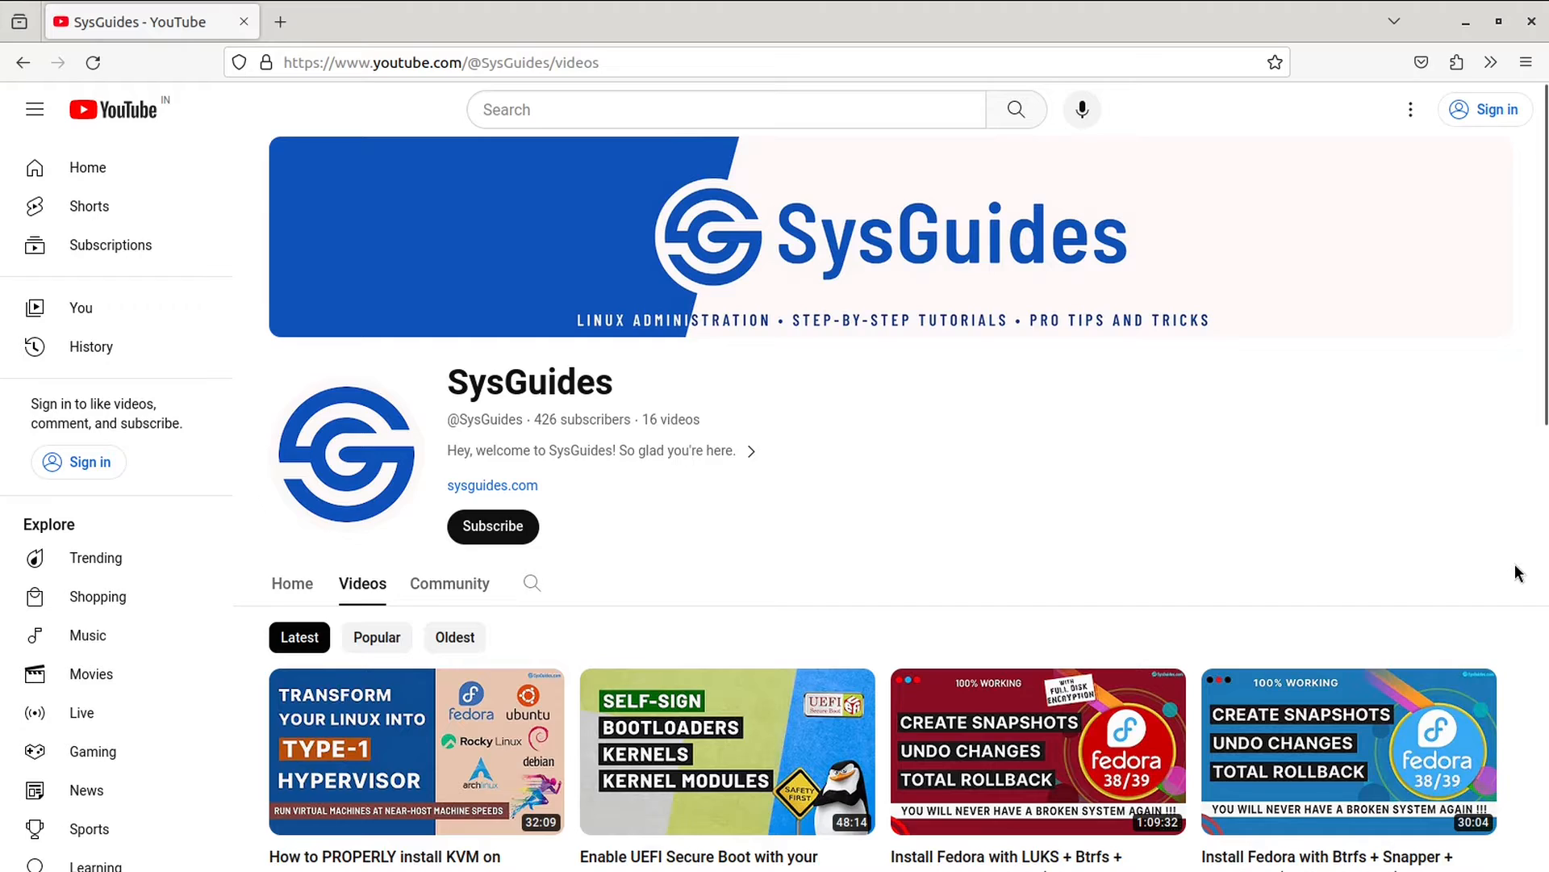
# Step: Open the KVM installation video and start playing it
pyautogui.scroll(-4, 1515, 574)
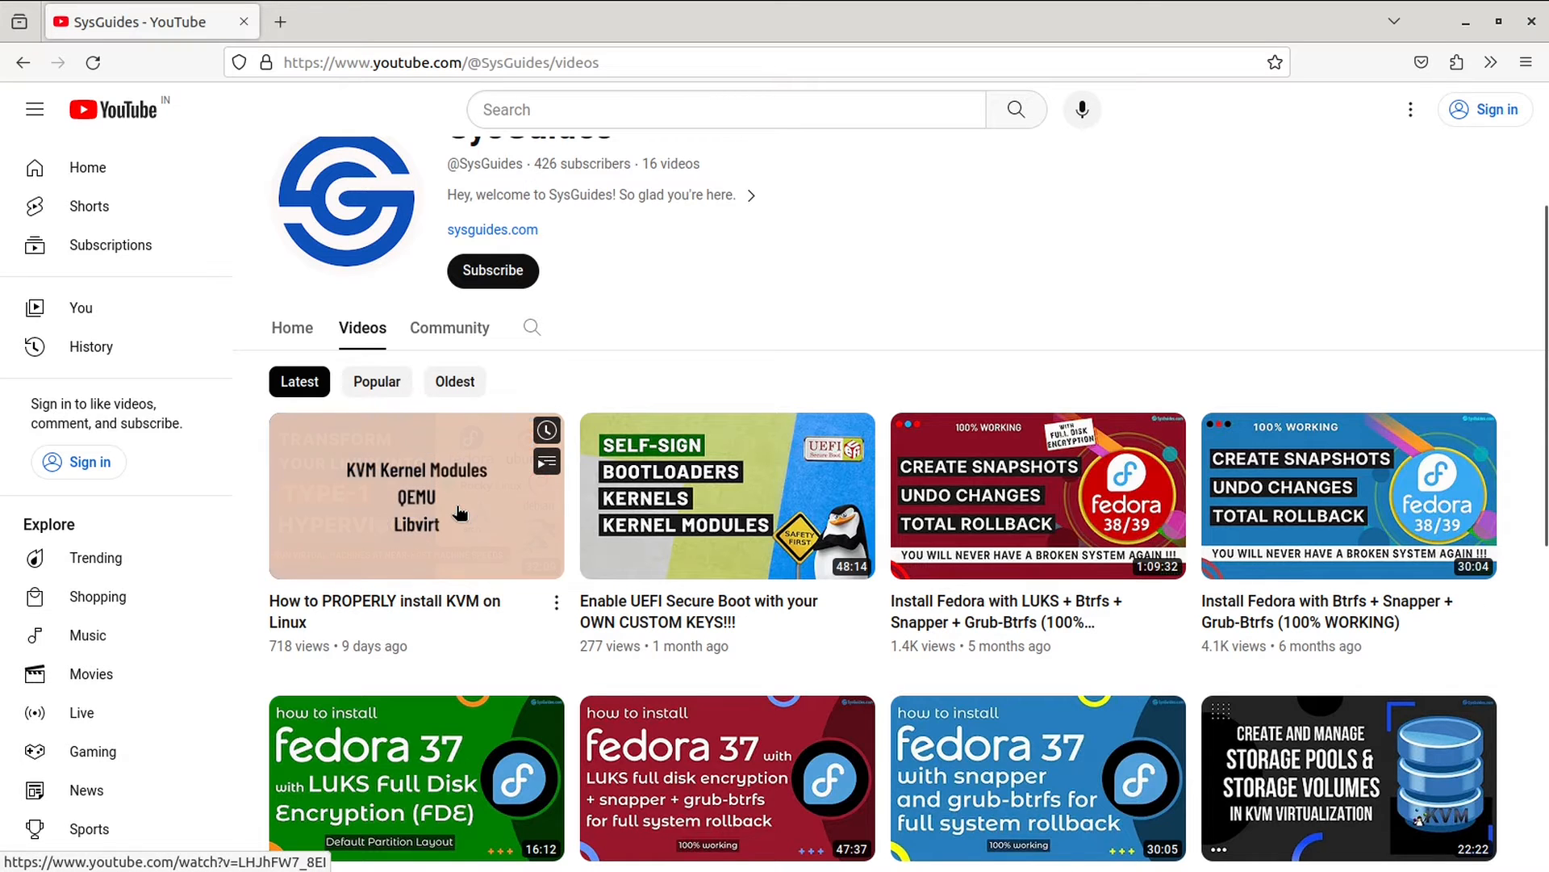
pyautogui.click(420, 501)
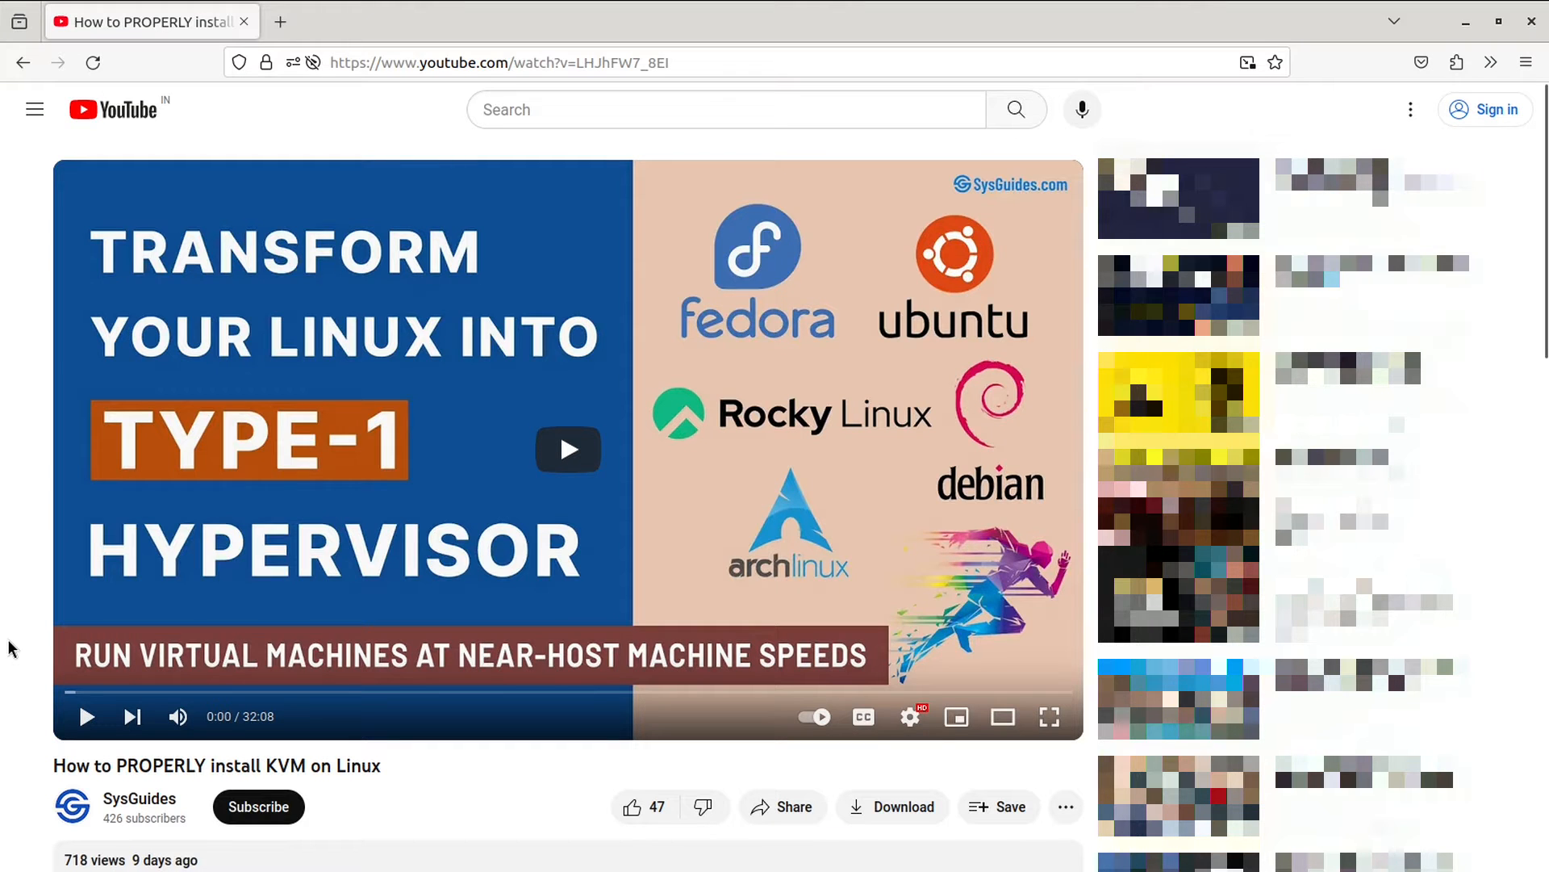
pyautogui.click(565, 450)
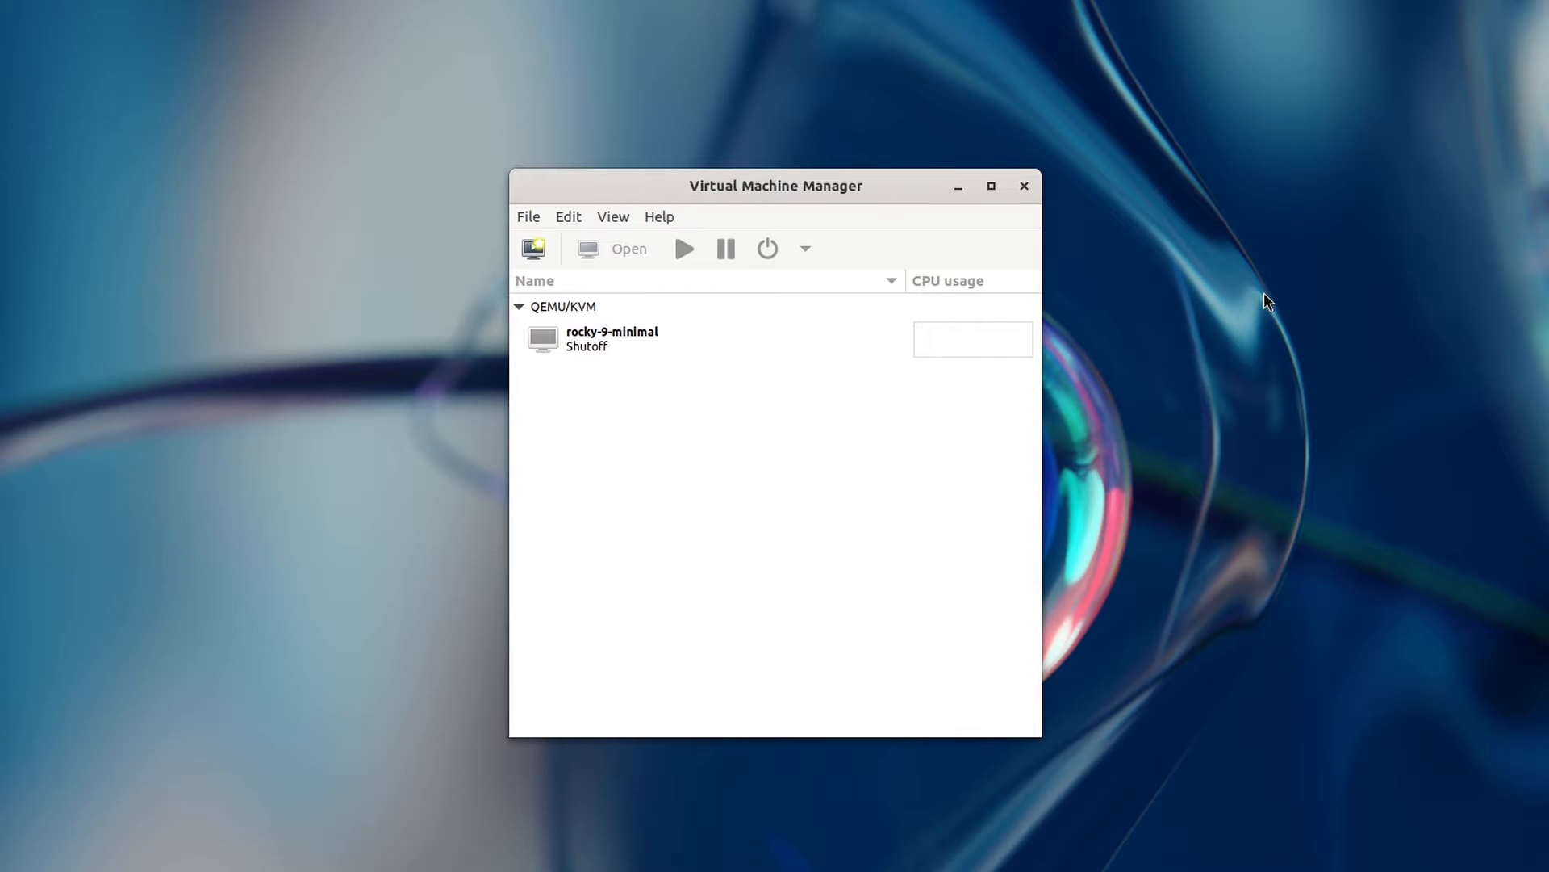
# Step: Check Enable XML editing in the General preferences, then start creating a new virtual machine
pyautogui.click(568, 216)
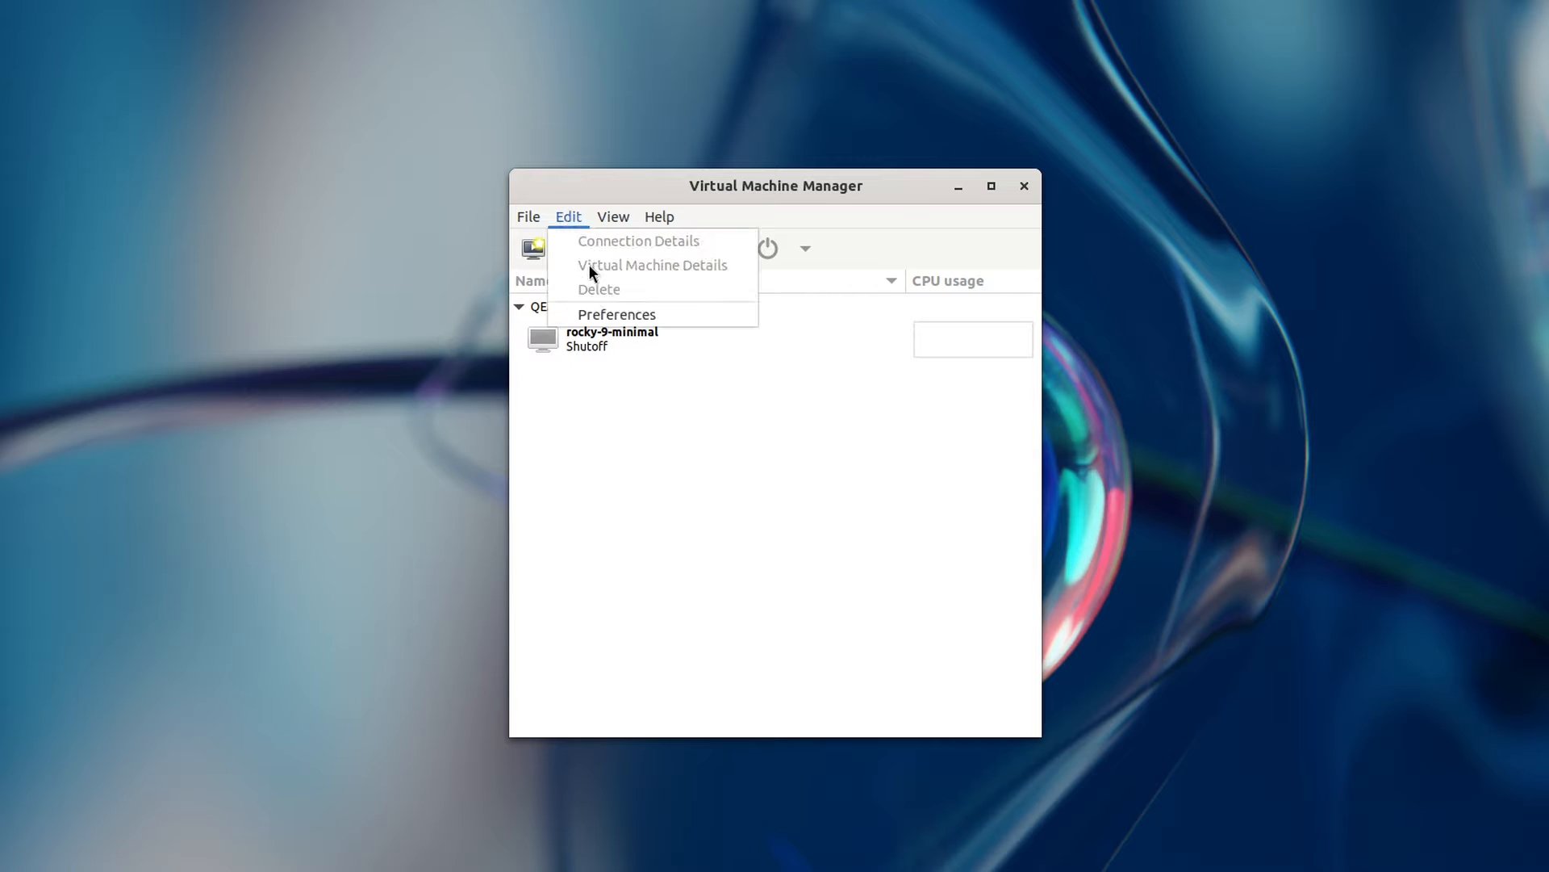
pyautogui.click(601, 307)
pyautogui.moveTo(270, 20); pyautogui.dragTo(803, 393)
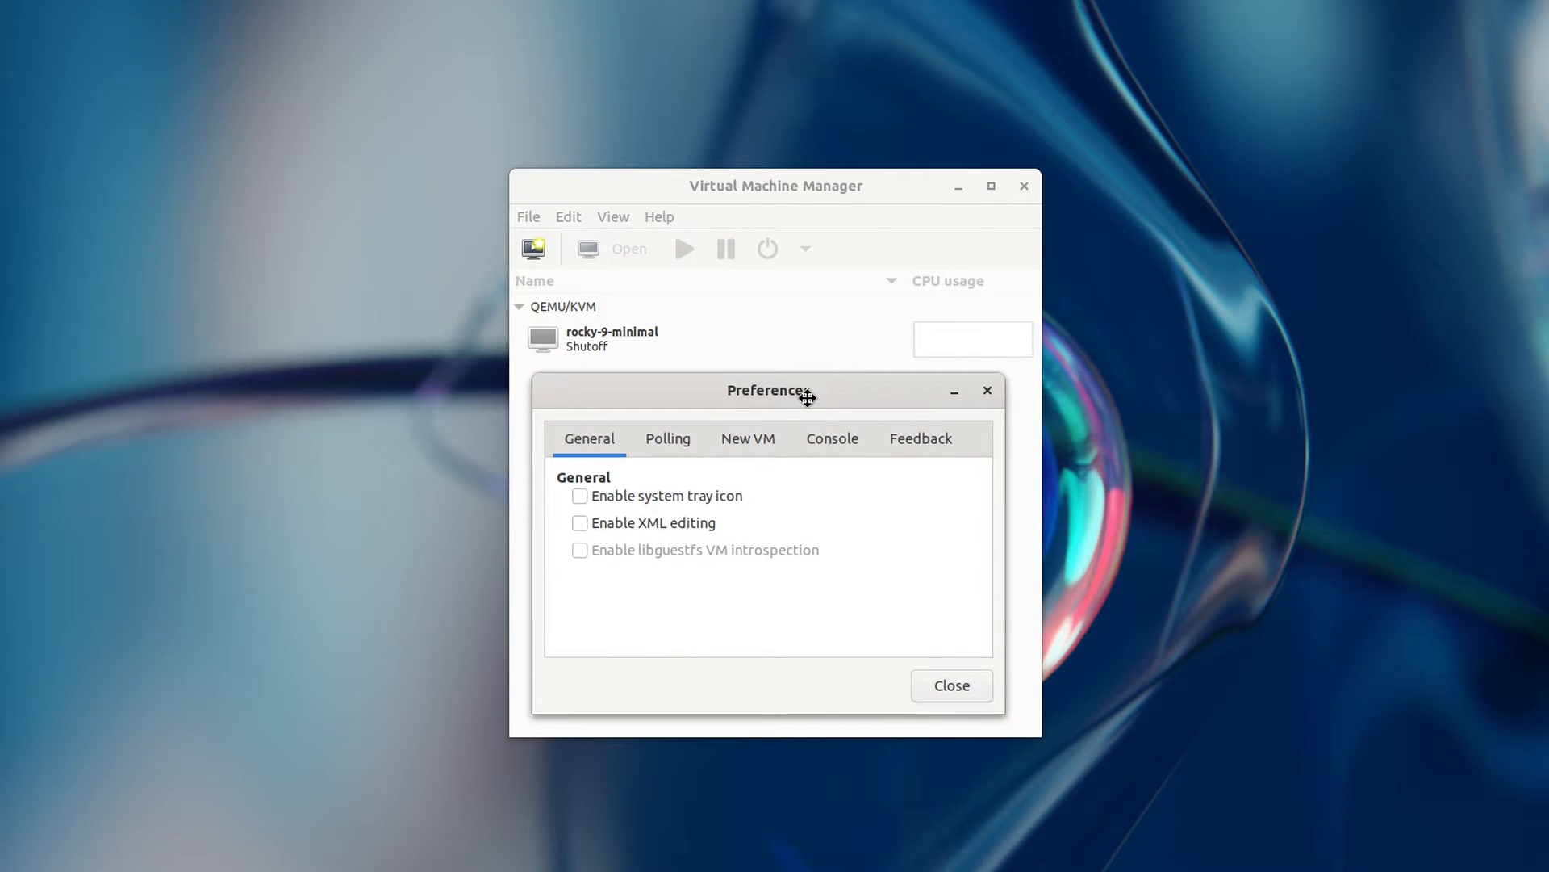
pyautogui.click(641, 522)
pyautogui.click(948, 685)
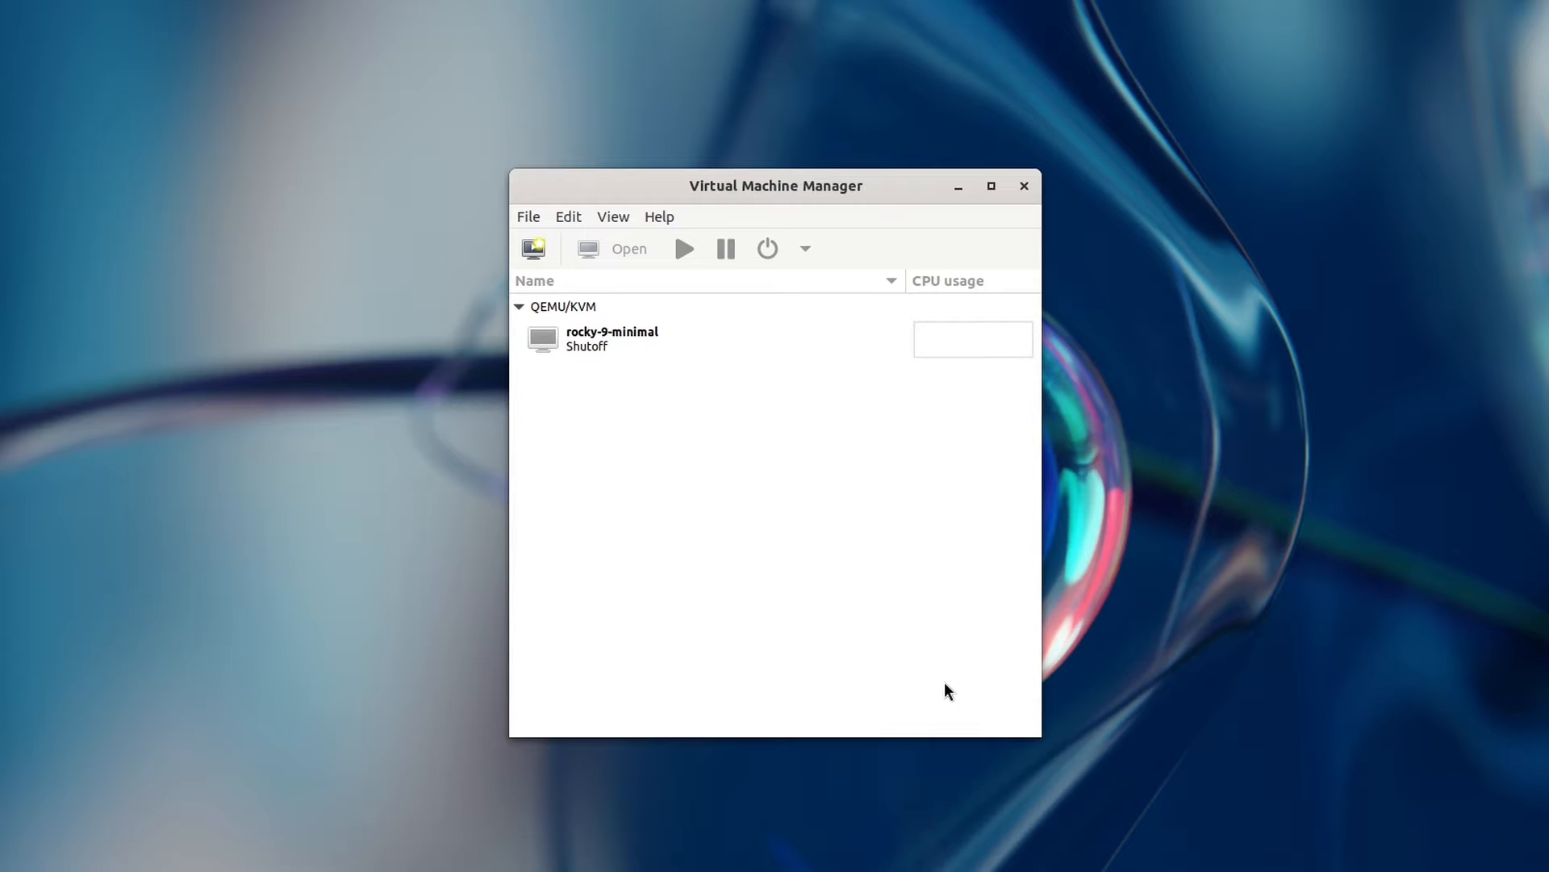
pyautogui.click(540, 257)
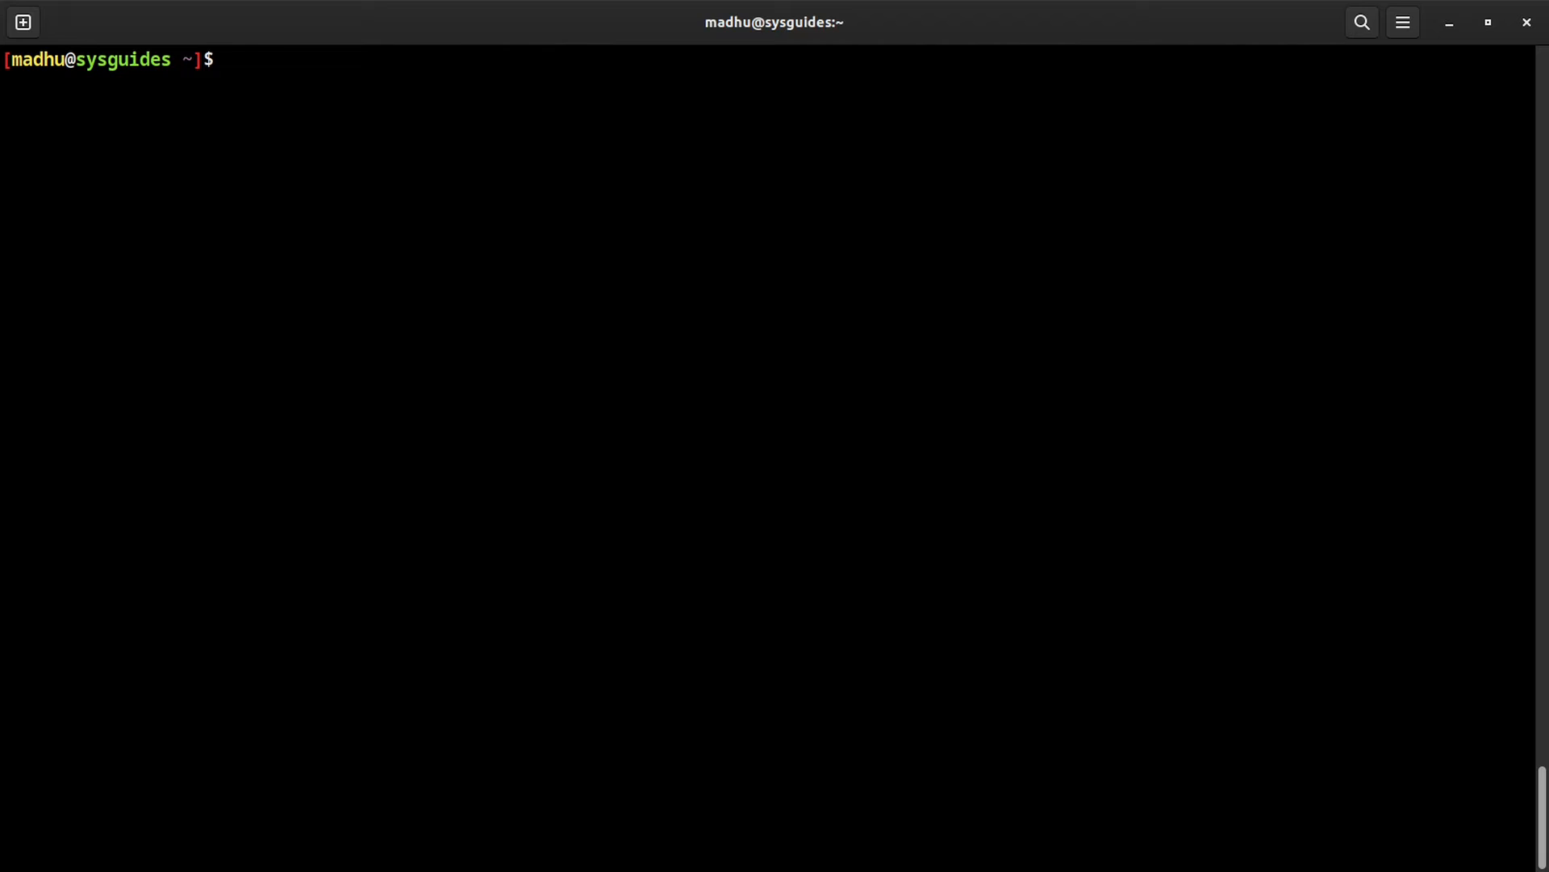
# Step: In a terminal, enter osinfo-detect /dc/iso/Rocky-9.3-x86_64-dvd.iso
pyautogui.write('osinfo-detect /dc/iso/Rocky-9.3-x86_64-dvd.iso')
# Step: Run OS detection on the Rocky 9.3 DVD ISO and review the detected installer description
pyautogui.press('Return')
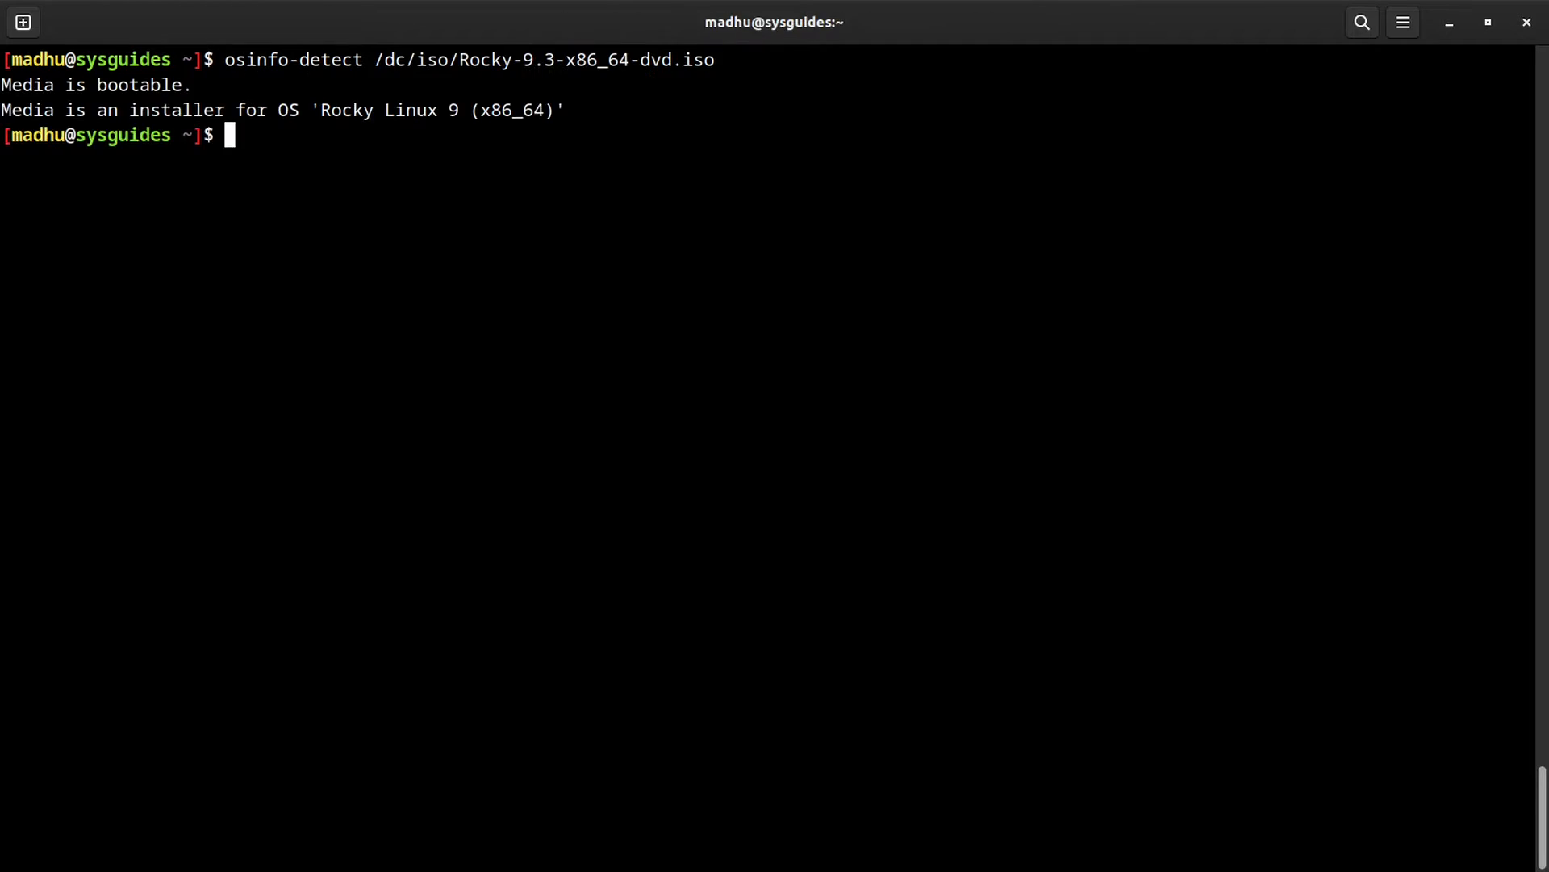
pyautogui.moveTo(129, 109); pyautogui.dragTo(460, 110)
pyautogui.click(389, 165)
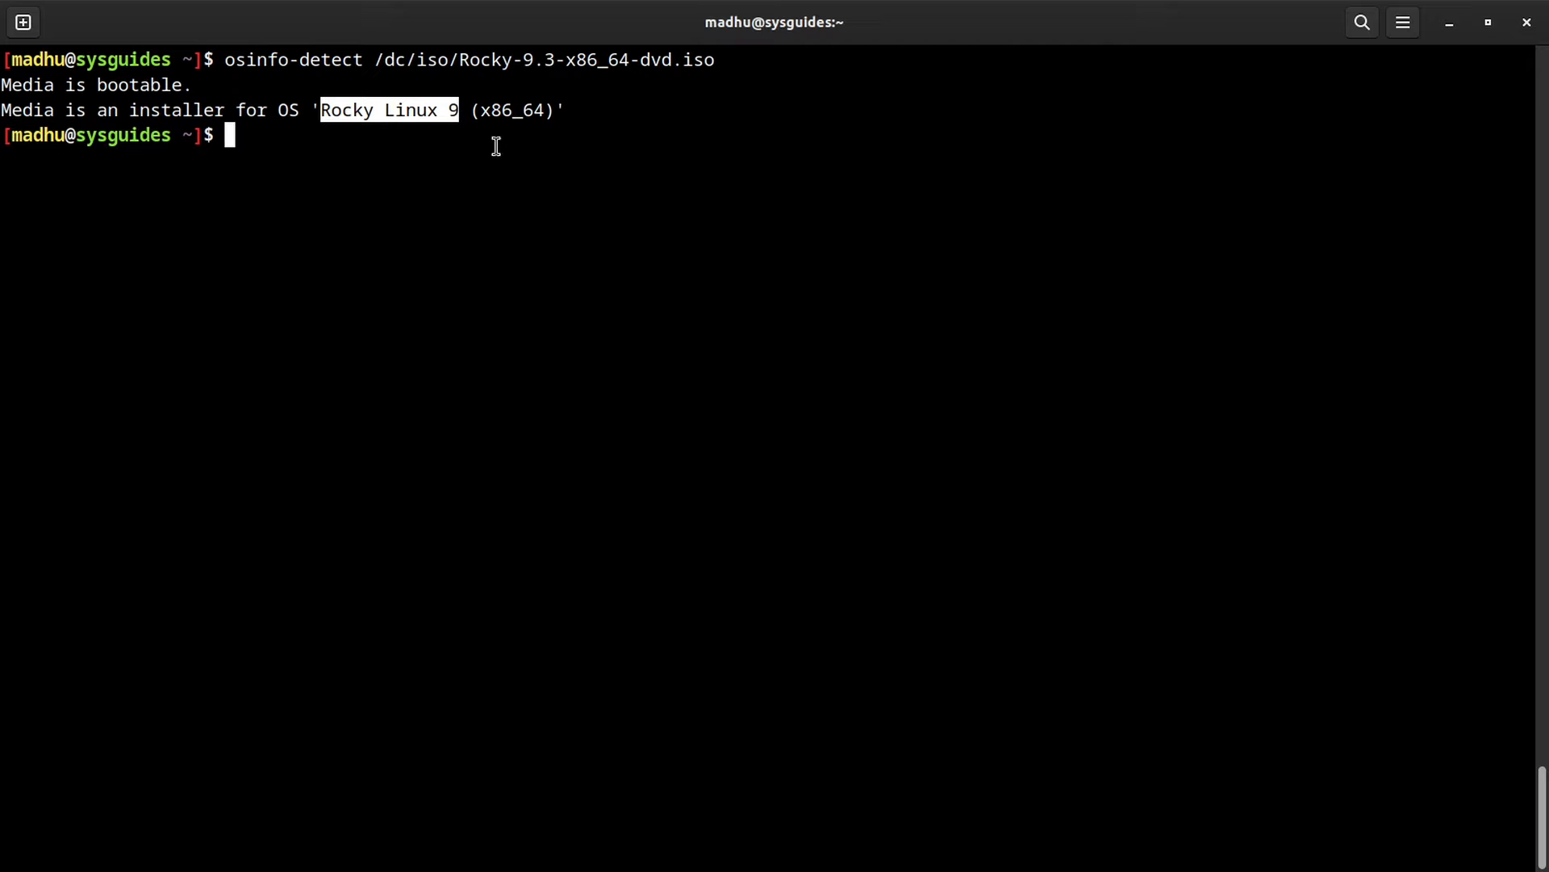
# Step: Print /dc/iso/CHECKSUM and compare its SHA256 with the ISO's sha256sum output
pyautogui.hotkey('ctrl', 'l')
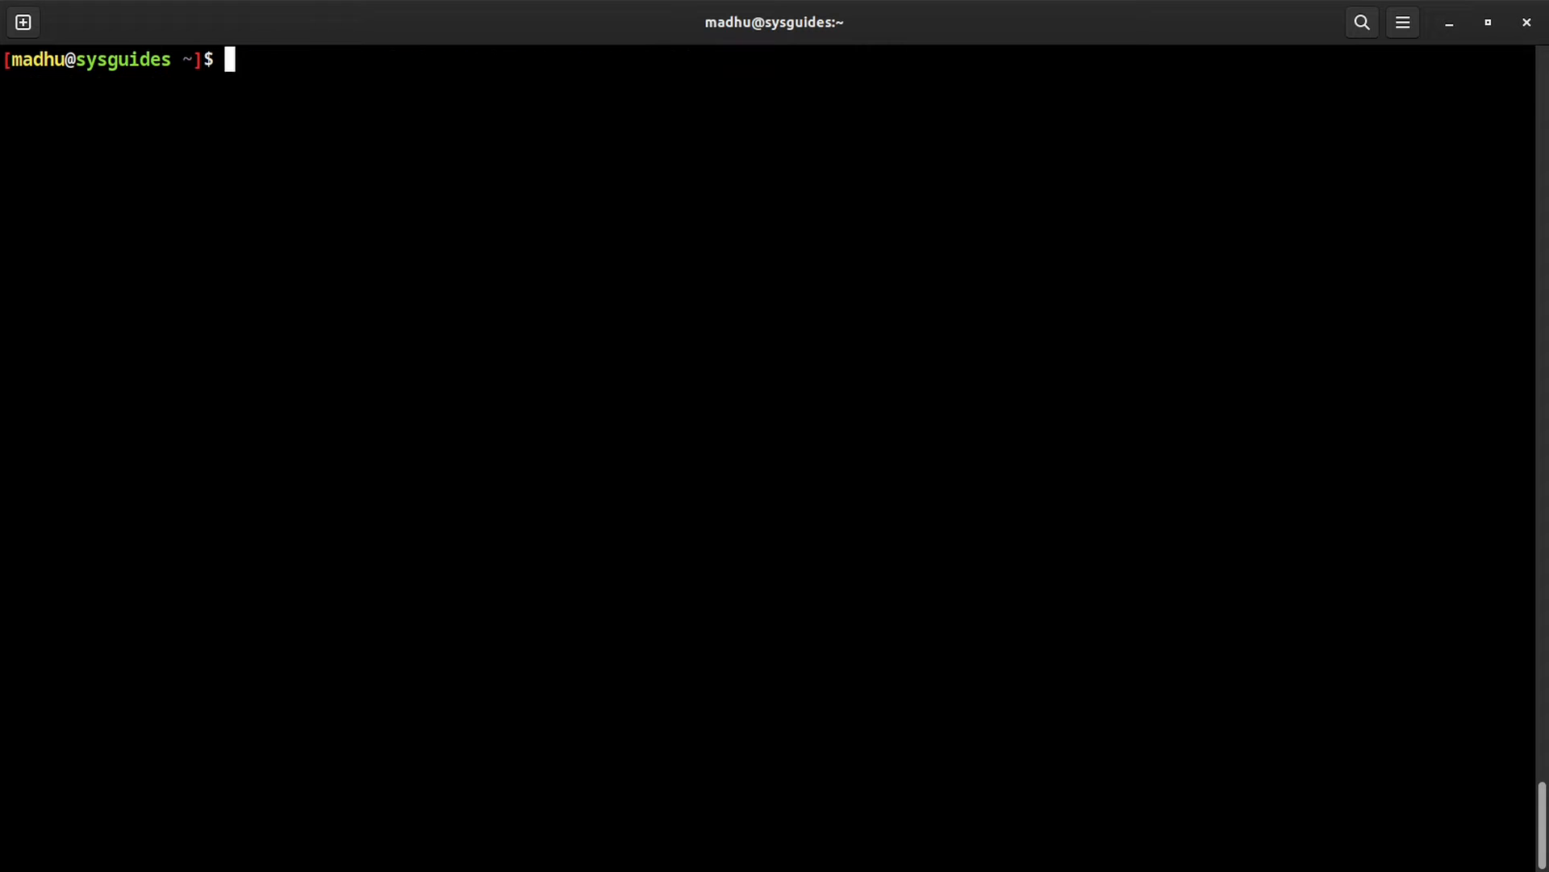
pyautogui.write('cat /dc/iso/CHECKSUM')
pyautogui.press('Return')
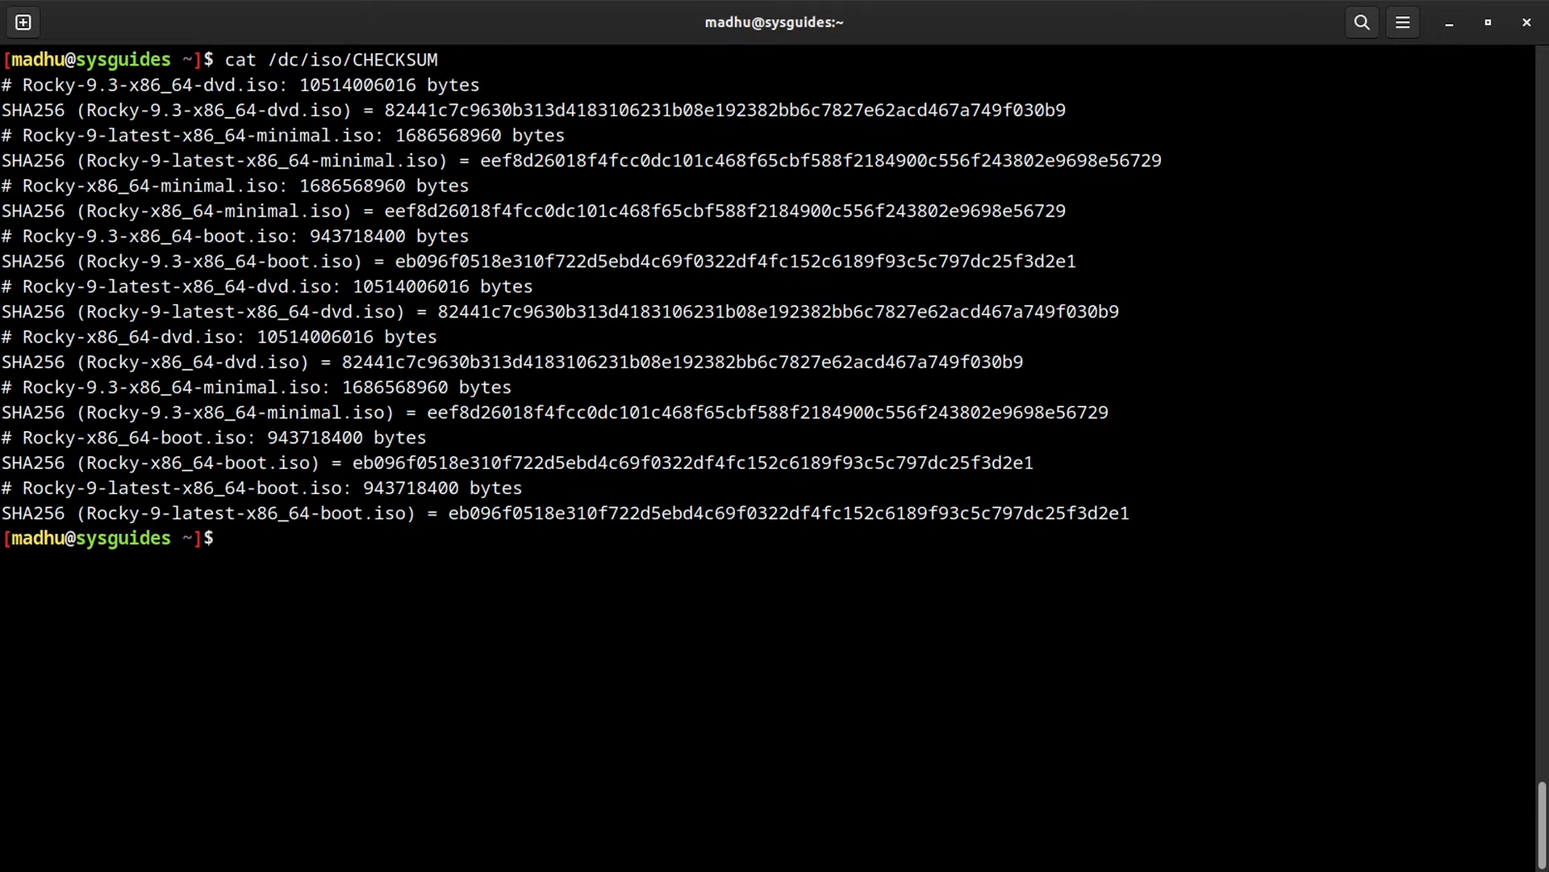
pyautogui.moveTo(3, 106); pyautogui.dragTo(66, 112)
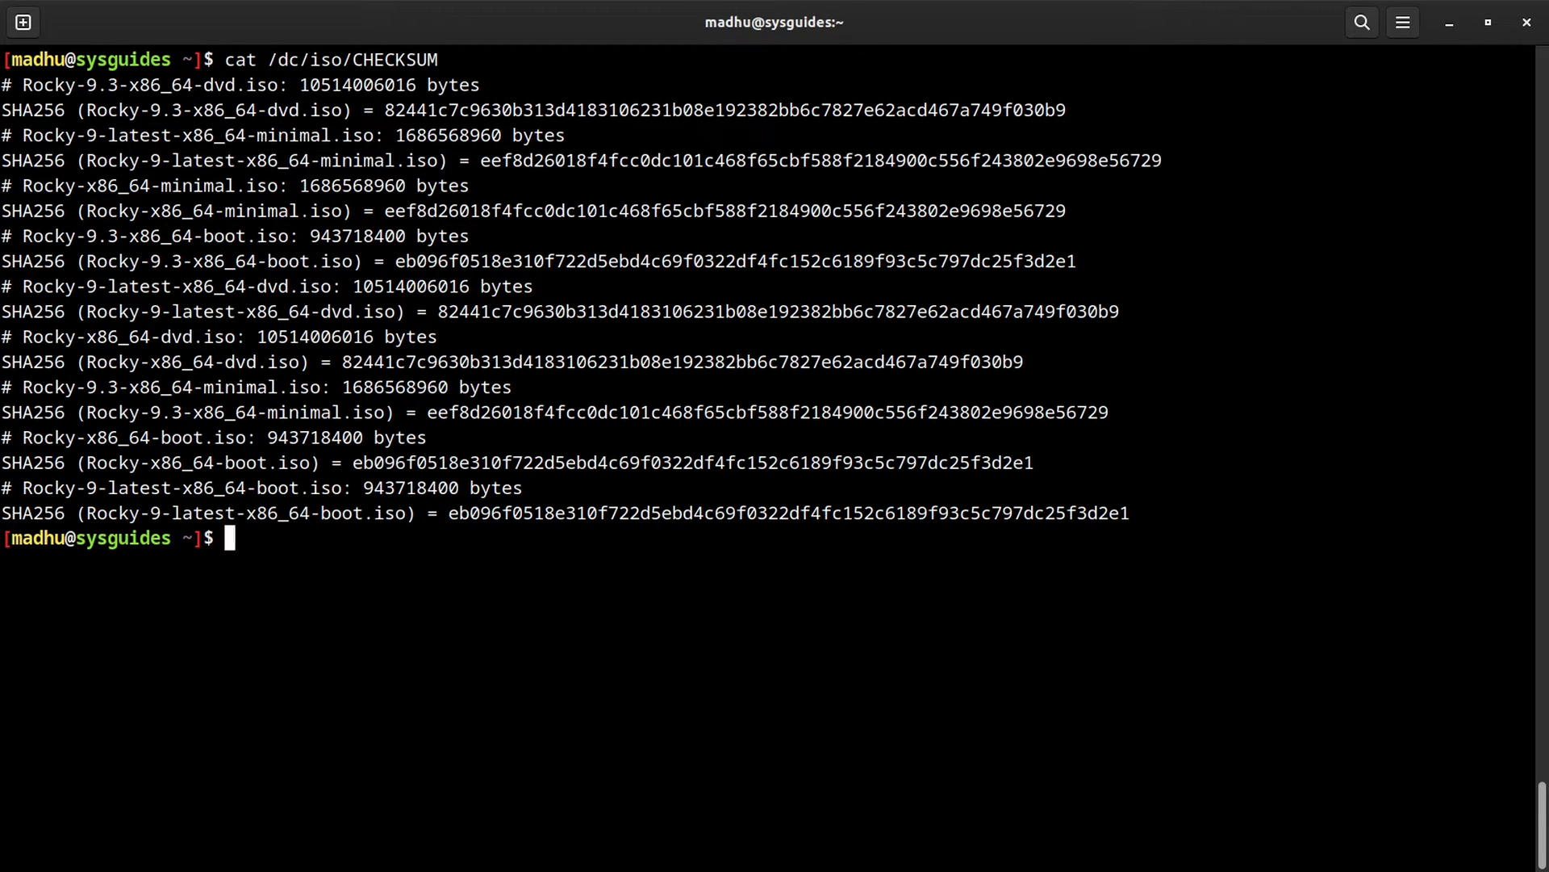
pyautogui.write('sha256sum /dc/iso/Rocky-9.3-x86_64-dvd.iso')
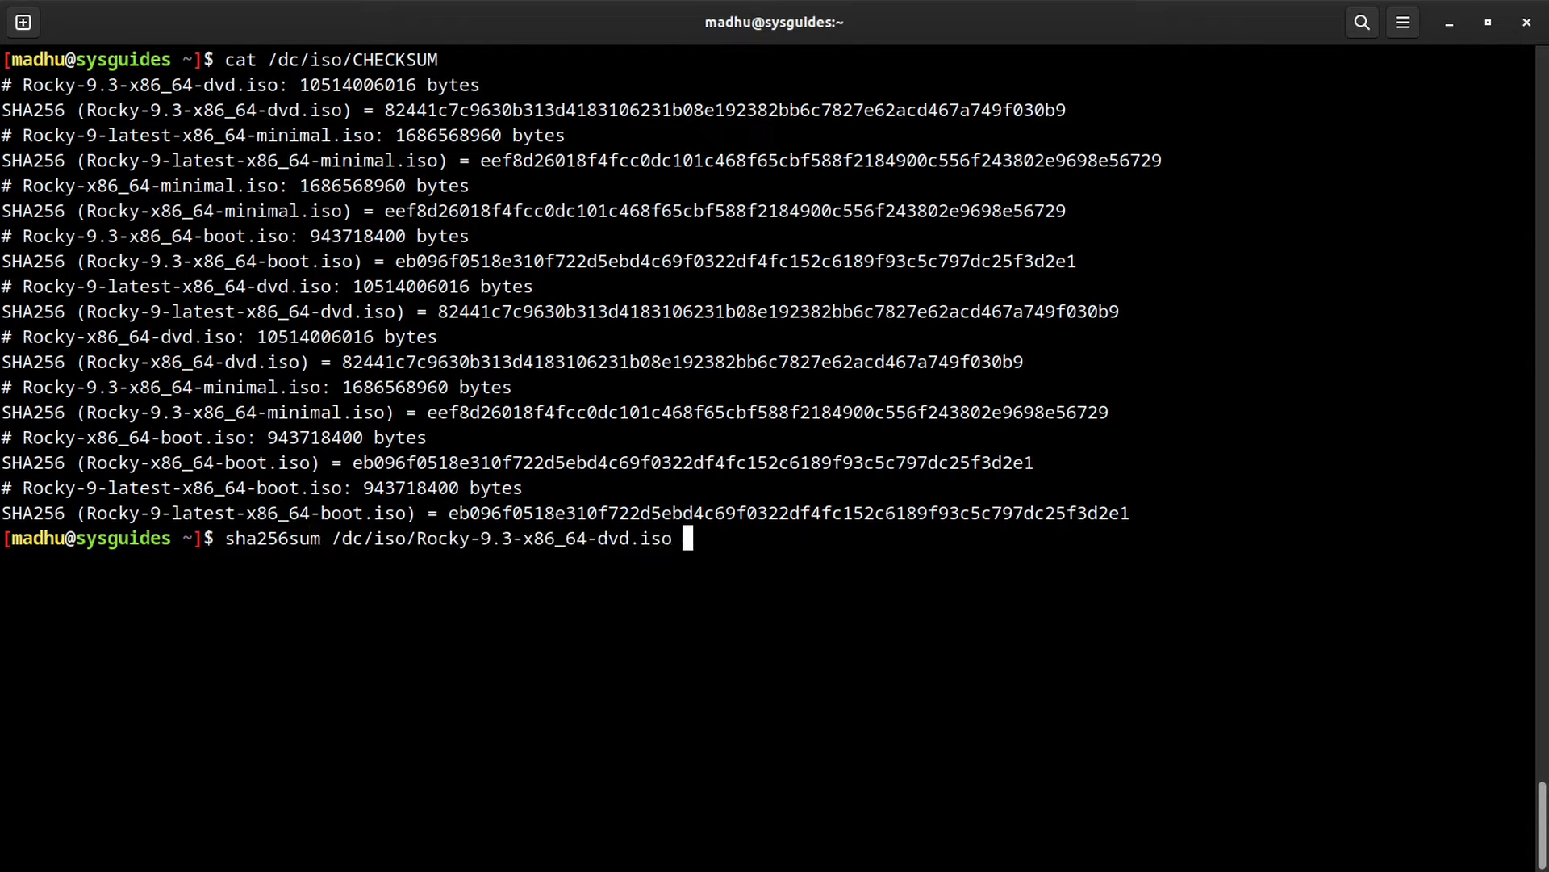
pyautogui.press('Return')
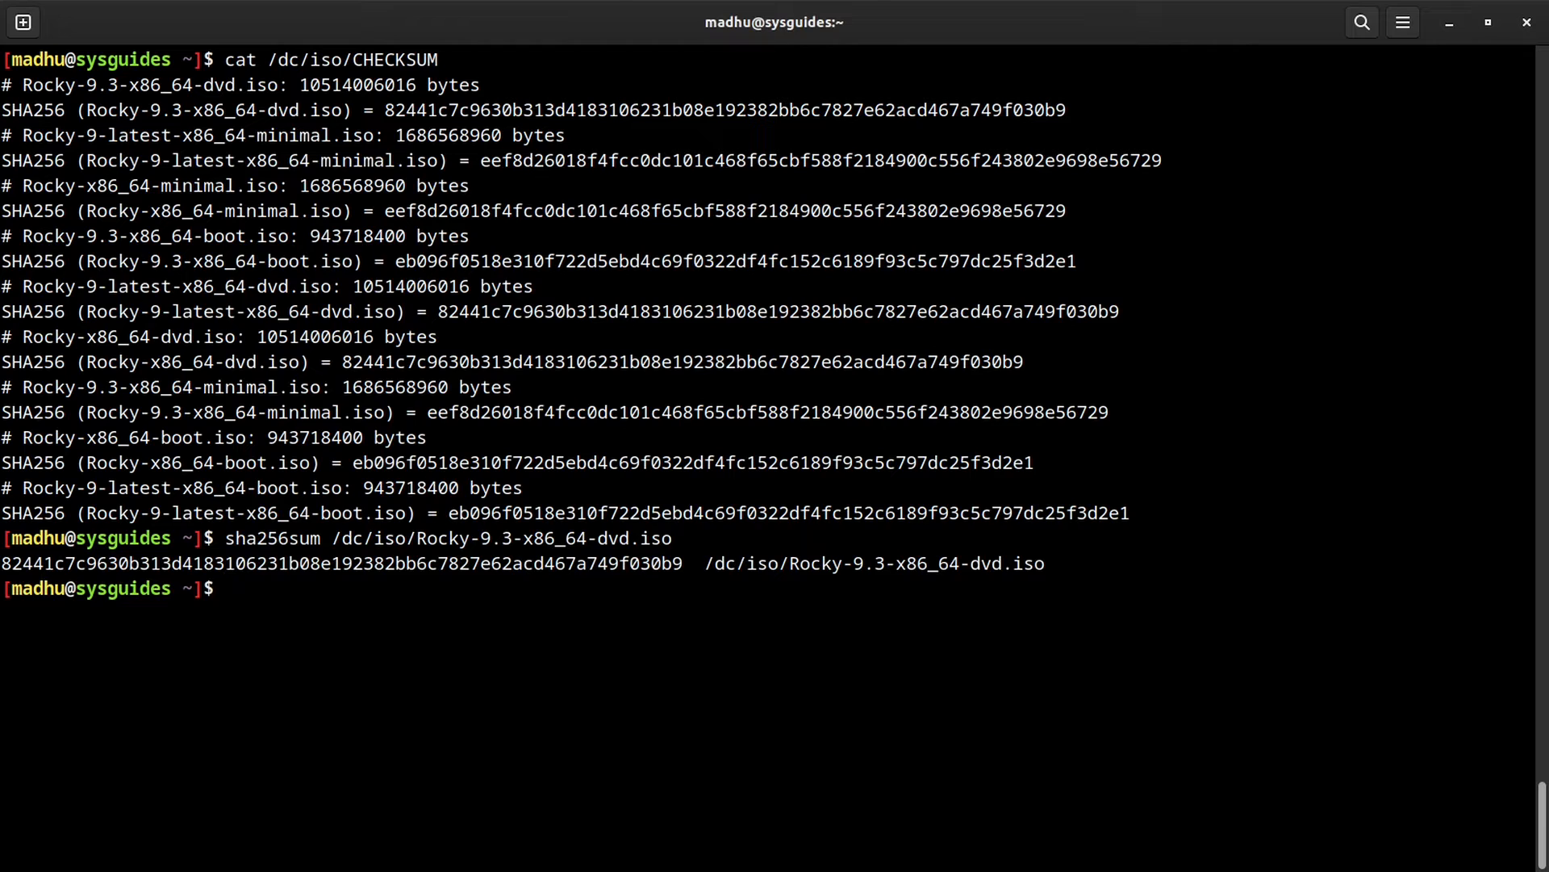
pyautogui.moveTo(1, 563); pyautogui.dragTo(679, 570)
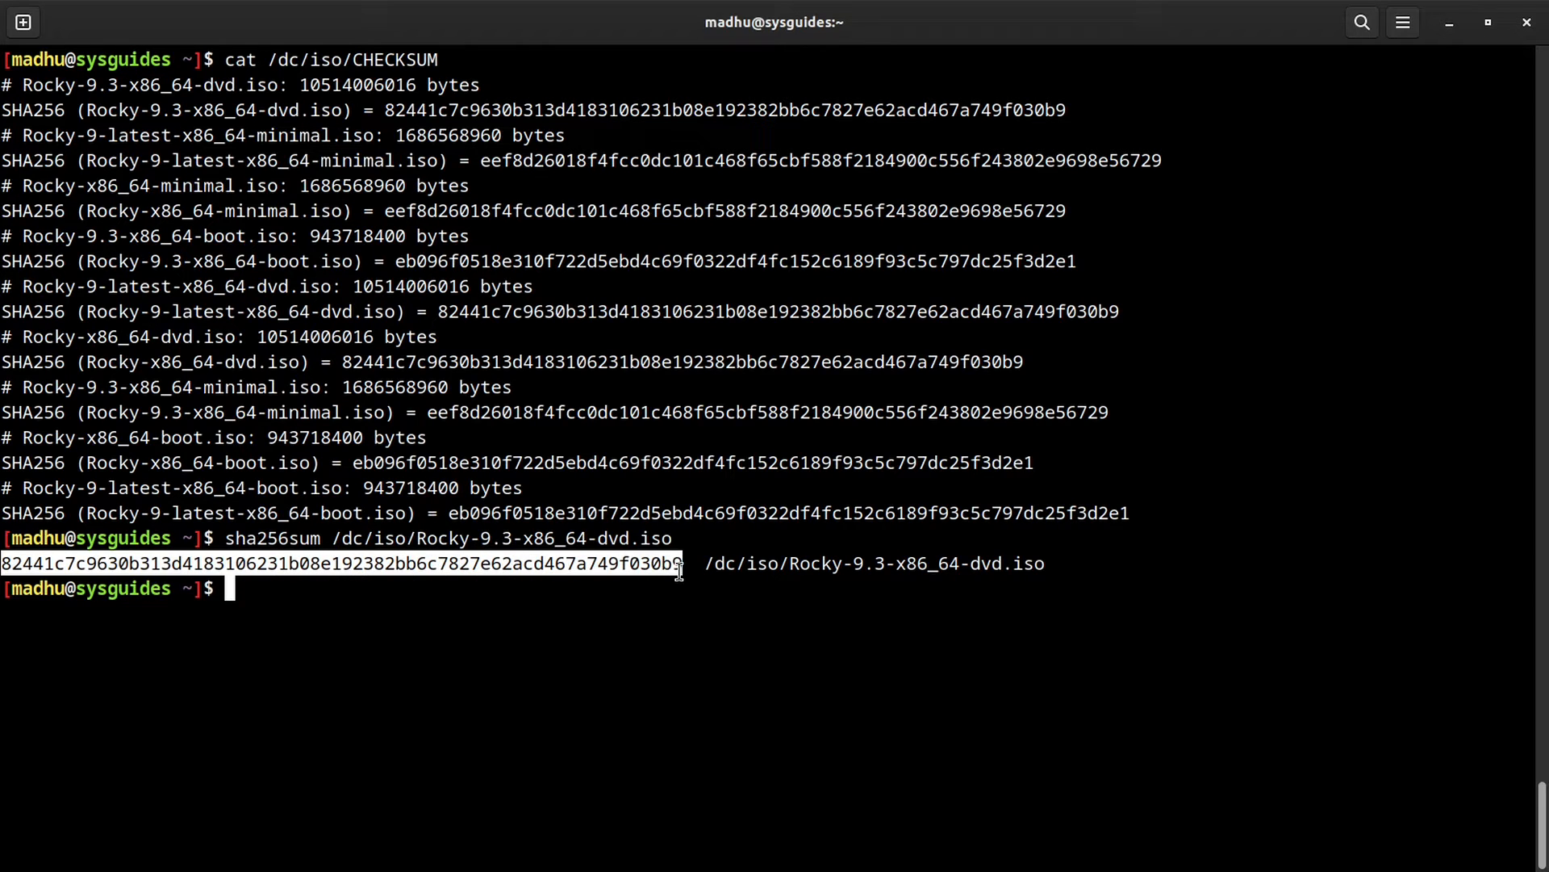
pyautogui.moveTo(386, 110); pyautogui.dragTo(1065, 111)
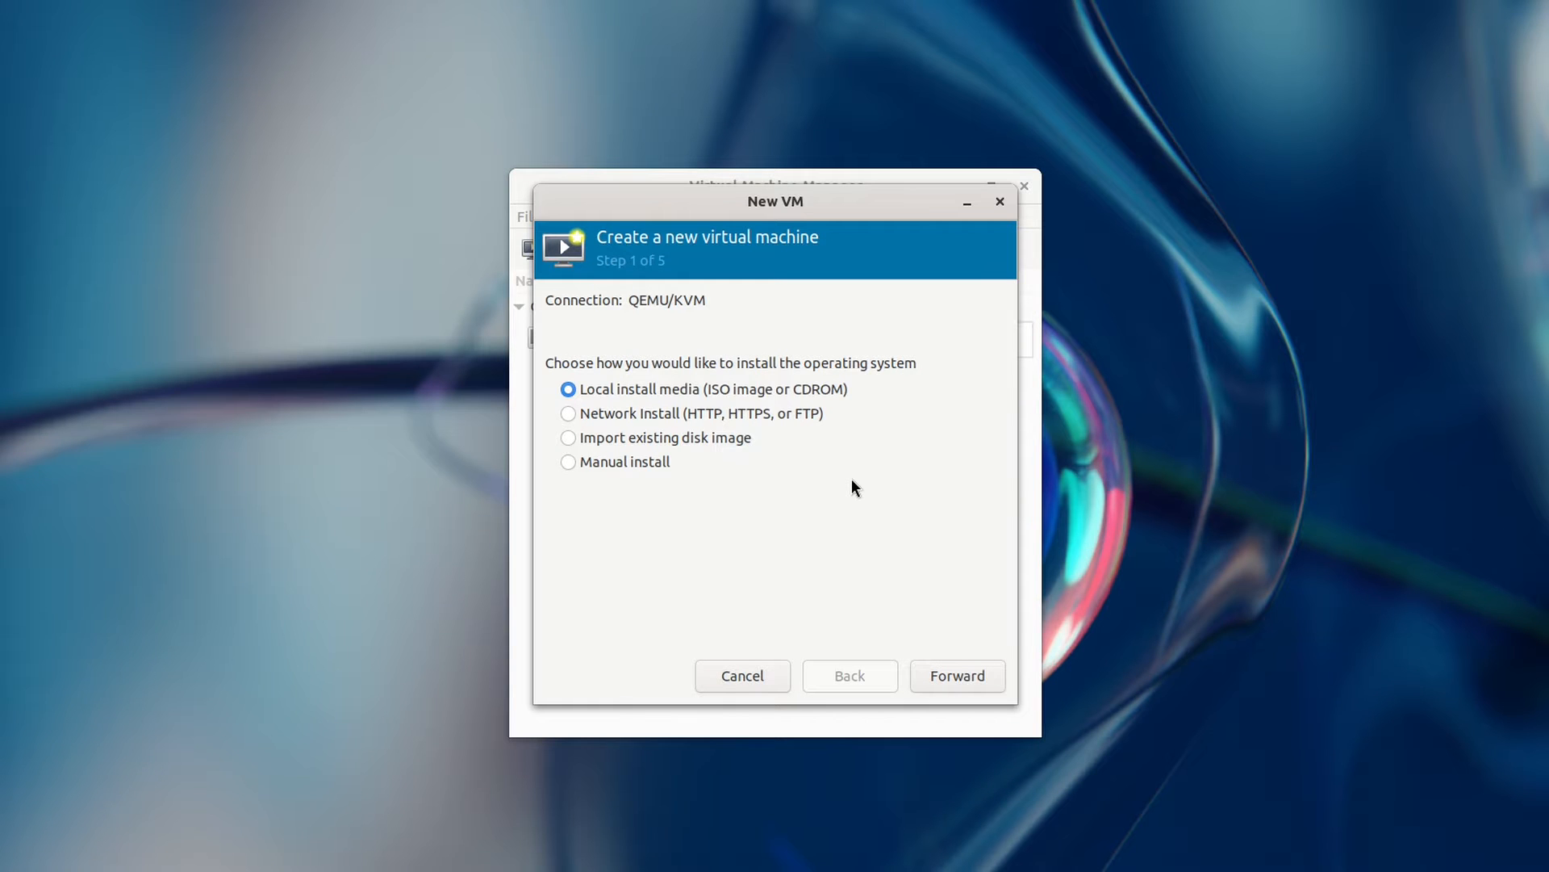
# Step: Choose Network Install as the install method and launch Firefox
pyautogui.click(694, 409)
pyautogui.press('super')
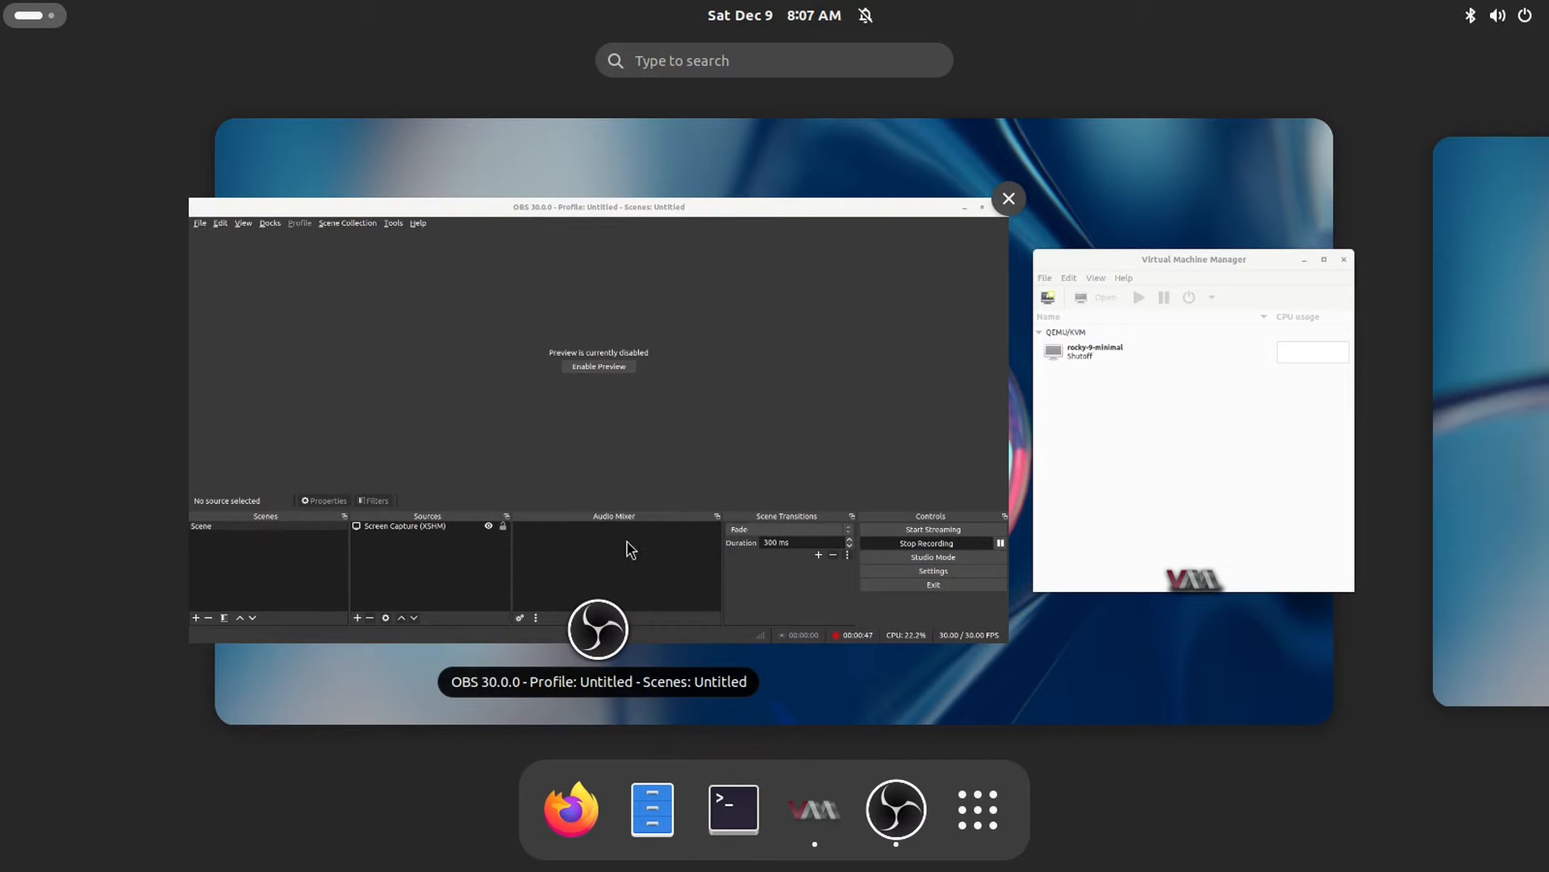
pyautogui.click(573, 807)
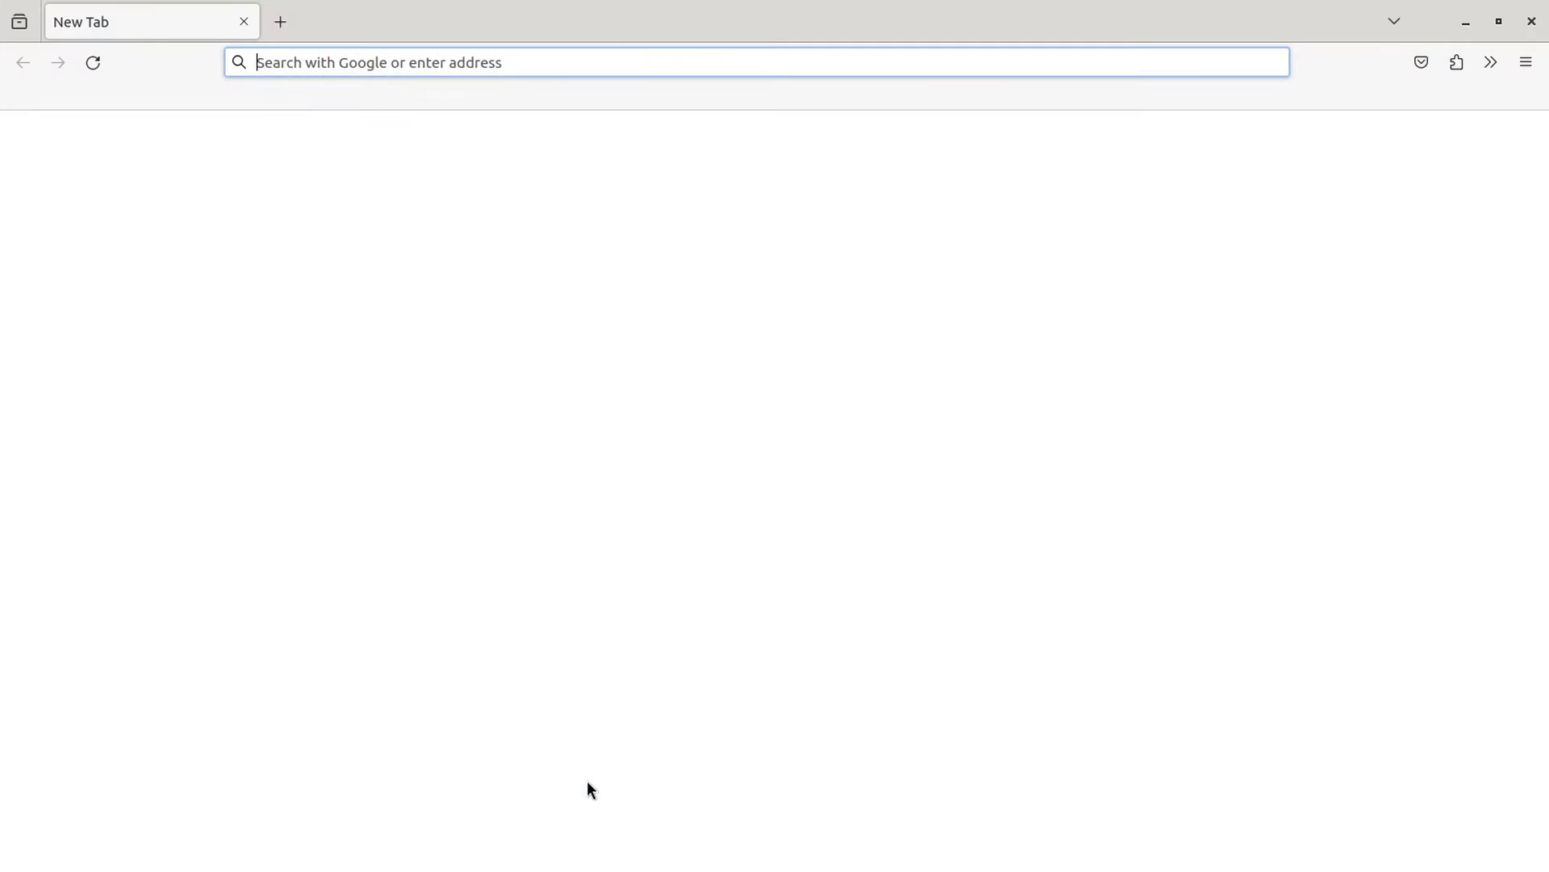
# Step: Browse the rocky bookmark to 9.3/BaseOS/x86_64/os/ and copy the repository URL
pyautogui.click(133, 97)
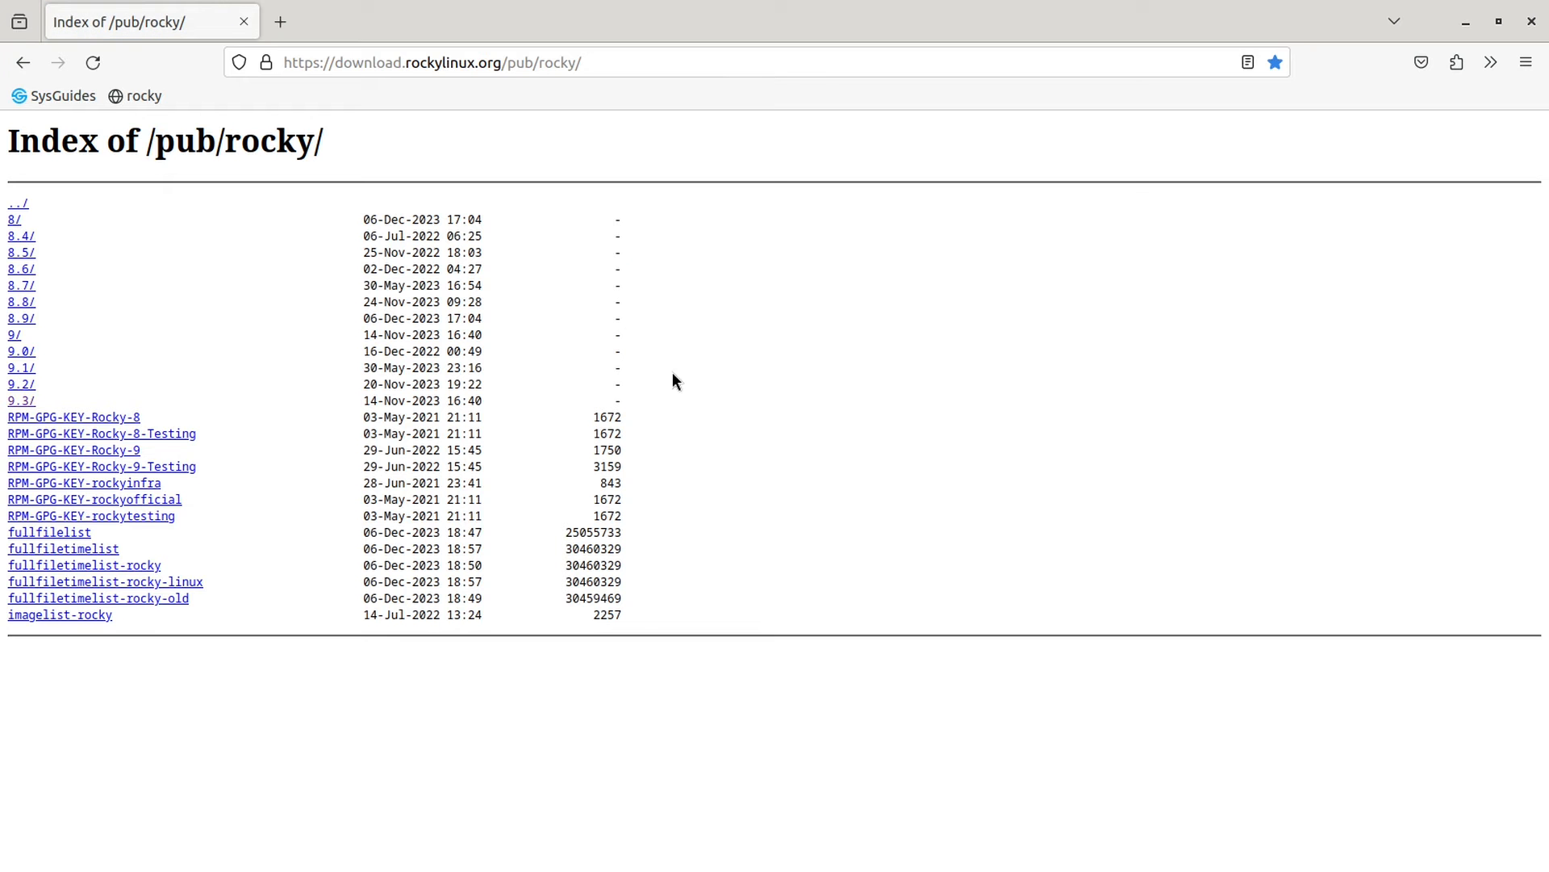
pyautogui.click(23, 403)
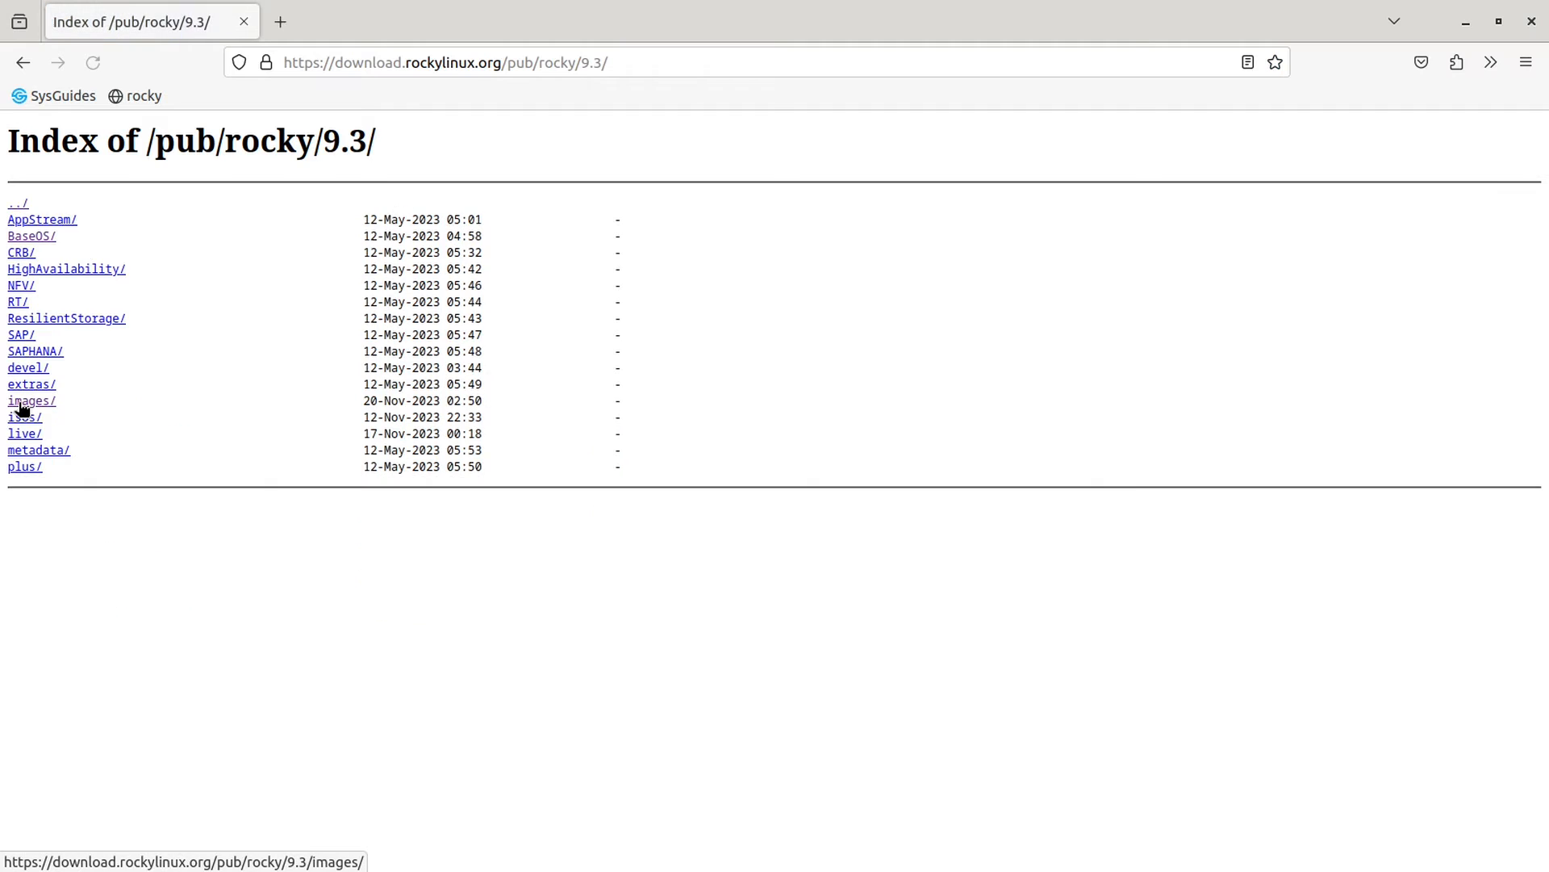
pyautogui.click(46, 238)
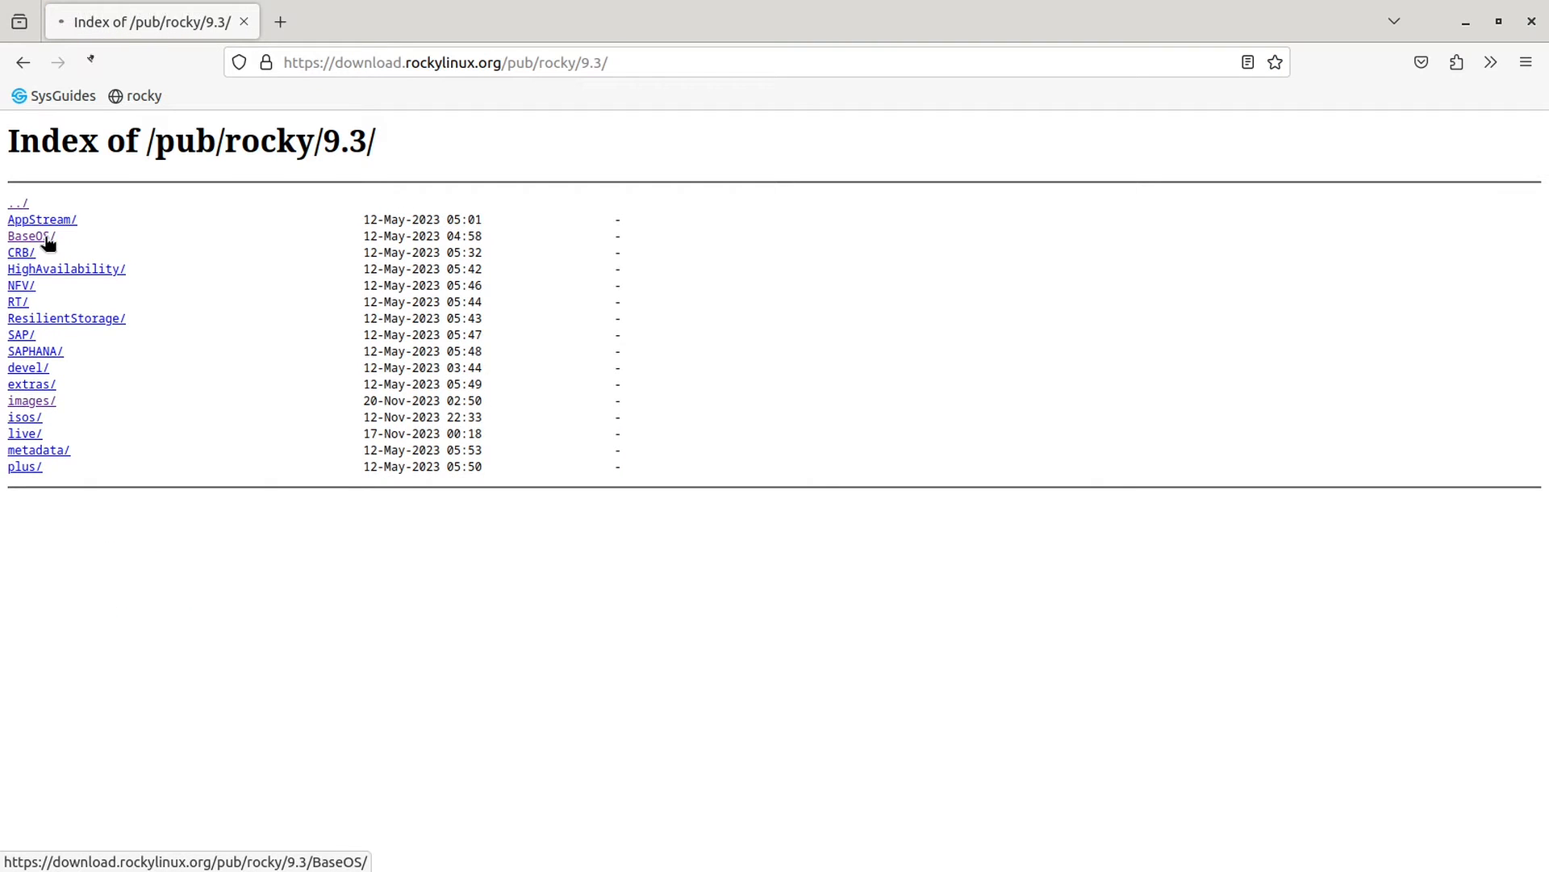
pyautogui.click(45, 285)
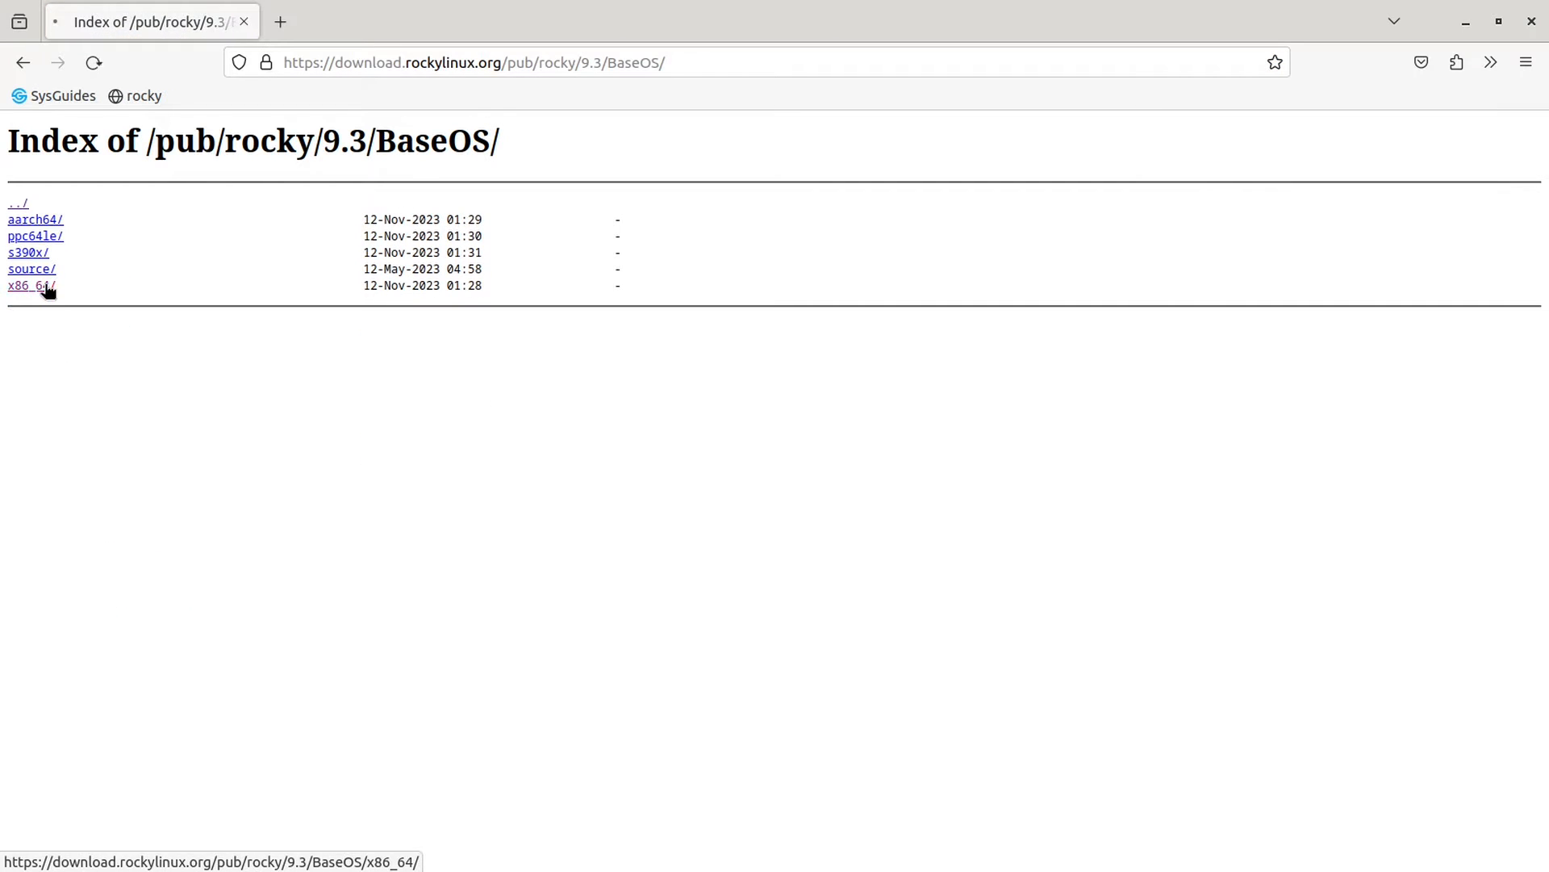
pyautogui.click(18, 253)
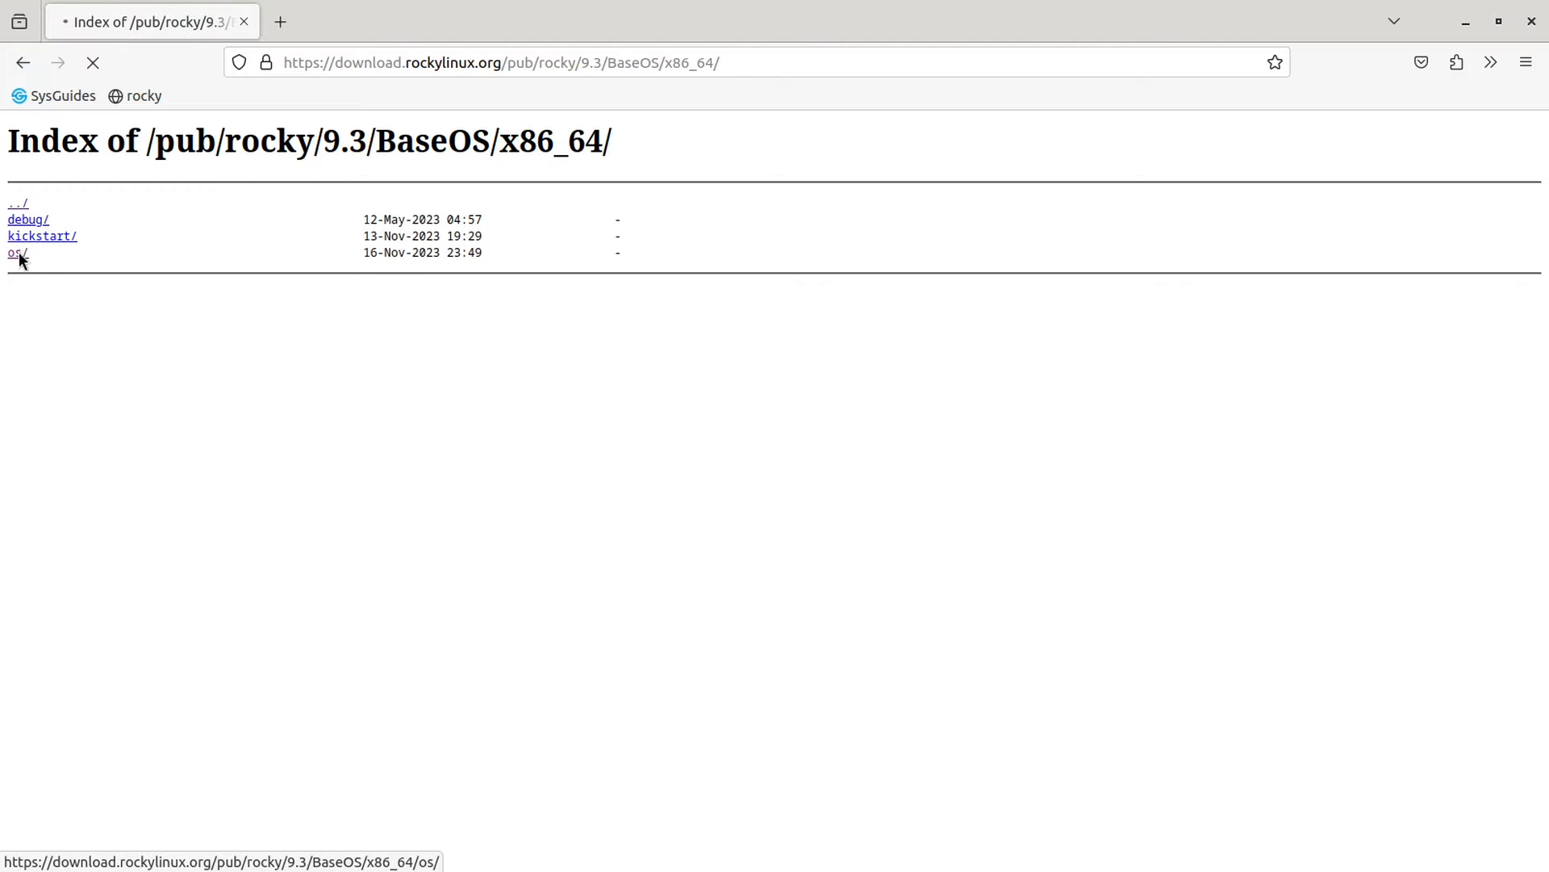
pyautogui.click(570, 61)
pyautogui.hotkey('ctrl', 'c')
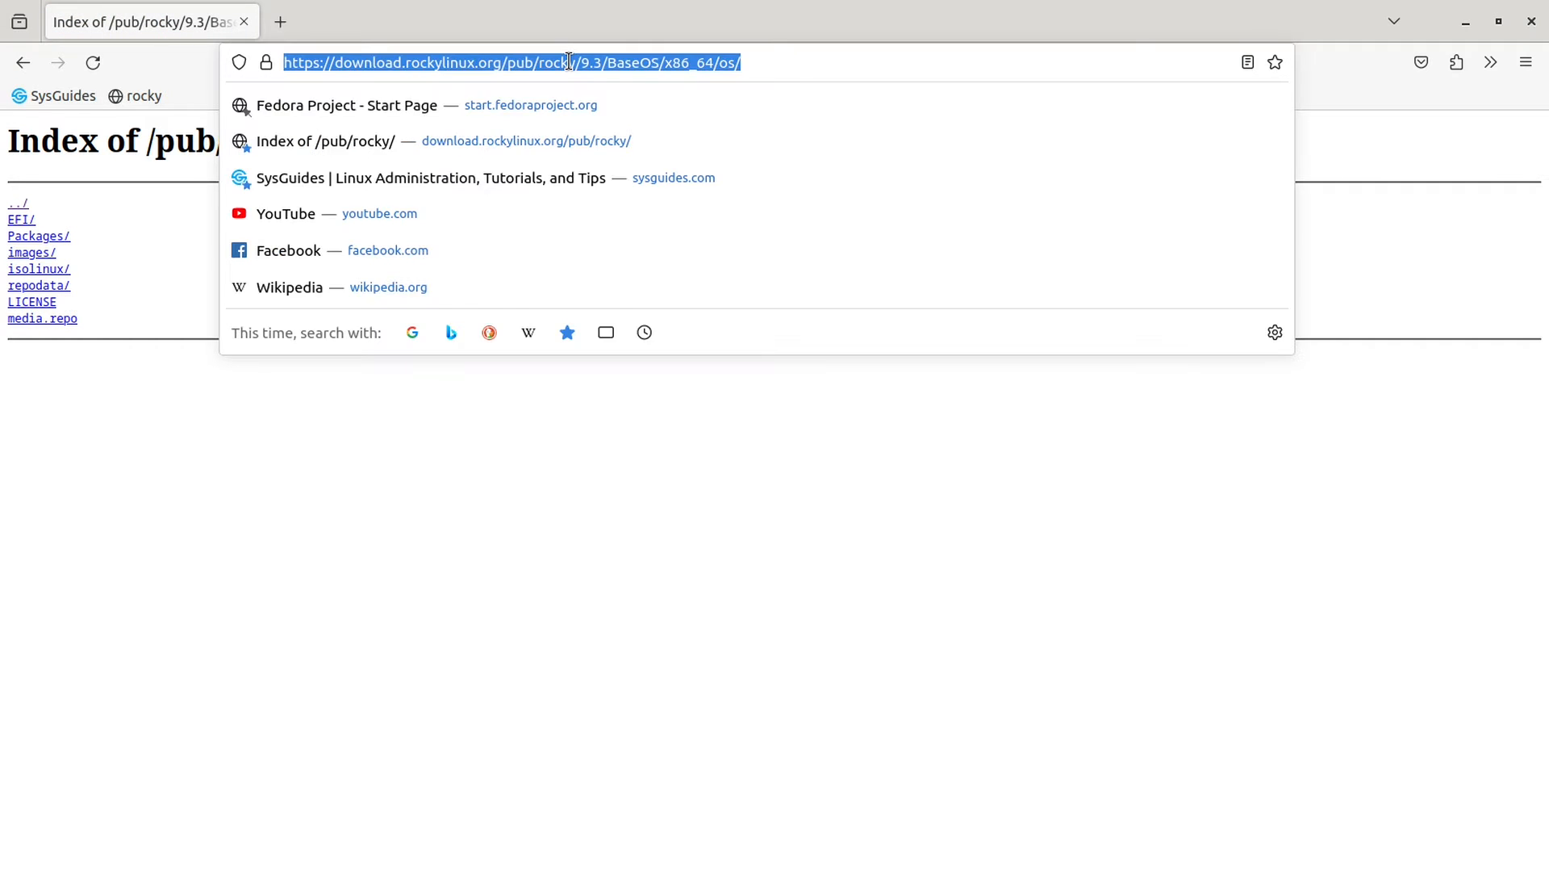
pyautogui.rightClick(571, 62)
pyautogui.click(638, 160)
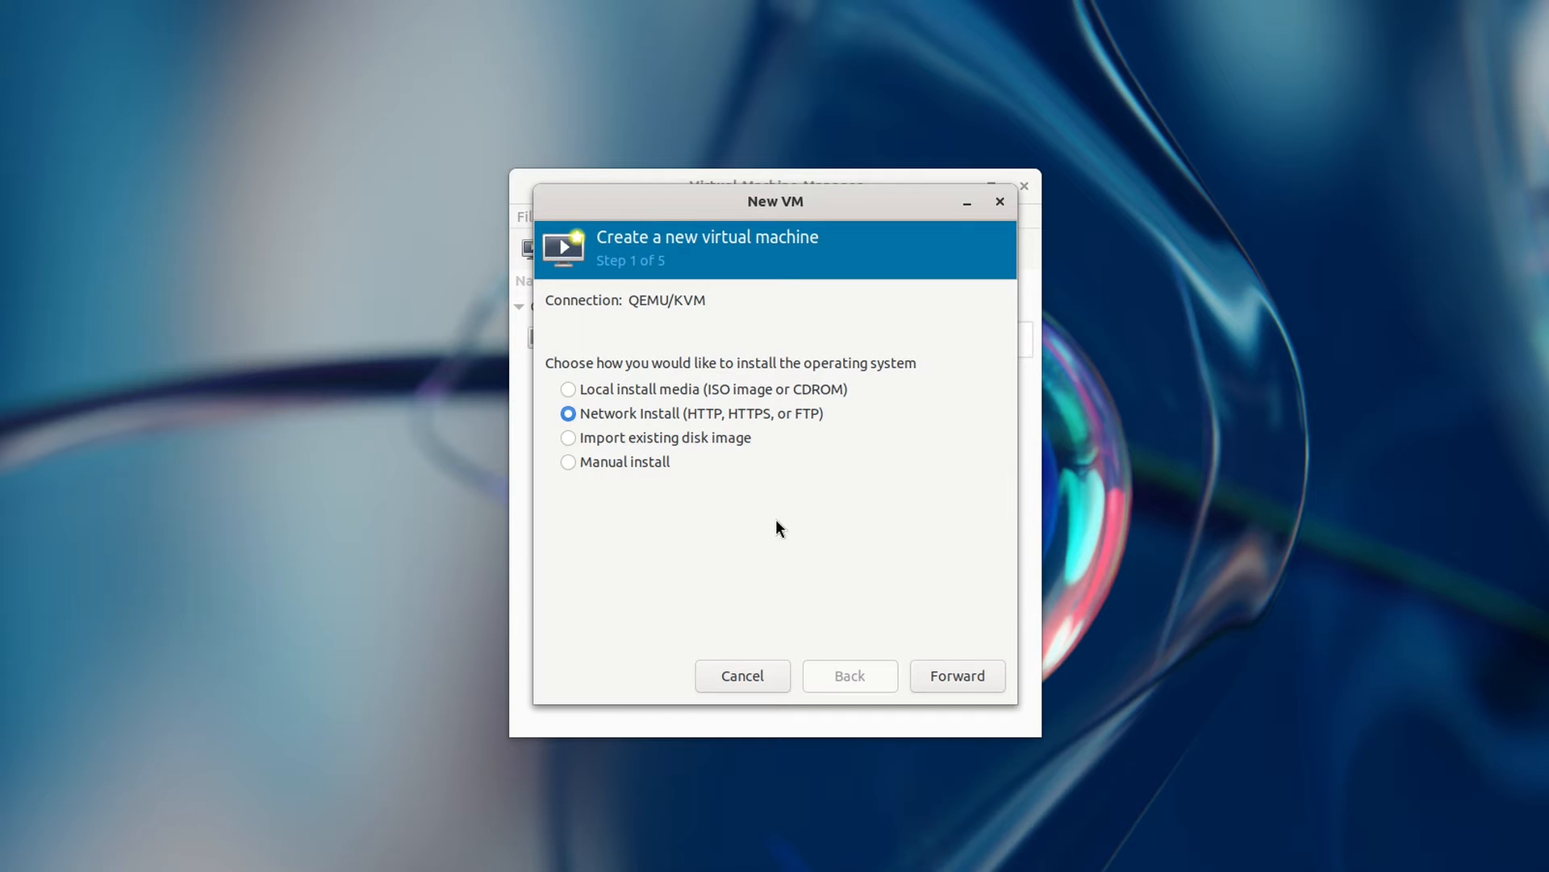
# Step: Paste the Rocky repository URL as install source, then switch to Import existing disk image
pyautogui.click(938, 675)
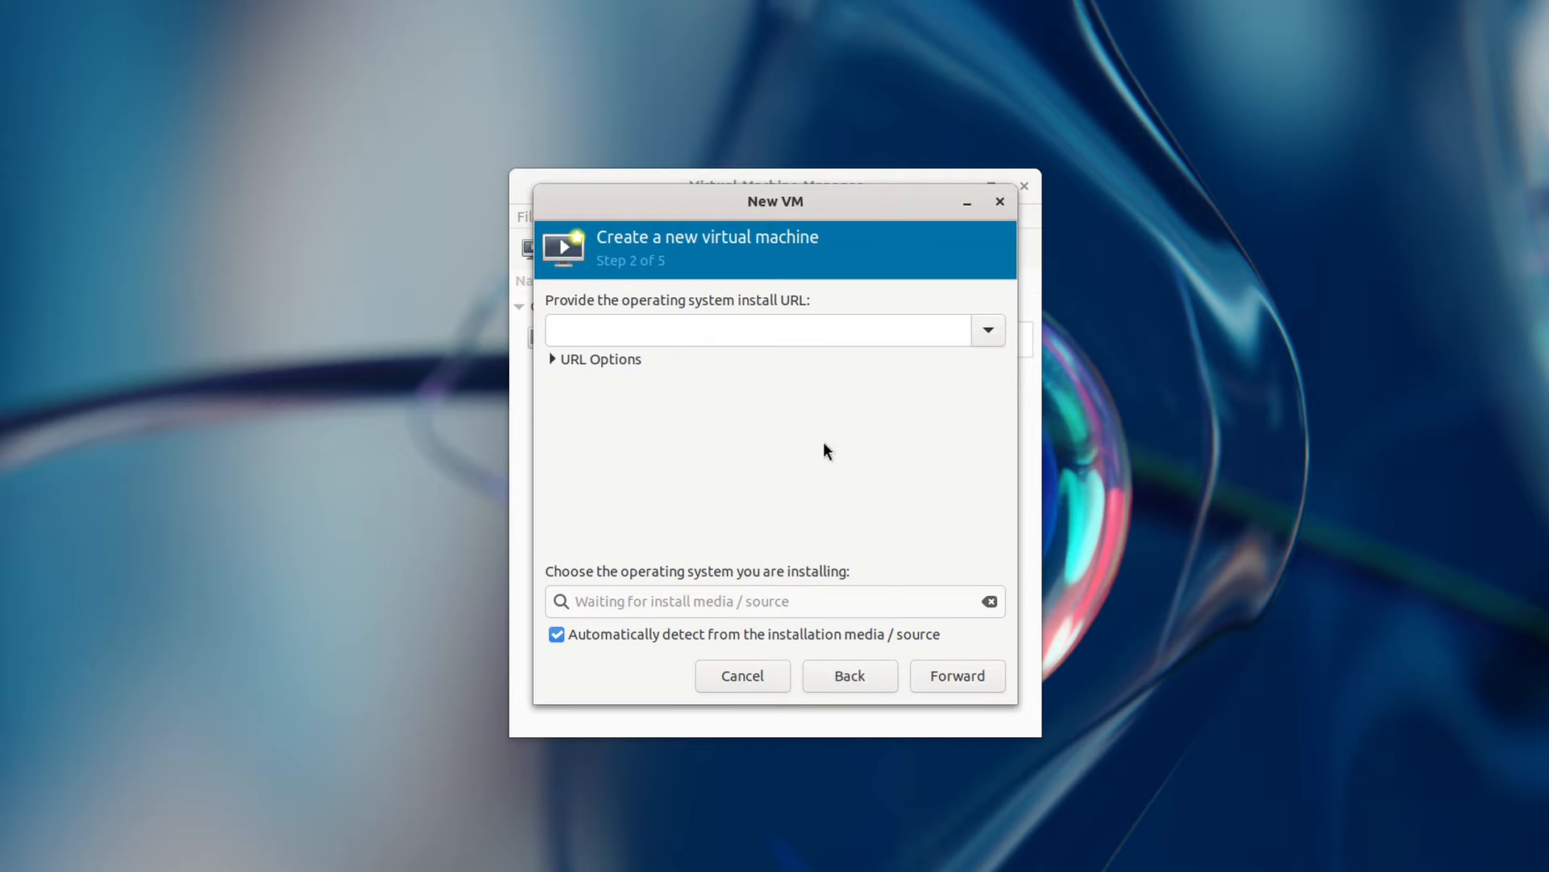
pyautogui.rightClick(768, 329)
pyautogui.click(823, 400)
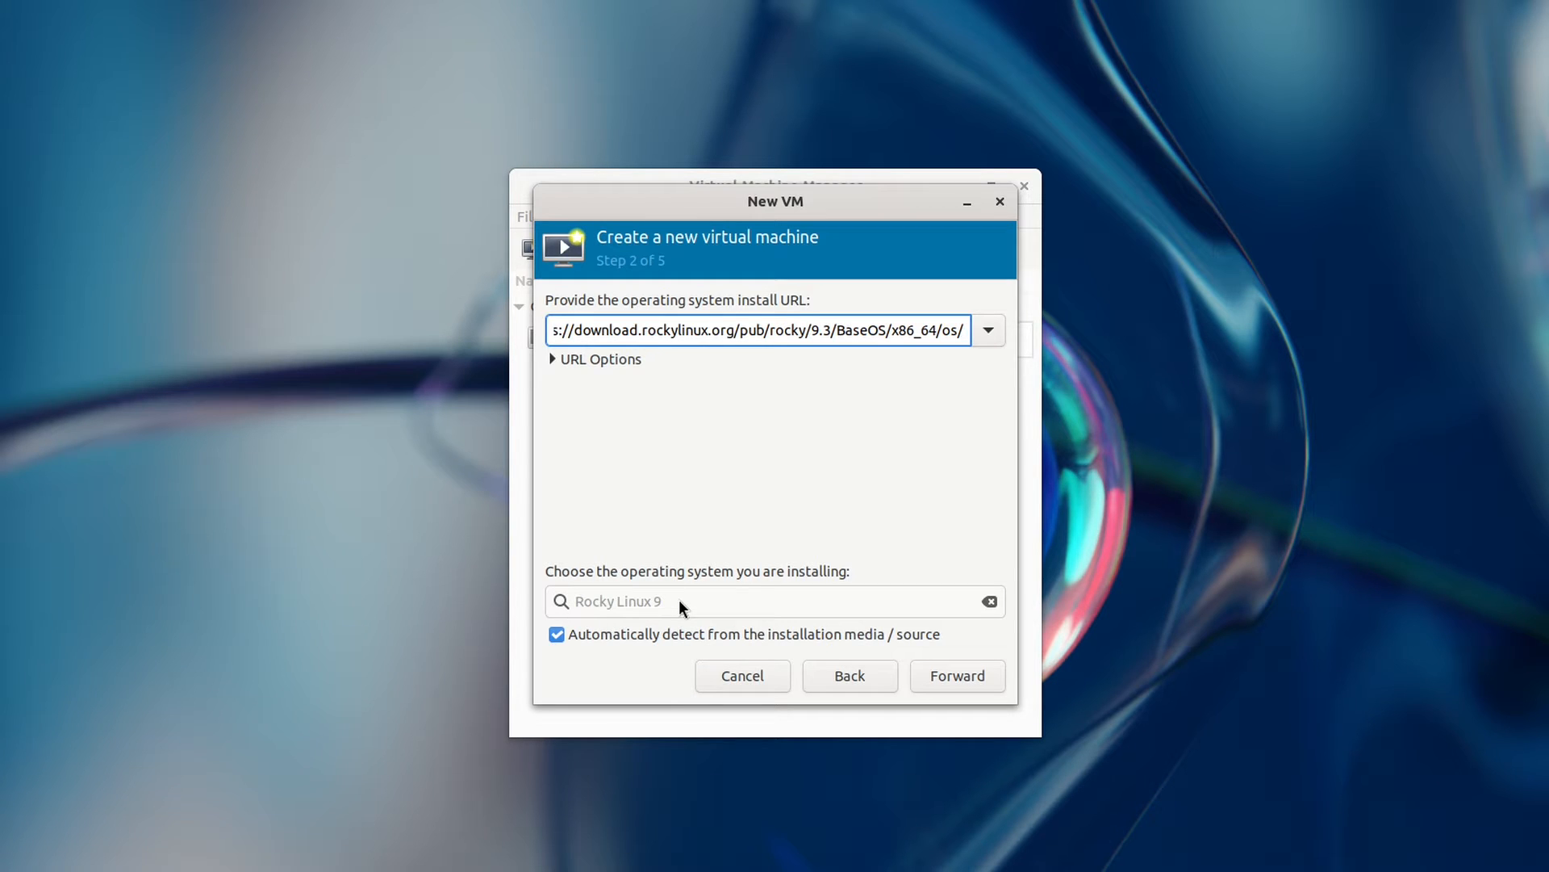
pyautogui.click(835, 686)
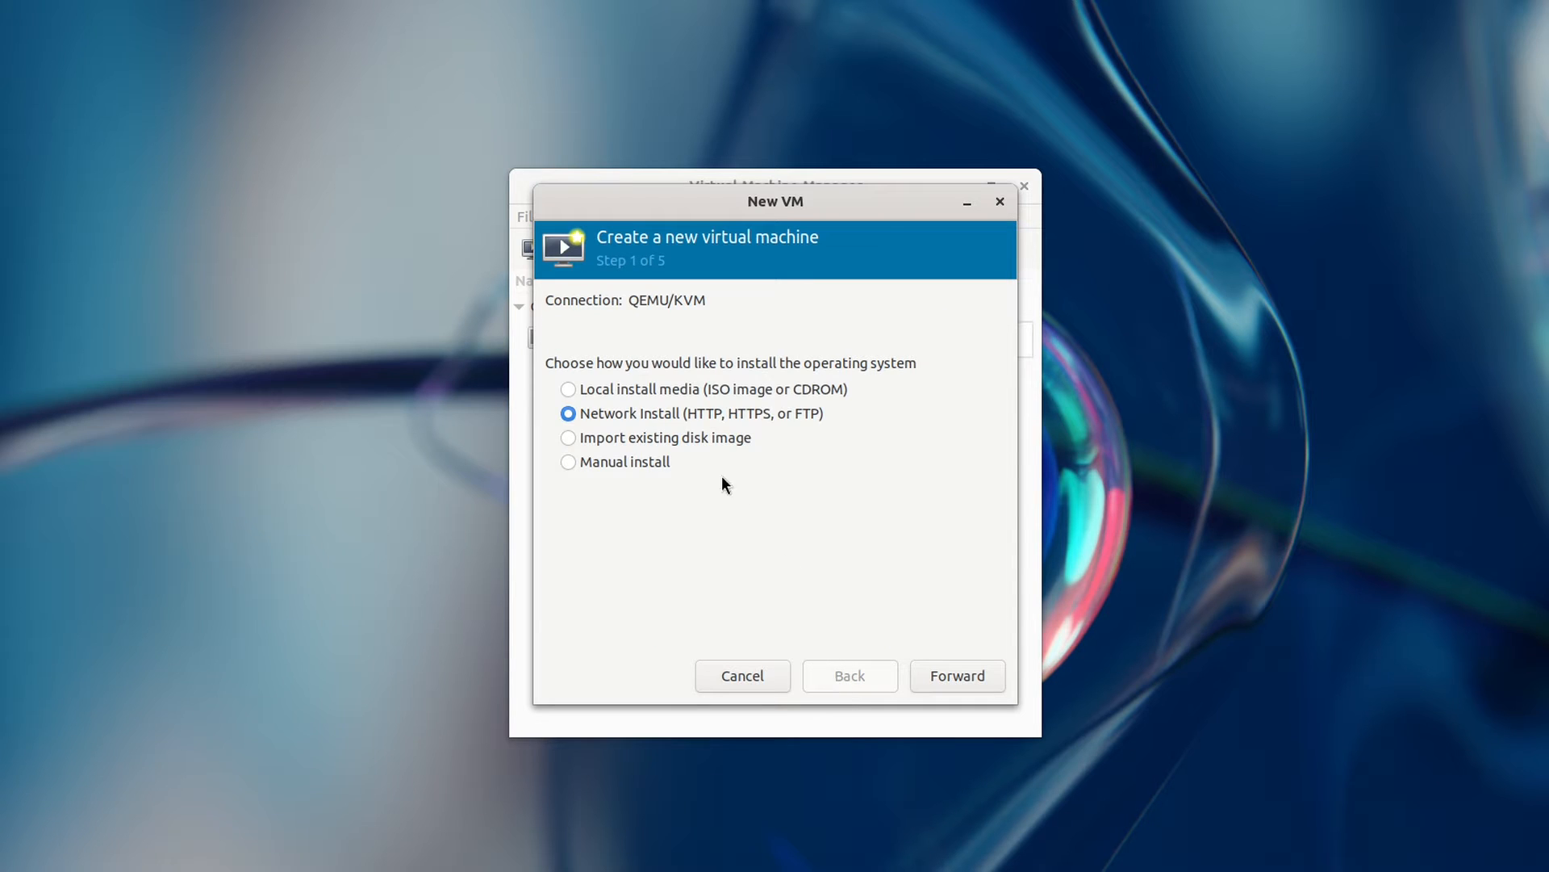
pyautogui.click(632, 439)
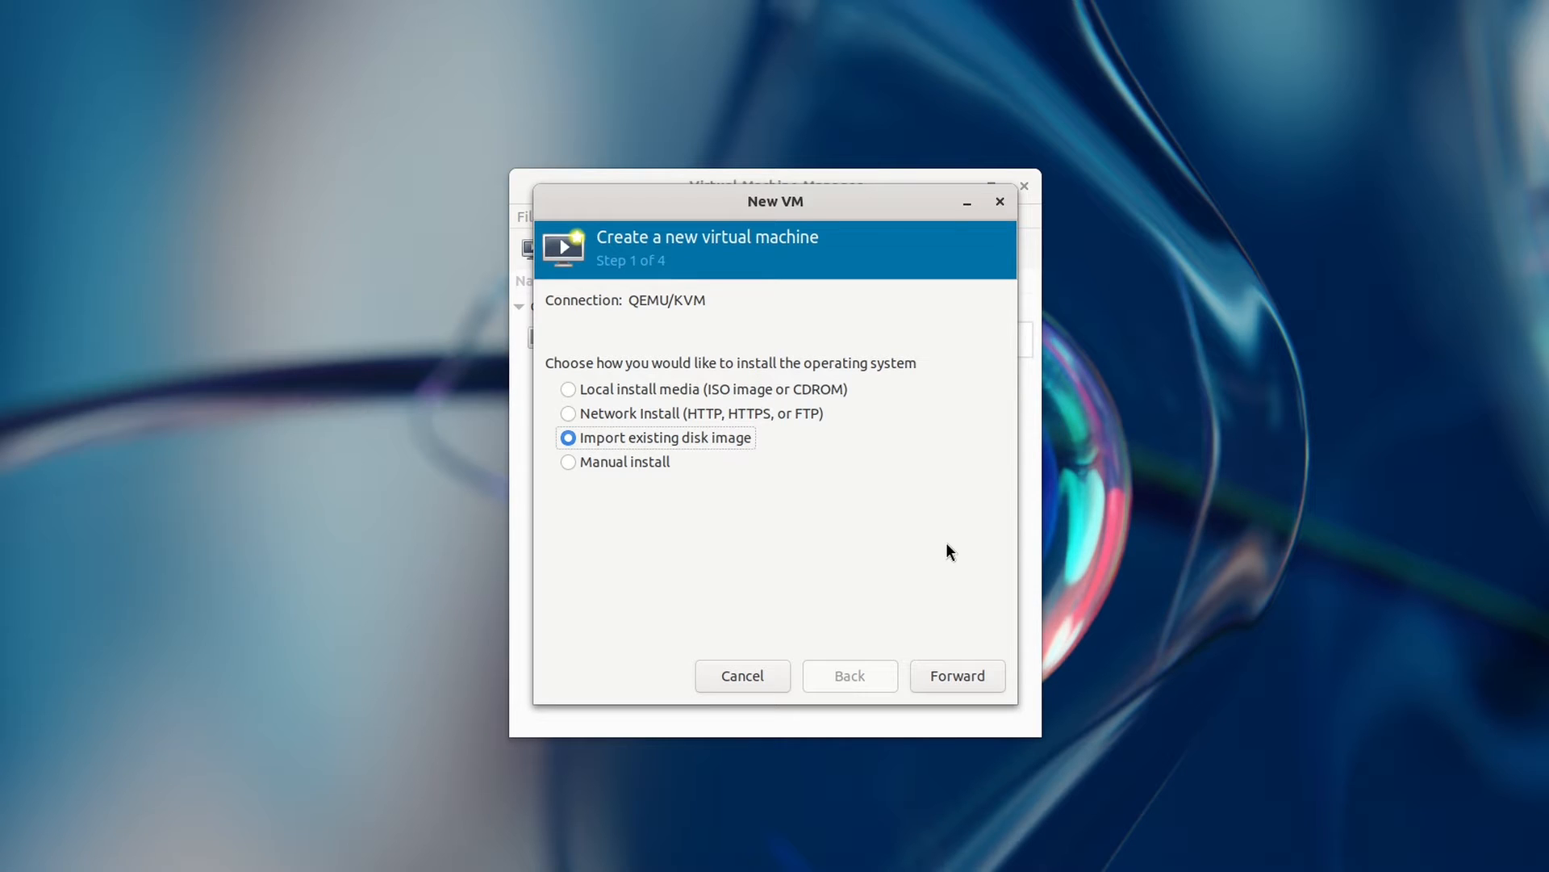
# Step: Open the rocky mirror's 9.3/images/x86_64 listing in Firefox and search it for 'qcow2'
pyautogui.press('super')
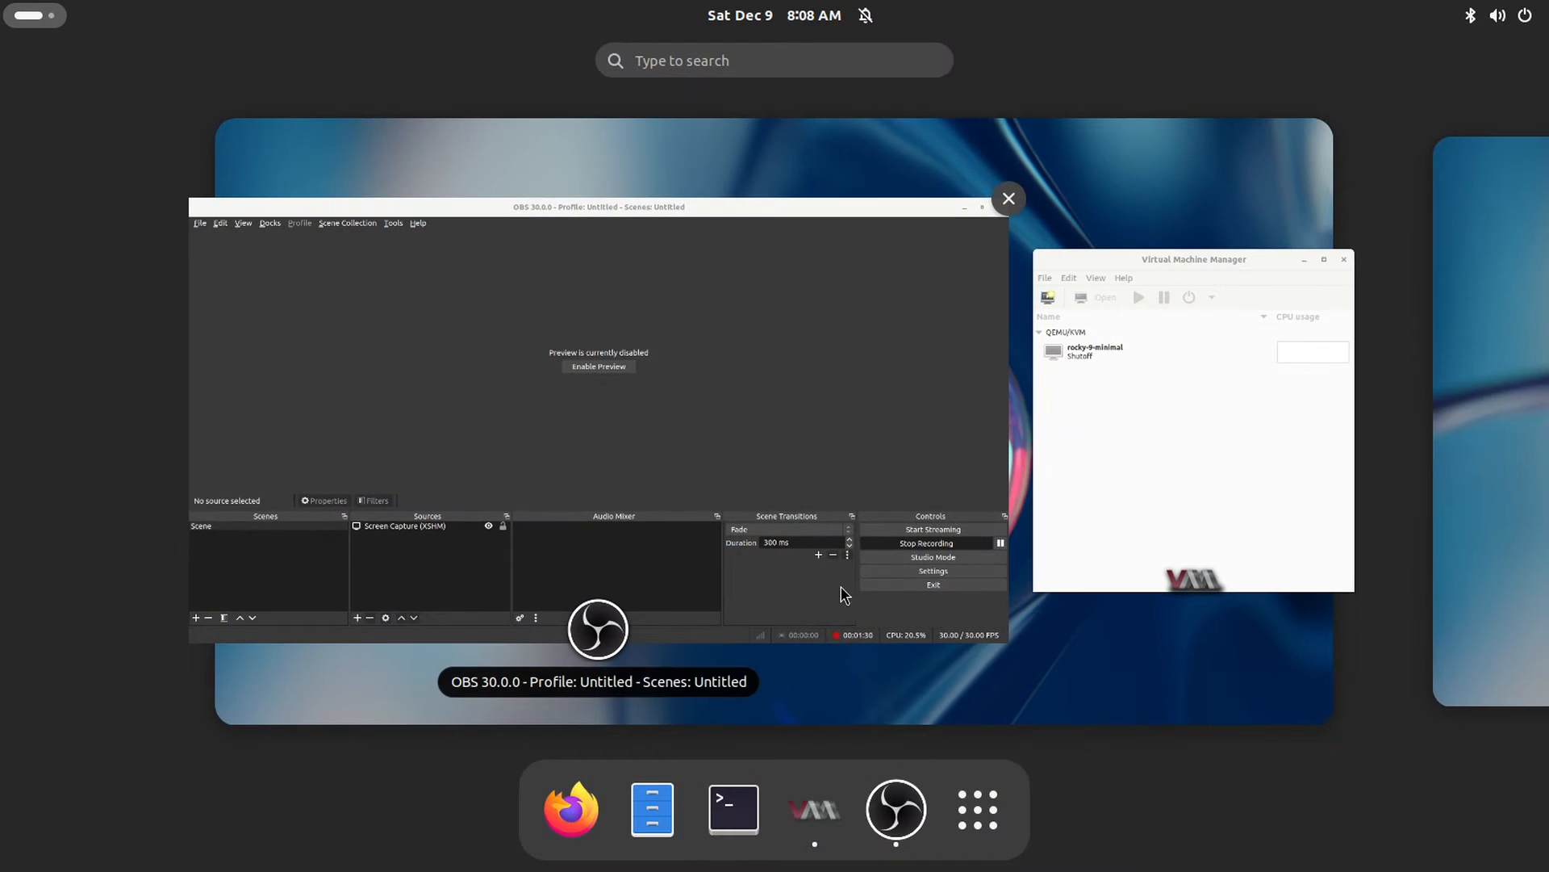
pyautogui.click(562, 831)
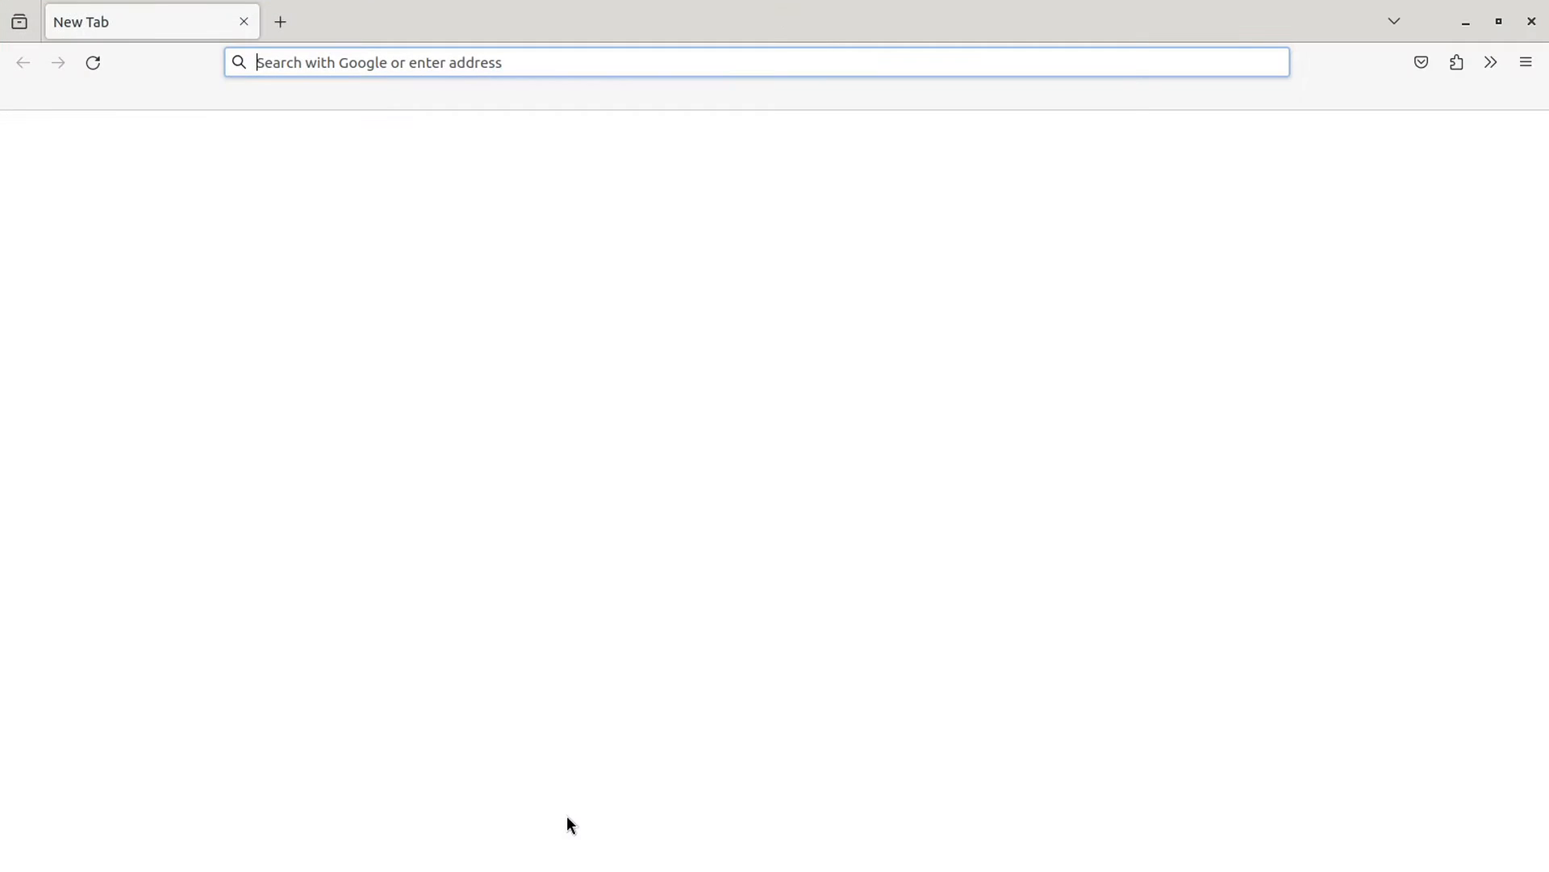
pyautogui.click(129, 97)
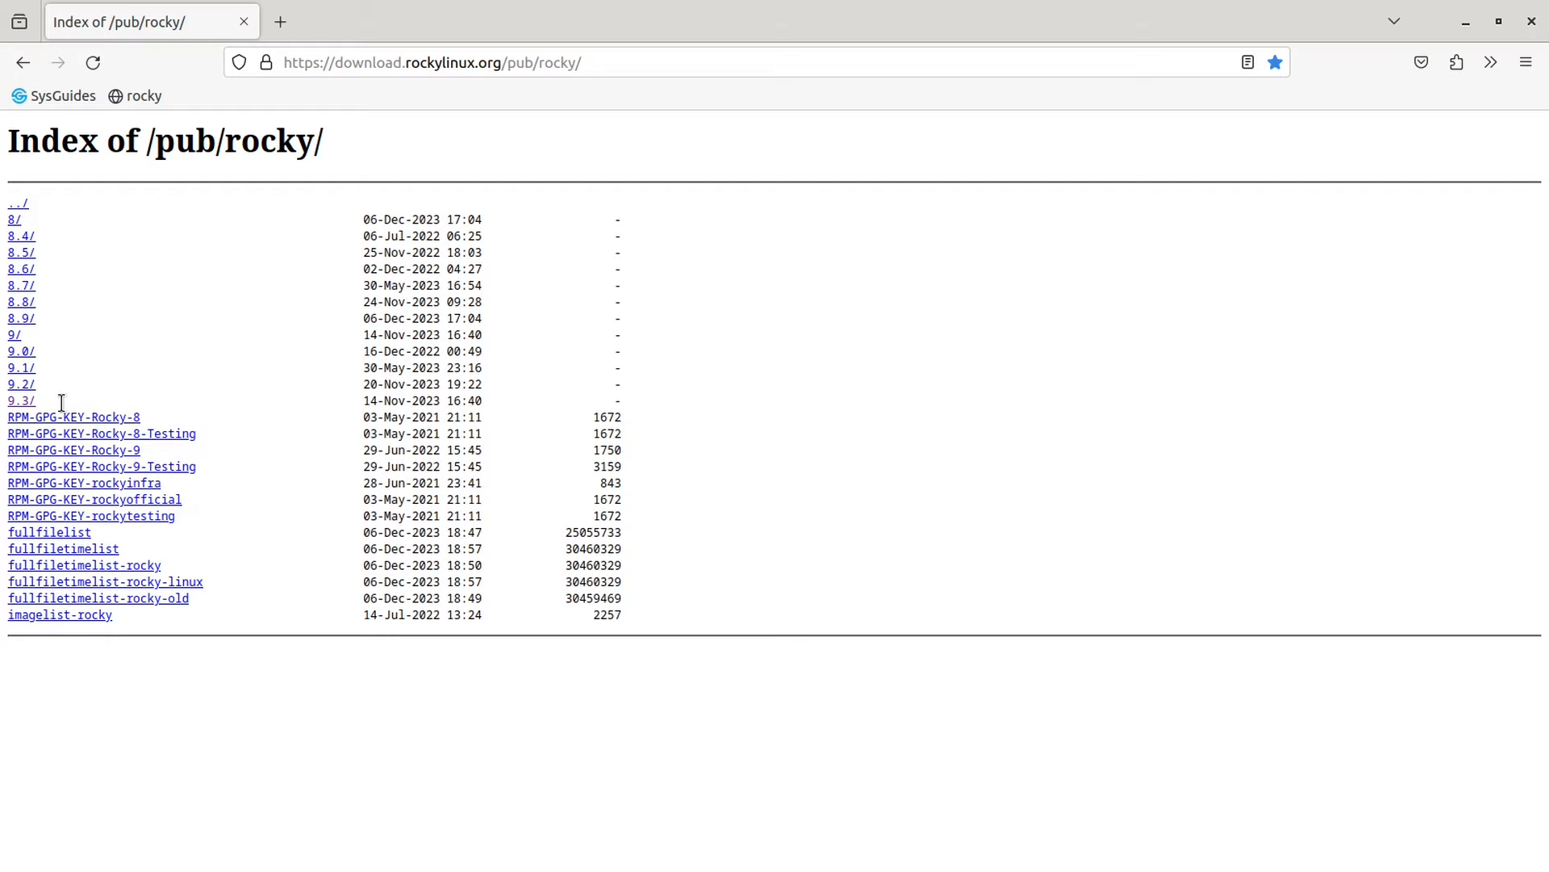
pyautogui.click(18, 402)
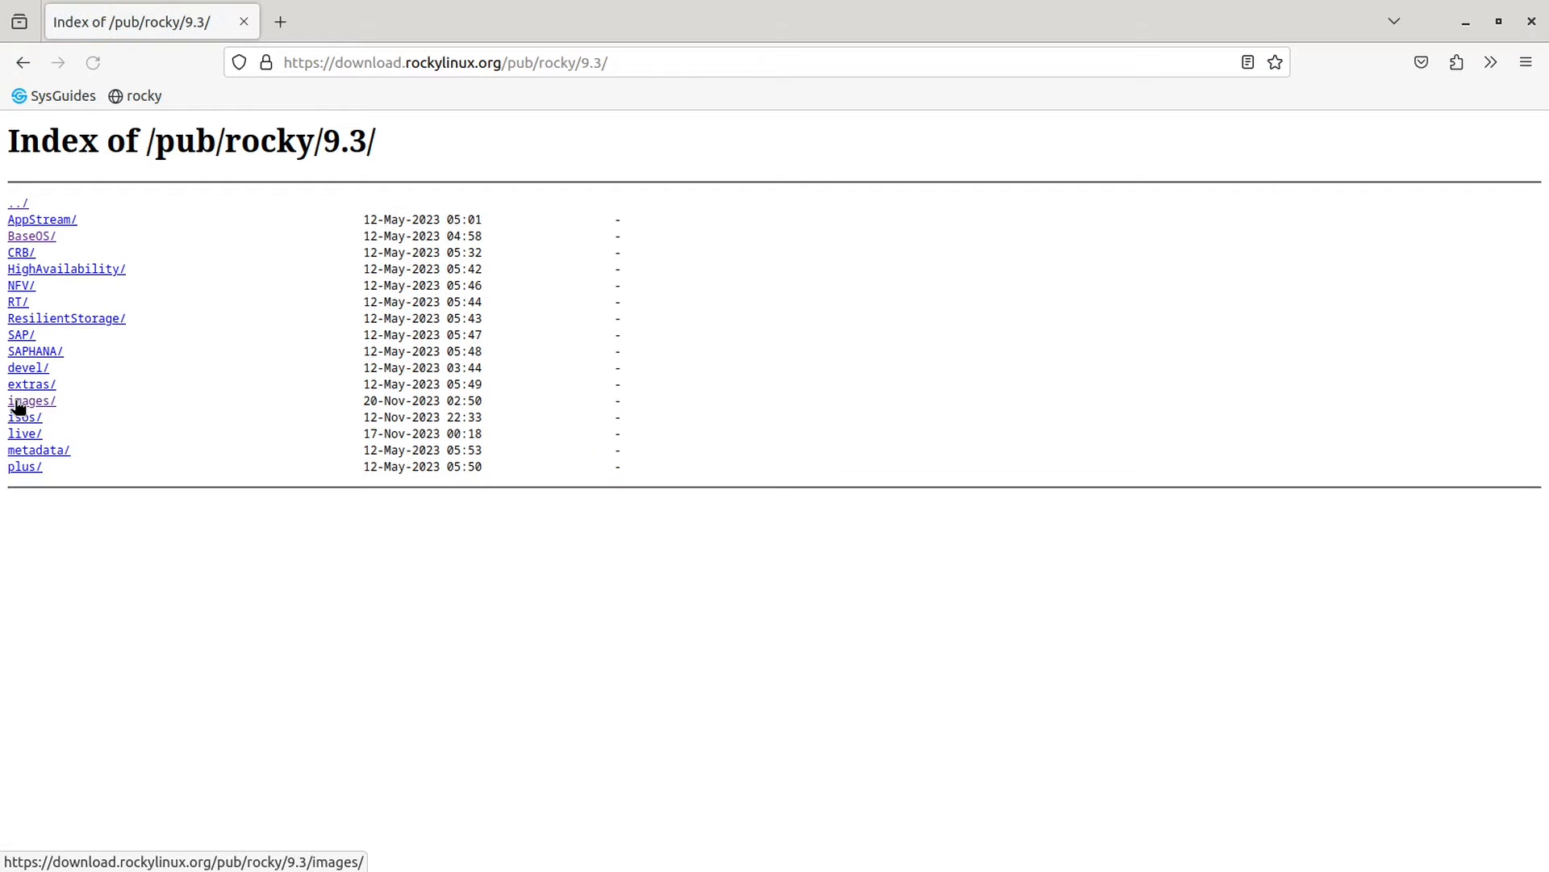
pyautogui.click(42, 402)
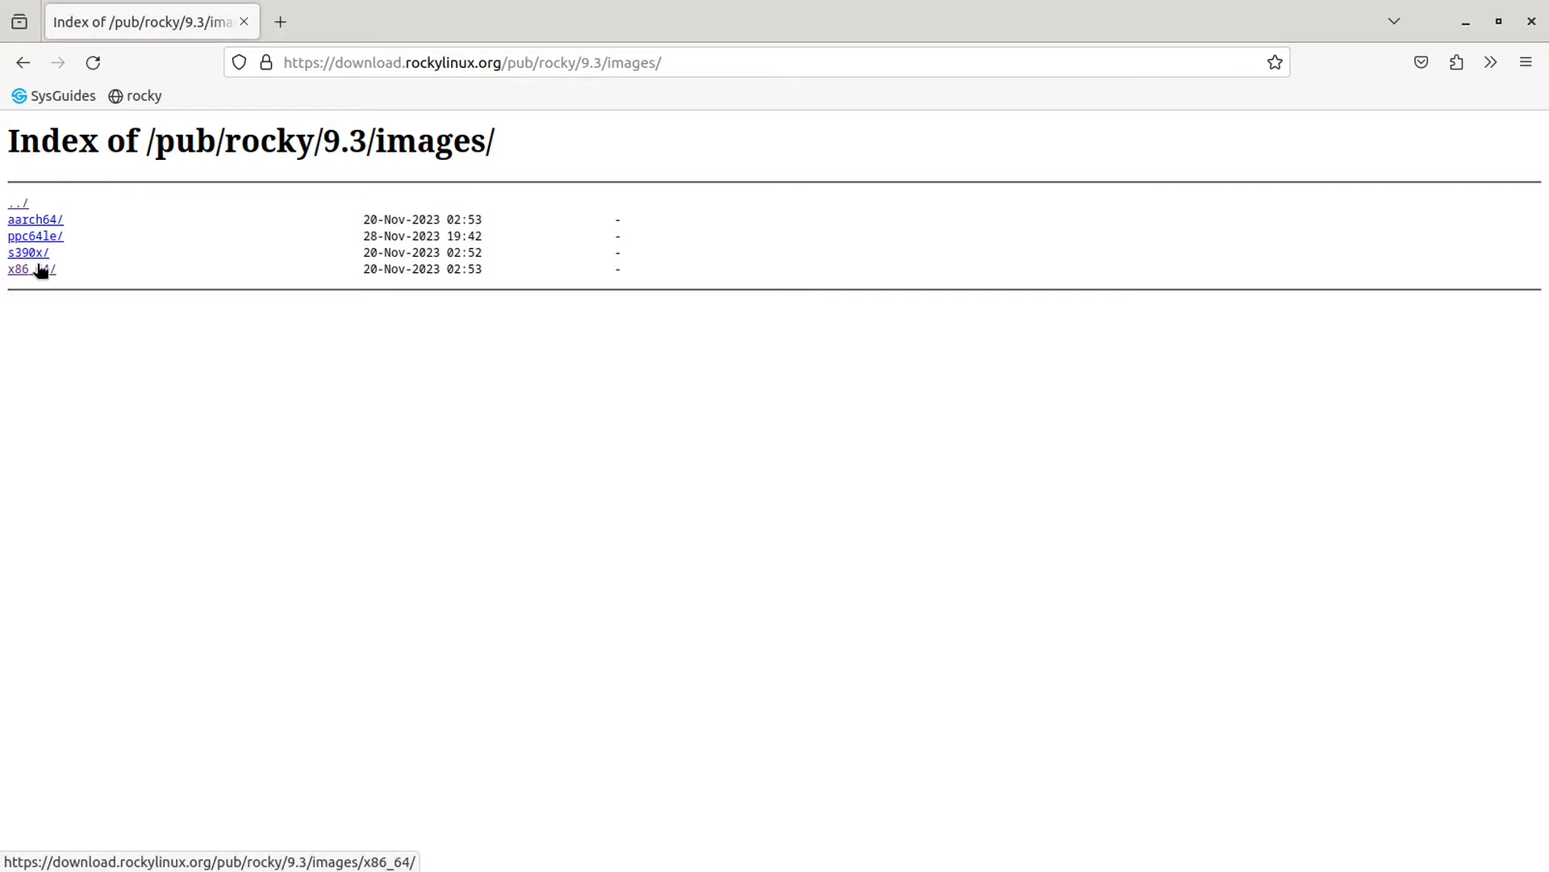
pyautogui.click(40, 268)
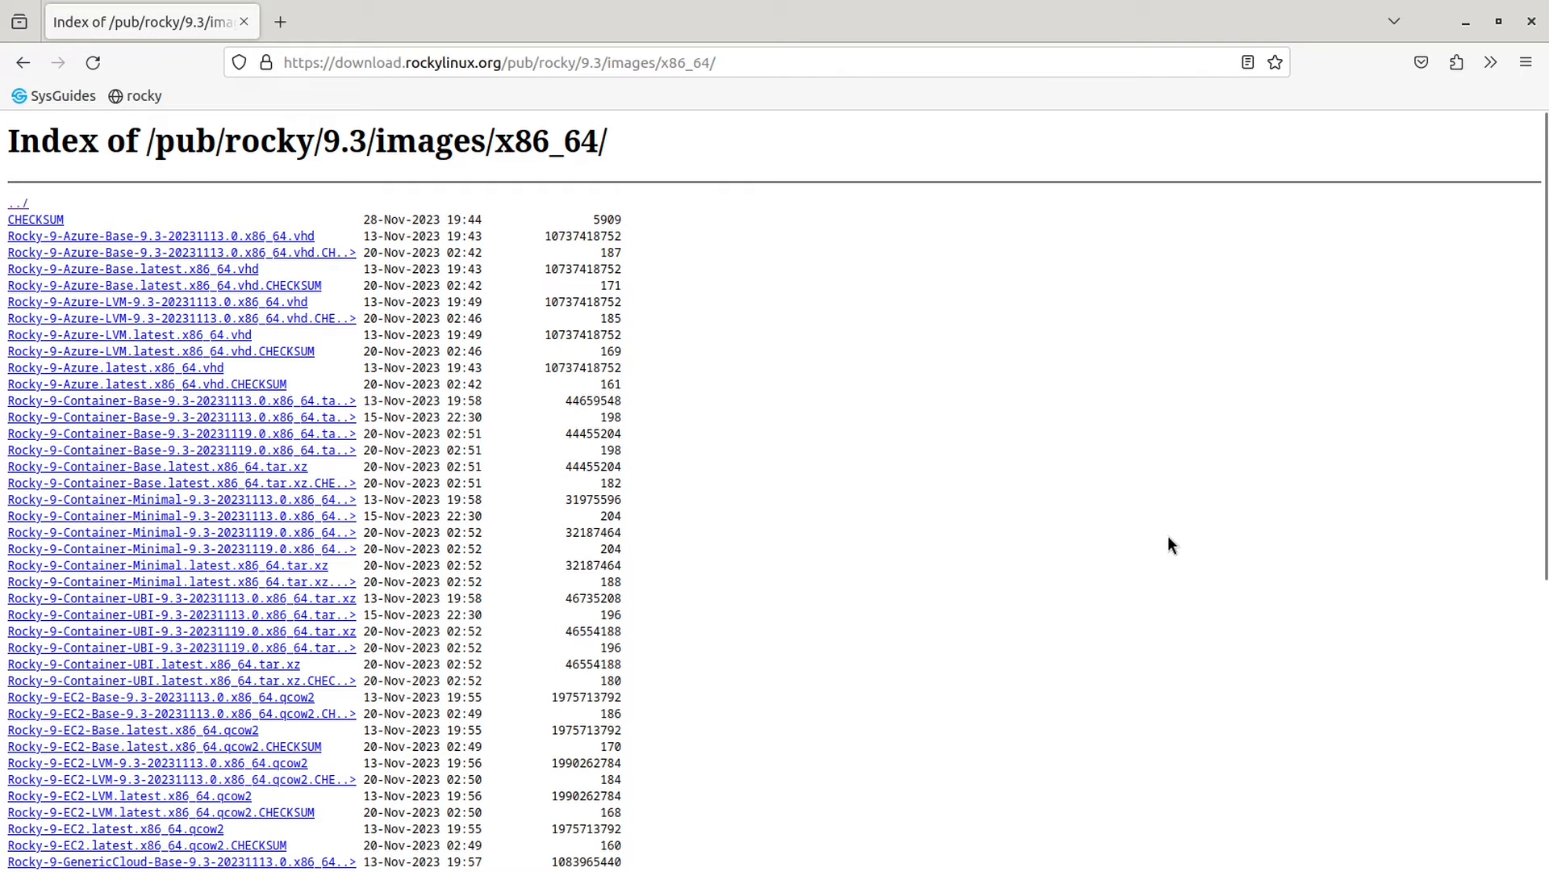
pyautogui.hotkey('ctrl', 'f')
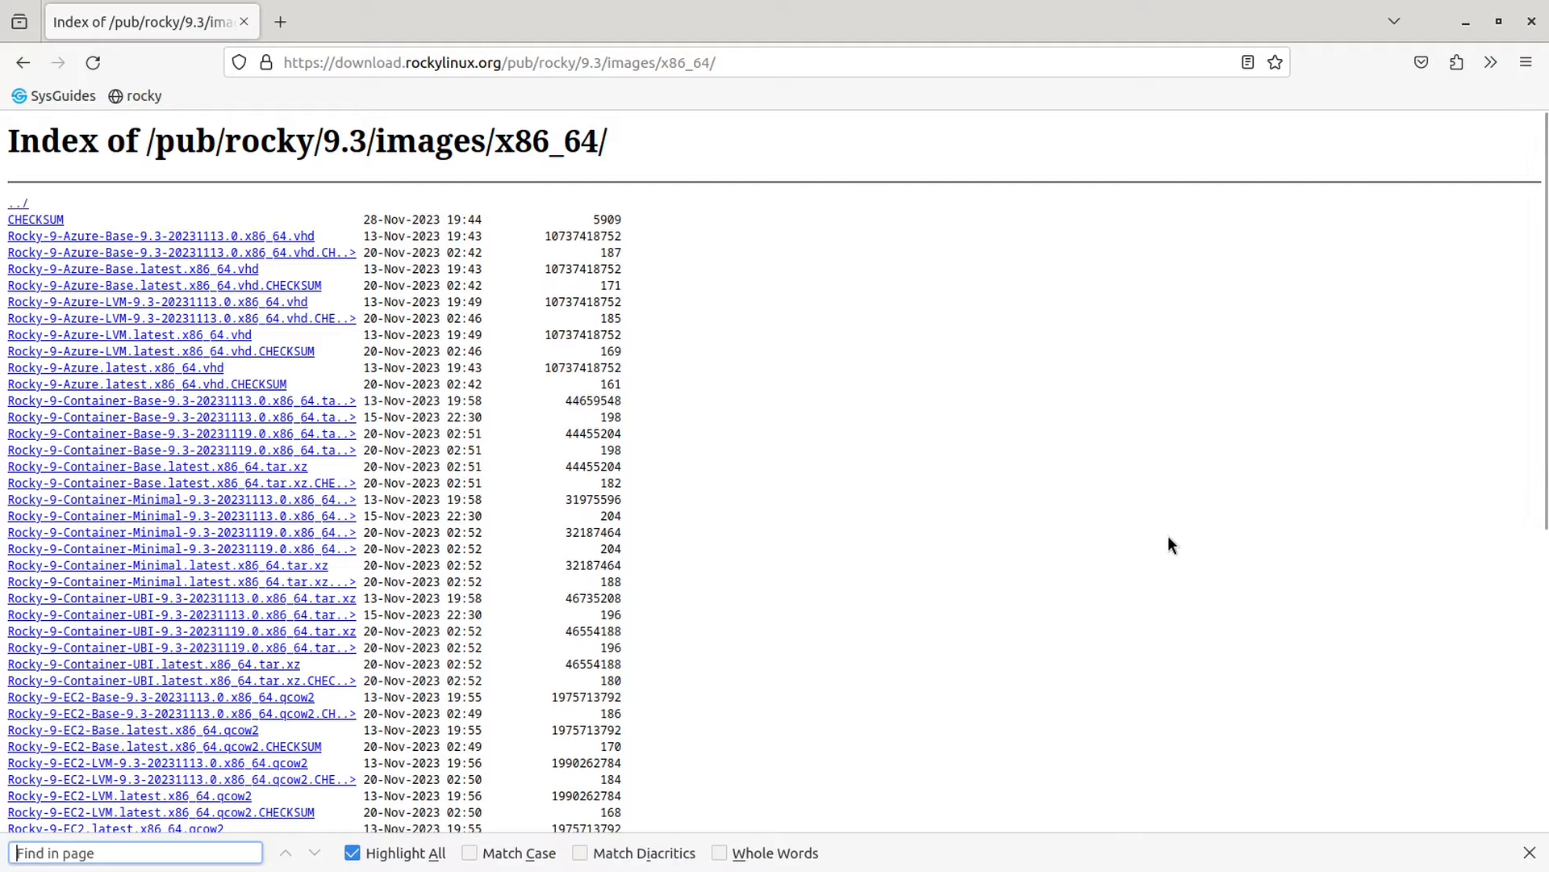
pyautogui.write('qcow2')
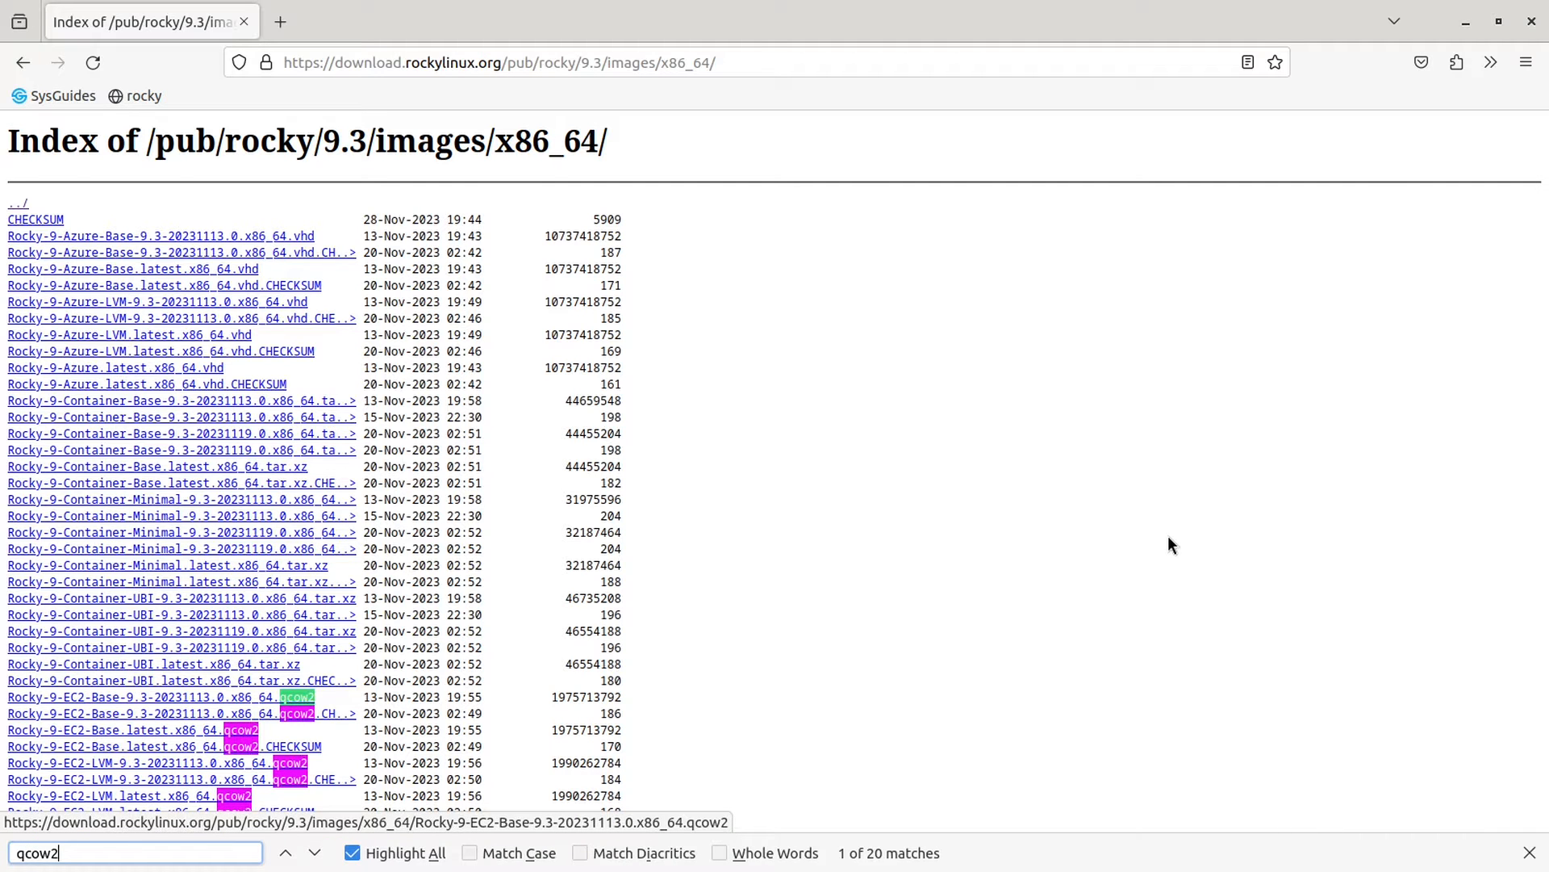
pyautogui.scroll(-5, 978, 508)
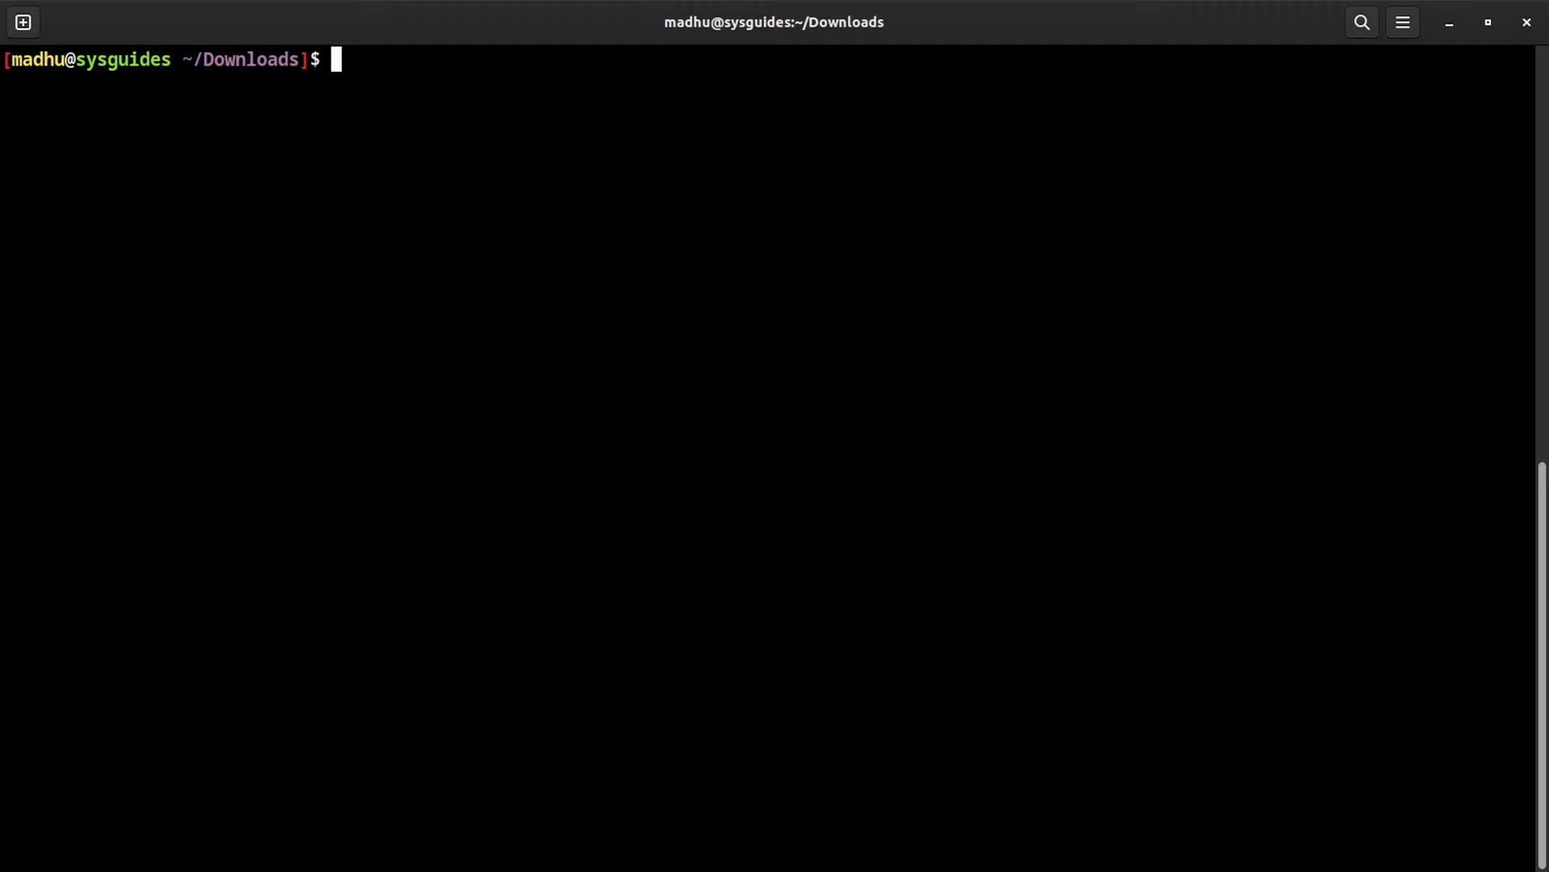
# Step: Copy the GenericCloud LVM qcow2 to /var/lib/libvirt/images/rocky-9-latest.qcow2 with sudo cp -v
pyautogui.write('sudo cp -v Ro')
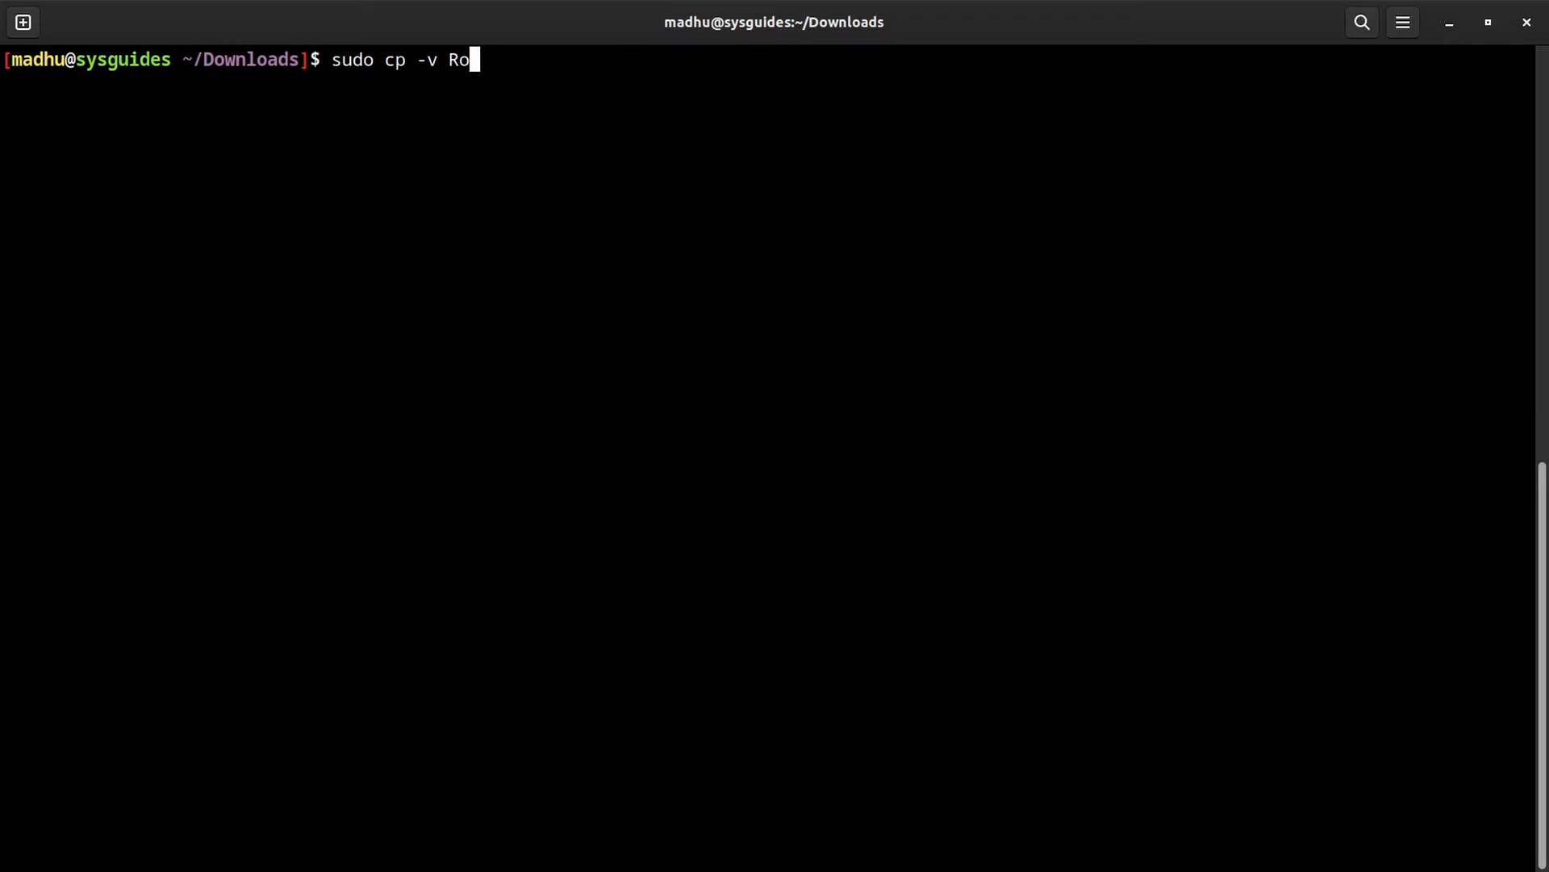
pyautogui.press('Tab')
pyautogui.write('/var')
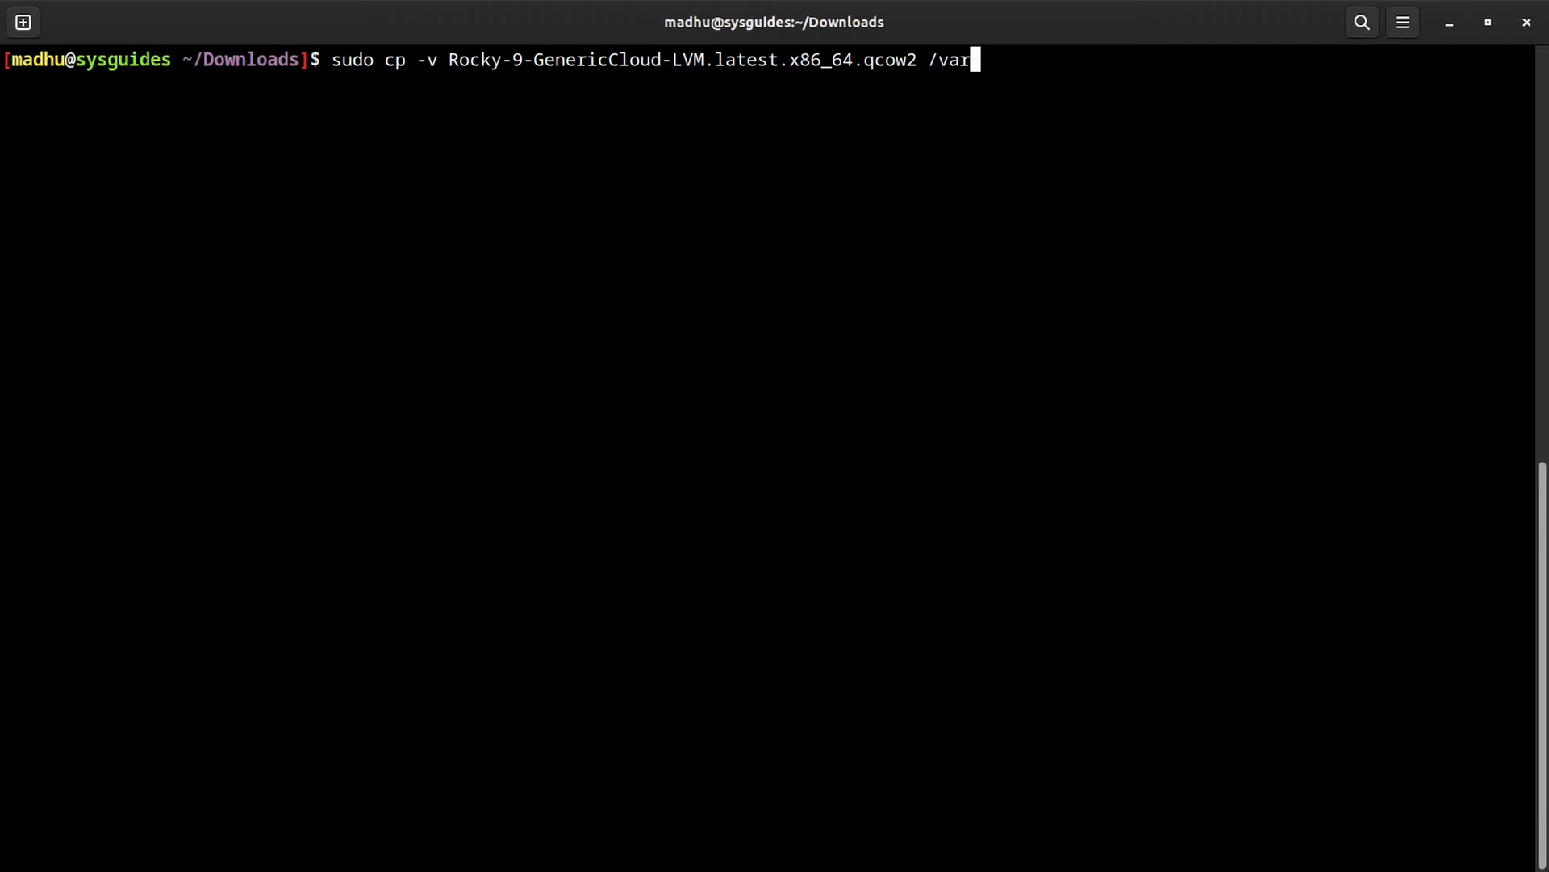
pyautogui.write('/lib/libvirt/images/r')
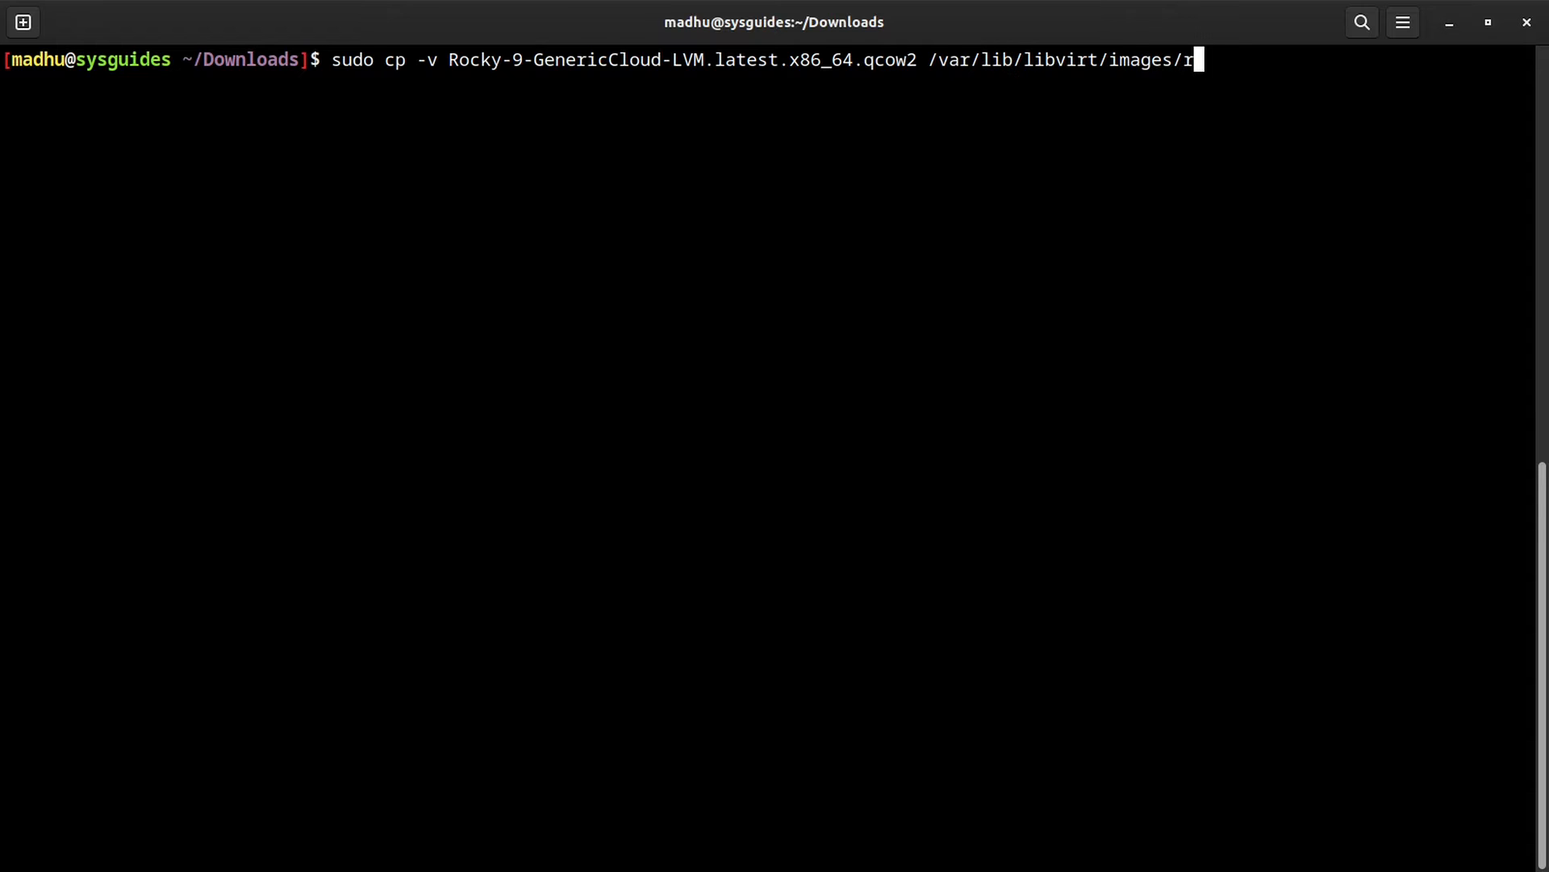
pyautogui.write('ocky-9-la')
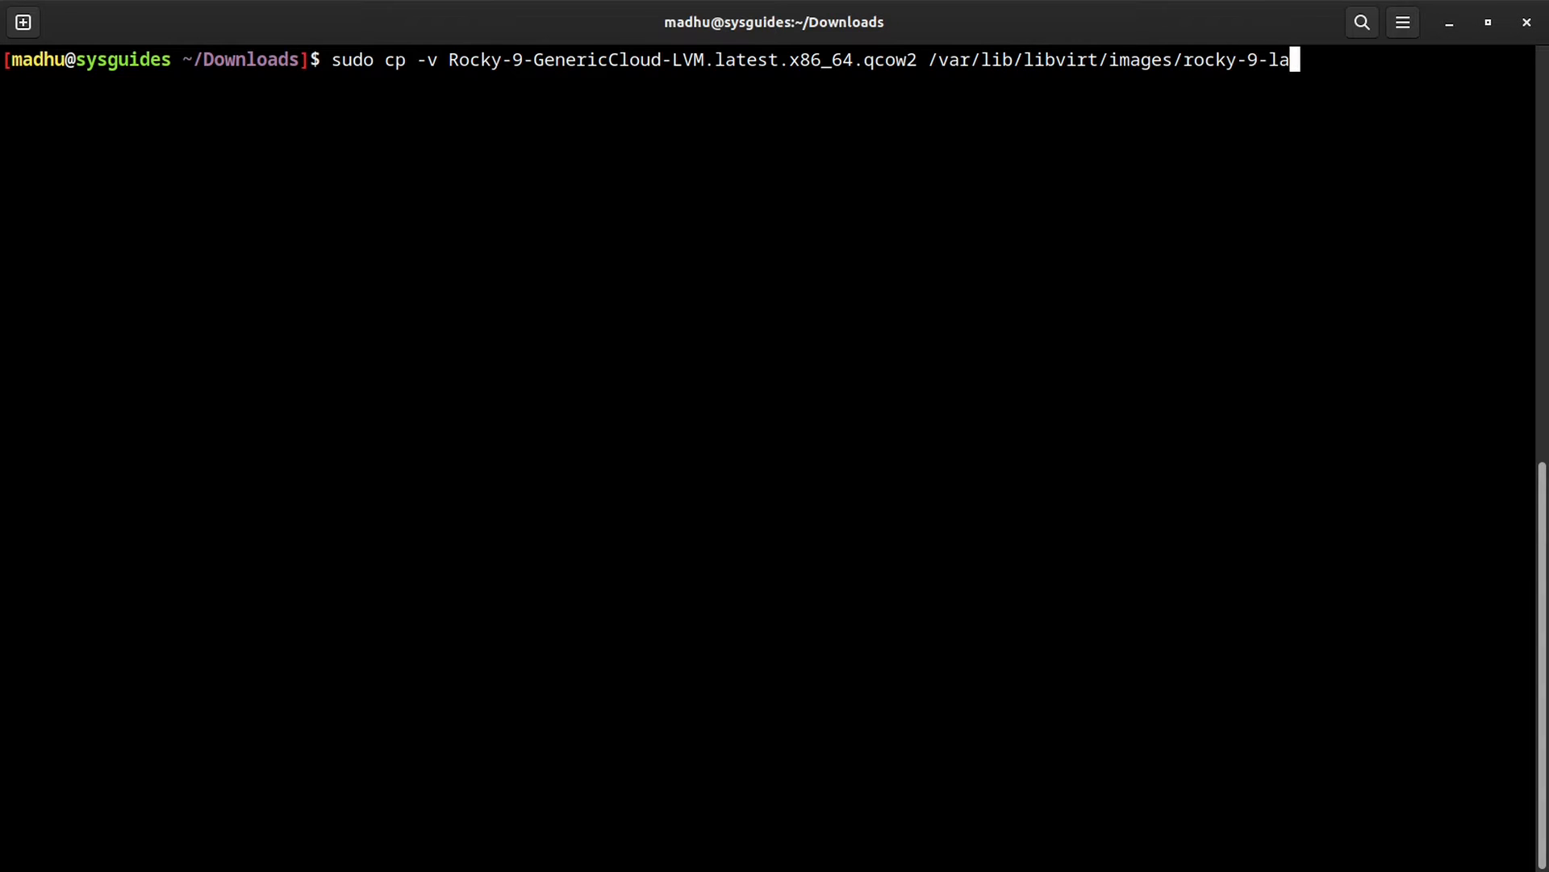
pyautogui.write('test.qcow2')
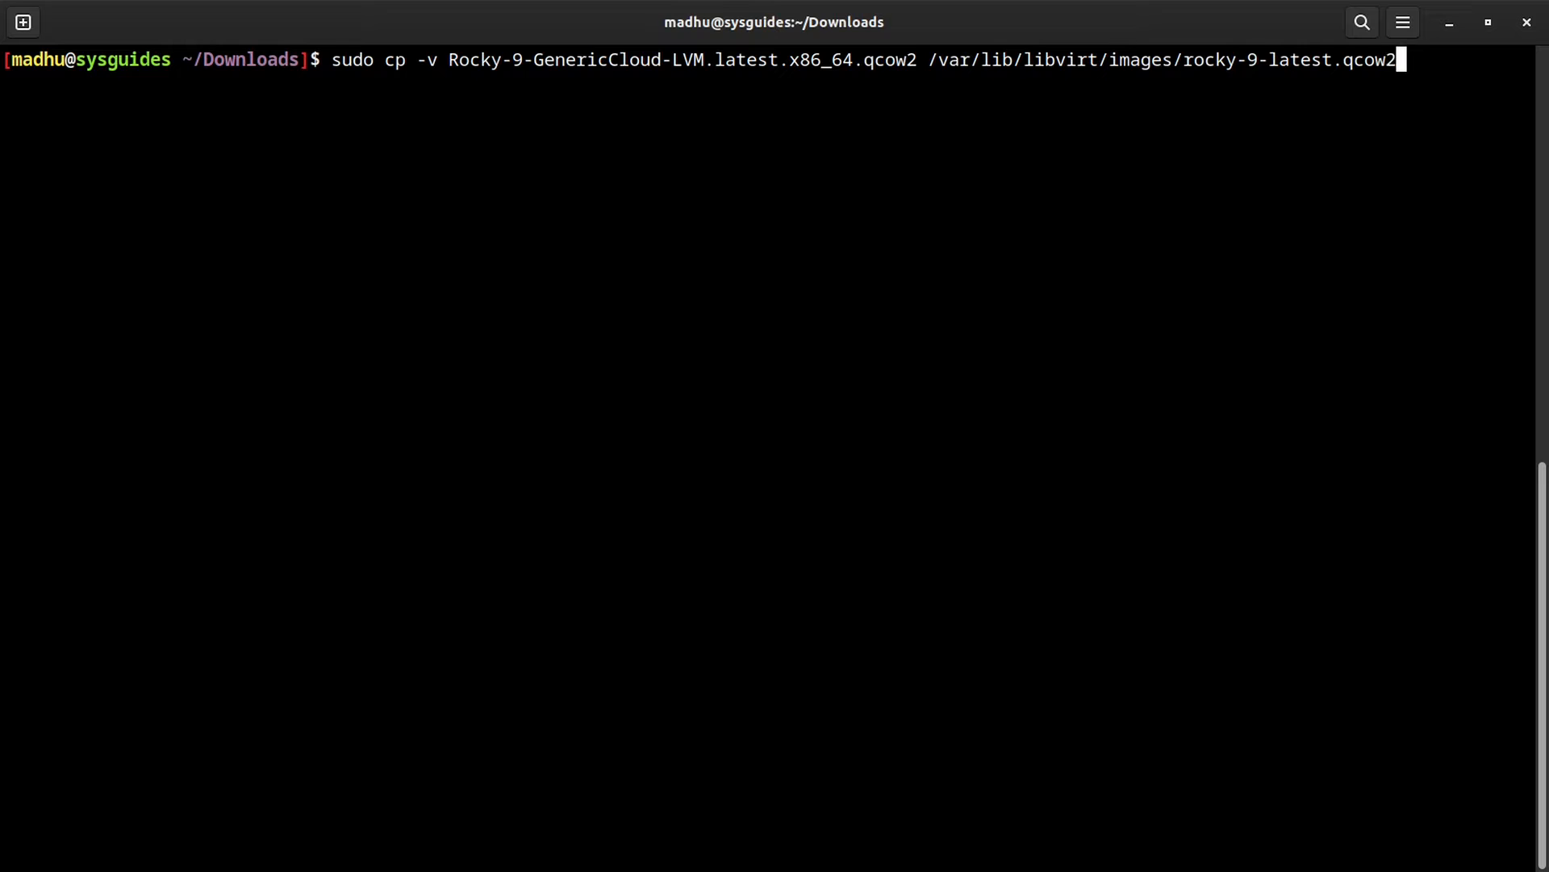
pyautogui.press('Return')
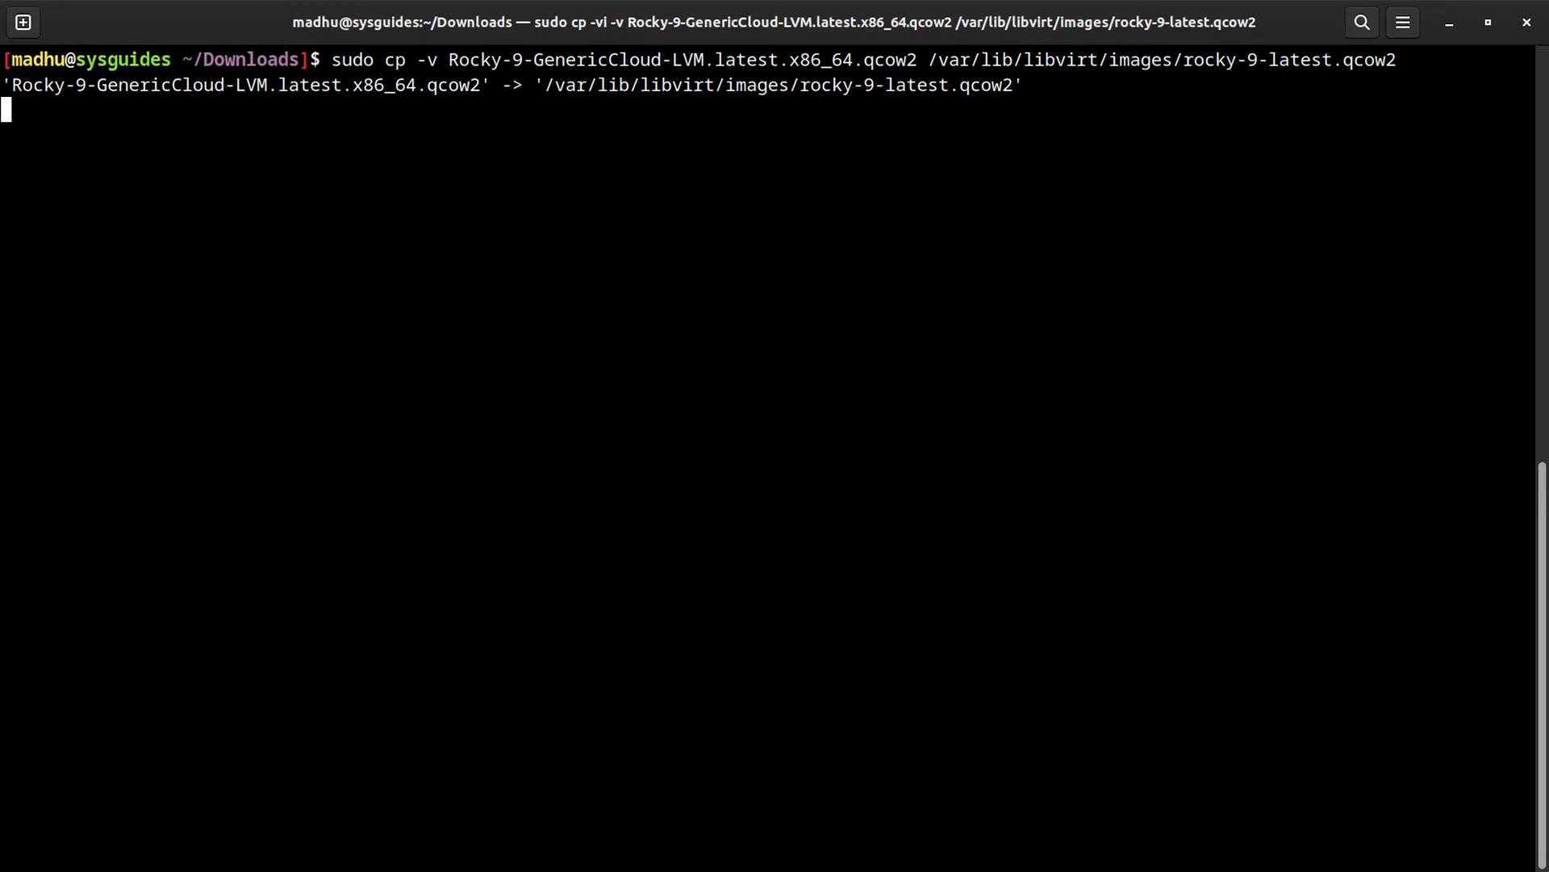
# Step: Restore the copied image's SELinux label with sudo restorecon -Fv
pyautogui.write('sudo rest')
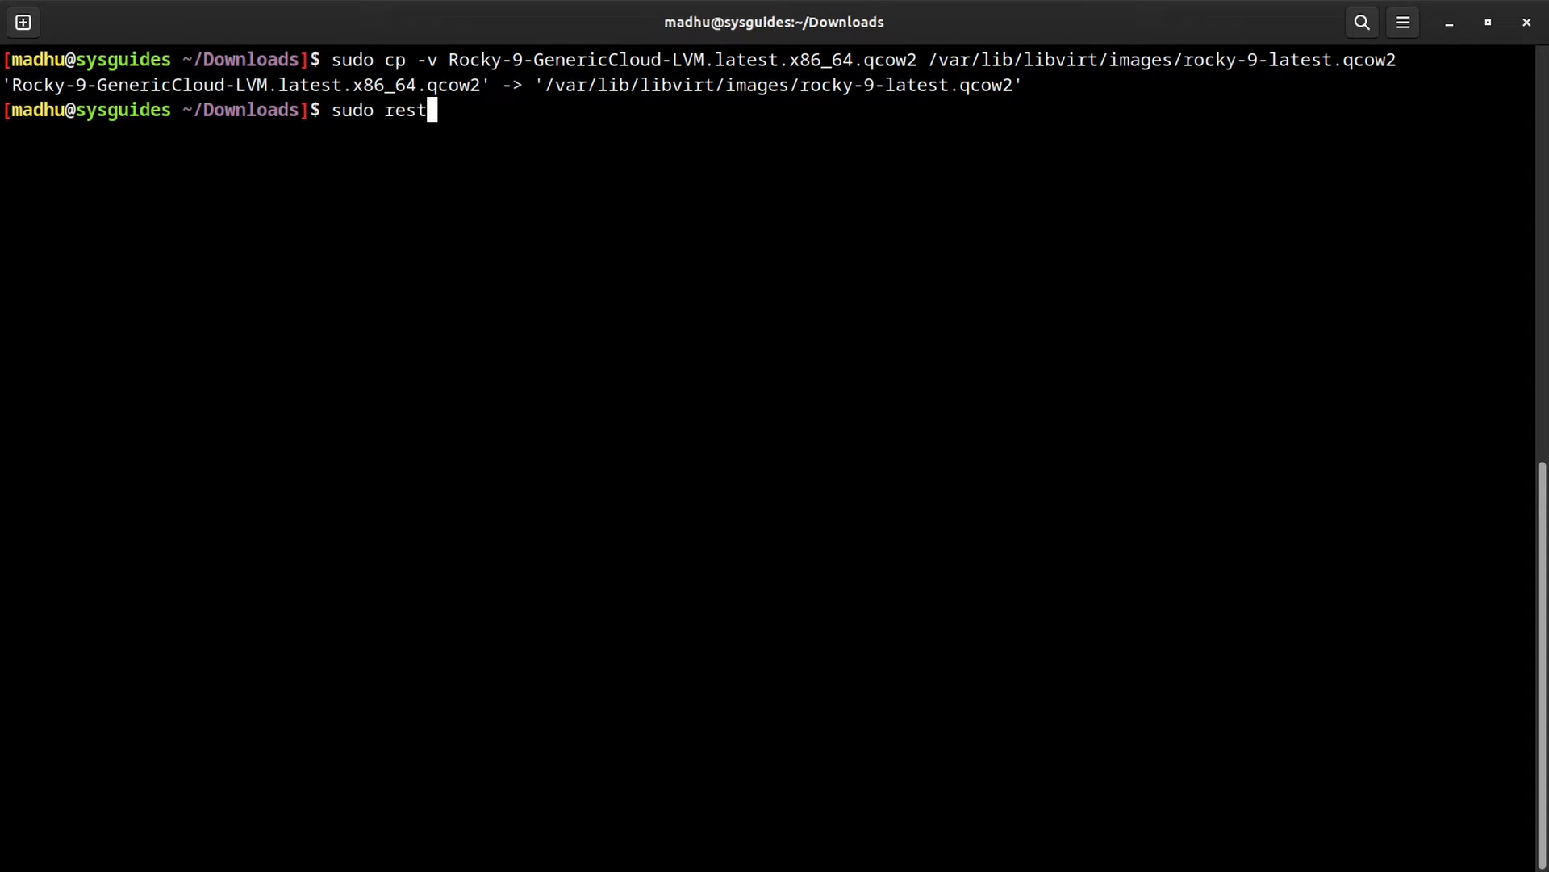
pyautogui.press('Tab')
pyautogui.write('-Fv')
pyautogui.write('/var/lib/libvirt/images/rocky-9-latest.qcow2')
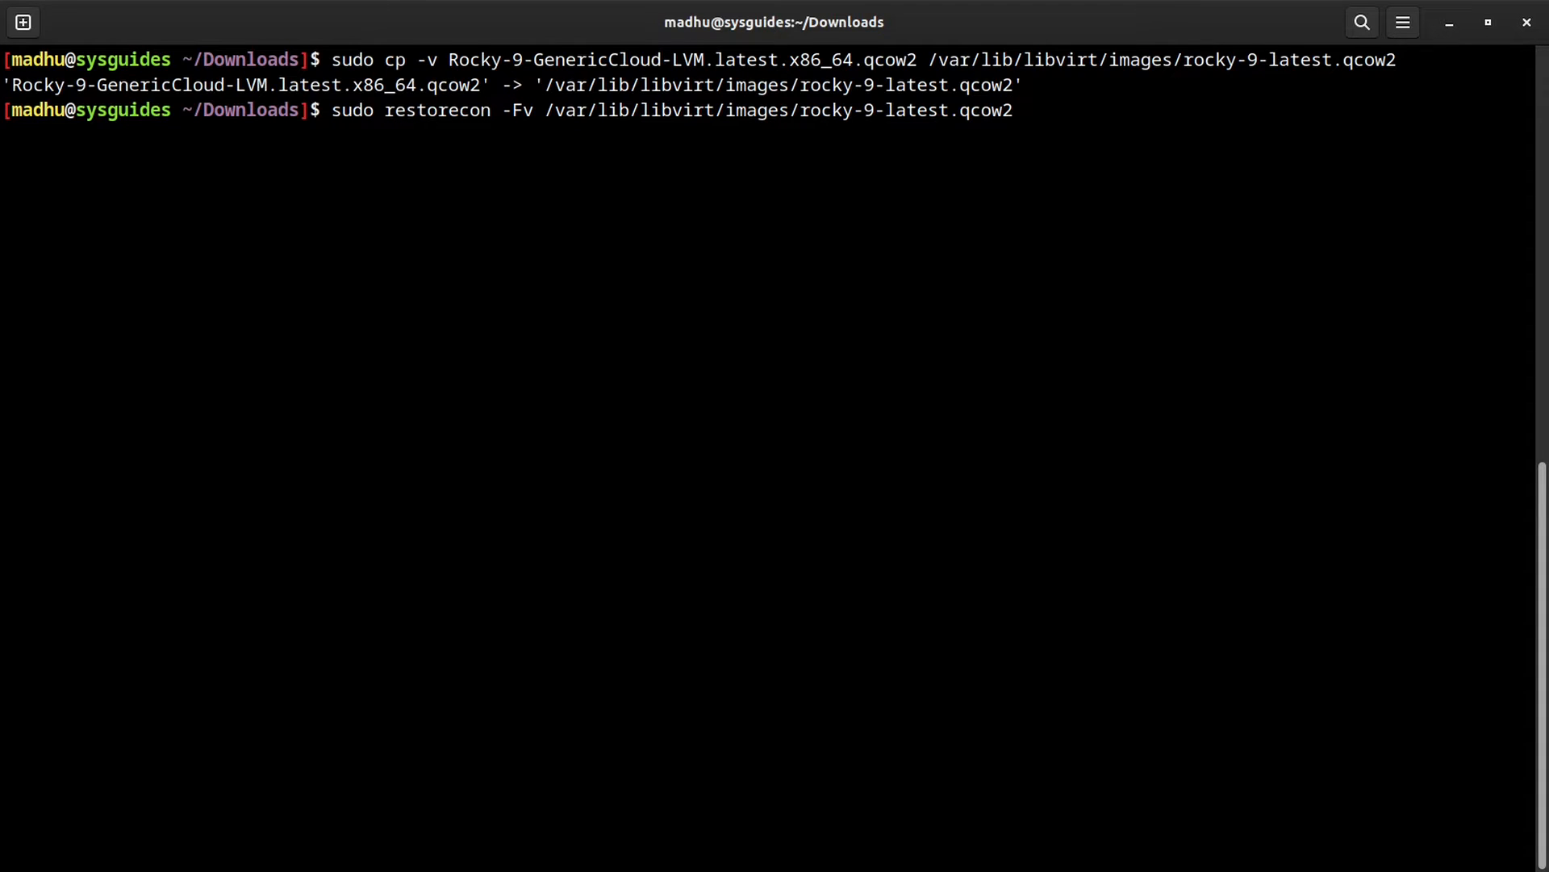
pyautogui.press('Return')
pyautogui.write('s')
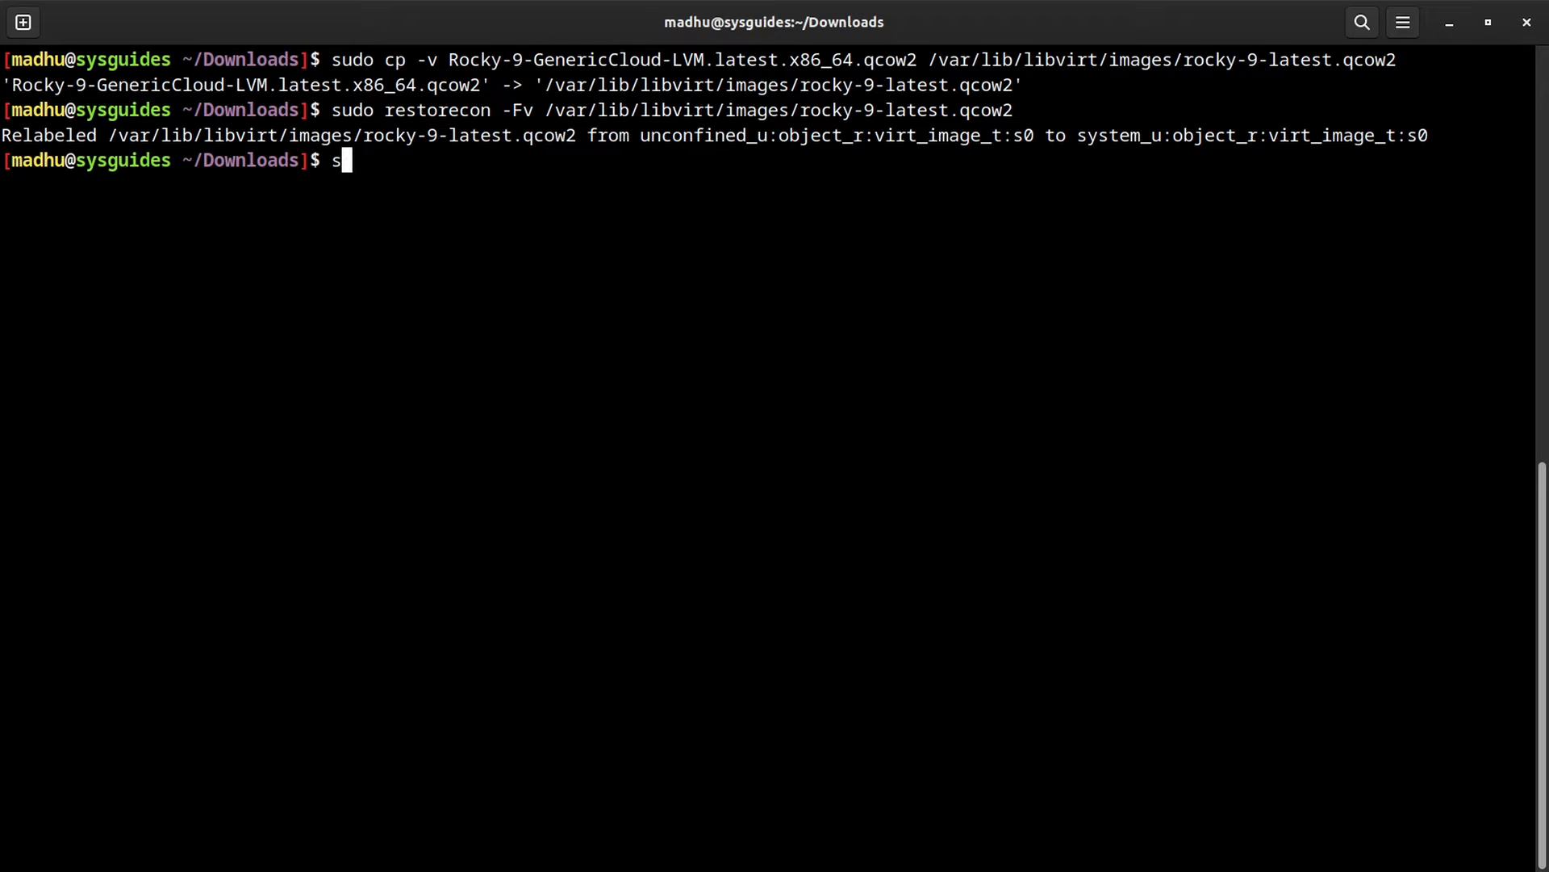
pyautogui.write('udo virt-cust')
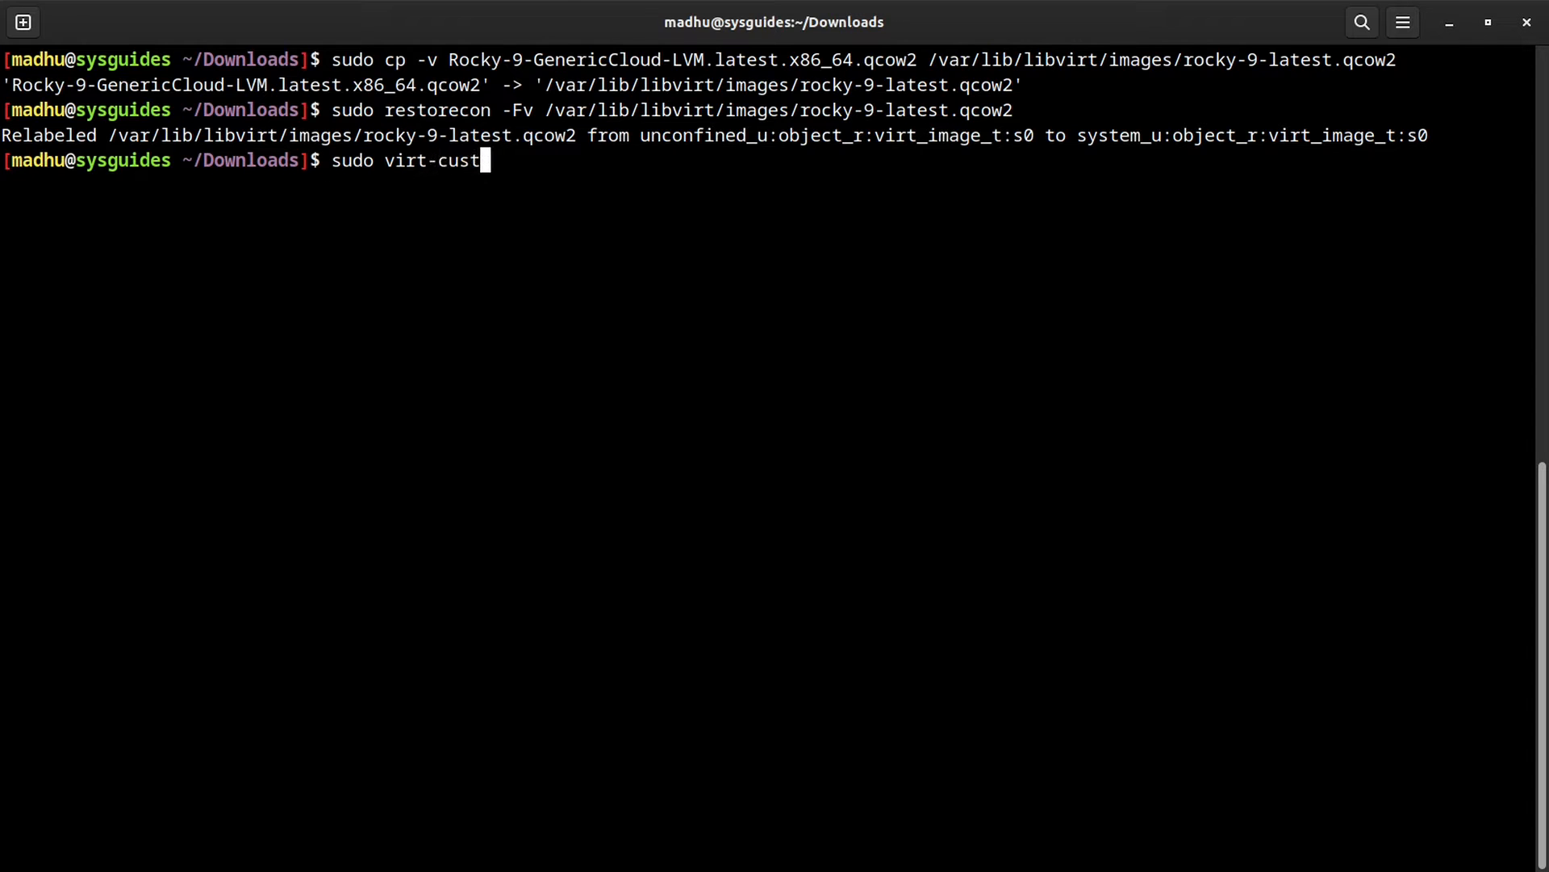
# Step: Use virt-customize to set the image's root password and uninstall cloud-init, then list /var/lib/libvirt/images/
pyautogui.press('Tab')
pyautogui.write('-a')
pyautogui.write('/var/lib/libvirt/images/rocky-9-latest.qcow2')
pyautogui.write('-')
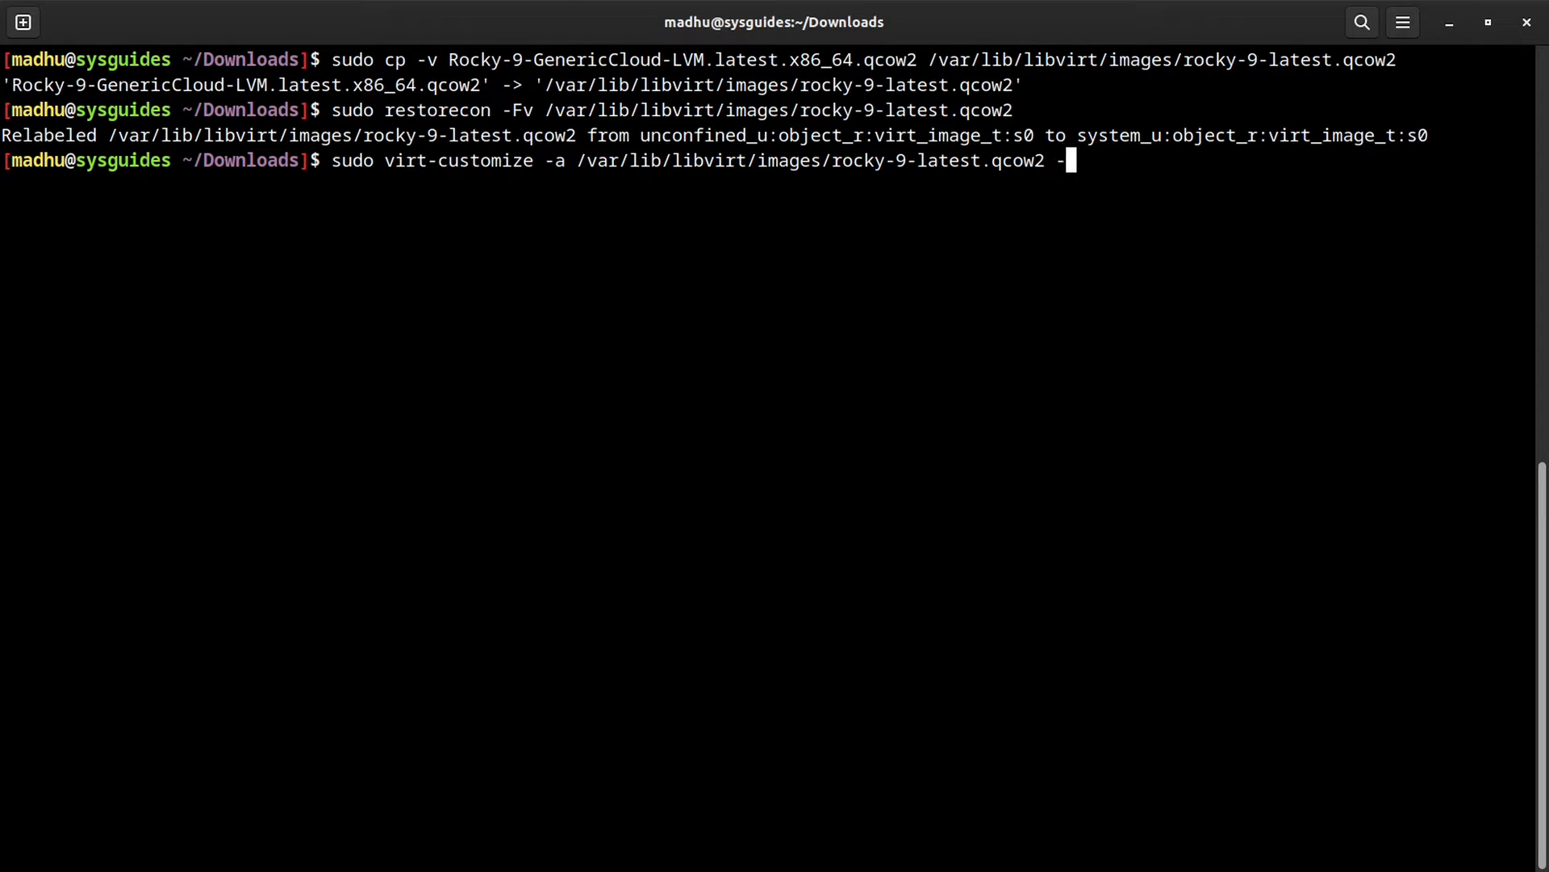
pyautogui.write('-root-pass')
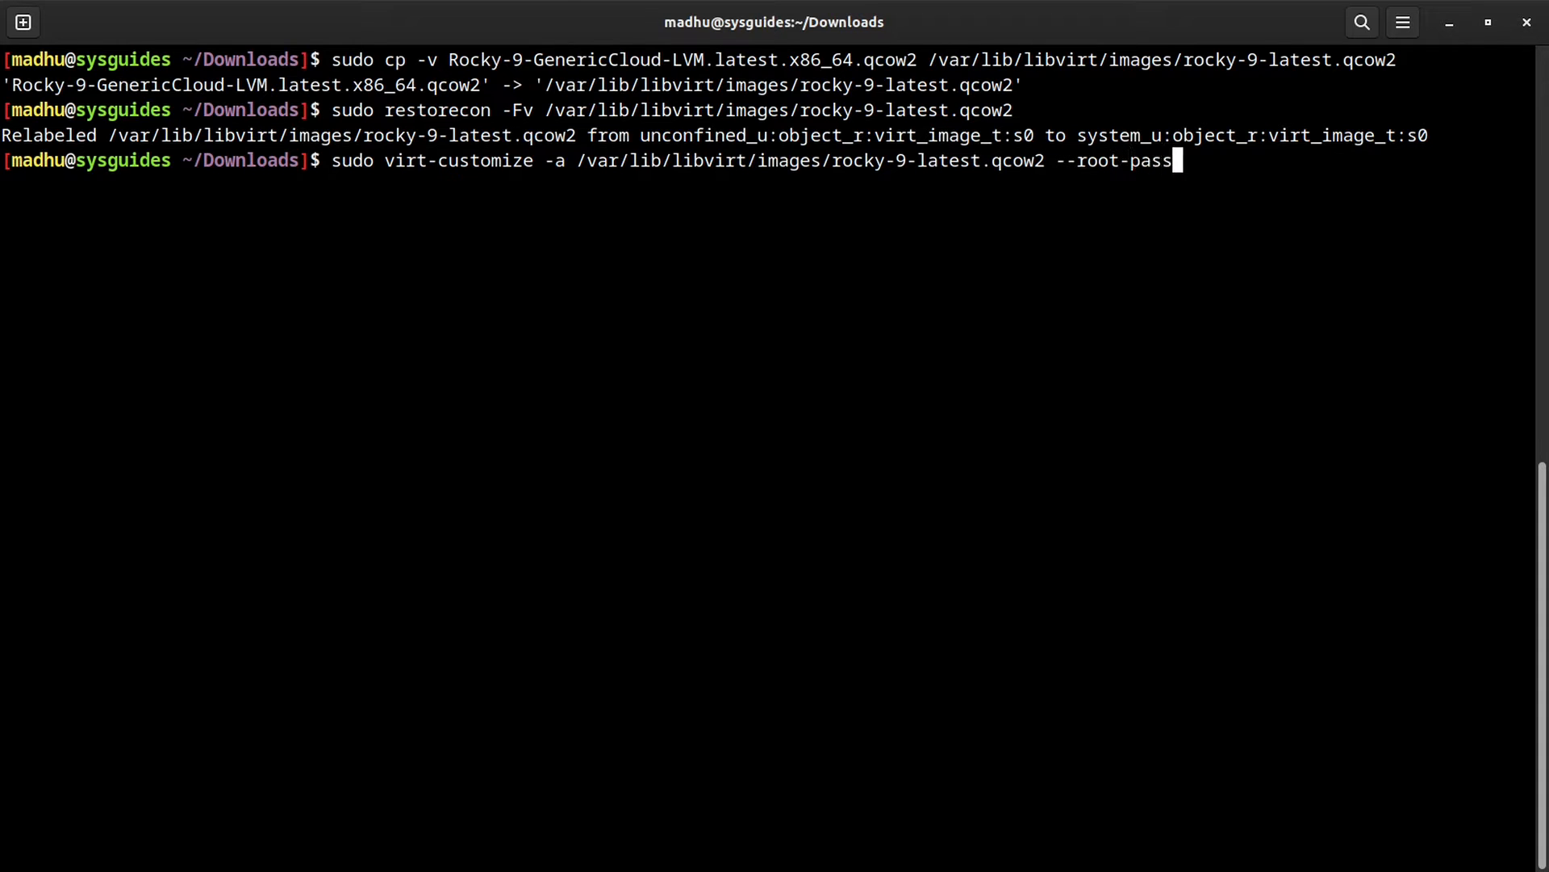
pyautogui.write('word passwo')
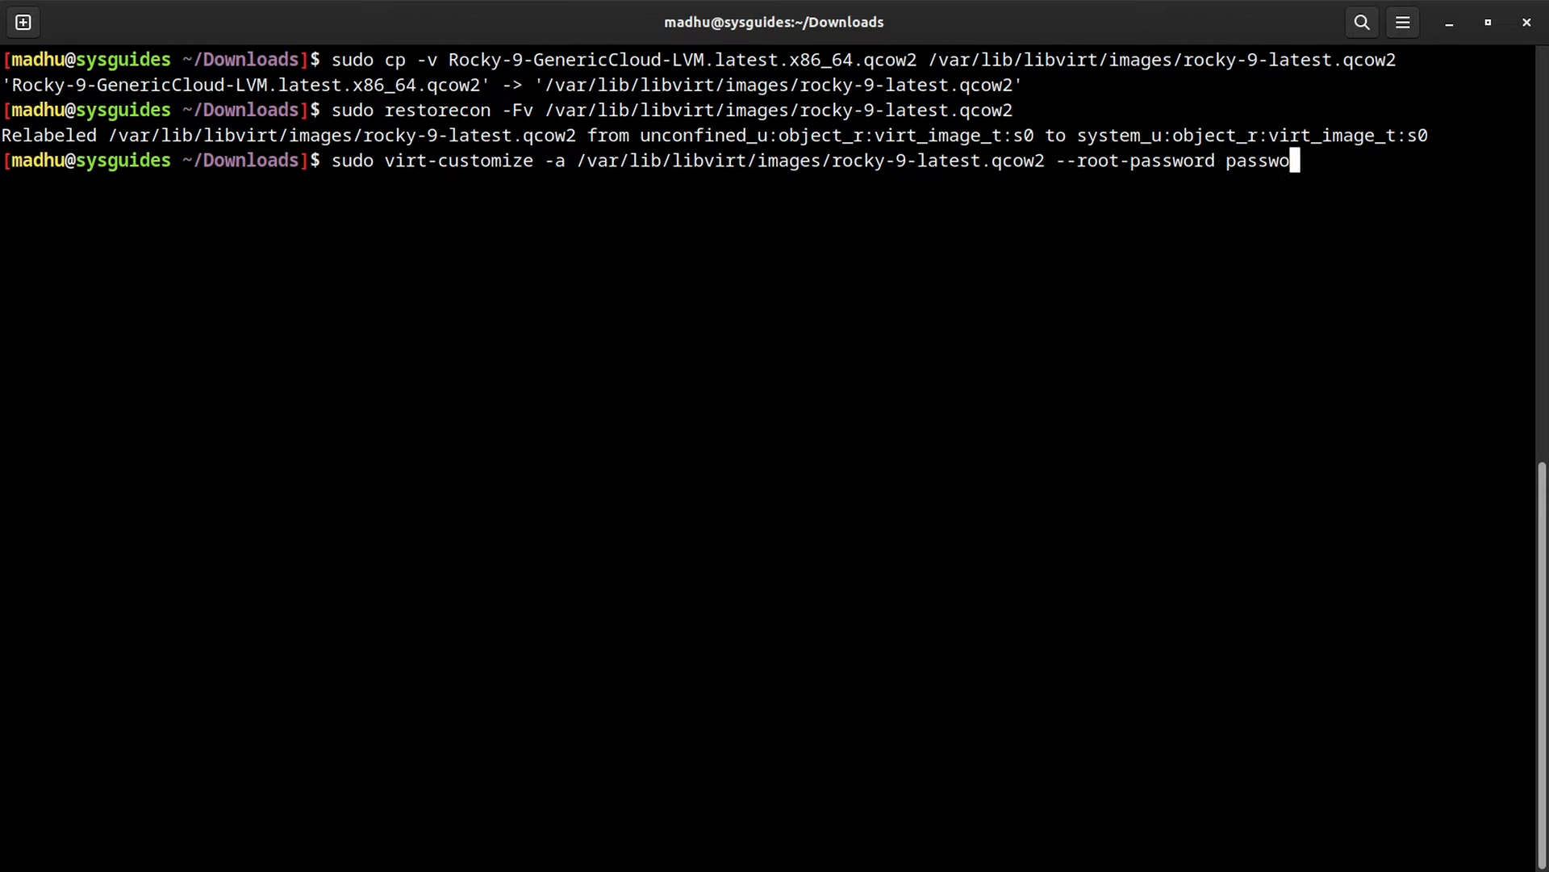
pyautogui.write('rd:some-')
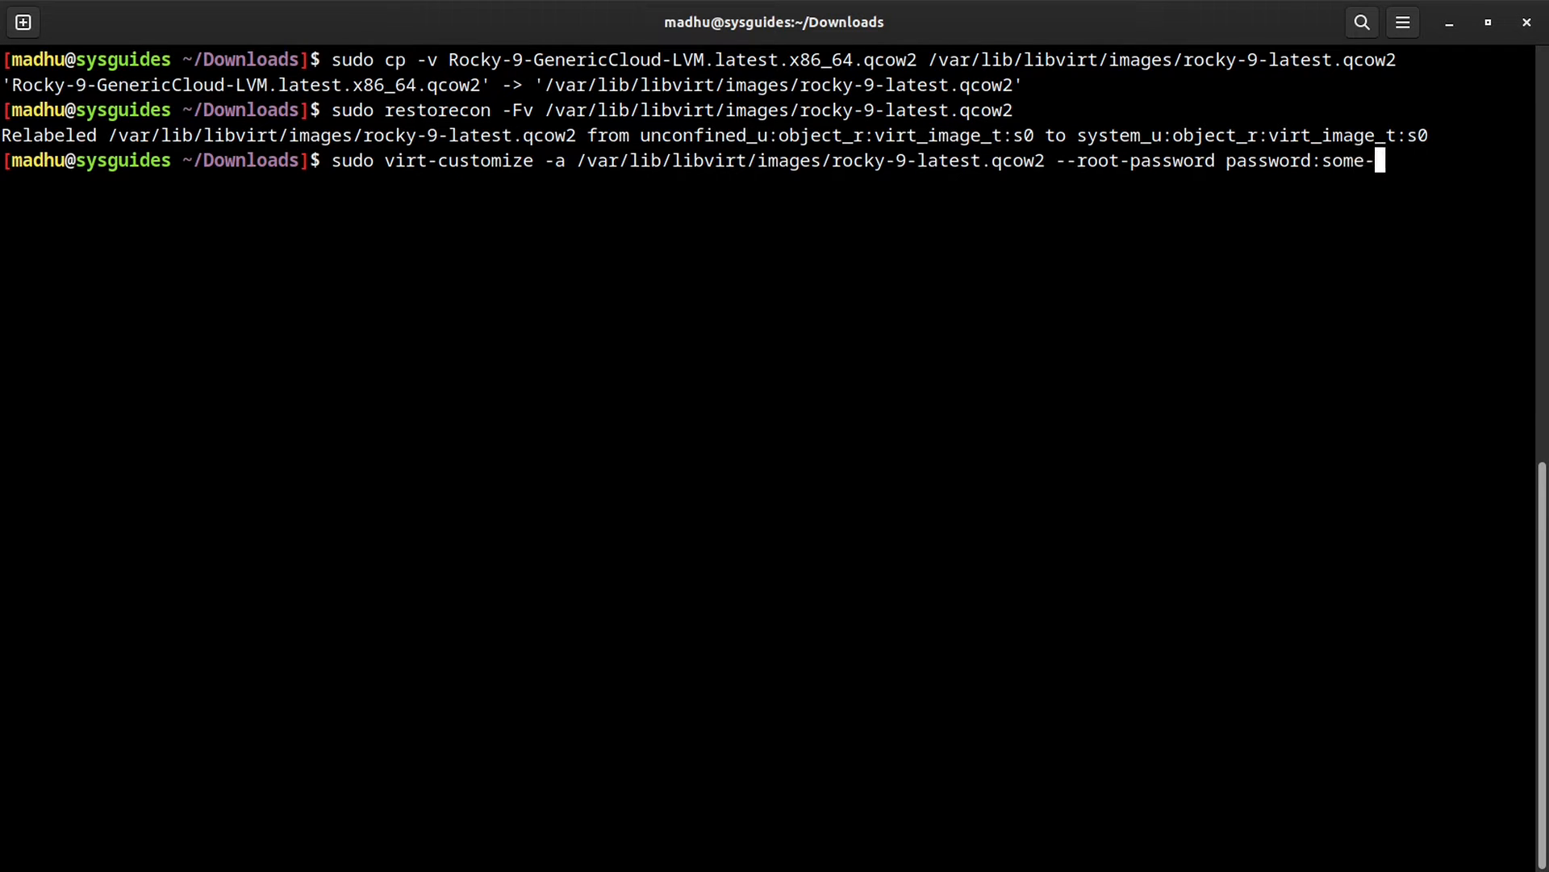
pyautogui.write('password \\')
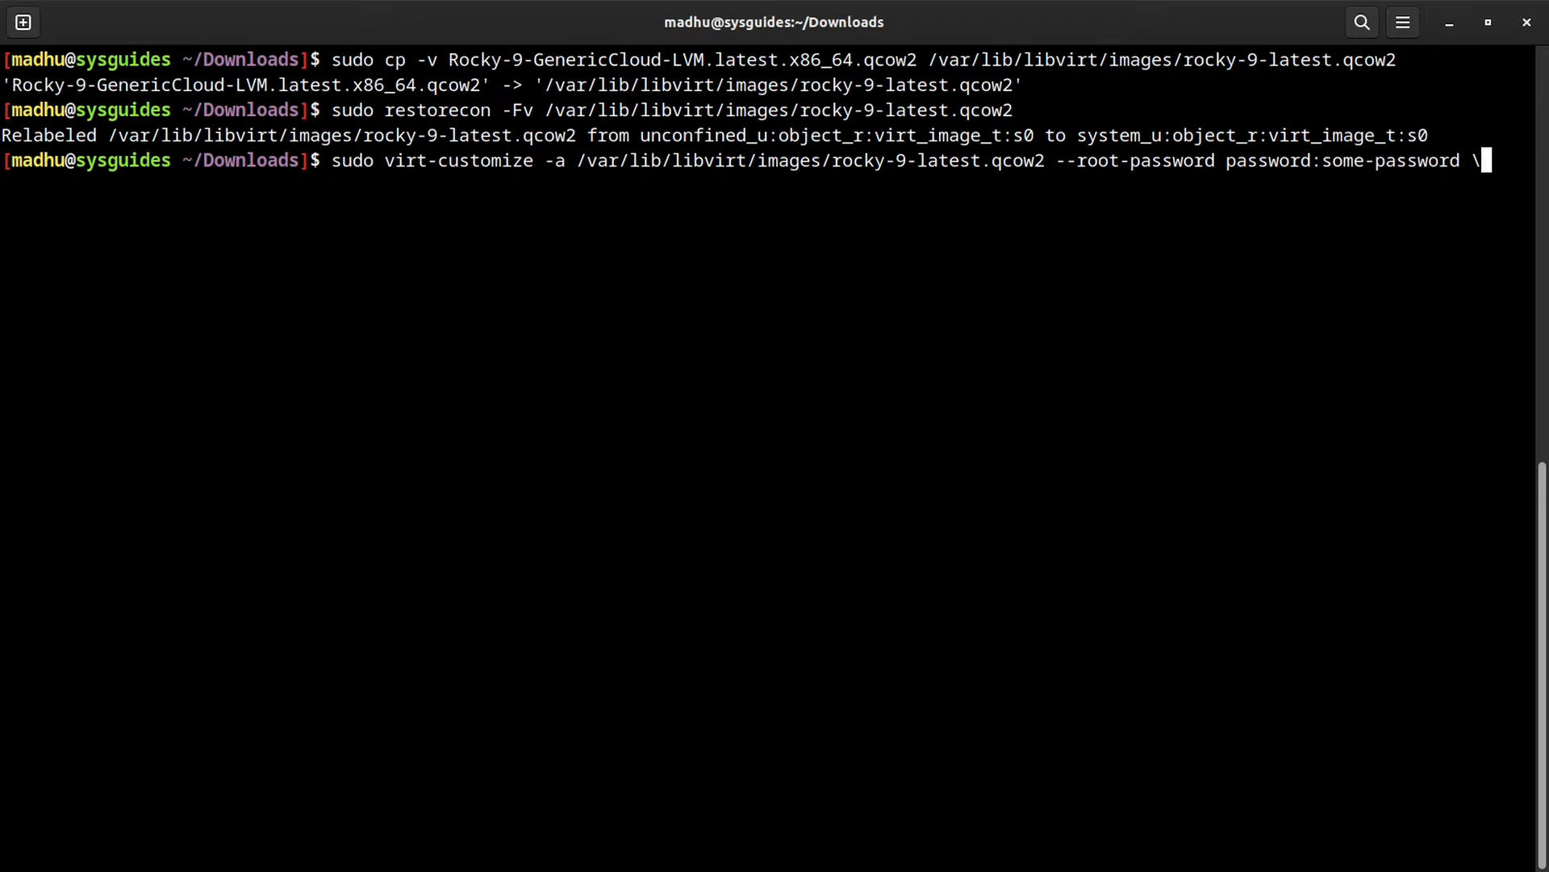
pyautogui.press('Return')
pyautogui.write('--uninsta')
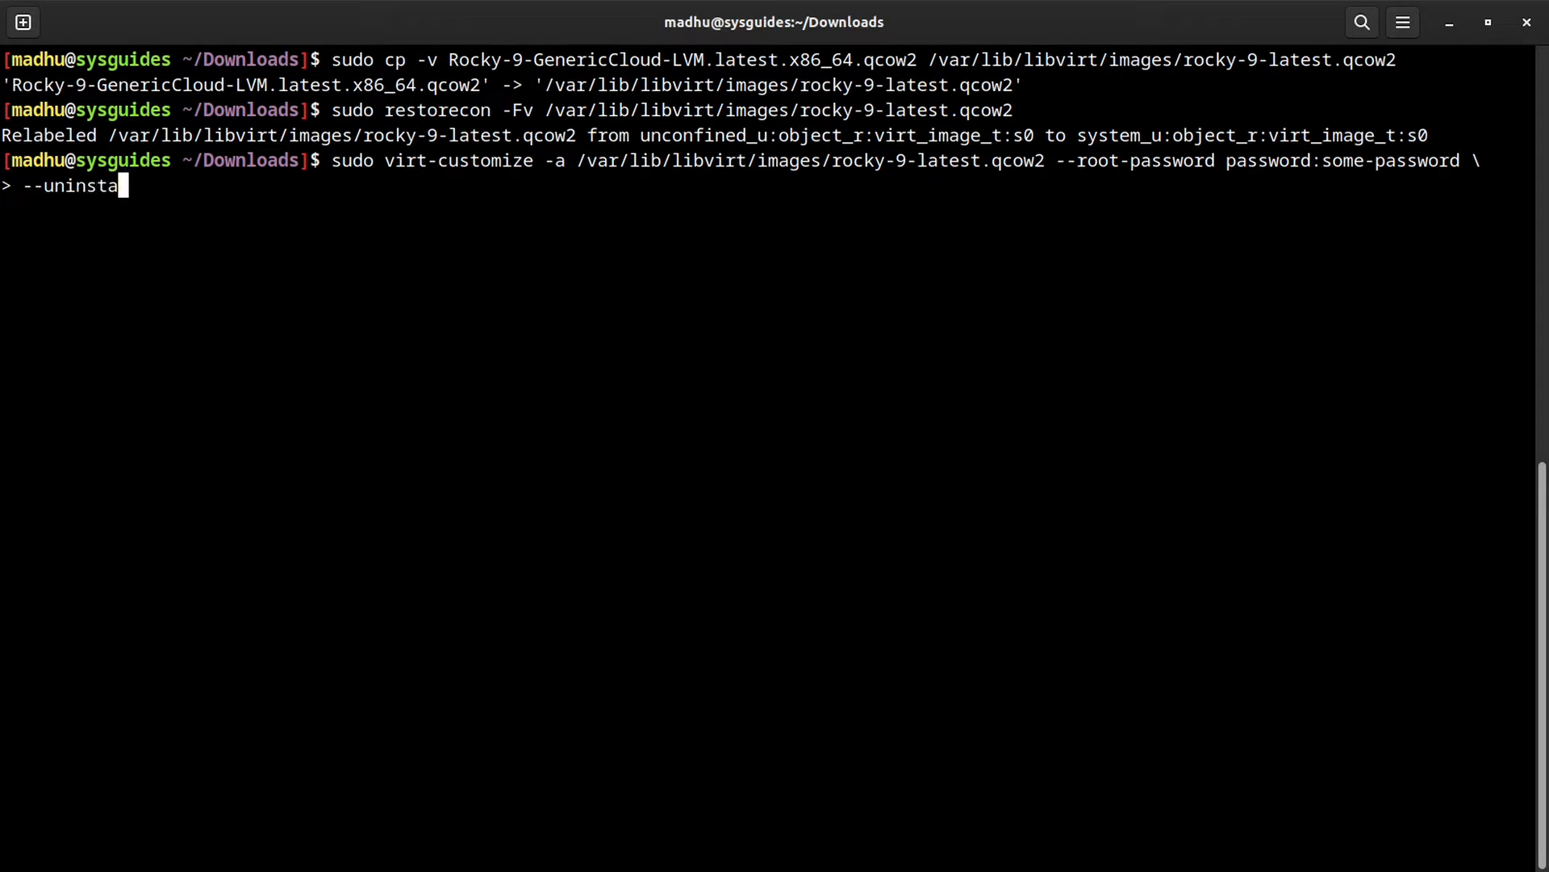
pyautogui.write('ll cloud-init')
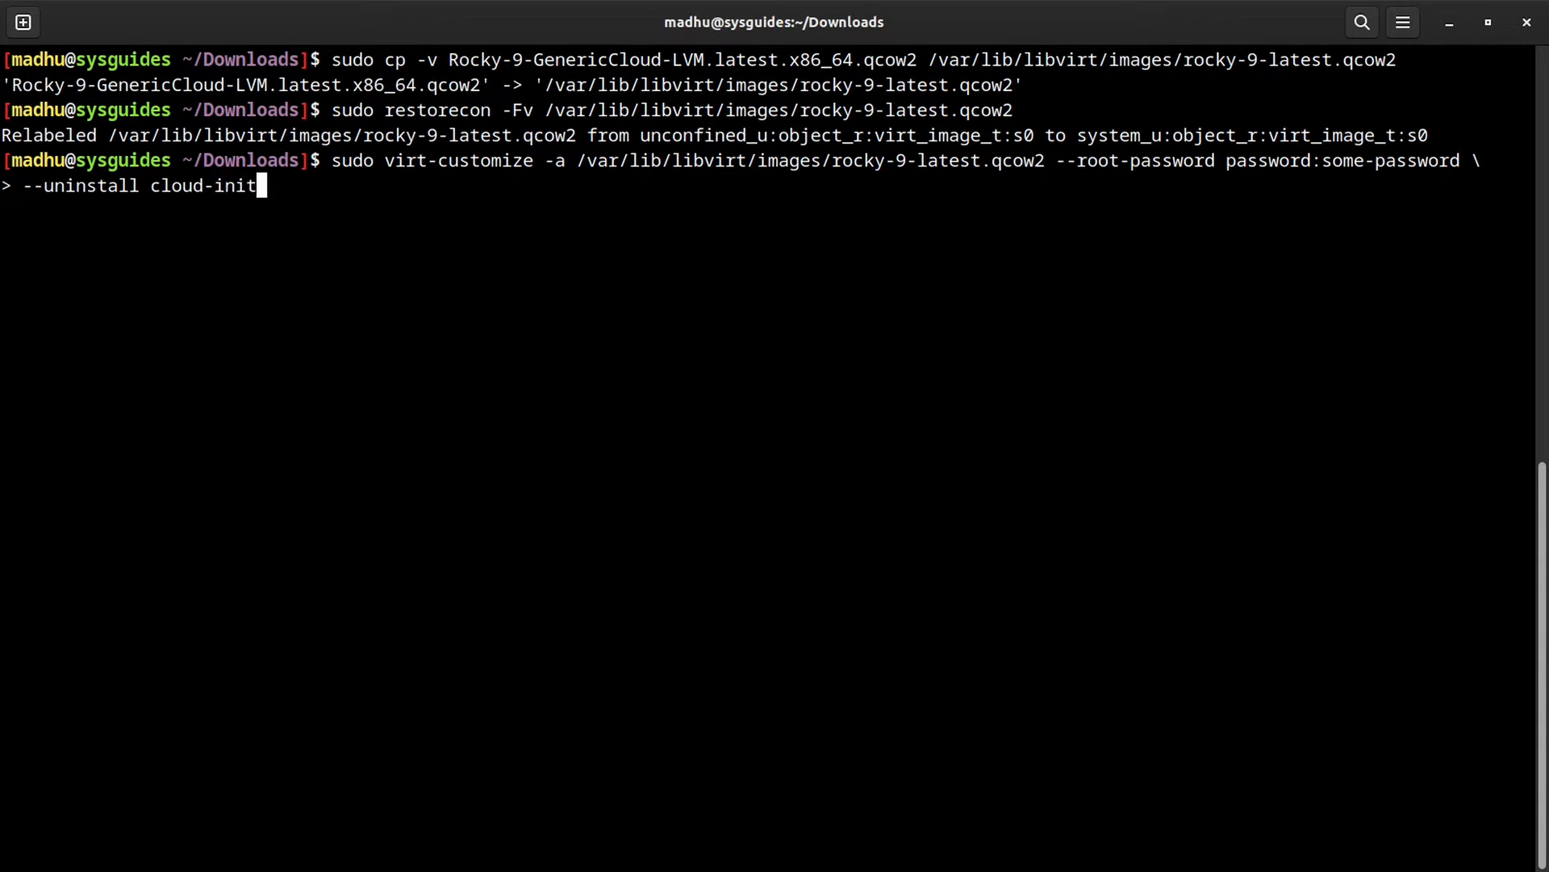
pyautogui.press('Return')
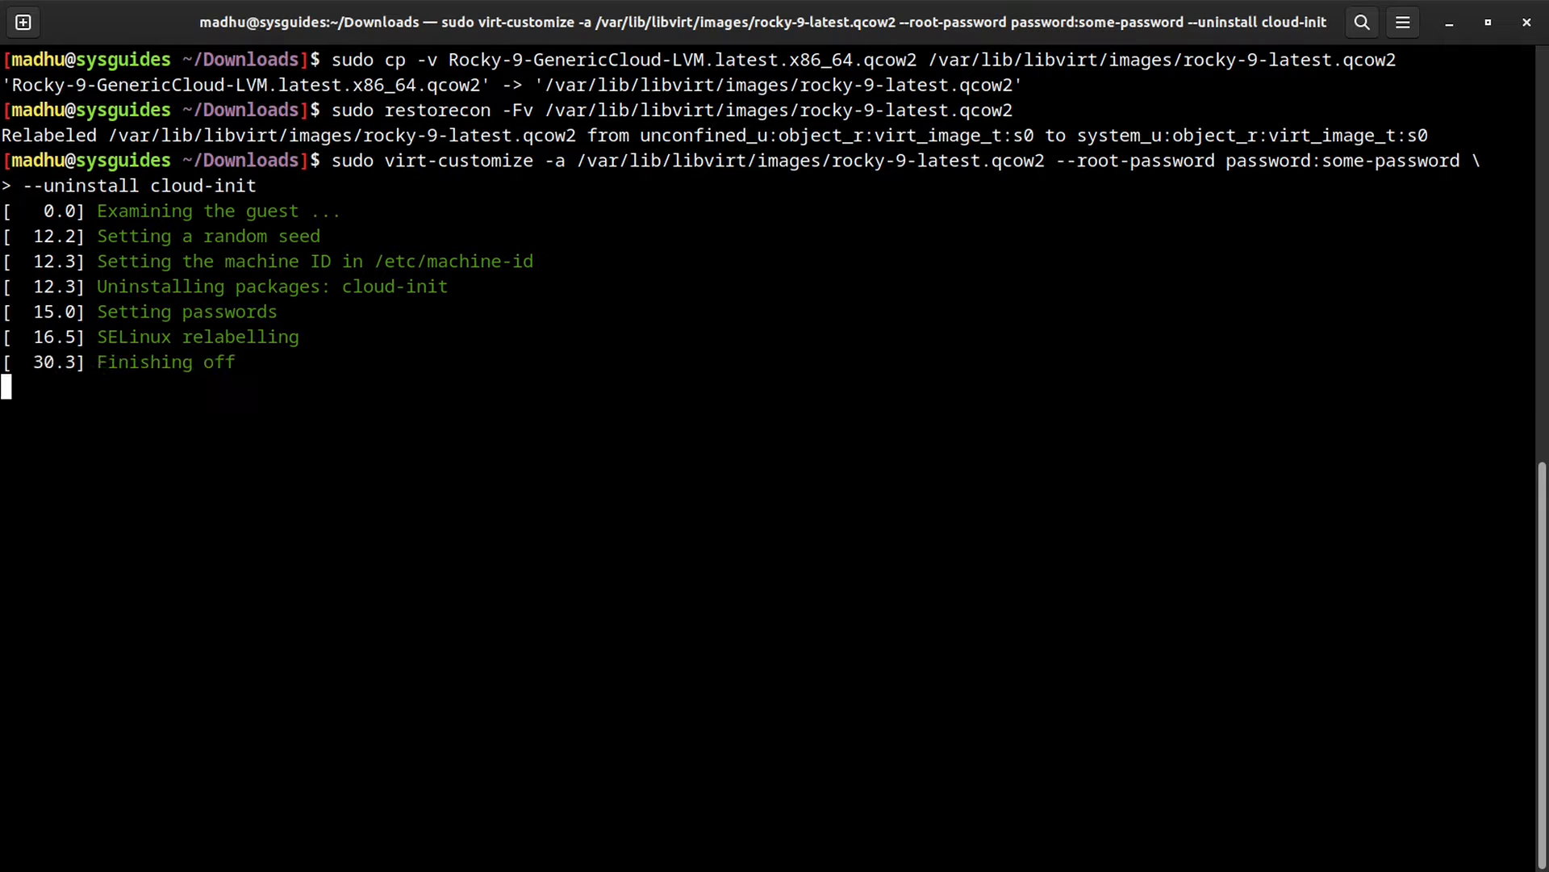
pyautogui.write('ll ')
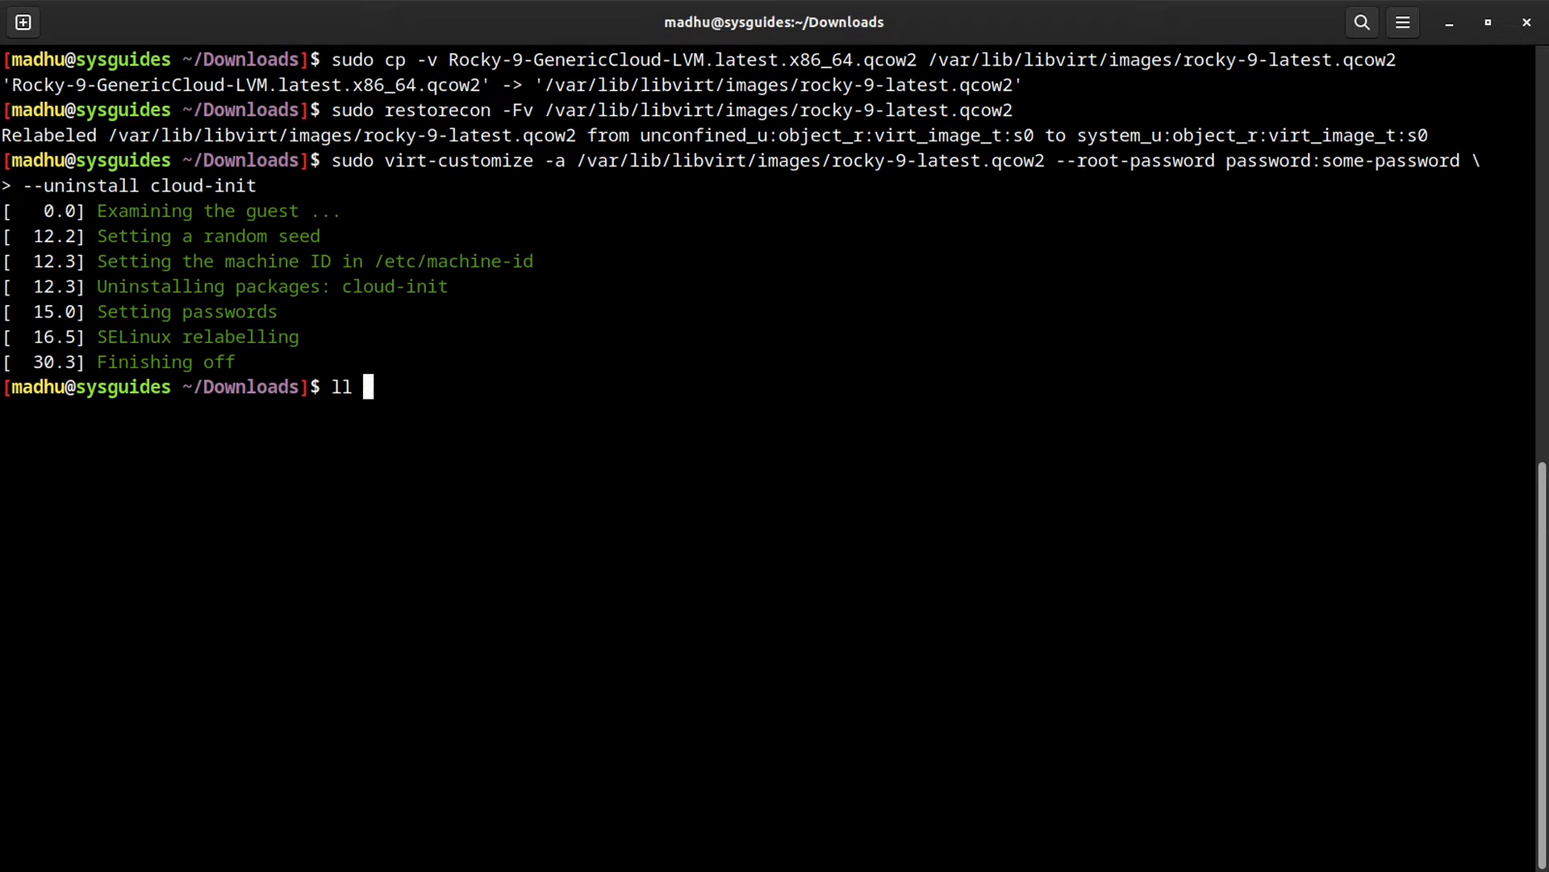
pyautogui.write('/var/lib/libvirt/images/')
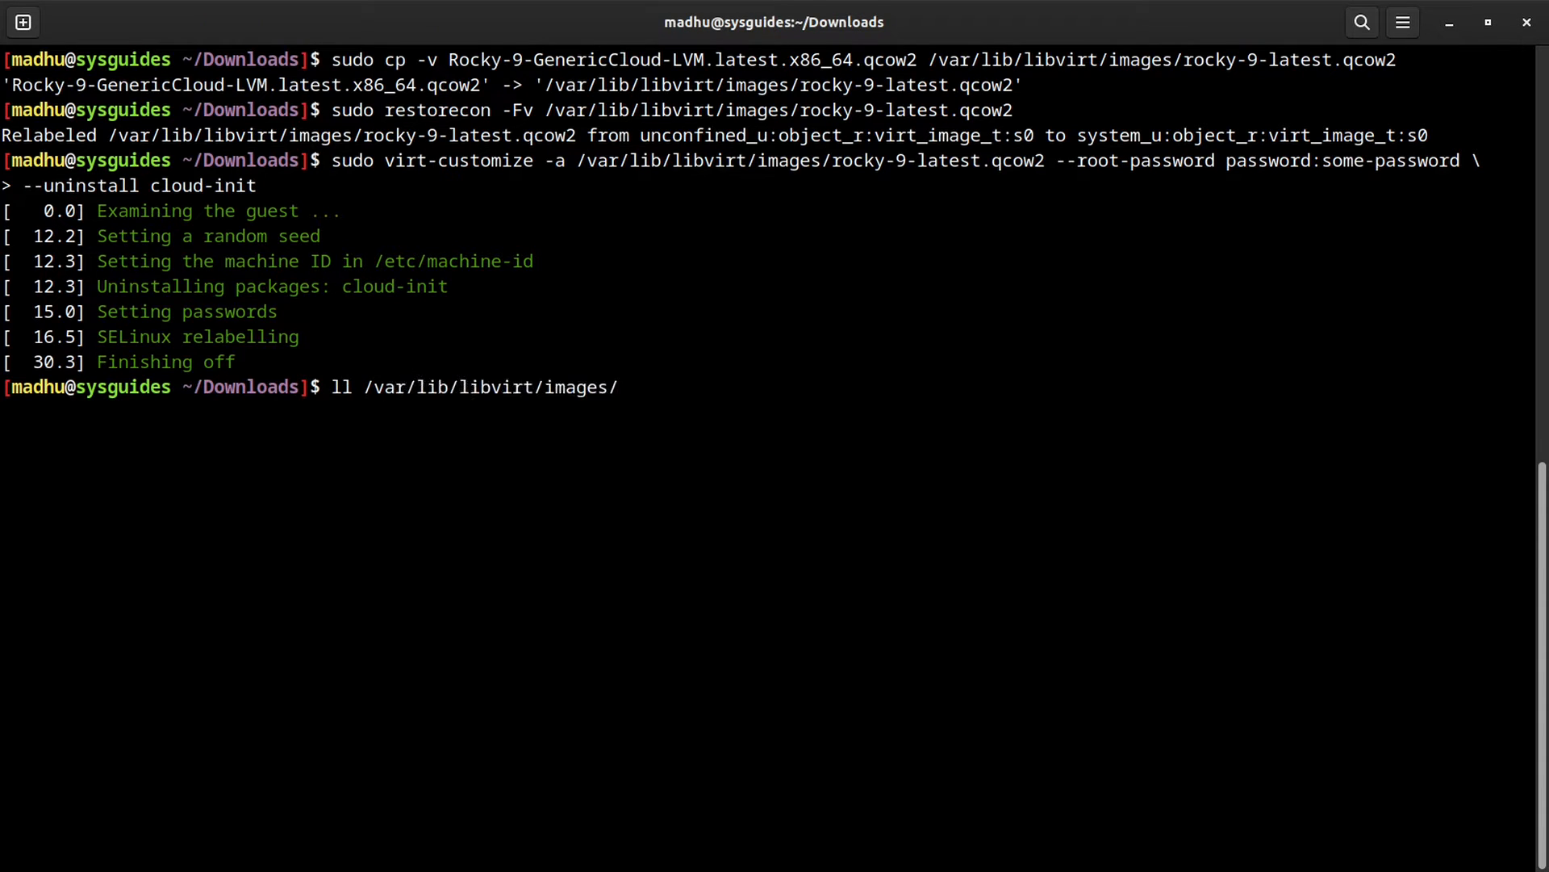
pyautogui.press('Return')
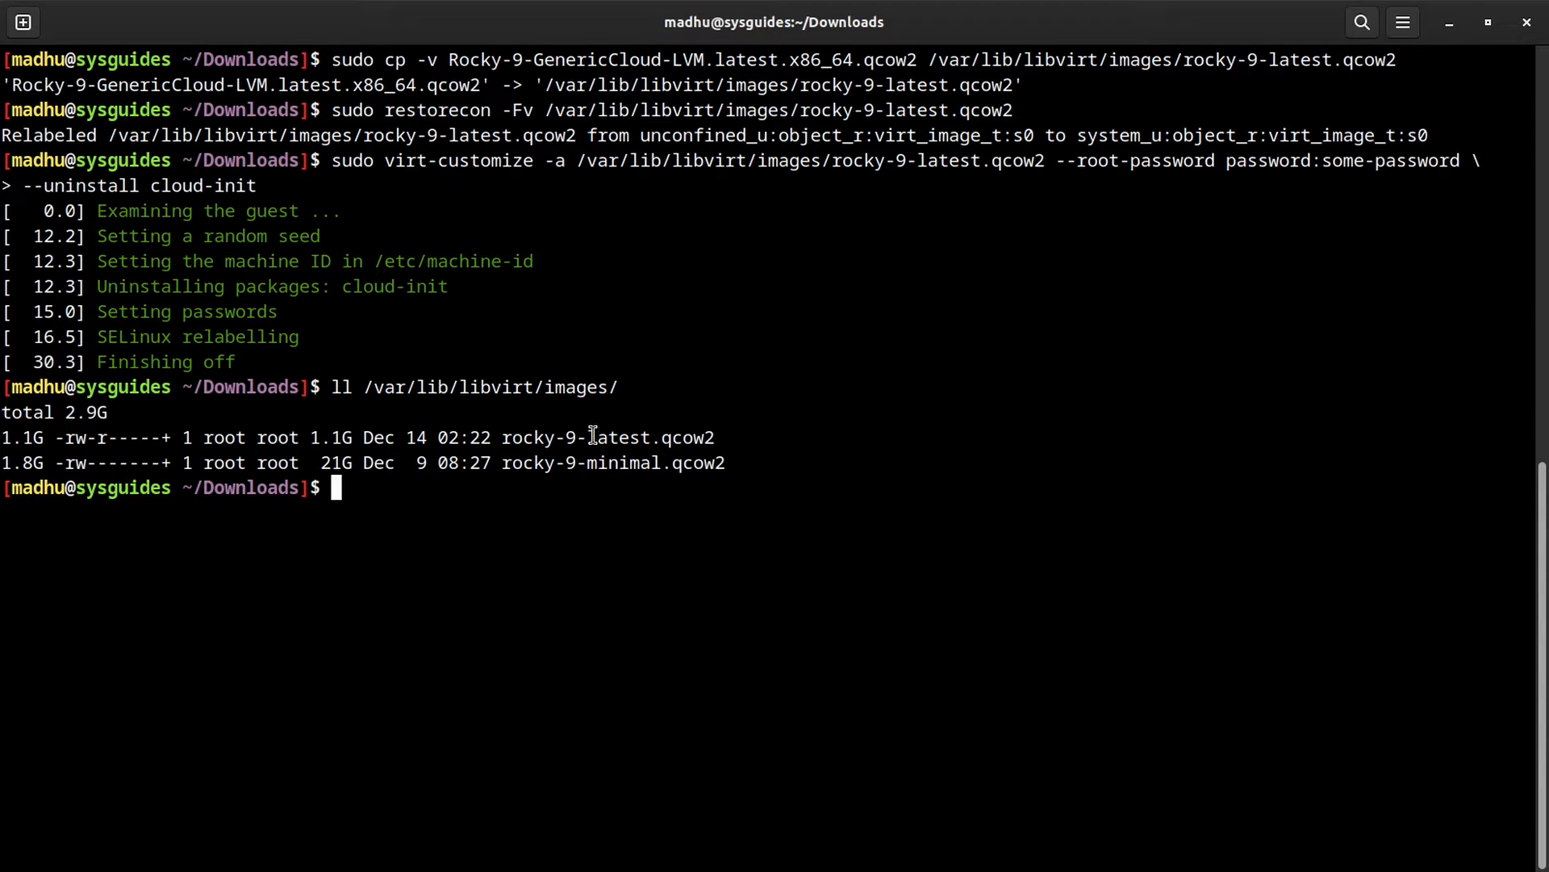
# Step: Set the storage path to the rocky-9-latest.qcow2 volume from the default pool
pyautogui.moveTo(499, 440); pyautogui.dragTo(715, 442)
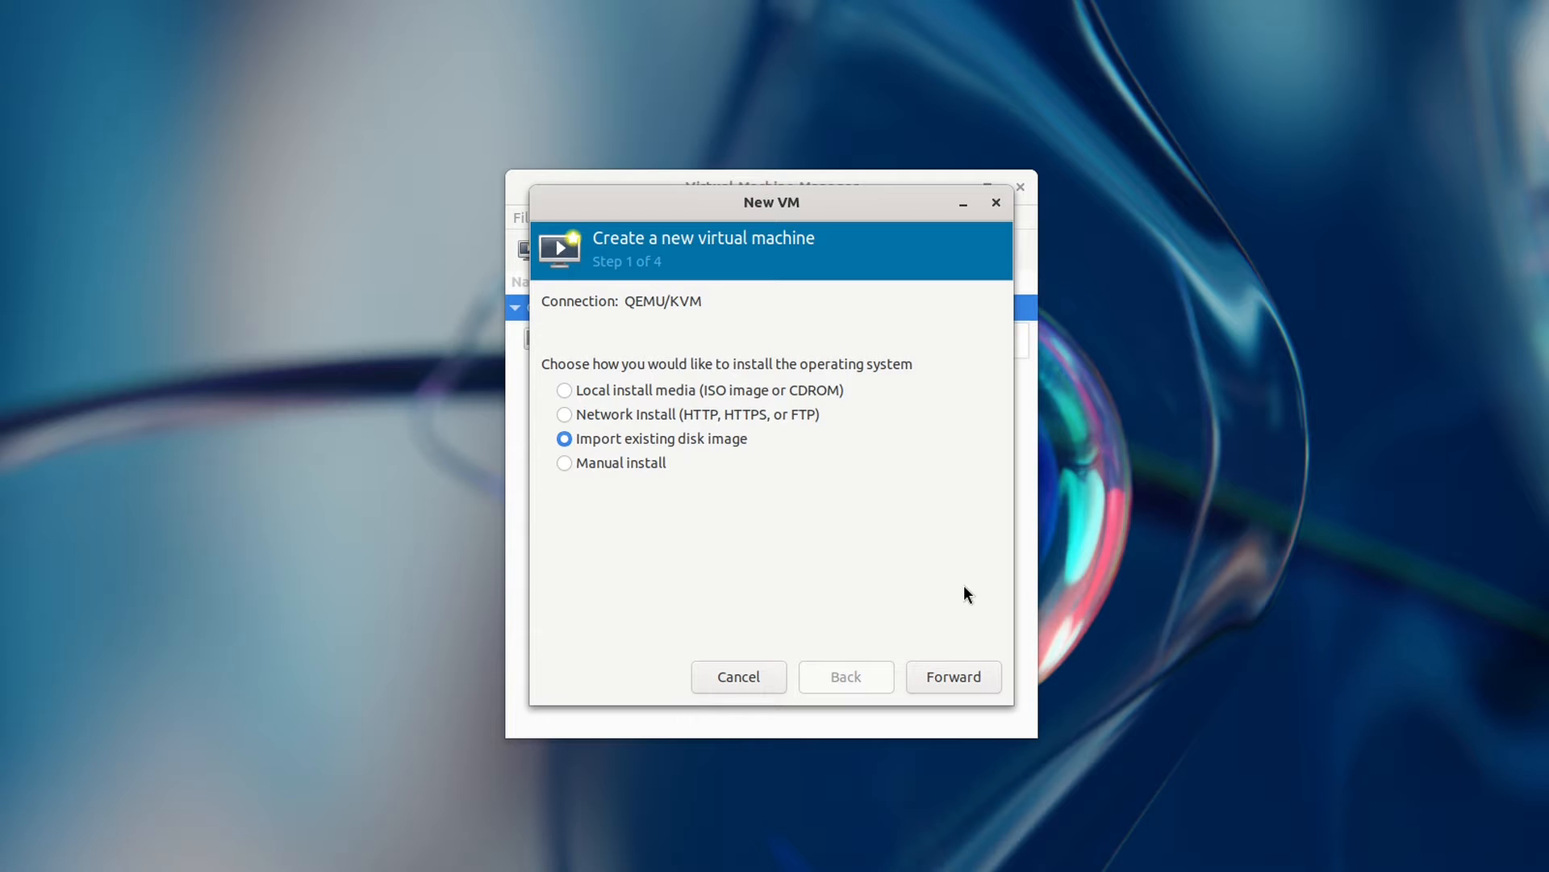
pyautogui.click(964, 682)
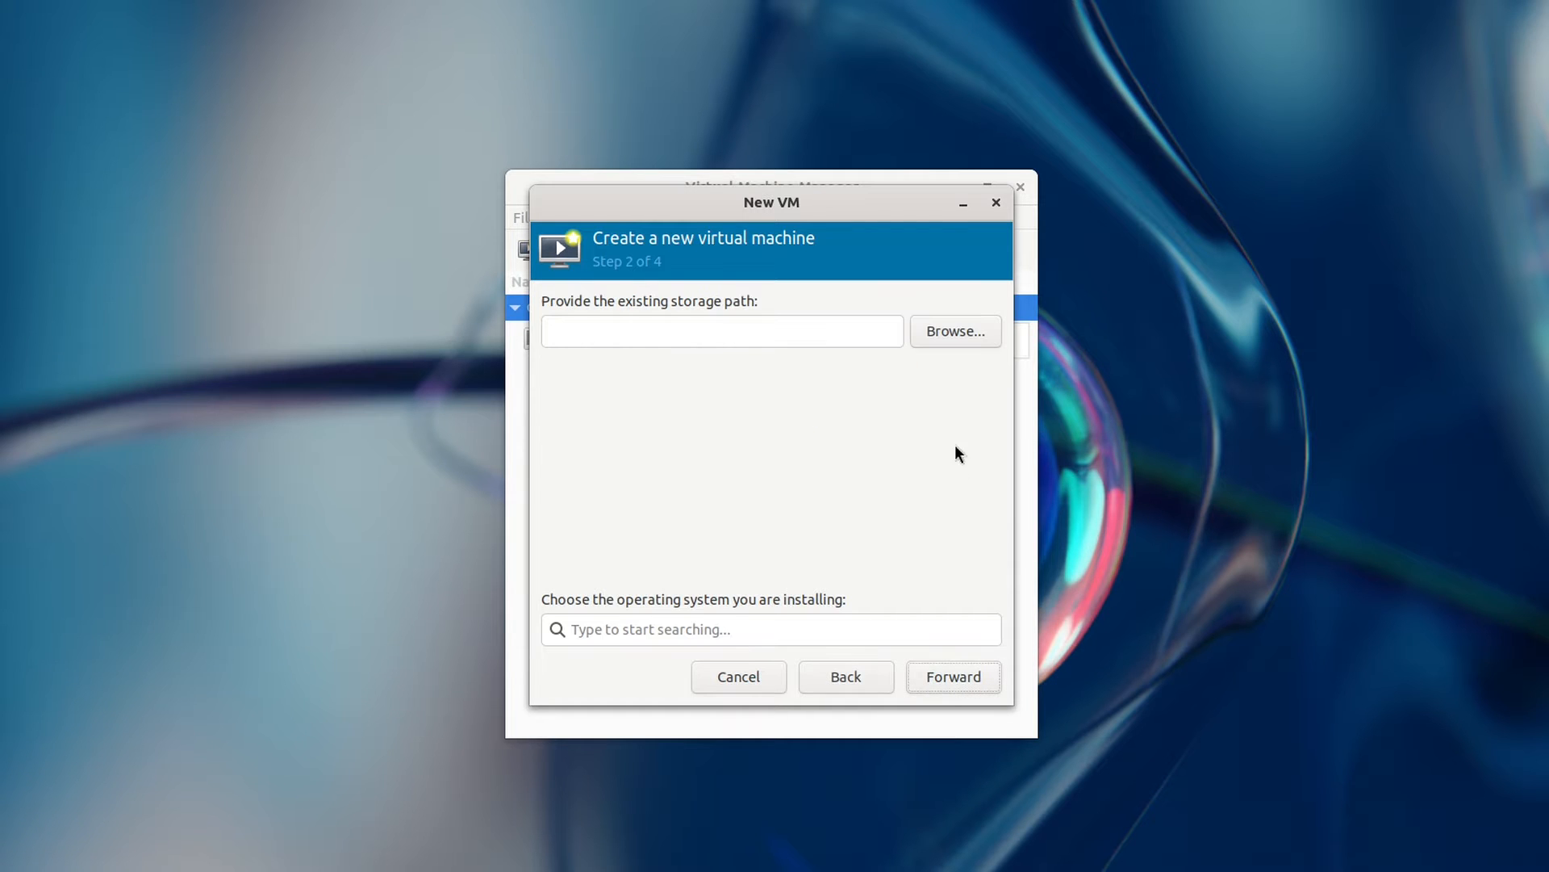
pyautogui.click(947, 333)
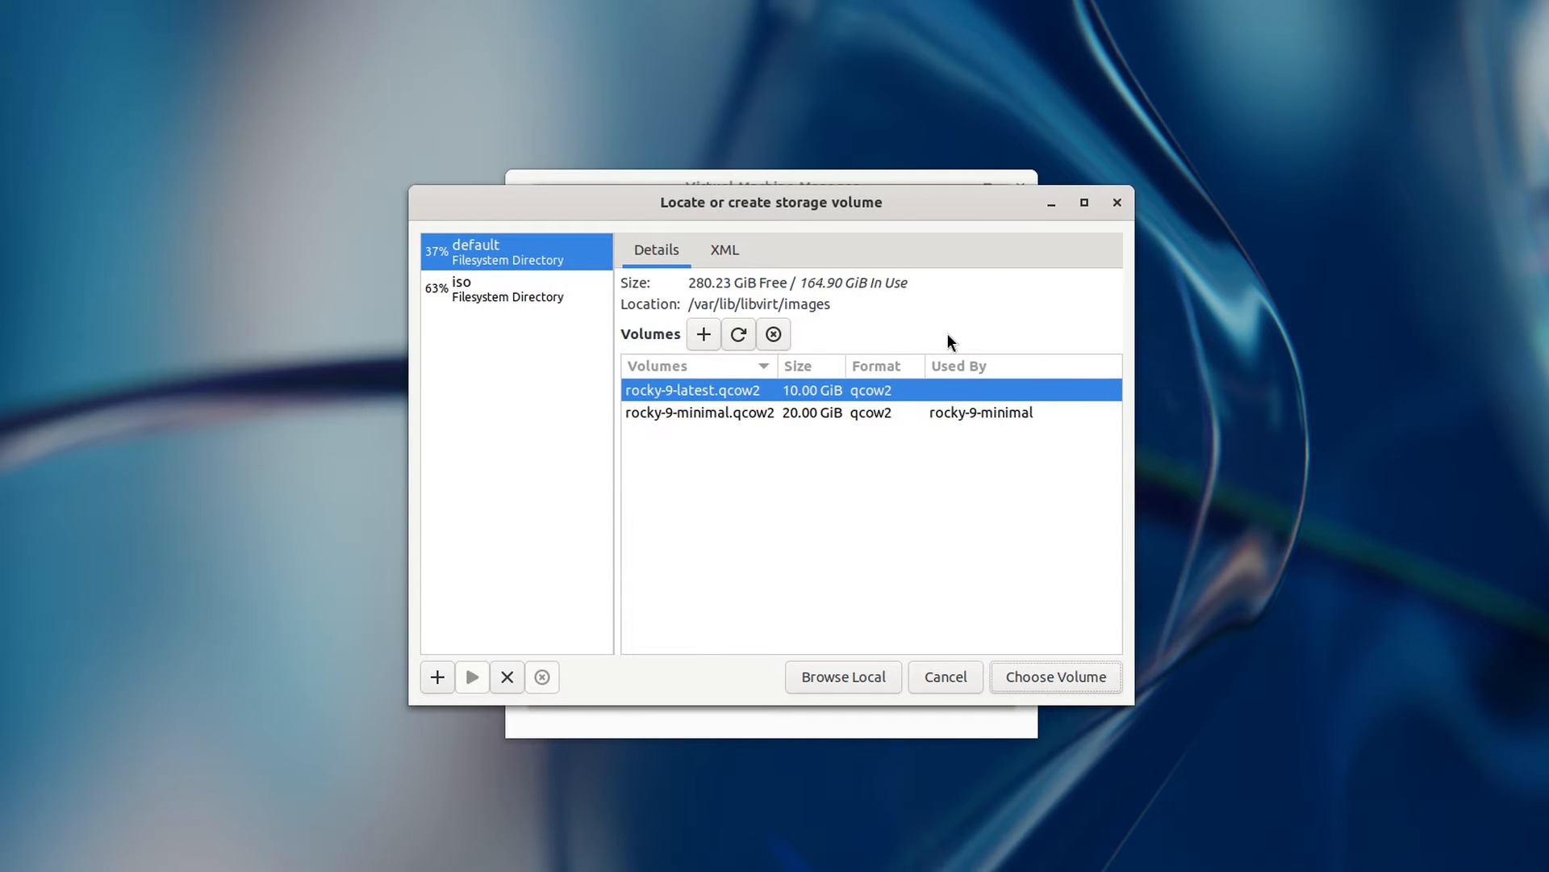
pyautogui.click(738, 334)
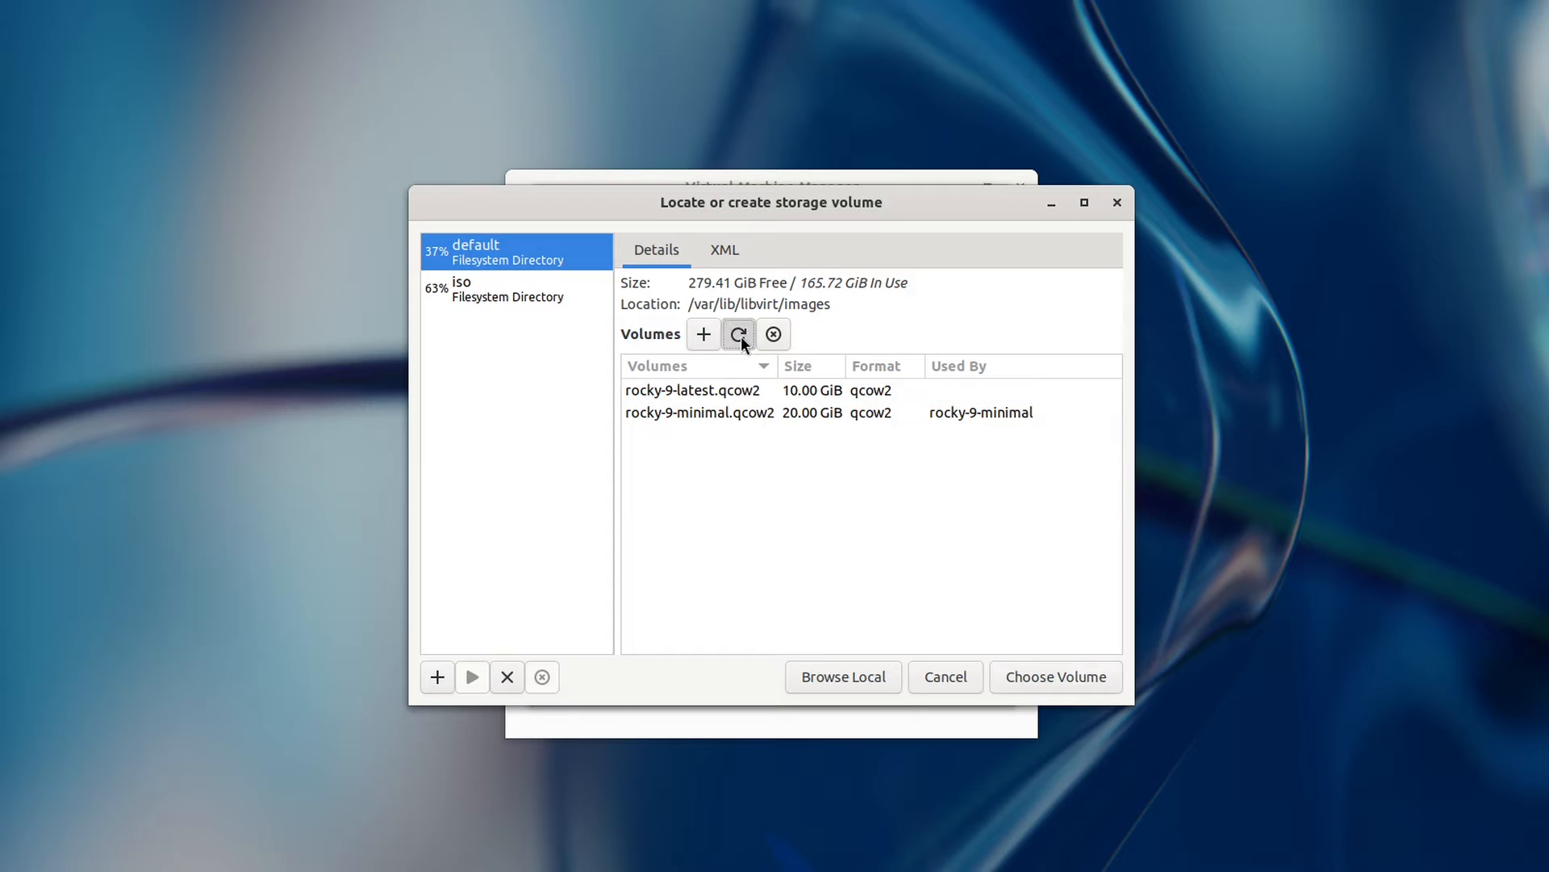
pyautogui.click(728, 393)
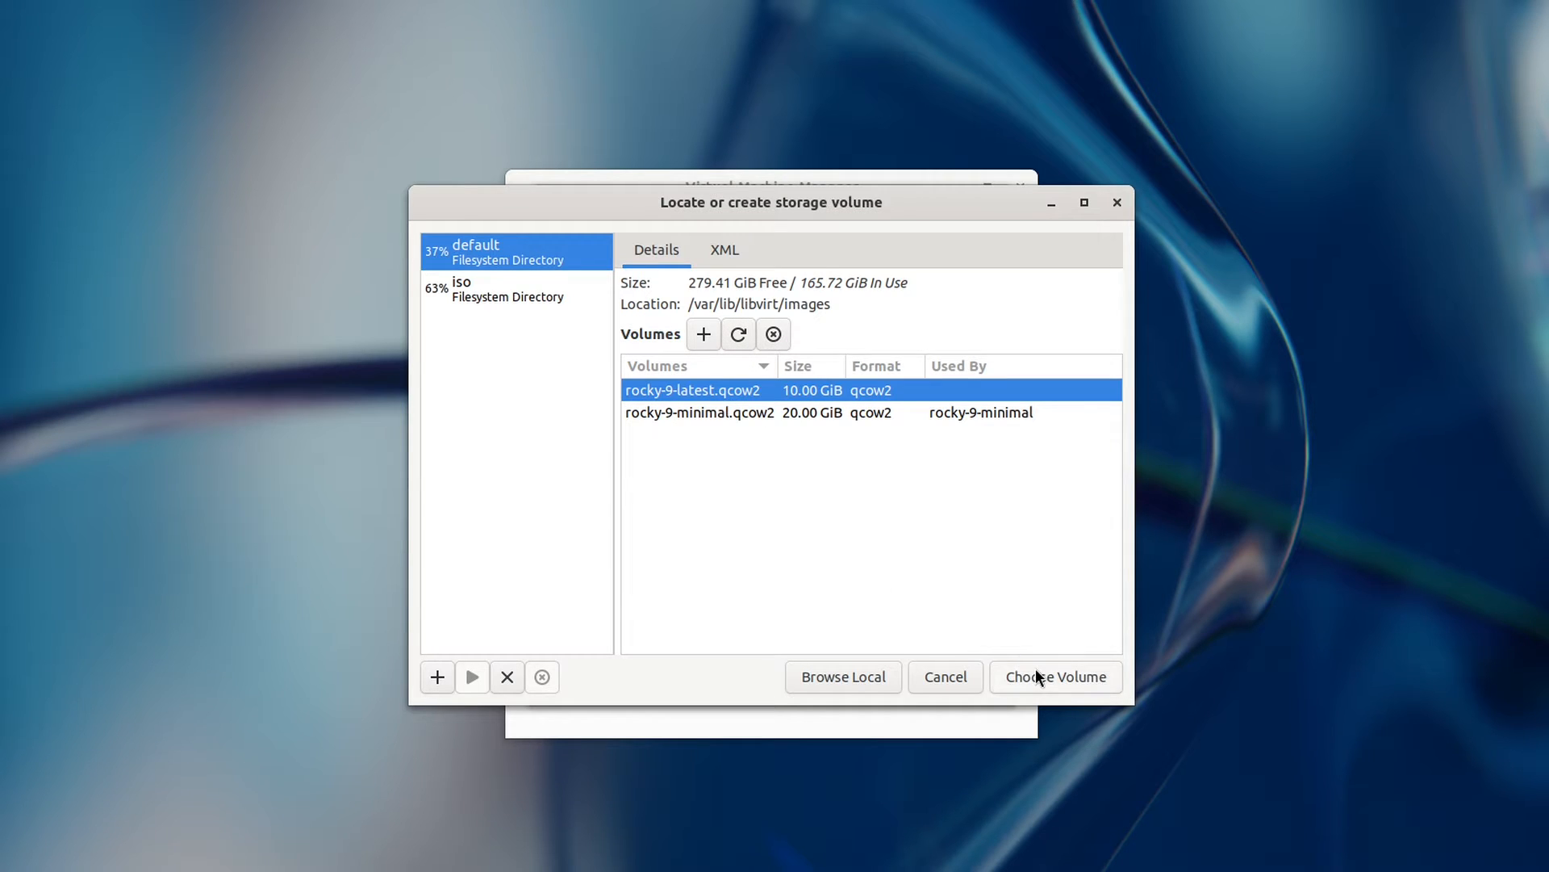
pyautogui.click(1038, 676)
# Step: Choose Rocky Linux 9 as the operating system and go back to step 1
pyautogui.click(935, 618)
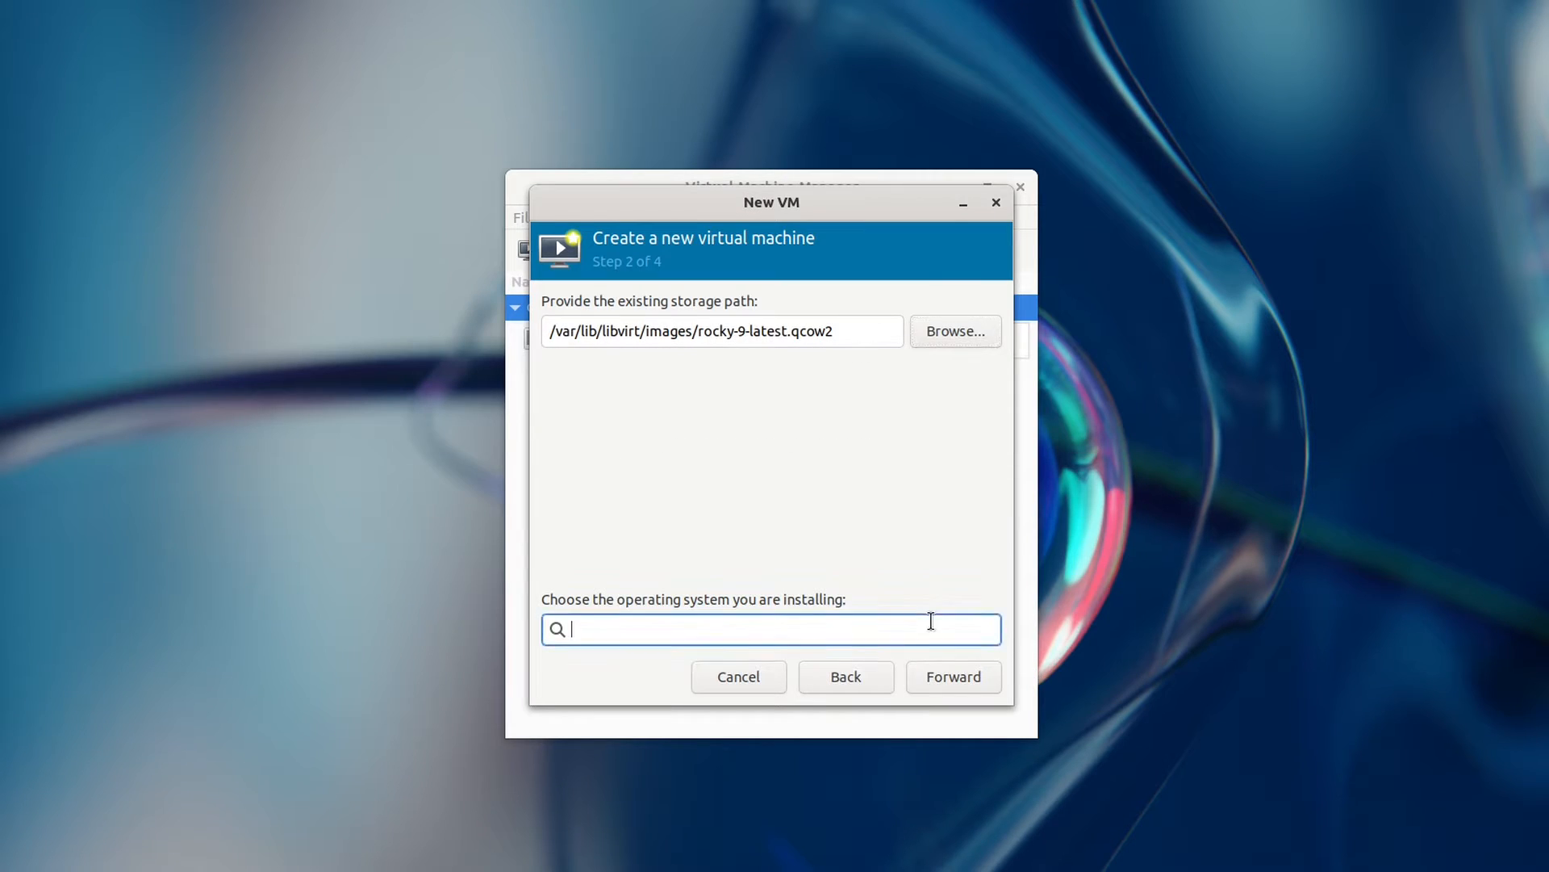
pyautogui.write('rocky')
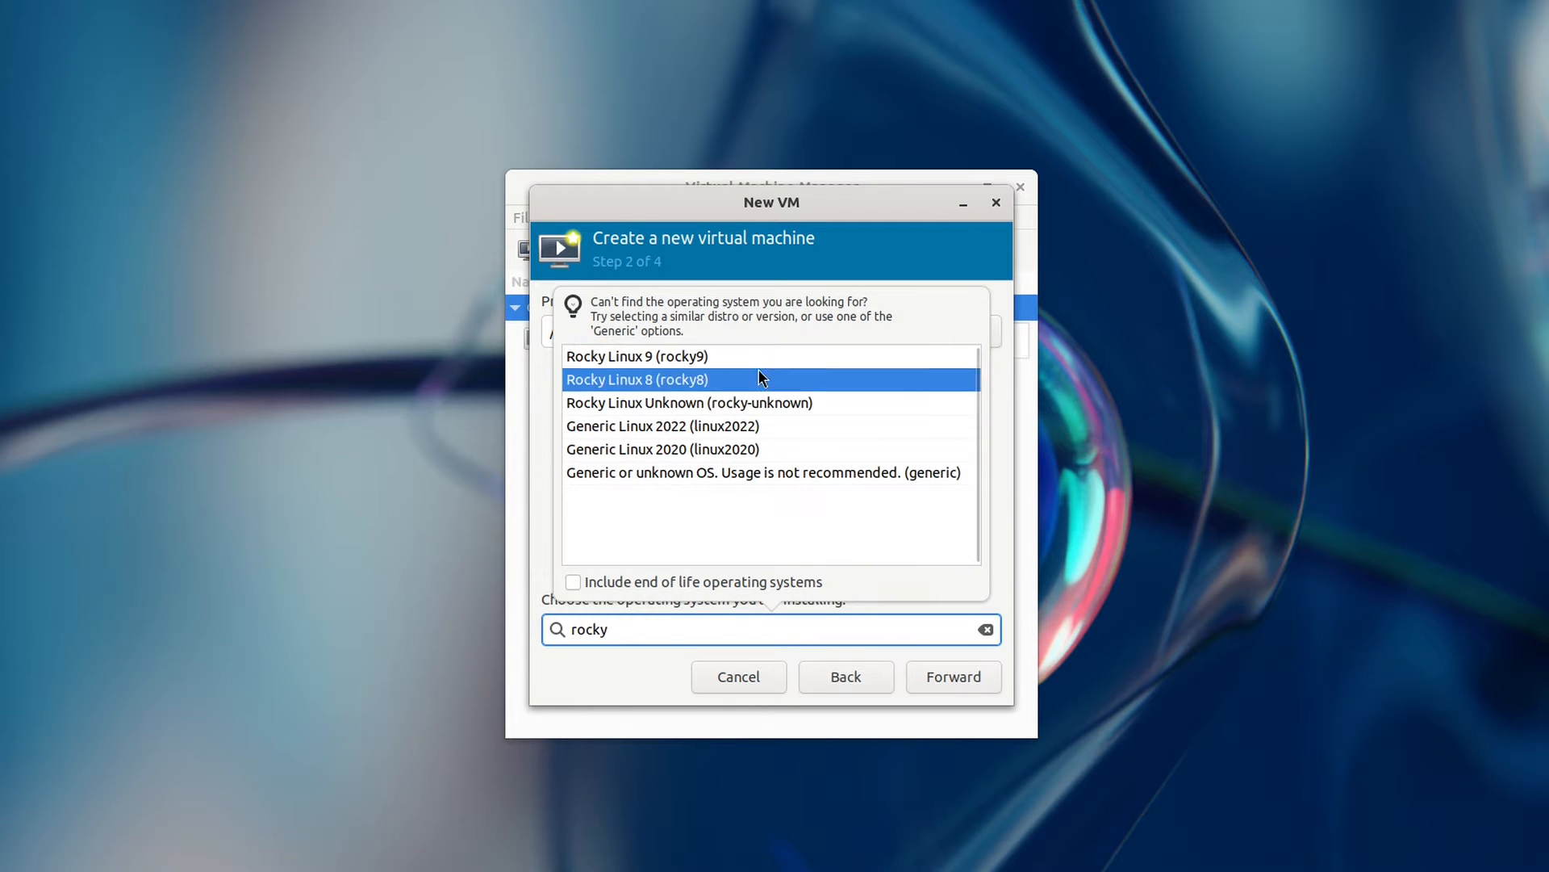
pyautogui.click(753, 355)
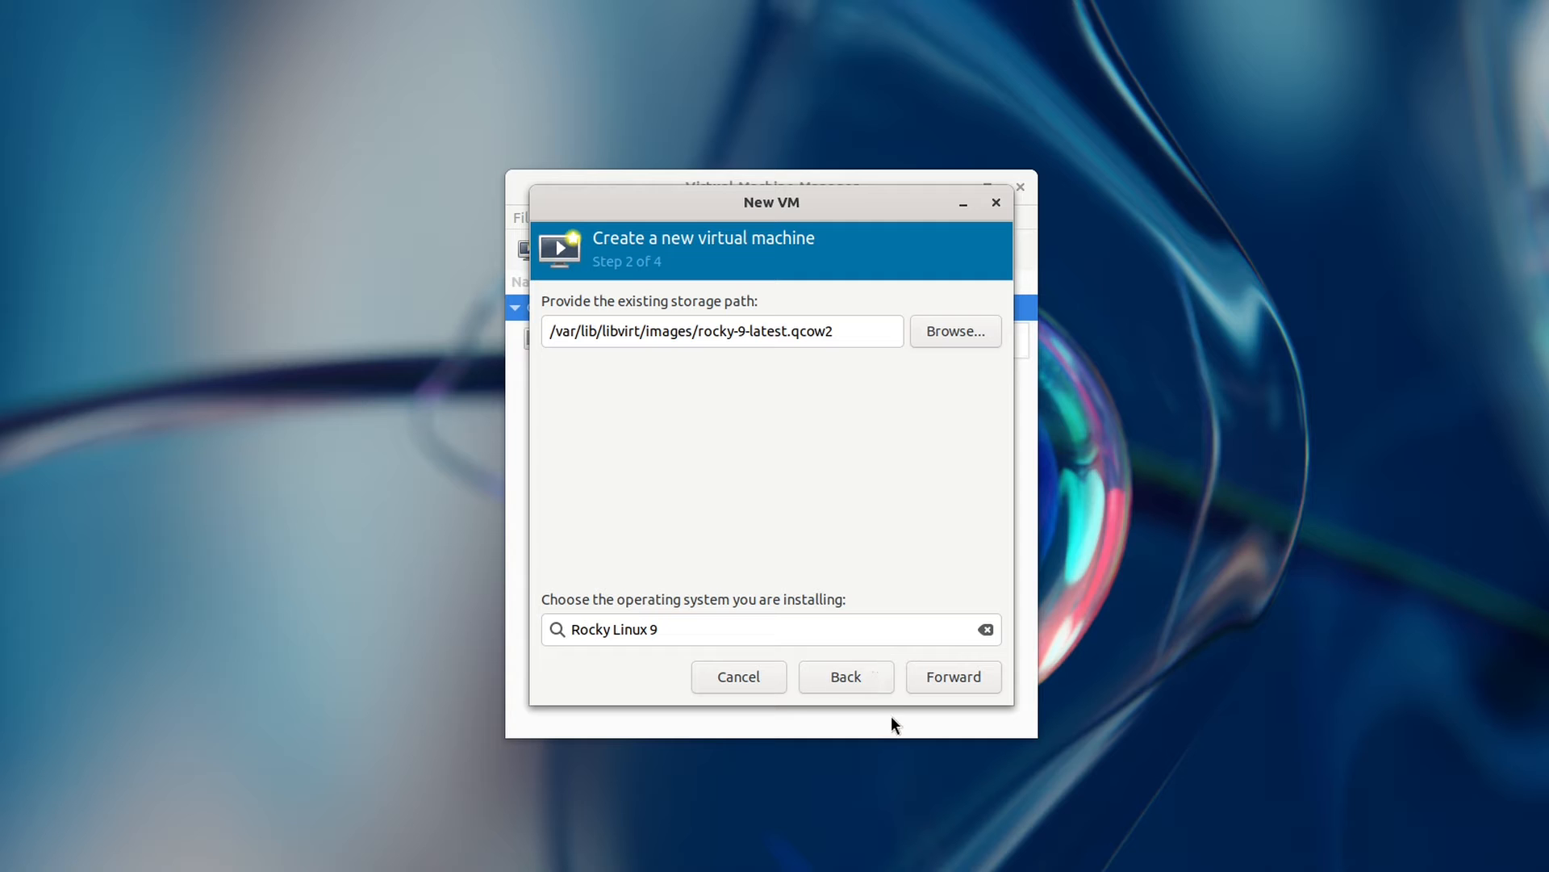
pyautogui.click(860, 680)
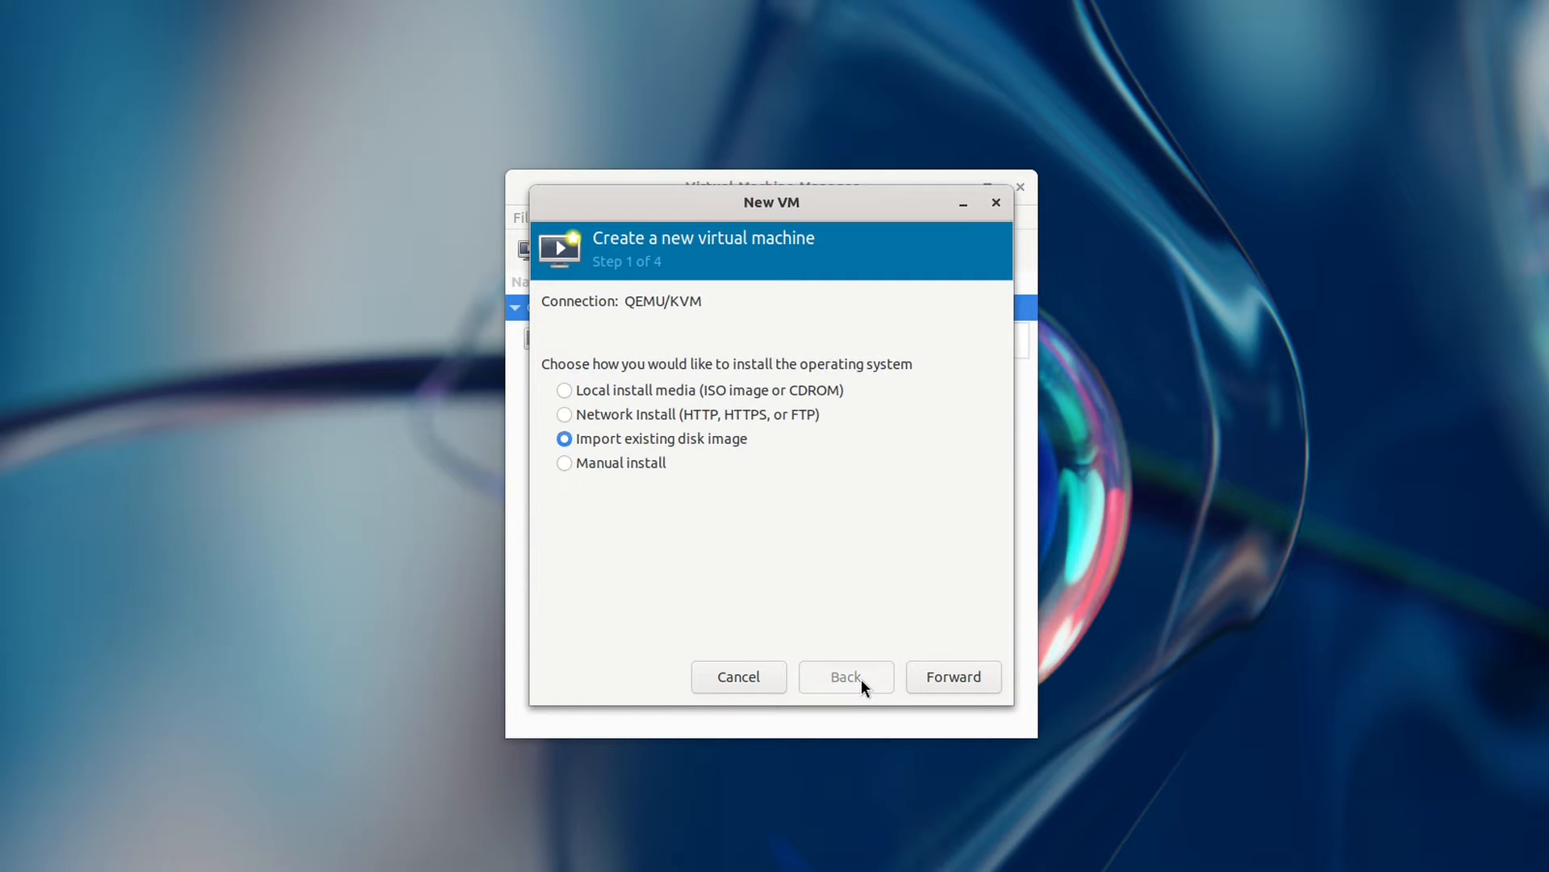
# Step: Remove /var/lib/libvirt/images/rocky-9-latest.qcow2 with sudo rm -v
pyautogui.write('sudo ')
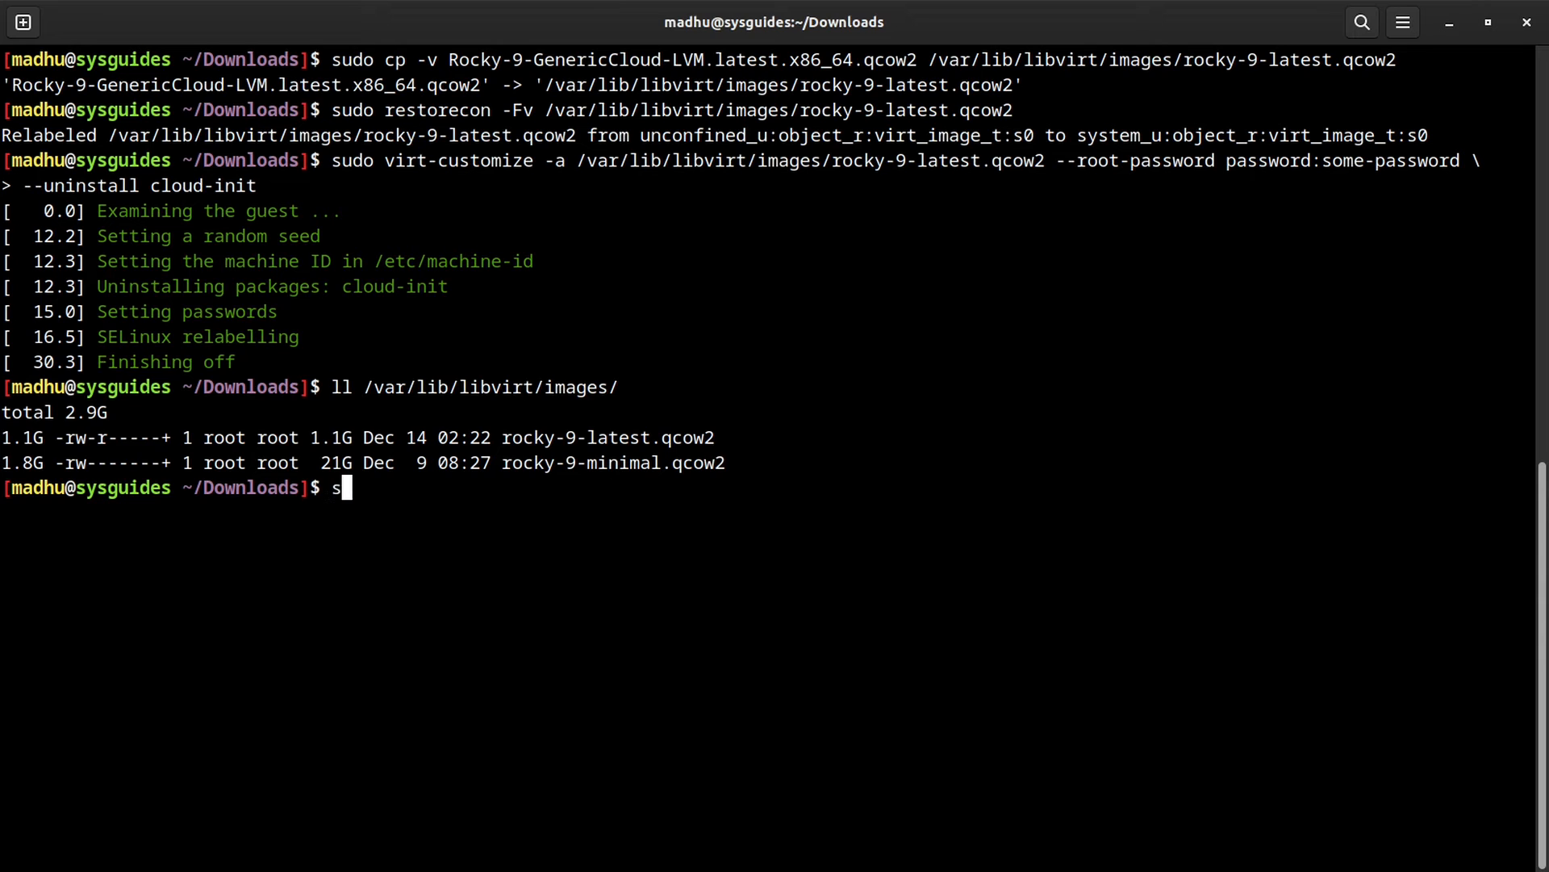
pyautogui.write('rm -v /var/lib/libvirt/images/rocky-9-latest.qcow2')
pyautogui.press('Return')
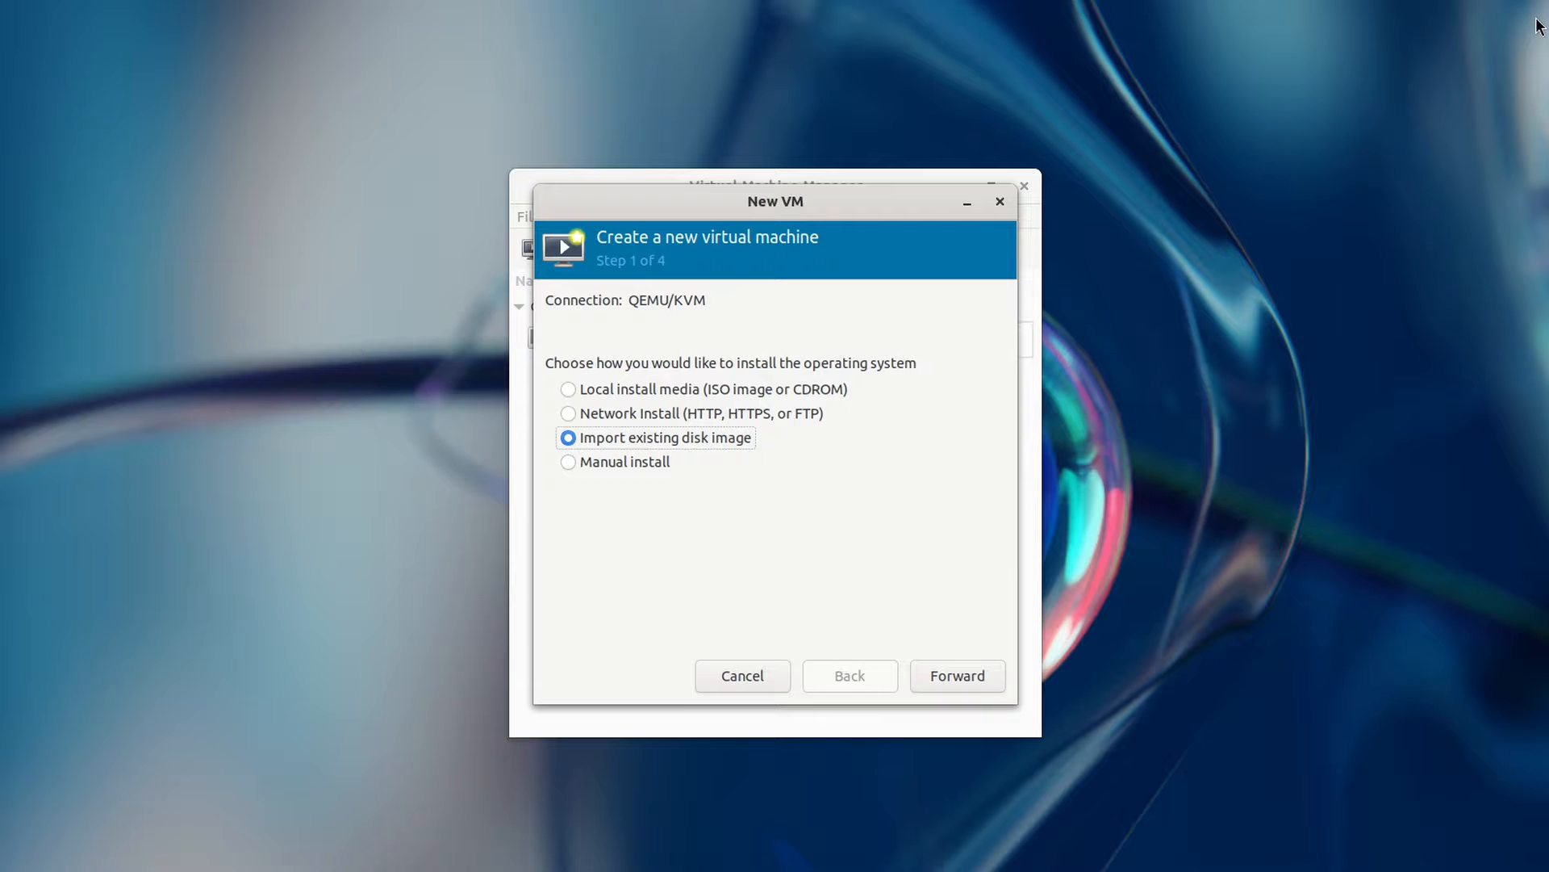
# Step: Choose a manual install from a local ISO image as the install source
pyautogui.click(605, 468)
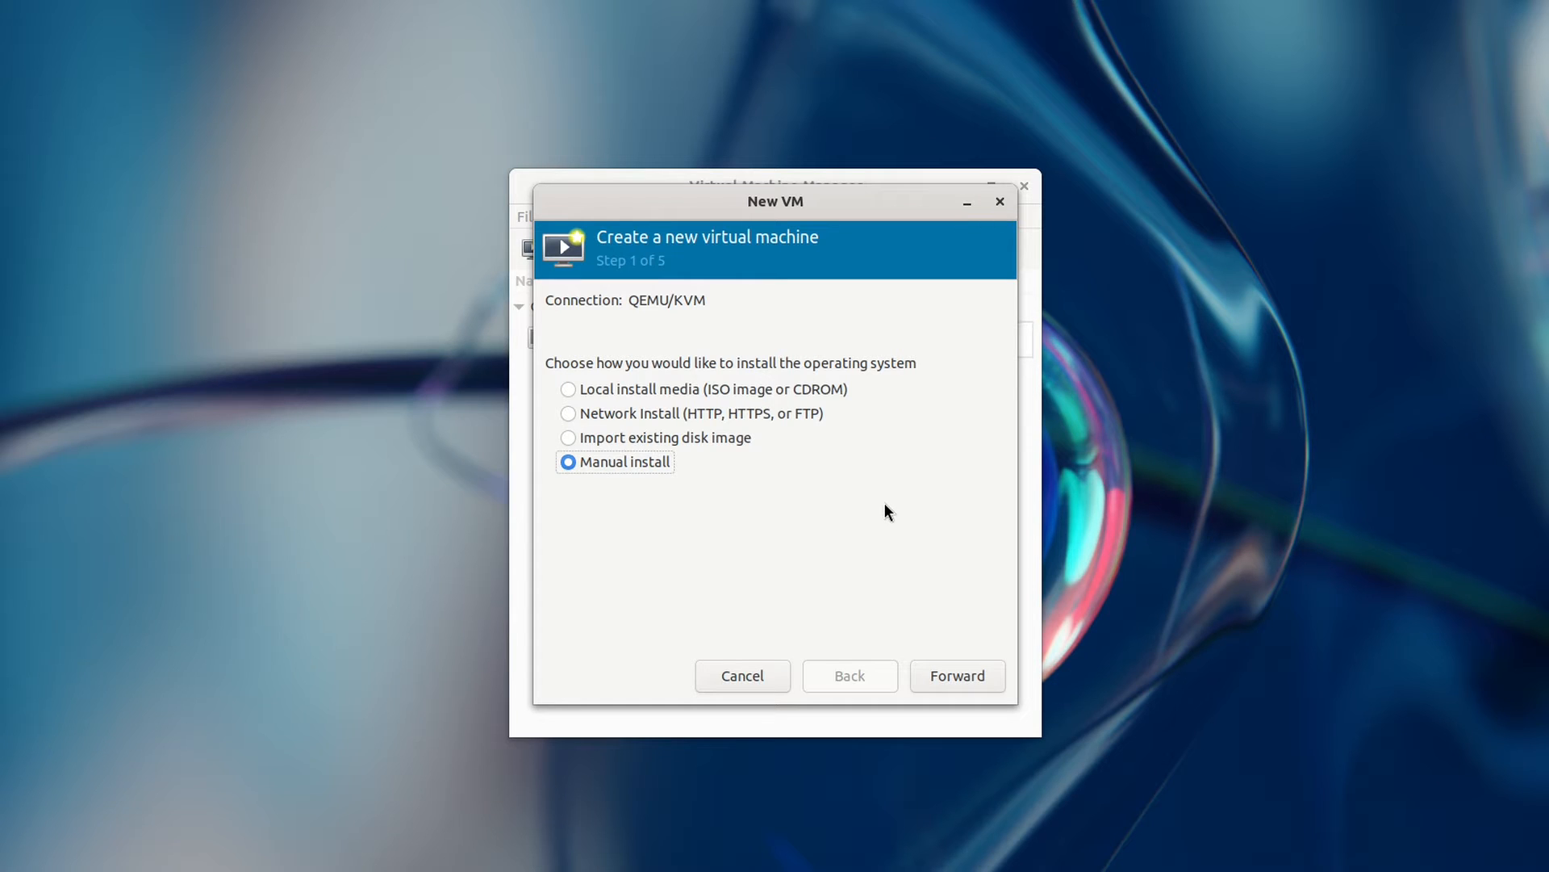
pyautogui.click(657, 389)
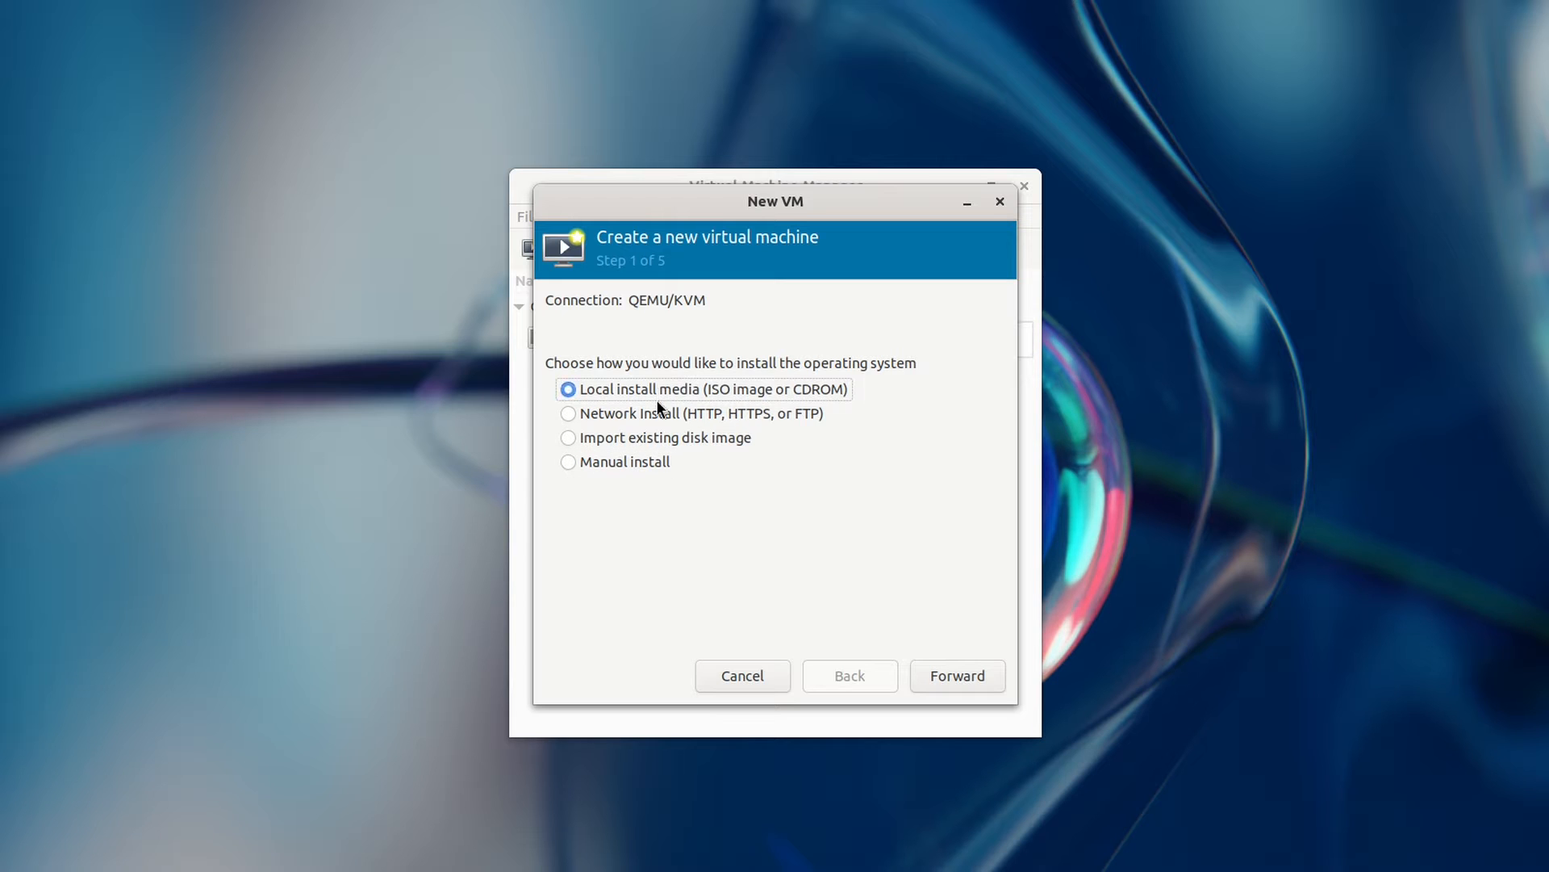
pyautogui.click(957, 675)
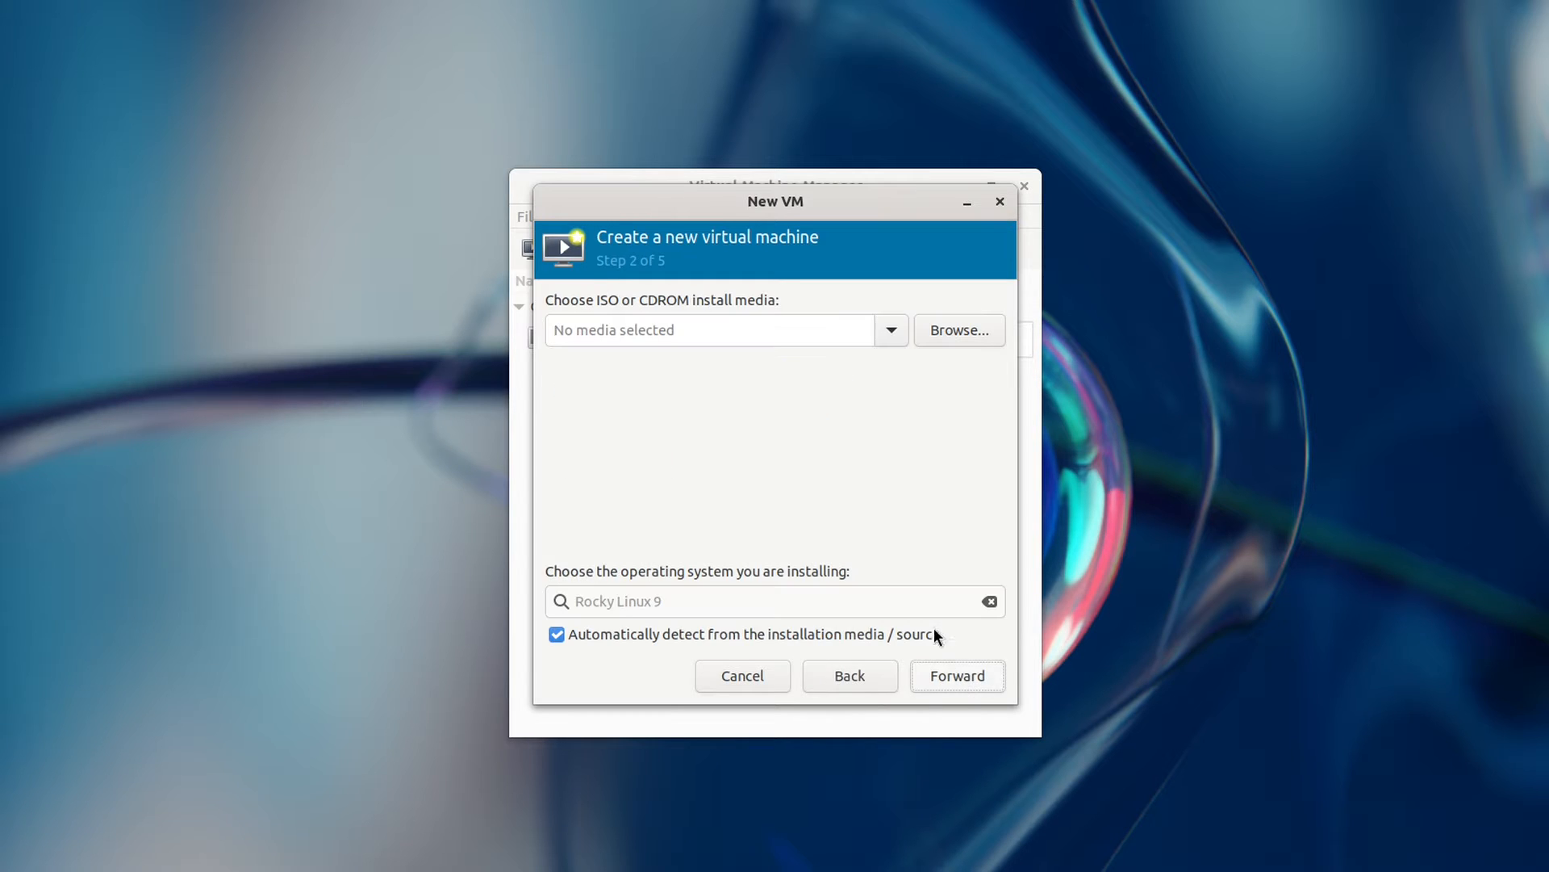
# Step: Use Rocky-9.3-x86_64-dvd.iso from the iso pool as the install media
pyautogui.click(931, 337)
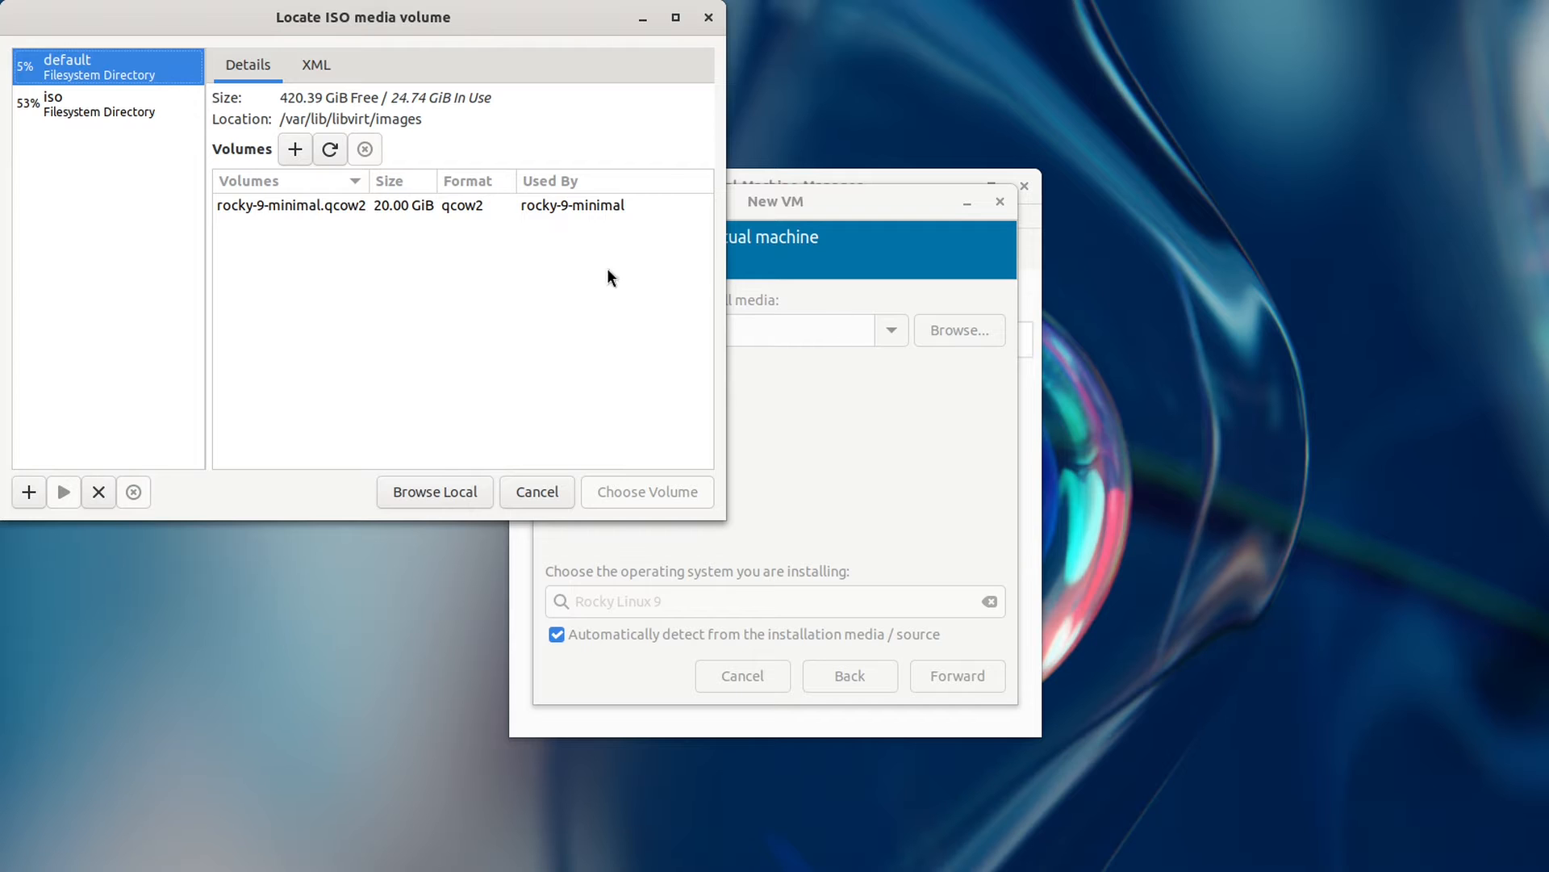
pyautogui.click(100, 109)
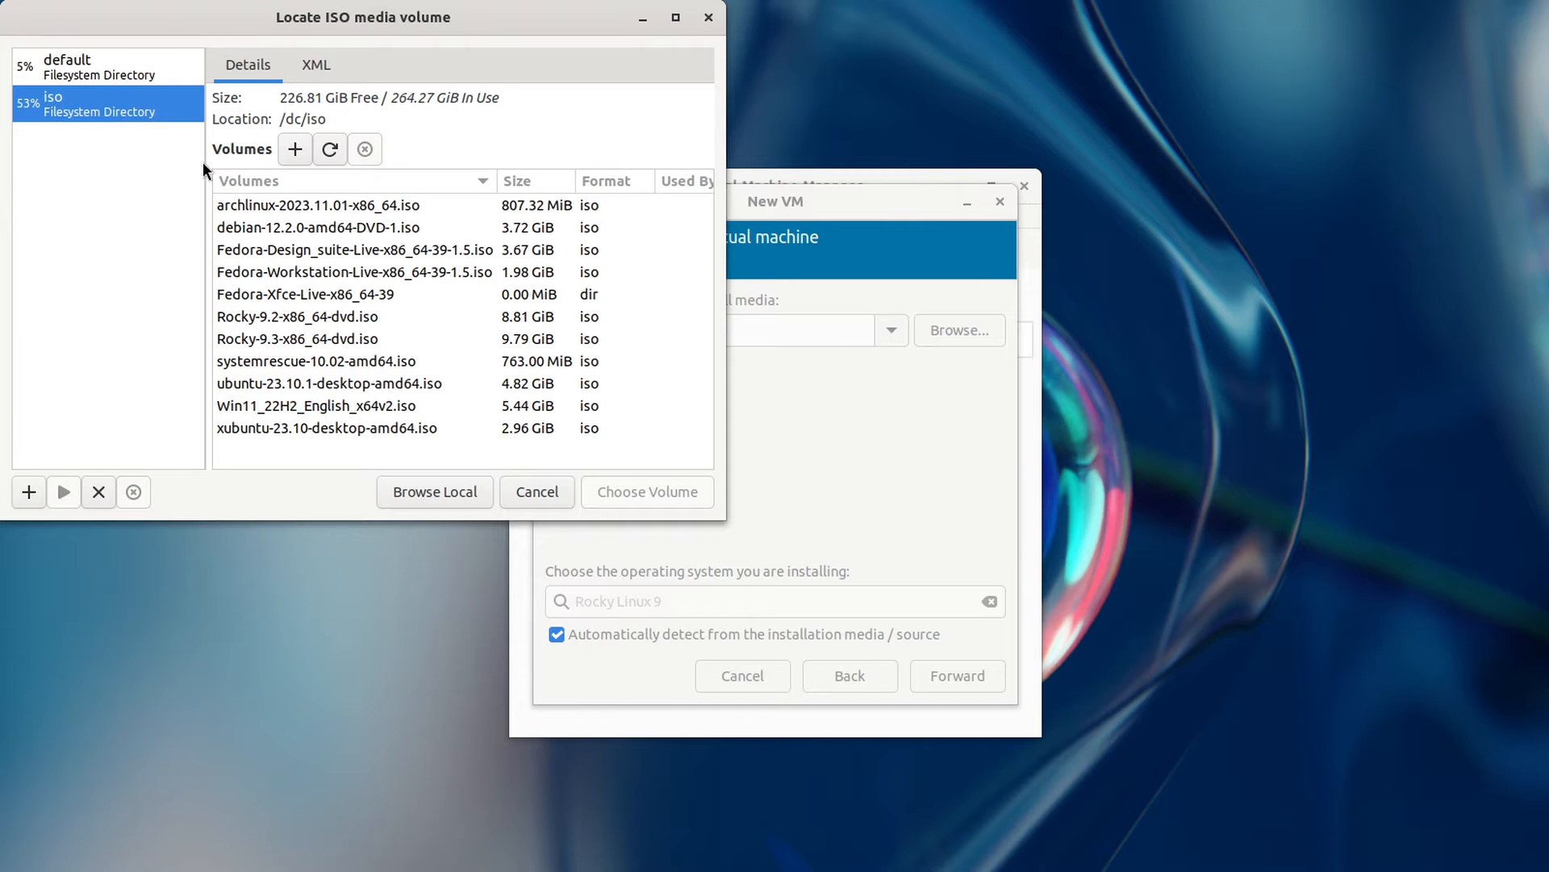
pyautogui.click(336, 339)
pyautogui.click(623, 495)
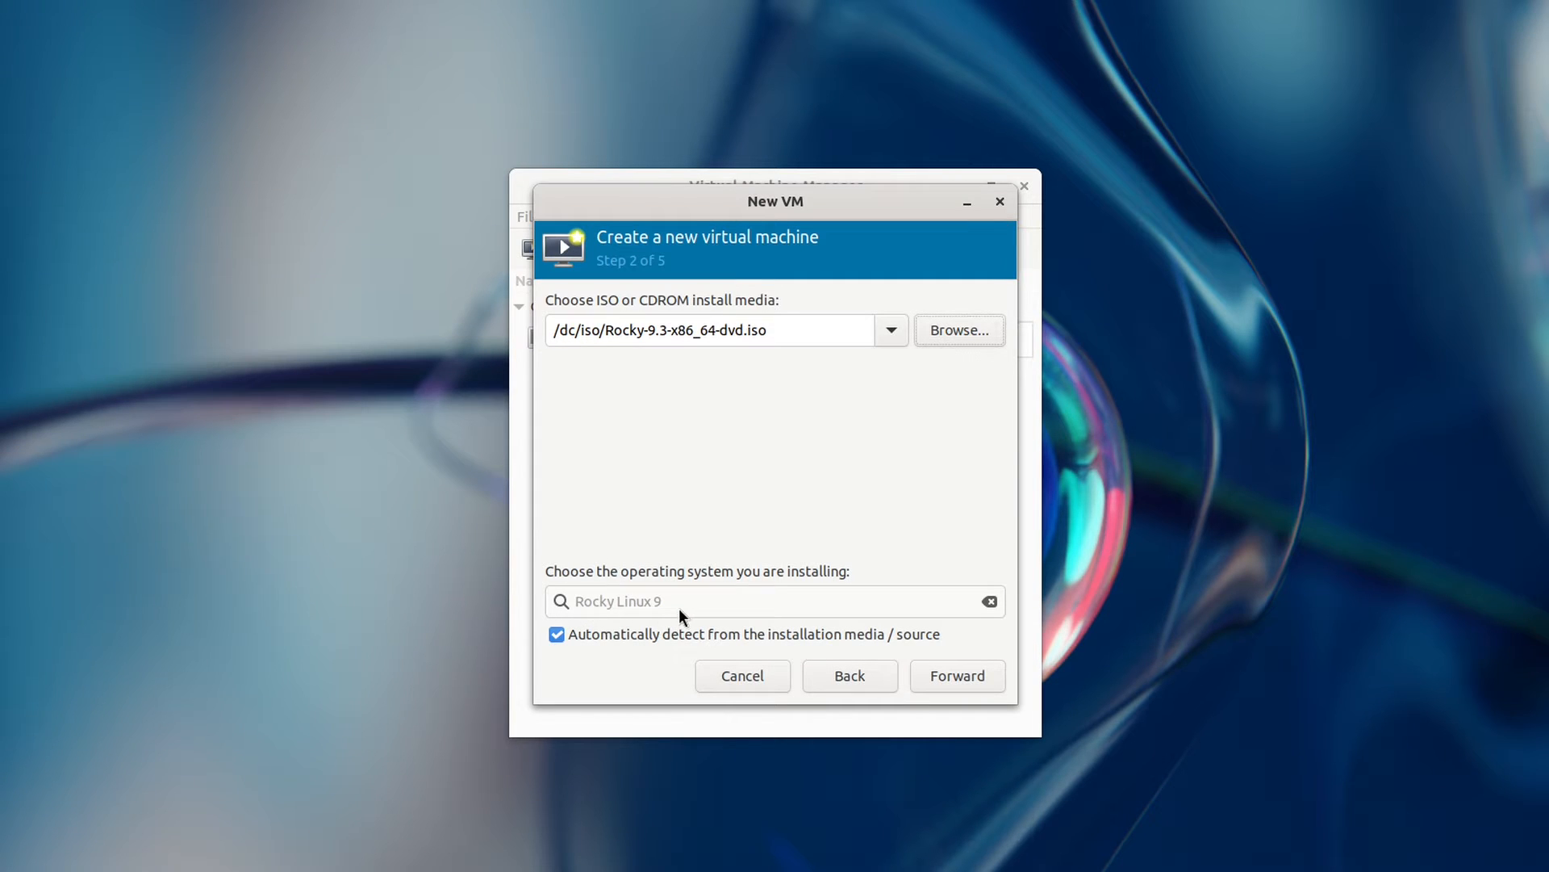
pyautogui.click(971, 675)
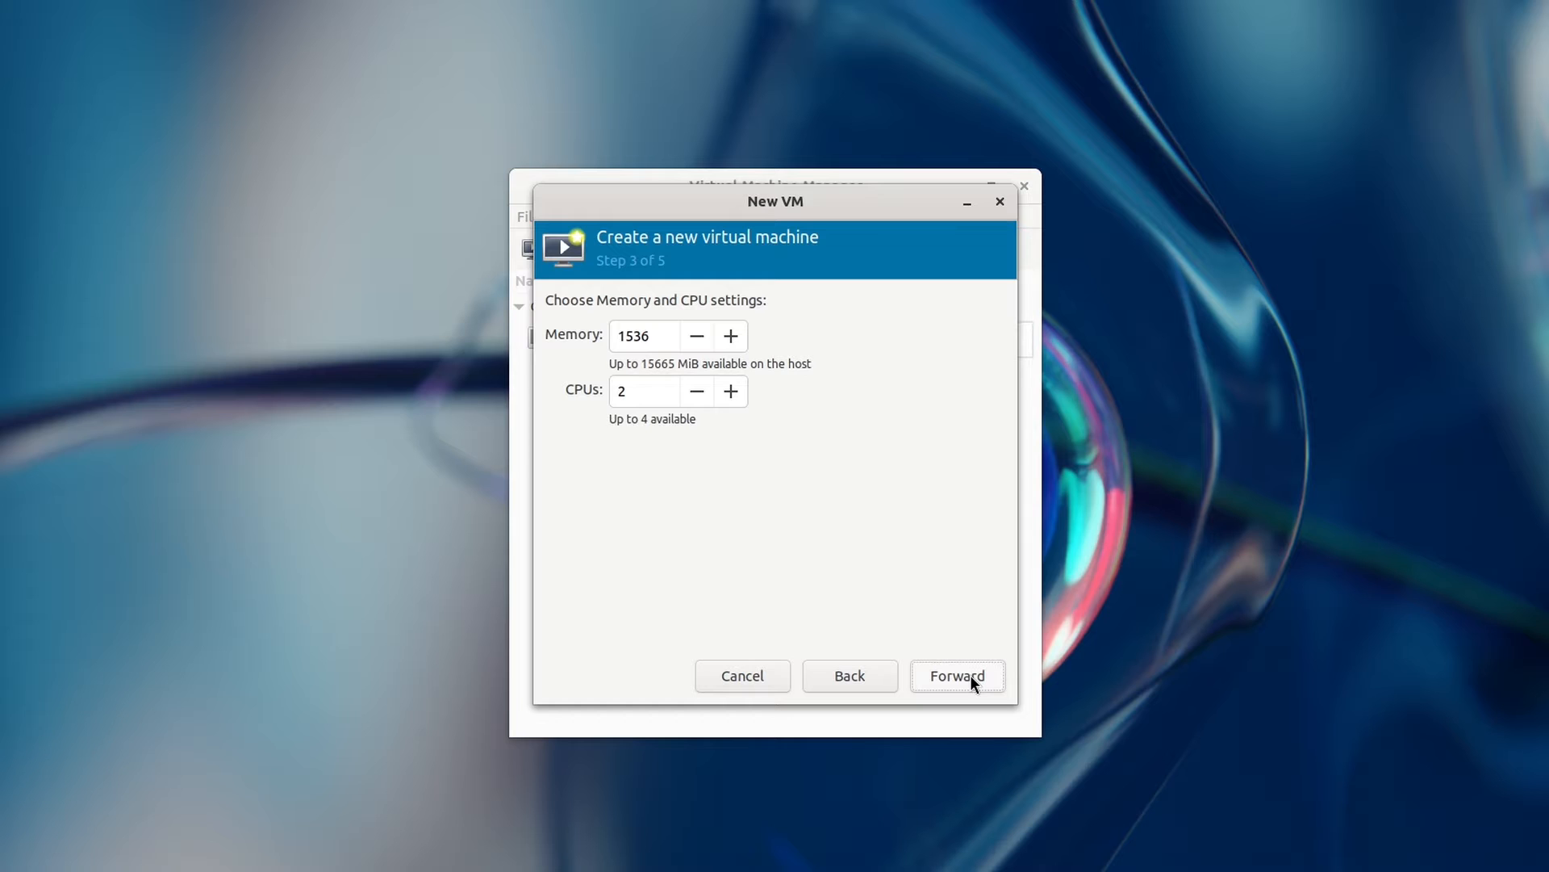
# Step: Set memory to 4096 MiB and reduce the CPUs from 2 to 1, then continue
pyautogui.doubleClick(626, 335)
pyautogui.write('4096')
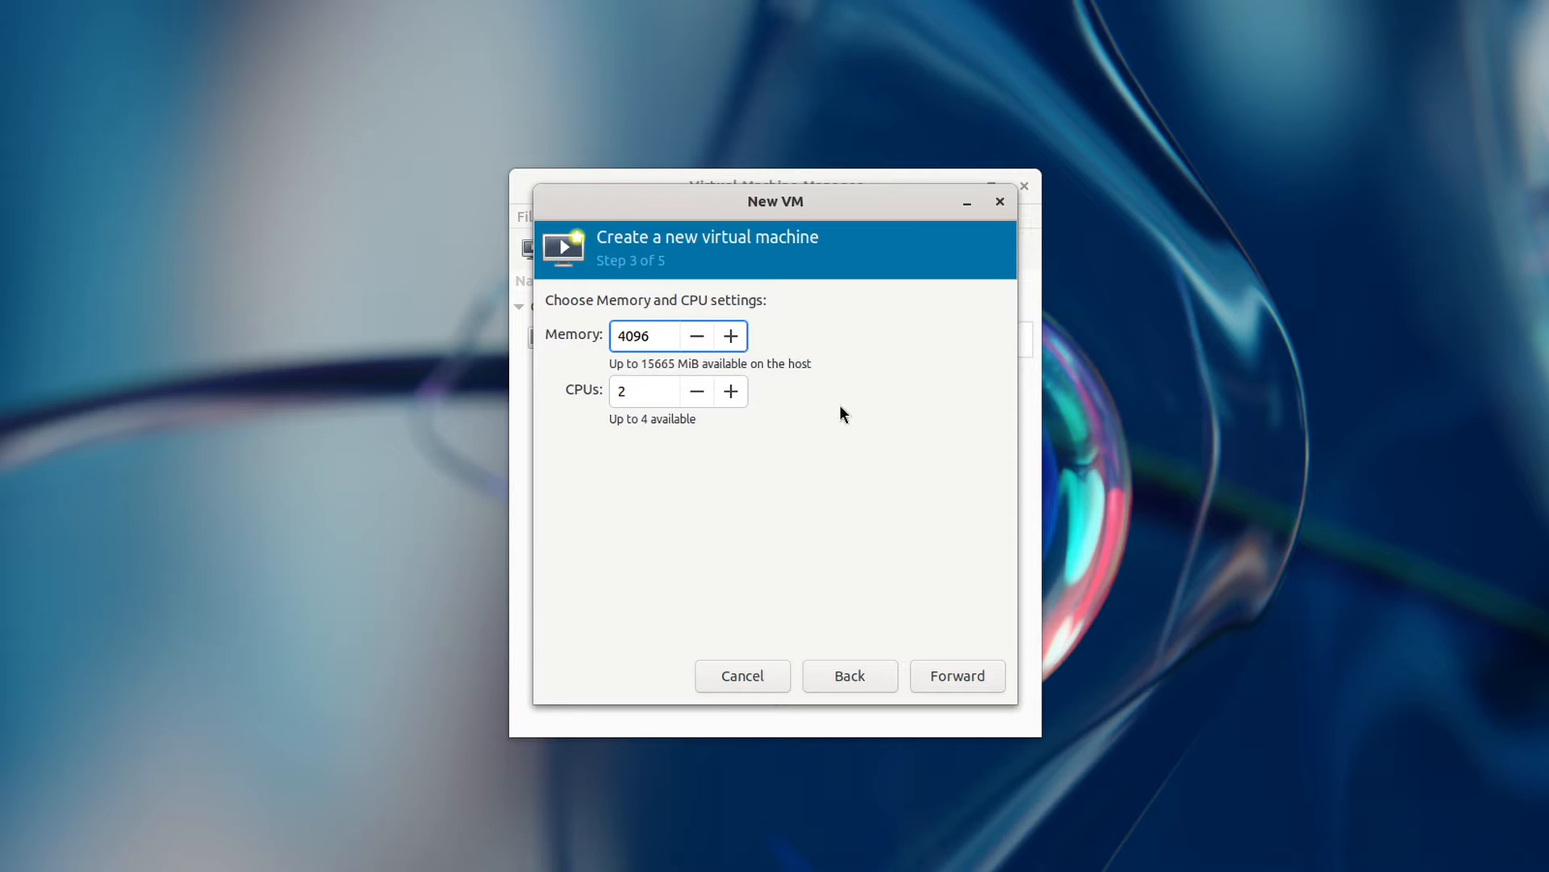
pyautogui.click(696, 395)
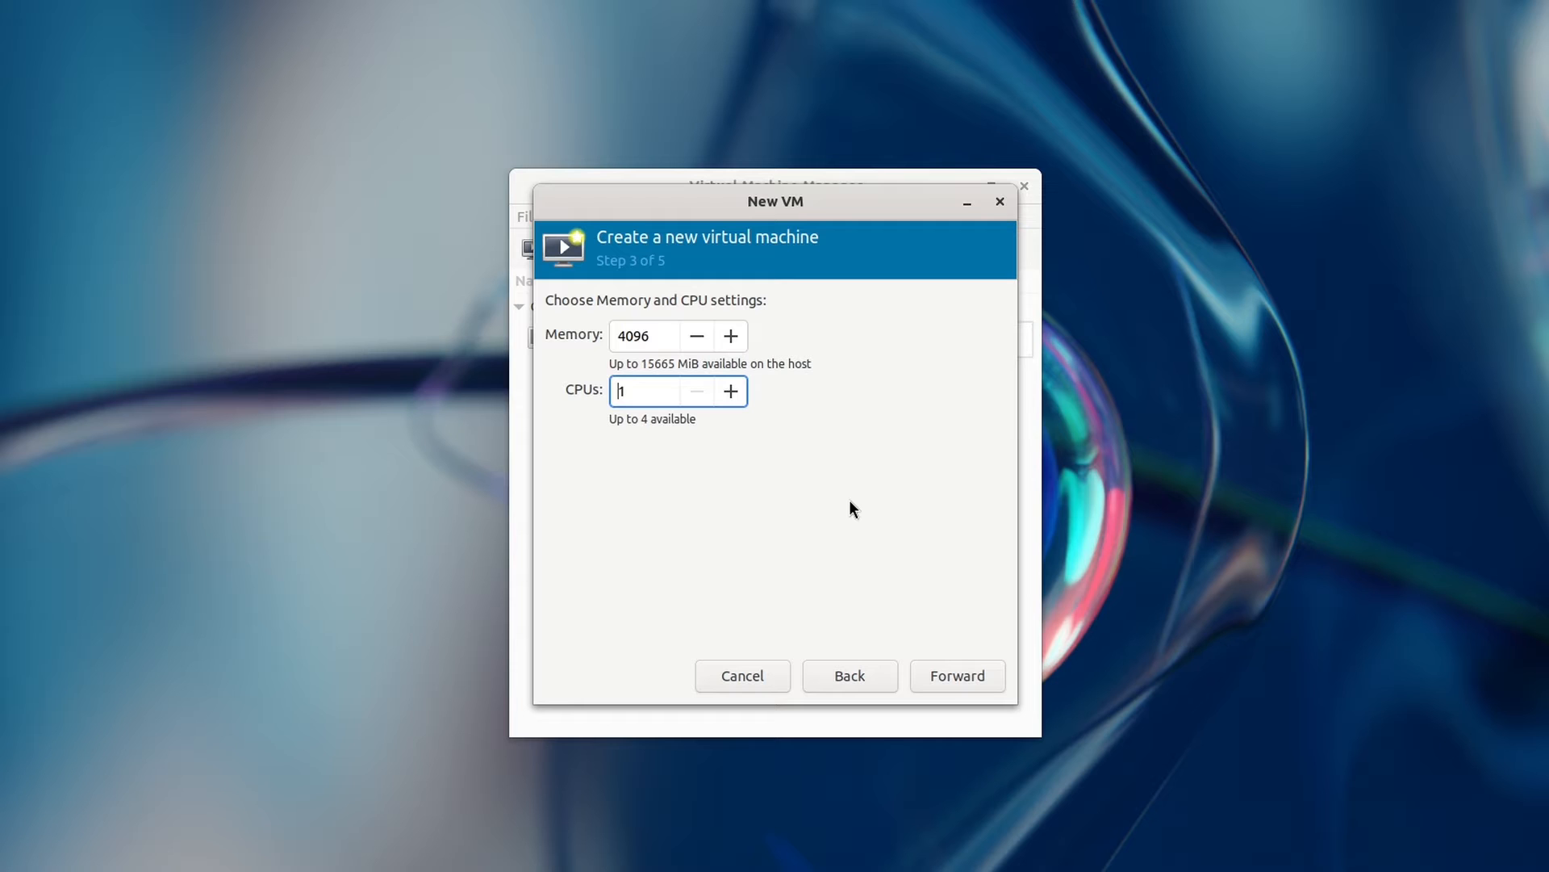
pyautogui.click(956, 674)
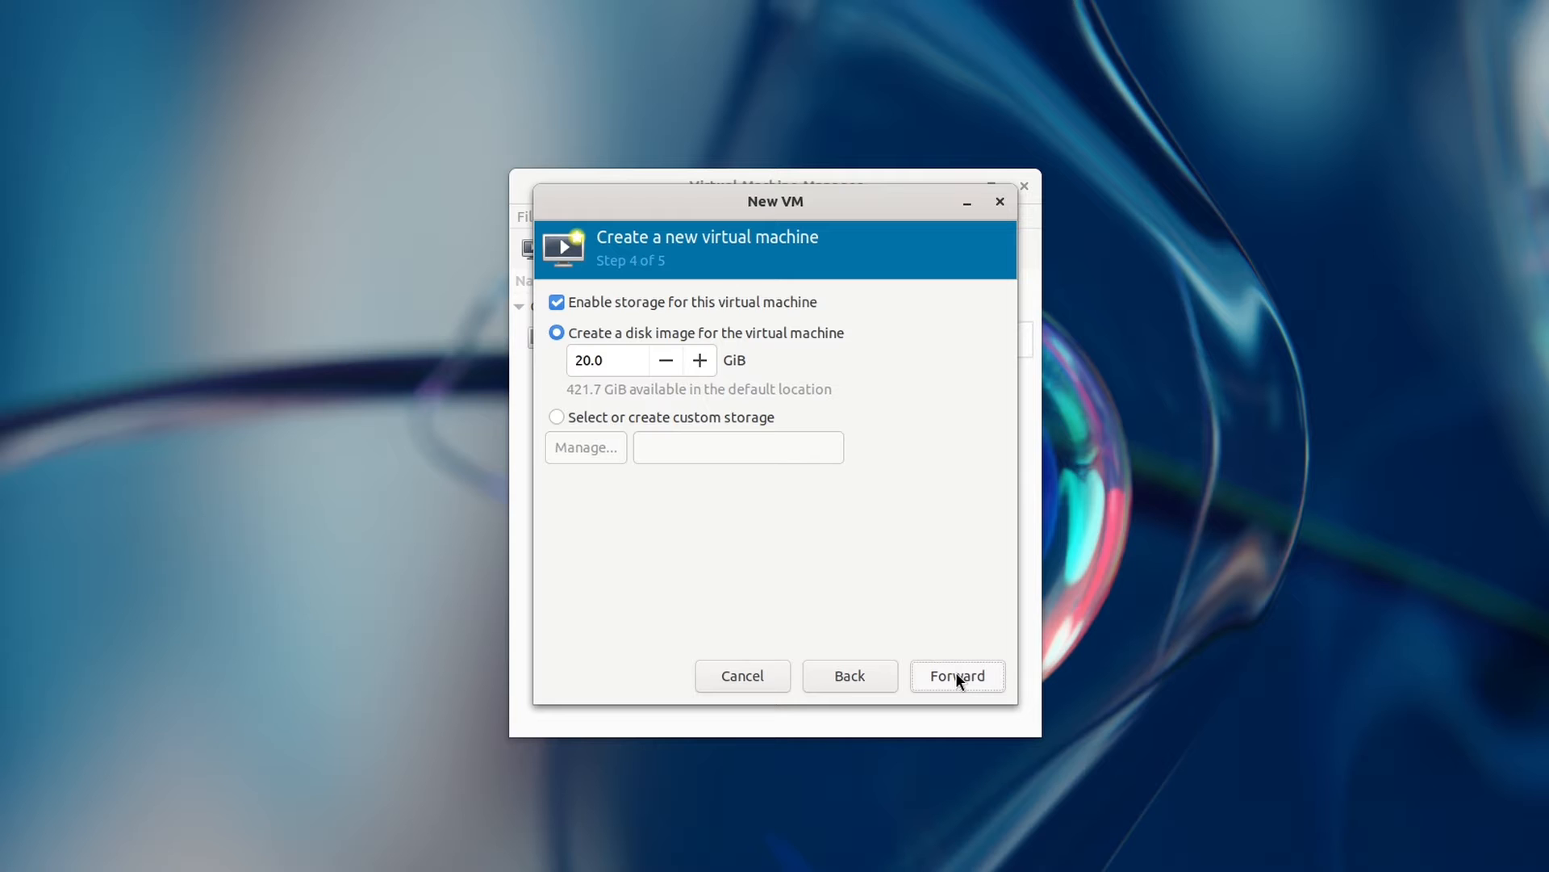
# Step: Turn Enable storage off and back on, then choose 'Select or create custom storage'
pyautogui.click(613, 302)
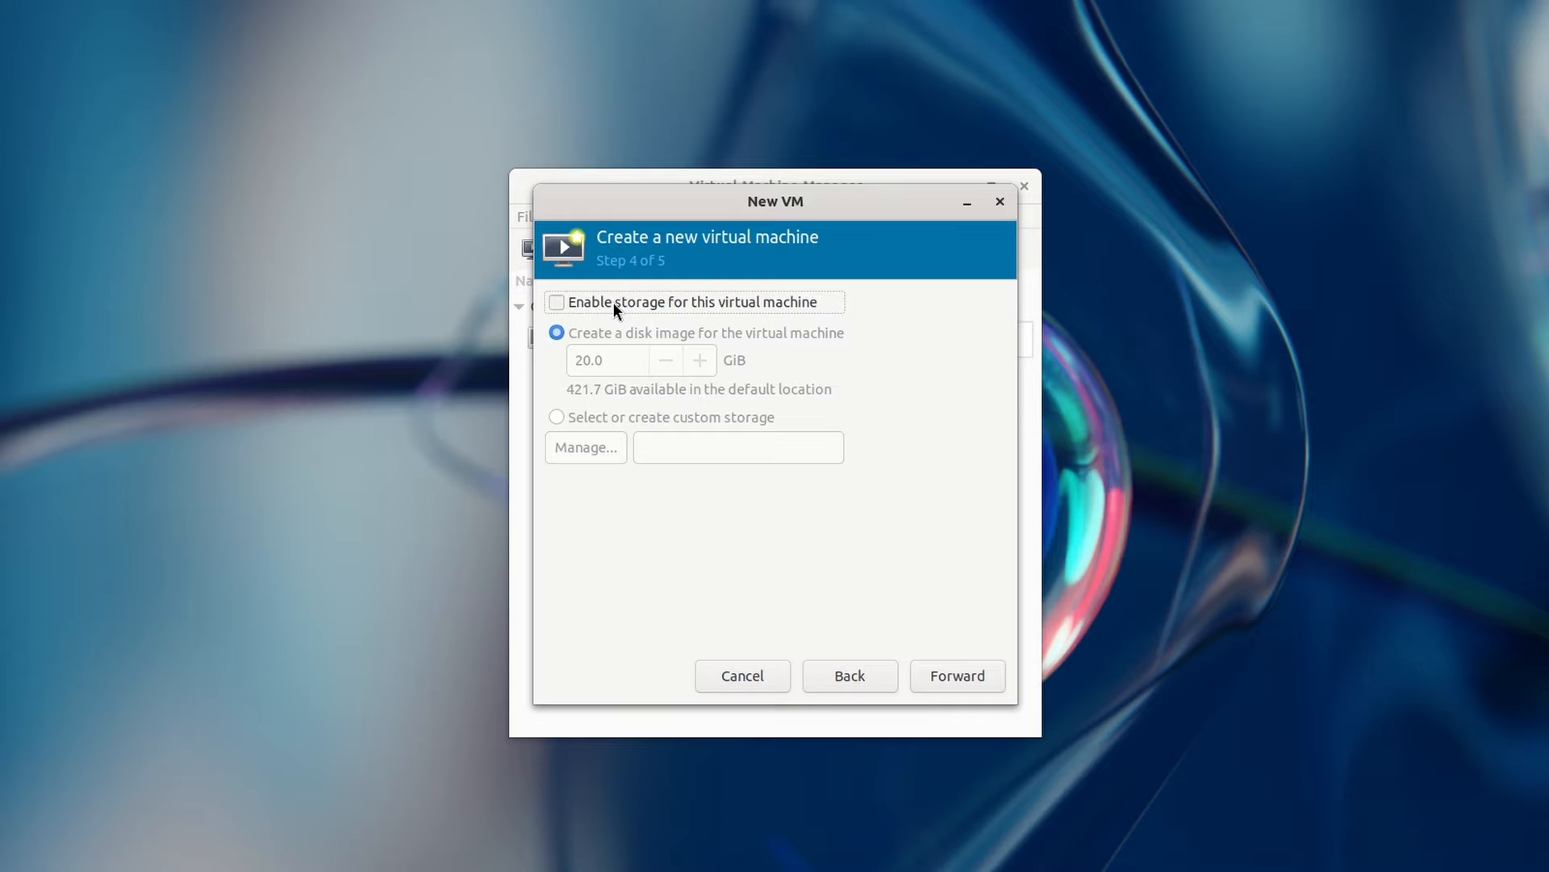
pyautogui.click(612, 302)
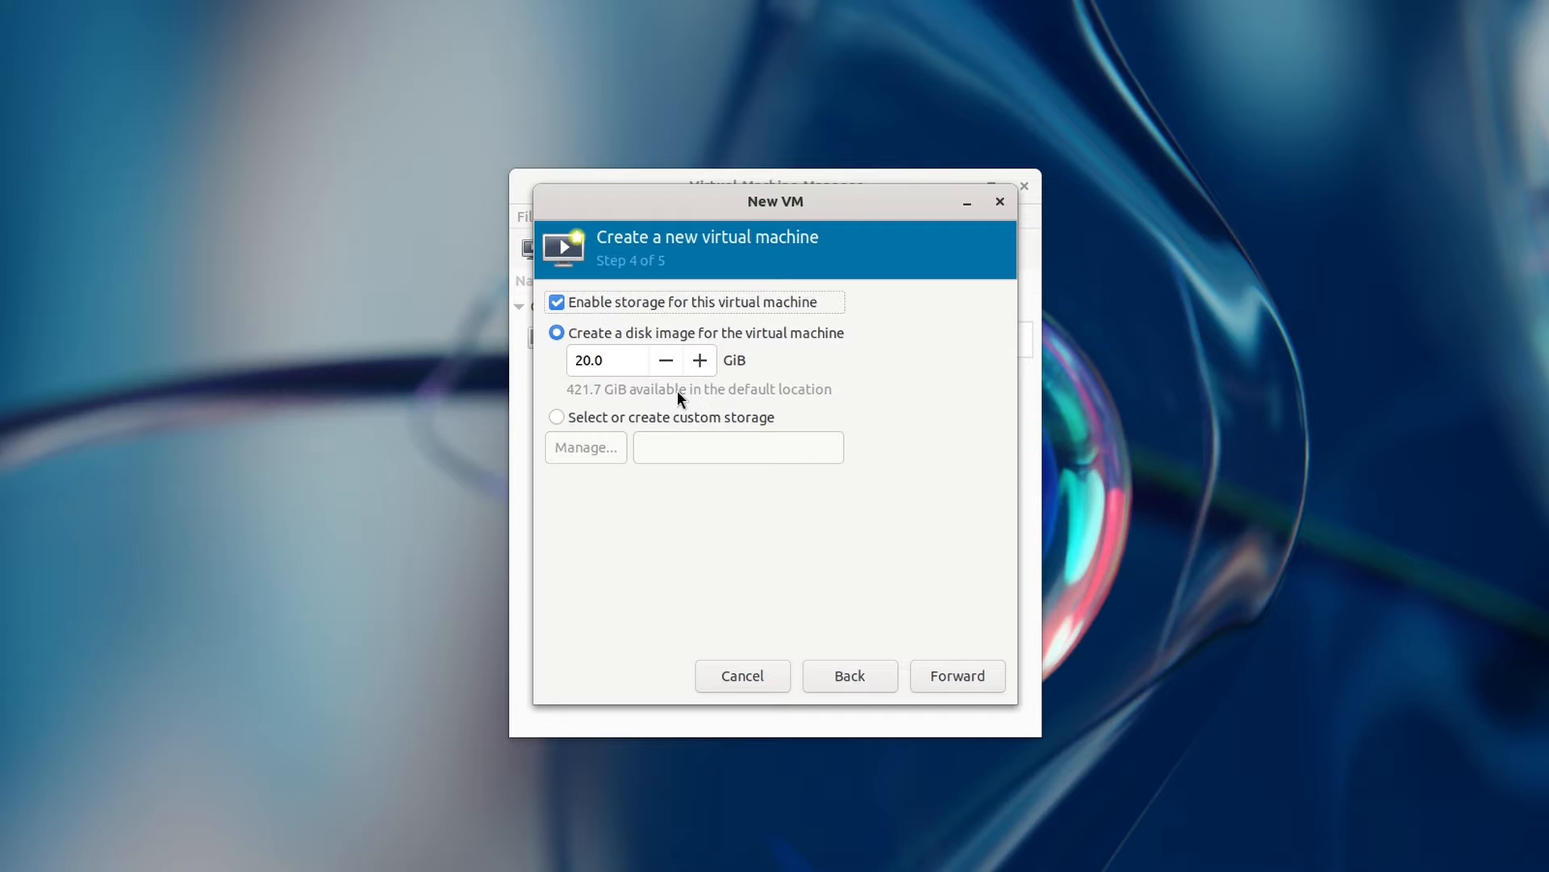
pyautogui.click(602, 417)
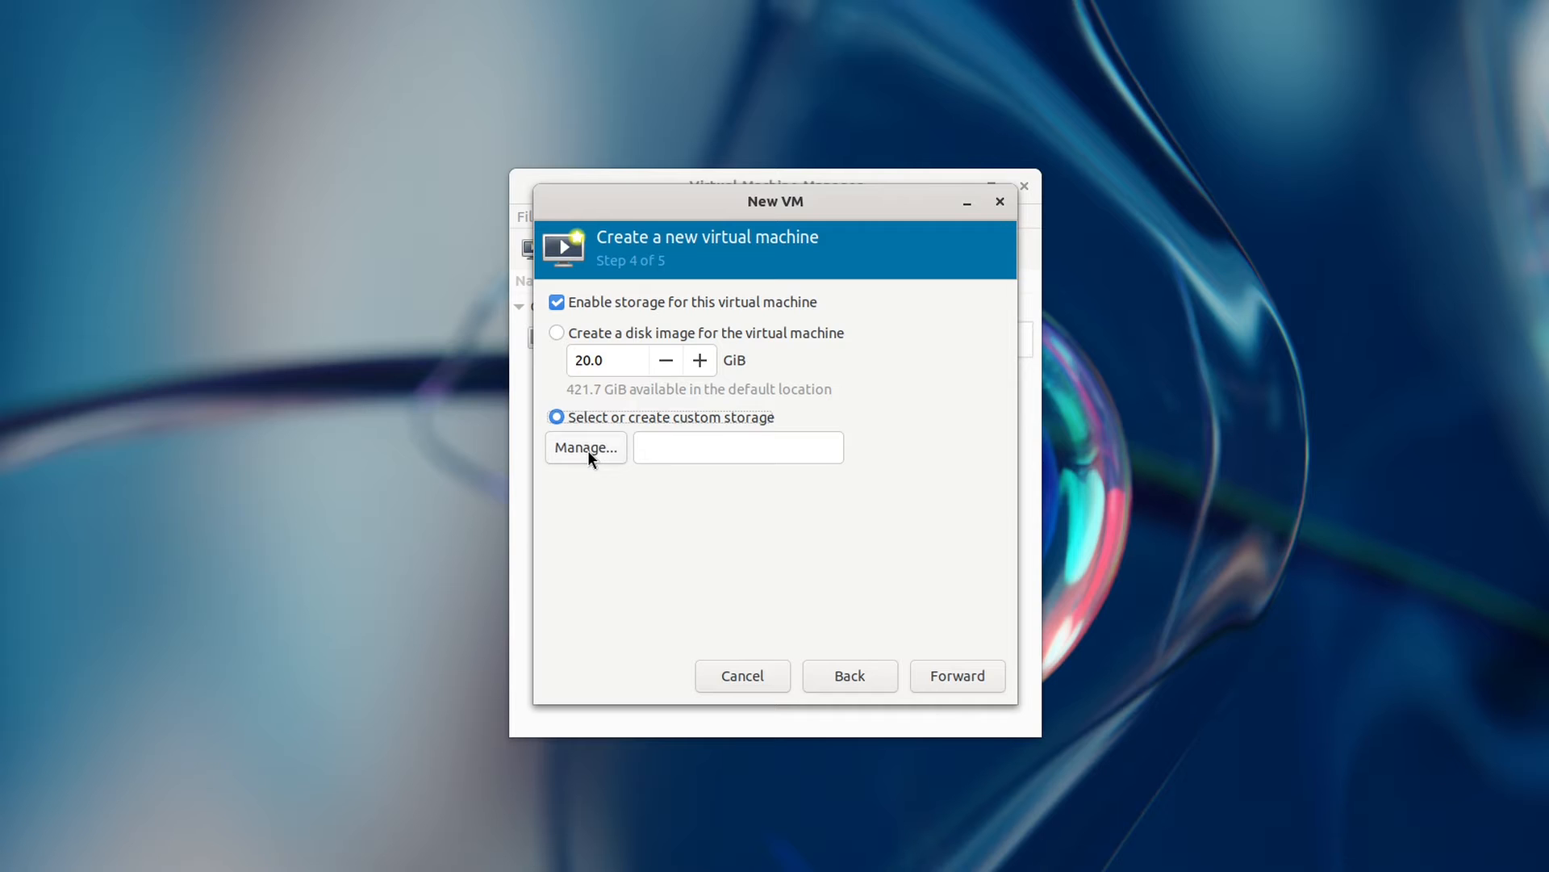
# Step: Open the Manage… storage volume picker for the custom storage
pyautogui.click(588, 449)
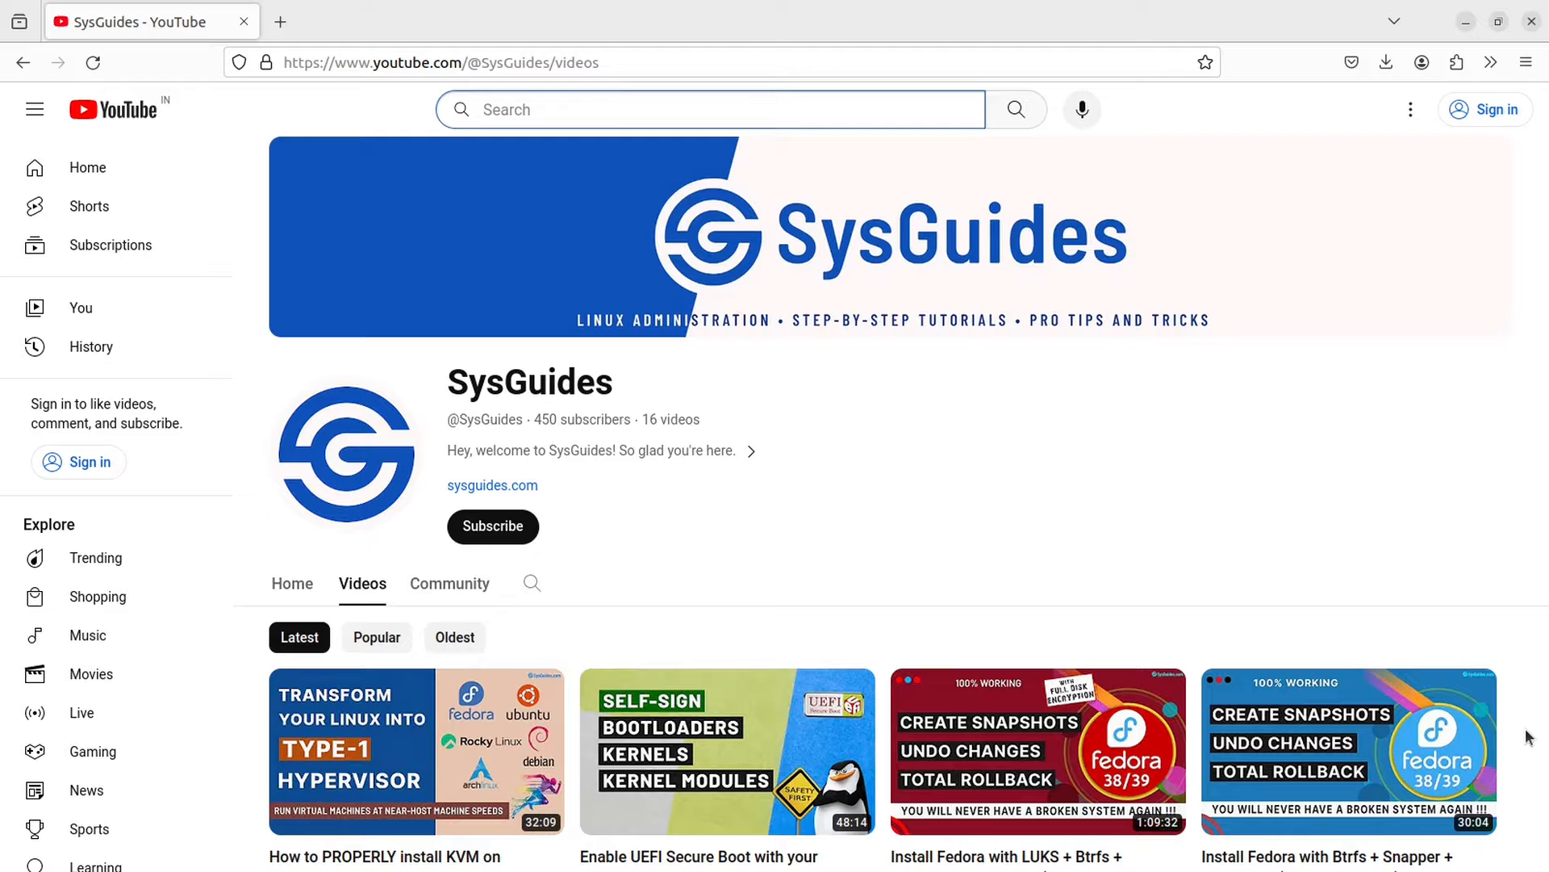
pyautogui.scroll(-5, 1524, 732)
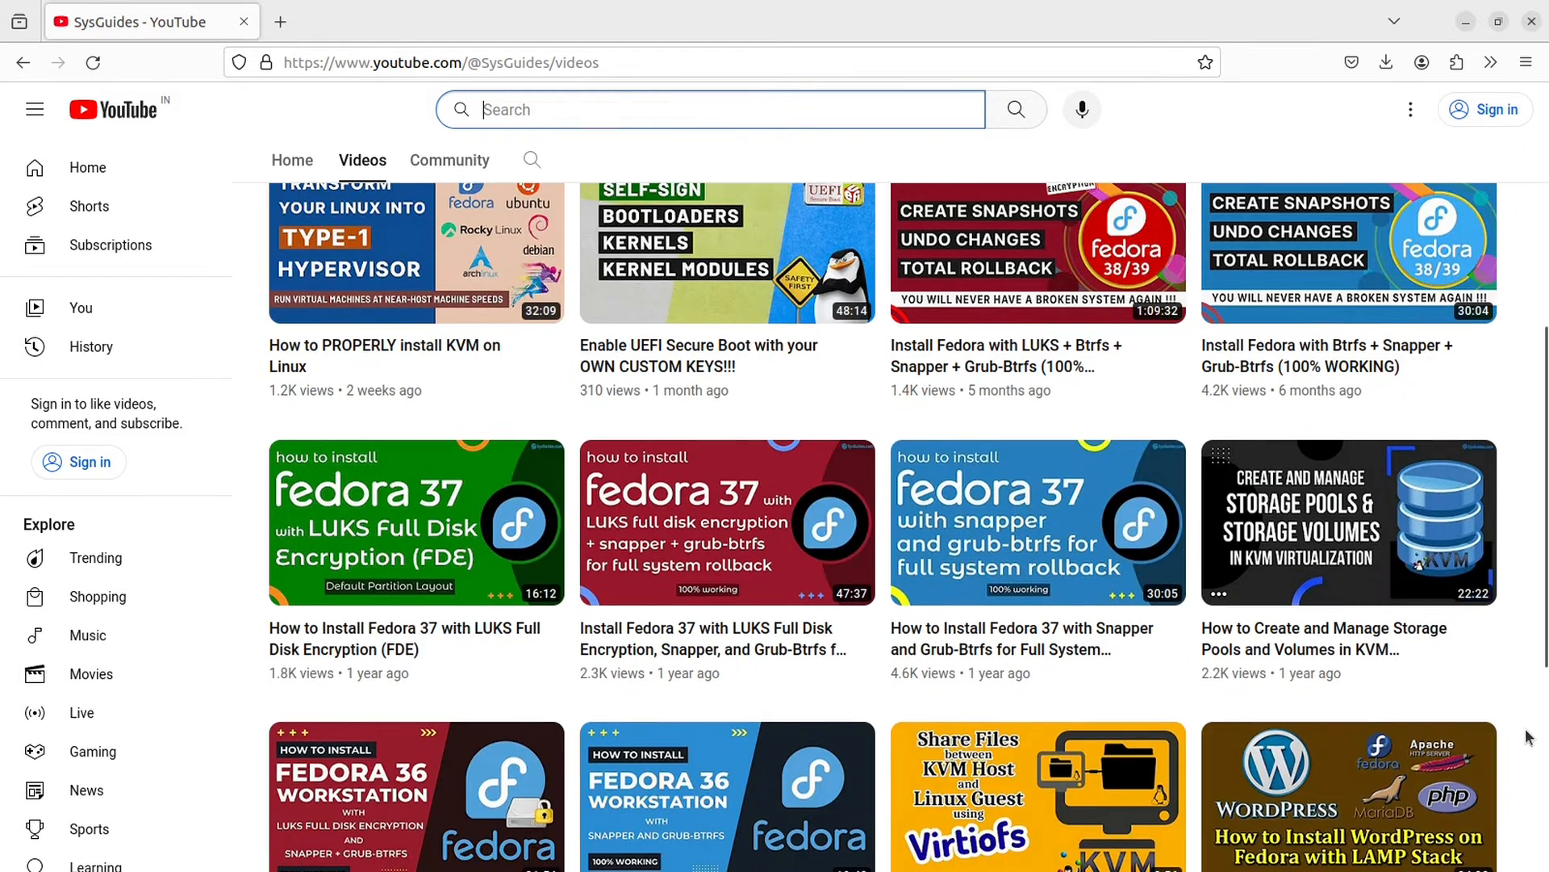
# Step: Open and play the 'How to Create and Manage Storage Pools and Volumes in KVM' video
pyautogui.moveTo(1338, 529)
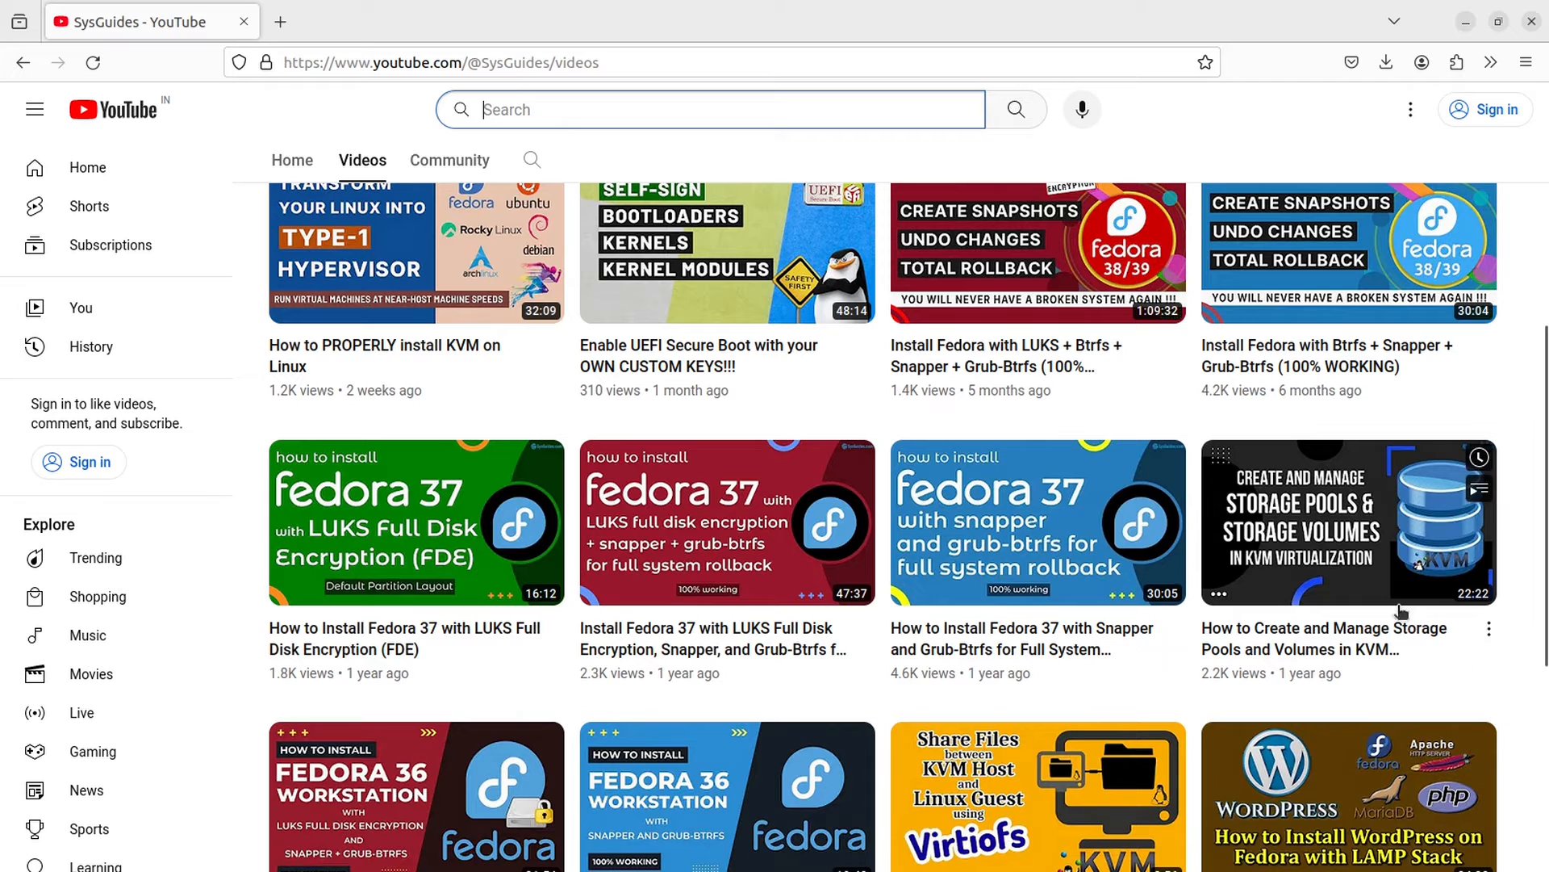
pyautogui.click(1338, 529)
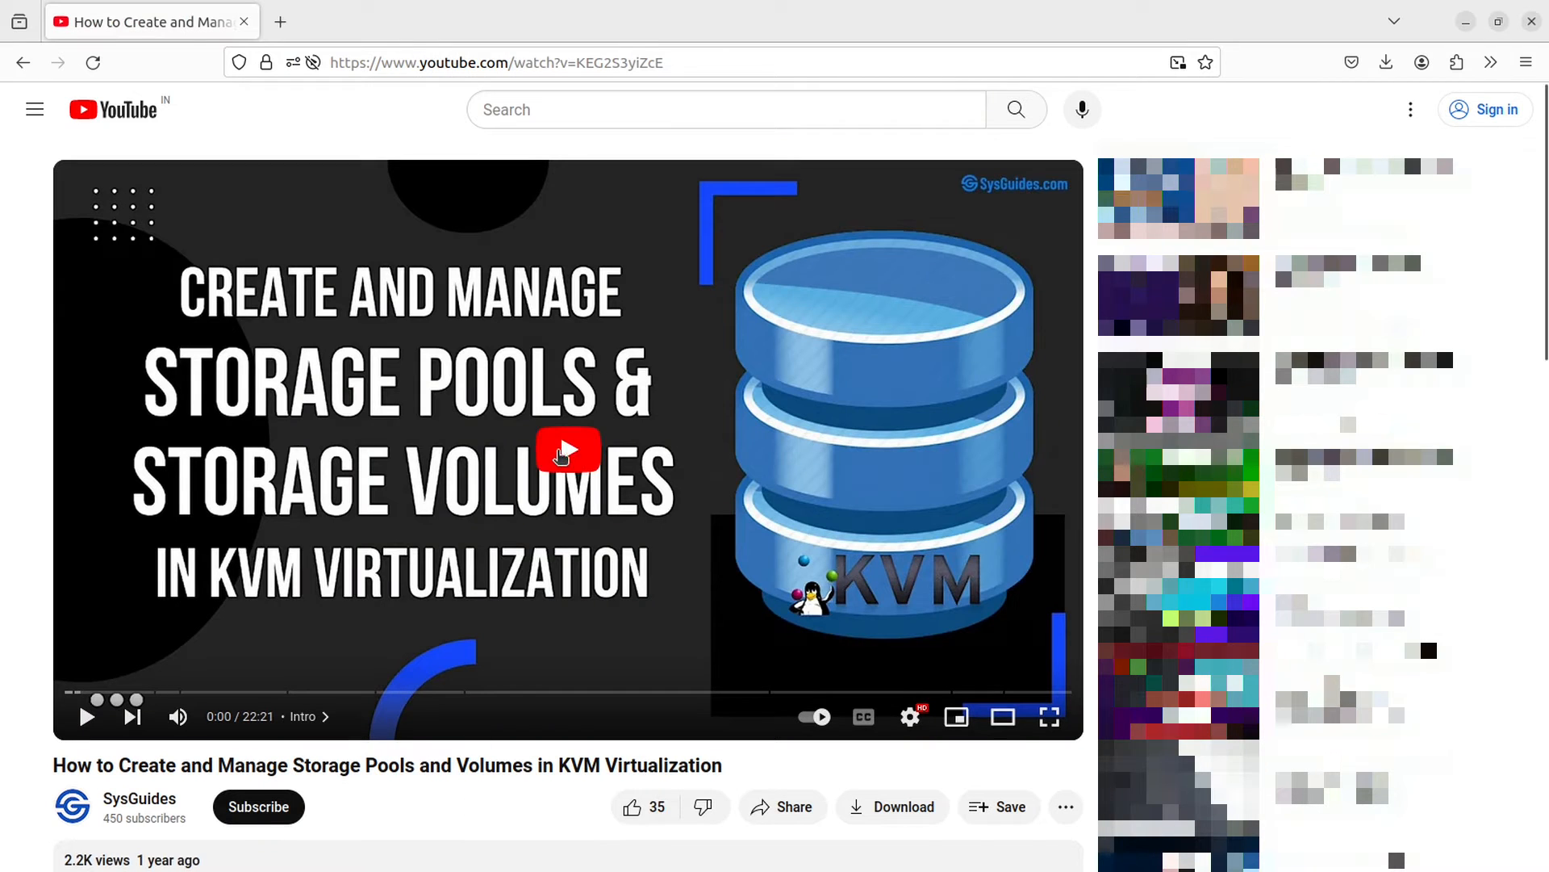
pyautogui.click(567, 450)
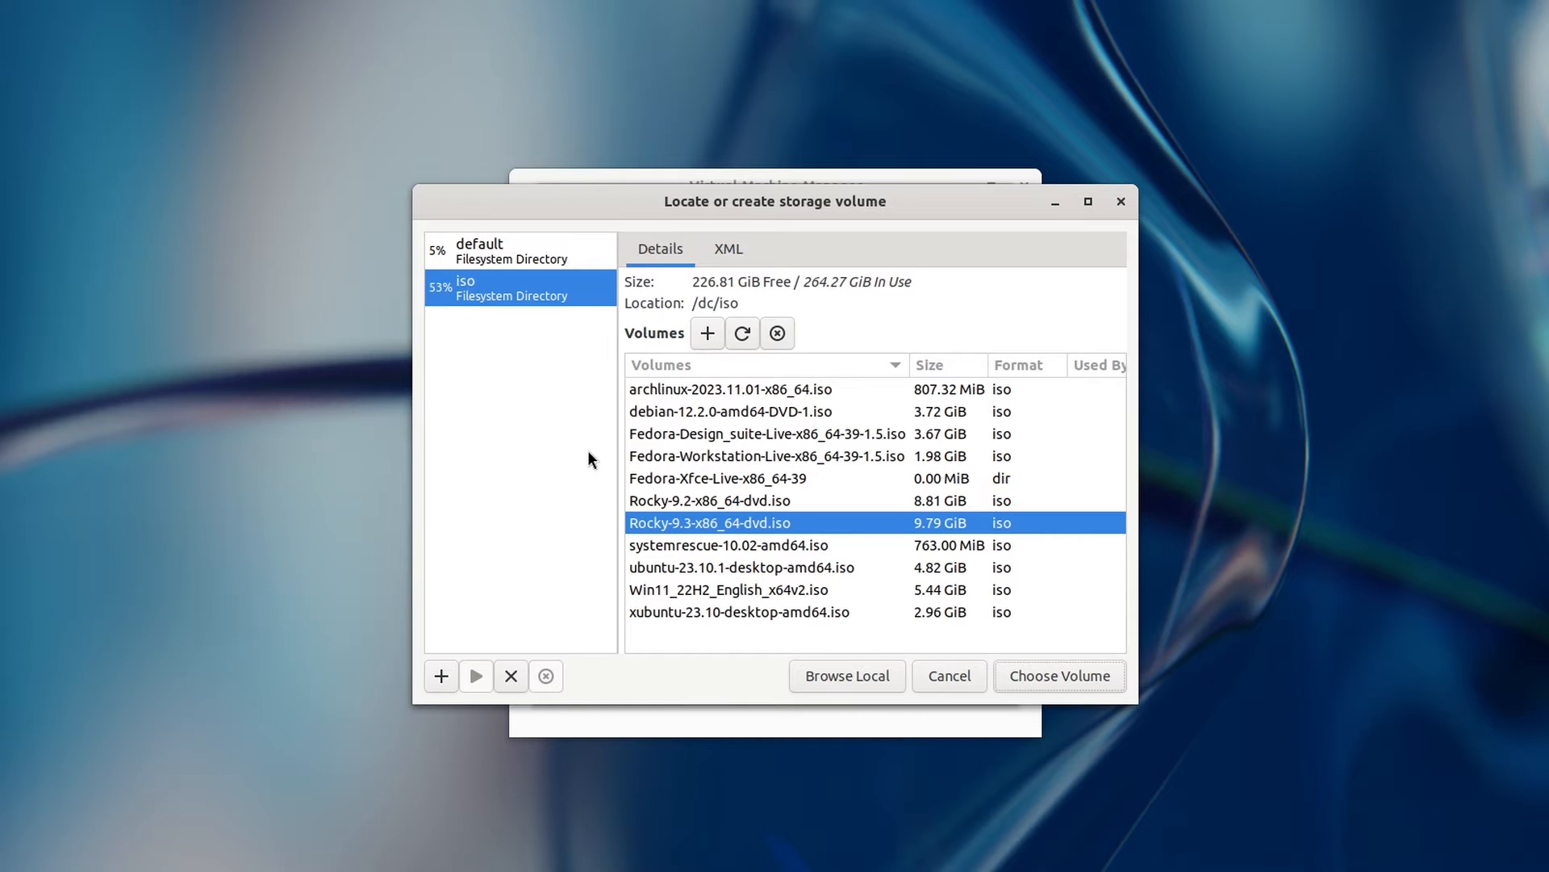
# Step: In the default pool, review a new qcow2 volume's 20.0 capacity, then cancel without creating it
pyautogui.click(516, 258)
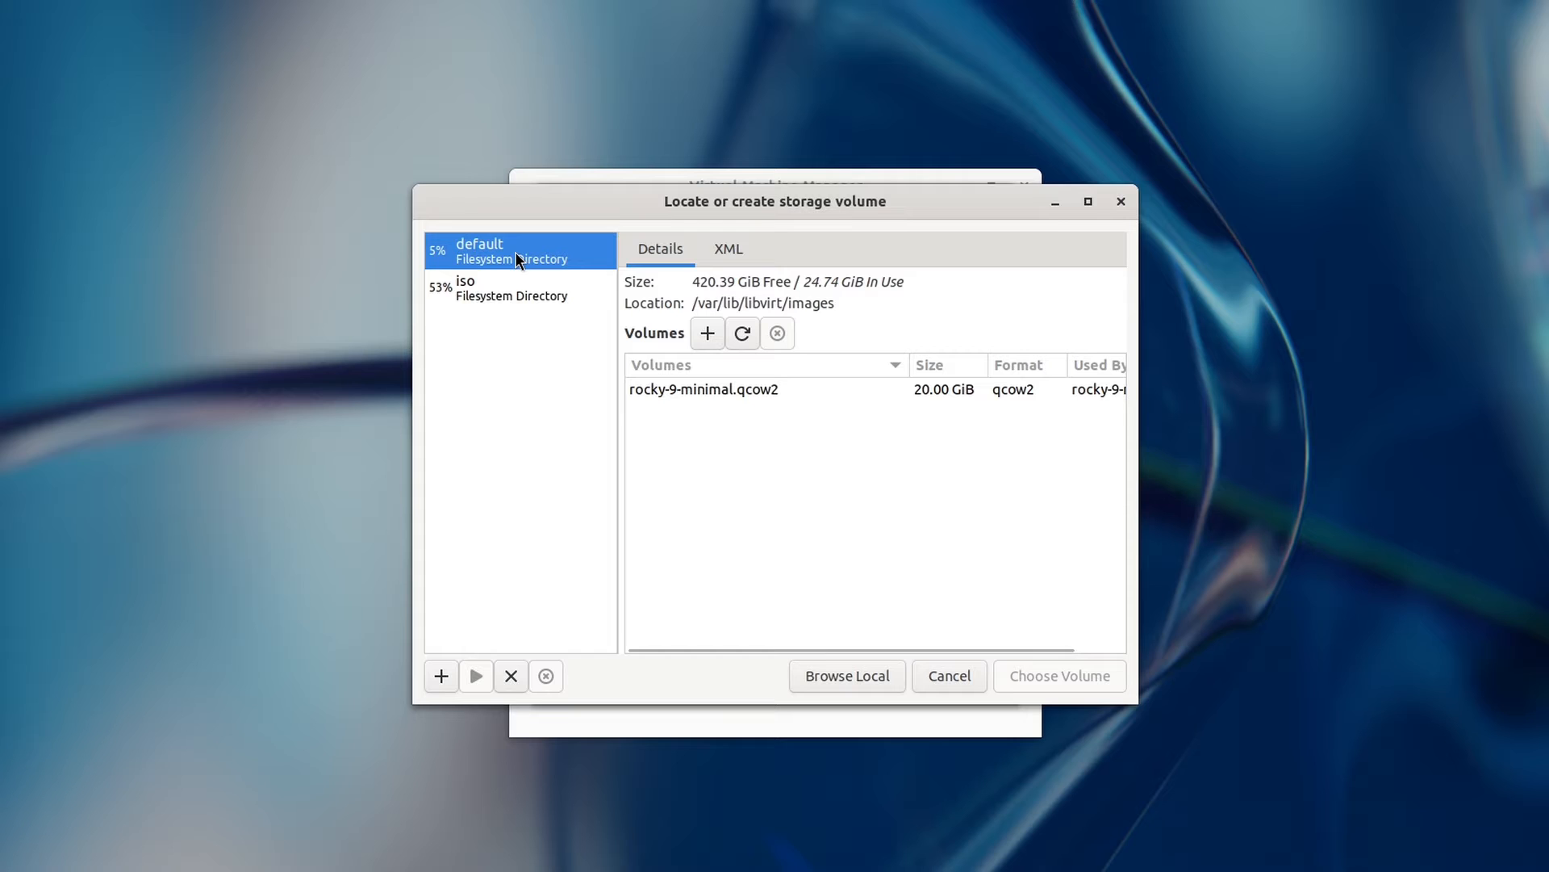
pyautogui.click(705, 334)
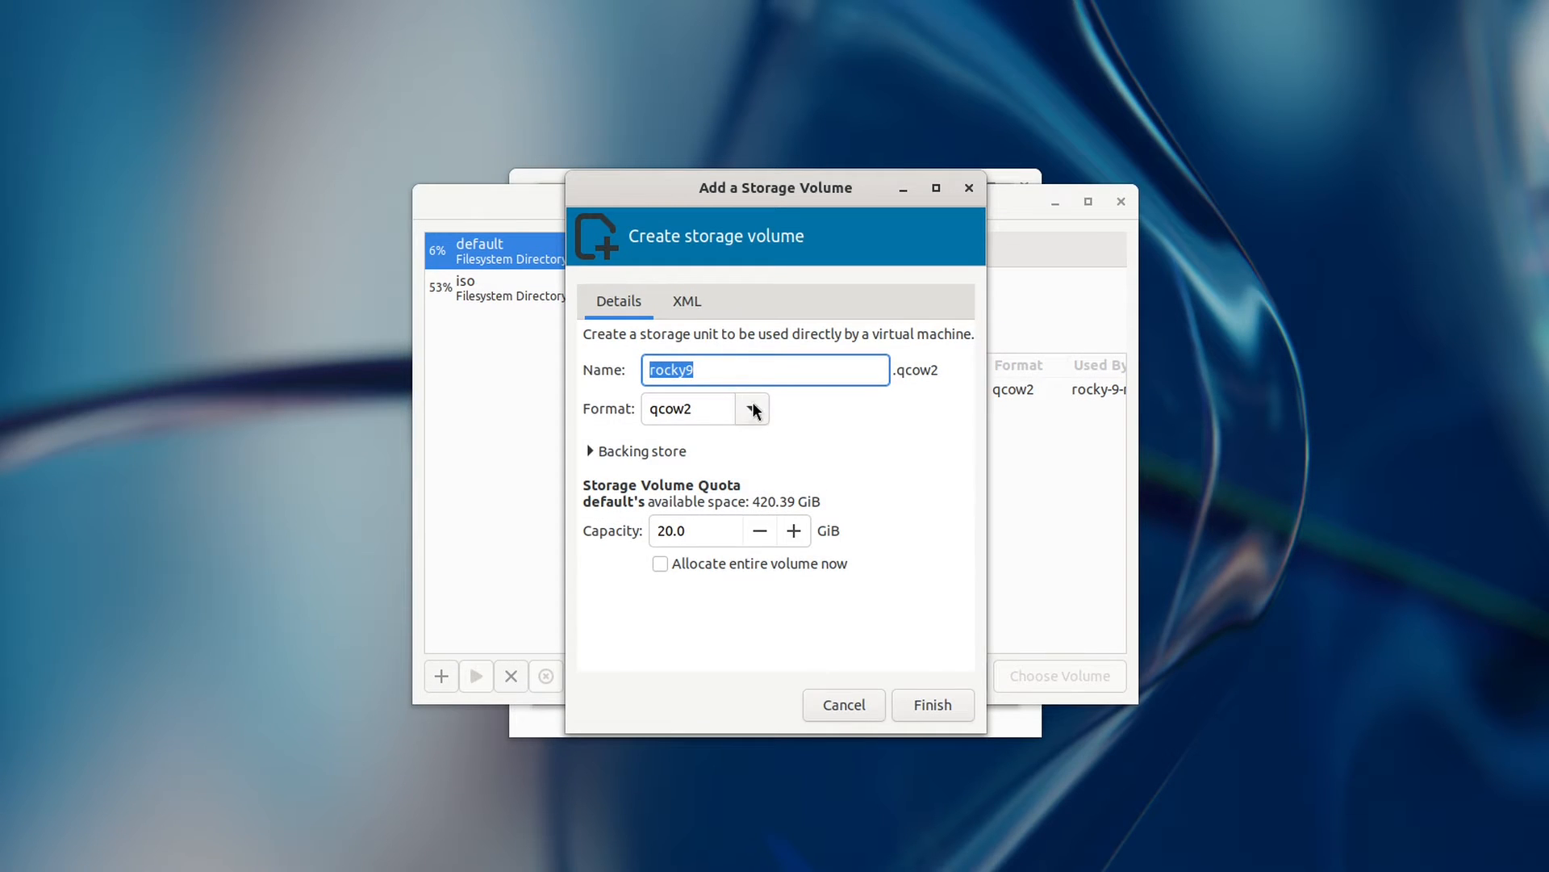
pyautogui.click(754, 410)
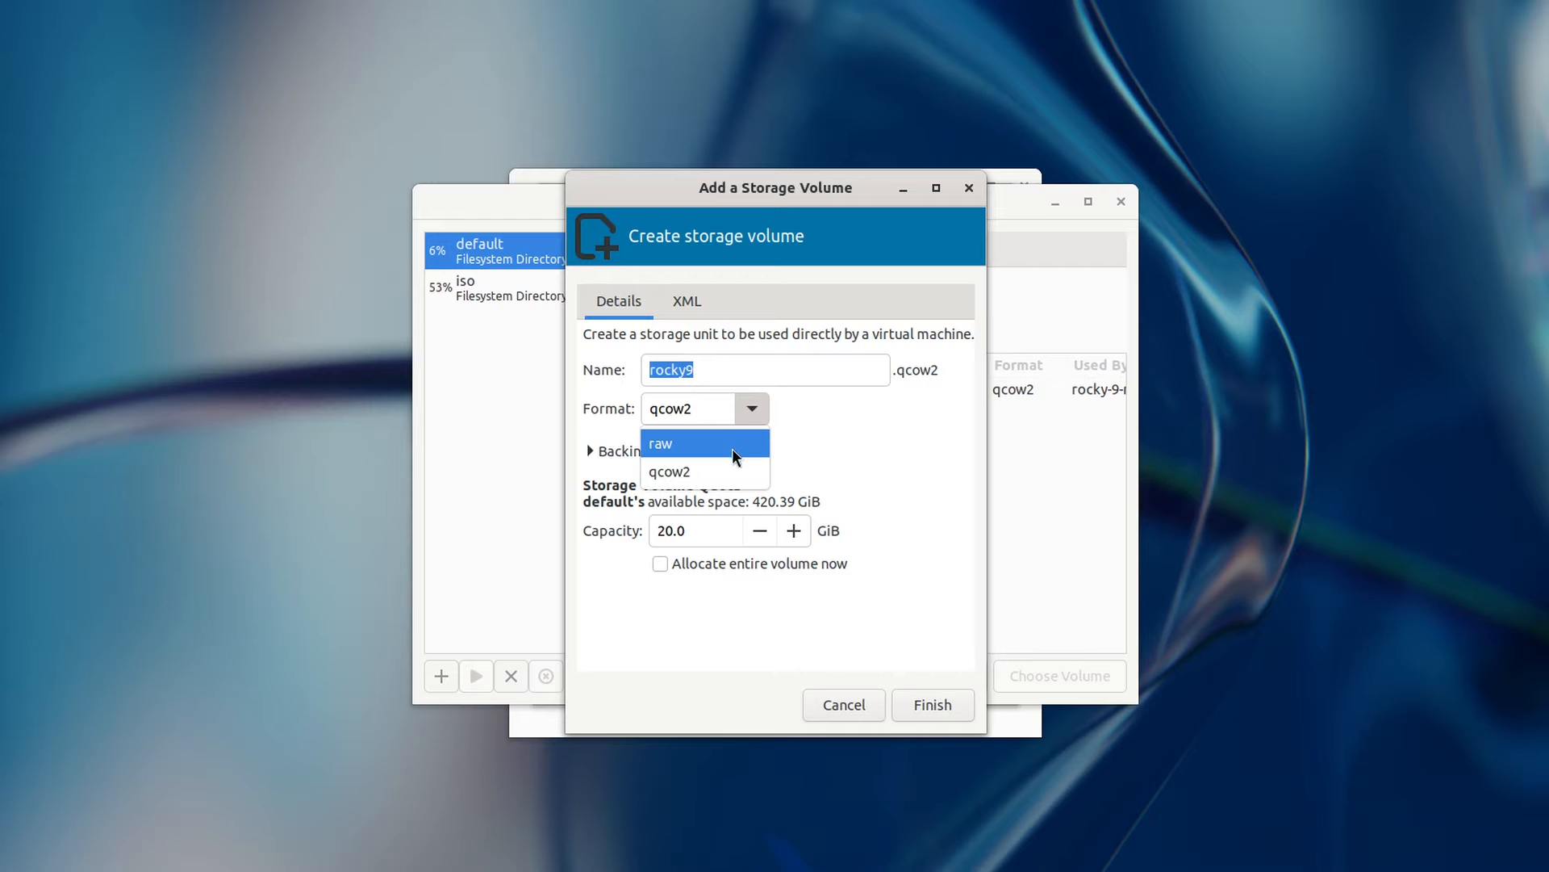
pyautogui.click(876, 456)
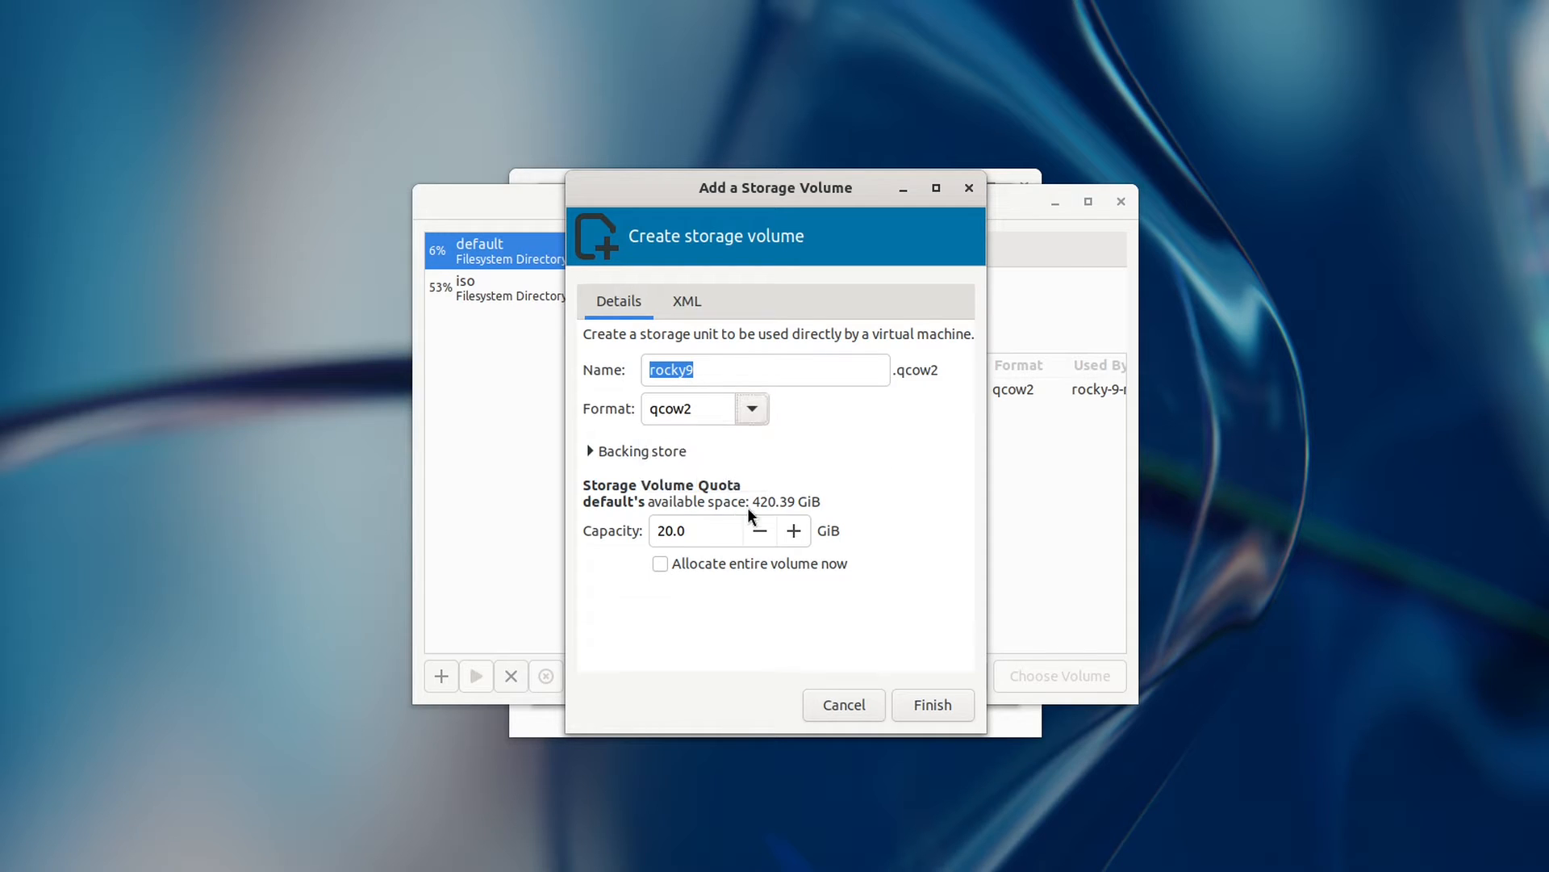
pyautogui.doubleClick(657, 530)
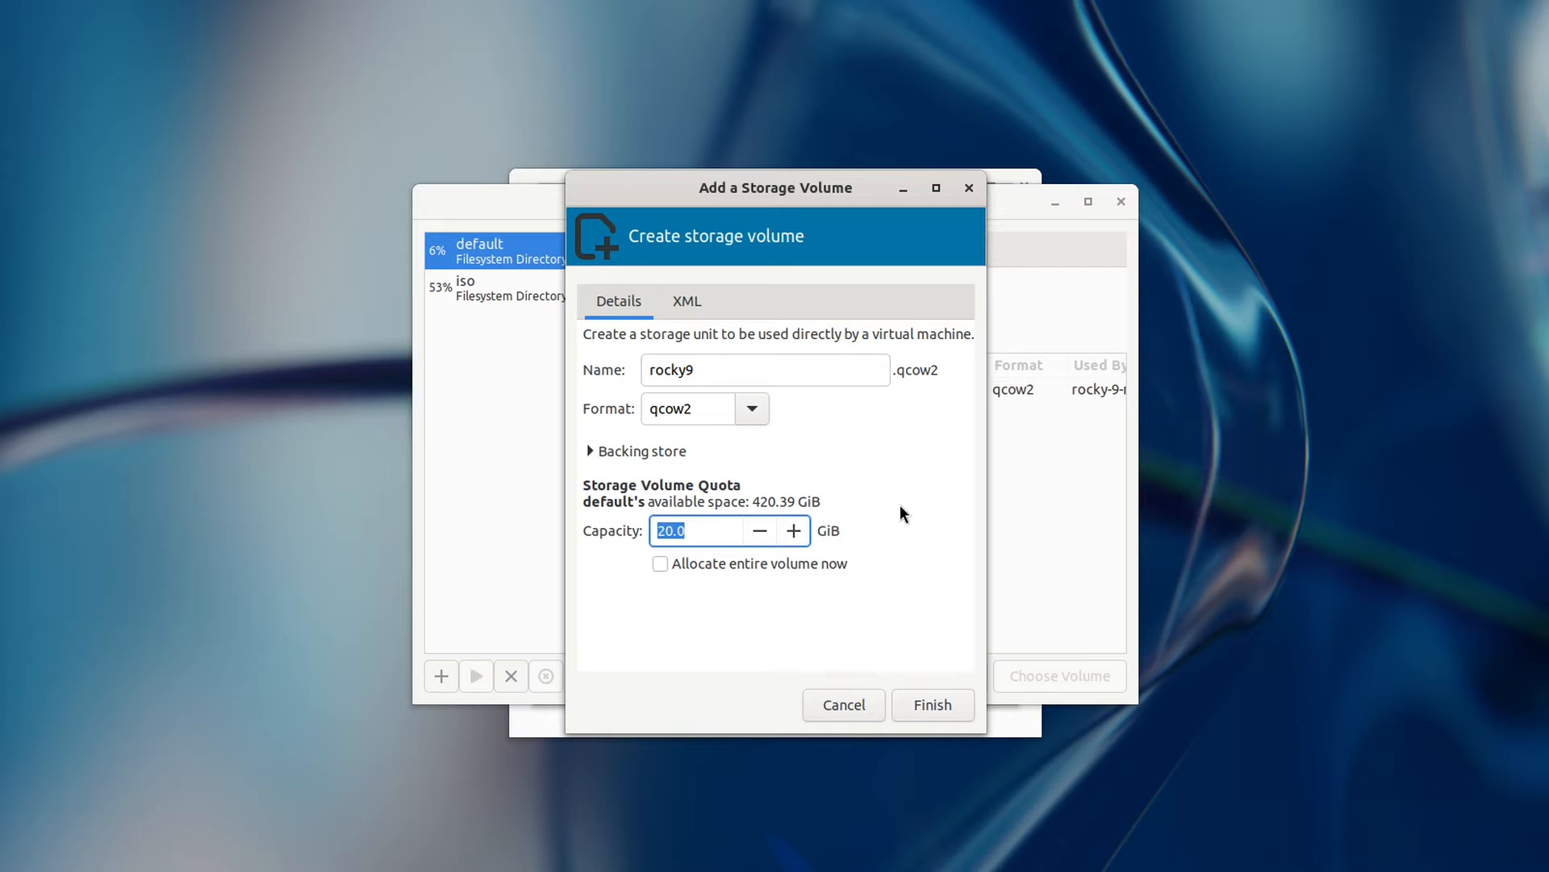
pyautogui.click(843, 707)
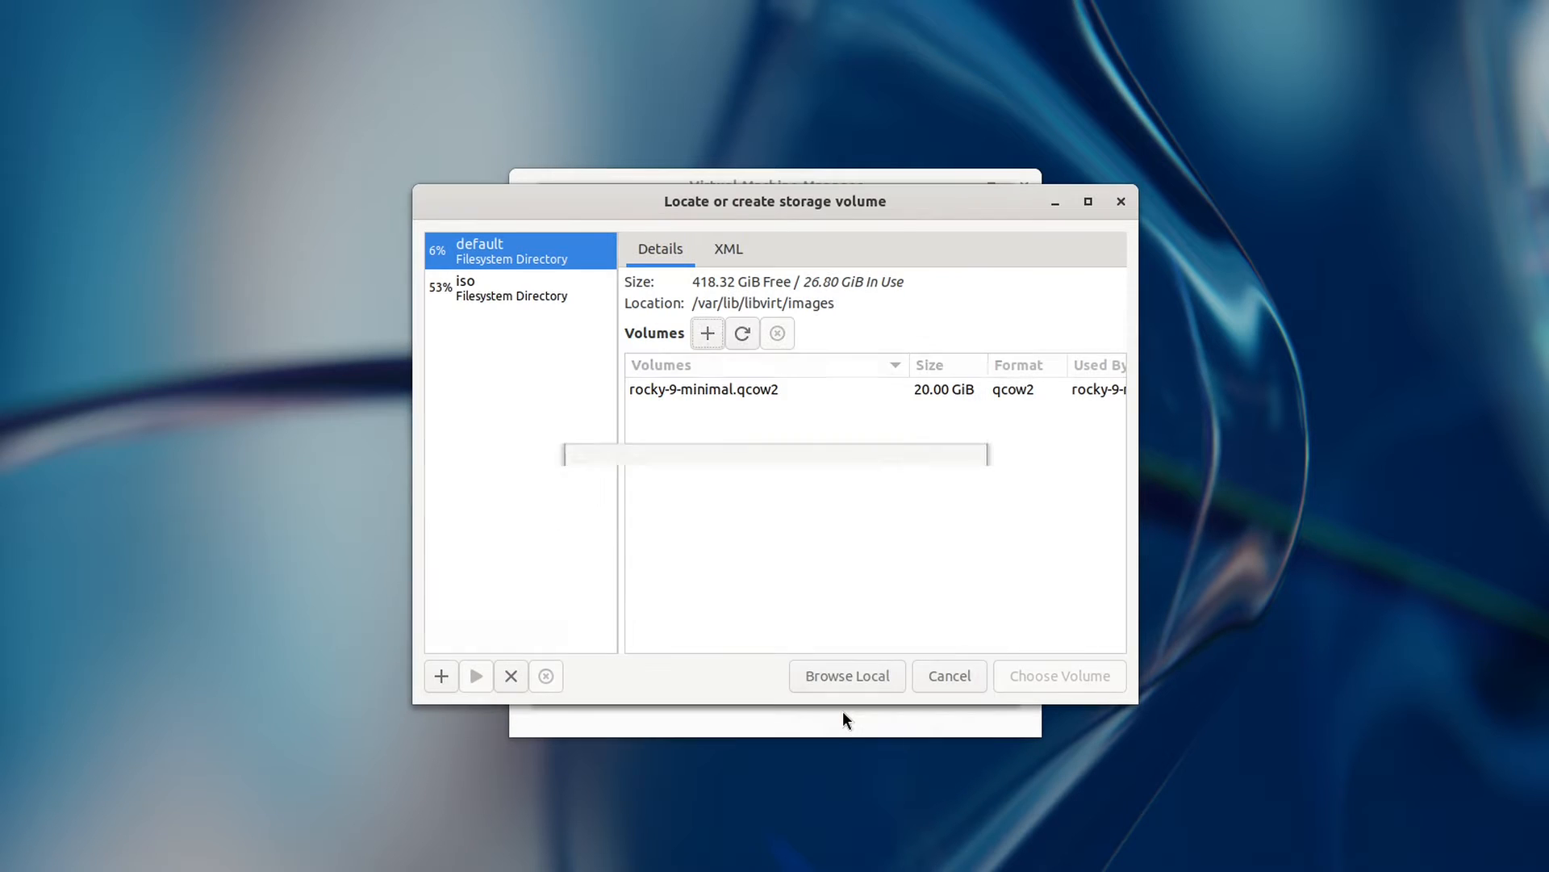
pyautogui.click(434, 683)
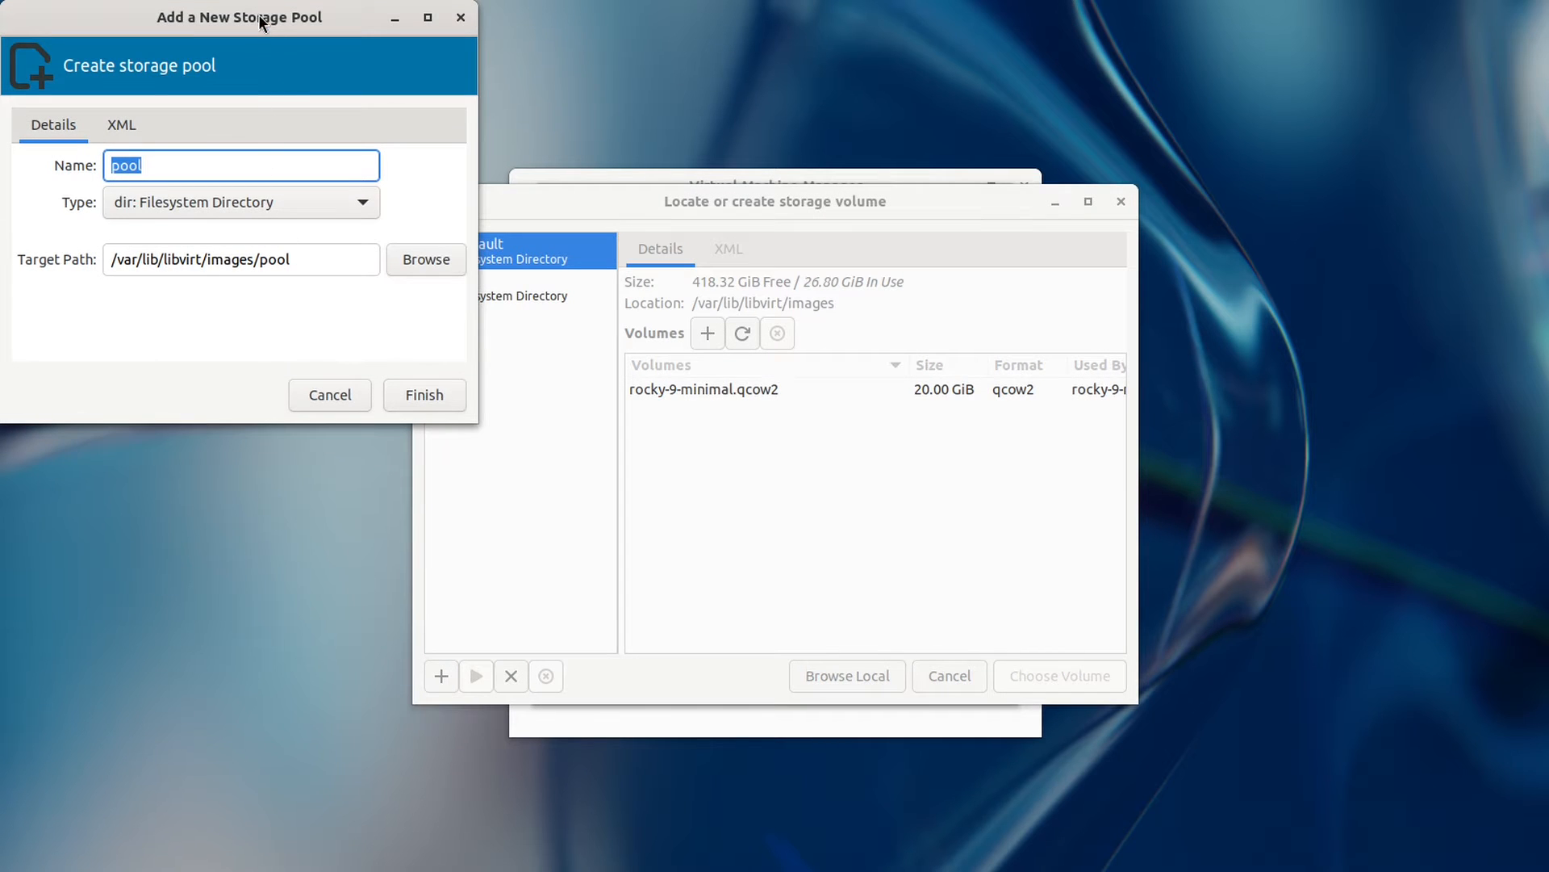
pyautogui.moveTo(258, 15); pyautogui.dragTo(752, 299)
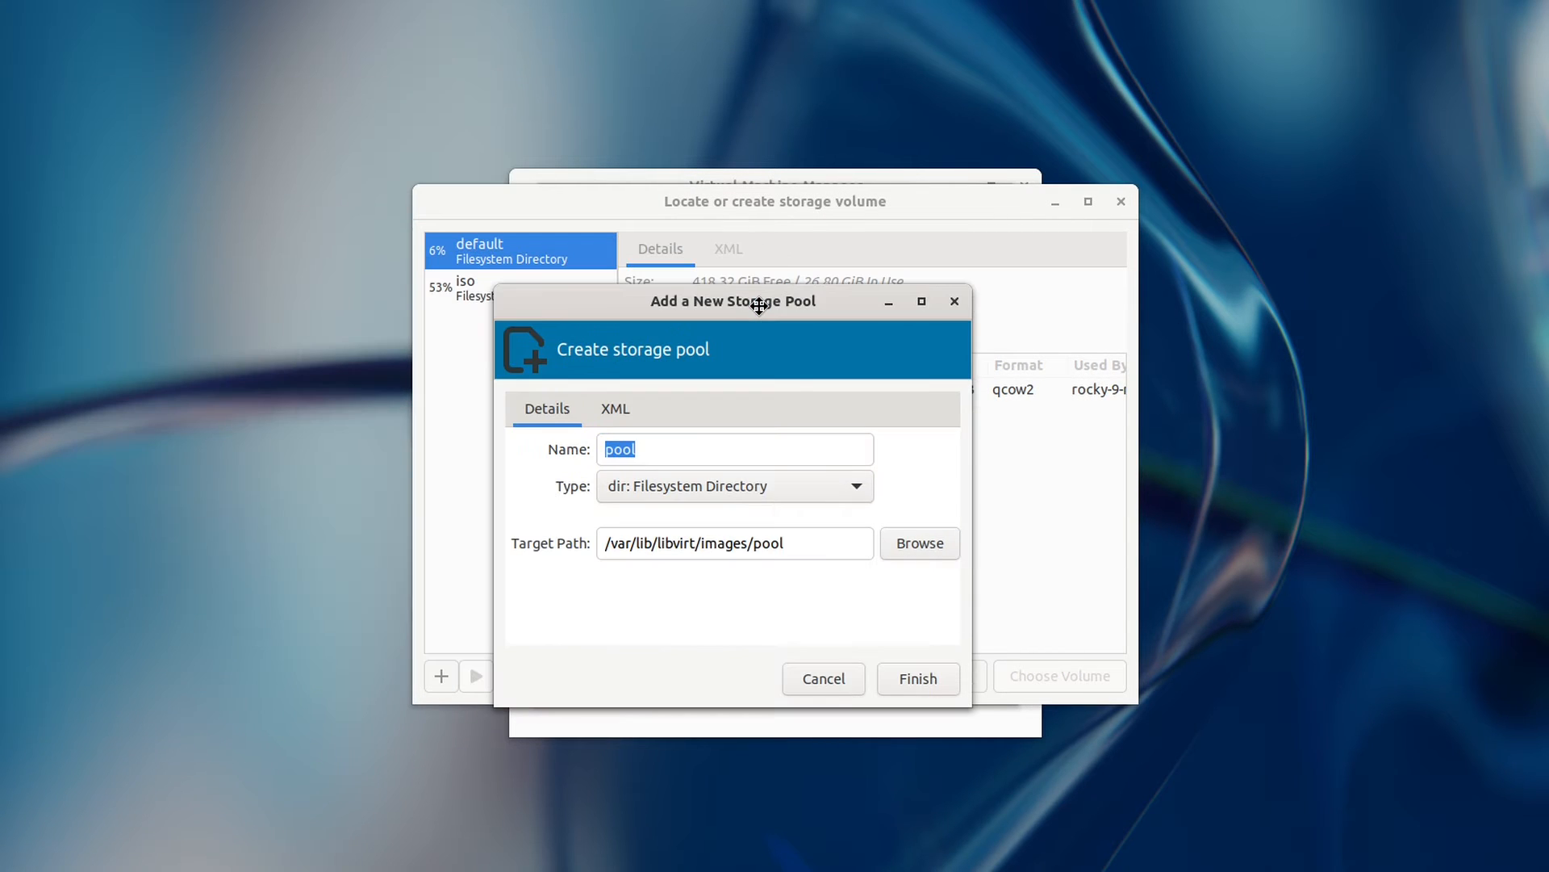
pyautogui.click(849, 489)
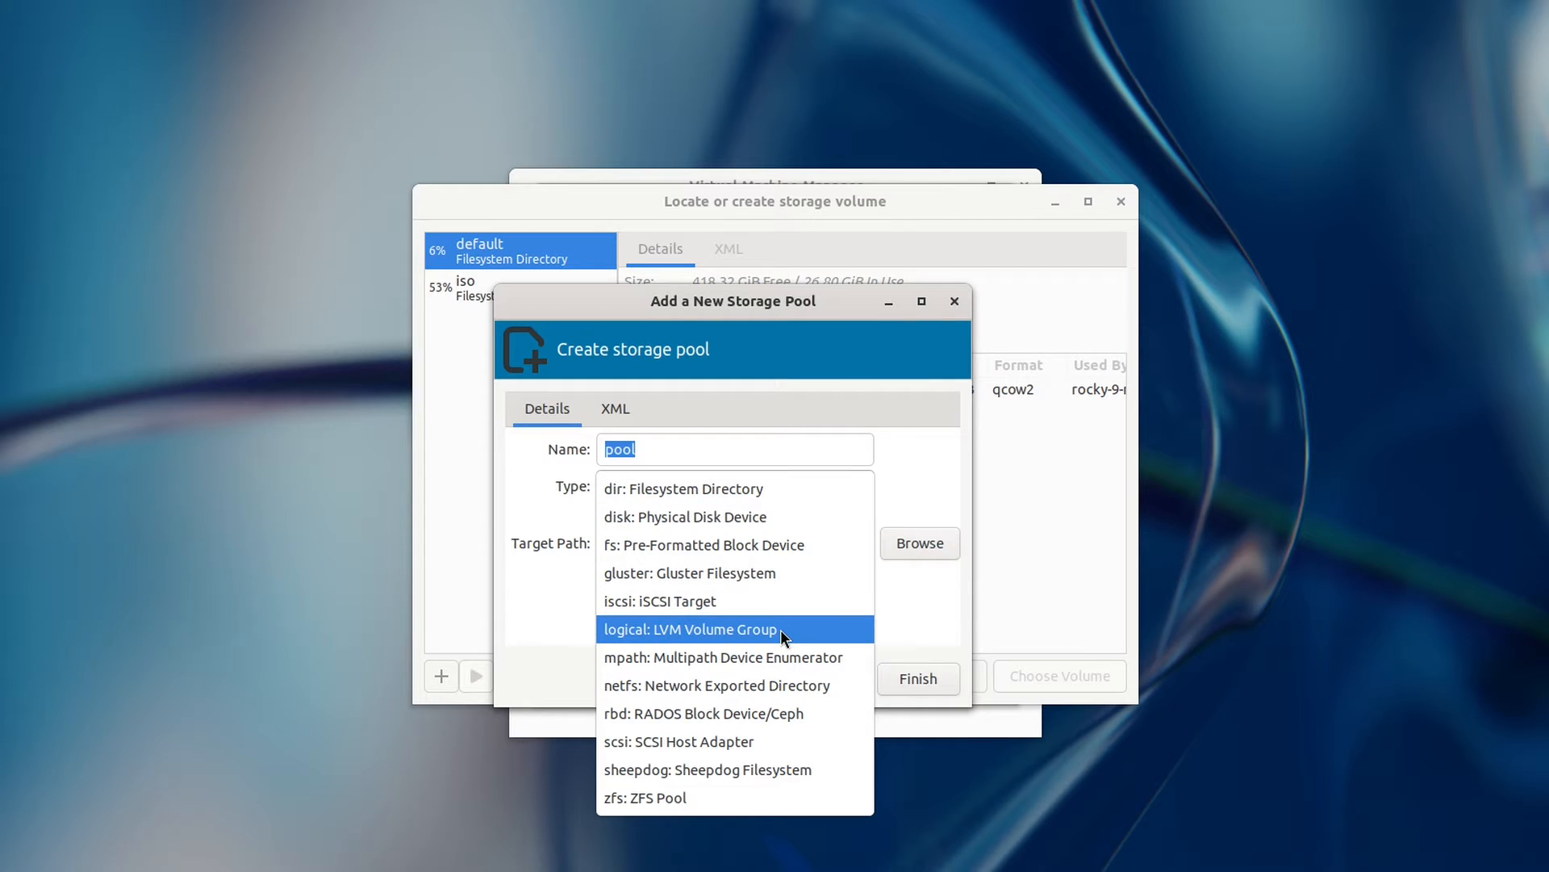
pyautogui.click(923, 602)
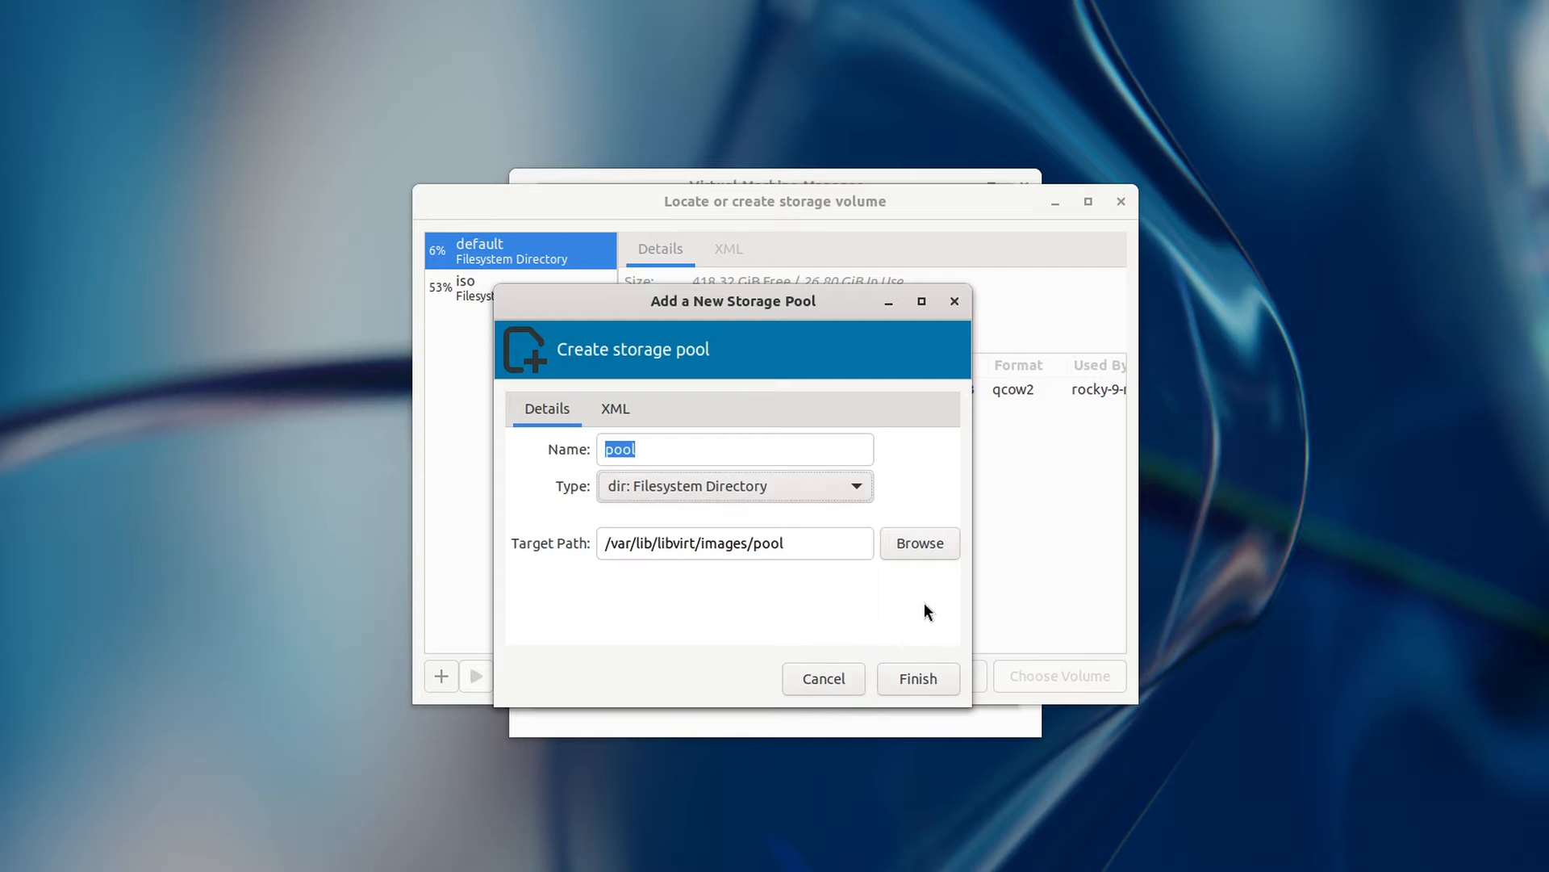
pyautogui.click(816, 679)
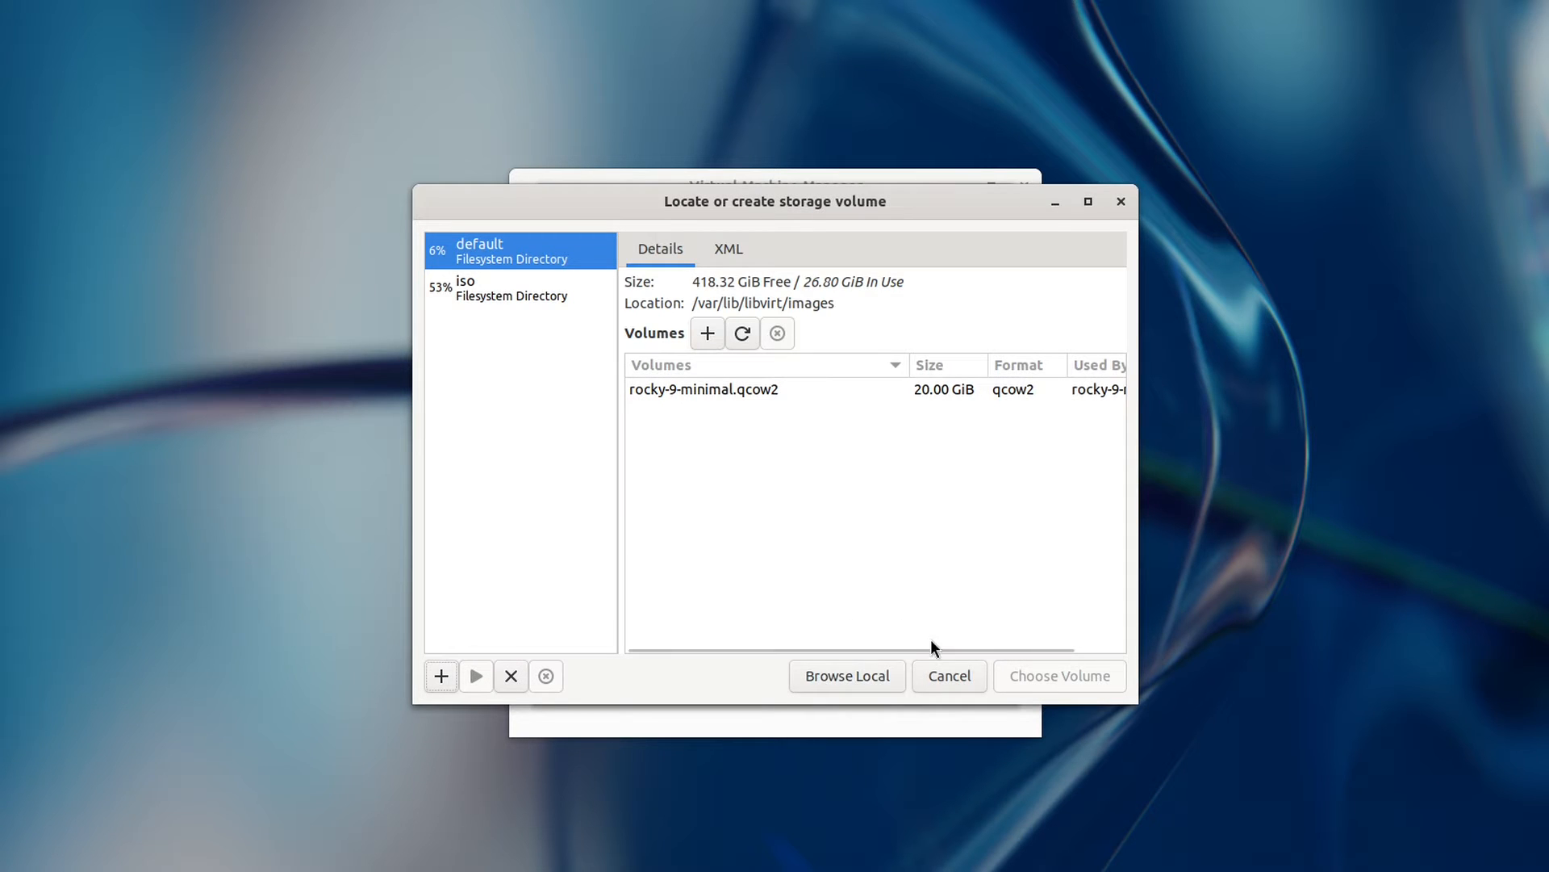
# Step: Cancel the storage volume browser and open a new Terminal window
pyautogui.click(941, 678)
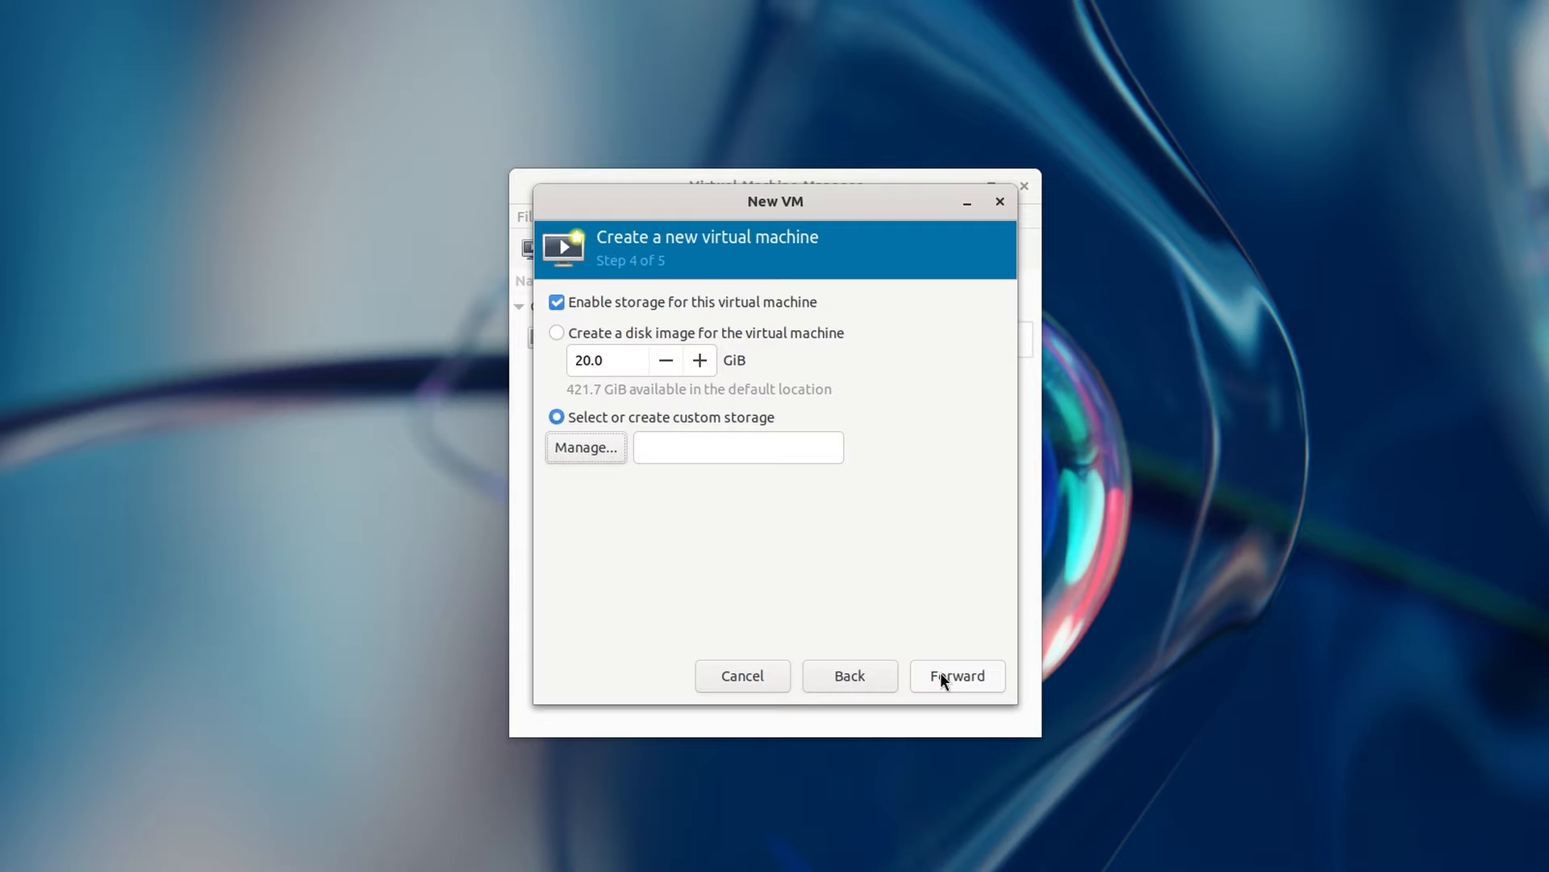
pyautogui.press('super')
pyautogui.click(736, 805)
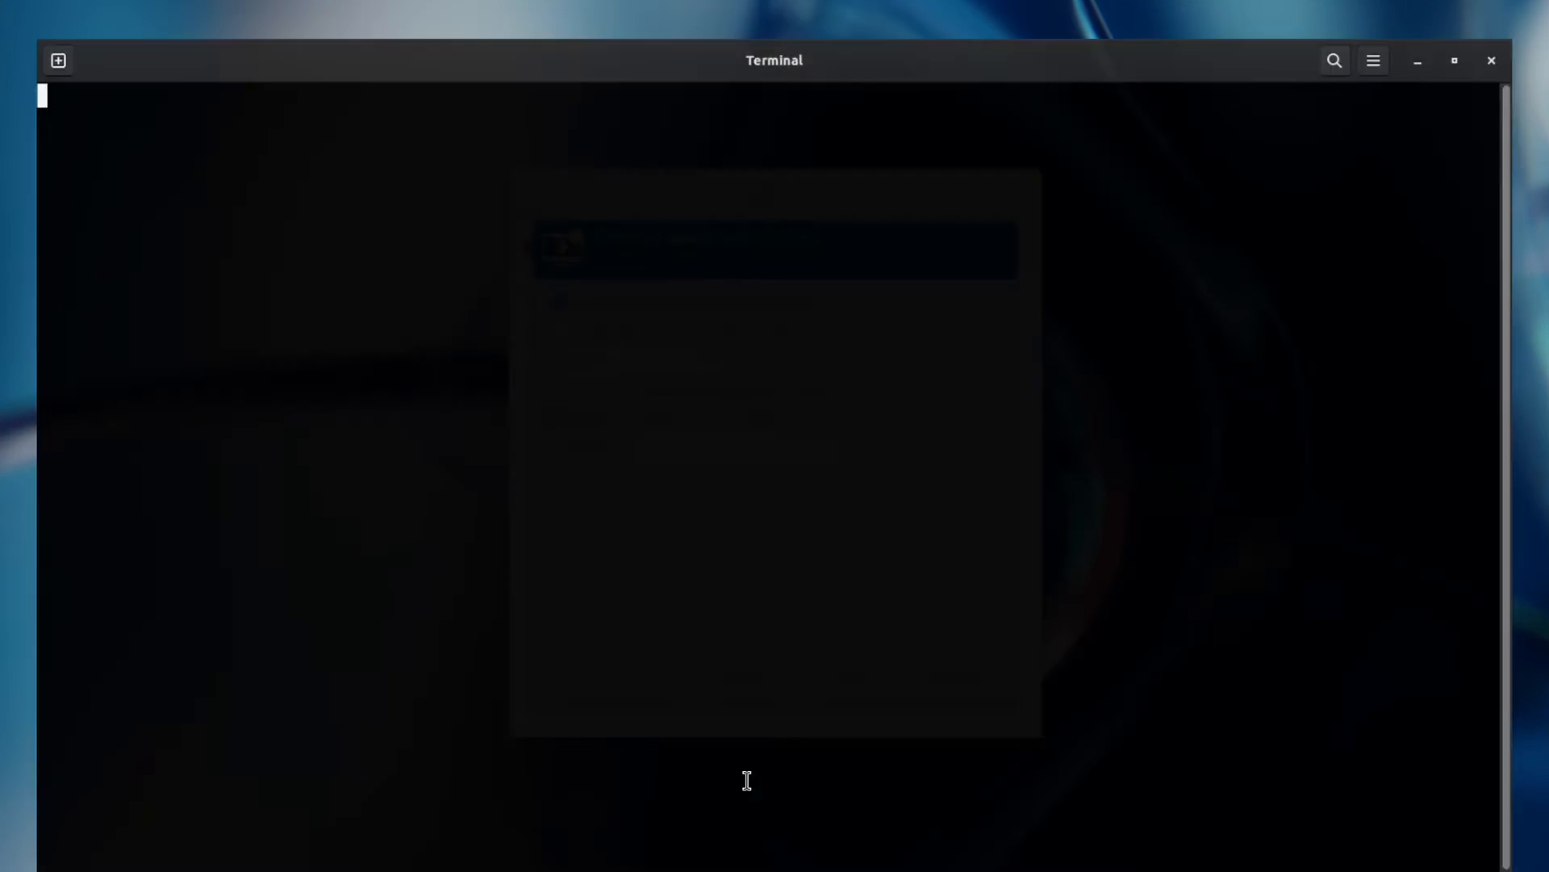
# Step: In /var/lib/libvirt/images, create test-disk.qcow2 as a 10G qcow2 with metadata preallocation and lazy refcounts
pyautogui.write('cd ')
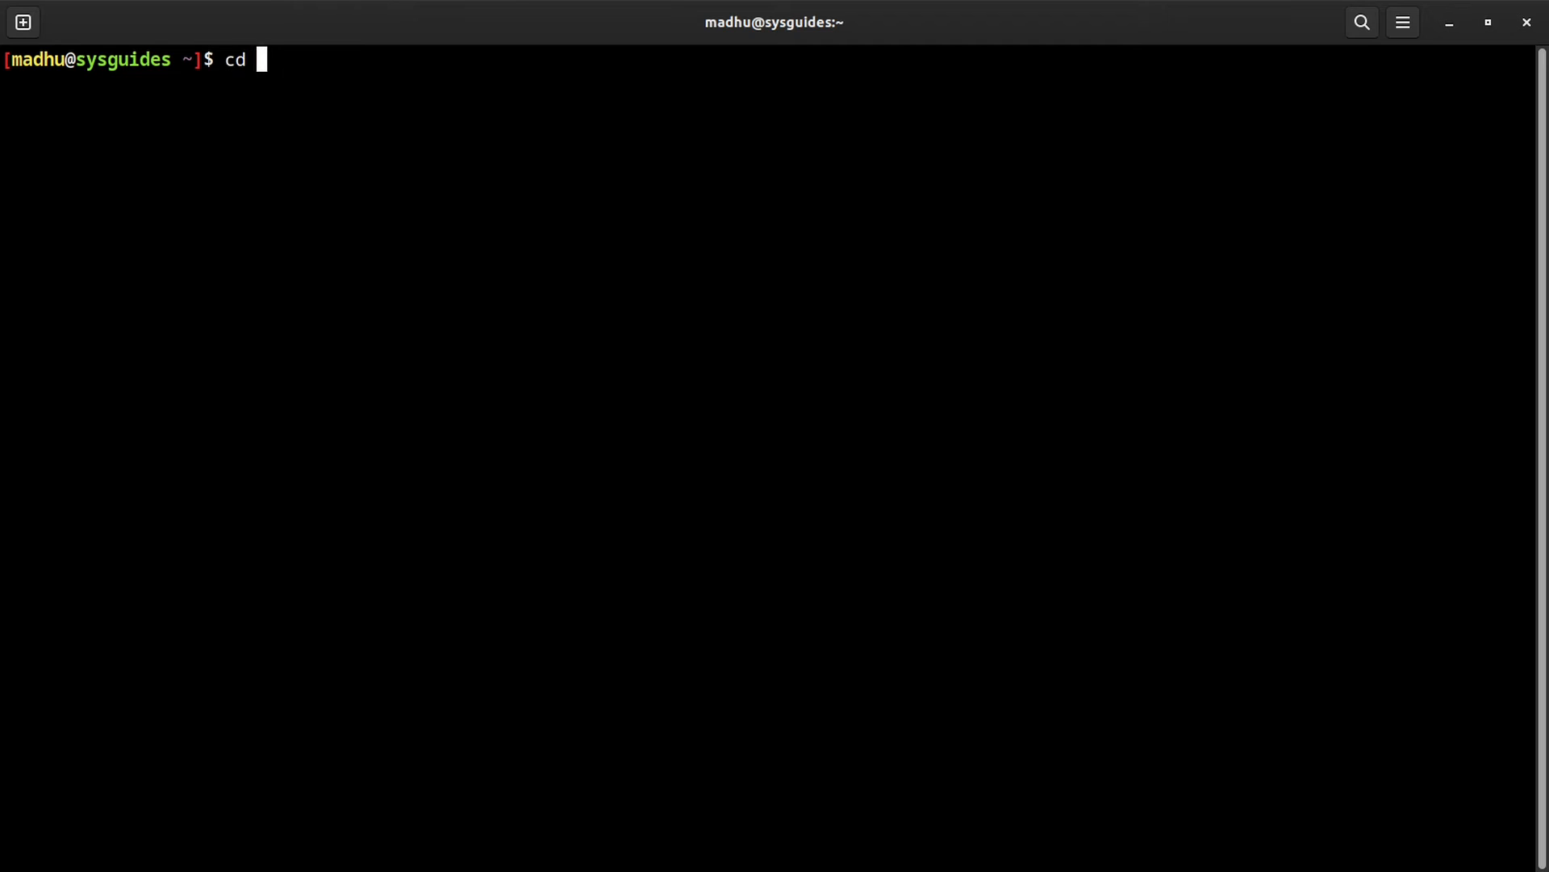
pyautogui.write('/var/lib/libvirt/images/')
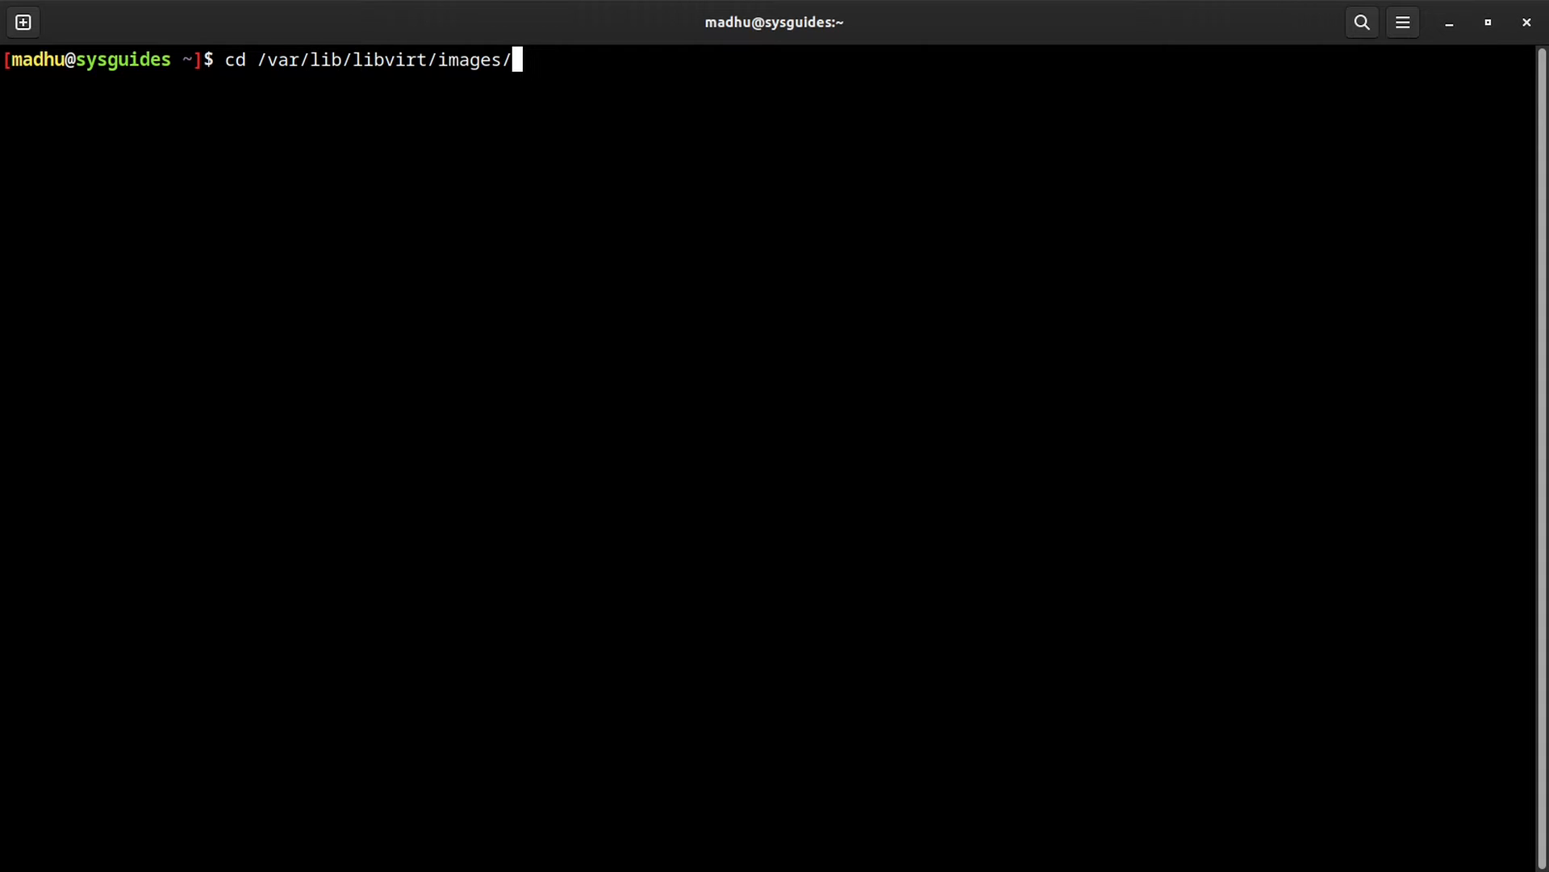
pyautogui.press('Return')
pyautogui.write('sudo')
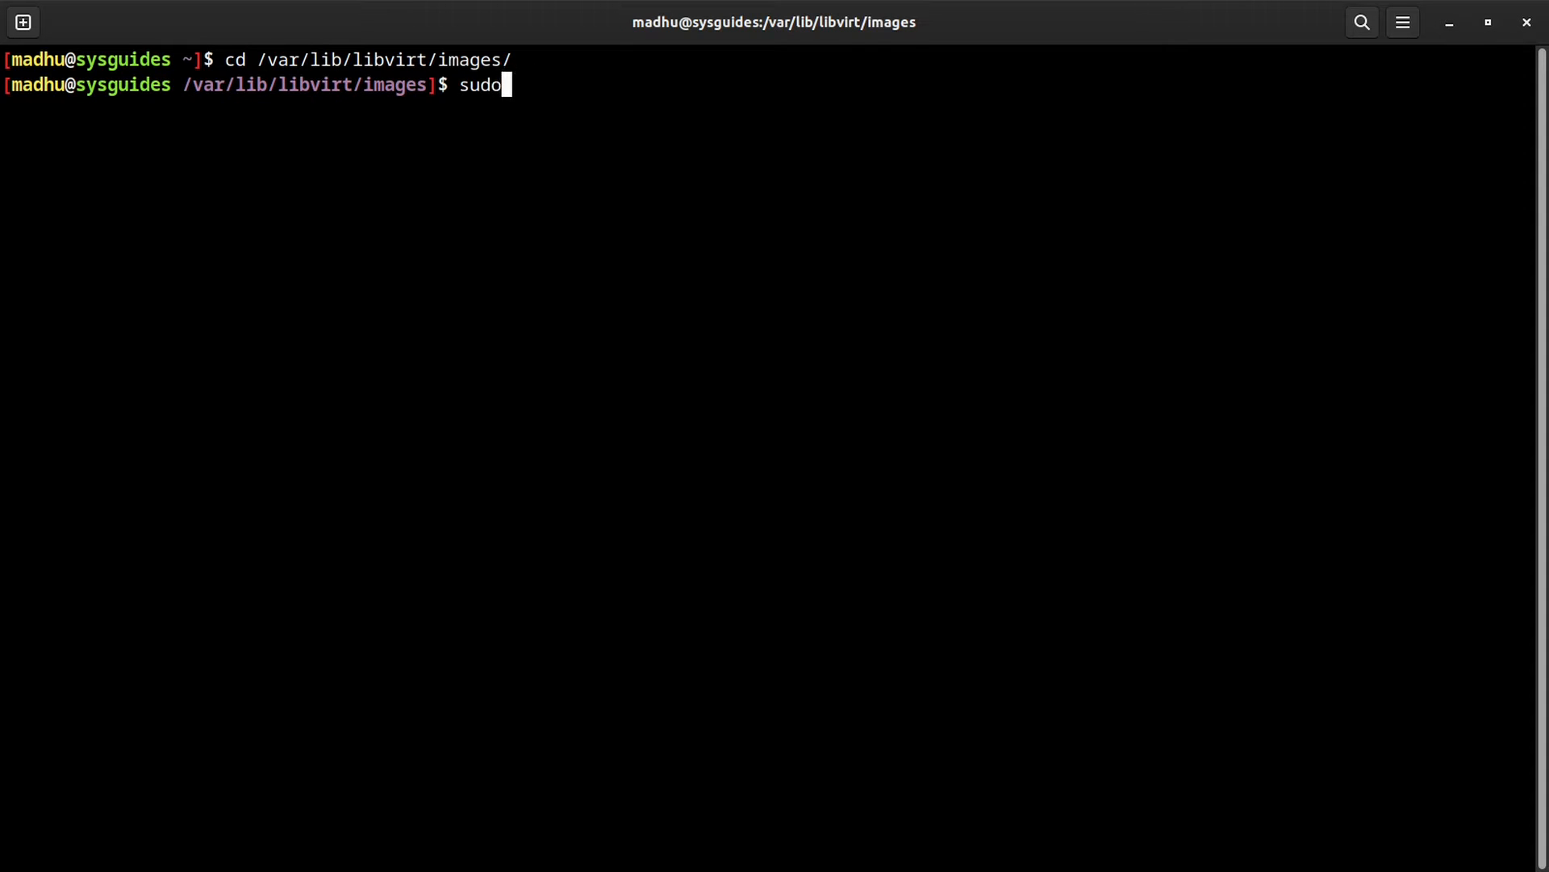
pyautogui.write(' qemu-img ')
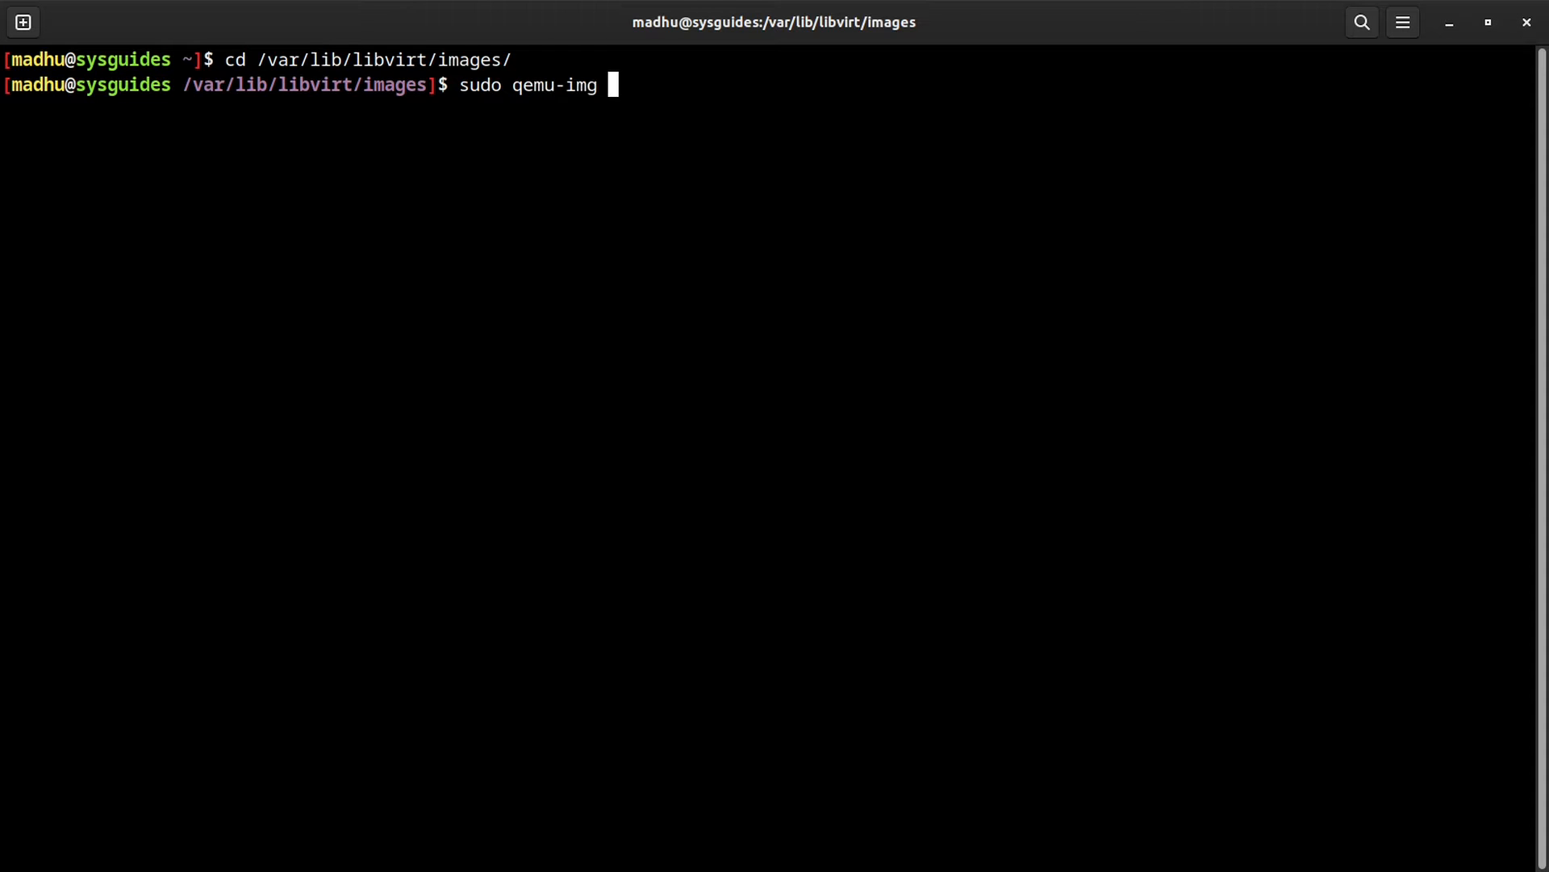
pyautogui.write('create -f qcow2 -o')
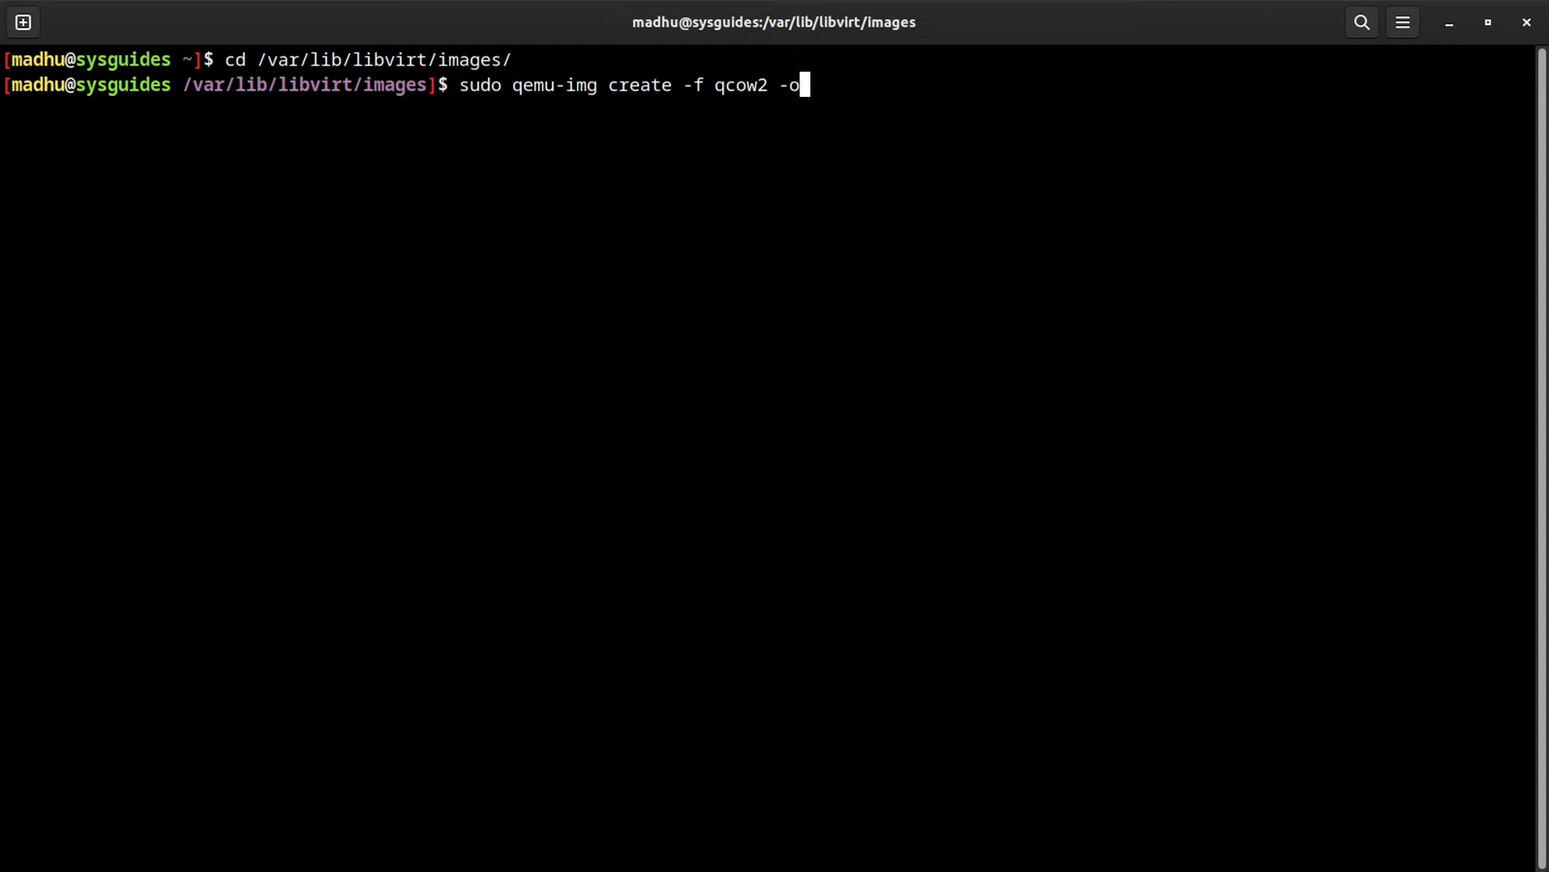
pyautogui.write(' preallocation')
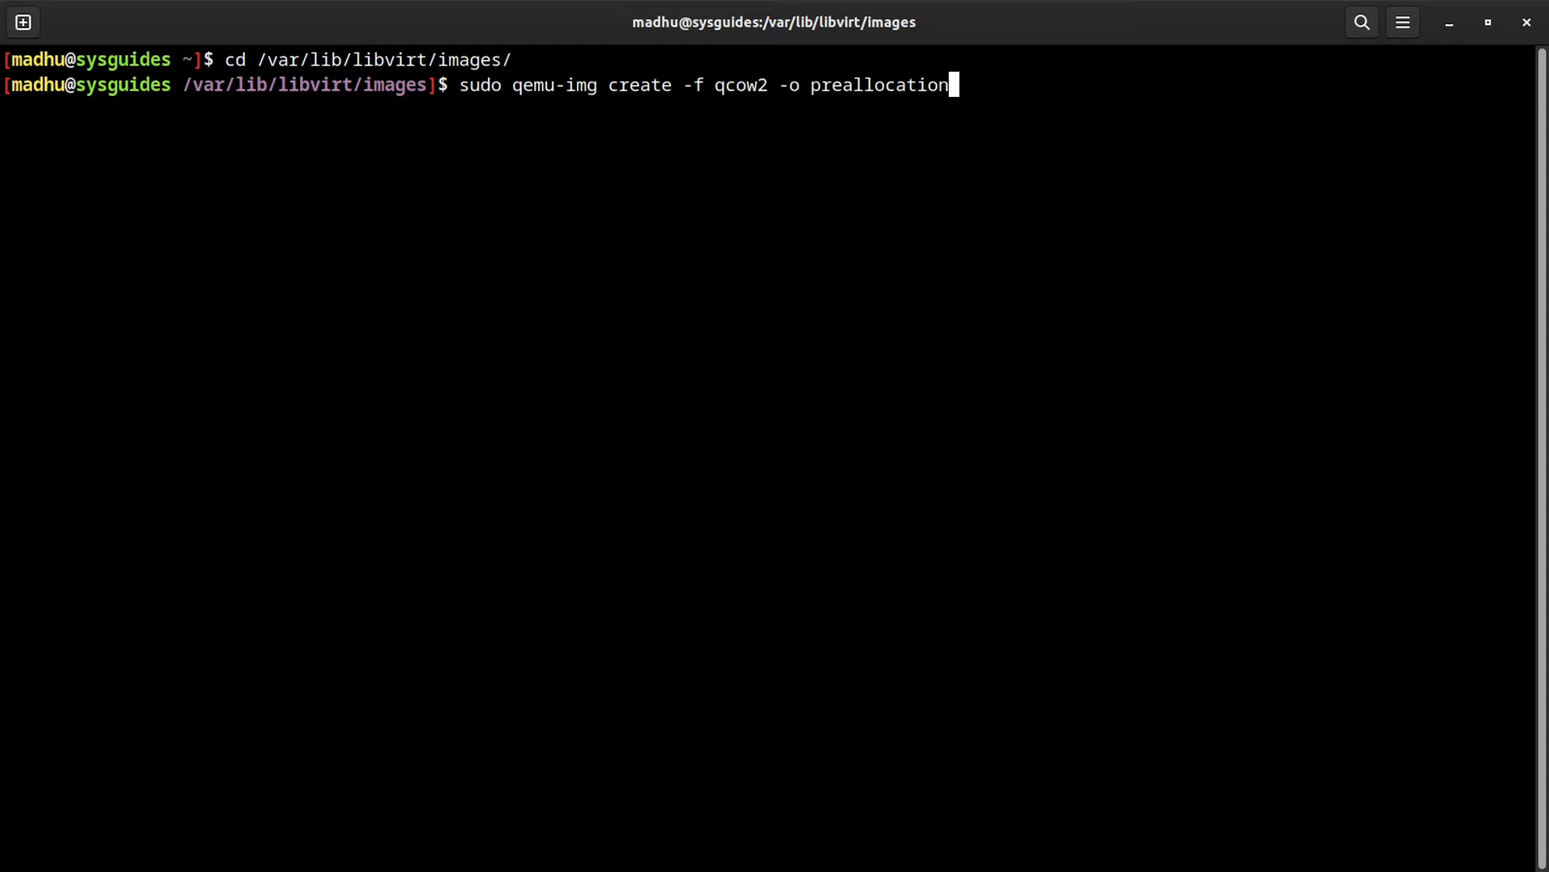
pyautogui.write('=metadata,')
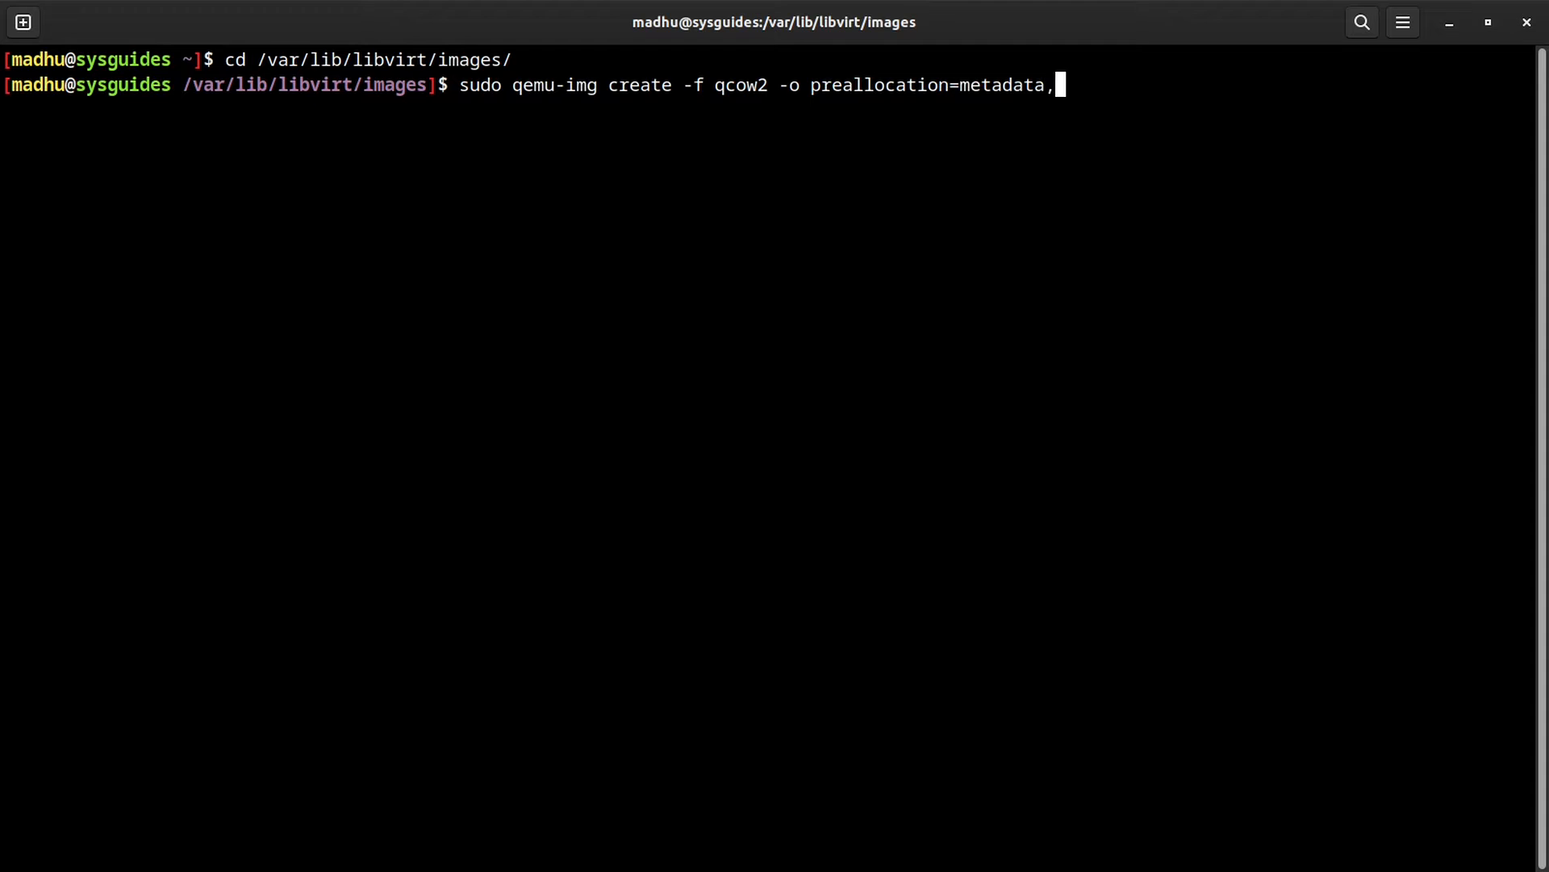
pyautogui.write('lazy_refcounts=o')
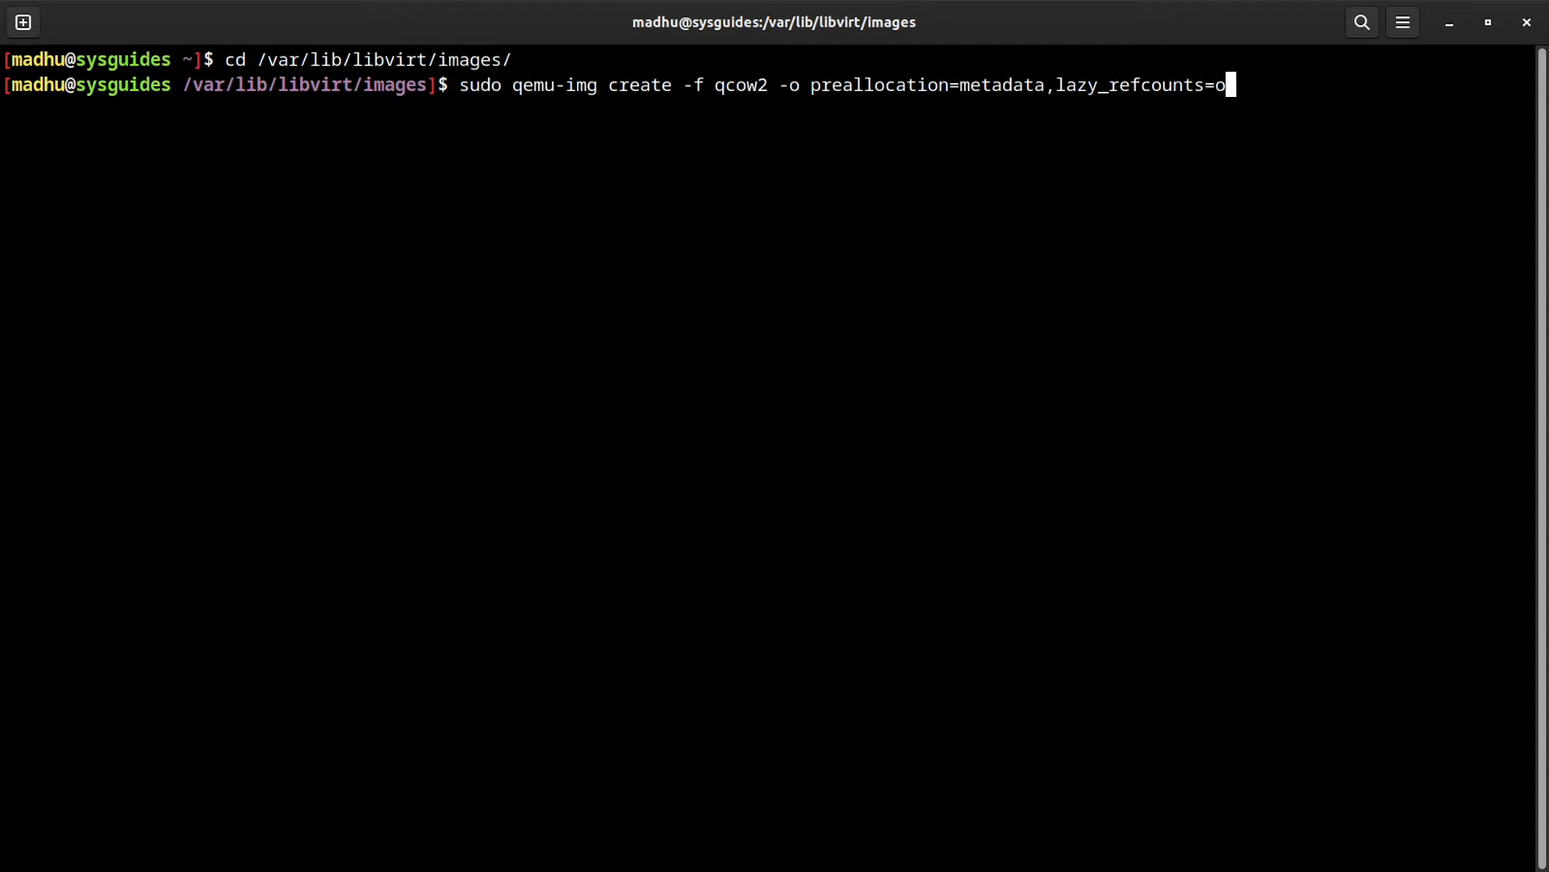
pyautogui.write('n test-di')
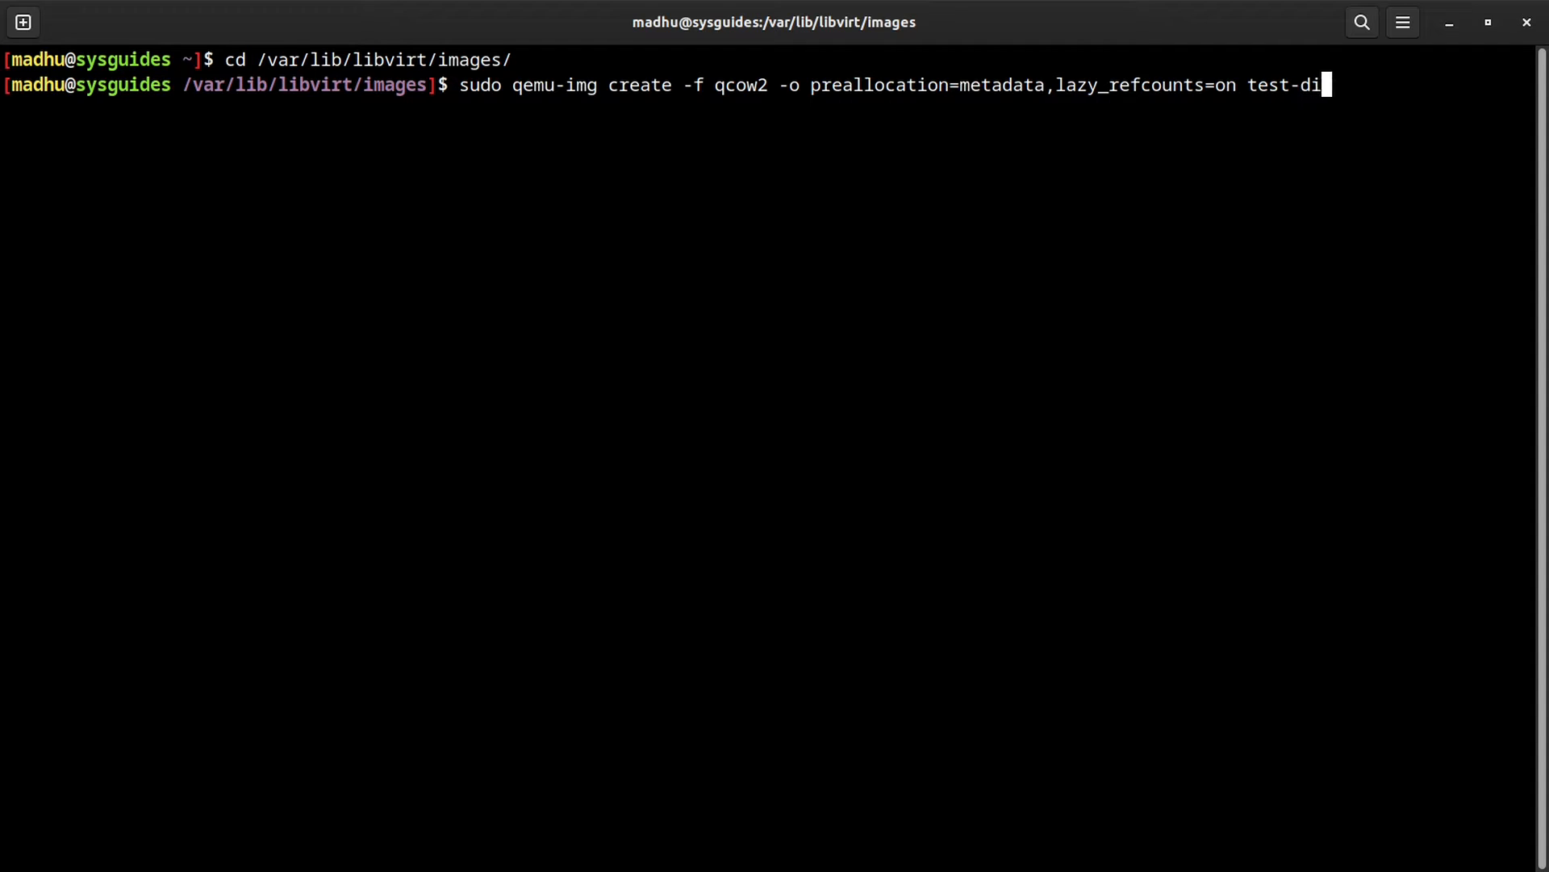
pyautogui.write('sk.qcow2 10')
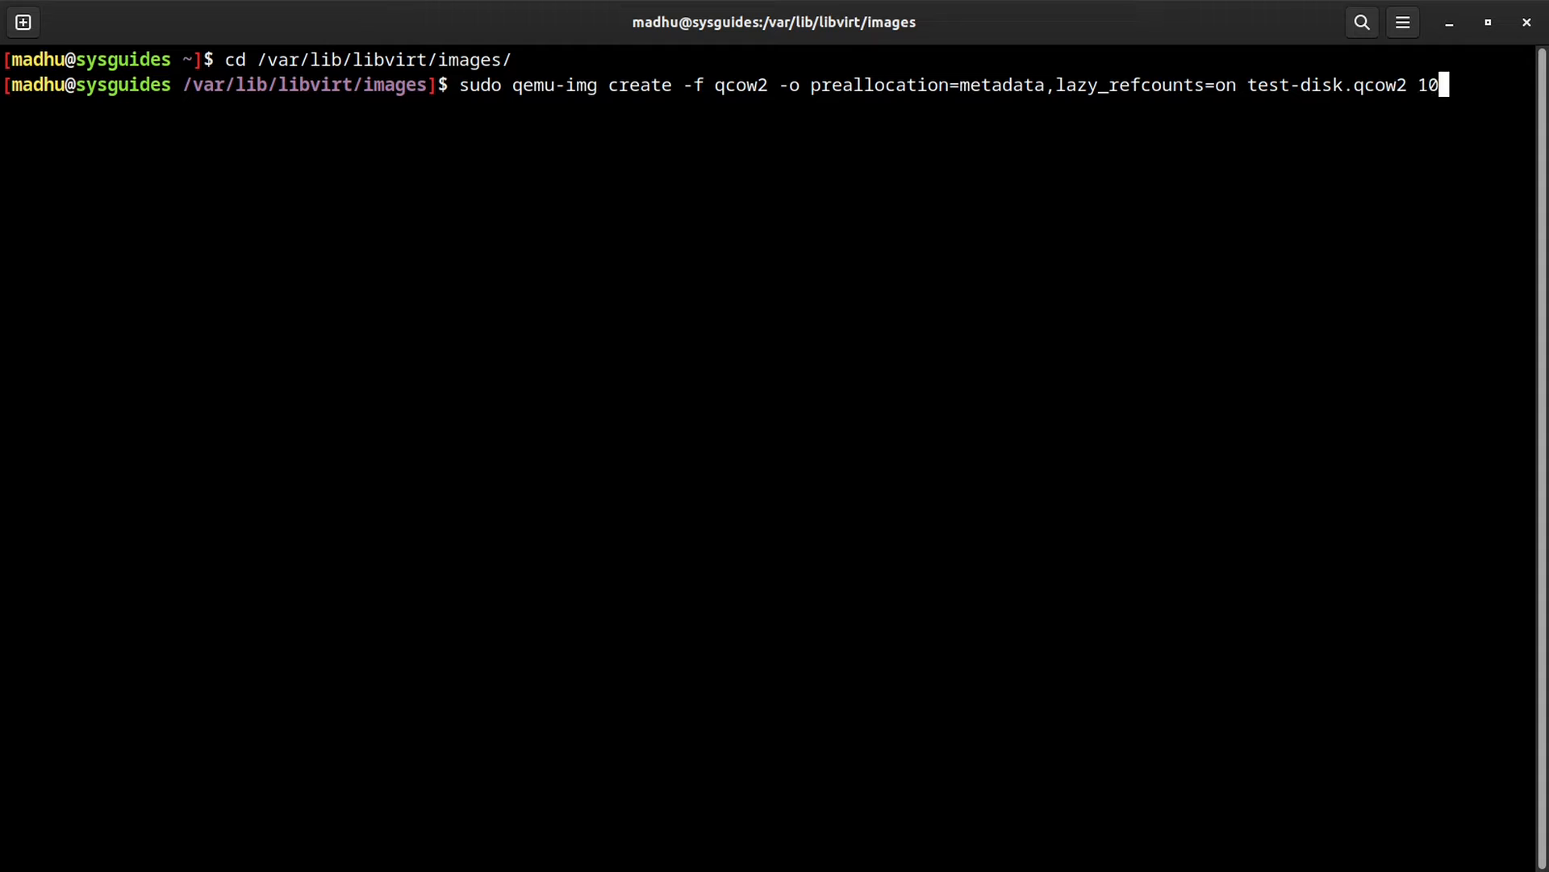
pyautogui.write('G')
pyautogui.press('Return')
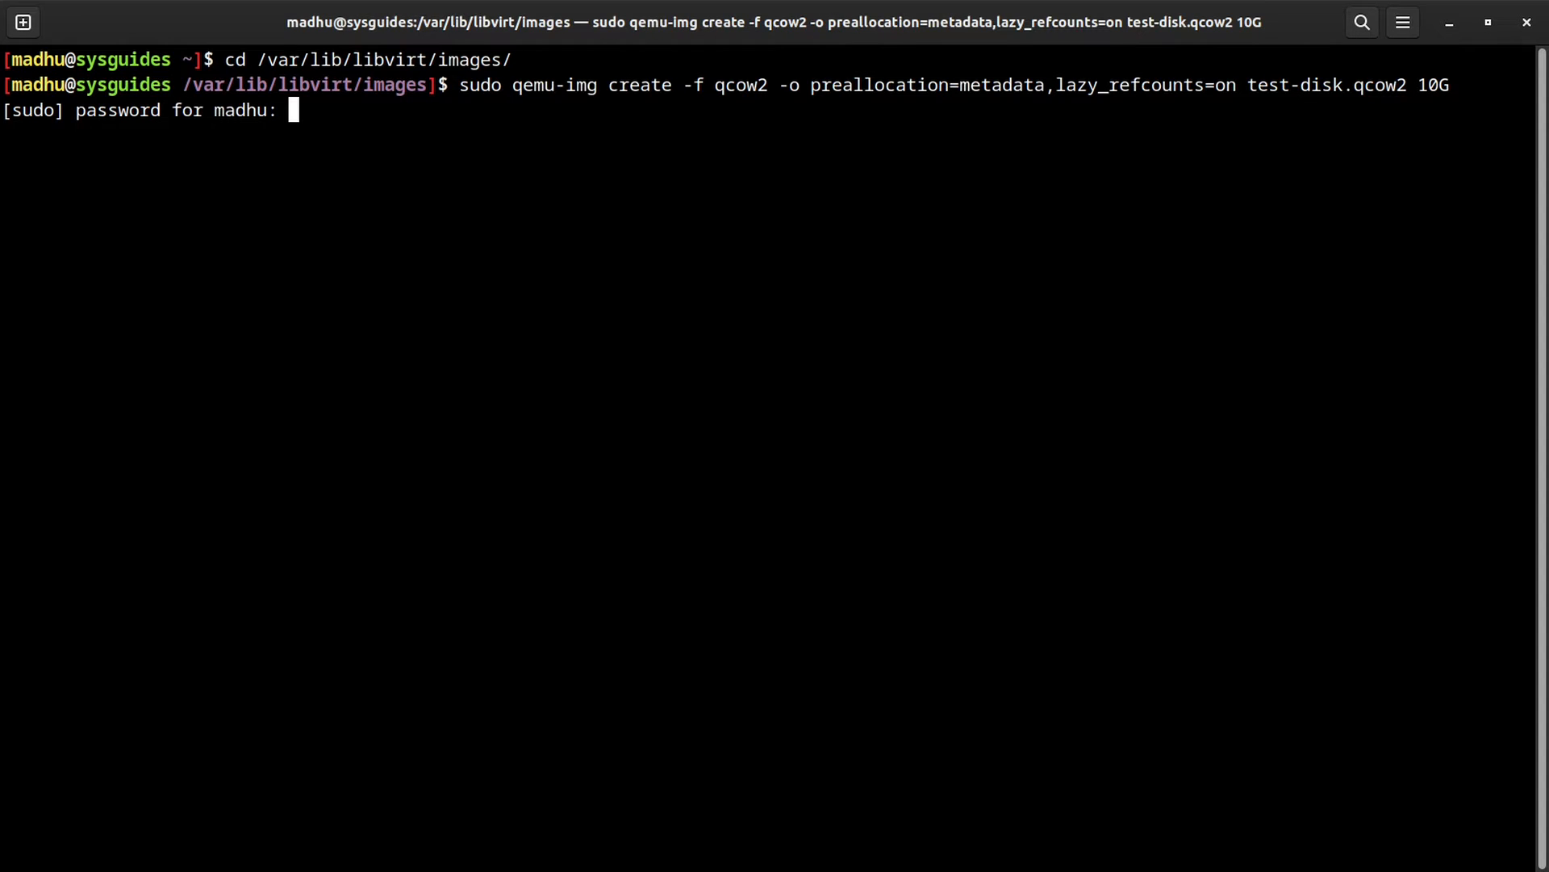
pyautogui.press('Return')
# Step: List the images folder with ll to confirm test-disk.qcow2, then return to Virtual Machine Manager
pyautogui.write('ll')
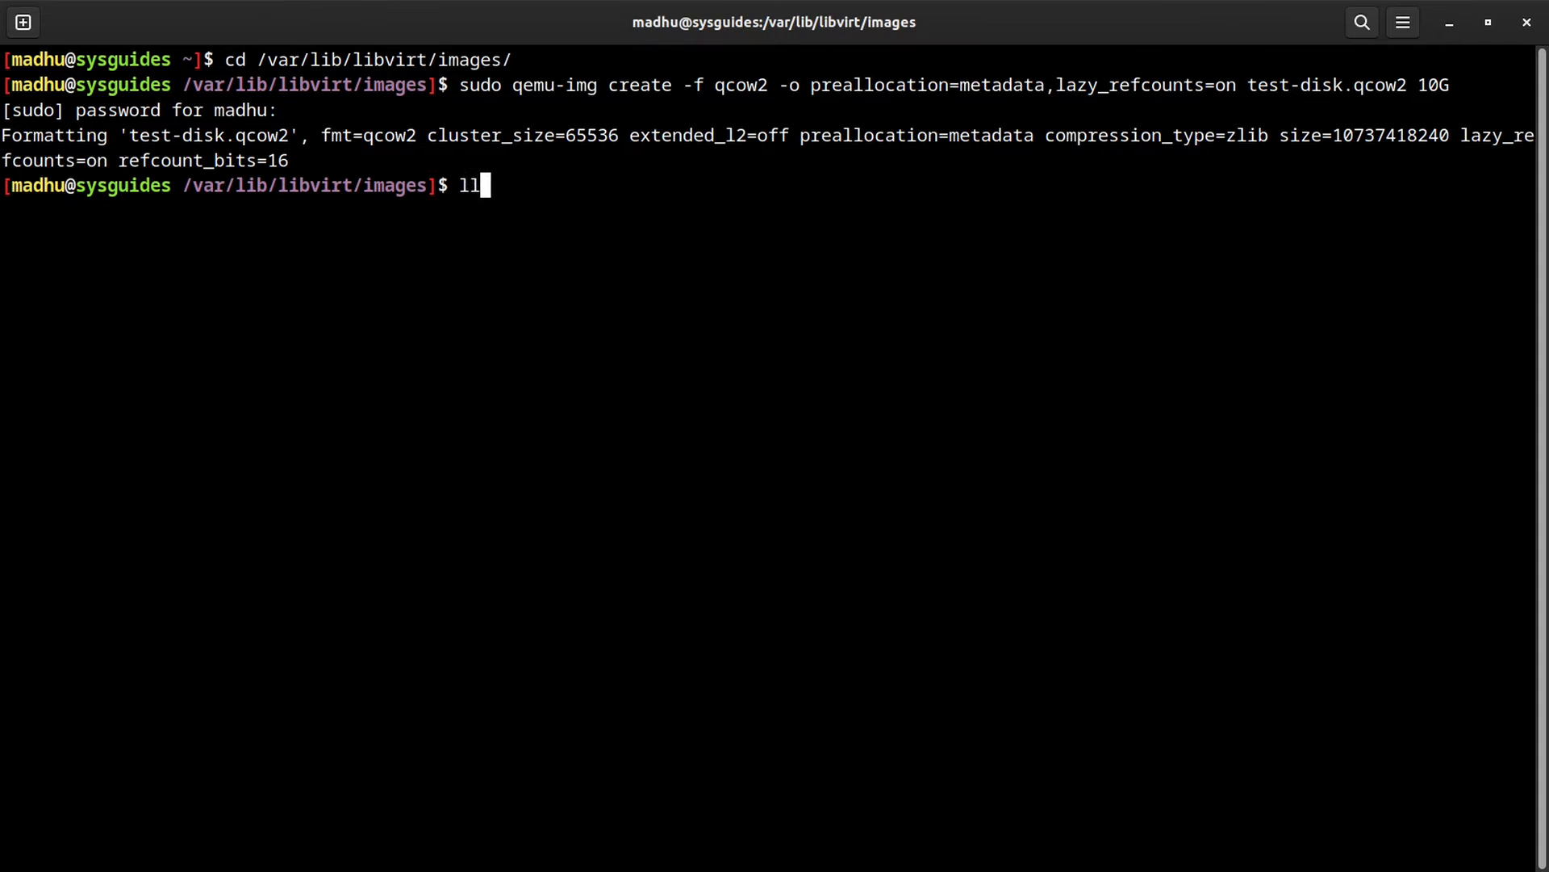
pyautogui.press('Return')
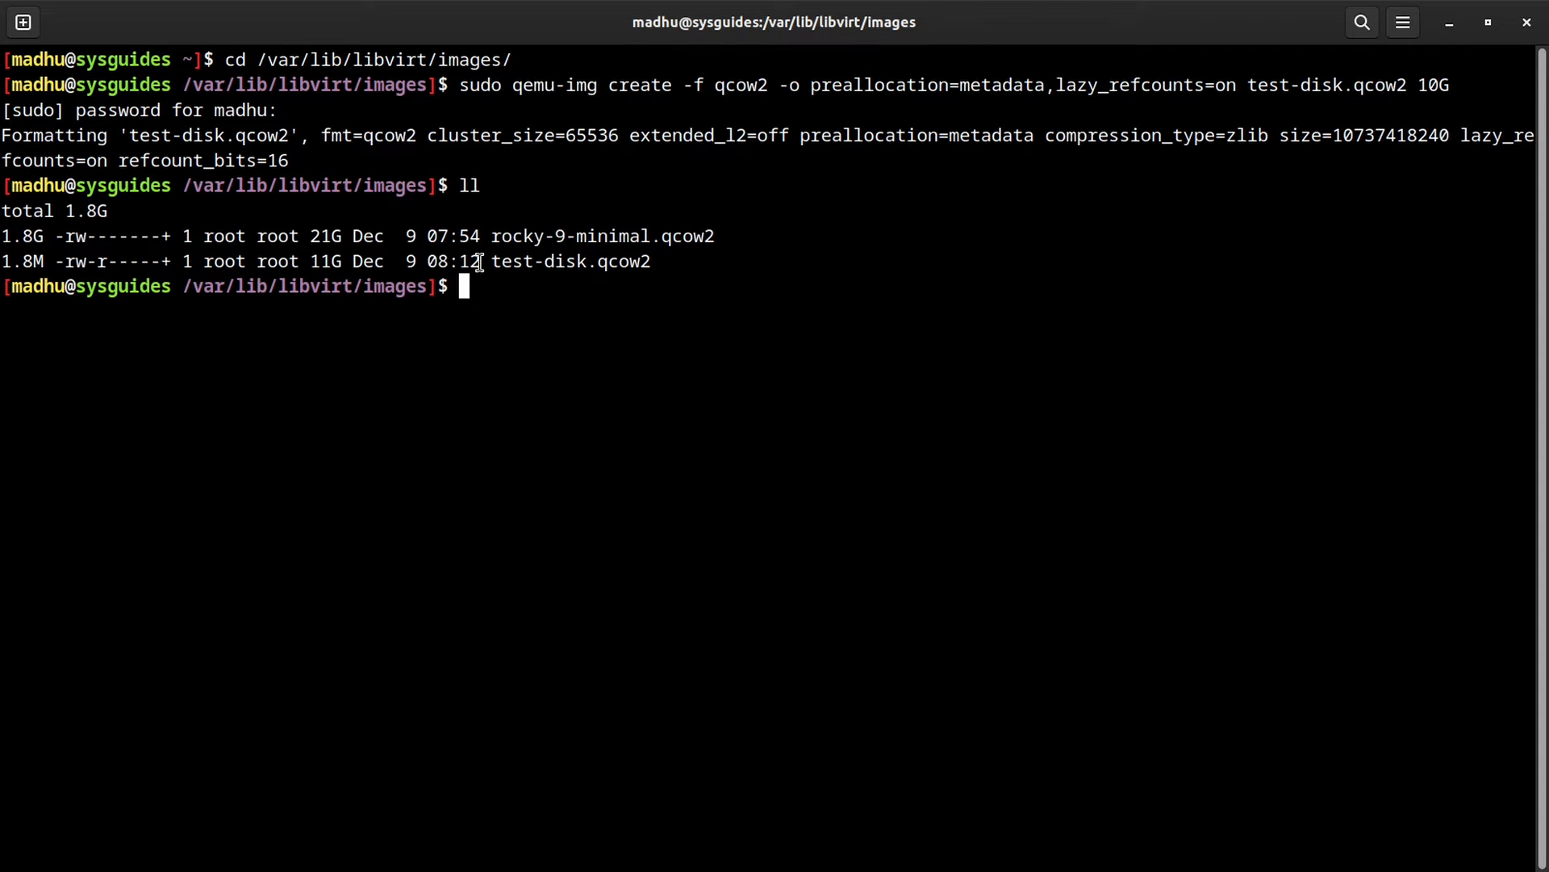
pyautogui.moveTo(489, 261); pyautogui.dragTo(652, 262)
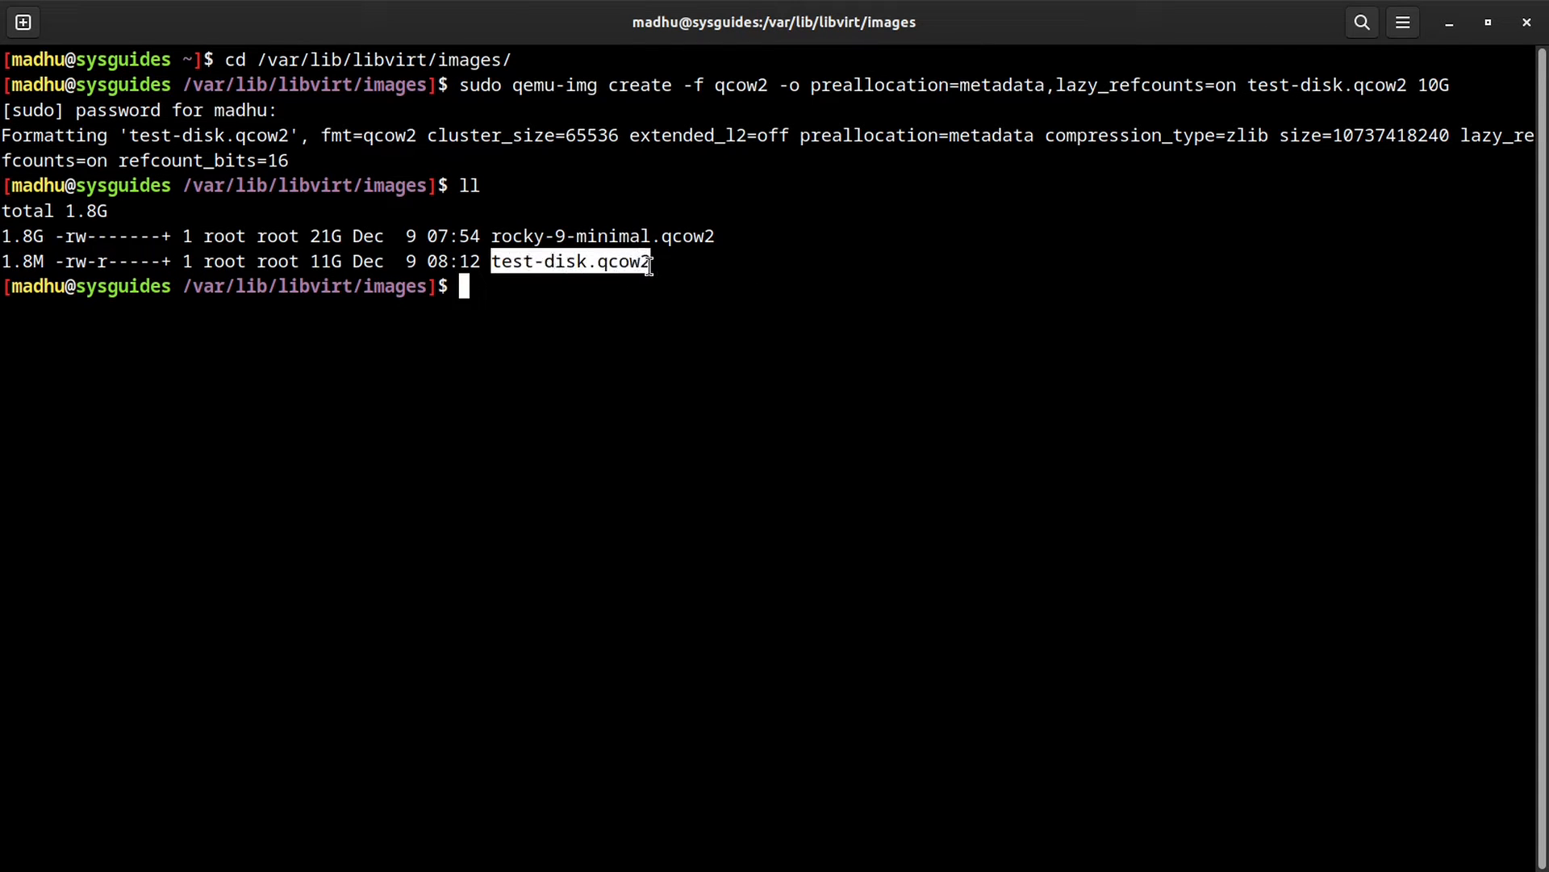
pyautogui.click(859, 345)
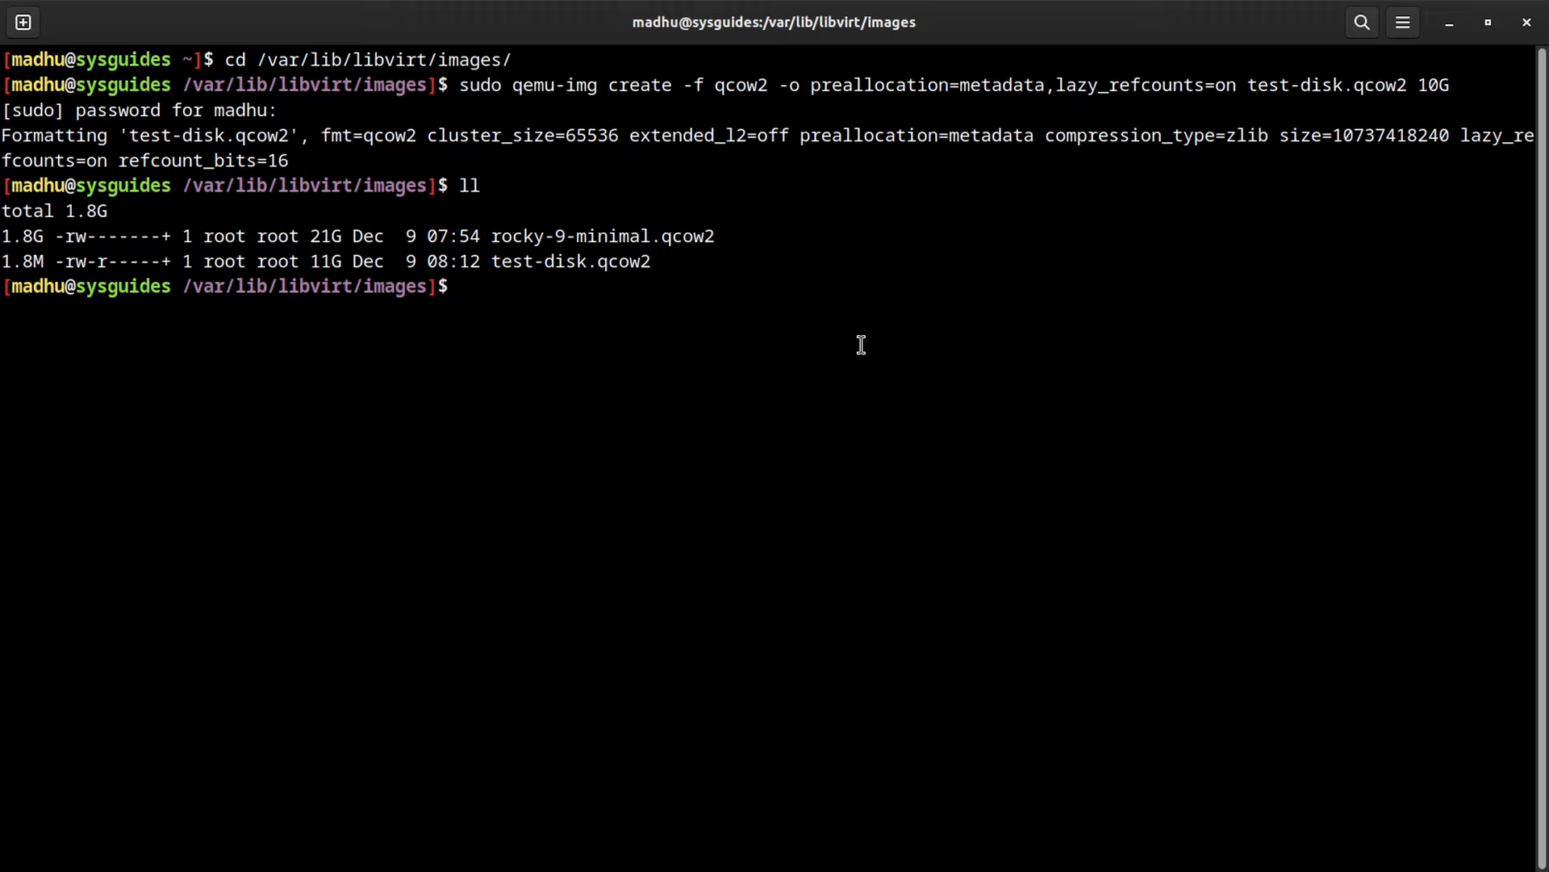
pyautogui.press('super')
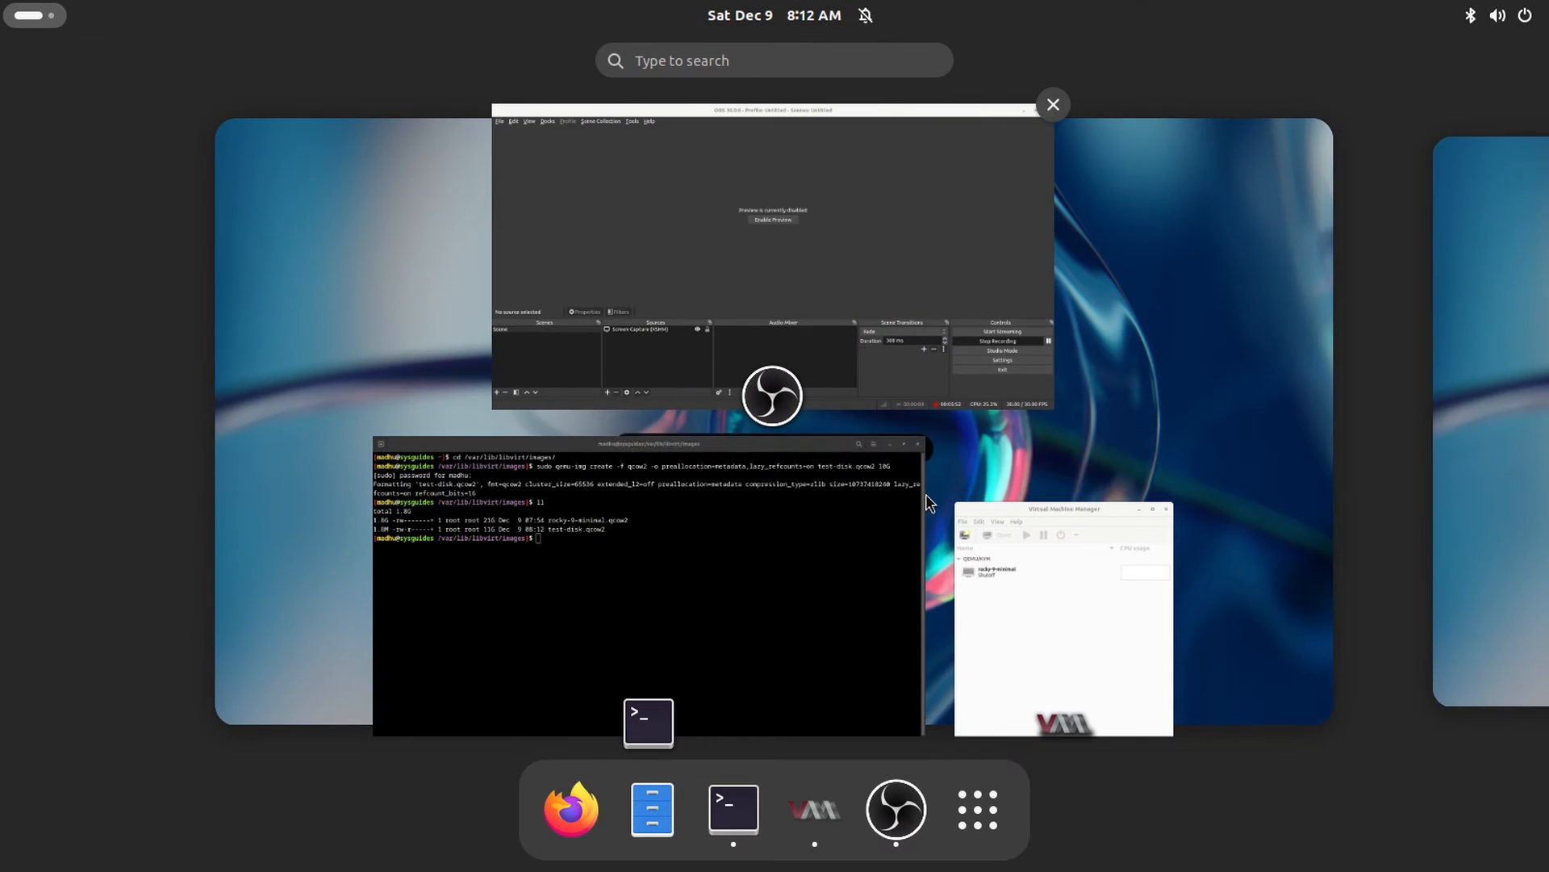
pyautogui.click(1023, 588)
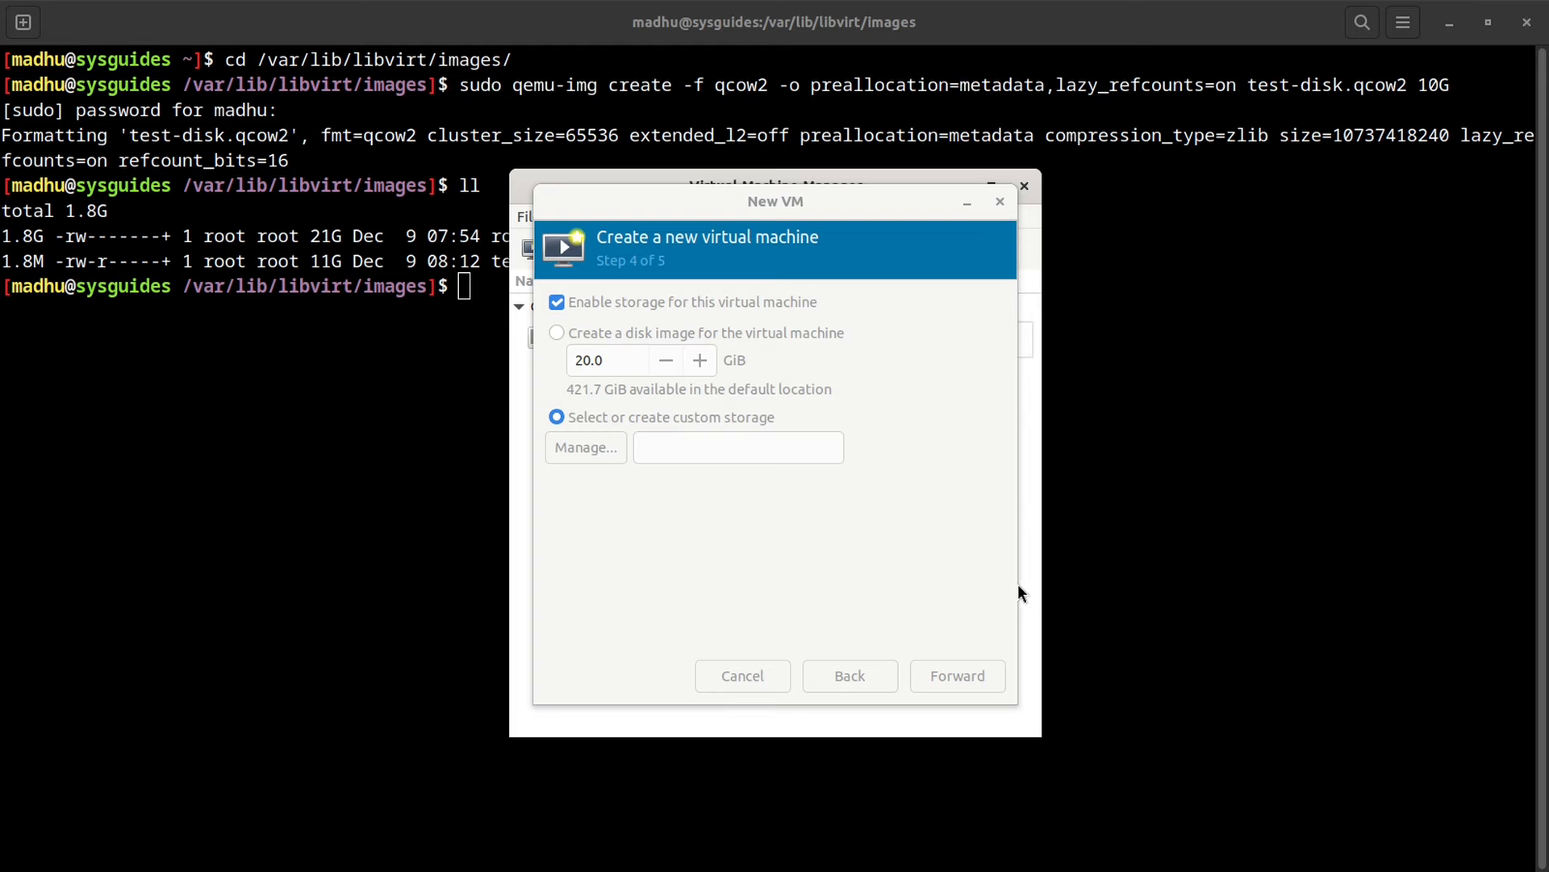
# Step: Refresh the storage browser to check that test-disk.qcow2 appears, then cancel without choosing it
pyautogui.click(587, 445)
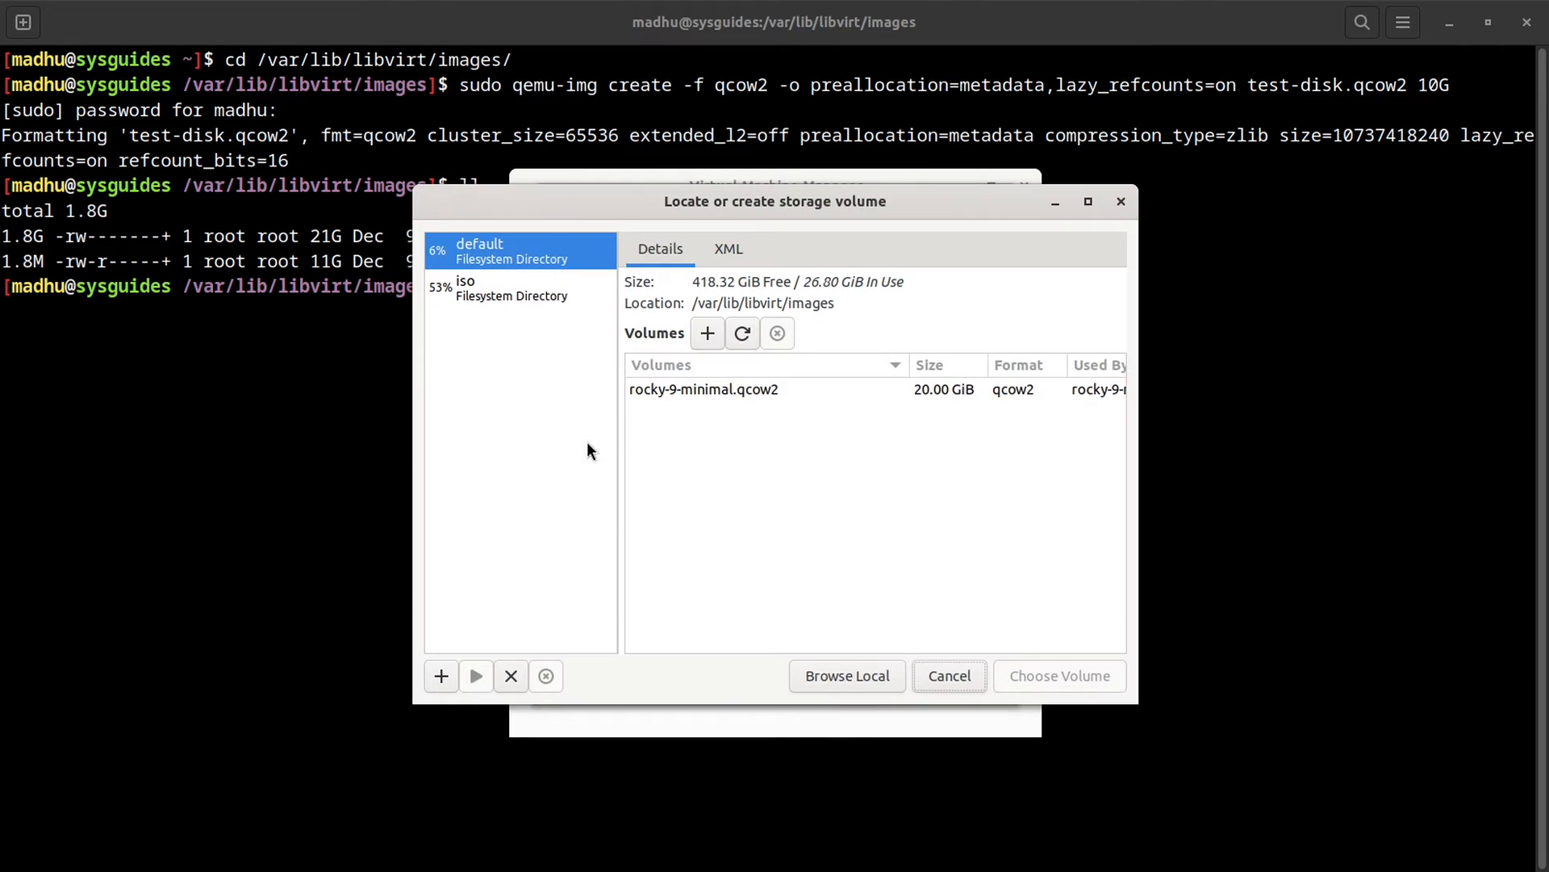
pyautogui.click(734, 341)
pyautogui.click(700, 415)
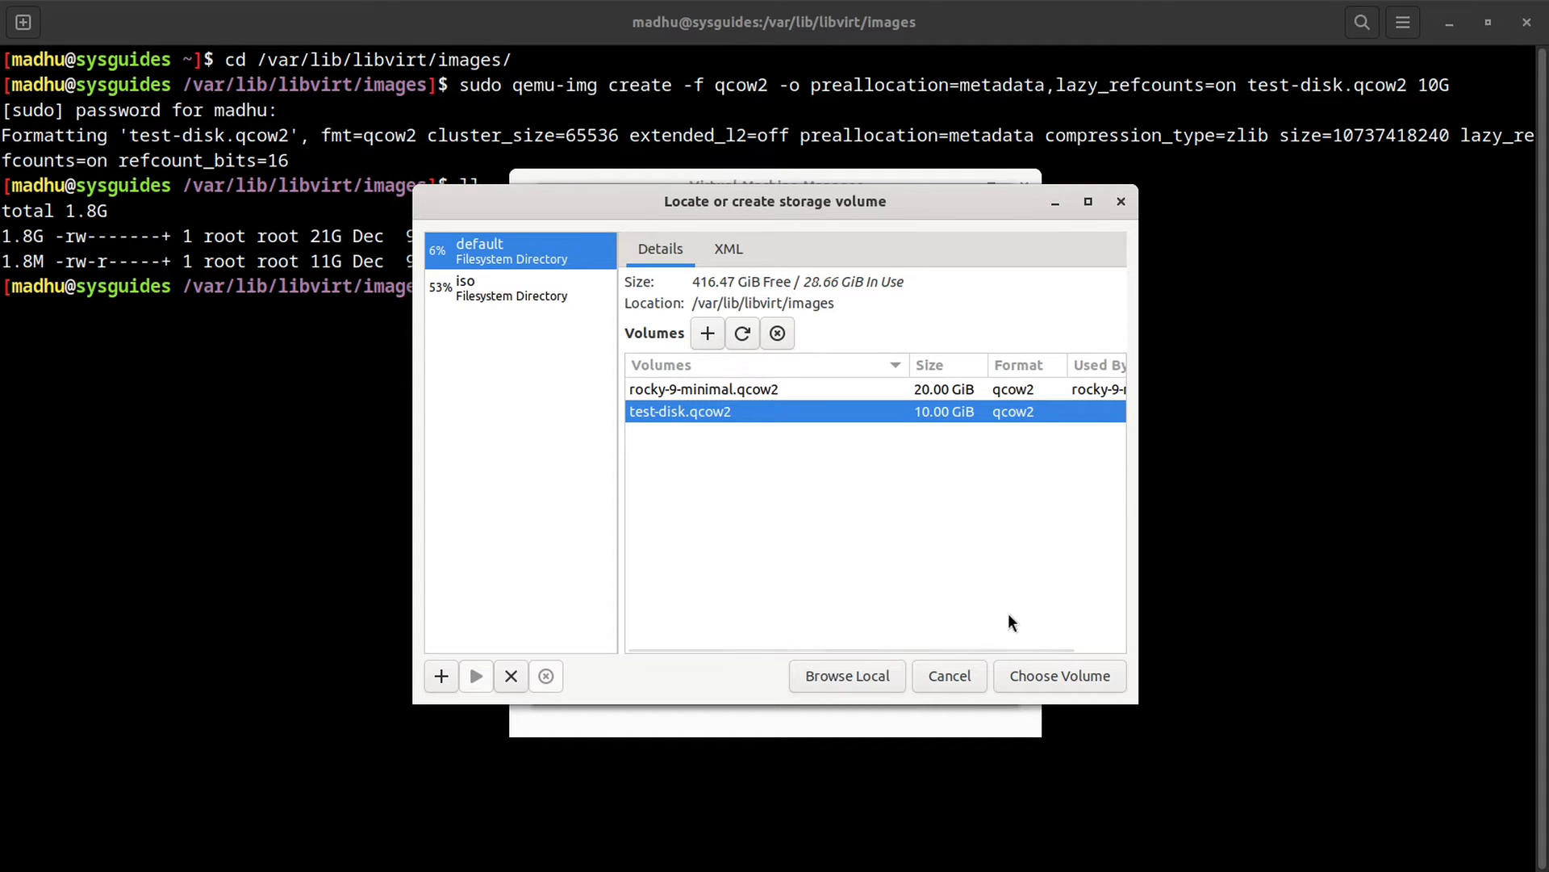
pyautogui.click(938, 675)
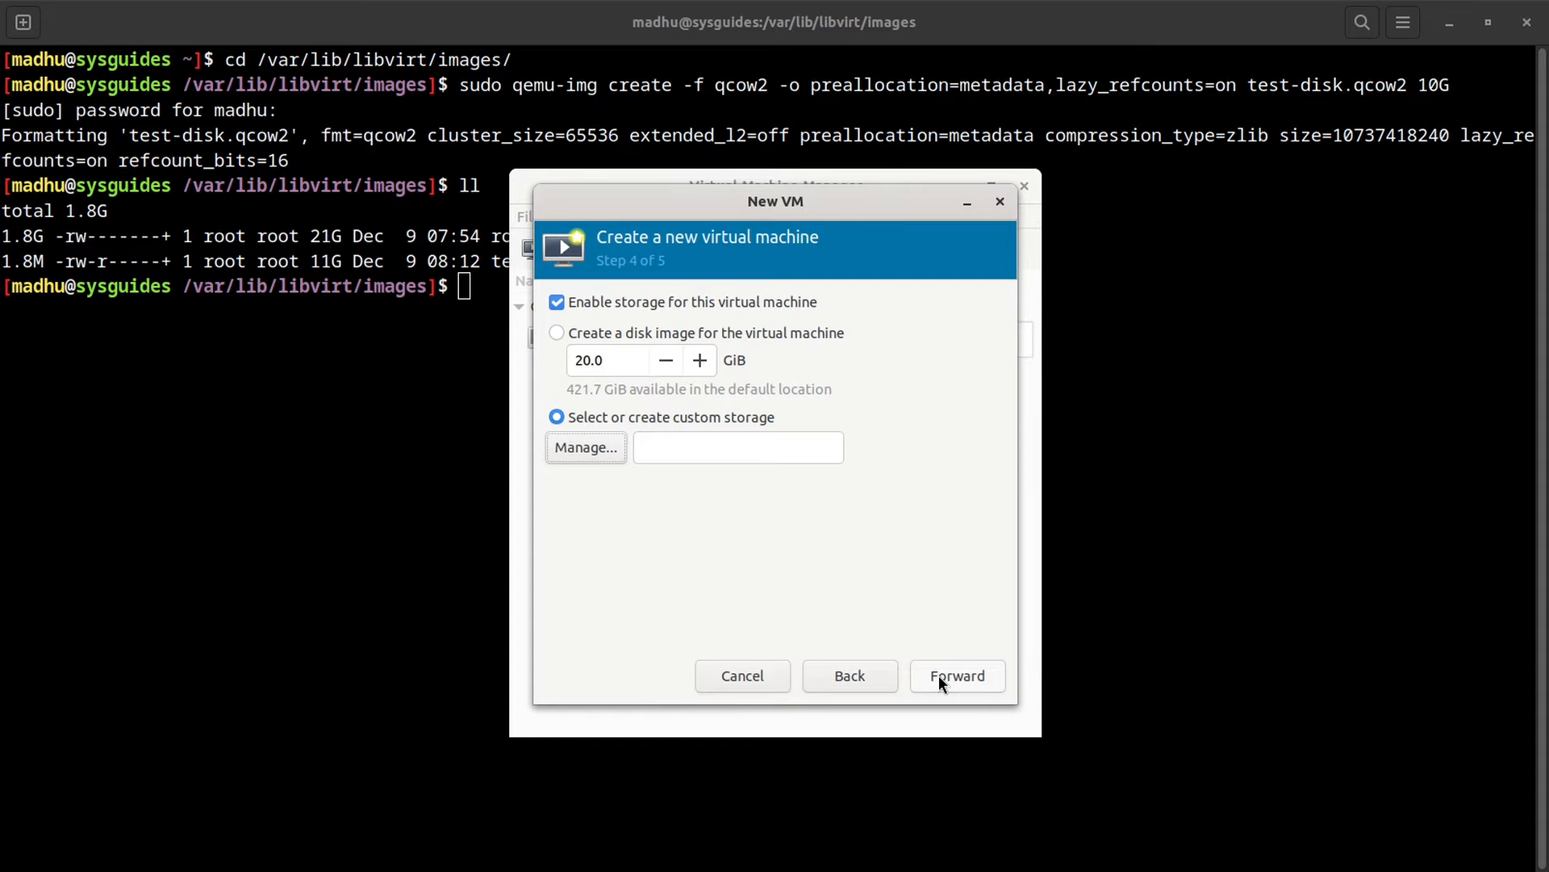
# Step: Switch to creating a new disk image sized 40.0 GiB instead of 20.0
pyautogui.click(556, 333)
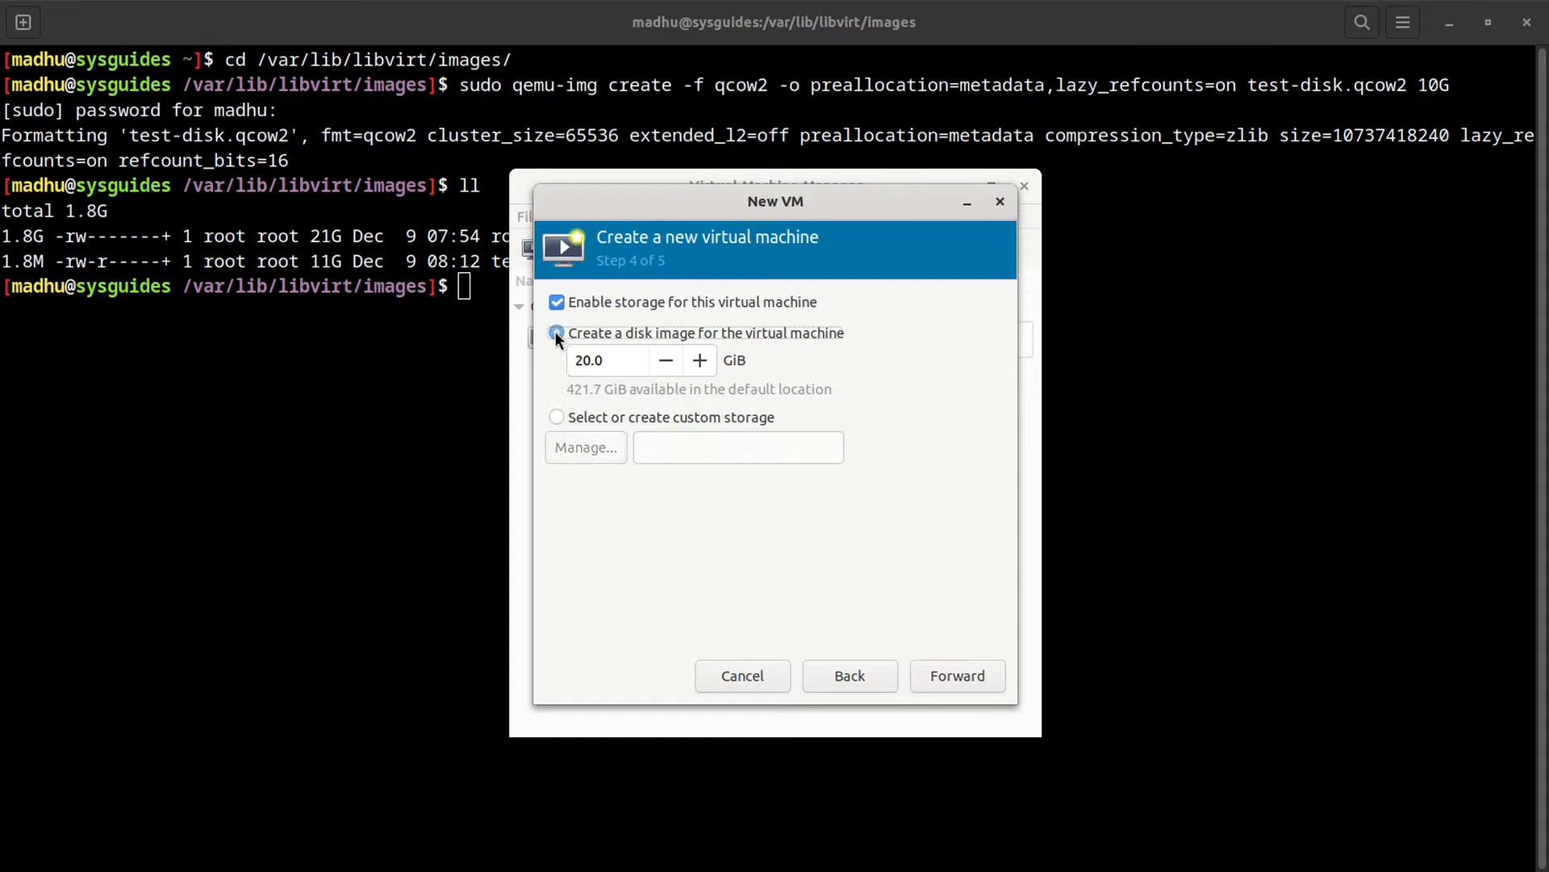
pyautogui.click(581, 361)
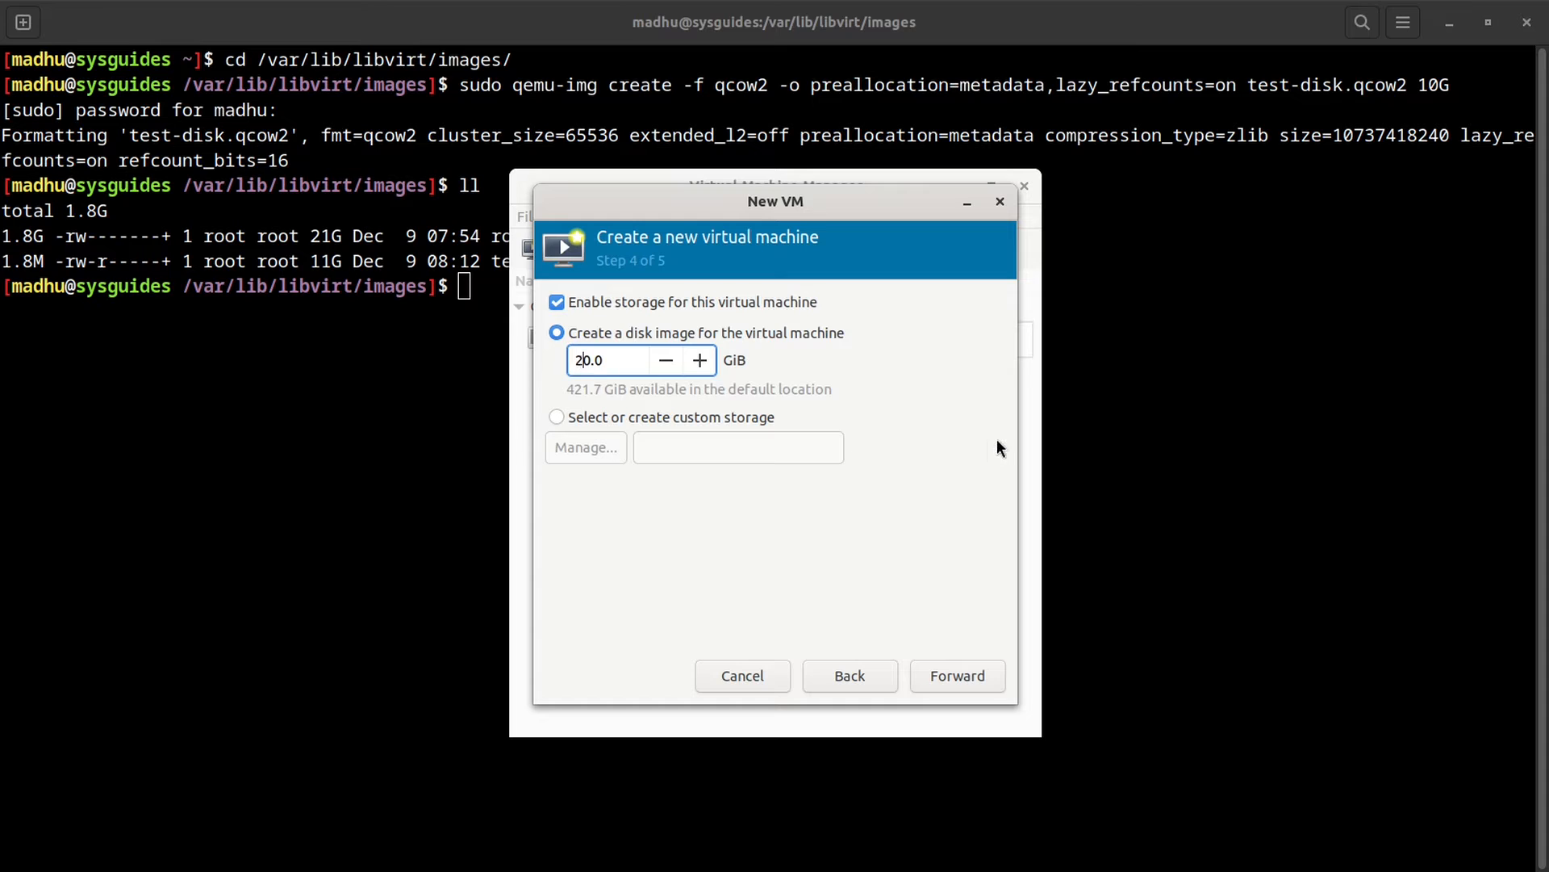
pyautogui.press('BackSpace')
pyautogui.write('4')
pyautogui.click(950, 678)
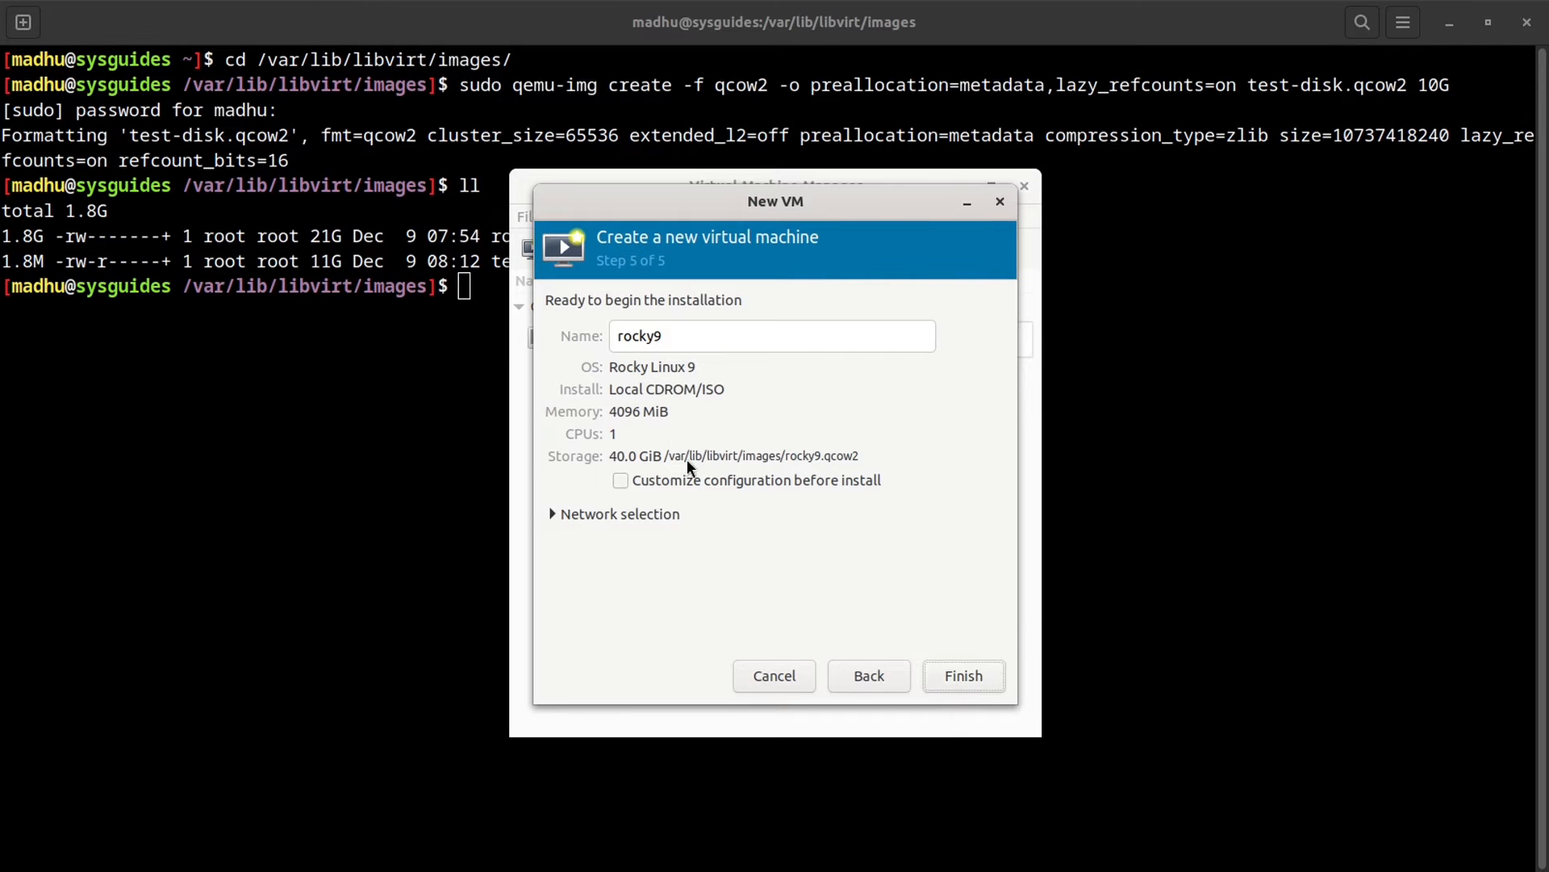
# Step: Rename the VM to rocky-9-server-gui, tick 'Customize configuration before install', and finish
pyautogui.click(654, 338)
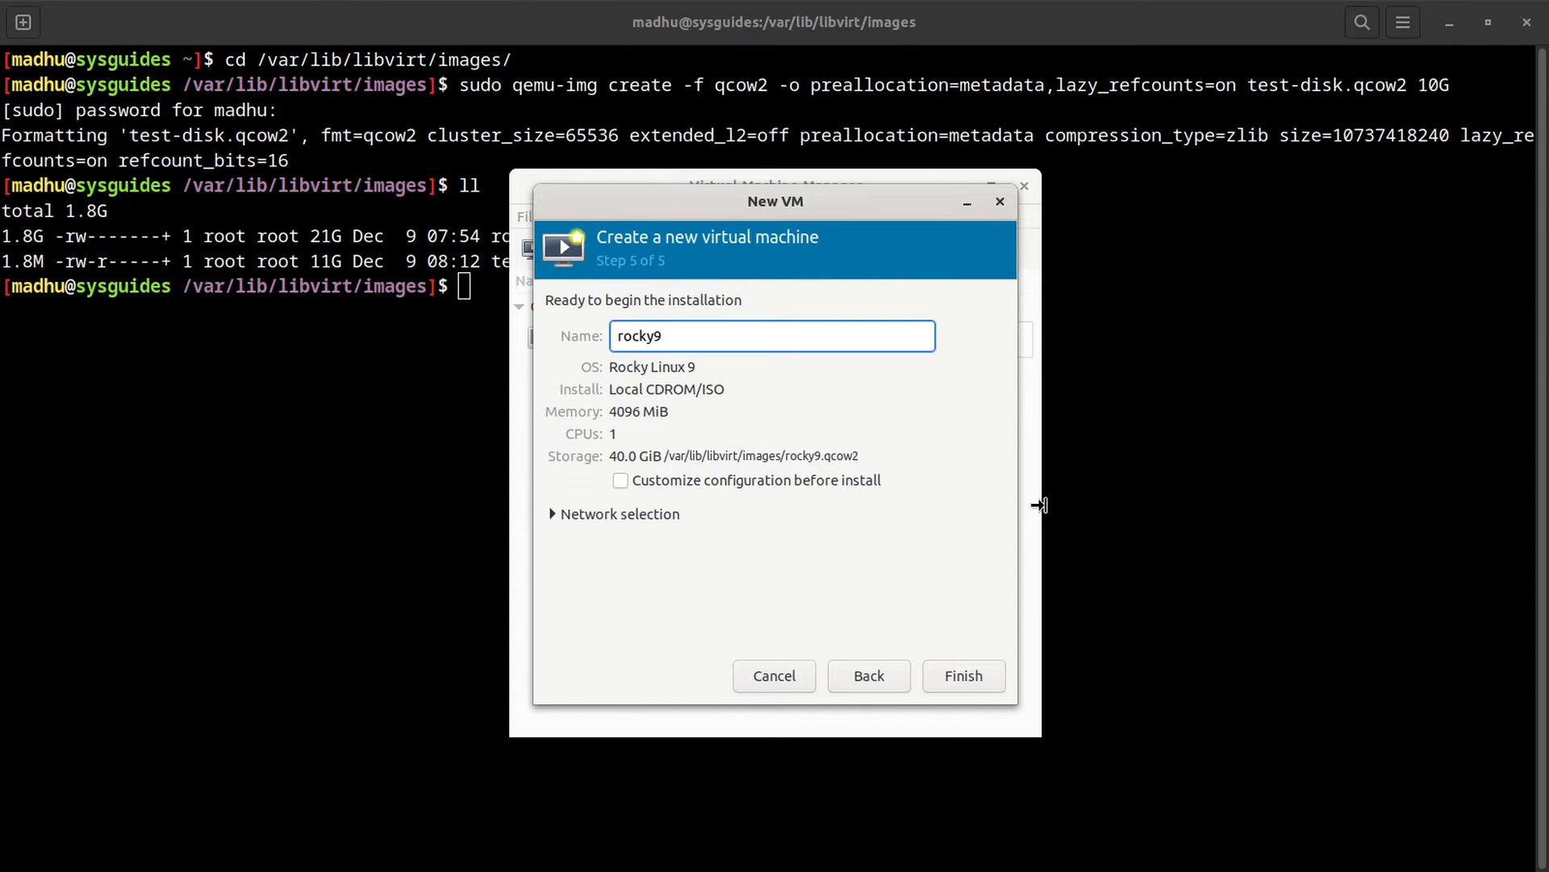
pyautogui.write('-')
pyautogui.press('Right')
pyautogui.write('-serve')
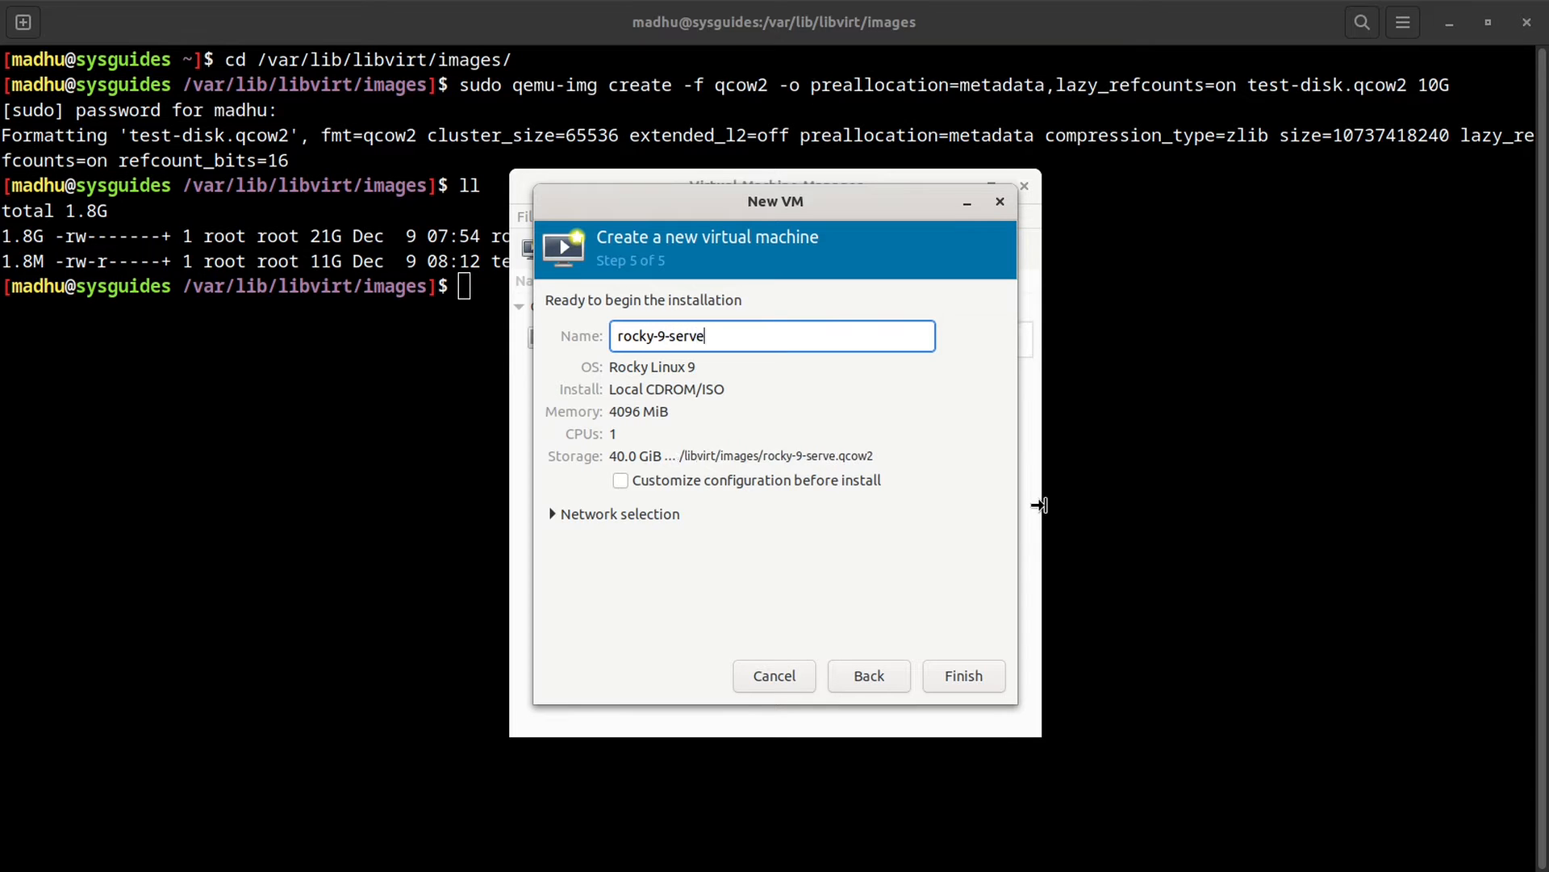
pyautogui.write('r-gui')
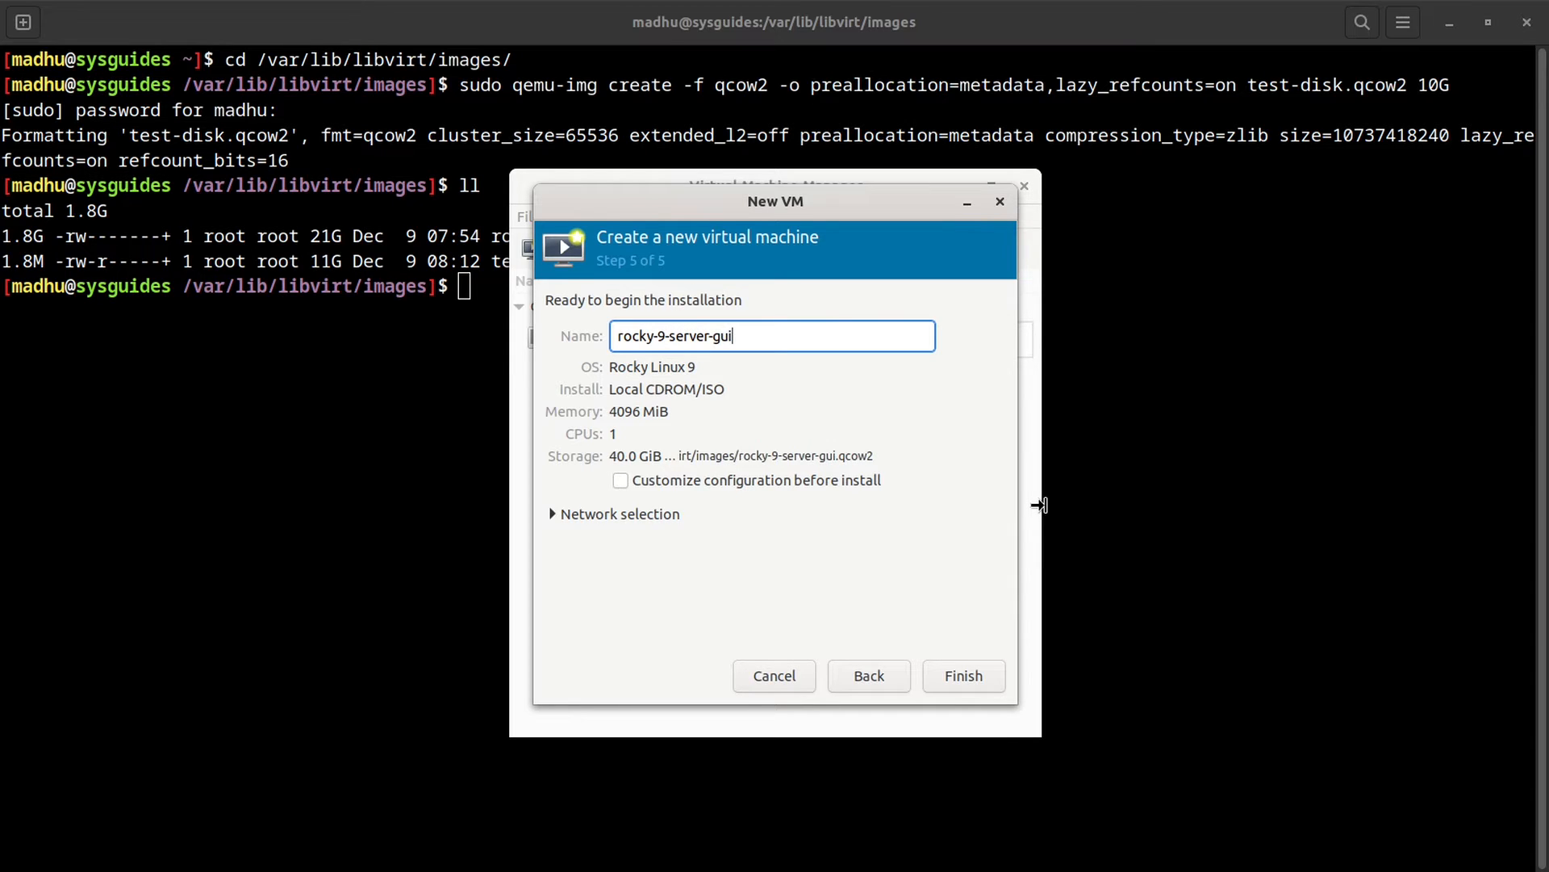
pyautogui.click(826, 481)
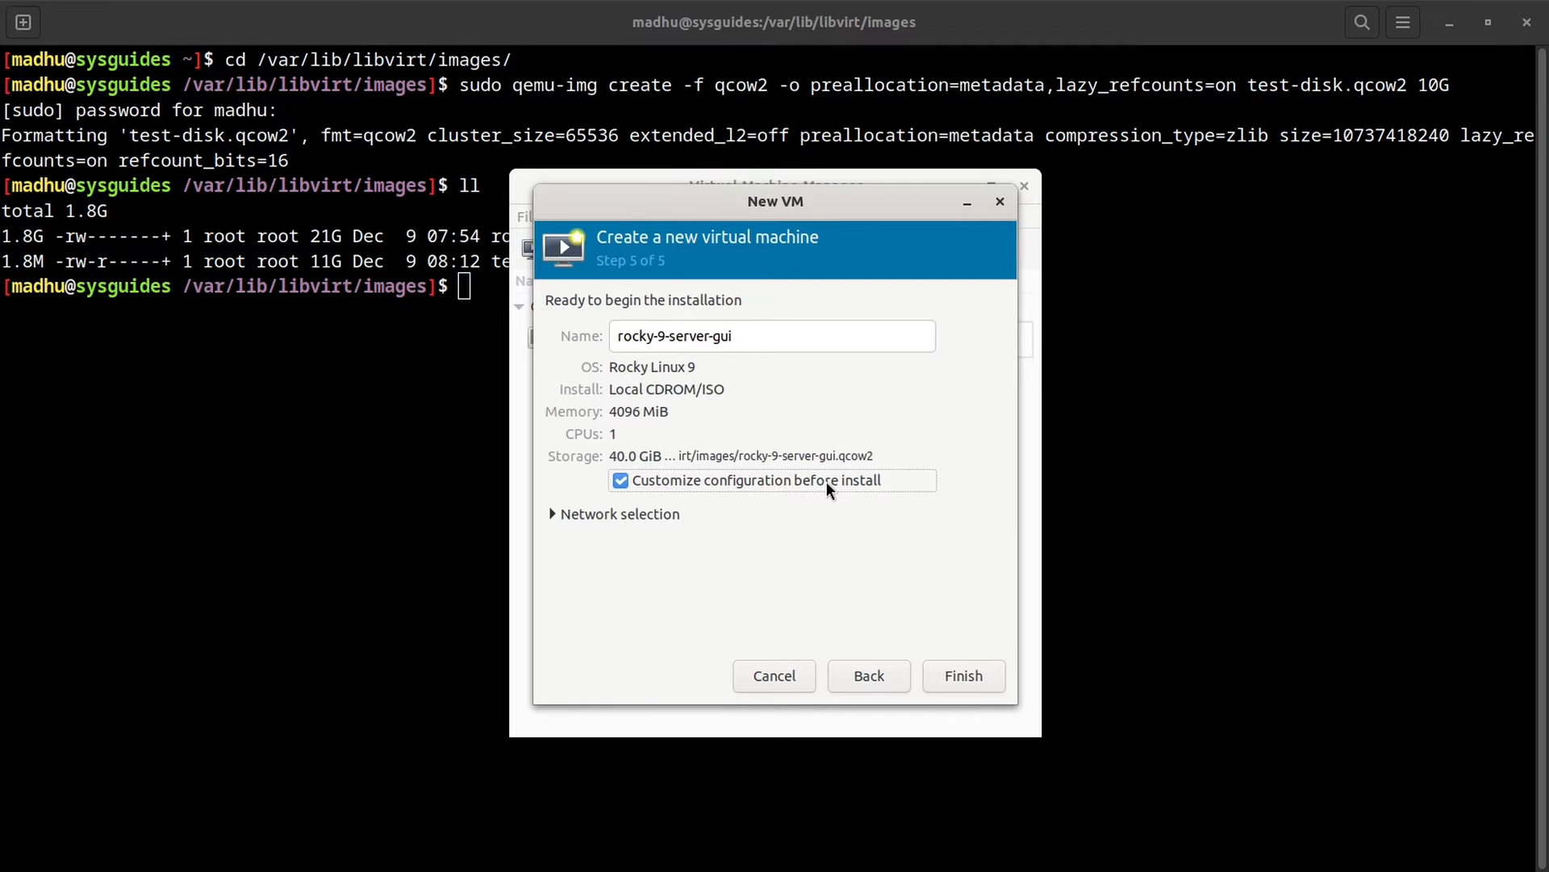
pyautogui.click(960, 674)
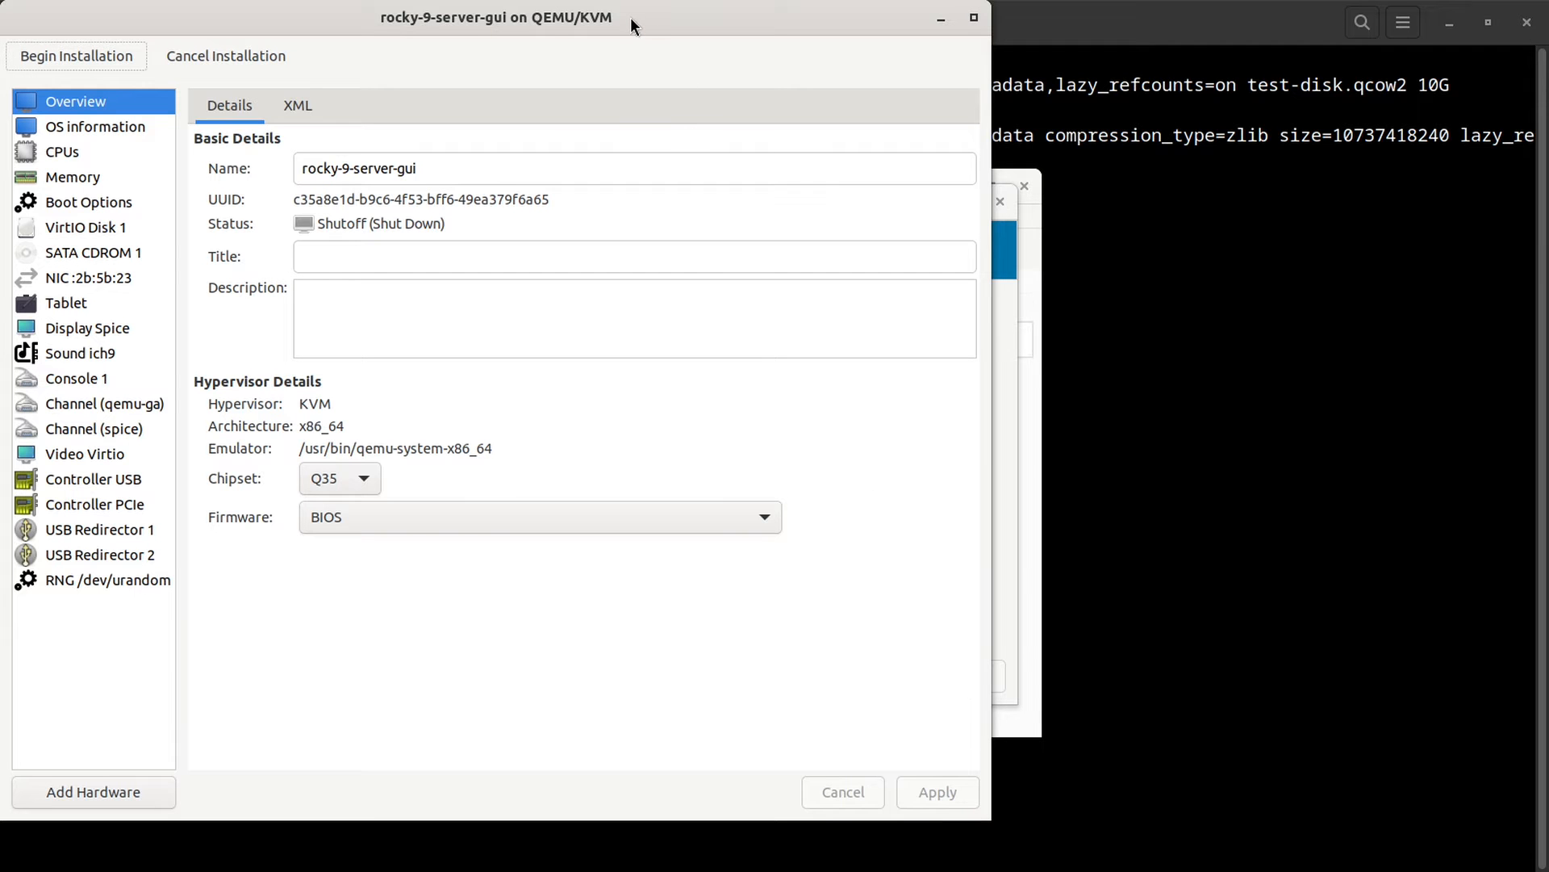
# Step: Bring the VM configuration window to the front and set its title to 'Rocky Linux 9 Server GUI'
pyautogui.moveTo(641, 18); pyautogui.dragTo(866, 38)
pyautogui.click(1454, 24)
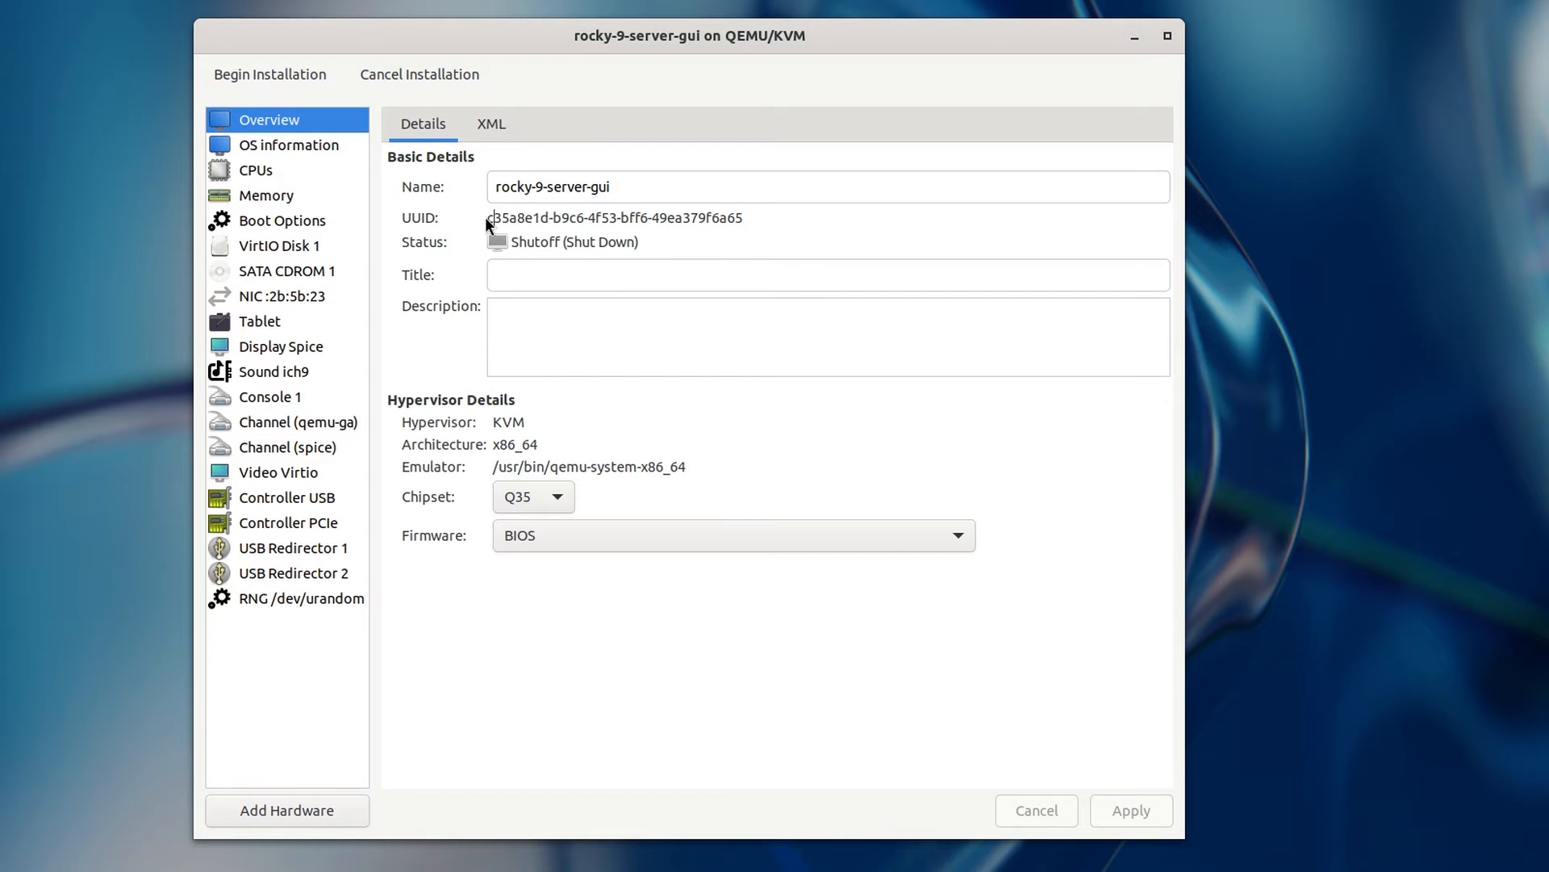
pyautogui.moveTo(487, 216); pyautogui.dragTo(740, 225)
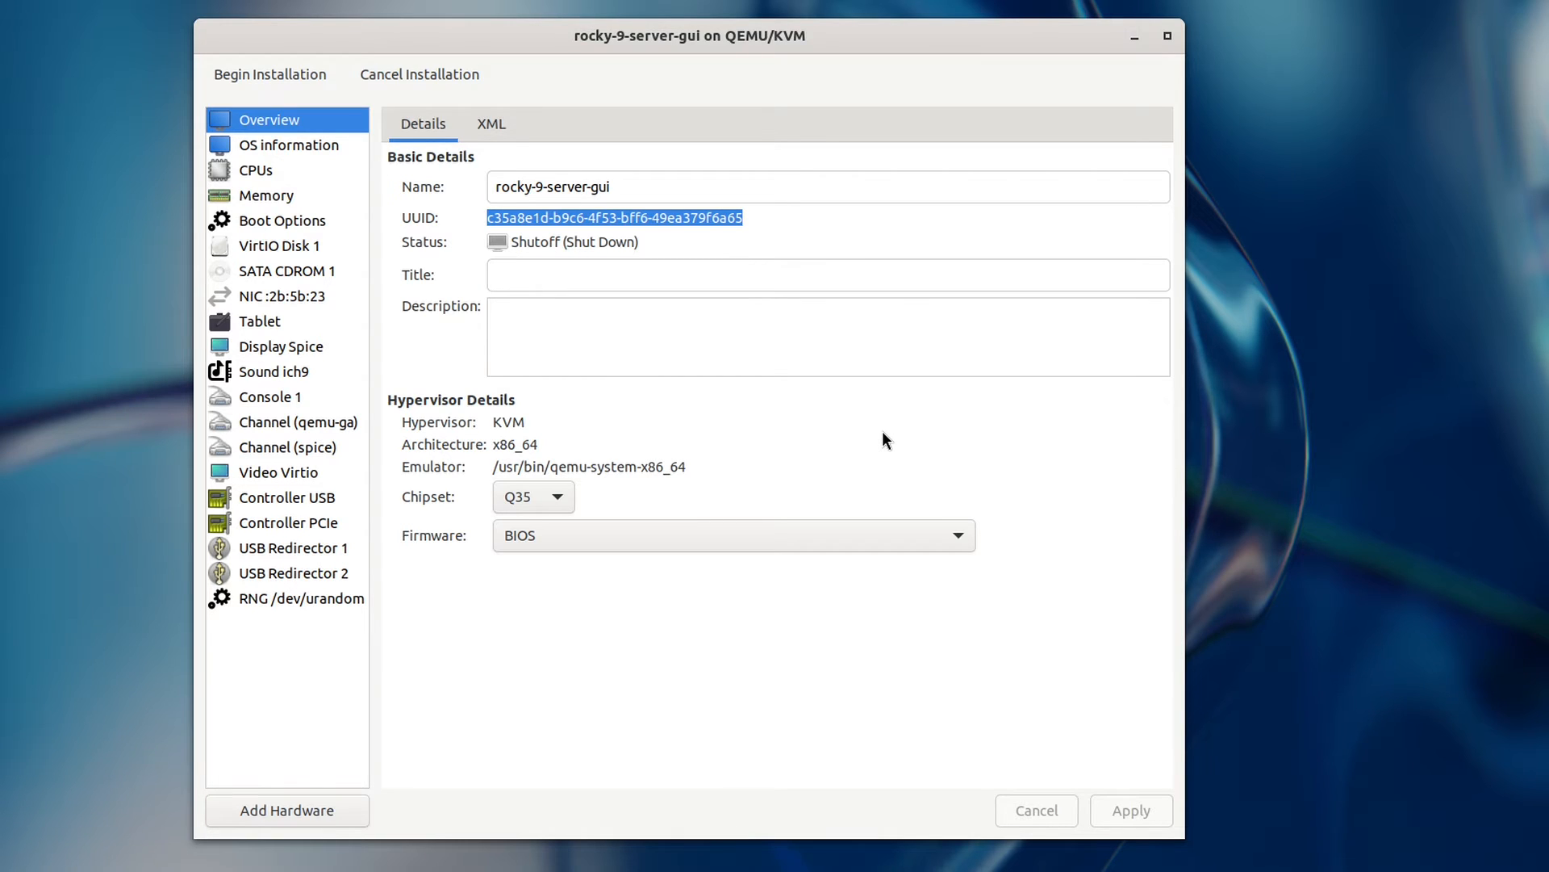
pyautogui.click(776, 275)
pyautogui.write('Rocky ')
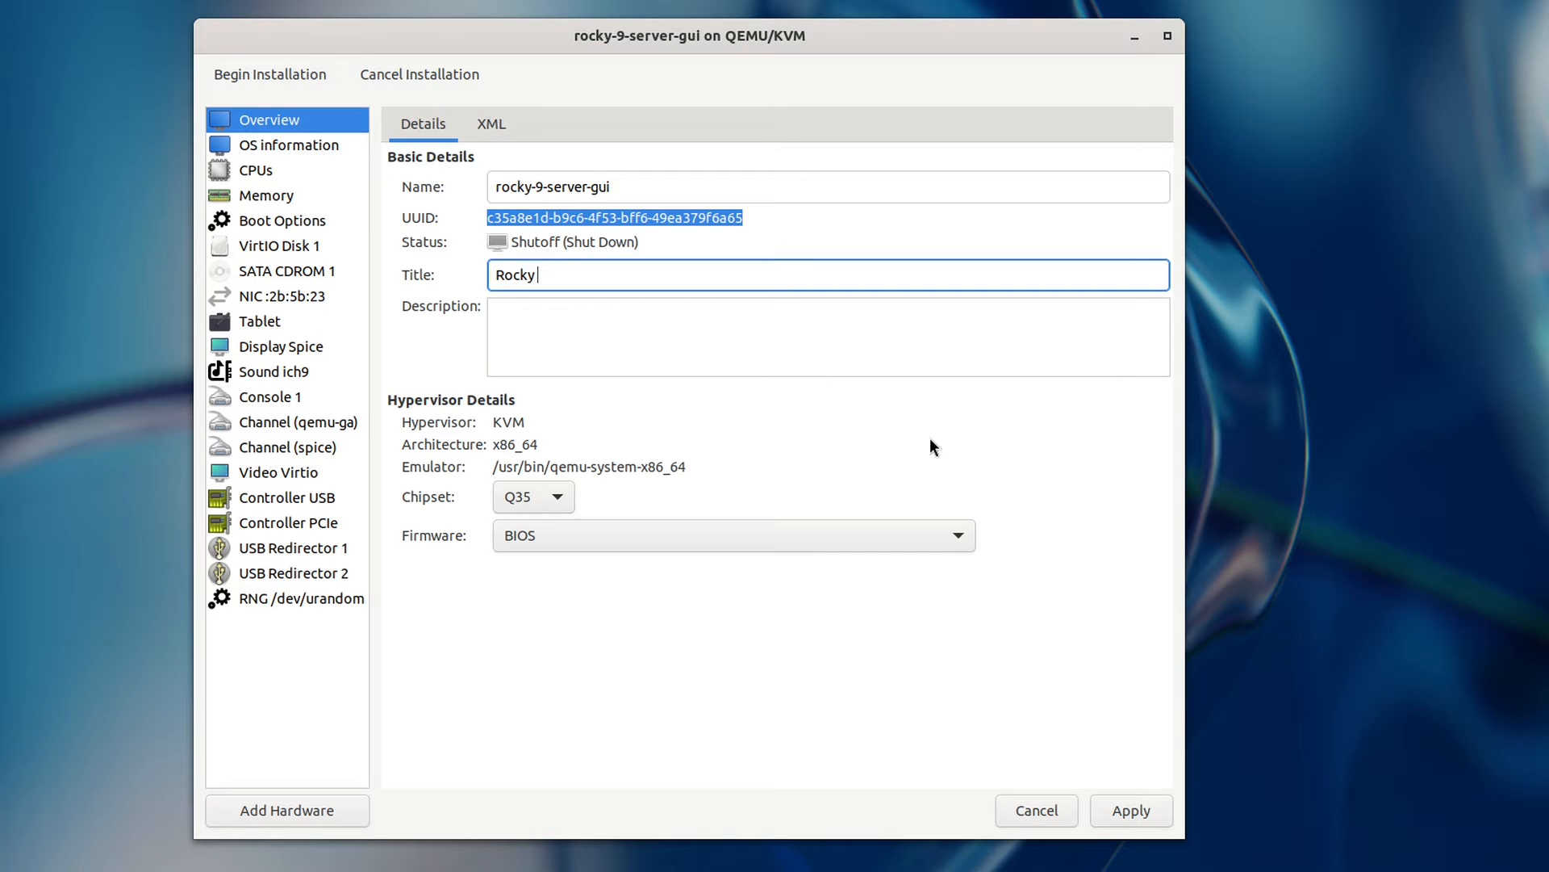
pyautogui.write('Linux 9 Server GUI')
# Step: Add the description 'Demo VM to test virt-manager features.' and leave the chipset at Q35
pyautogui.click(816, 337)
pyautogui.write('Demo')
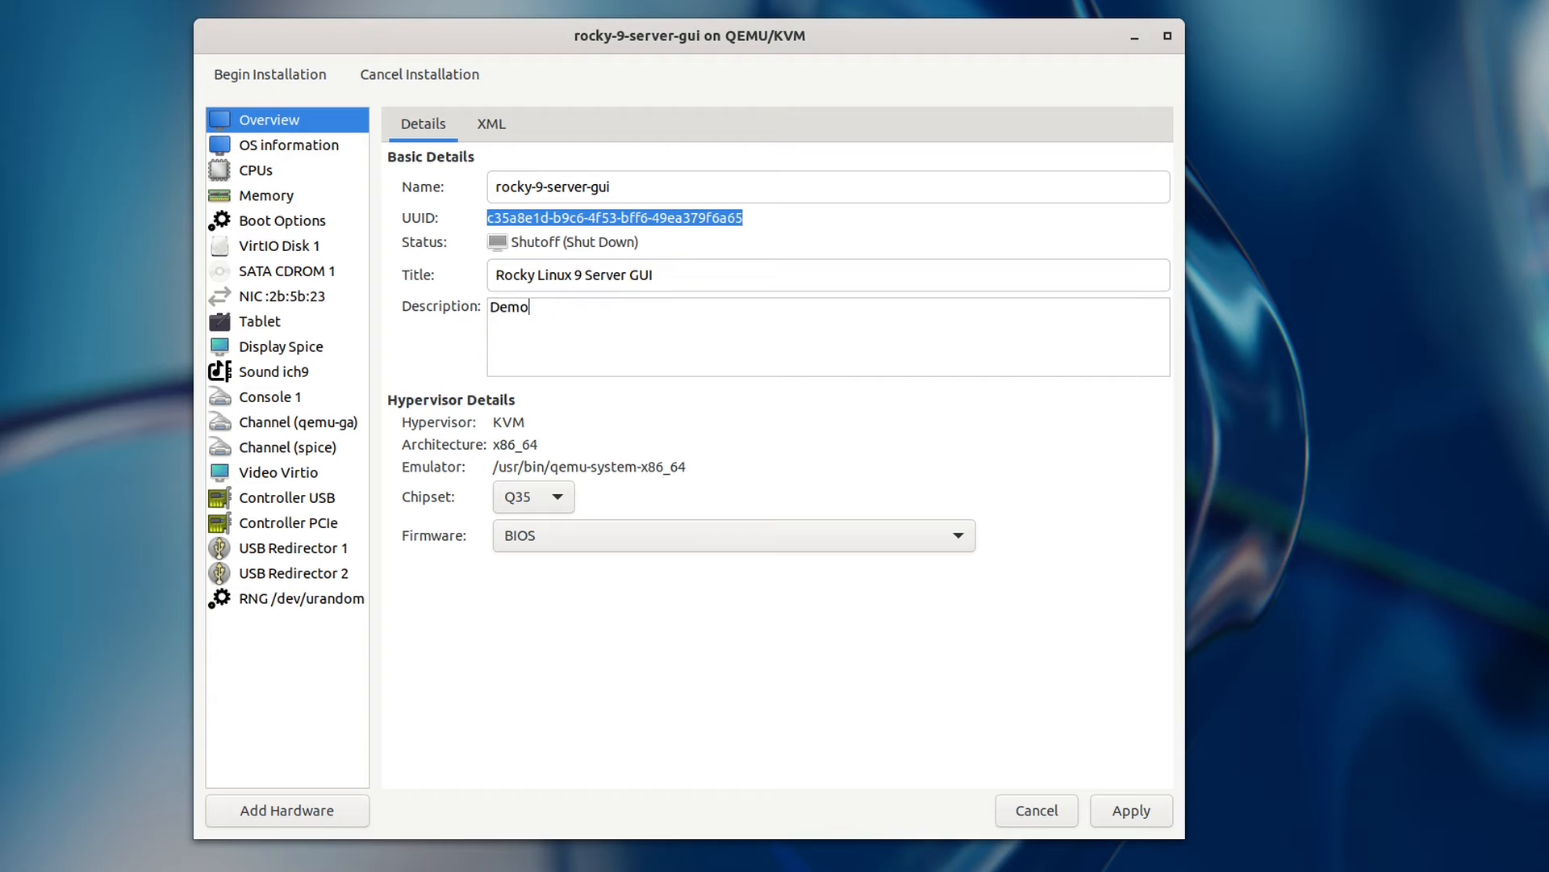
pyautogui.write(' VM to test virt-manag')
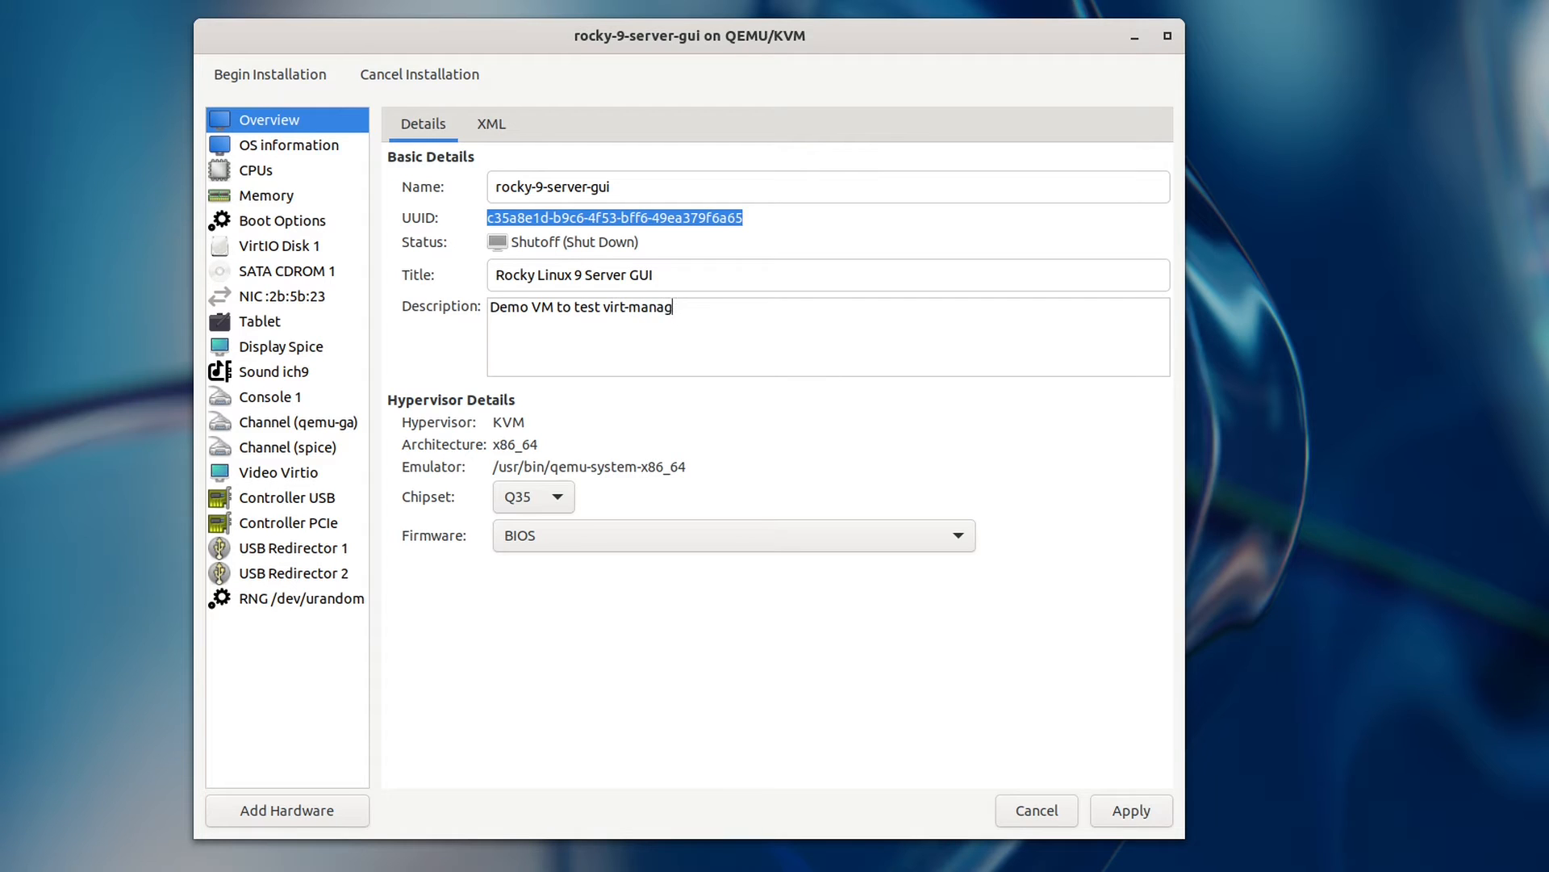
pyautogui.write('er features.')
pyautogui.click(548, 496)
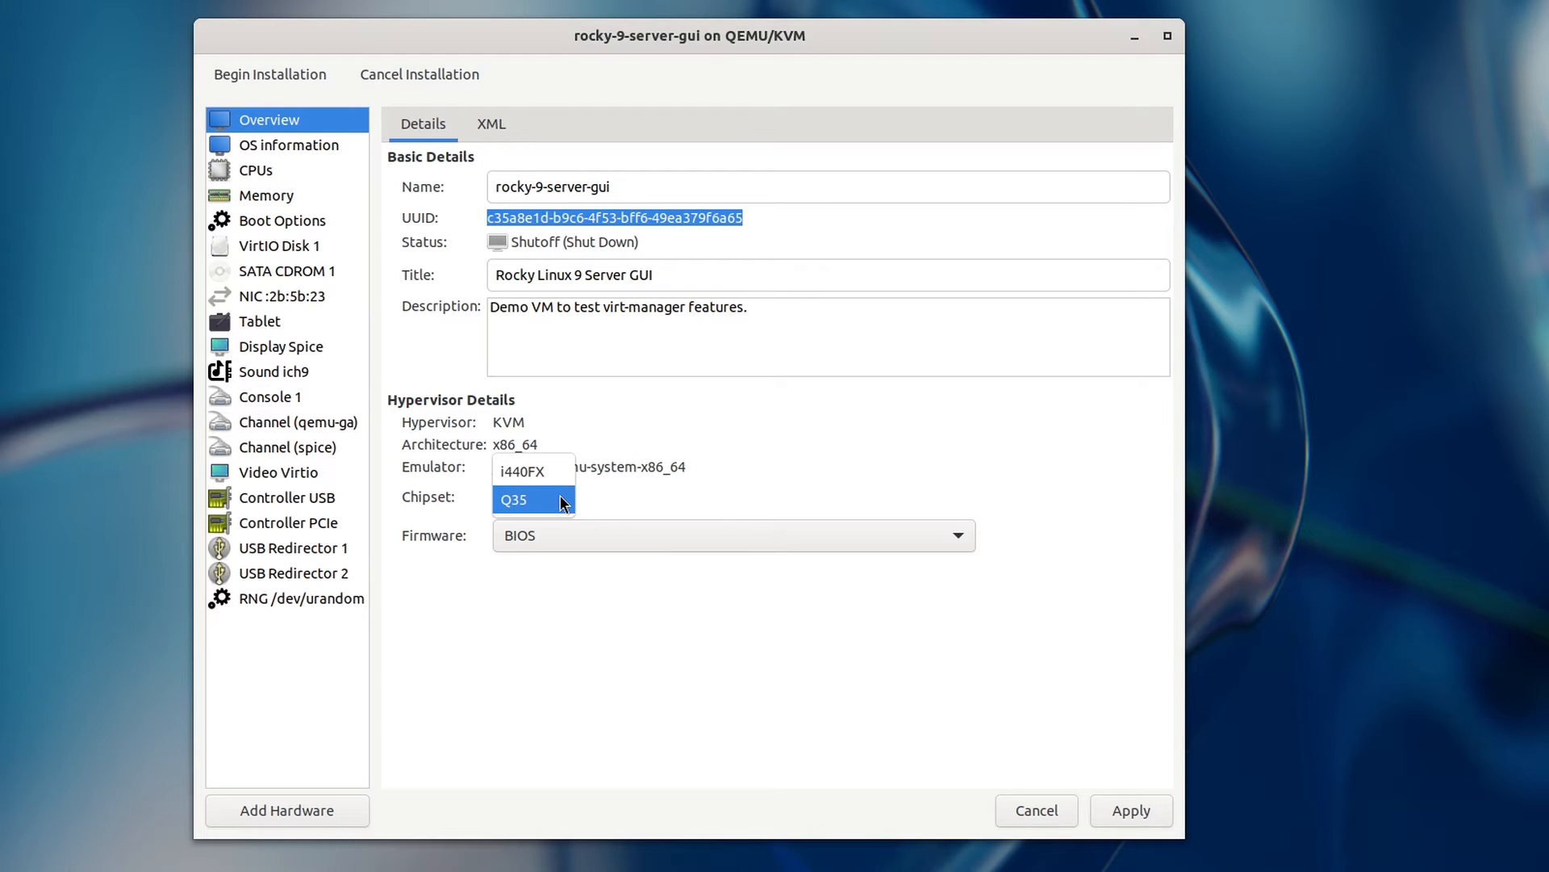
pyautogui.click(798, 473)
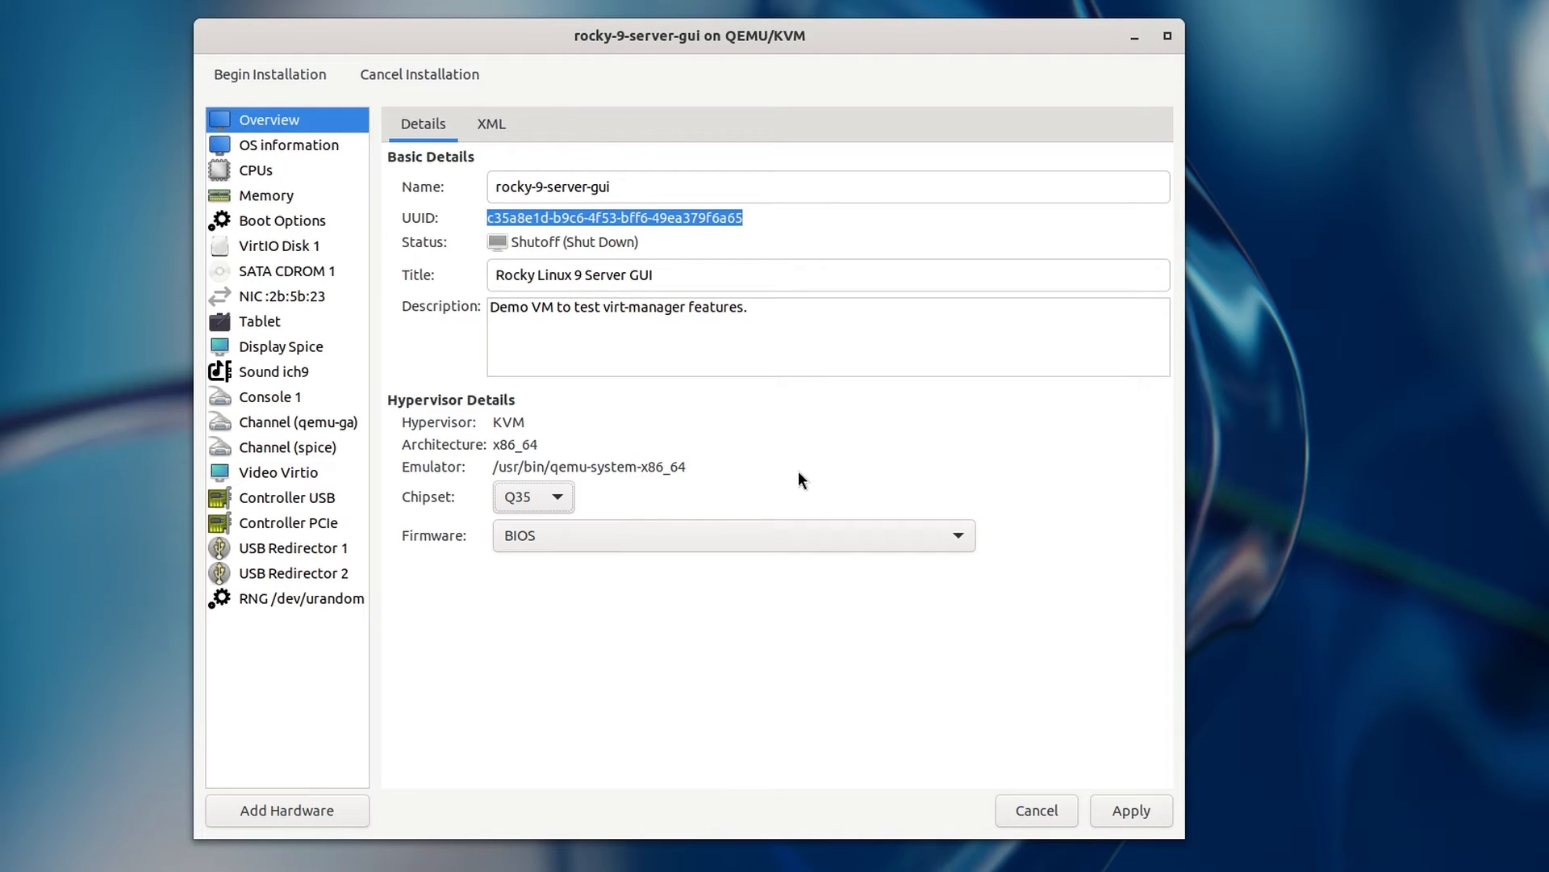
# Step: Review the Firmware dropdown's choices, then bring up the window overview
pyautogui.click(821, 536)
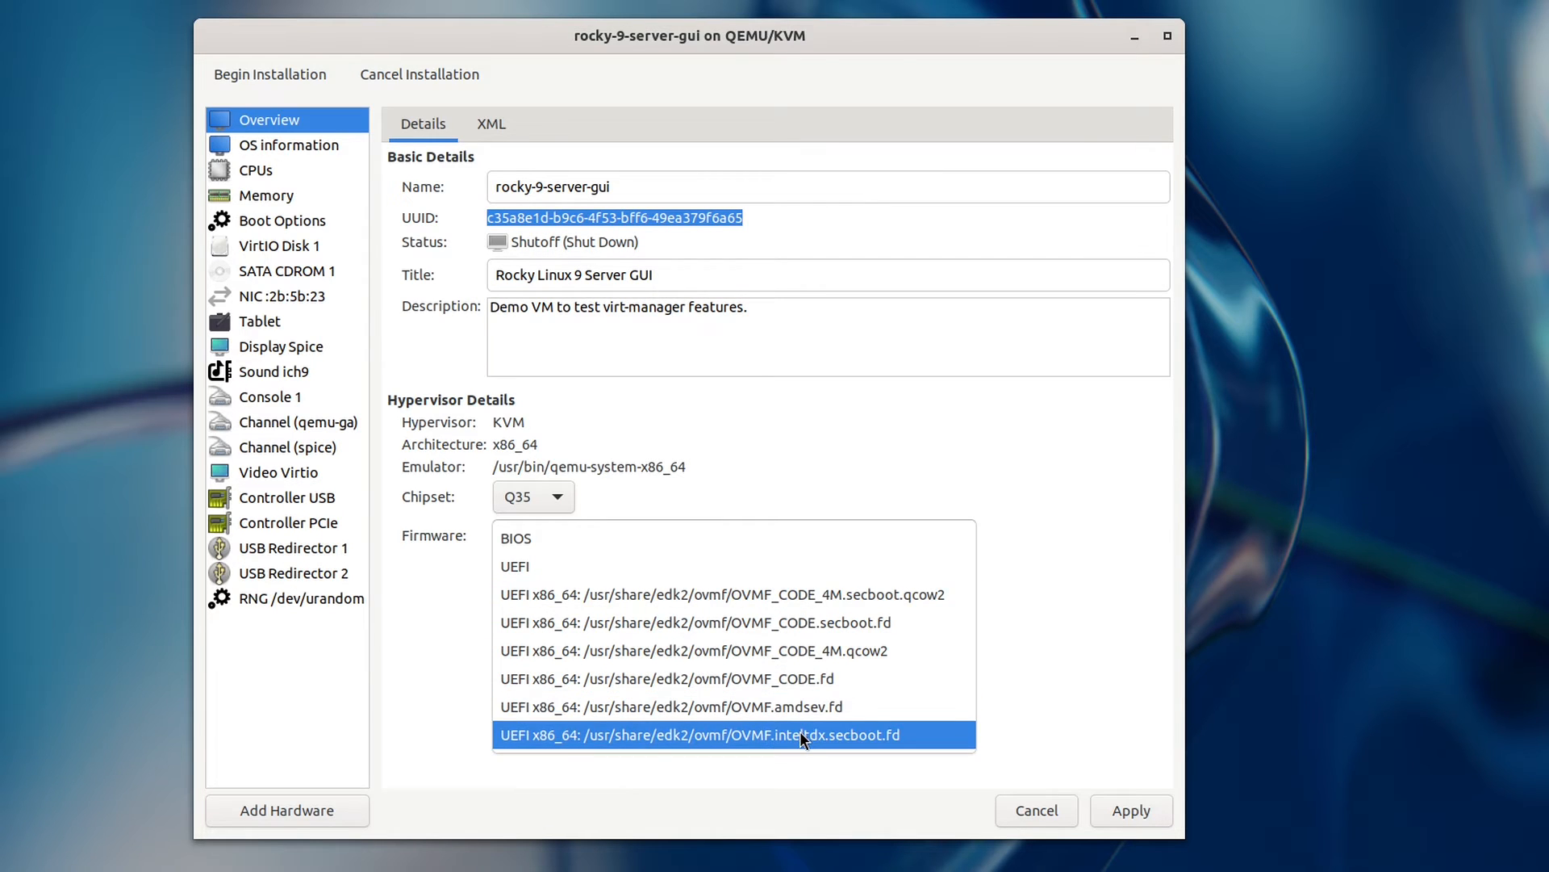
pyautogui.press('super')
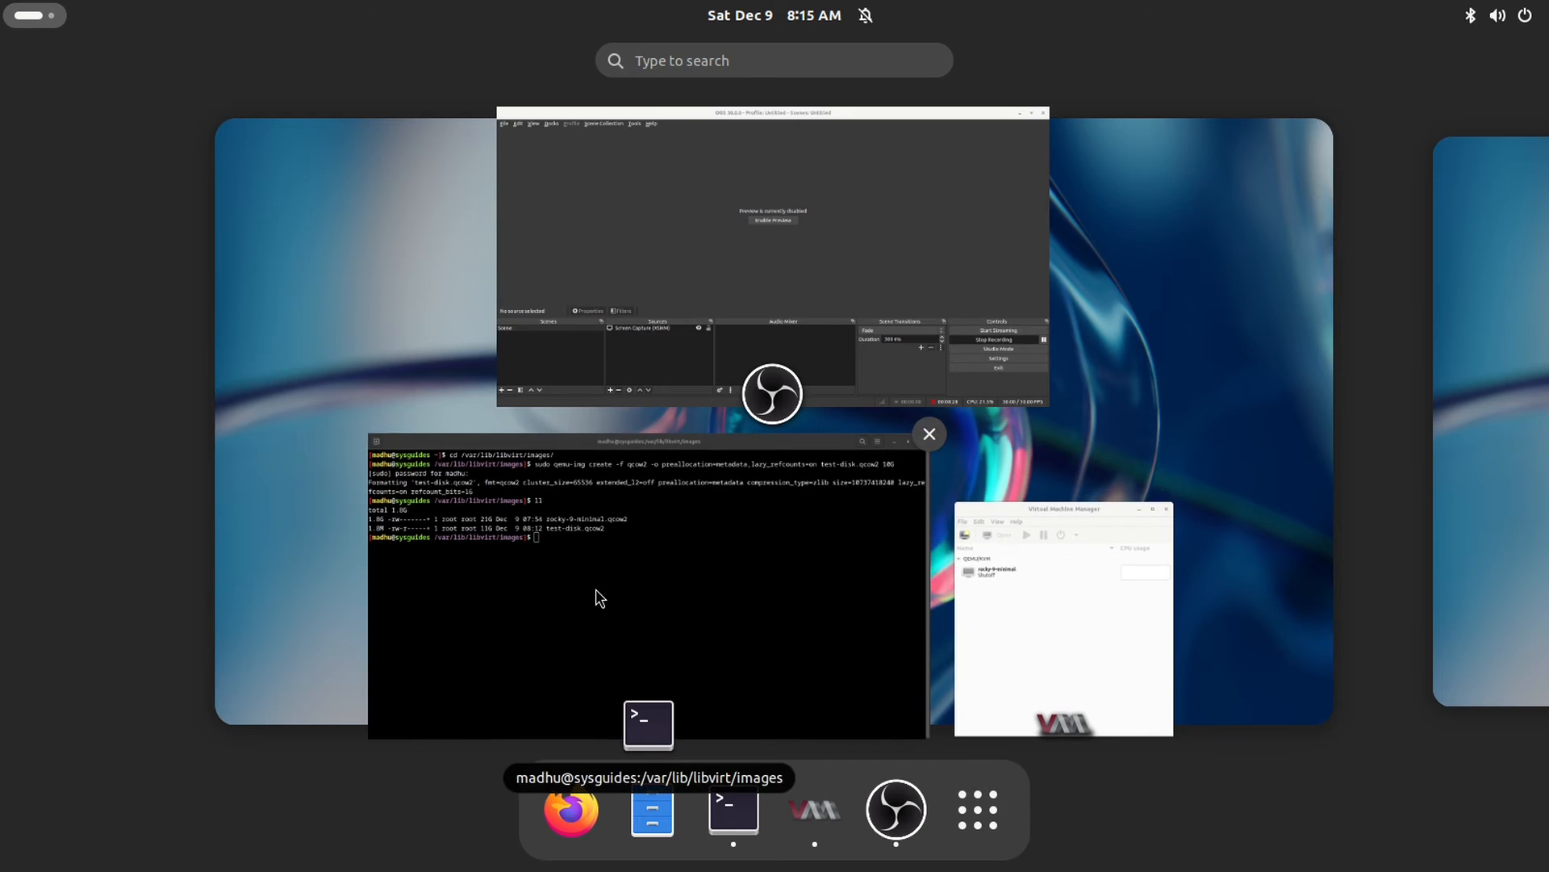
# Step: In the terminal, change into /usr/share/qemu/firmware and list its descriptor files
pyautogui.click(602, 597)
pyautogui.write('cd /')
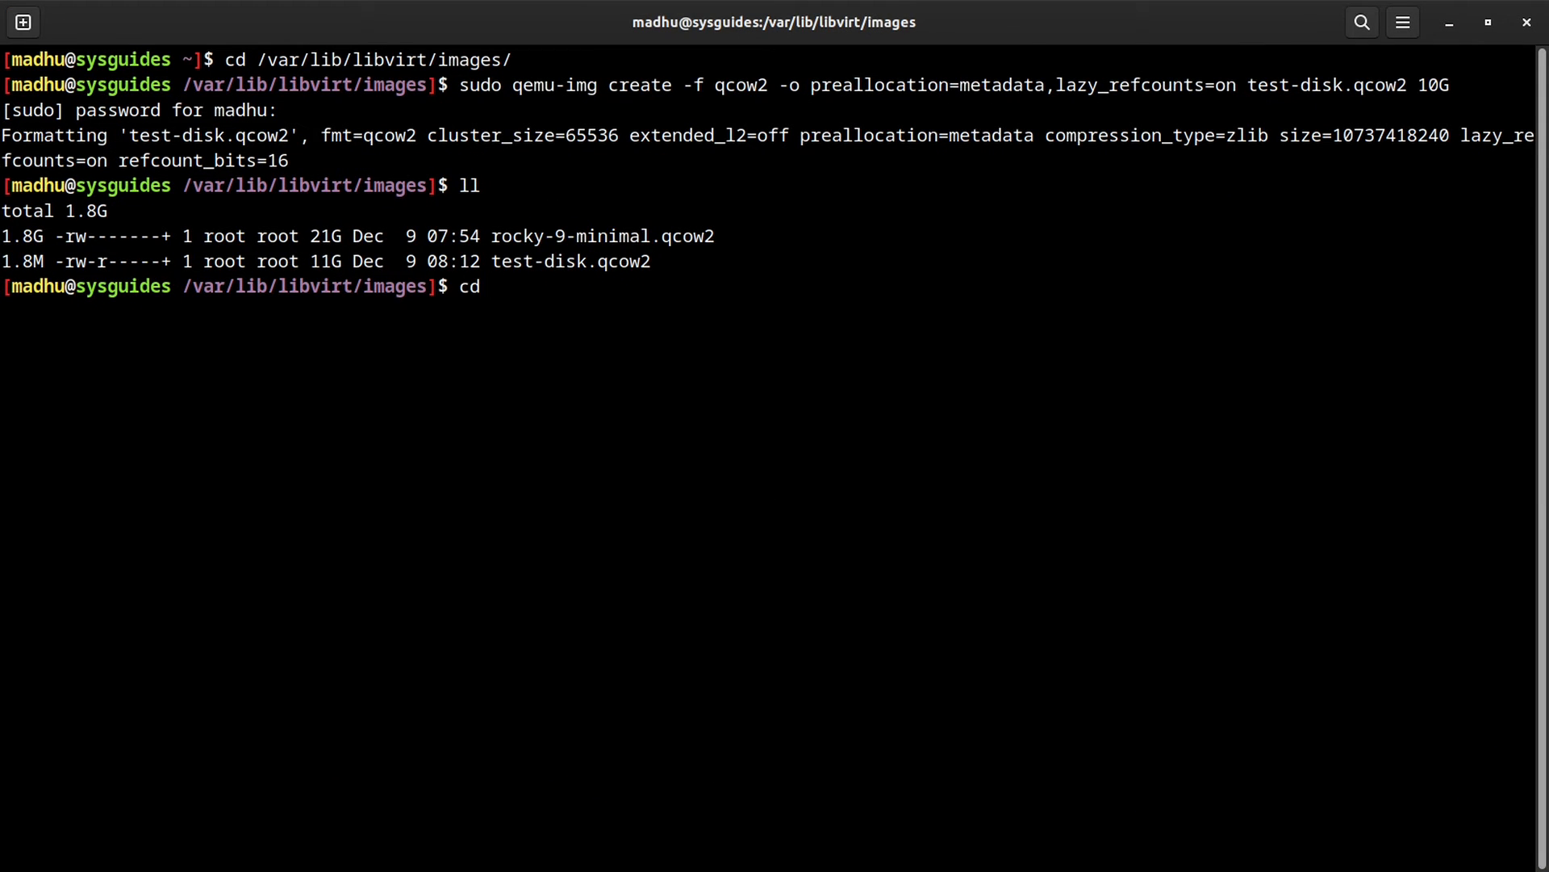
pyautogui.write('usr/share/q')
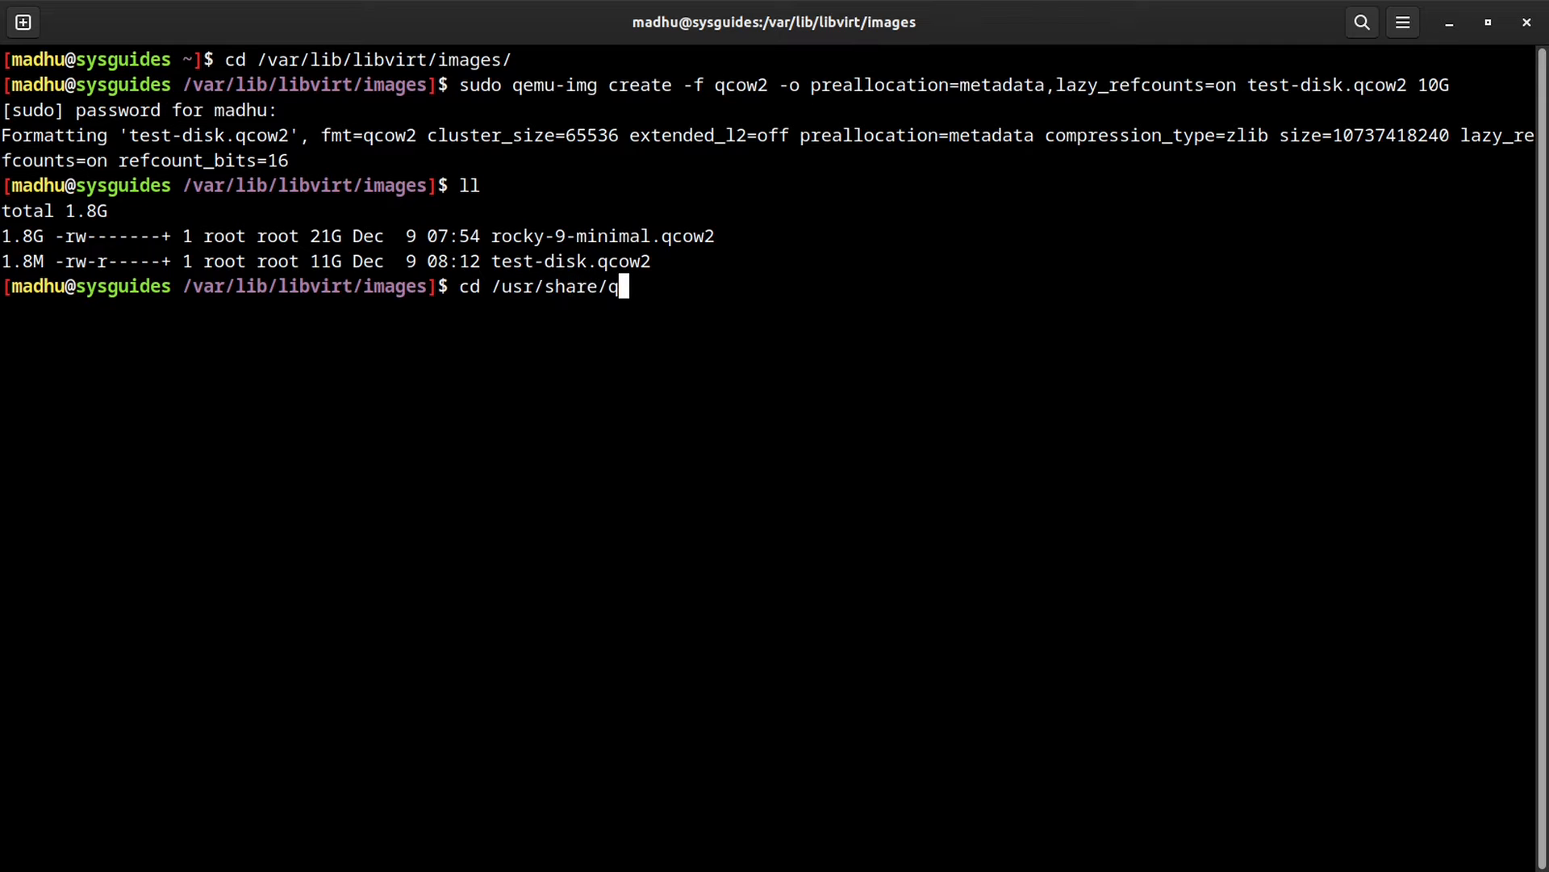
pyautogui.write('emu/firm')
pyautogui.press('Tab')
pyautogui.press('Return')
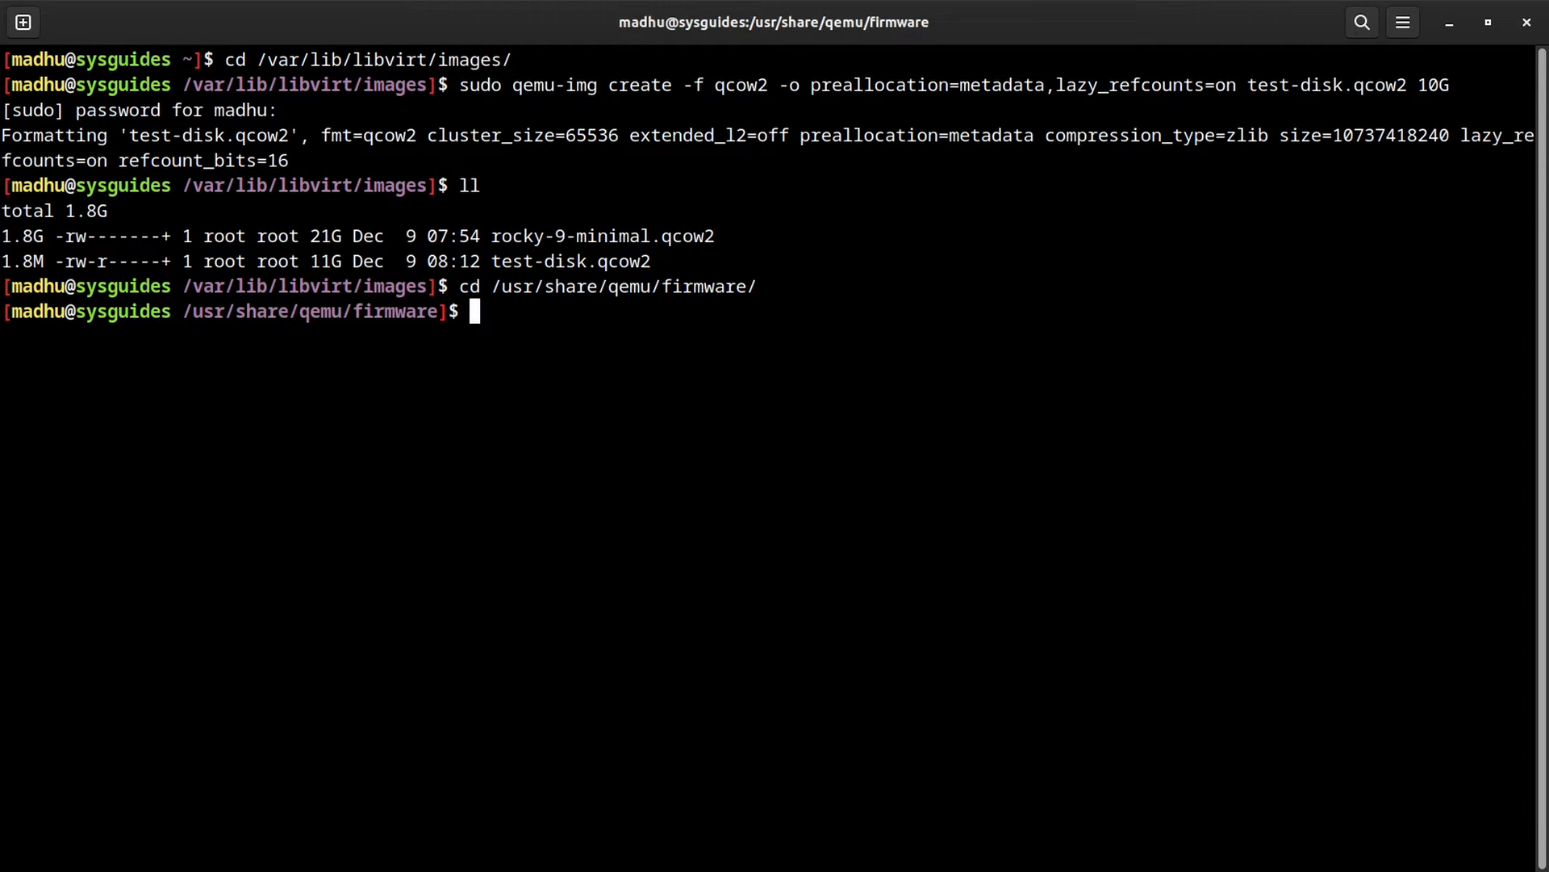
pyautogui.write('ll')
pyautogui.press('Return')
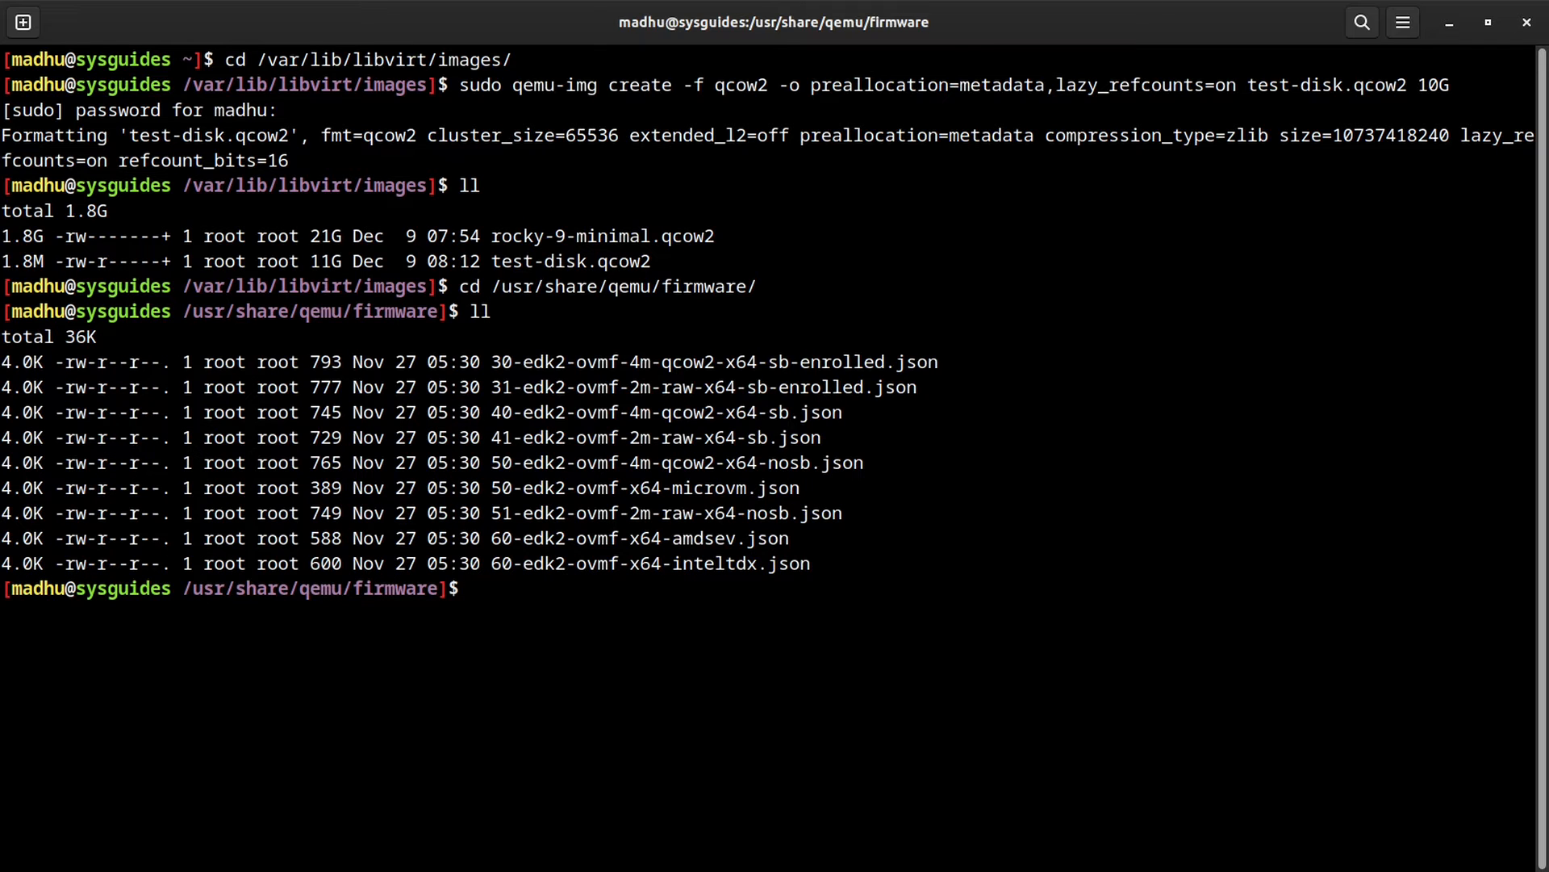
# Step: Print 30-edk2-ovmf-4m-qcow2-x64-sb-enrolled.json and read its SB+SMM description and features list
pyautogui.write('cat 30')
pyautogui.press('Tab')
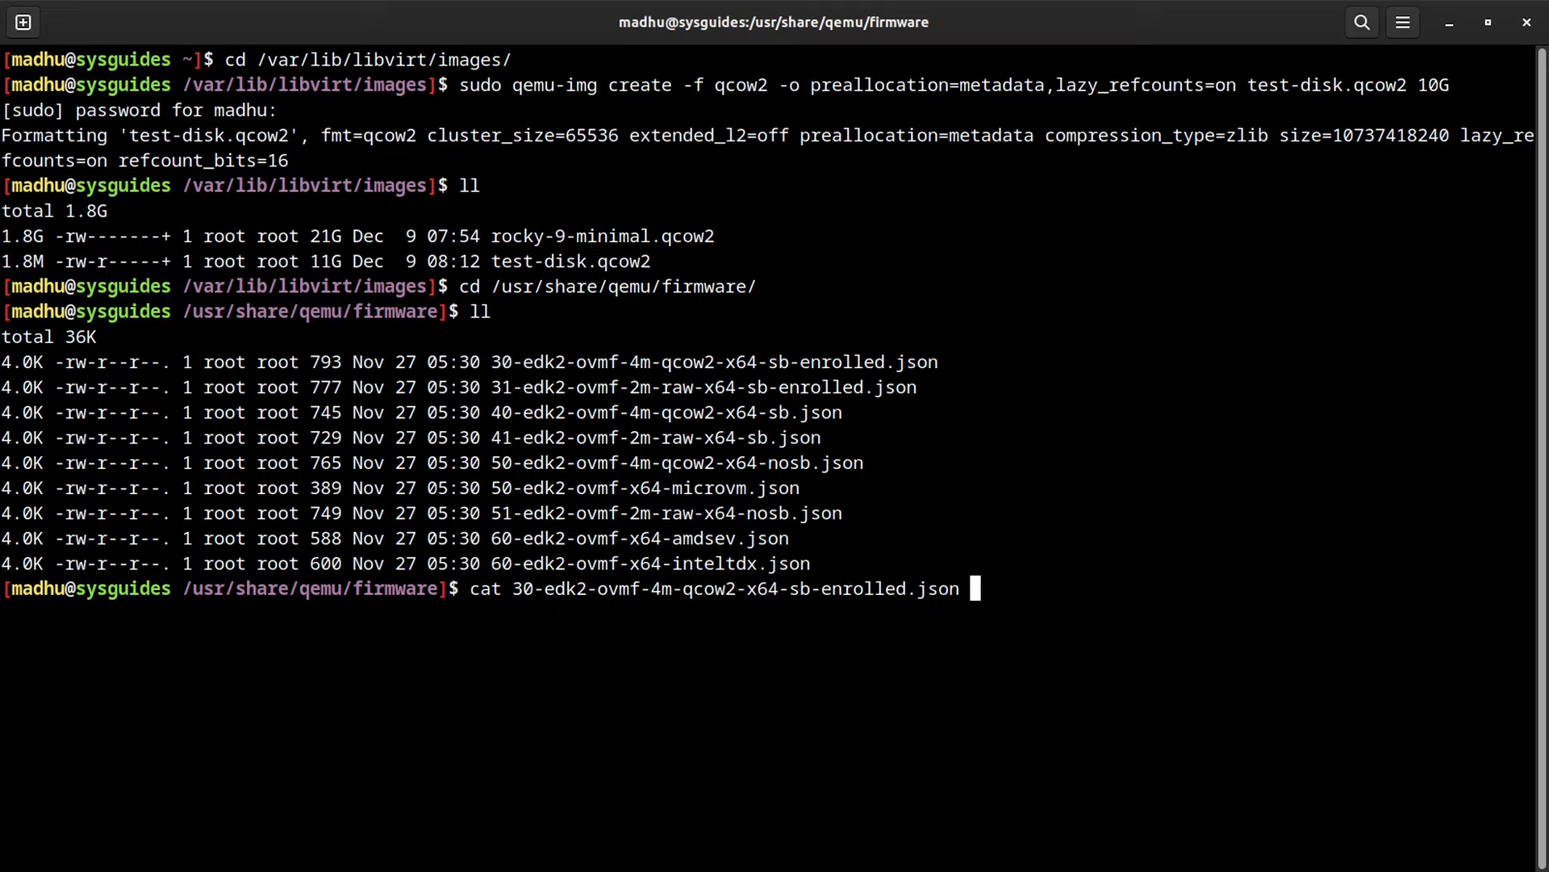
pyautogui.press('Return')
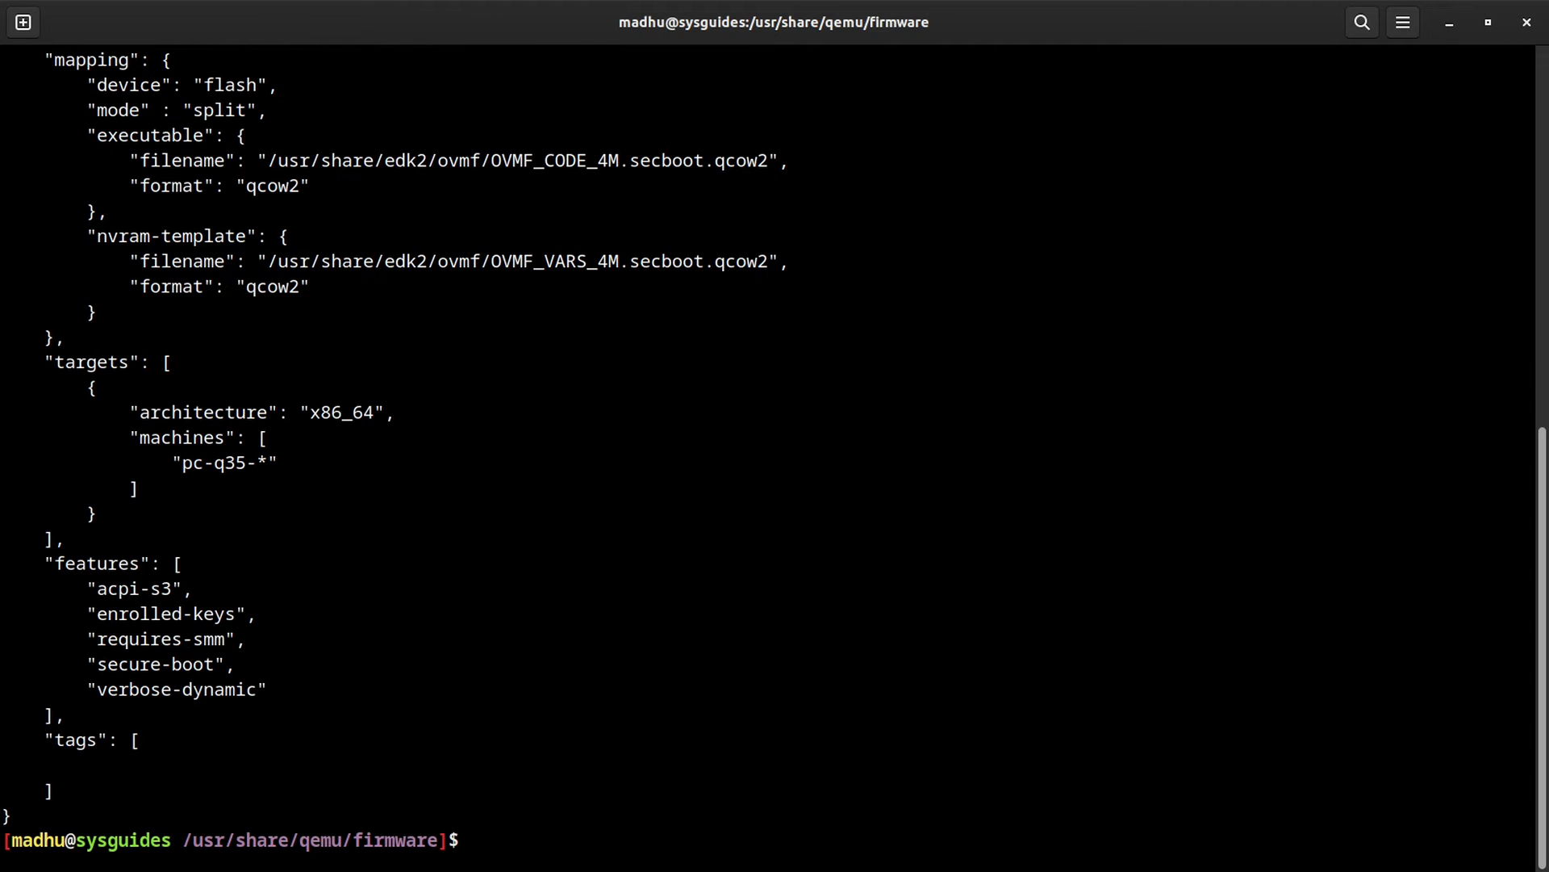
pyautogui.scroll(5, 605, 484)
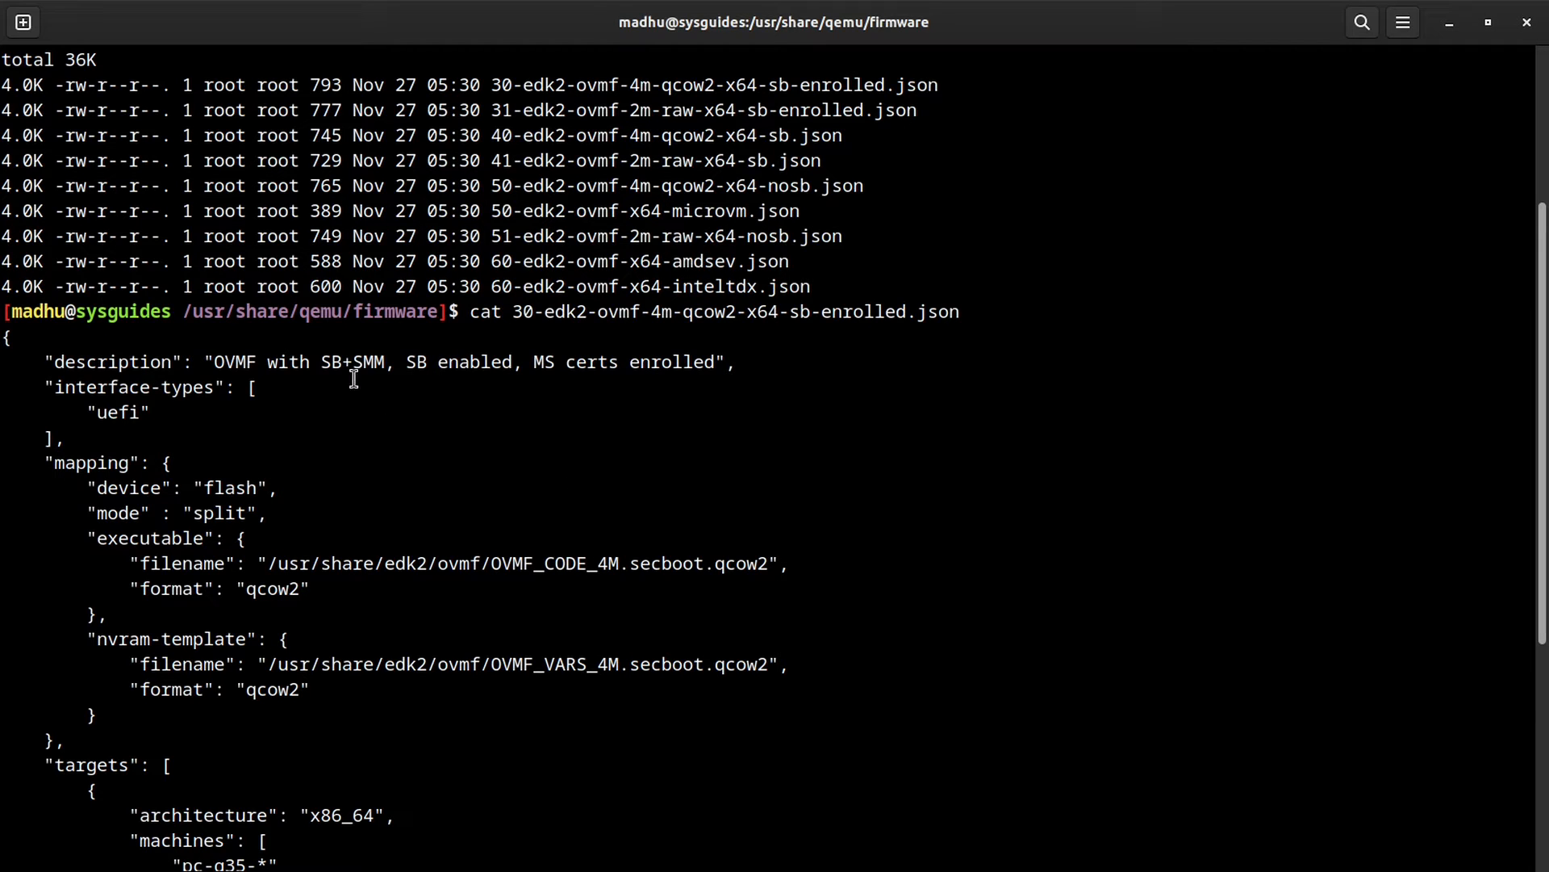
pyautogui.moveTo(322, 358); pyautogui.dragTo(386, 362)
pyautogui.moveTo(407, 362); pyautogui.dragTo(715, 362)
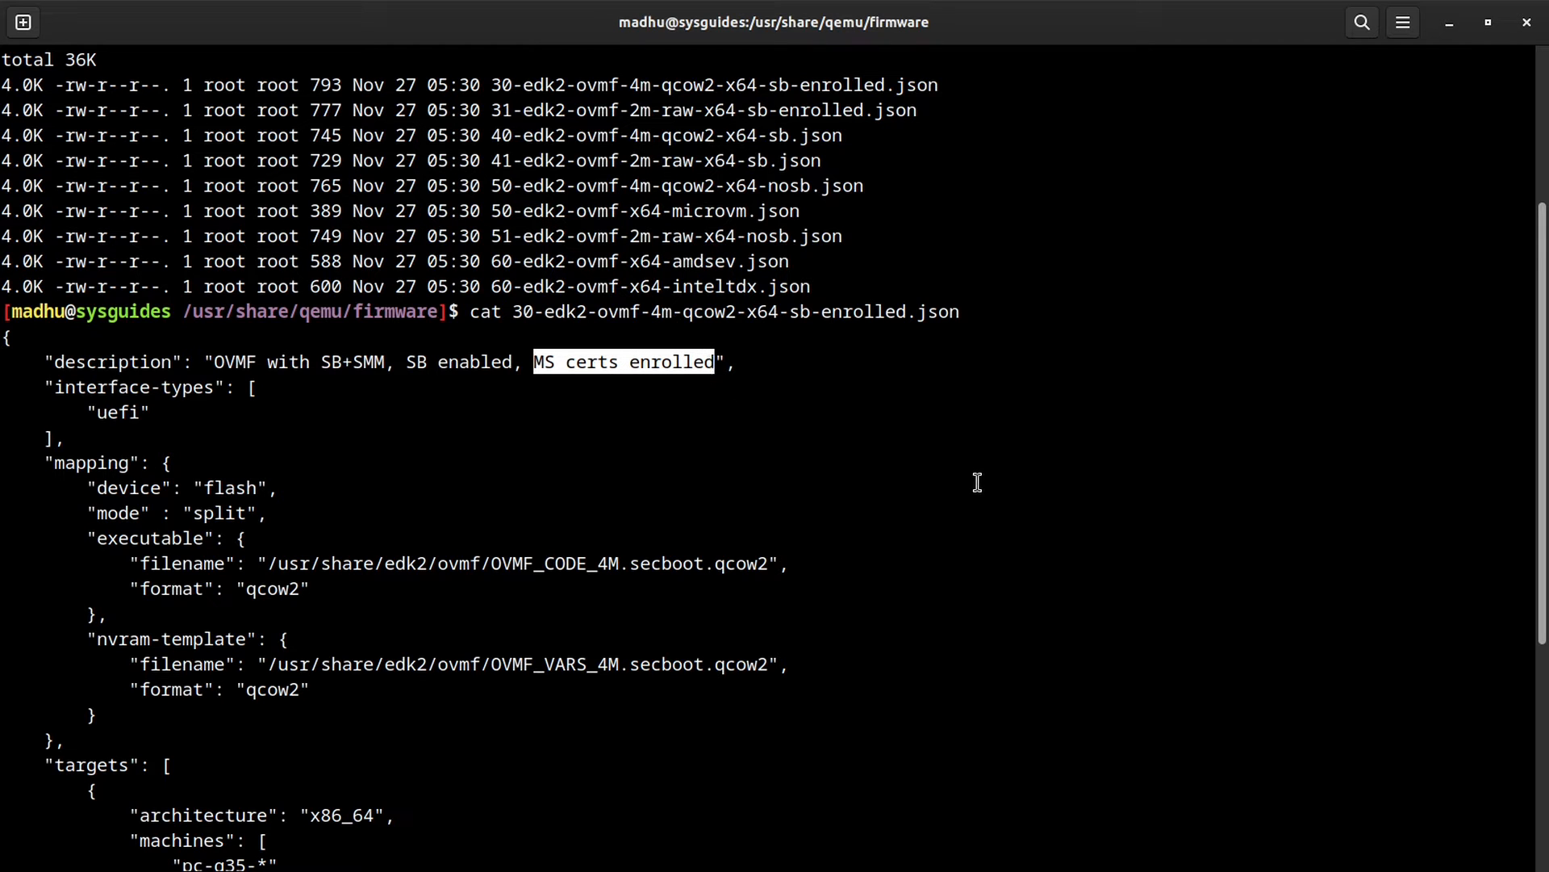
pyautogui.scroll(-3, 979, 482)
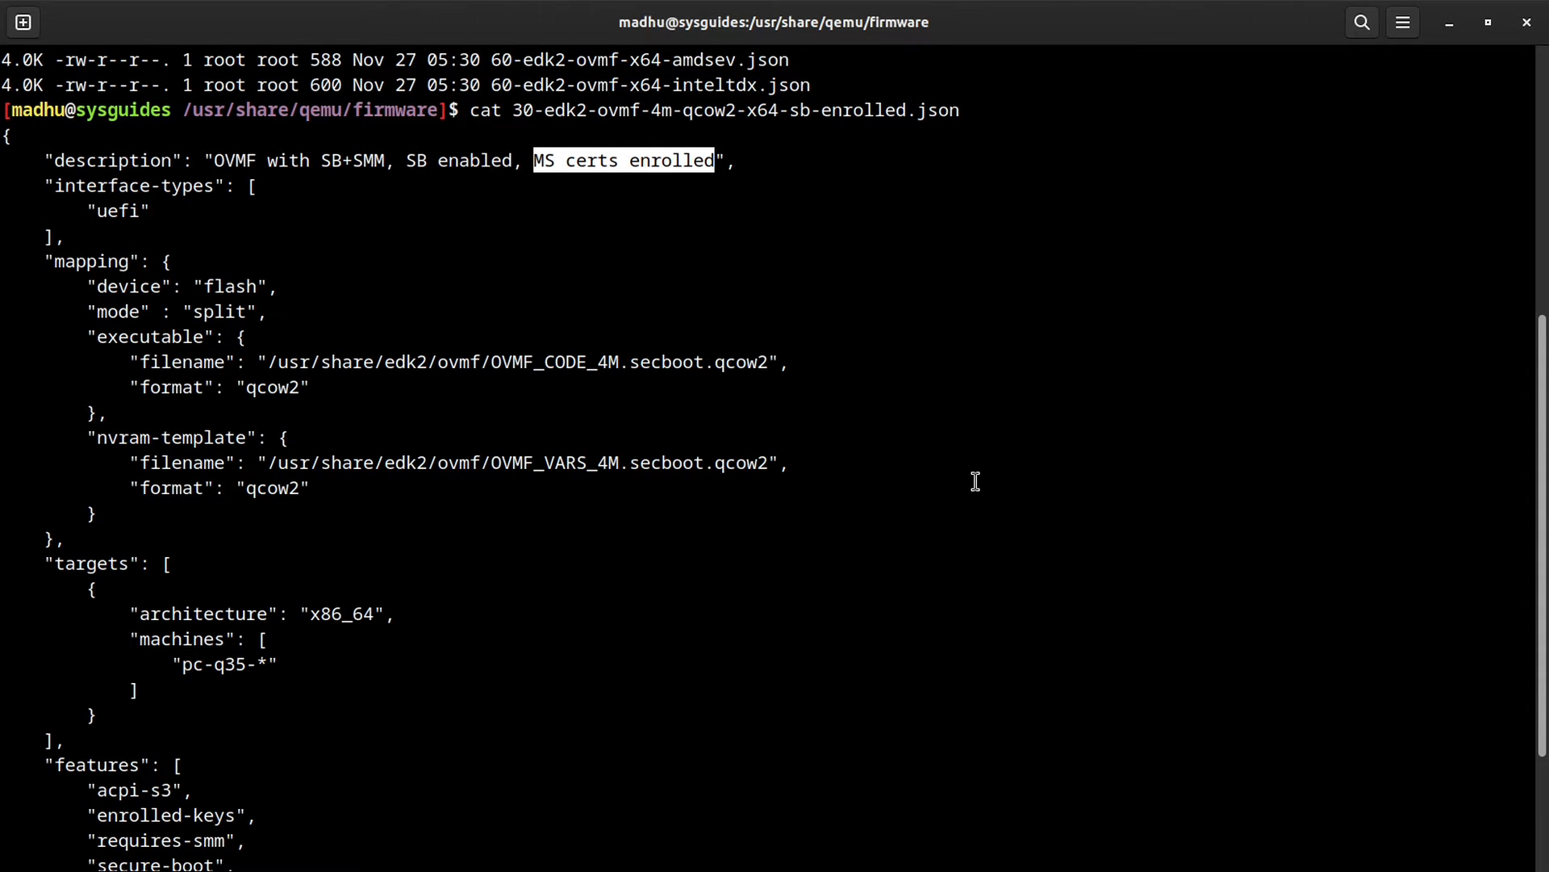
pyautogui.scroll(-3, 975, 482)
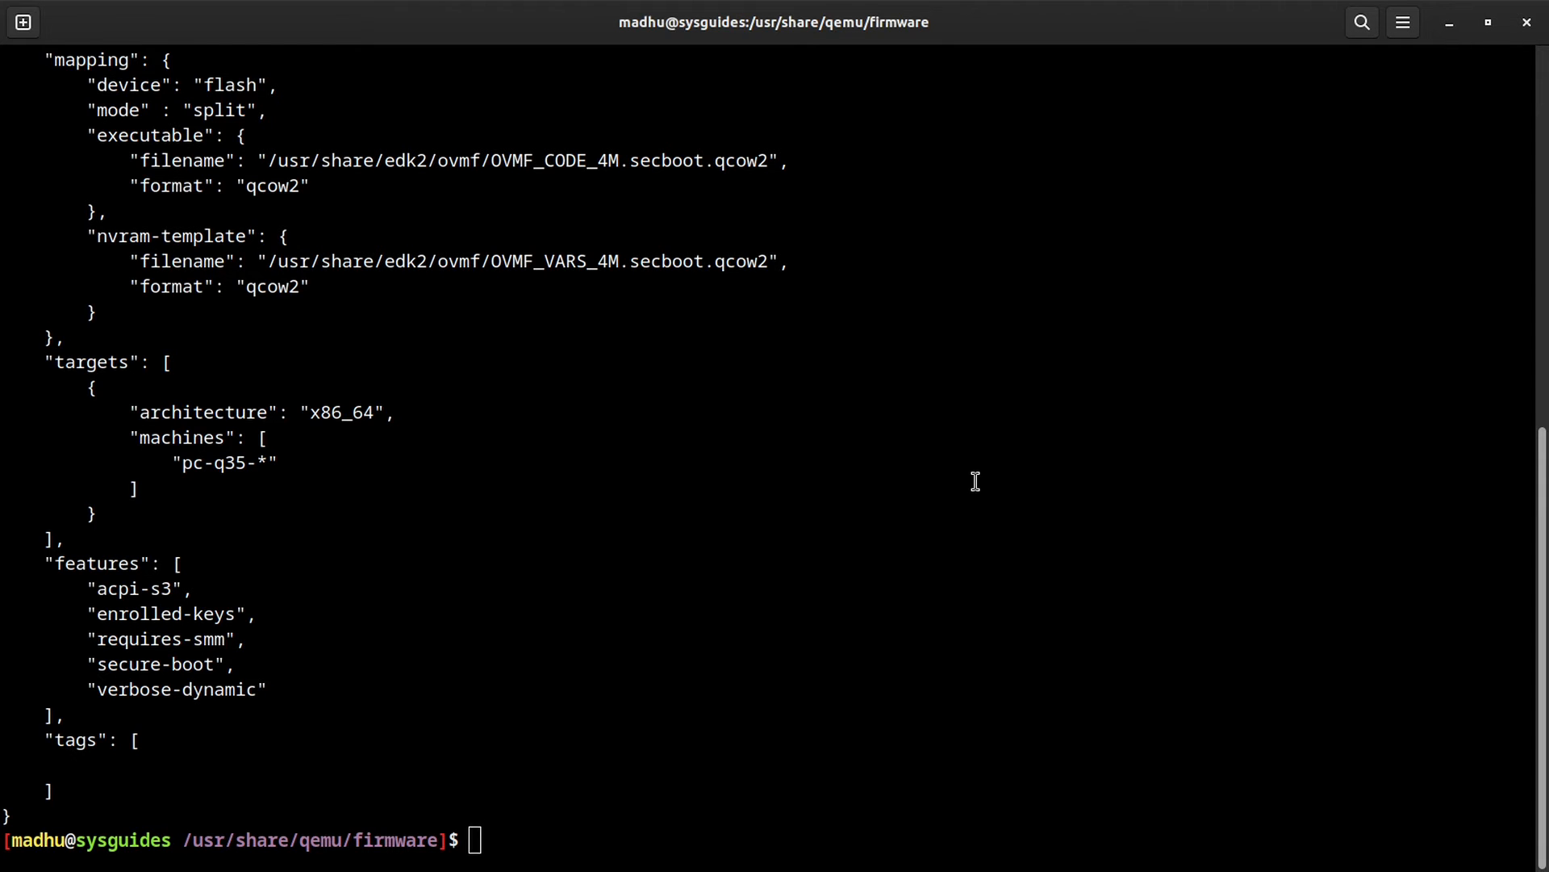
pyautogui.press('super')
# Step: Change the VM firmware from BIOS to UEFI, apply it, and show the OS information page
pyautogui.click(1012, 607)
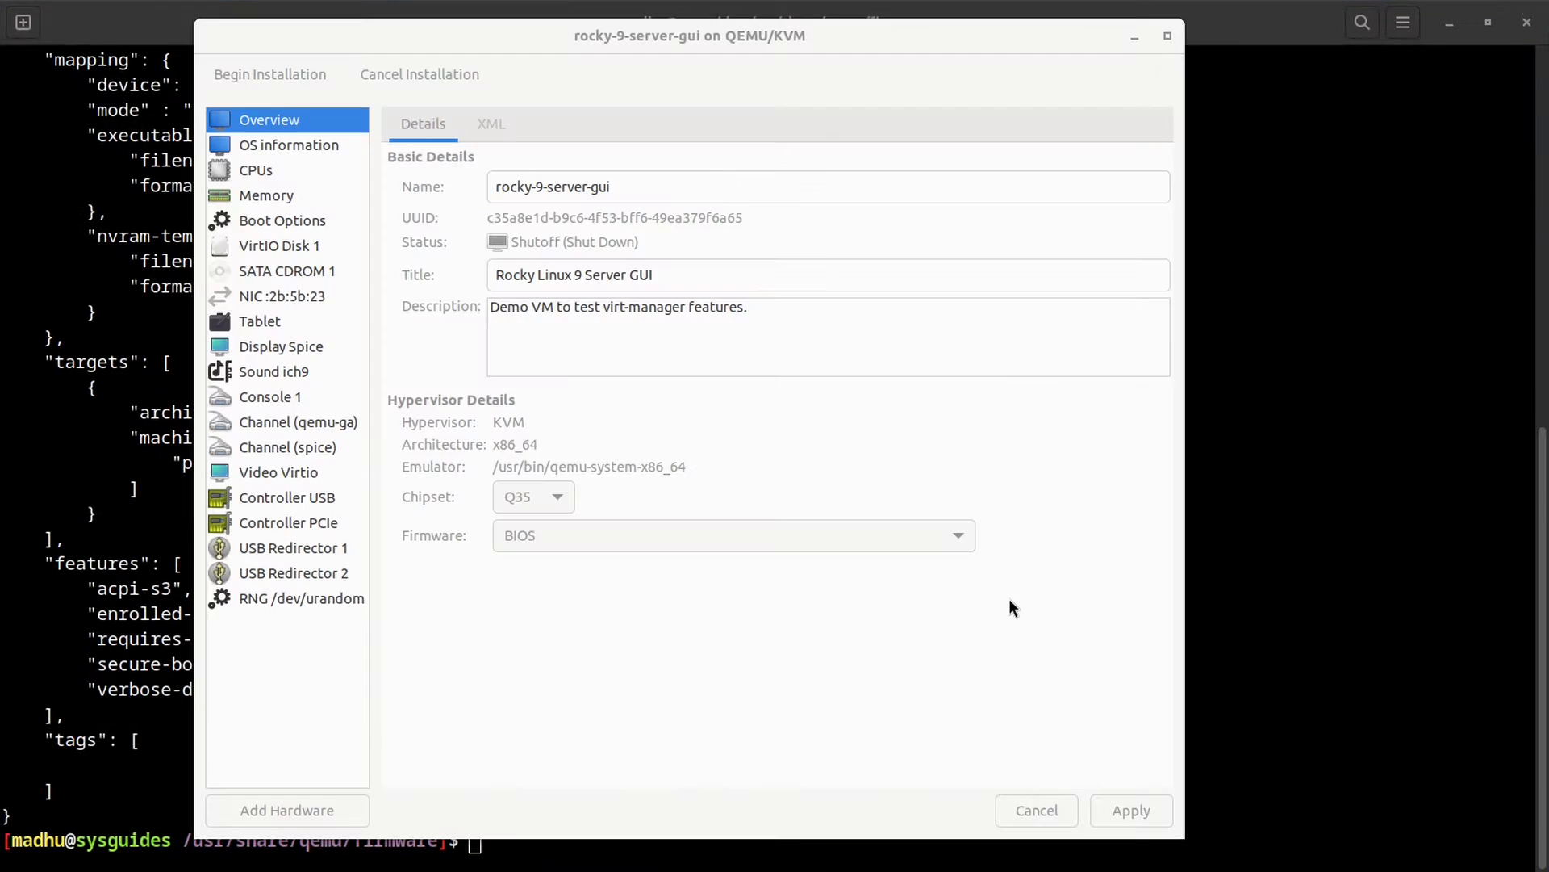
pyautogui.click(908, 534)
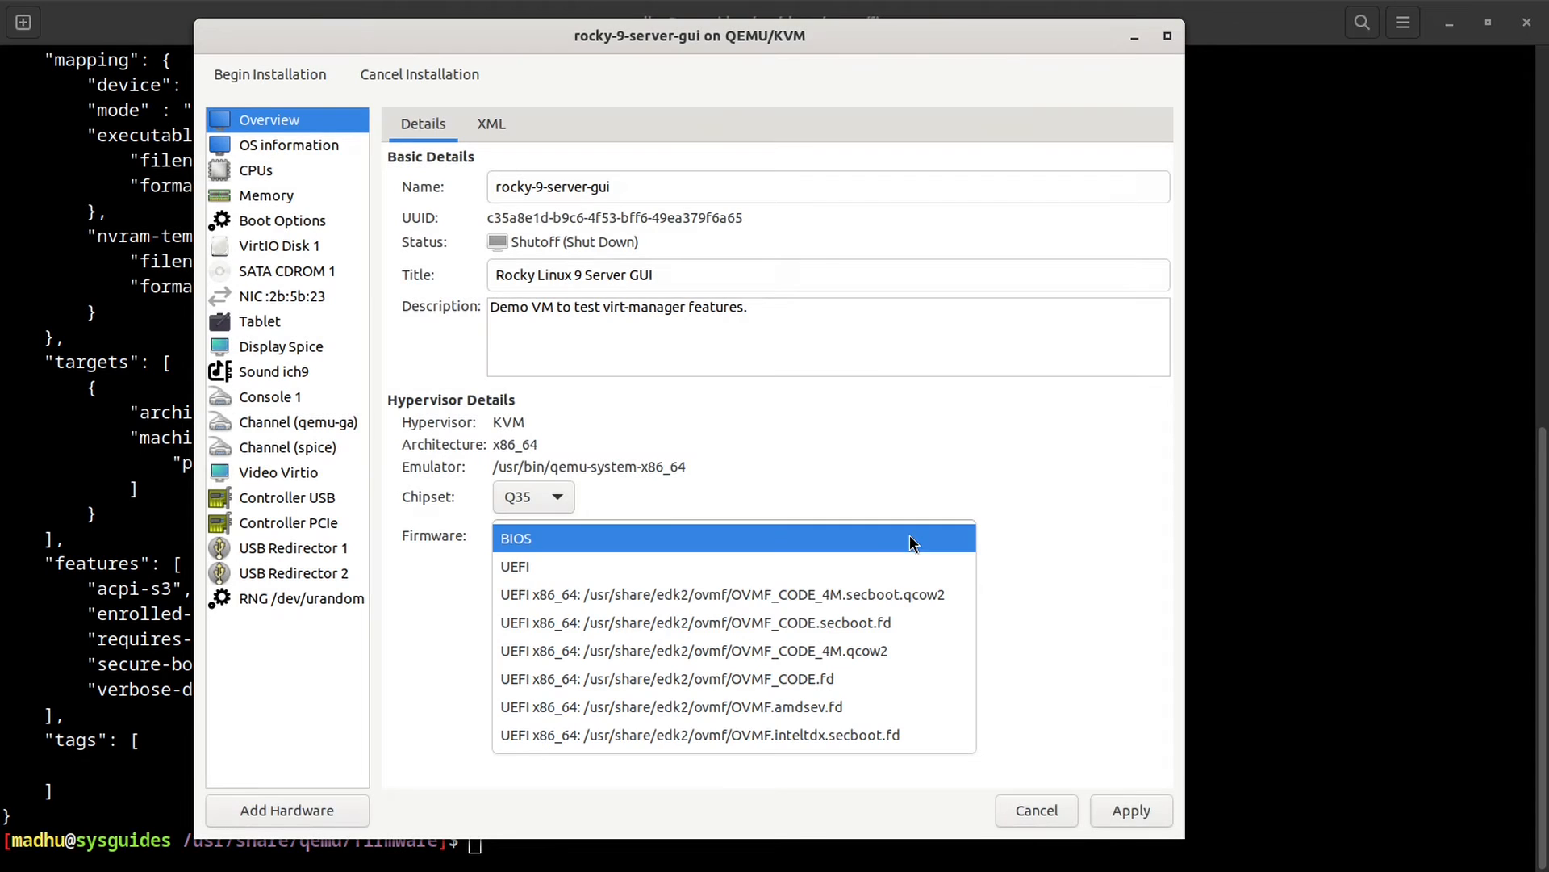
pyautogui.click(878, 565)
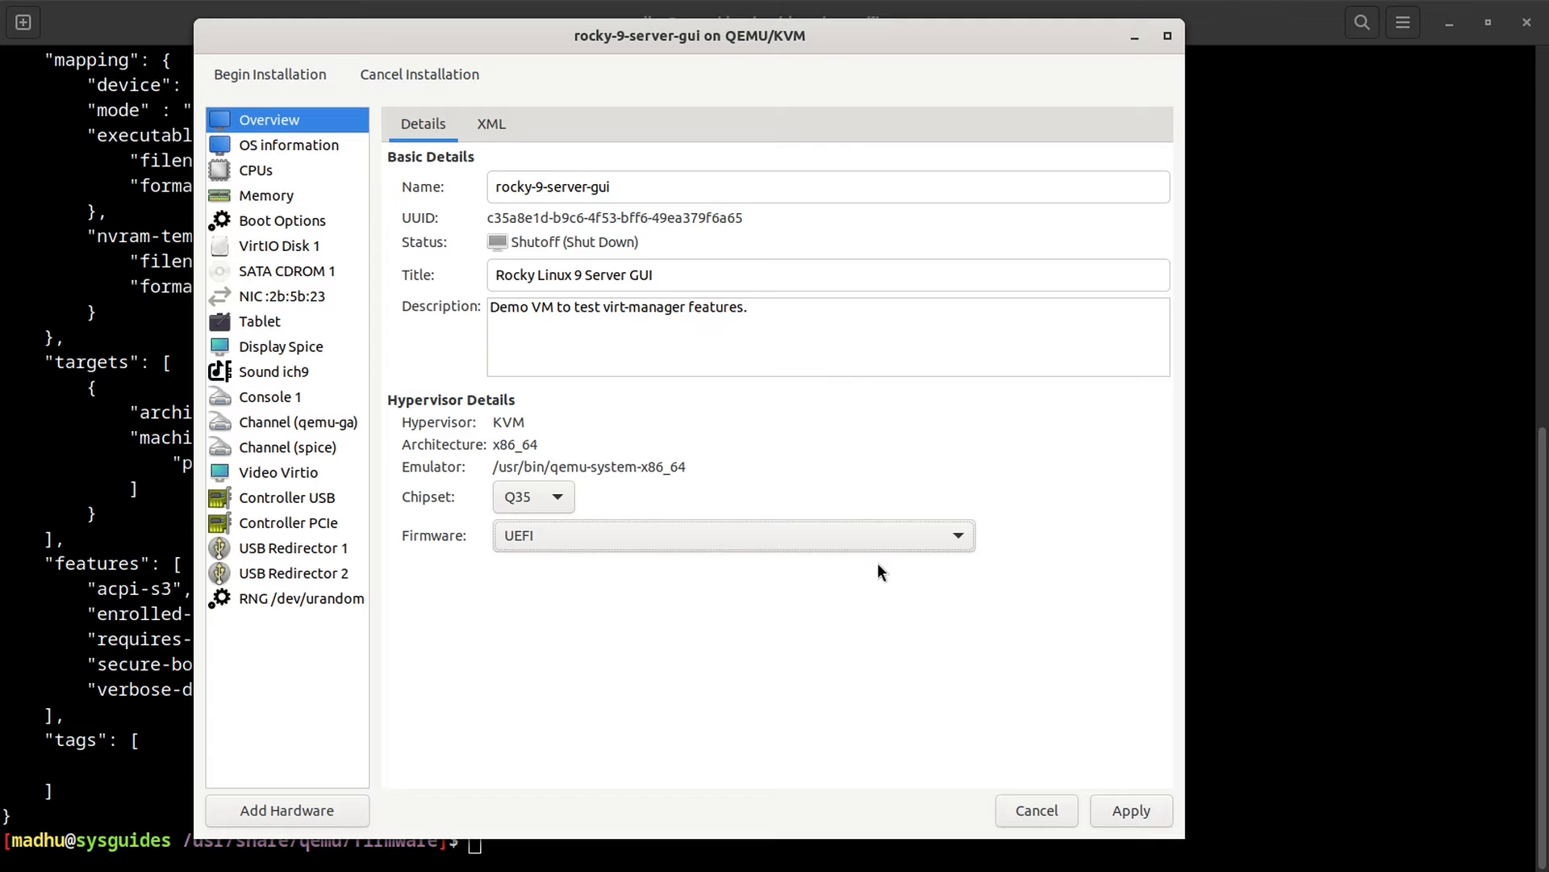
pyautogui.click(1130, 807)
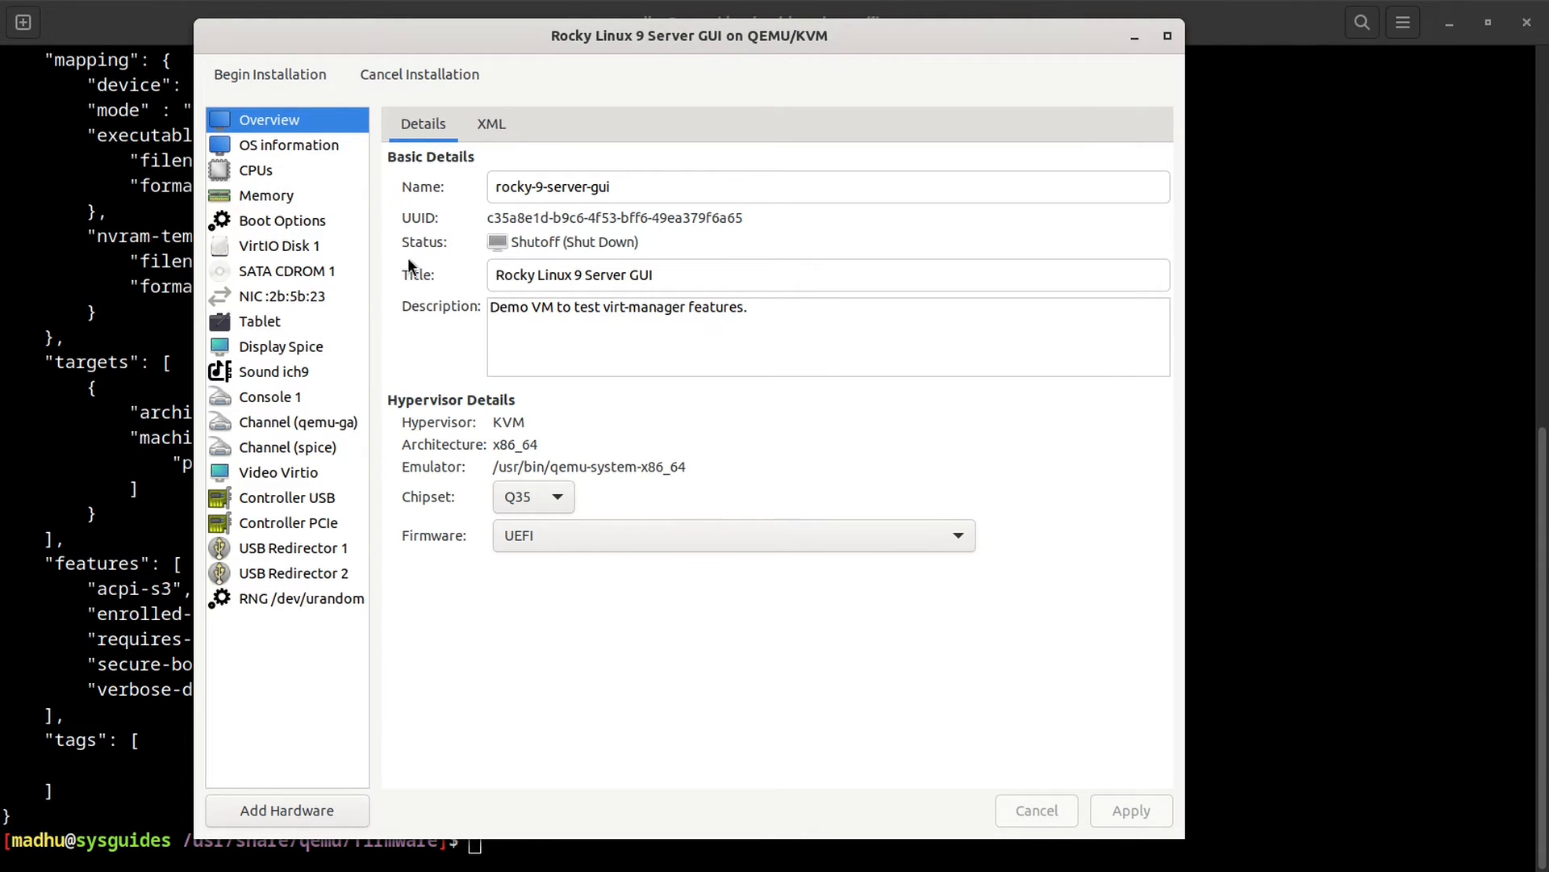
pyautogui.click(300, 150)
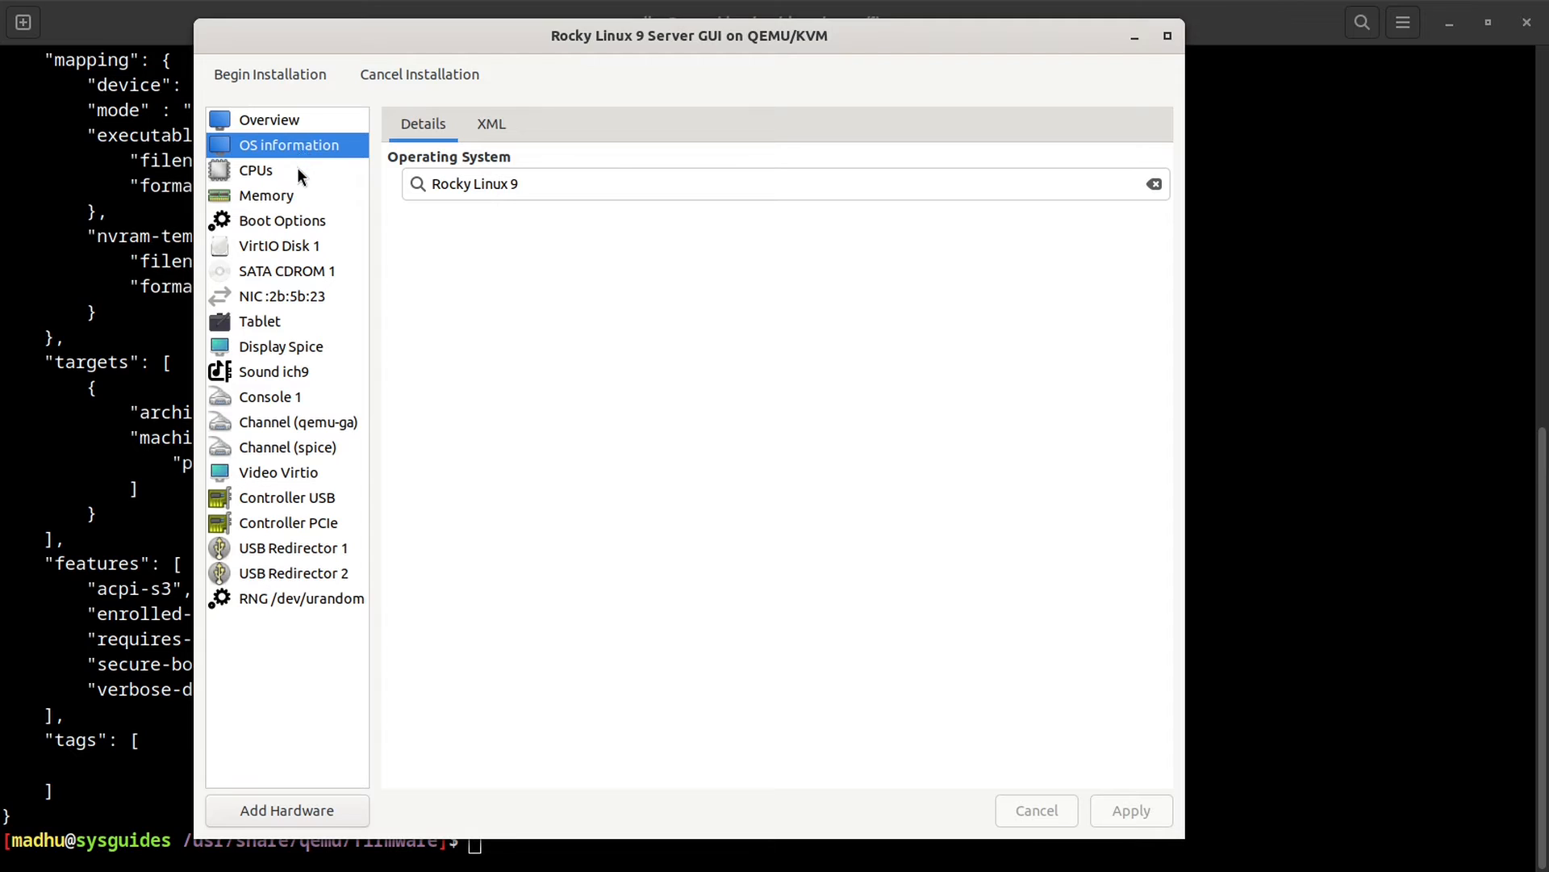
# Step: Raise the vCPU allocation from 1 to 3 on the CPUs page and apply it
pyautogui.click(297, 170)
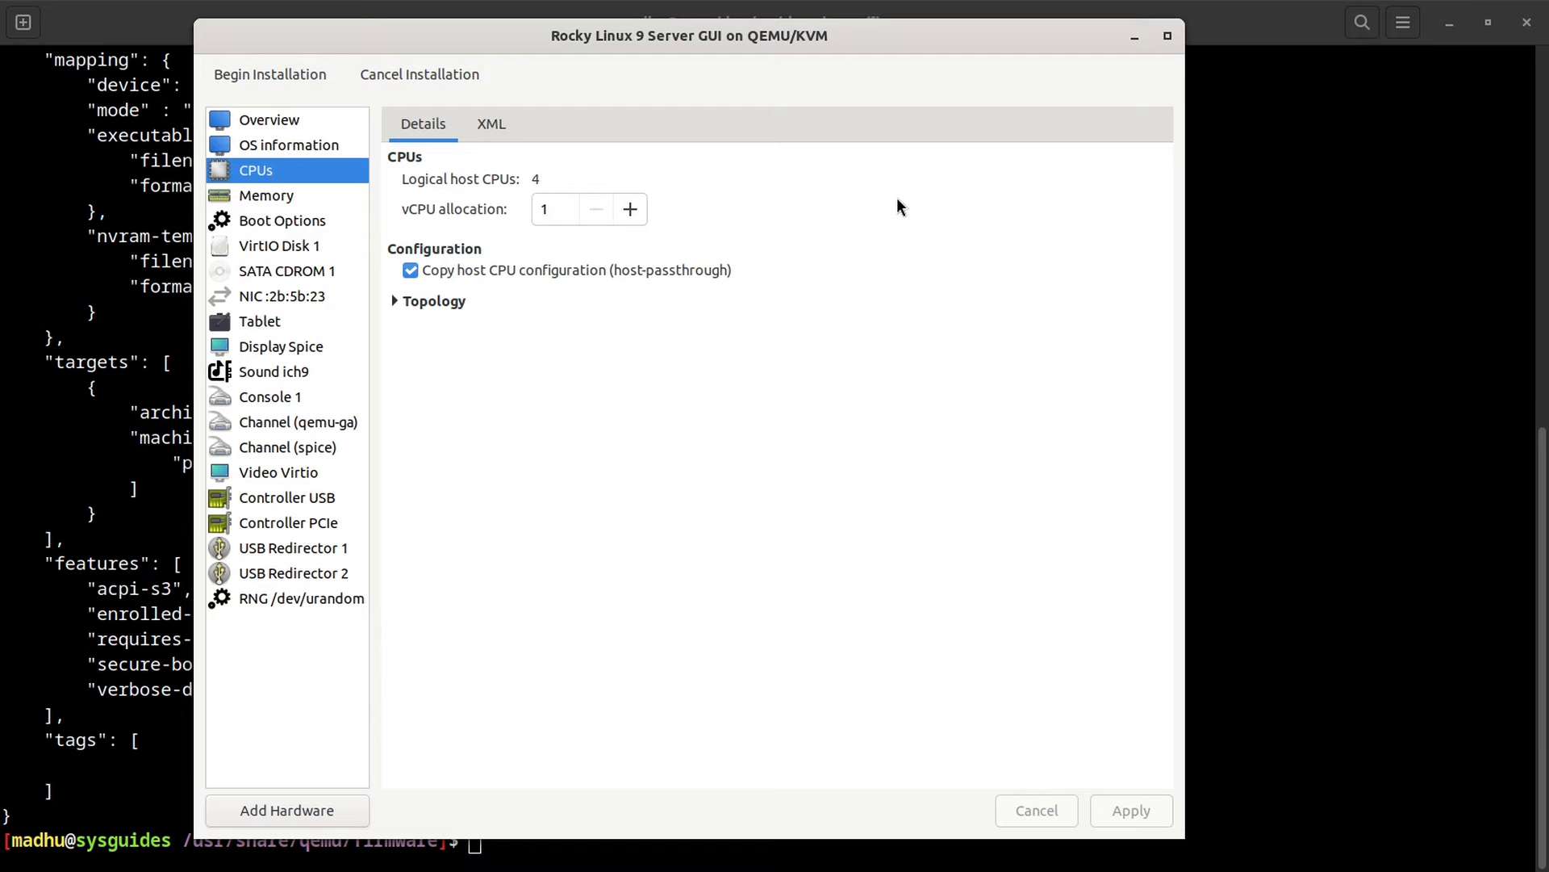
pyautogui.click(632, 212)
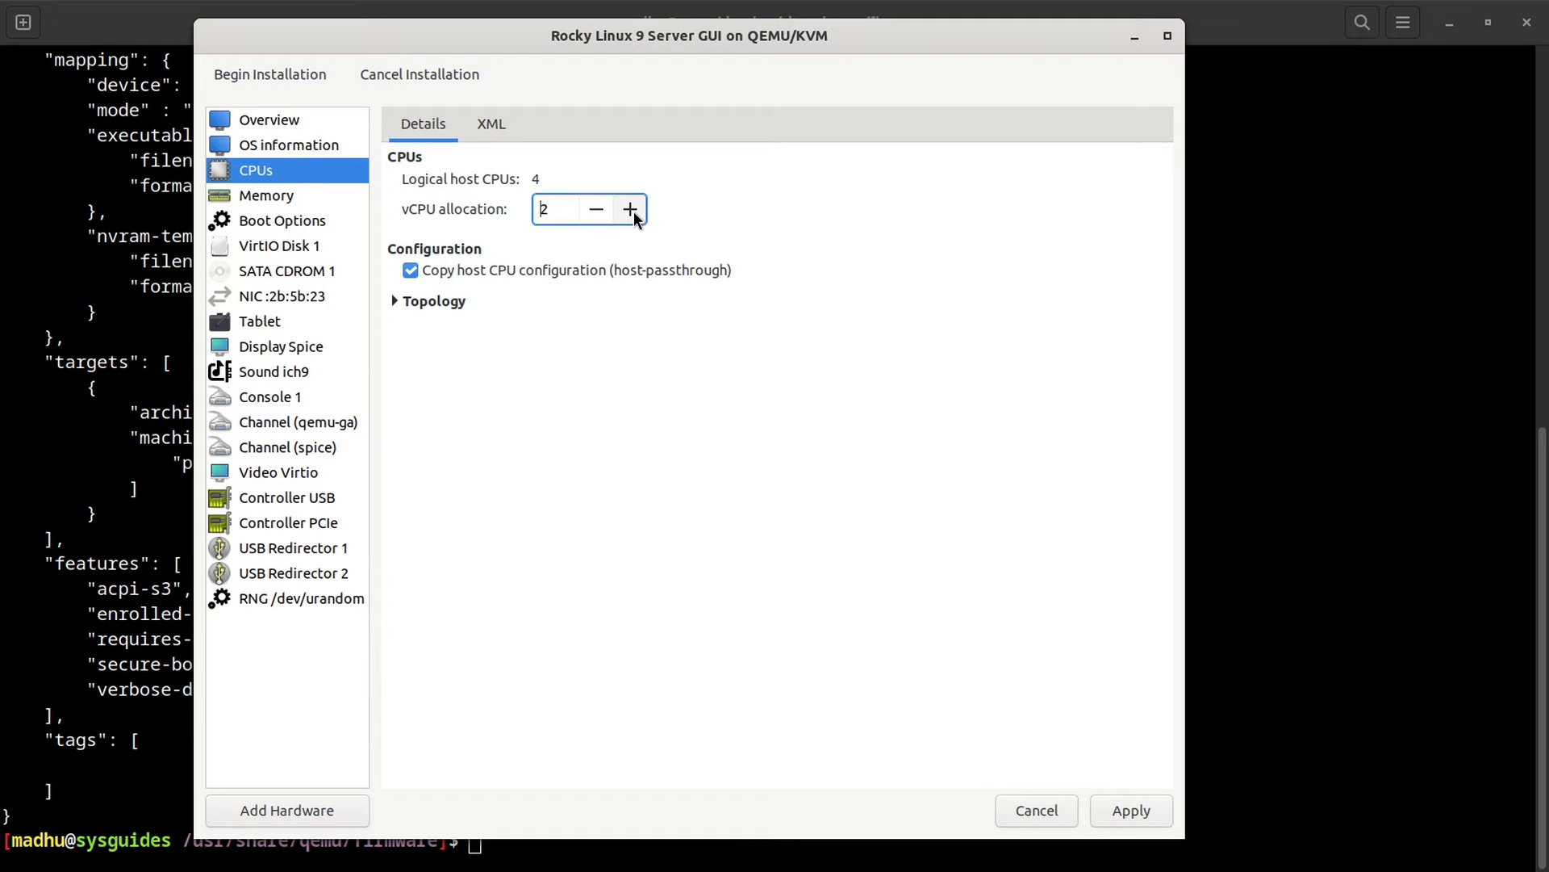
pyautogui.click(633, 211)
pyautogui.doubleClick(537, 179)
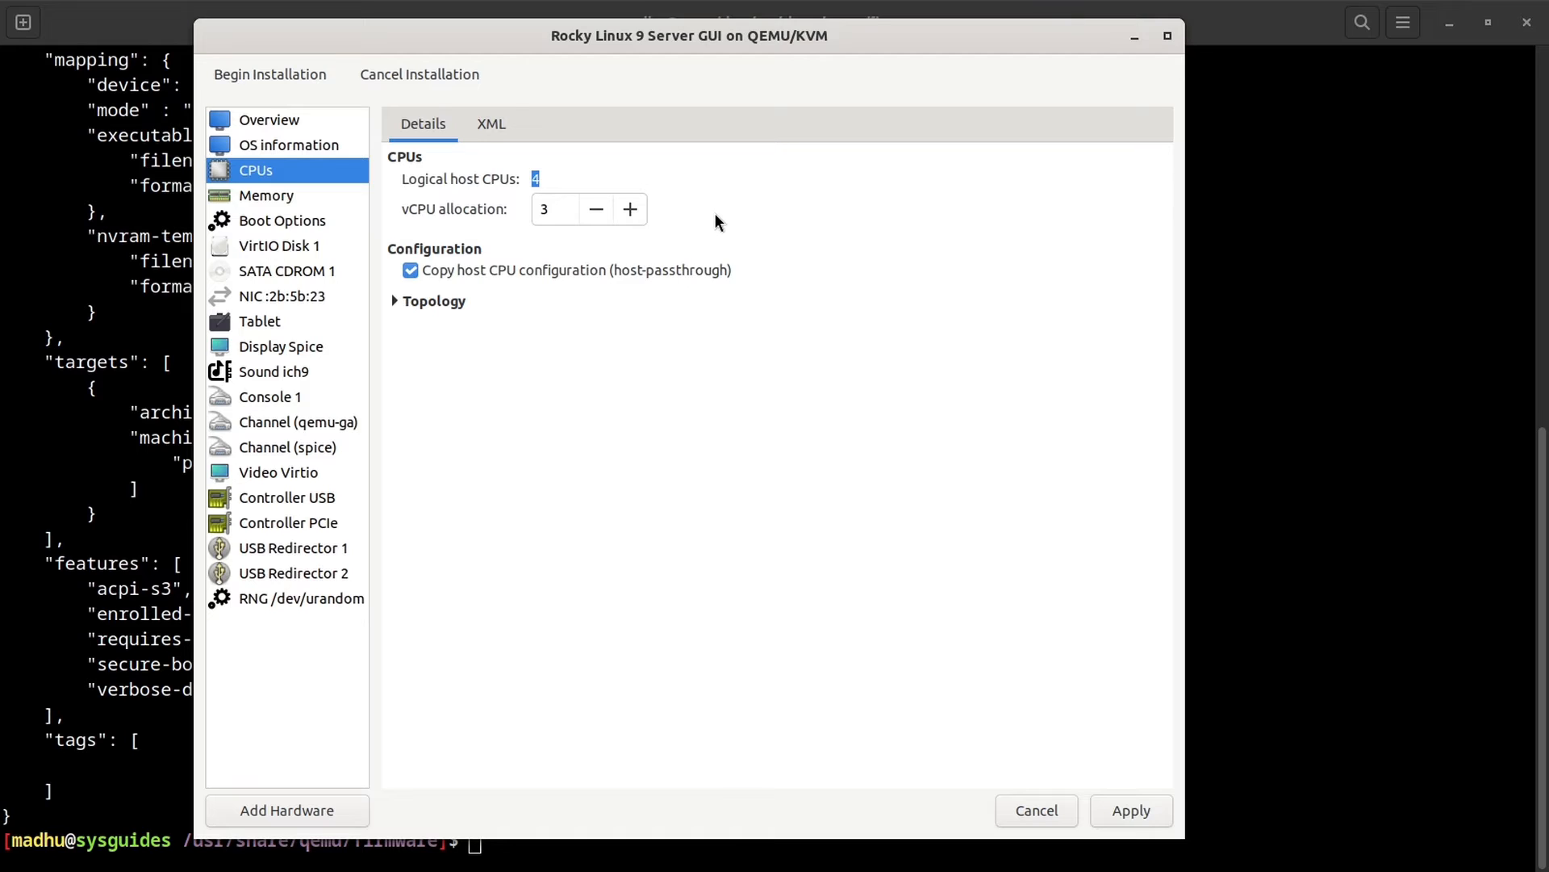
pyautogui.click(1129, 811)
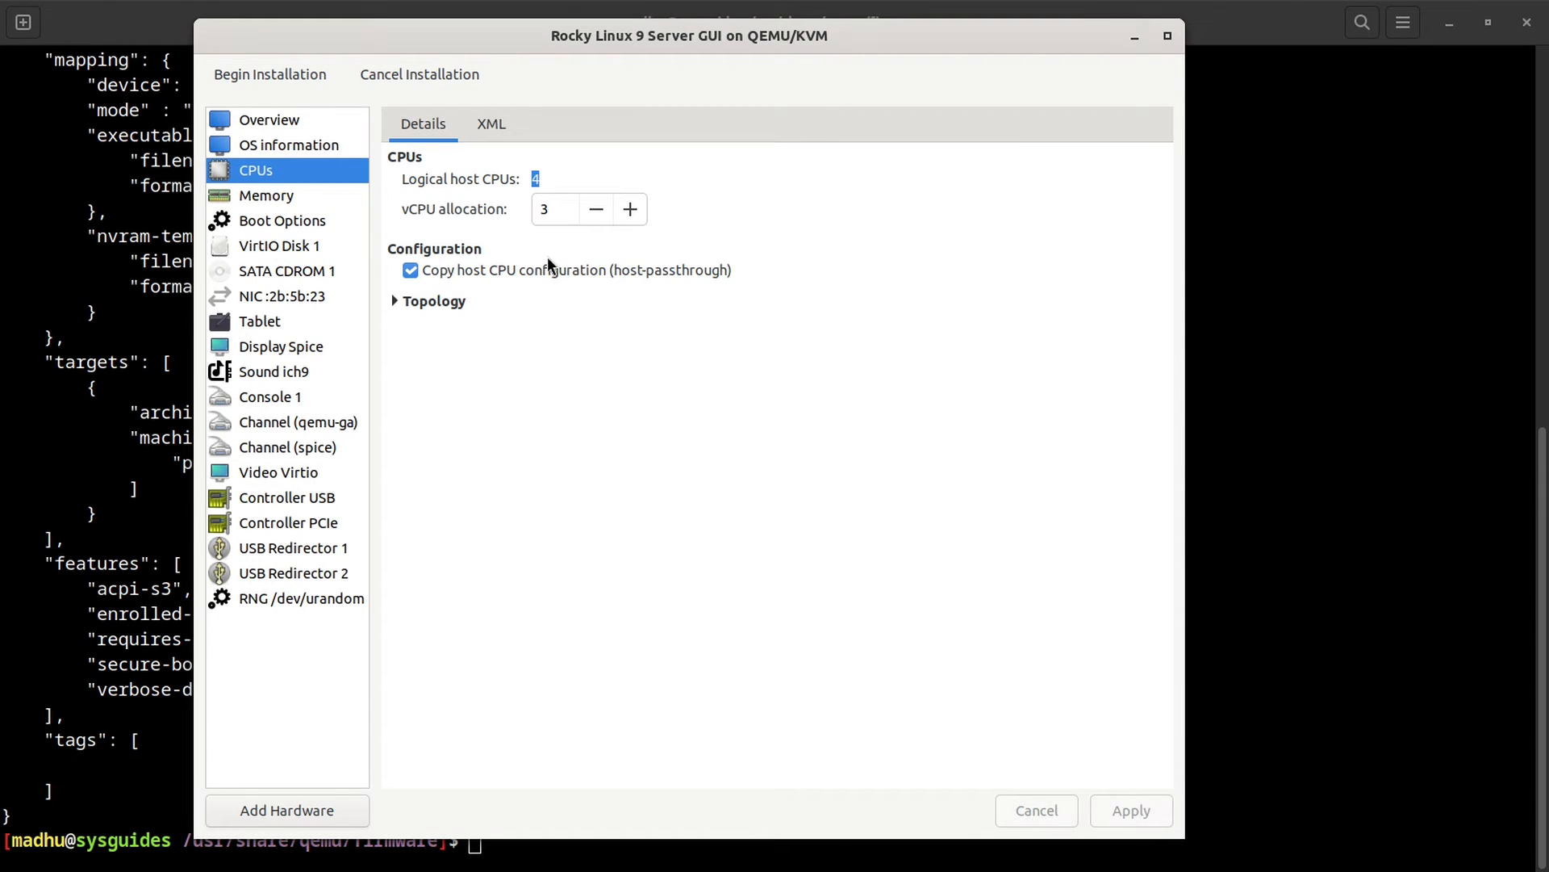
pyautogui.click(497, 132)
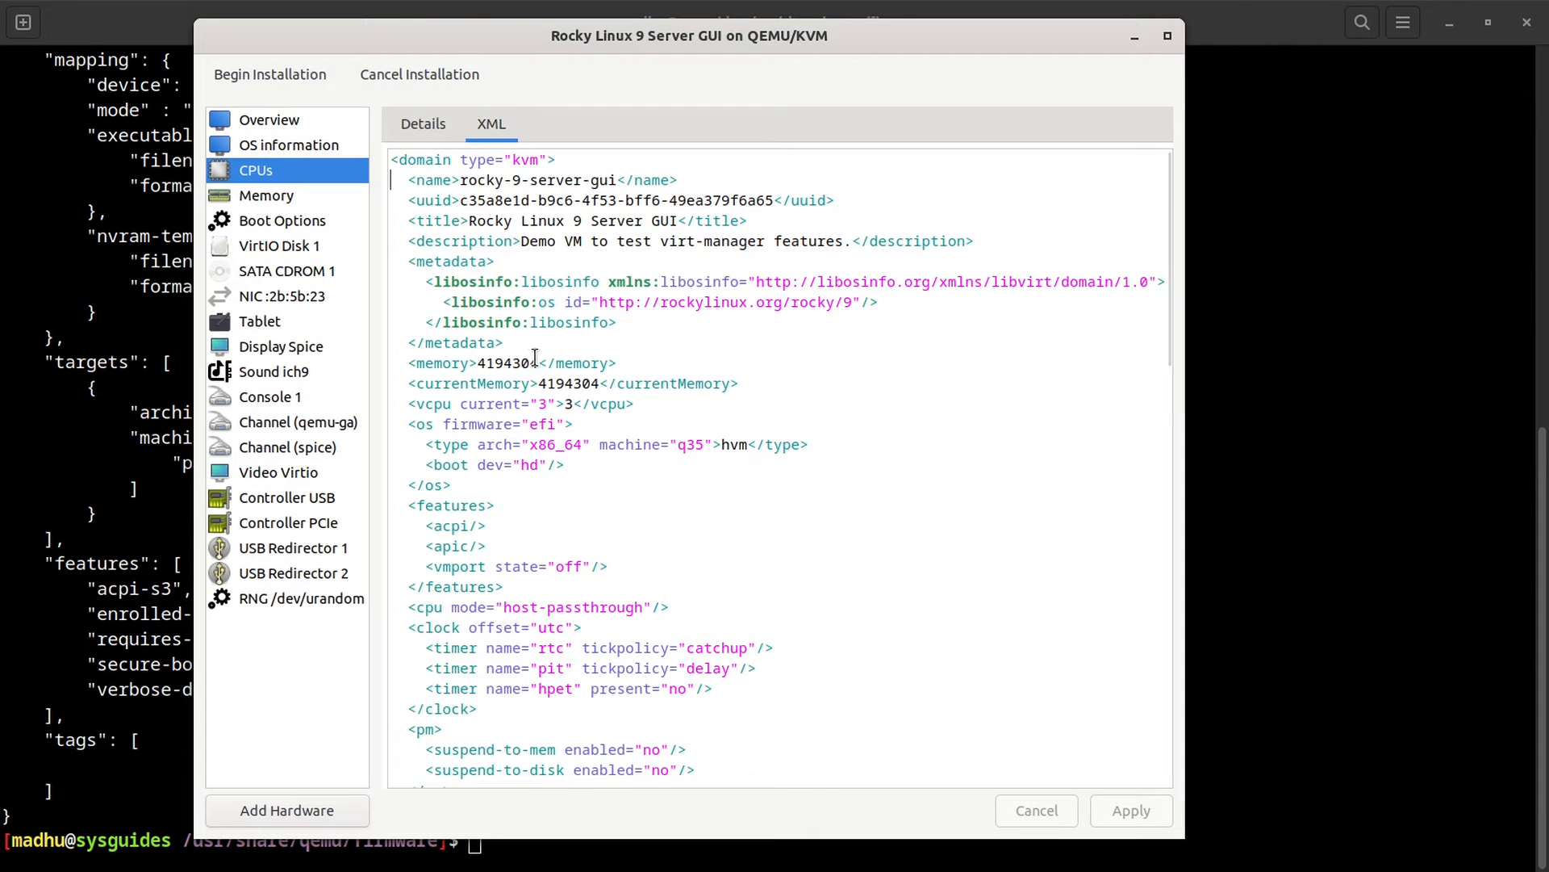
# Step: Change vcpu current="3" to "1" in the XML and apply the edit
pyautogui.doubleClick(541, 403)
pyautogui.write('1')
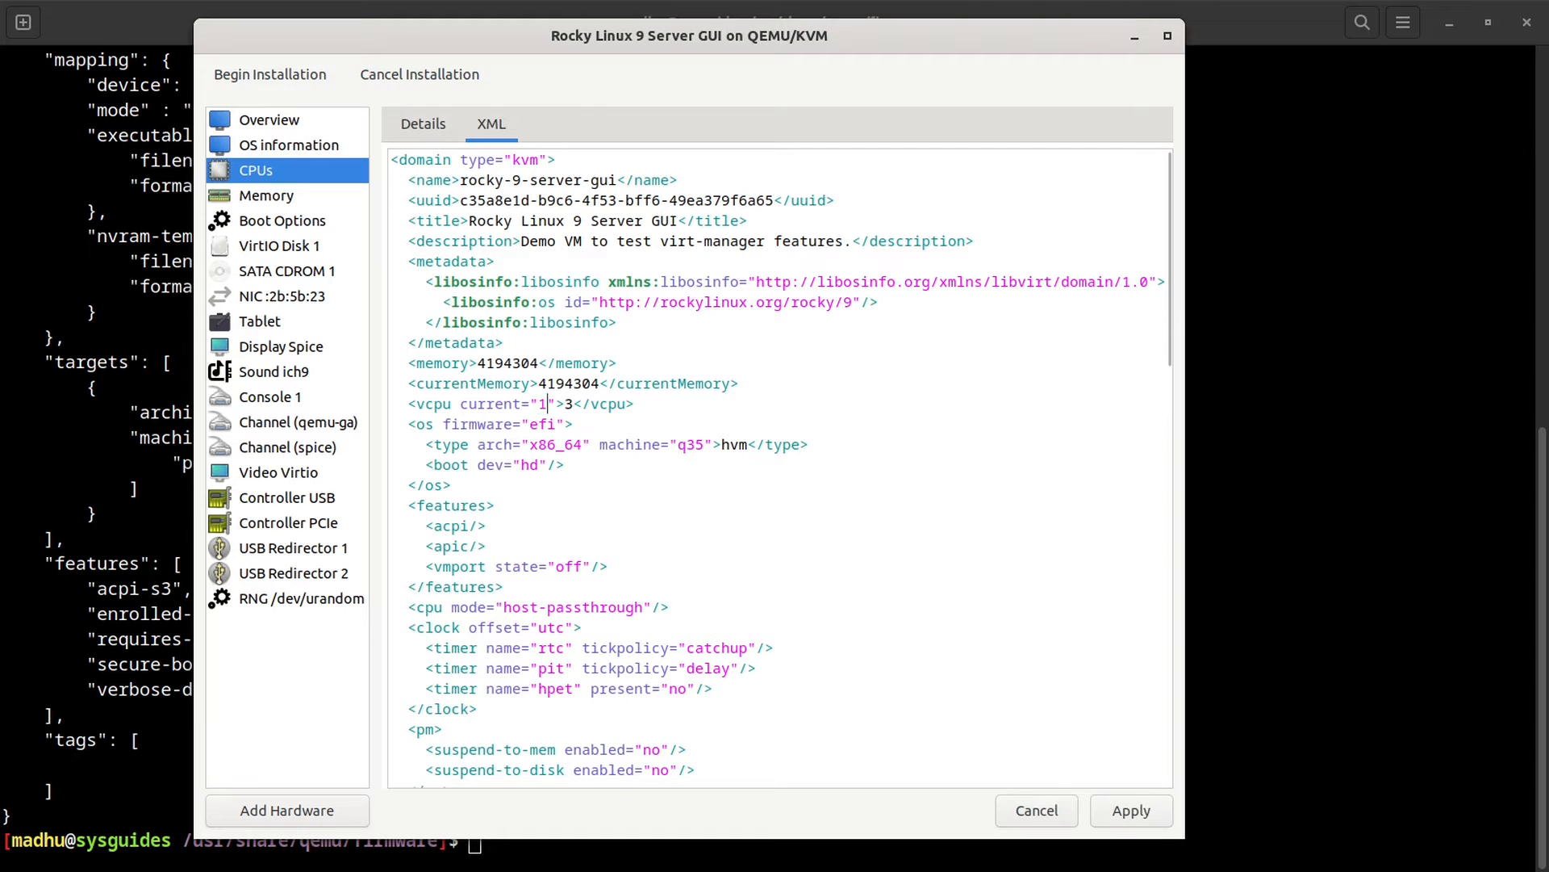
pyautogui.click(1128, 817)
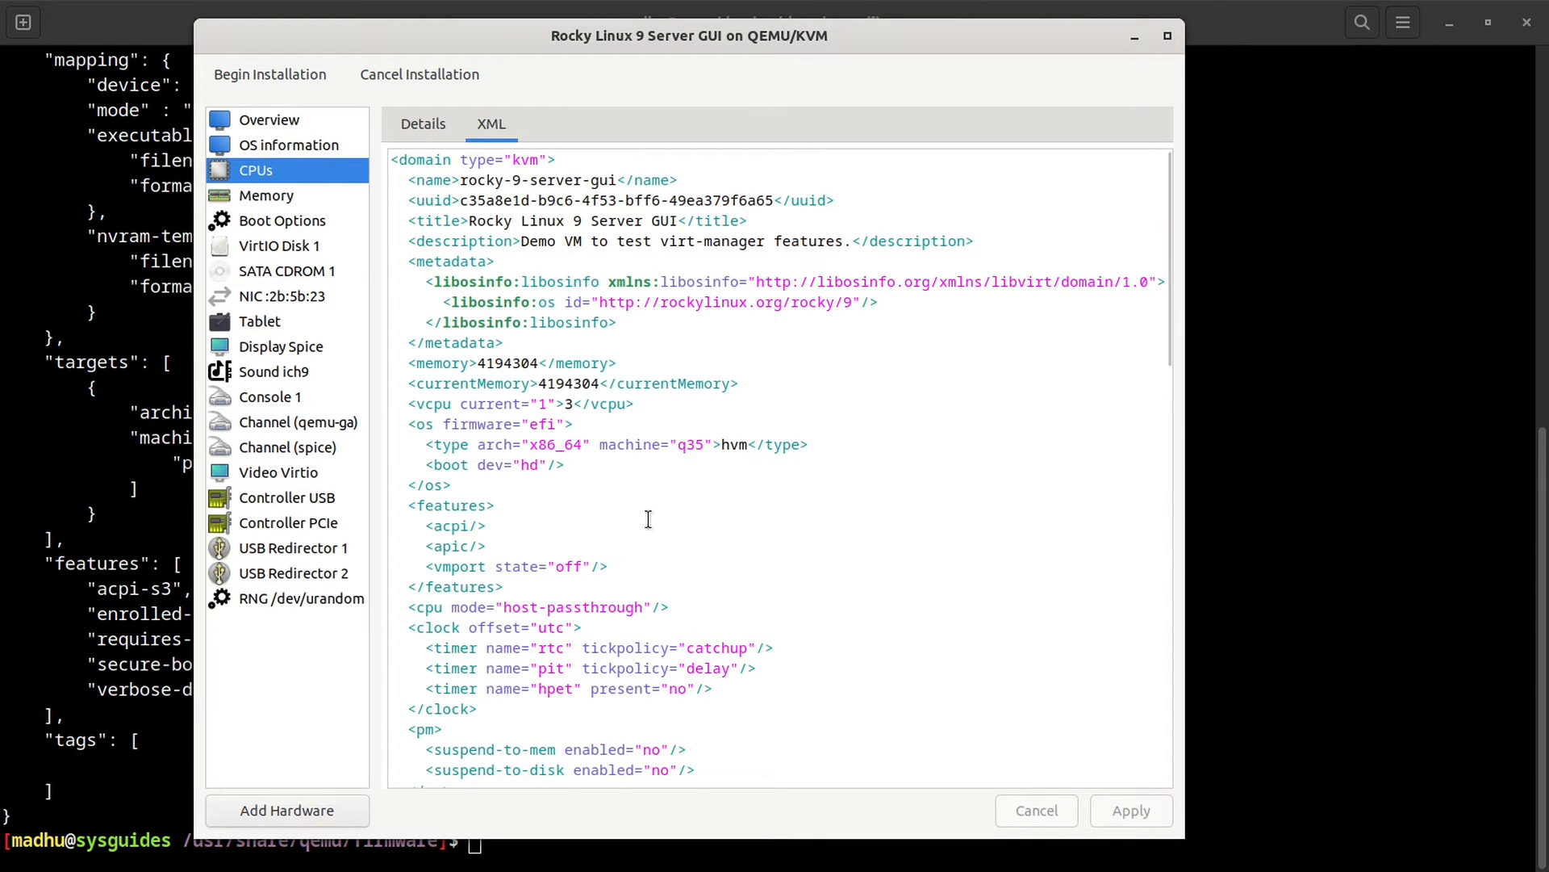
# Step: Check the current="1" and maximum 3 values in the vcpu line, then return to Details
pyautogui.moveTo(462, 403); pyautogui.dragTo(556, 403)
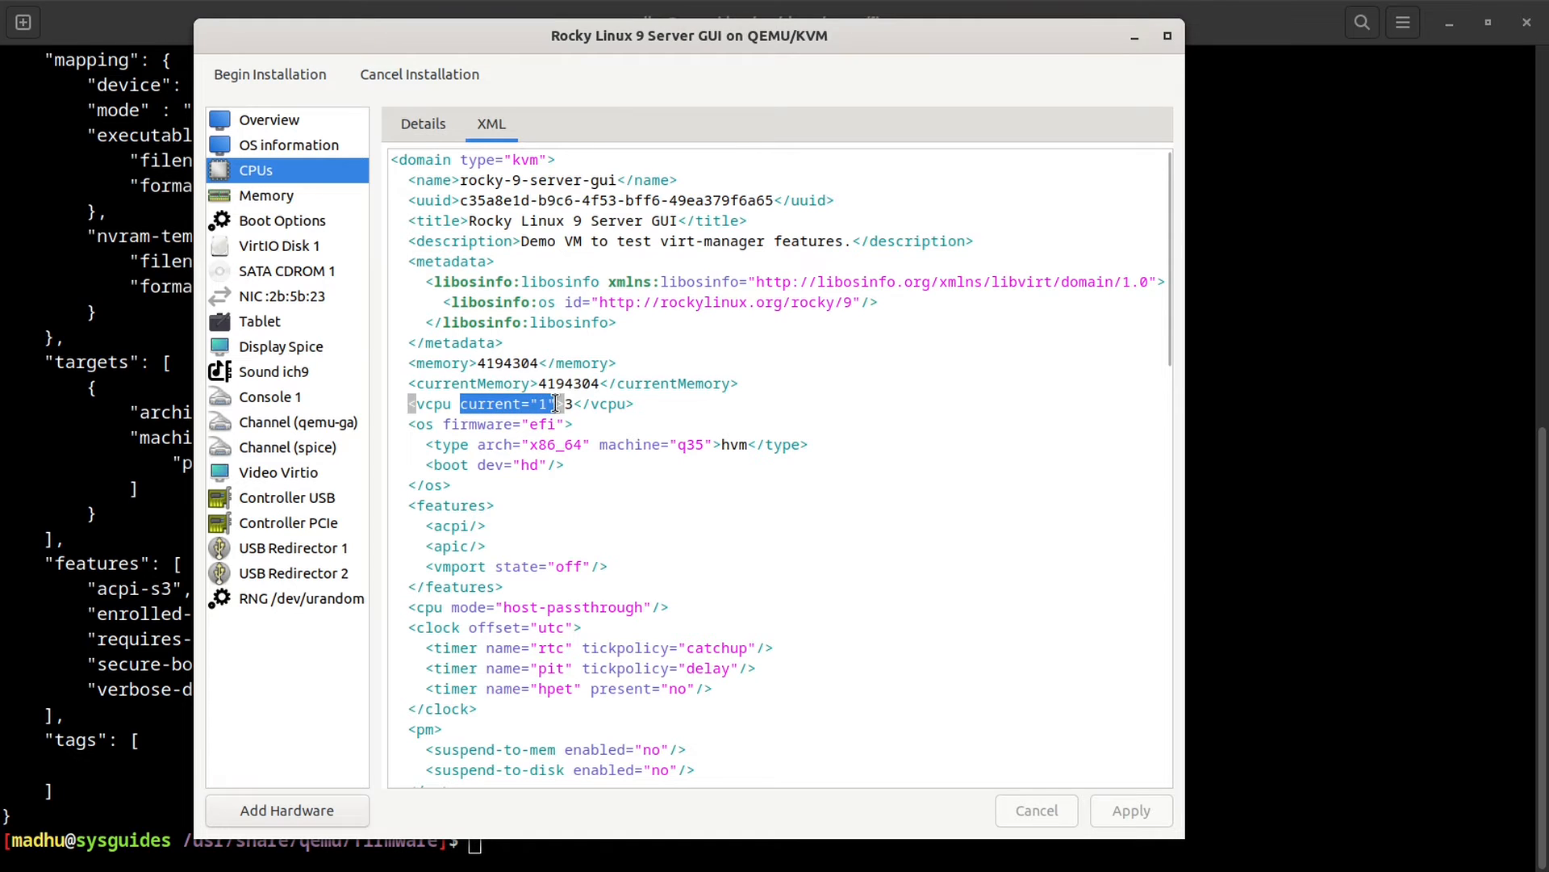
pyautogui.click(910, 444)
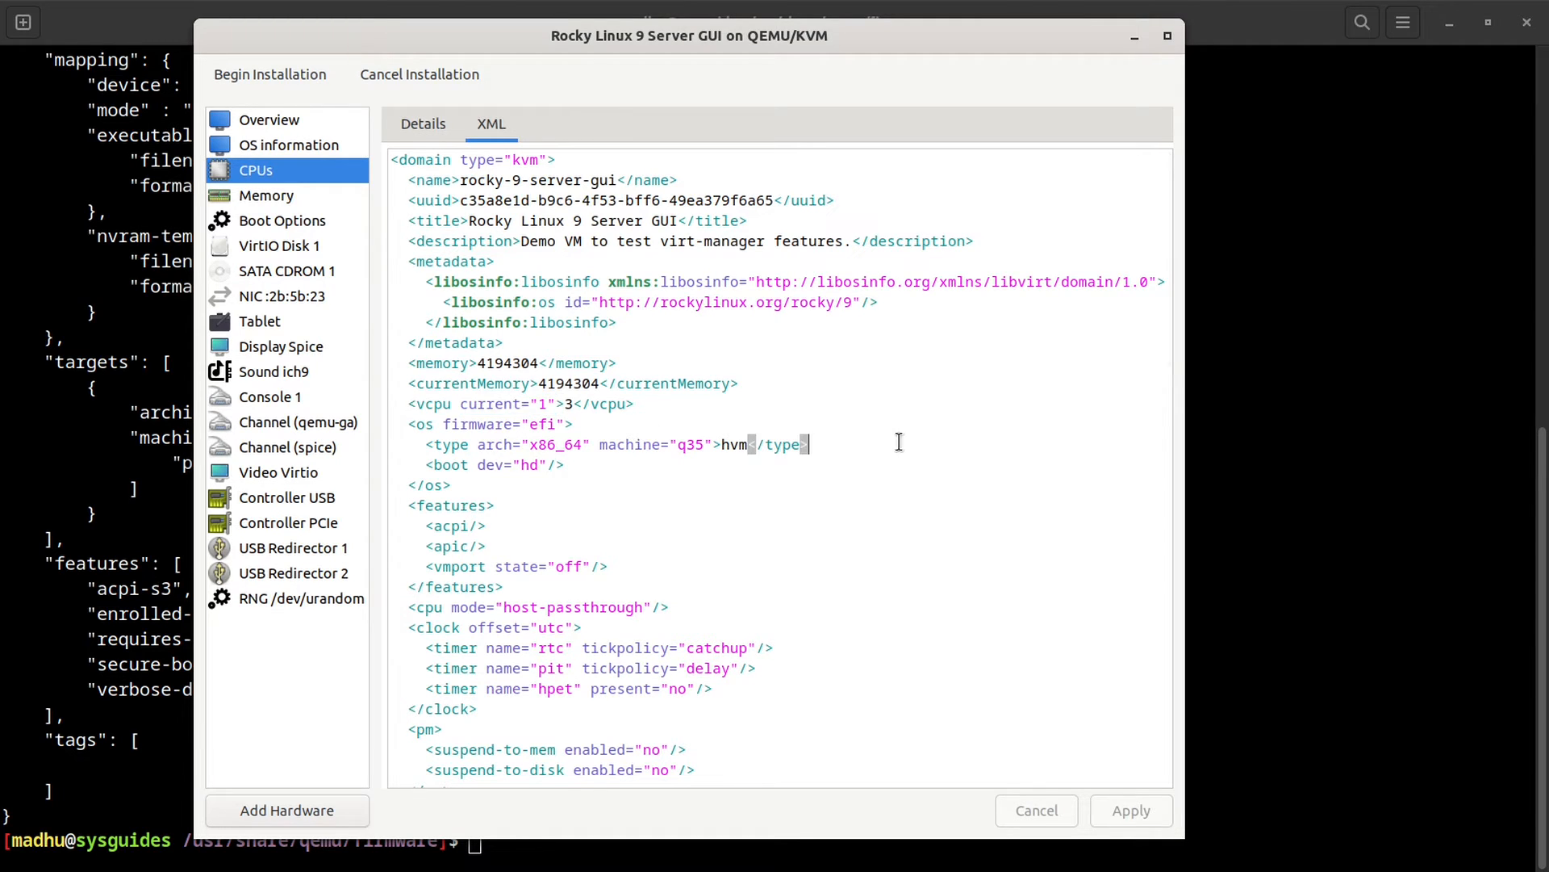
pyautogui.click(565, 403)
pyautogui.doubleClick(566, 404)
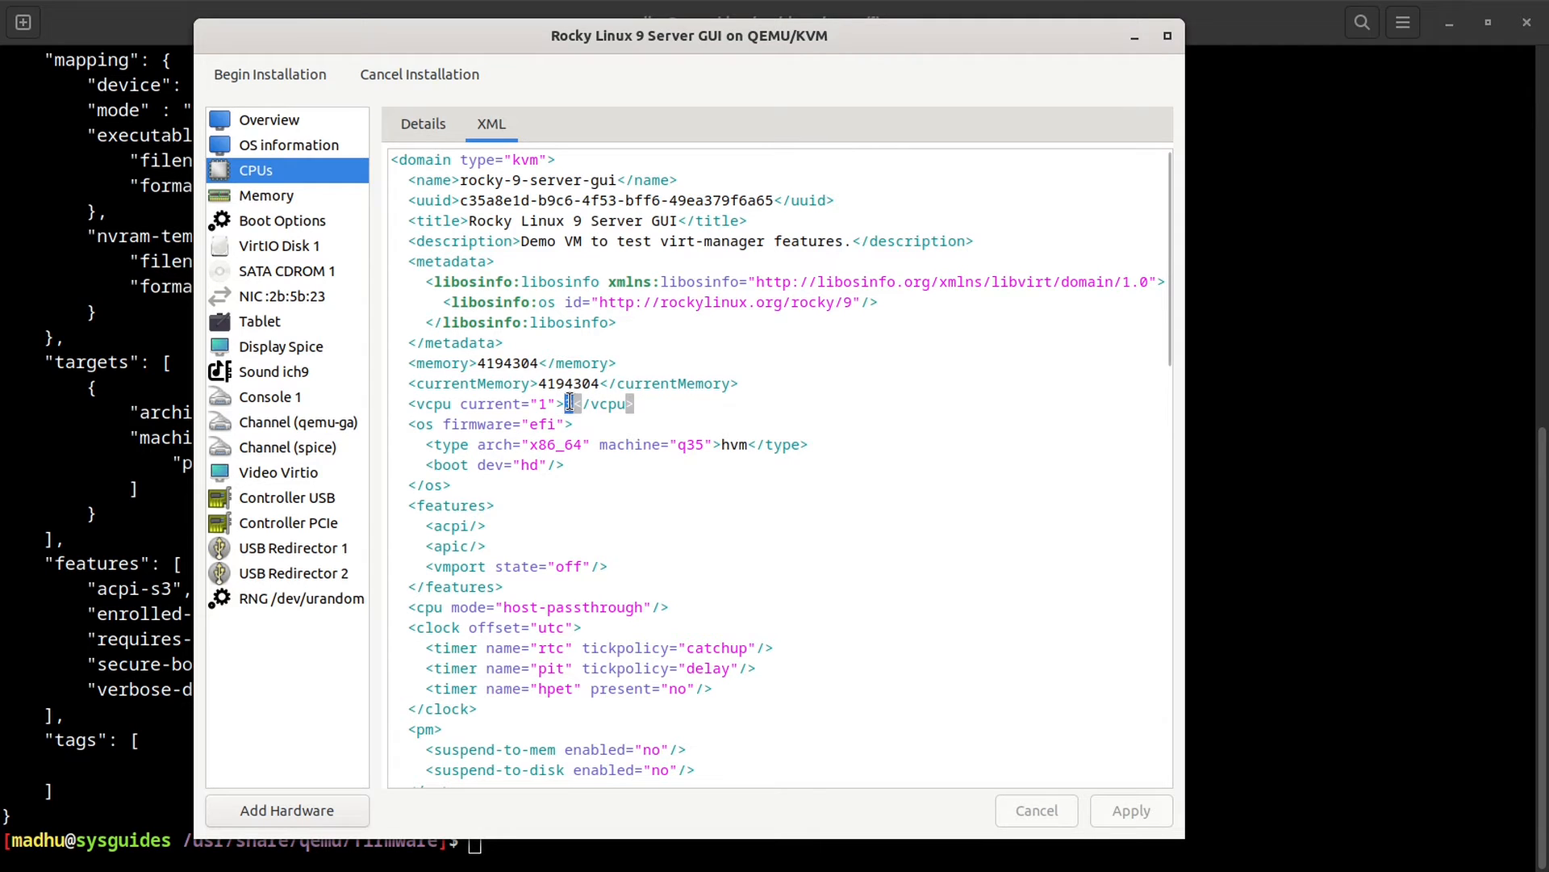
pyautogui.click(911, 436)
pyautogui.click(425, 124)
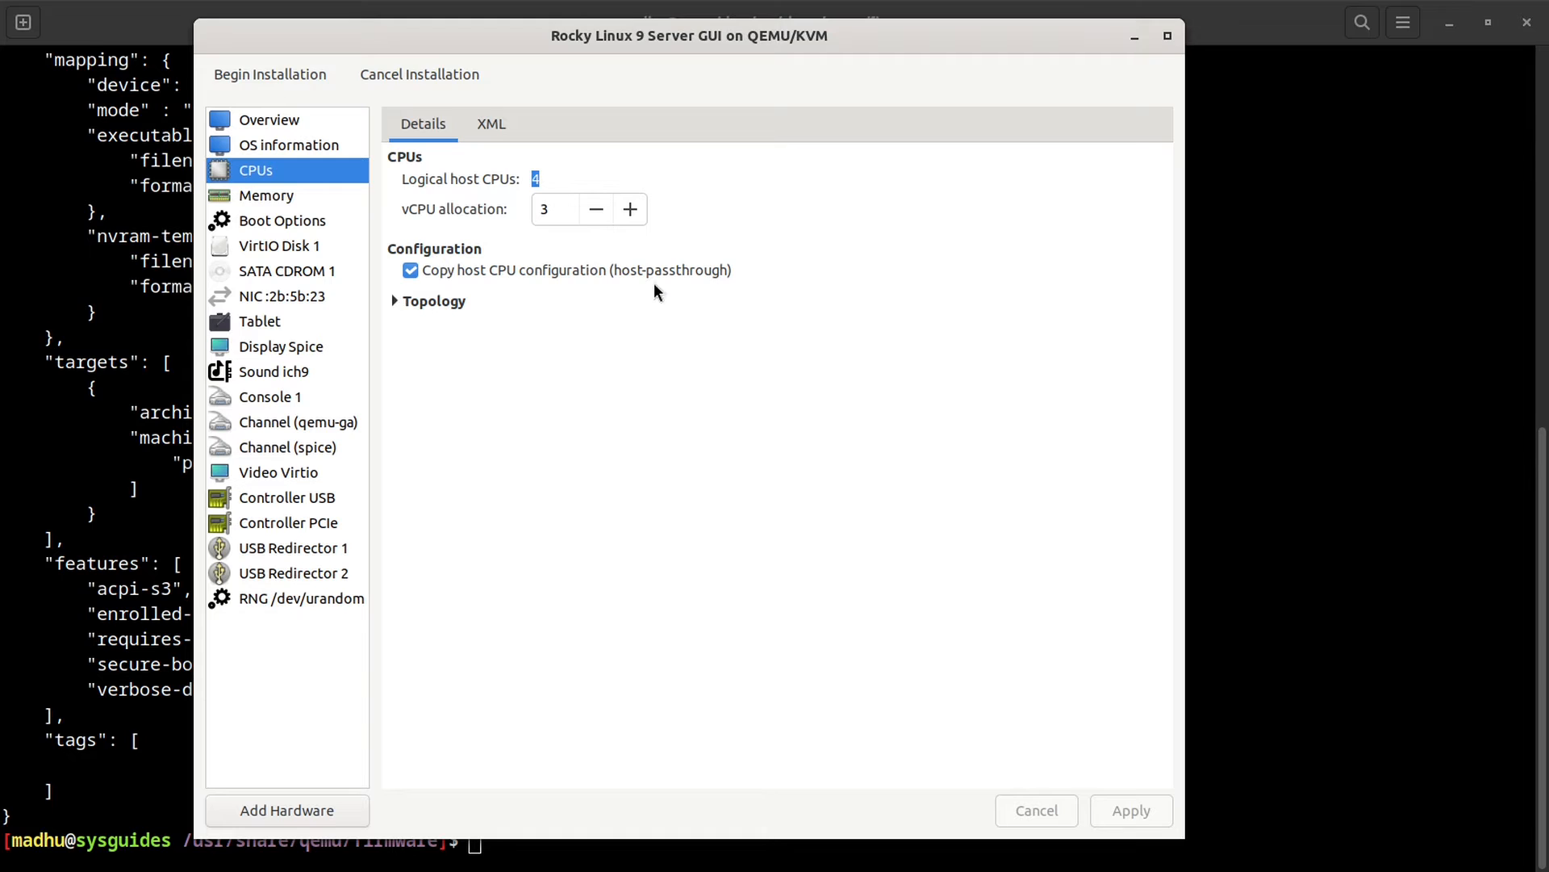
# Step: Uncheck 'Copy host CPU configuration' and browse the CPU model list, leaving host-passthrough
pyautogui.click(410, 269)
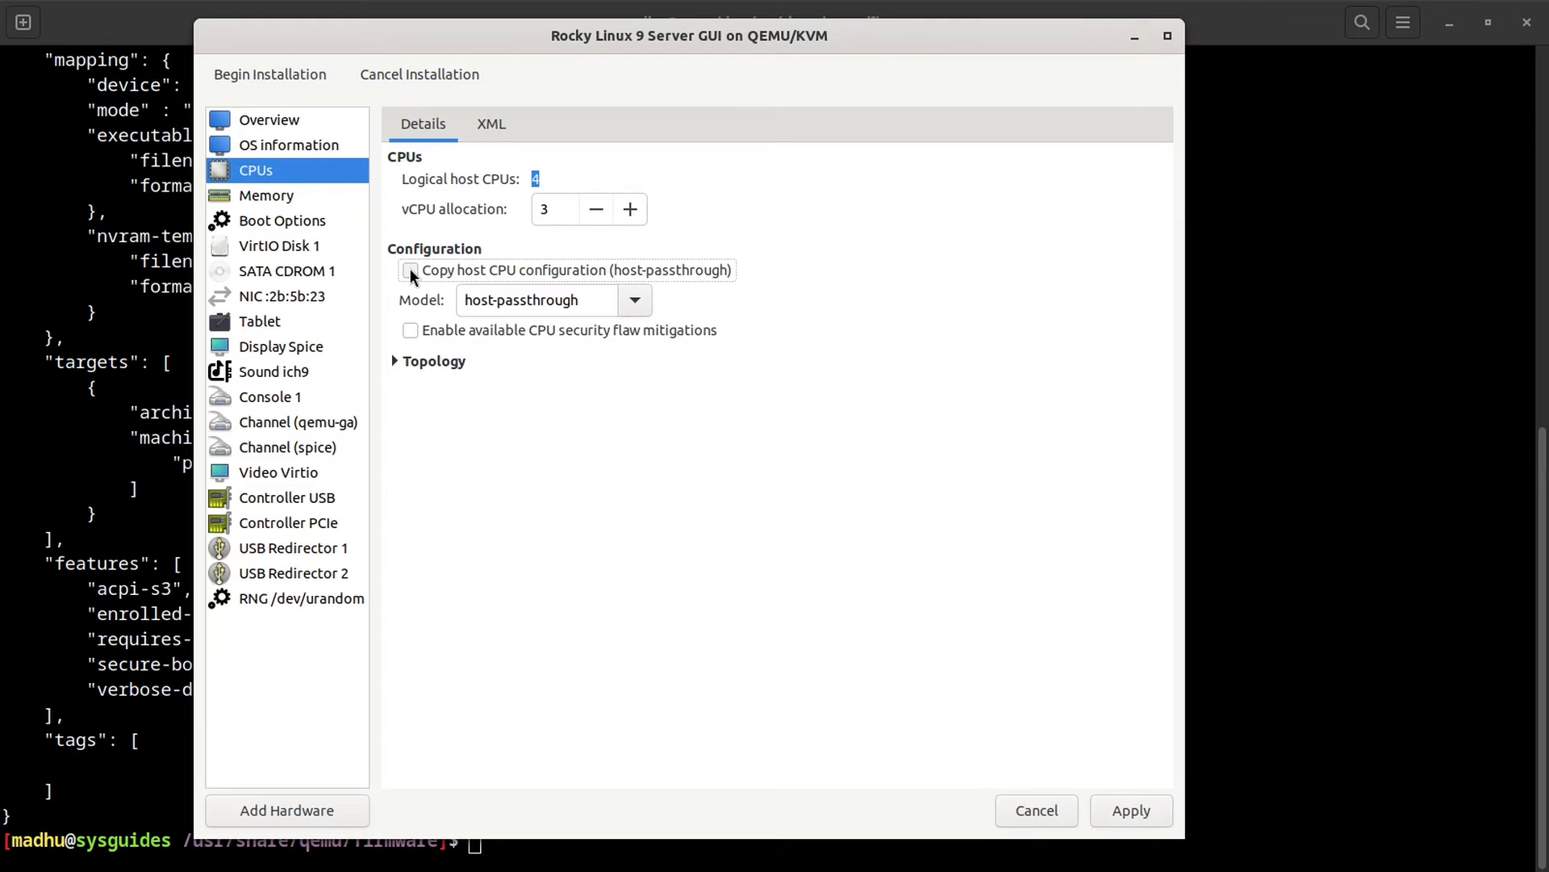
pyautogui.click(635, 301)
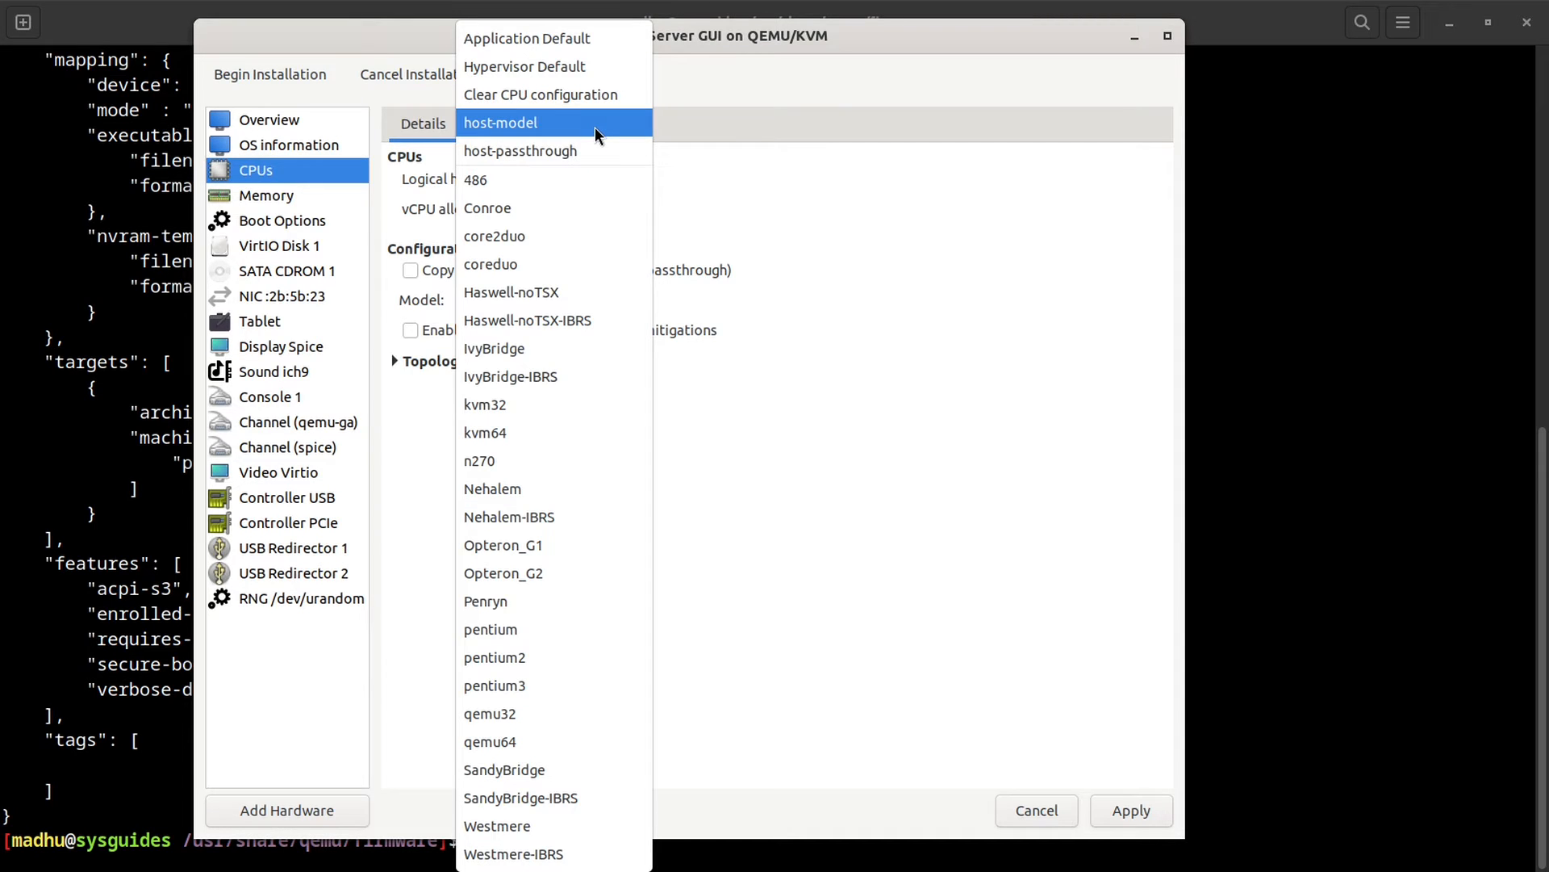
pyautogui.click(1276, 298)
# Step: Return home in the terminal and run sudo virsh capabilities --xpath '//cpu'
pyautogui.click(1276, 299)
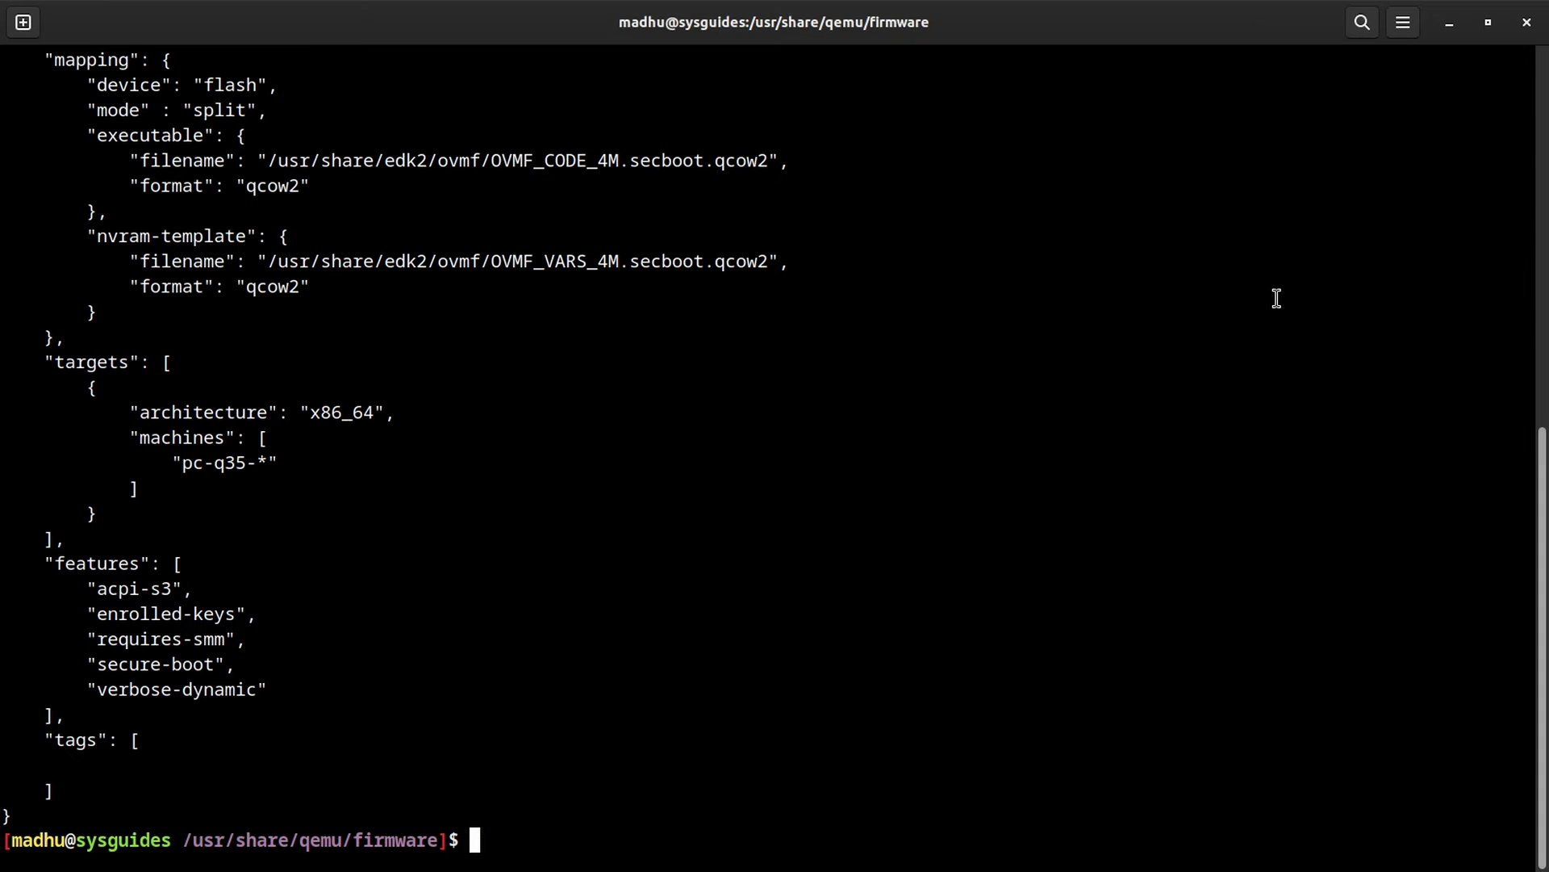
pyautogui.hotkey('ctrl', 'l')
pyautogui.write('cd')
pyautogui.press('Return')
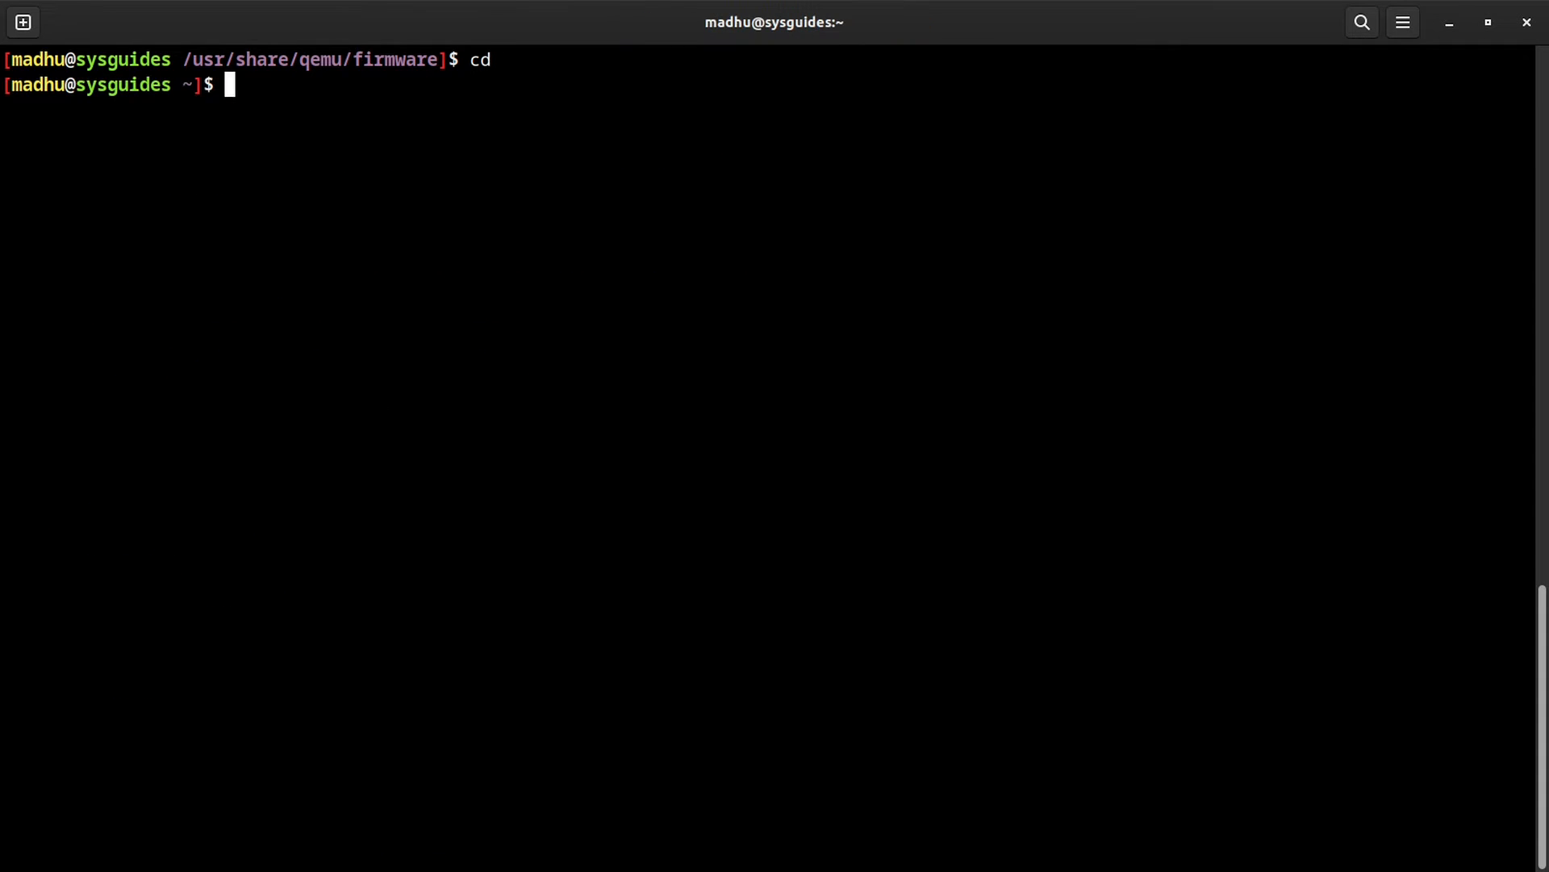
pyautogui.hotkey('ctrl', 'l')
pyautogui.write('su')
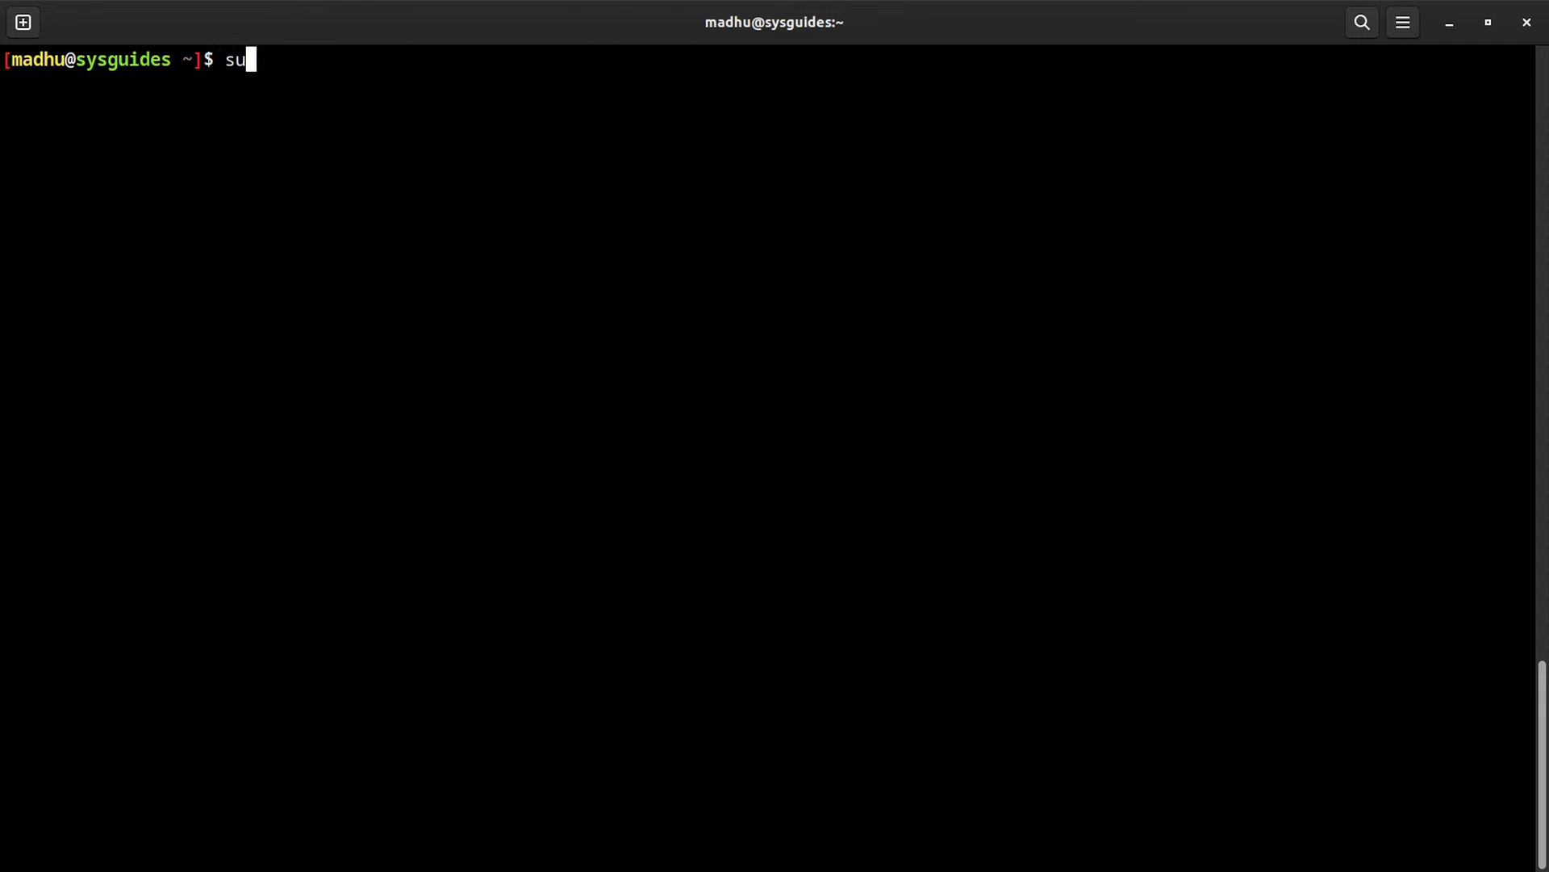
pyautogui.write('do virsh cap')
pyautogui.press('Tab')
pyautogui.write('--x')
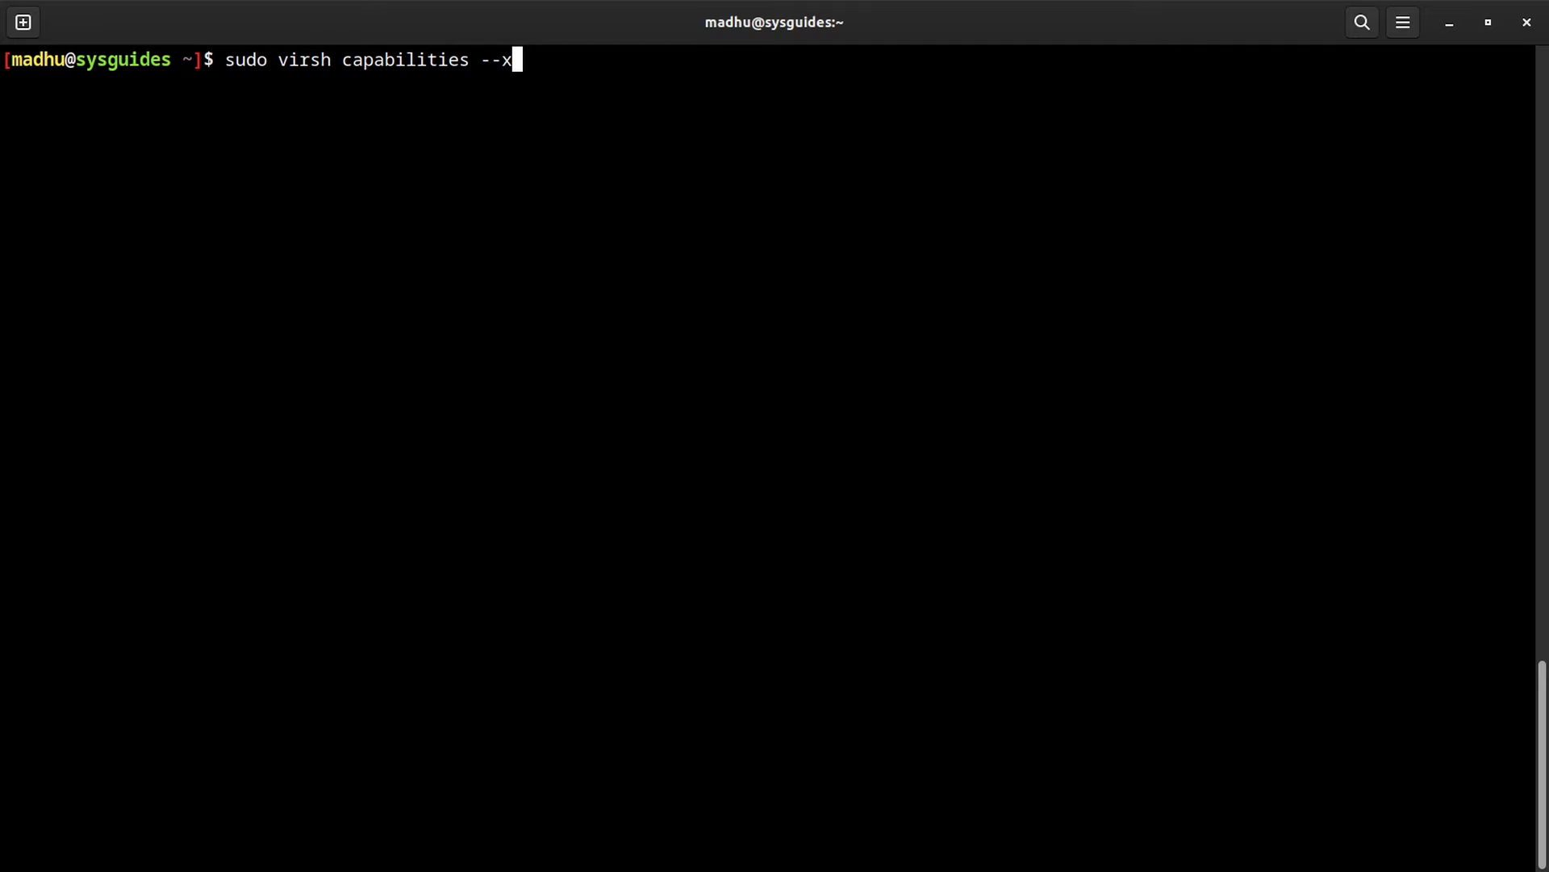
pyautogui.press('Tab')
pyautogui.write("'//cpu'")
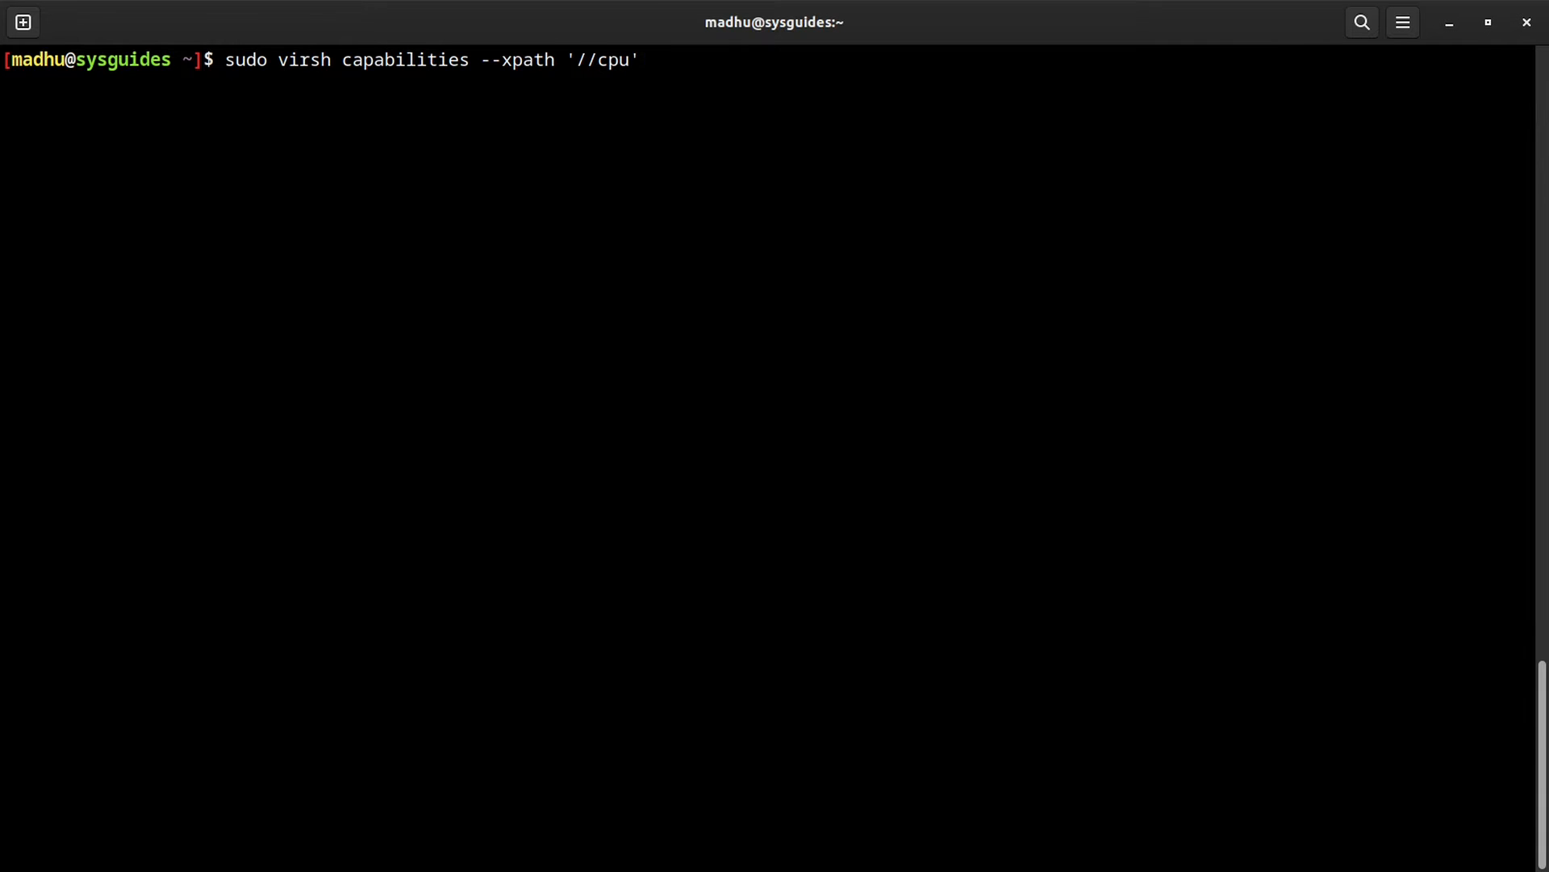
pyautogui.press('Return')
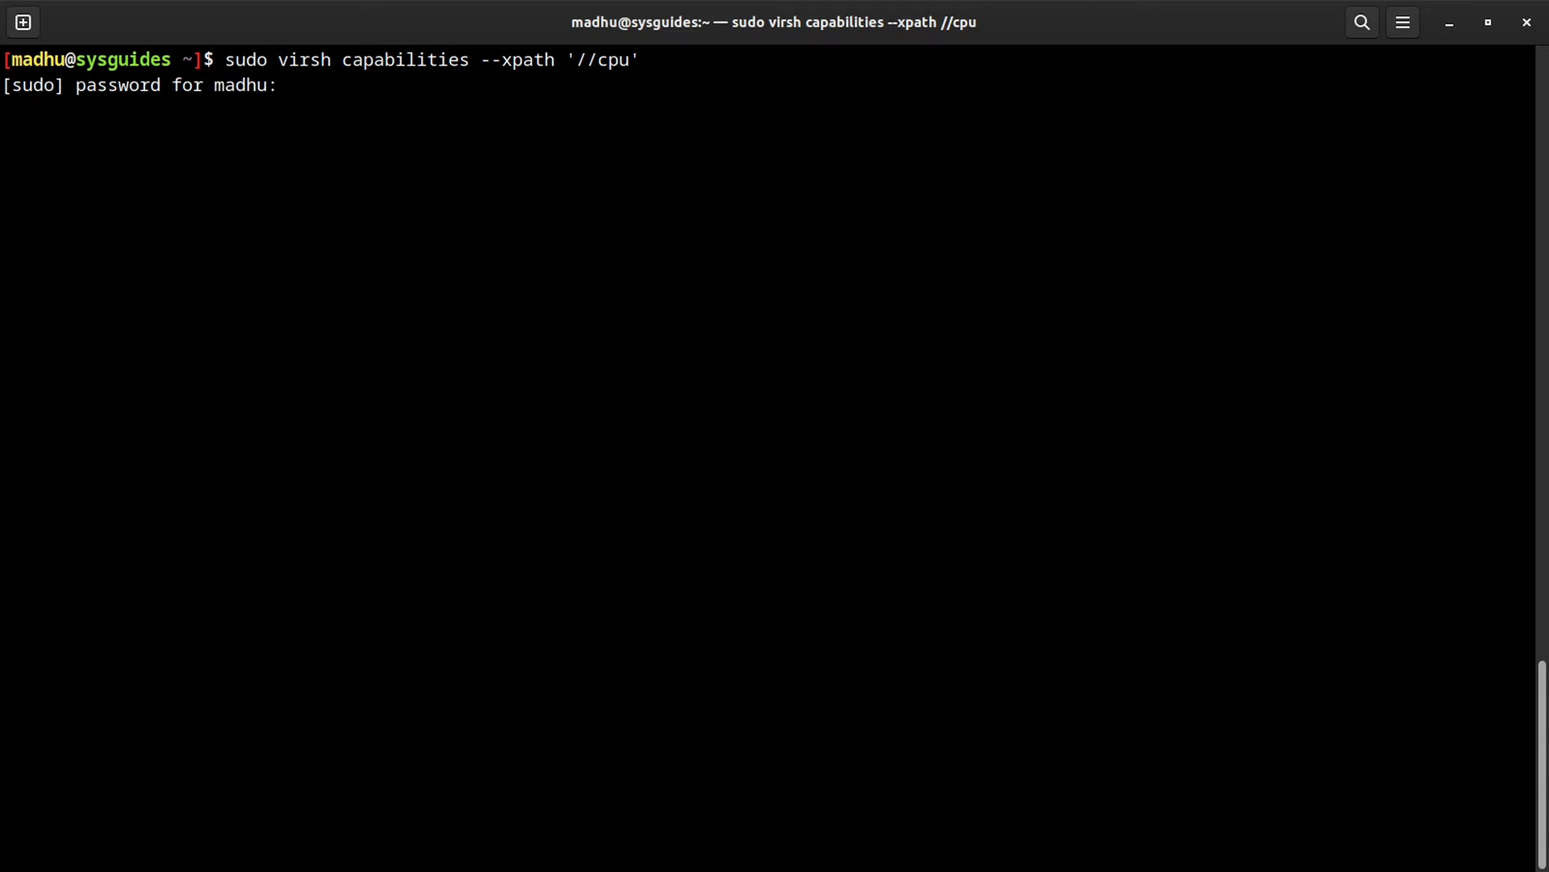
pyautogui.press('Return')
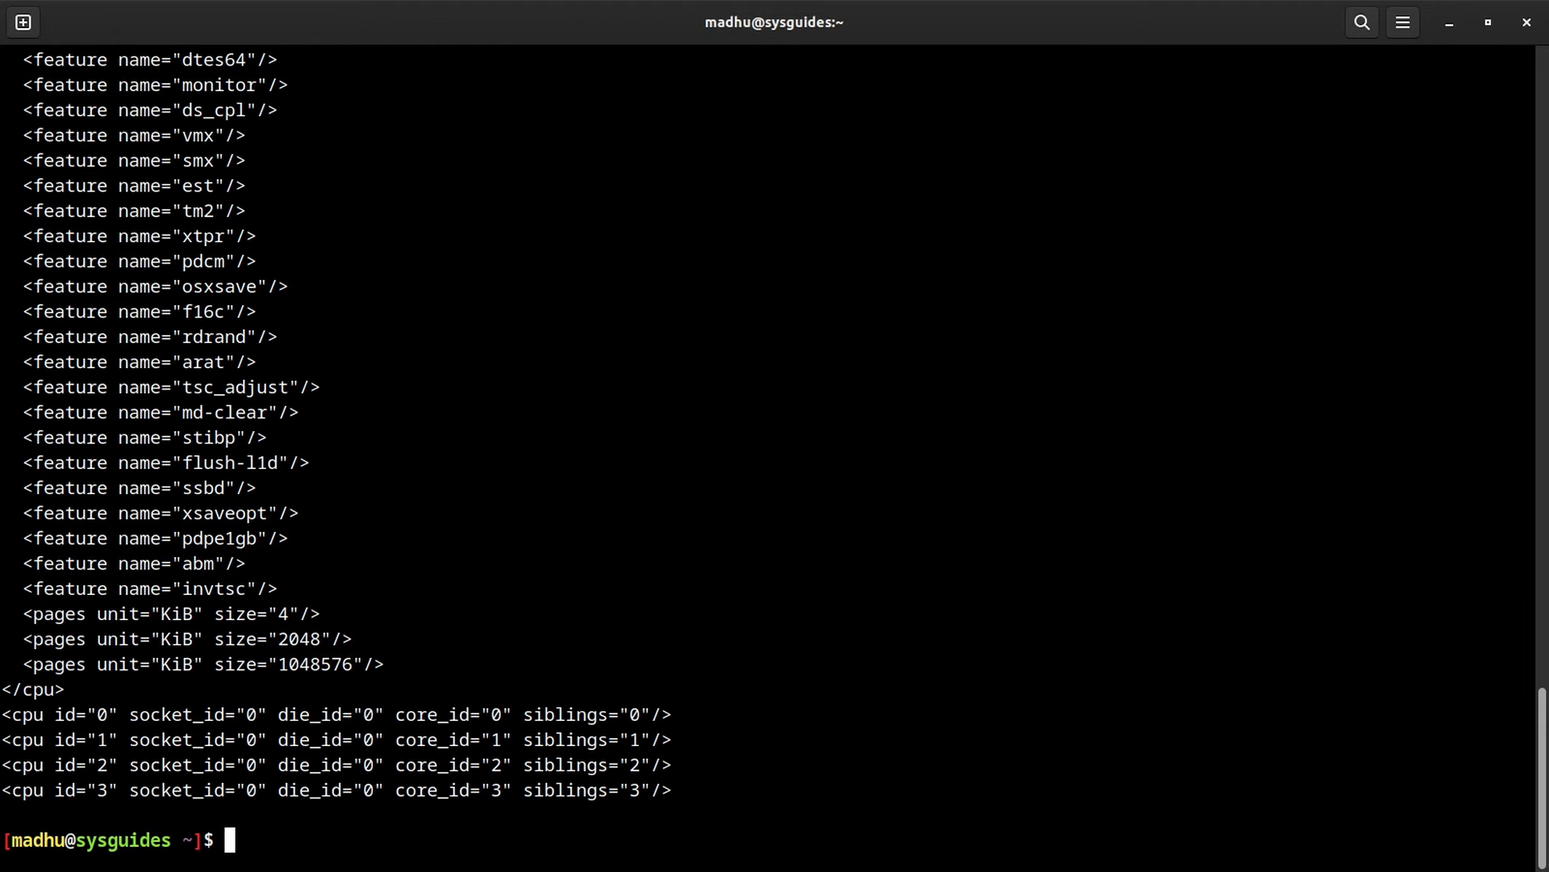
# Step: Read the host CPU model Haswell-noTSX-IBRS, its topology and feature flags in the output
pyautogui.scroll(10, 672, 450)
pyautogui.scroll(4, 672, 450)
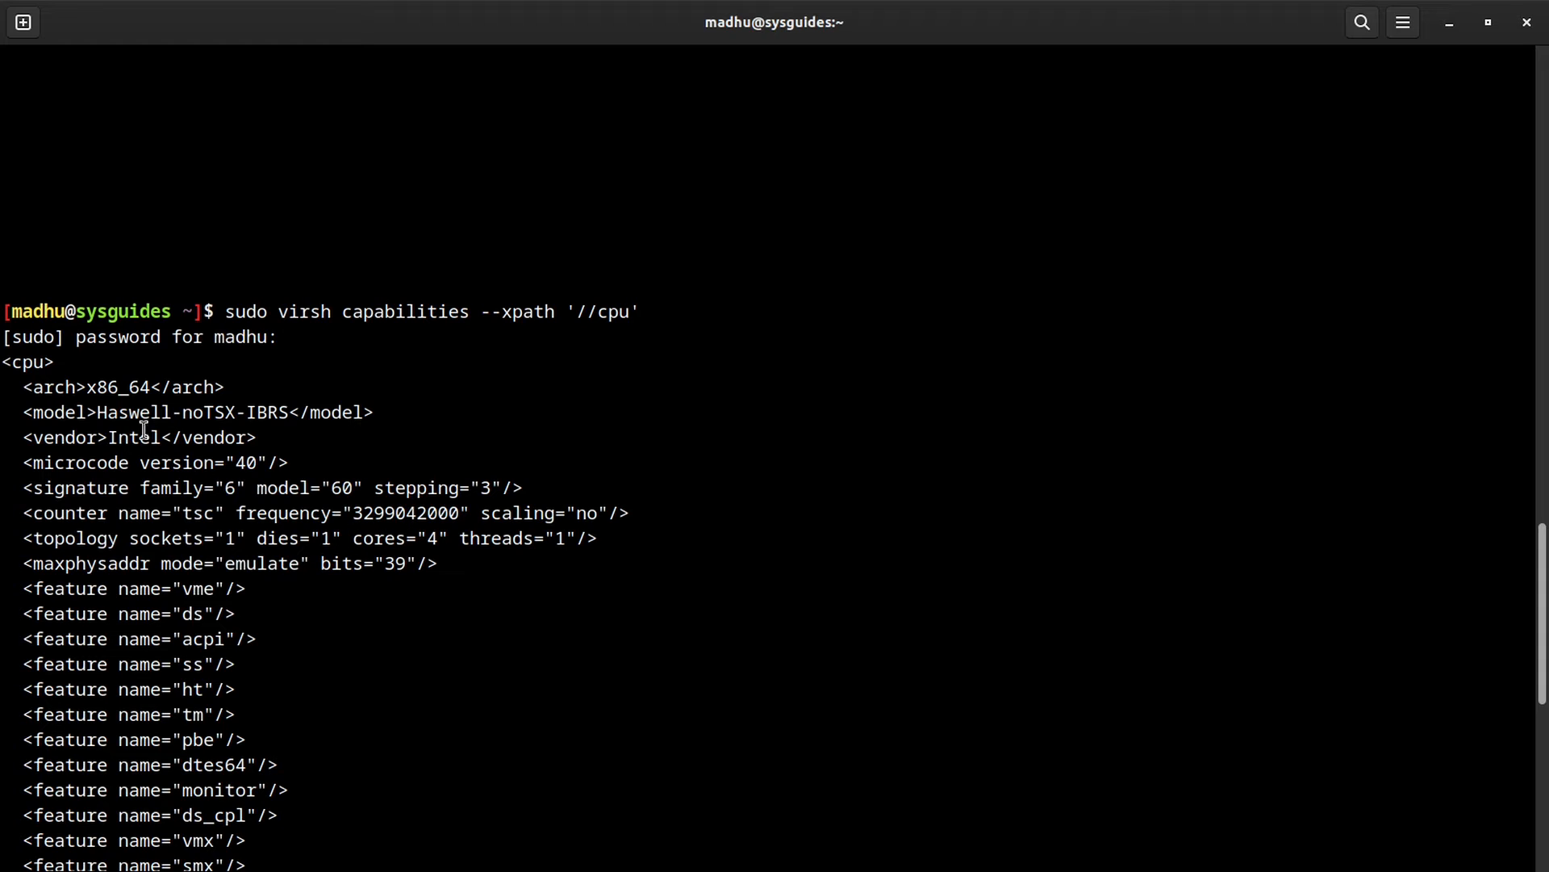
pyautogui.moveTo(97, 413); pyautogui.dragTo(134, 412)
pyautogui.moveTo(255, 412); pyautogui.dragTo(288, 412)
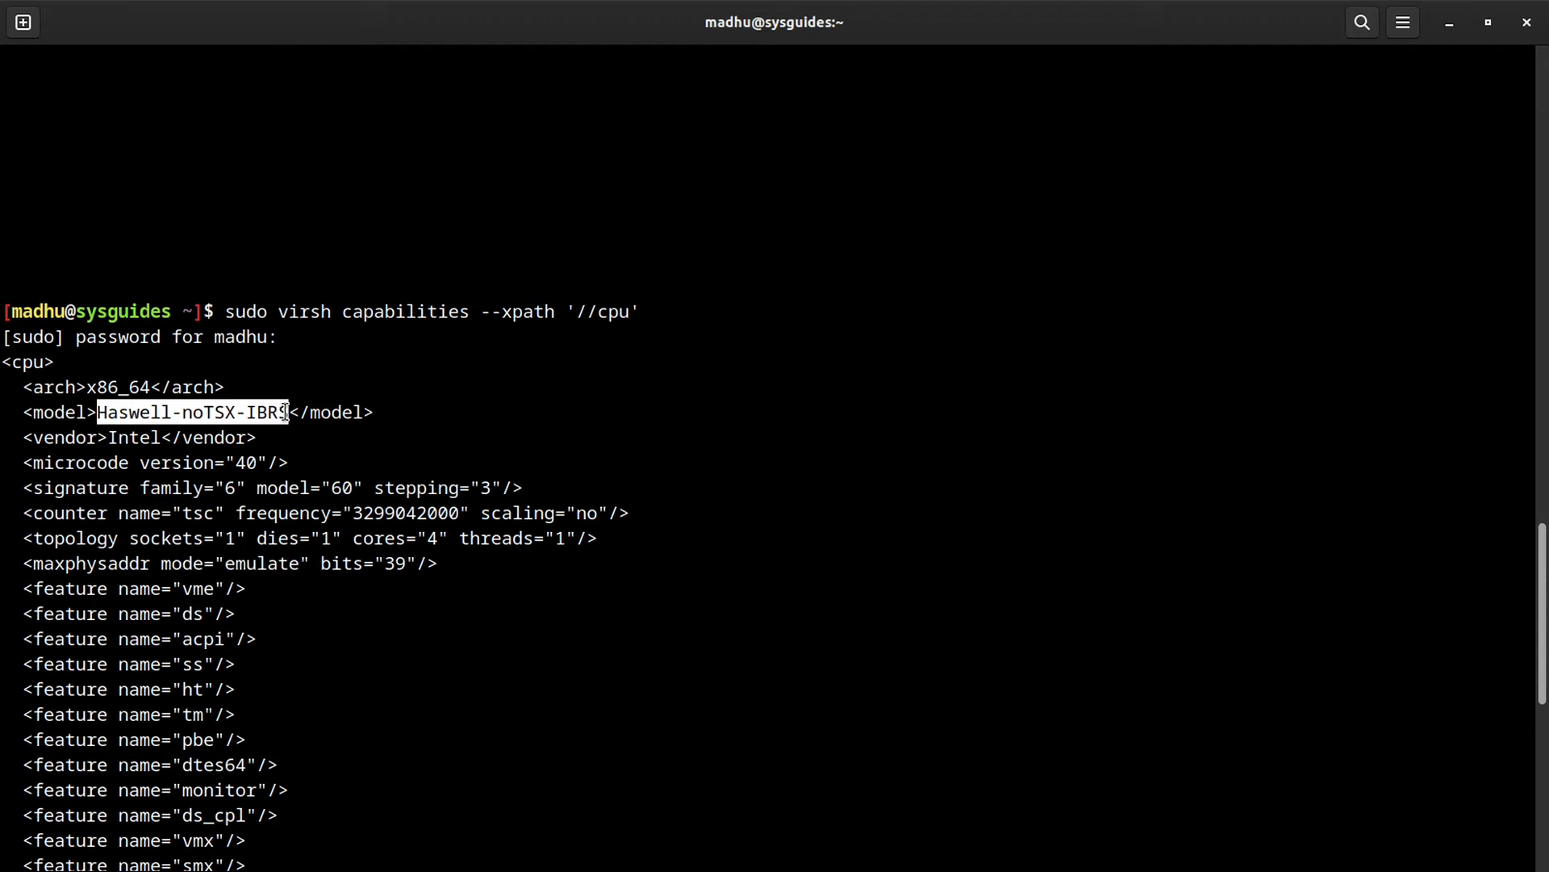
pyautogui.click(753, 447)
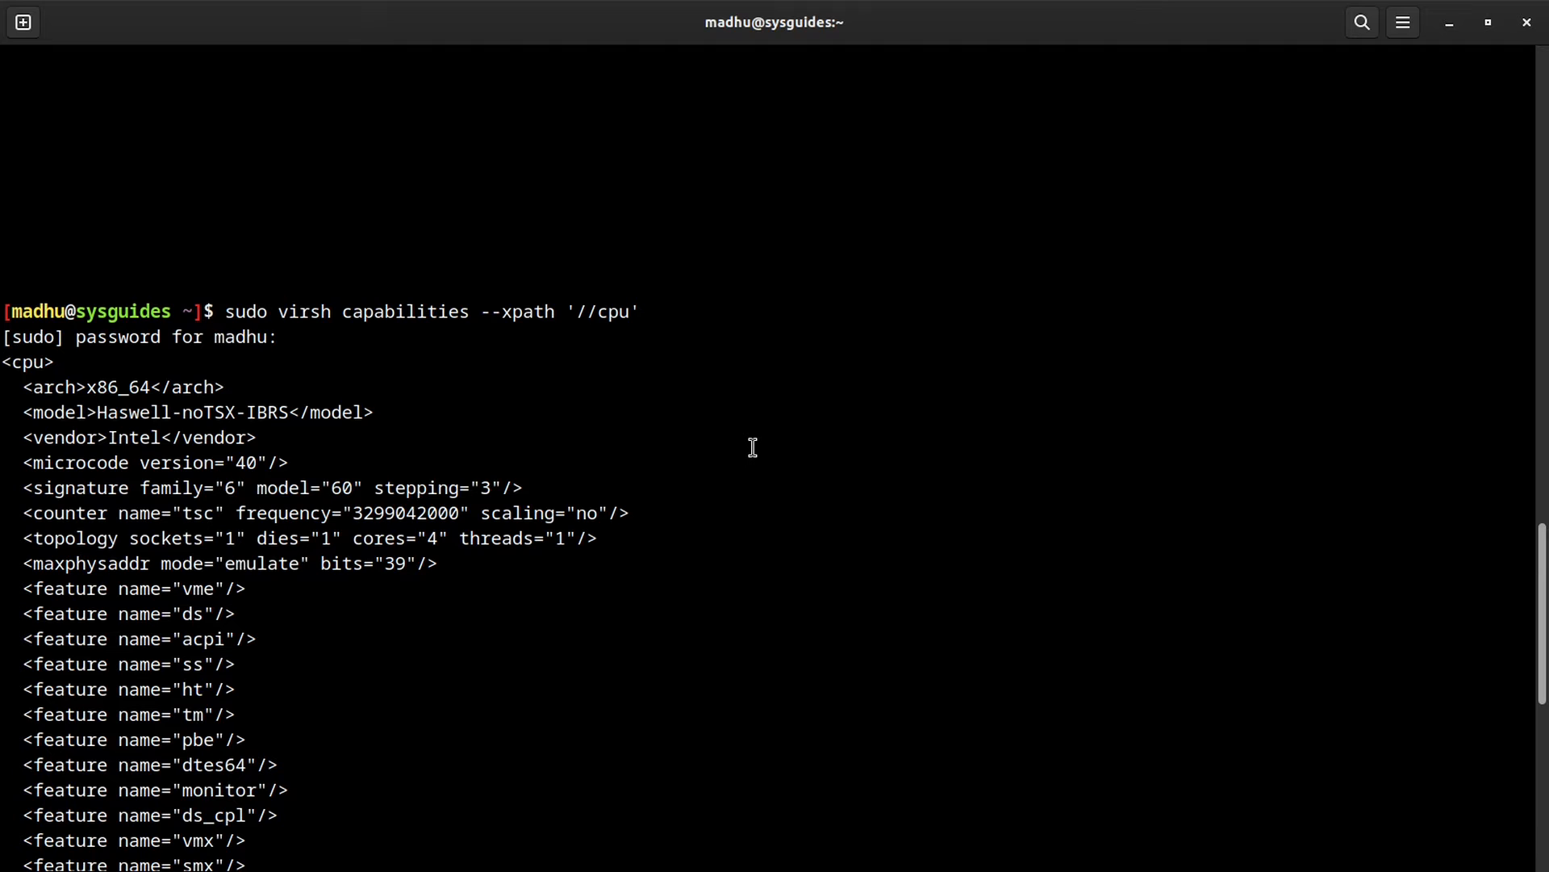
pyautogui.scroll(-4, 753, 447)
pyautogui.scroll(-1, 753, 447)
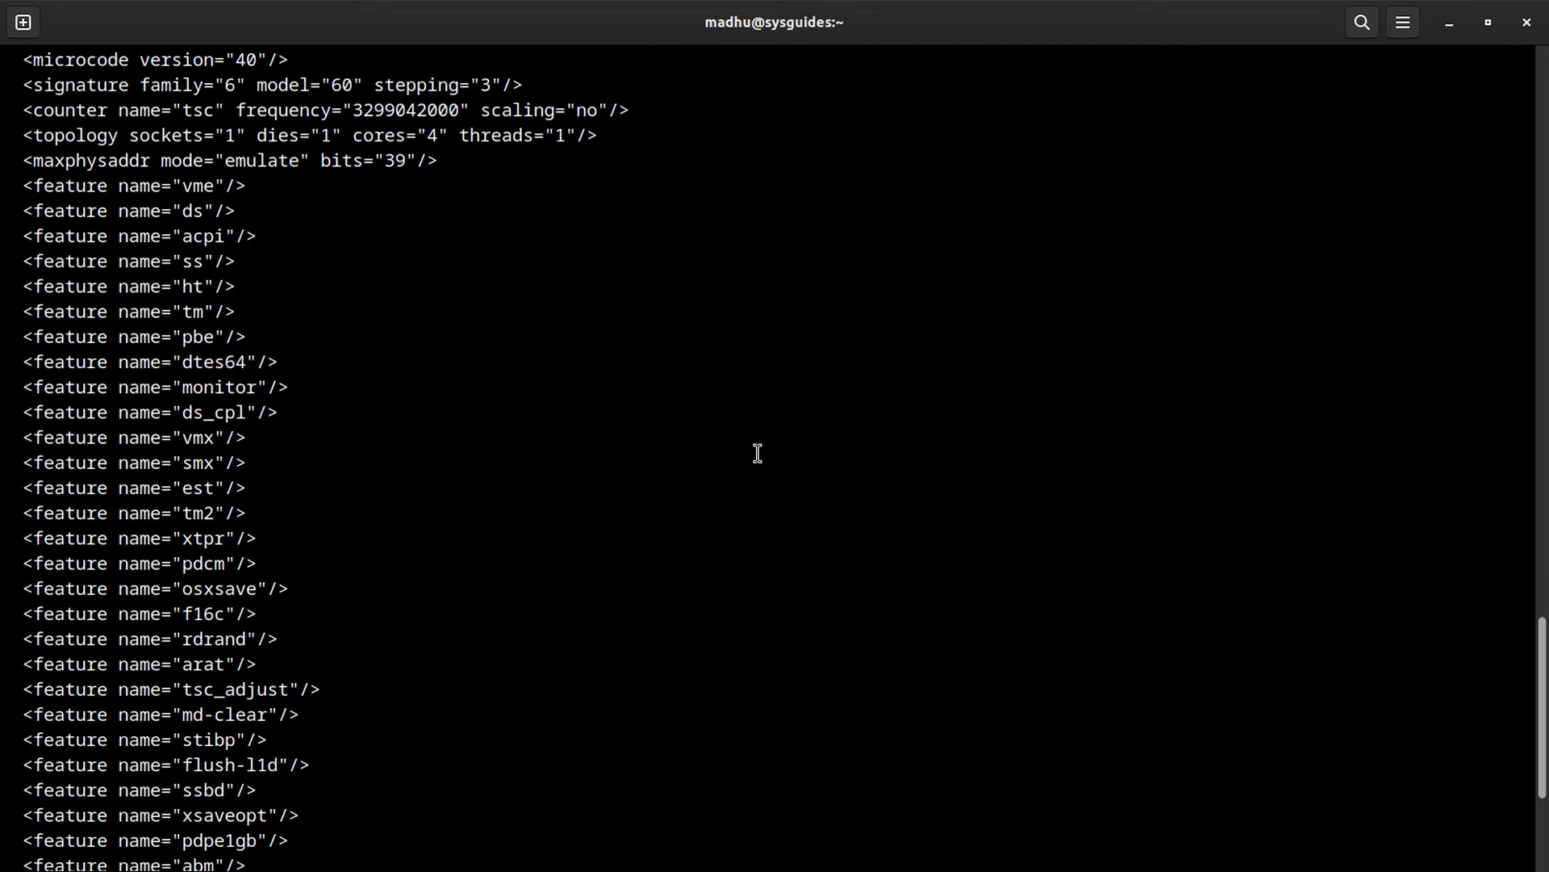
pyautogui.moveTo(18, 184); pyautogui.dragTo(291, 864)
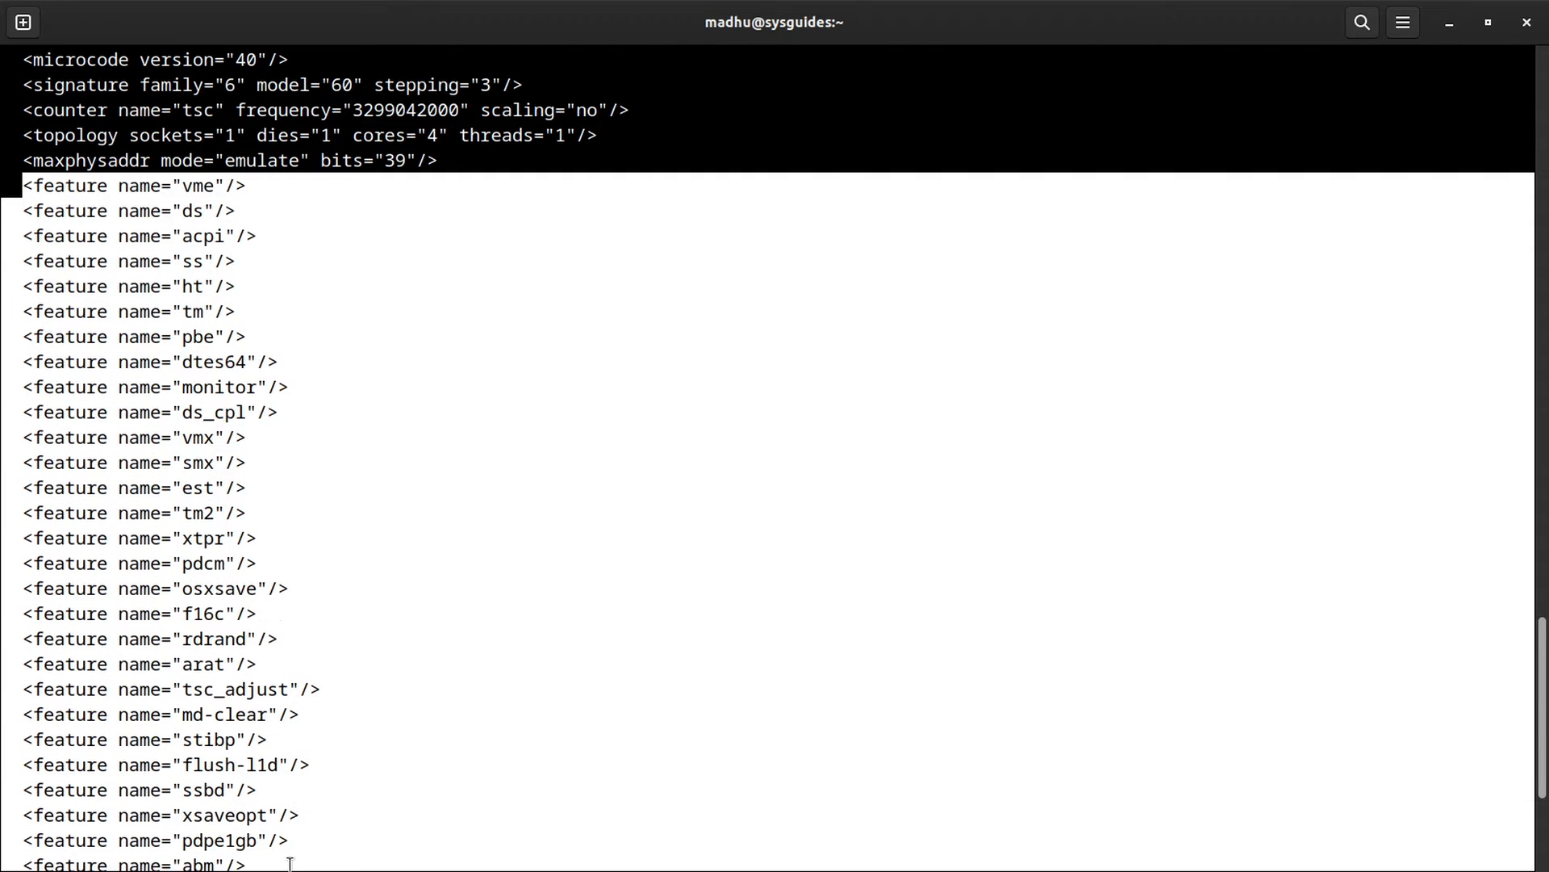
pyautogui.click(622, 506)
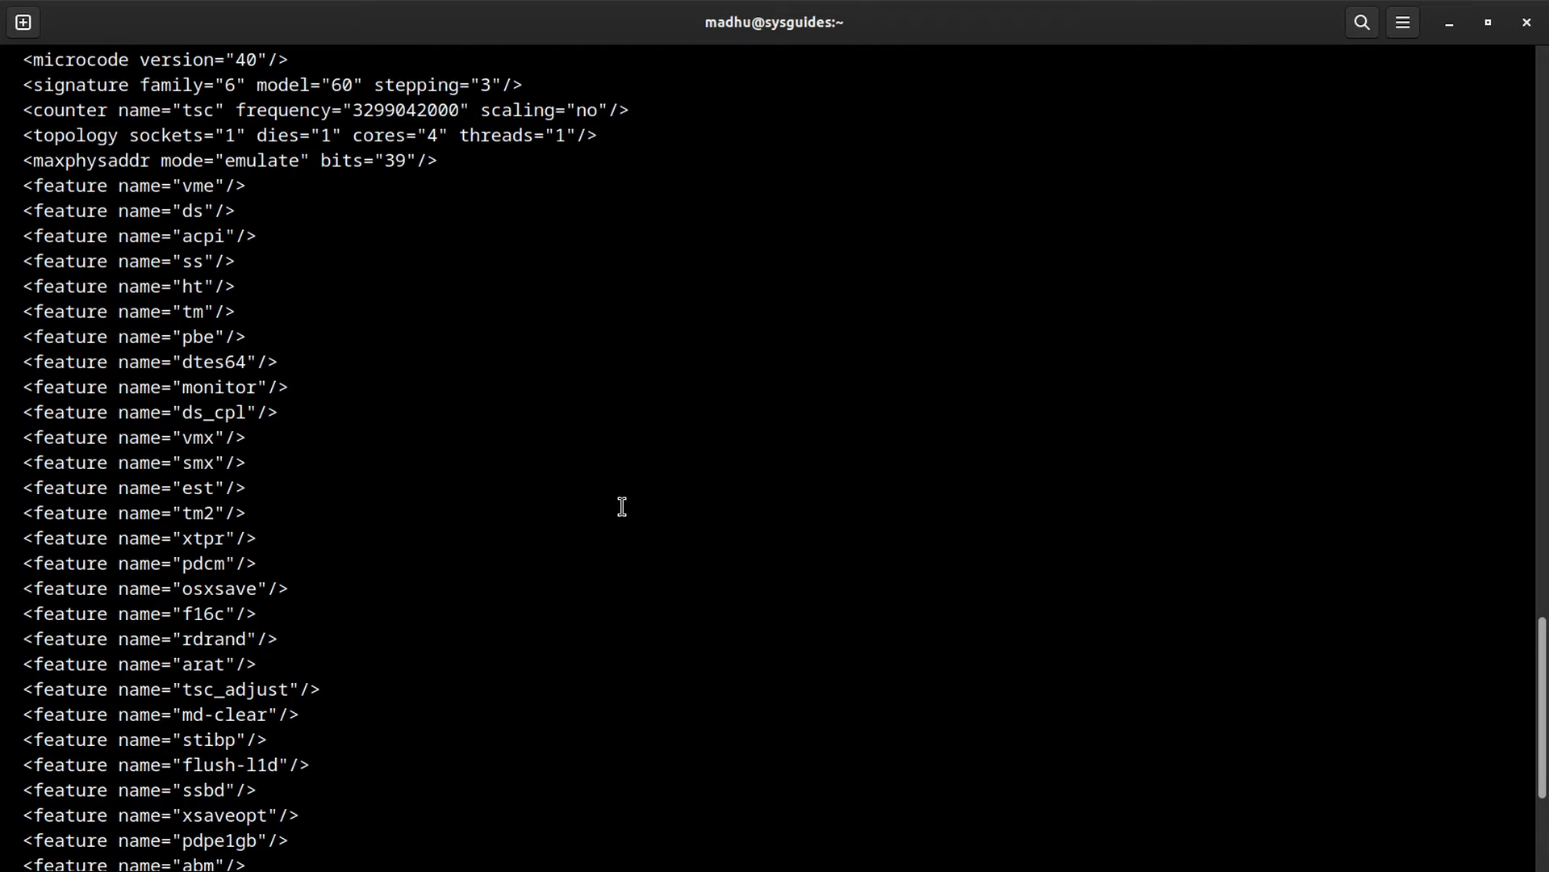
pyautogui.scroll(-5, 622, 506)
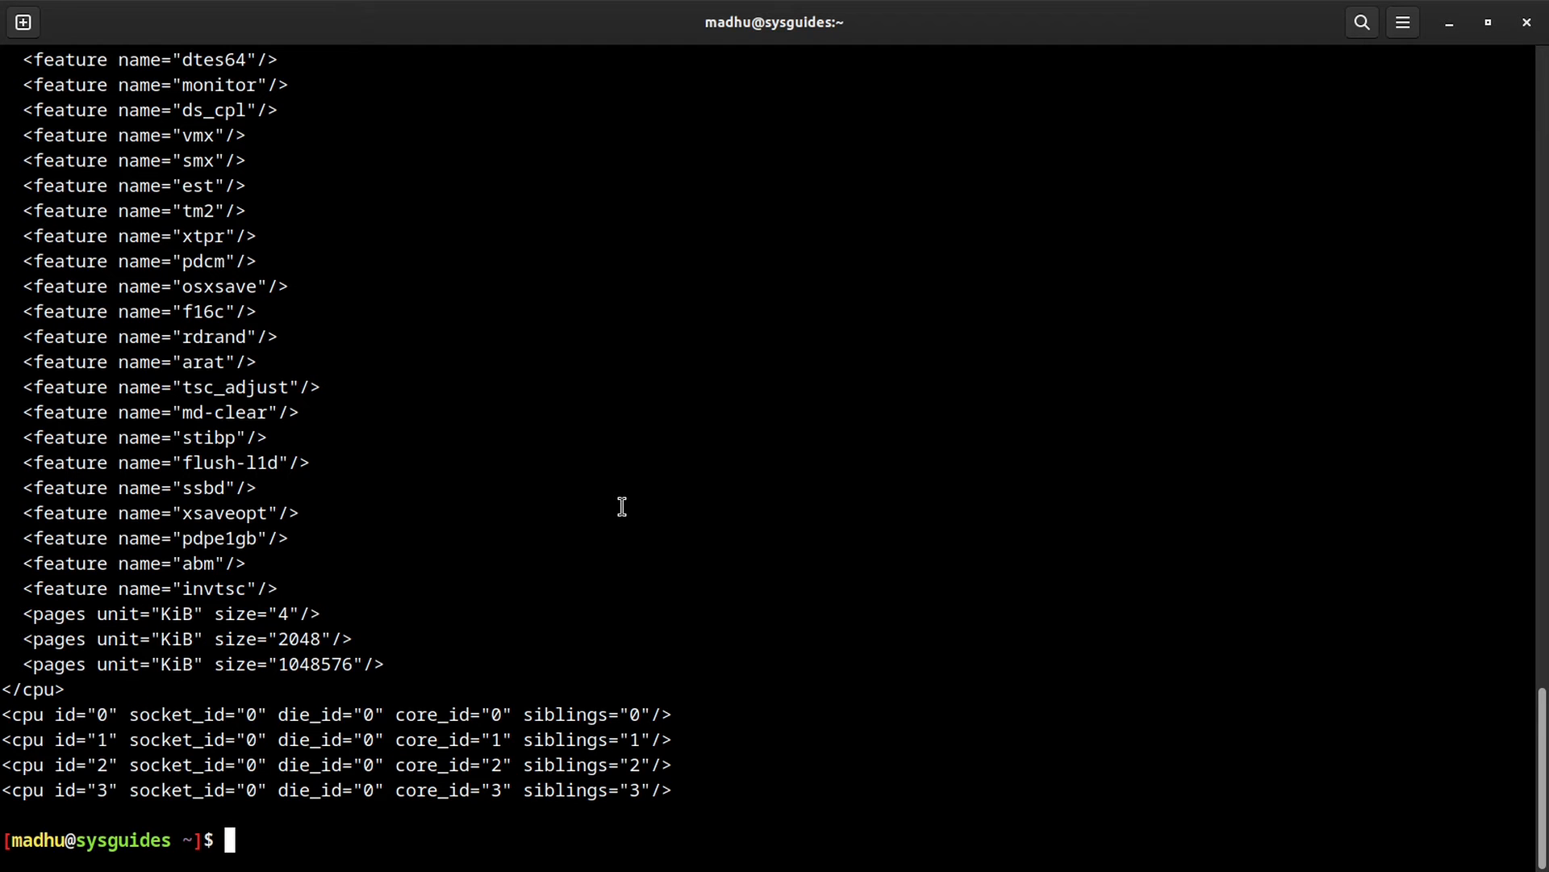
pyautogui.press('super')
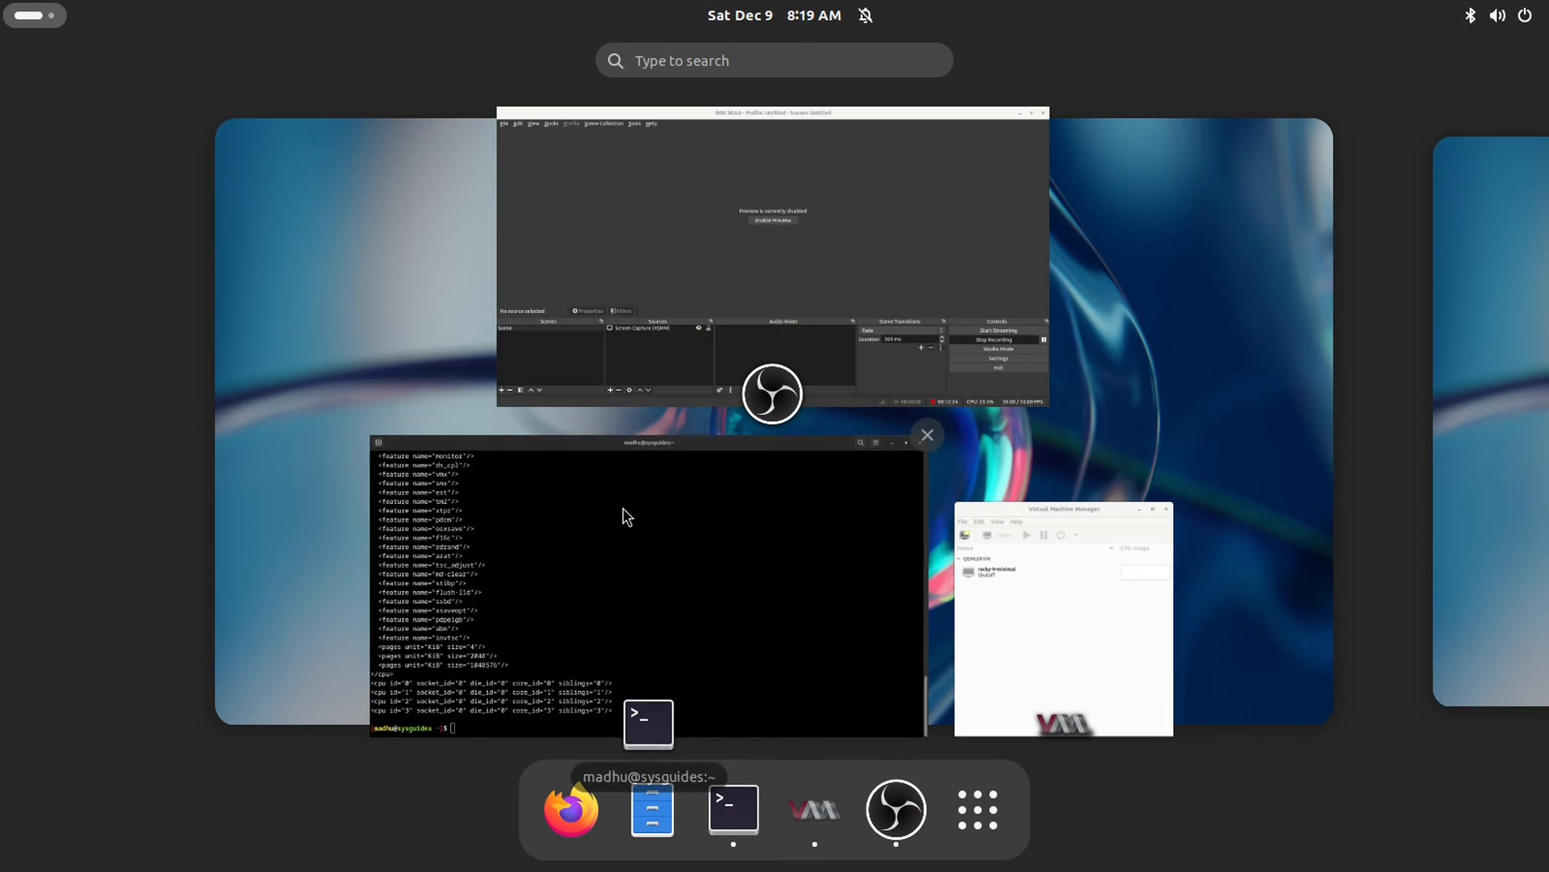
# Step: Keep host-passthrough, re-check 'Copy host CPU configuration', review Topology and apply the CPU changes
pyautogui.click(1021, 607)
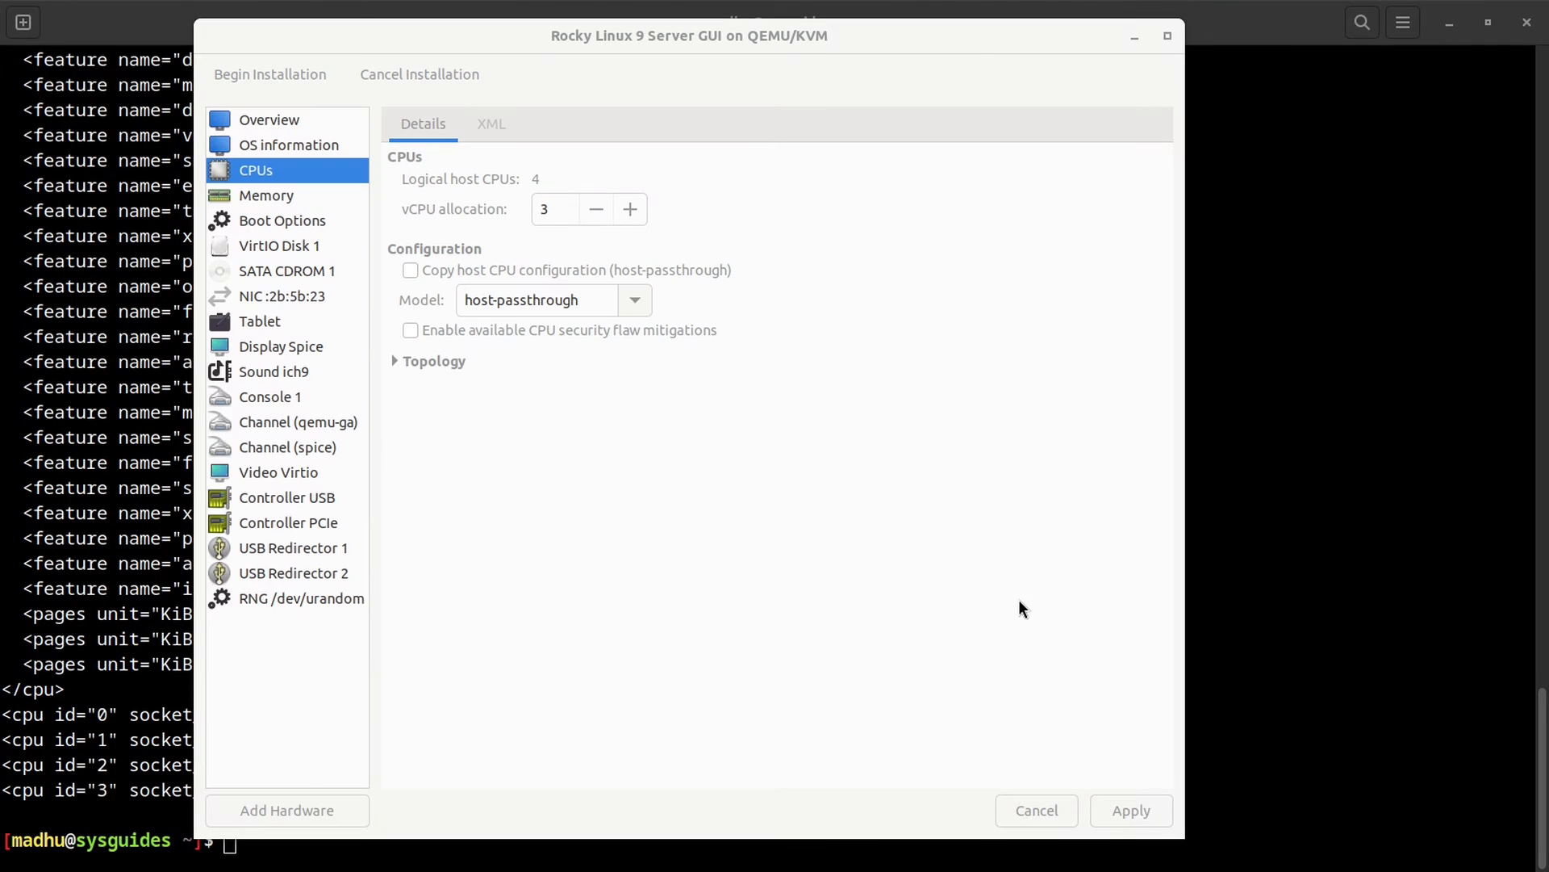
pyautogui.click(635, 301)
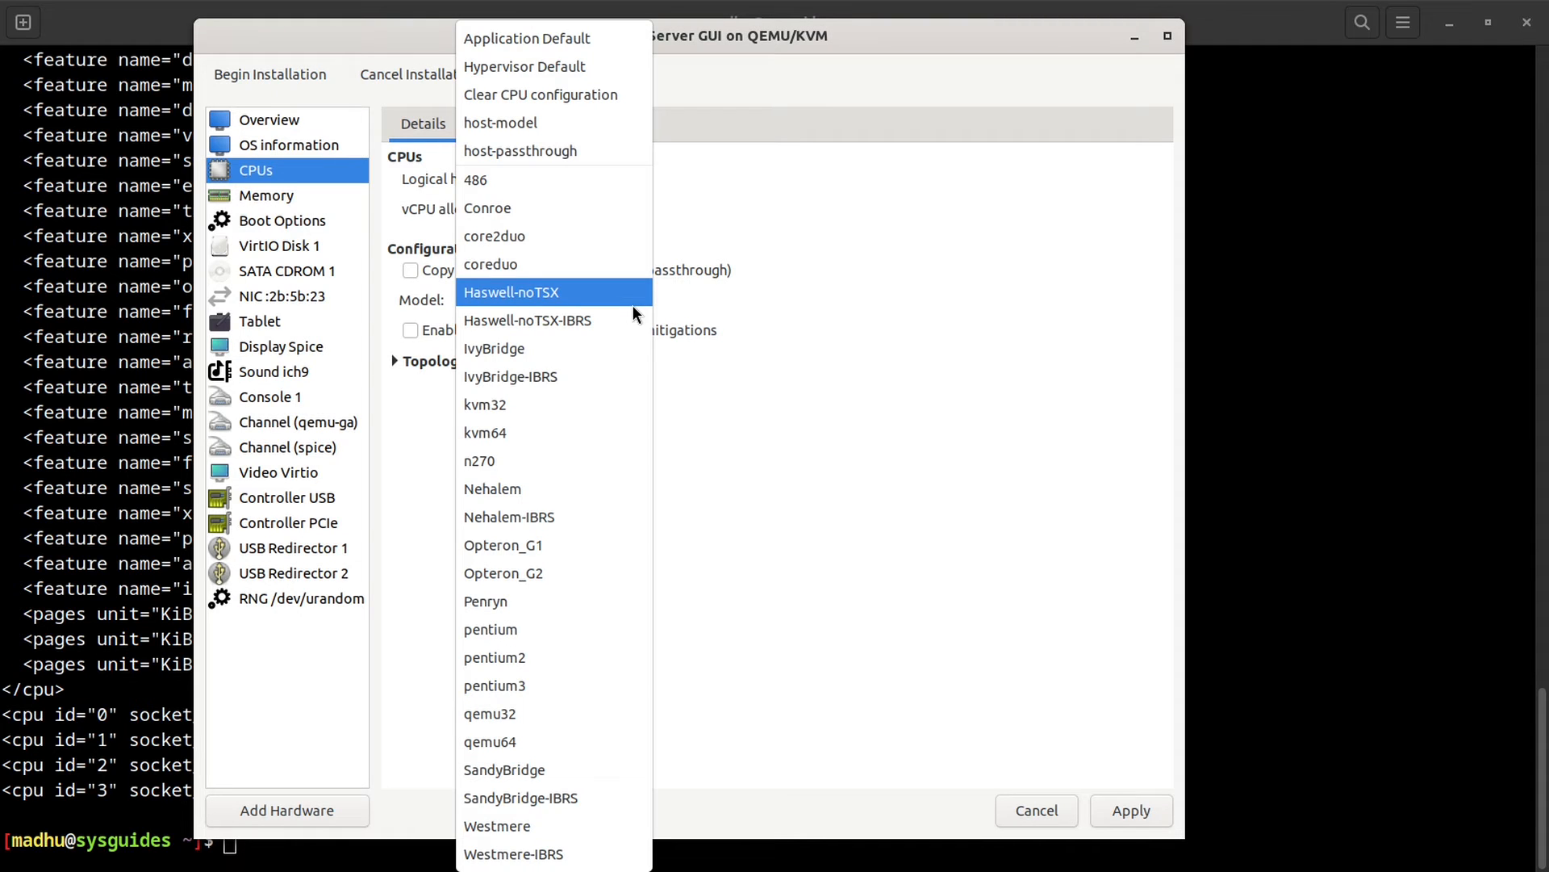
pyautogui.click(537, 150)
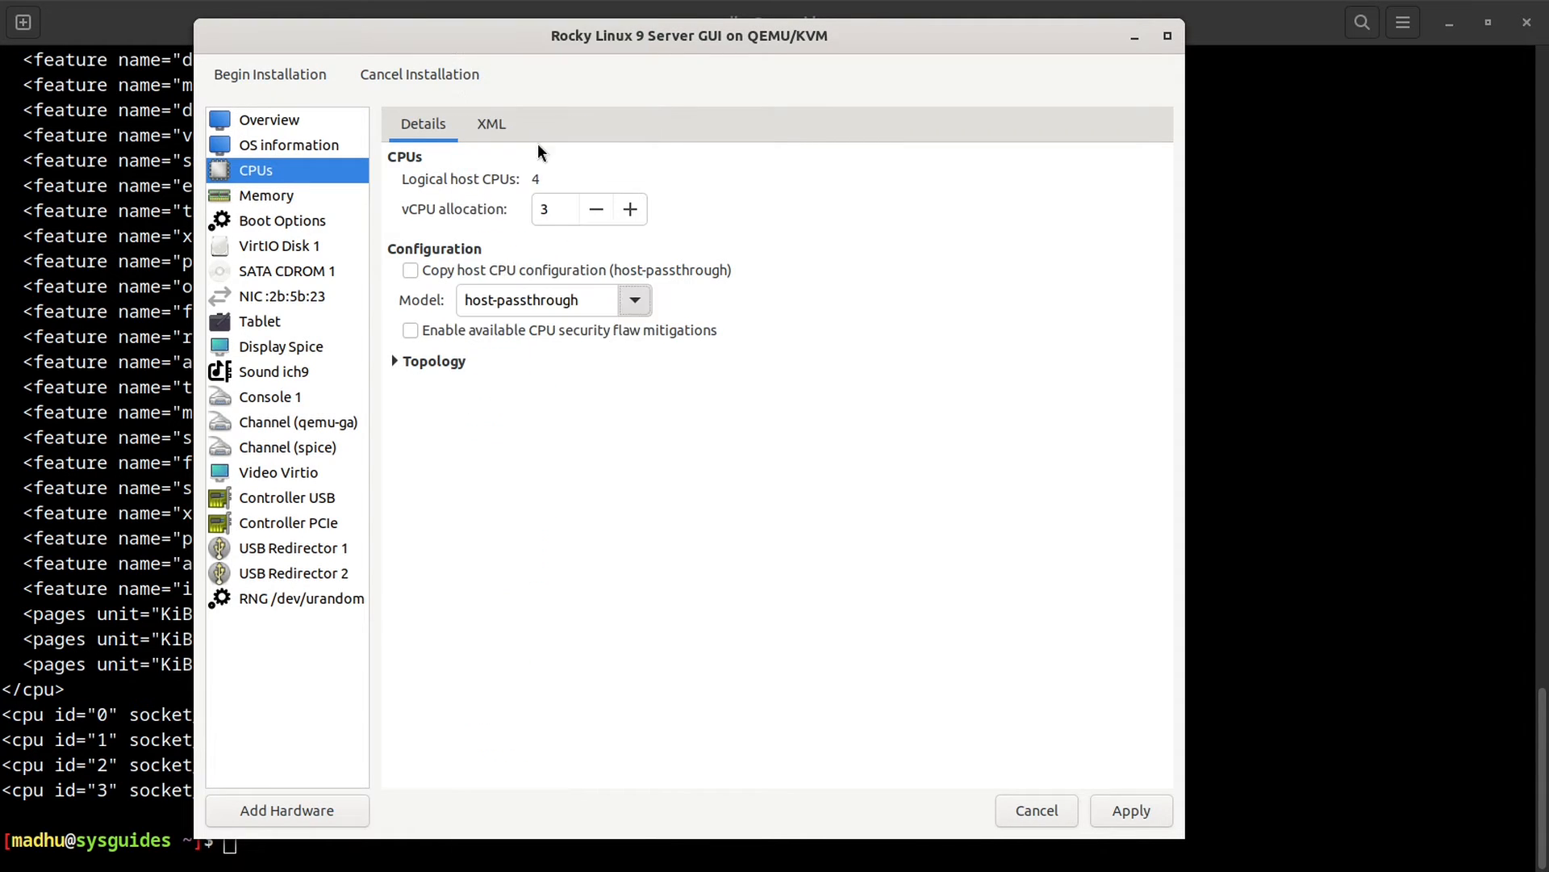
pyautogui.click(437, 265)
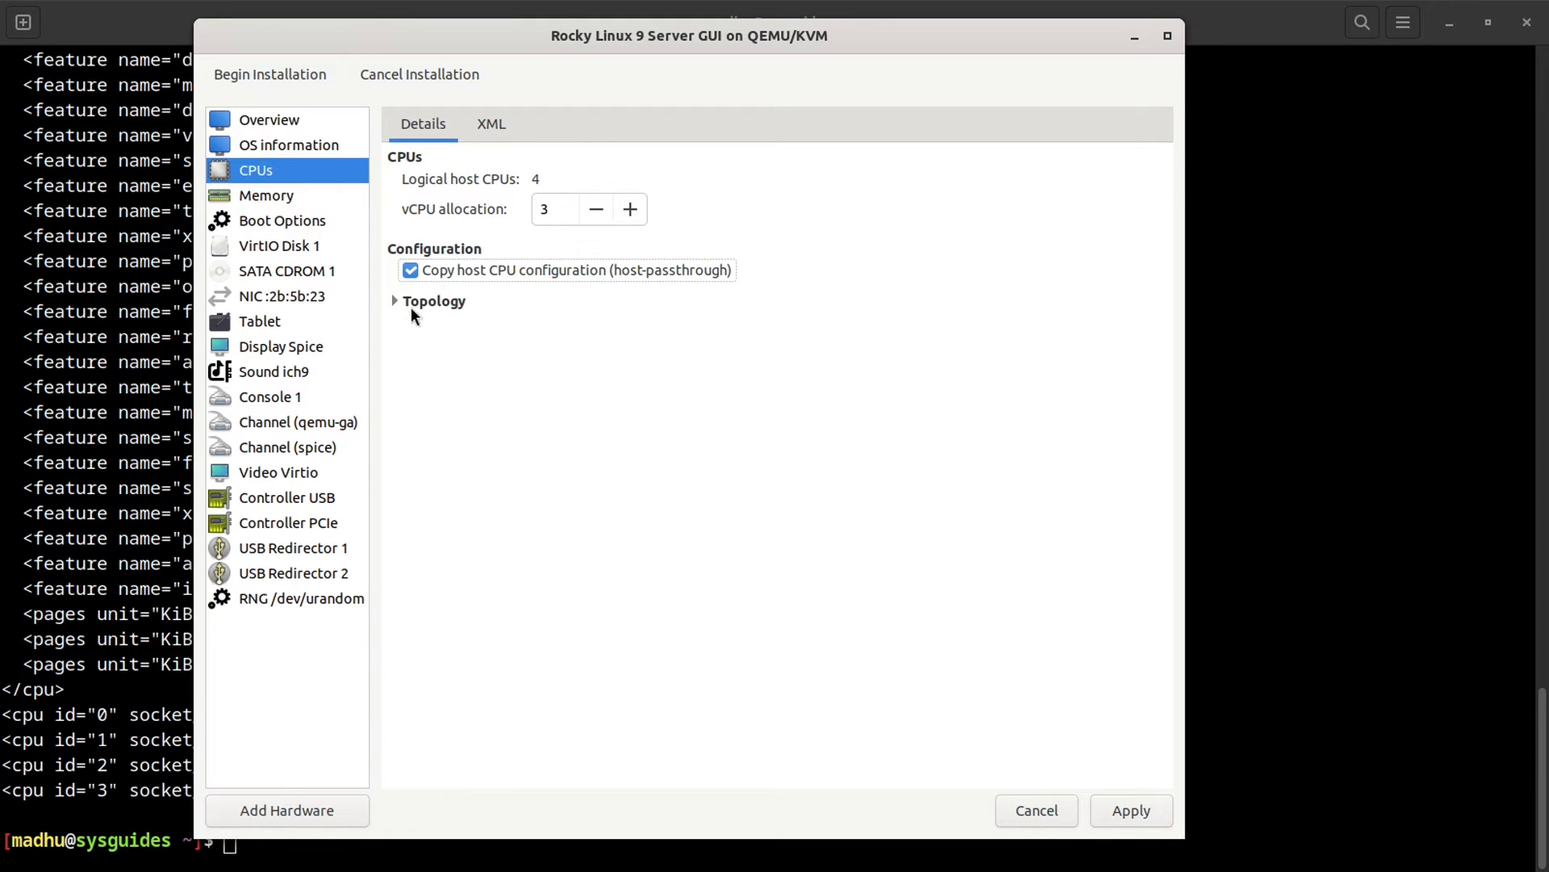
pyautogui.click(394, 301)
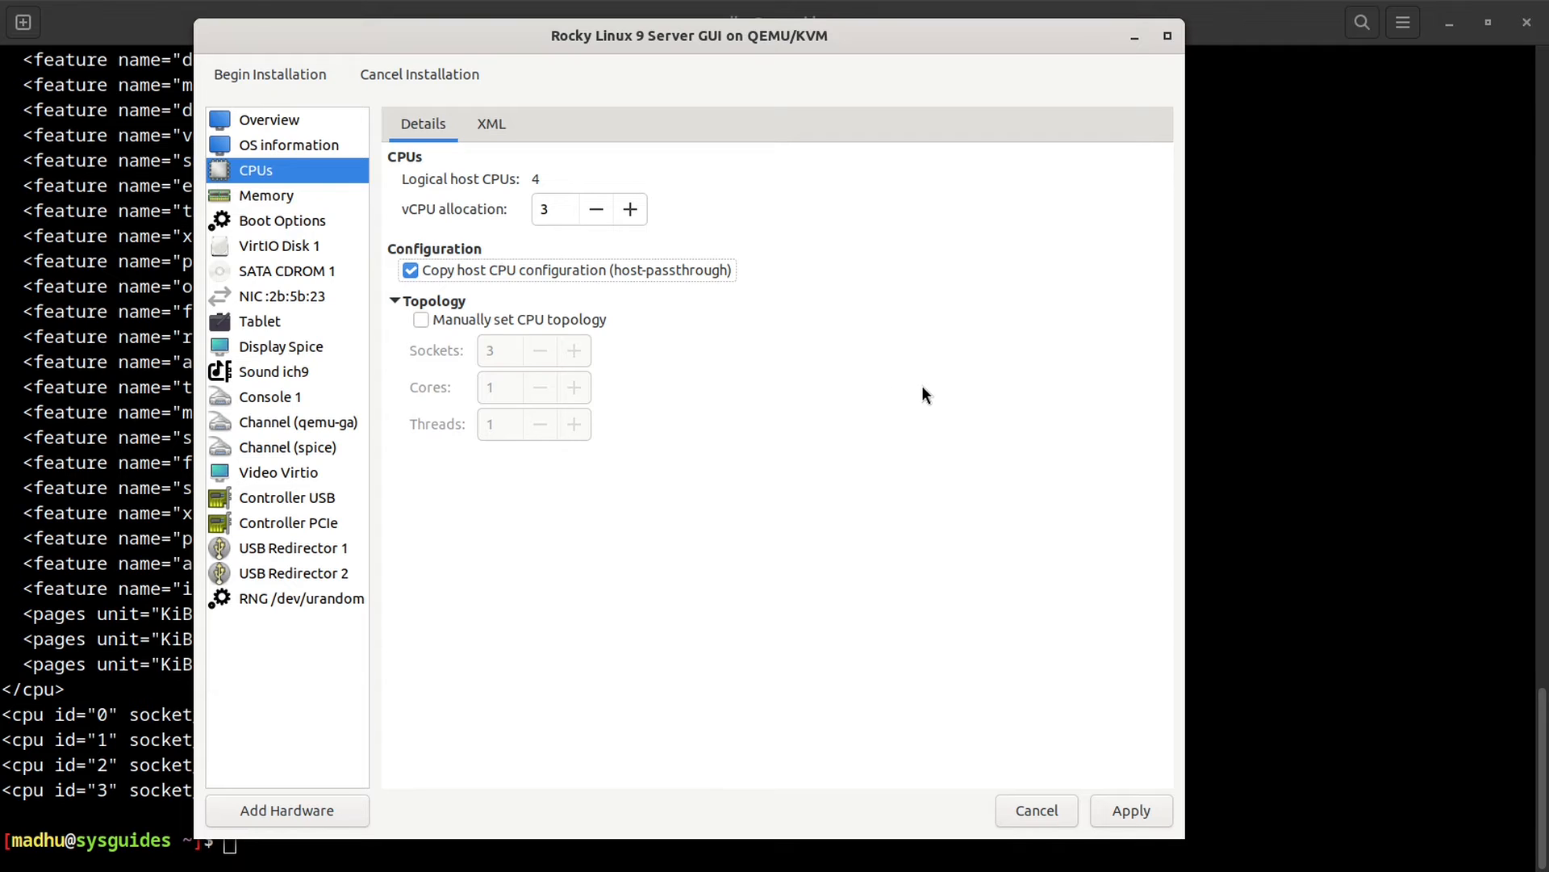
pyautogui.click(1128, 808)
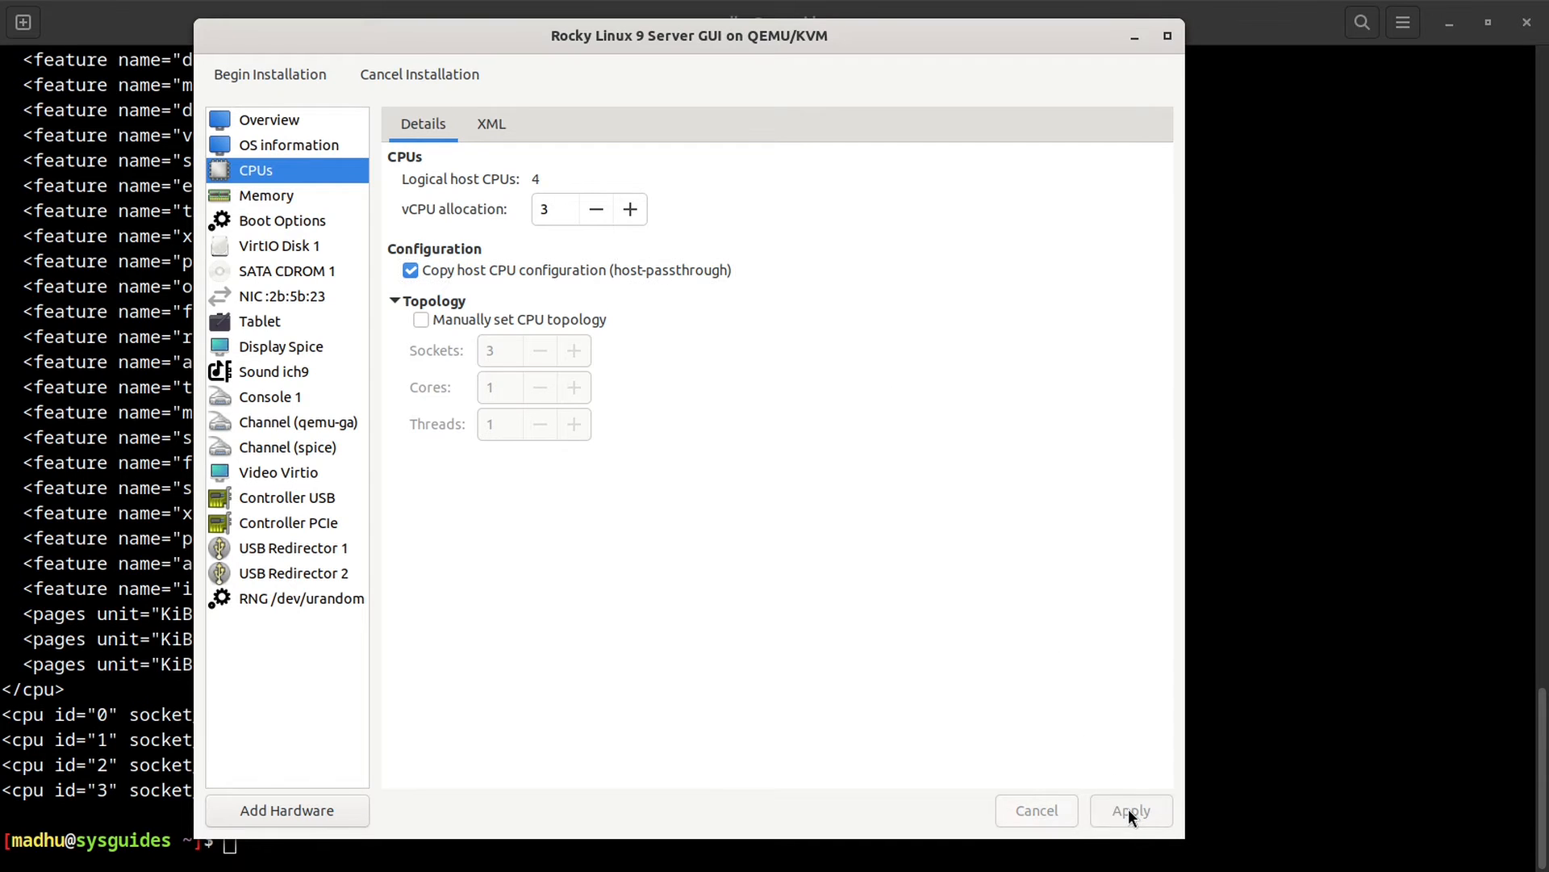
pyautogui.click(268, 196)
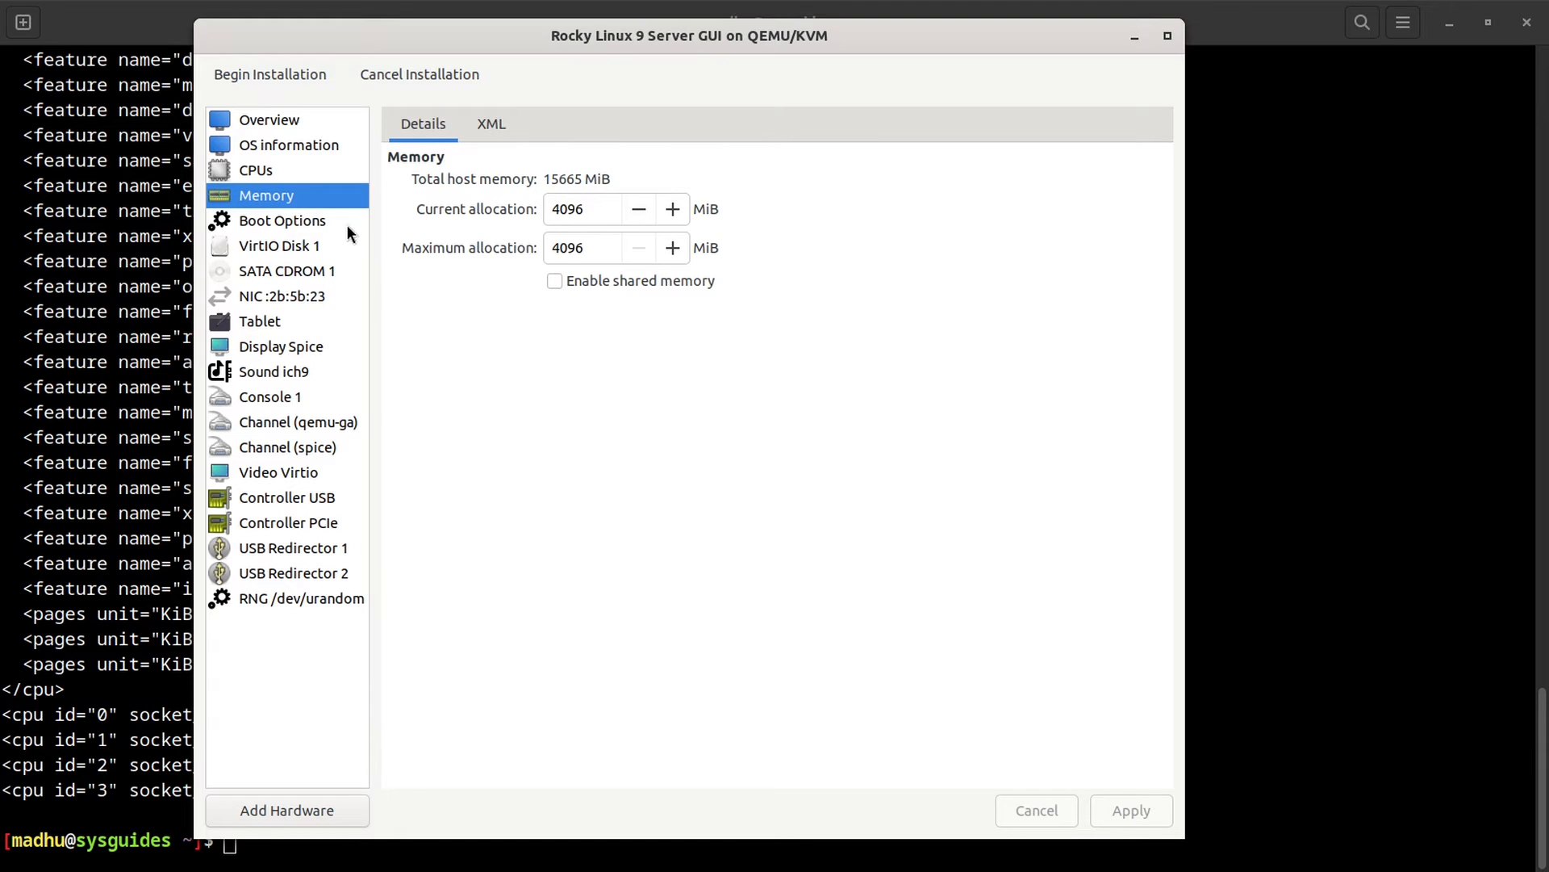
# Step: Set maximum memory allocation to 8192 MiB, keeping 4096 MiB current, and apply it
pyautogui.doubleClick(568, 247)
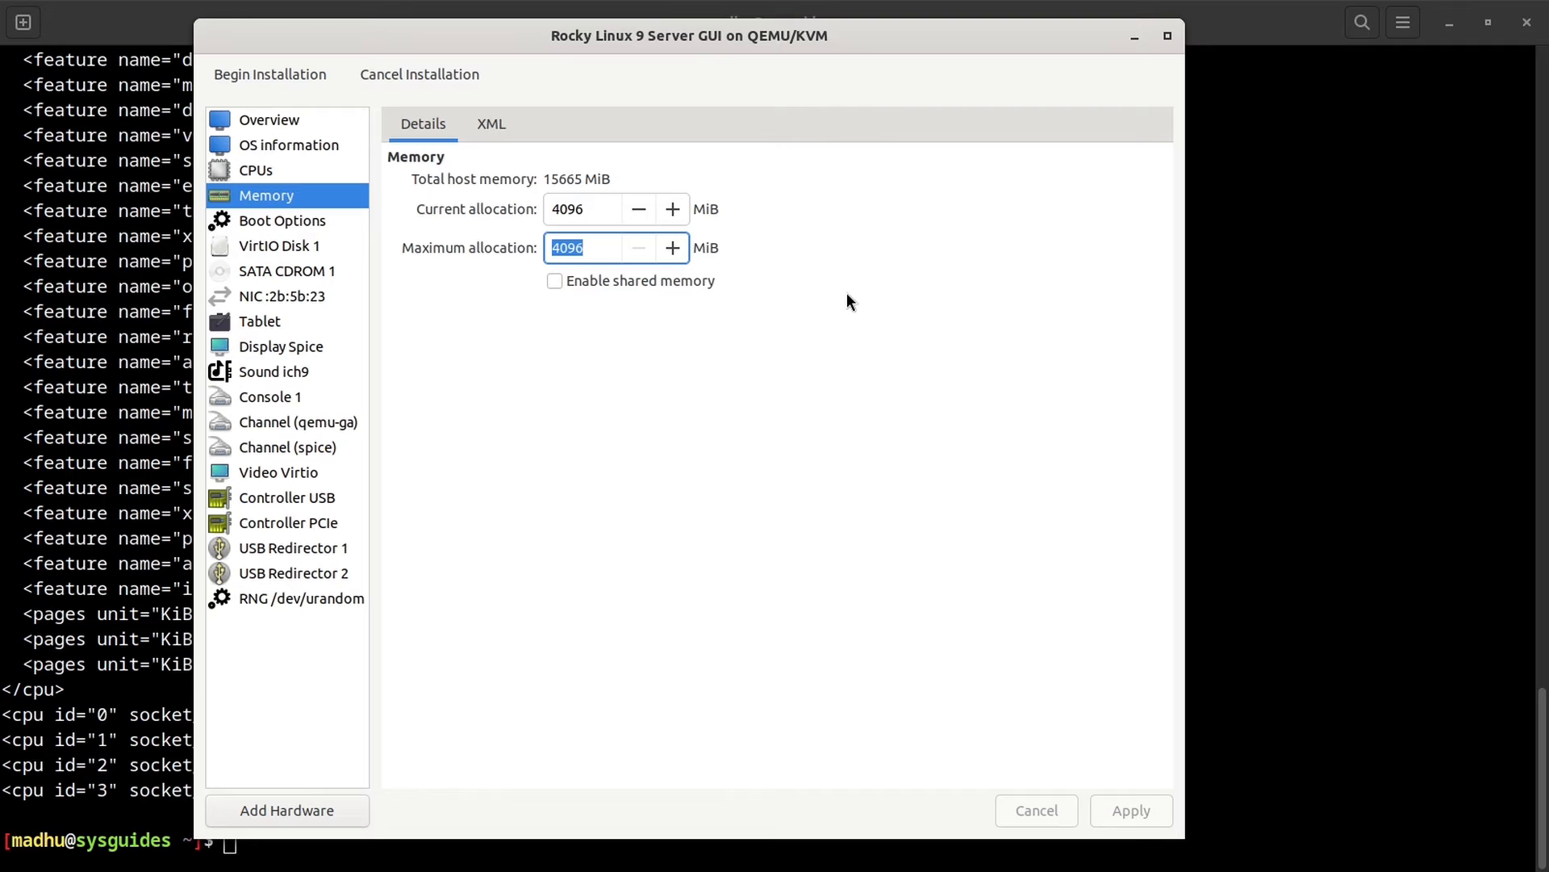
pyautogui.write('8192')
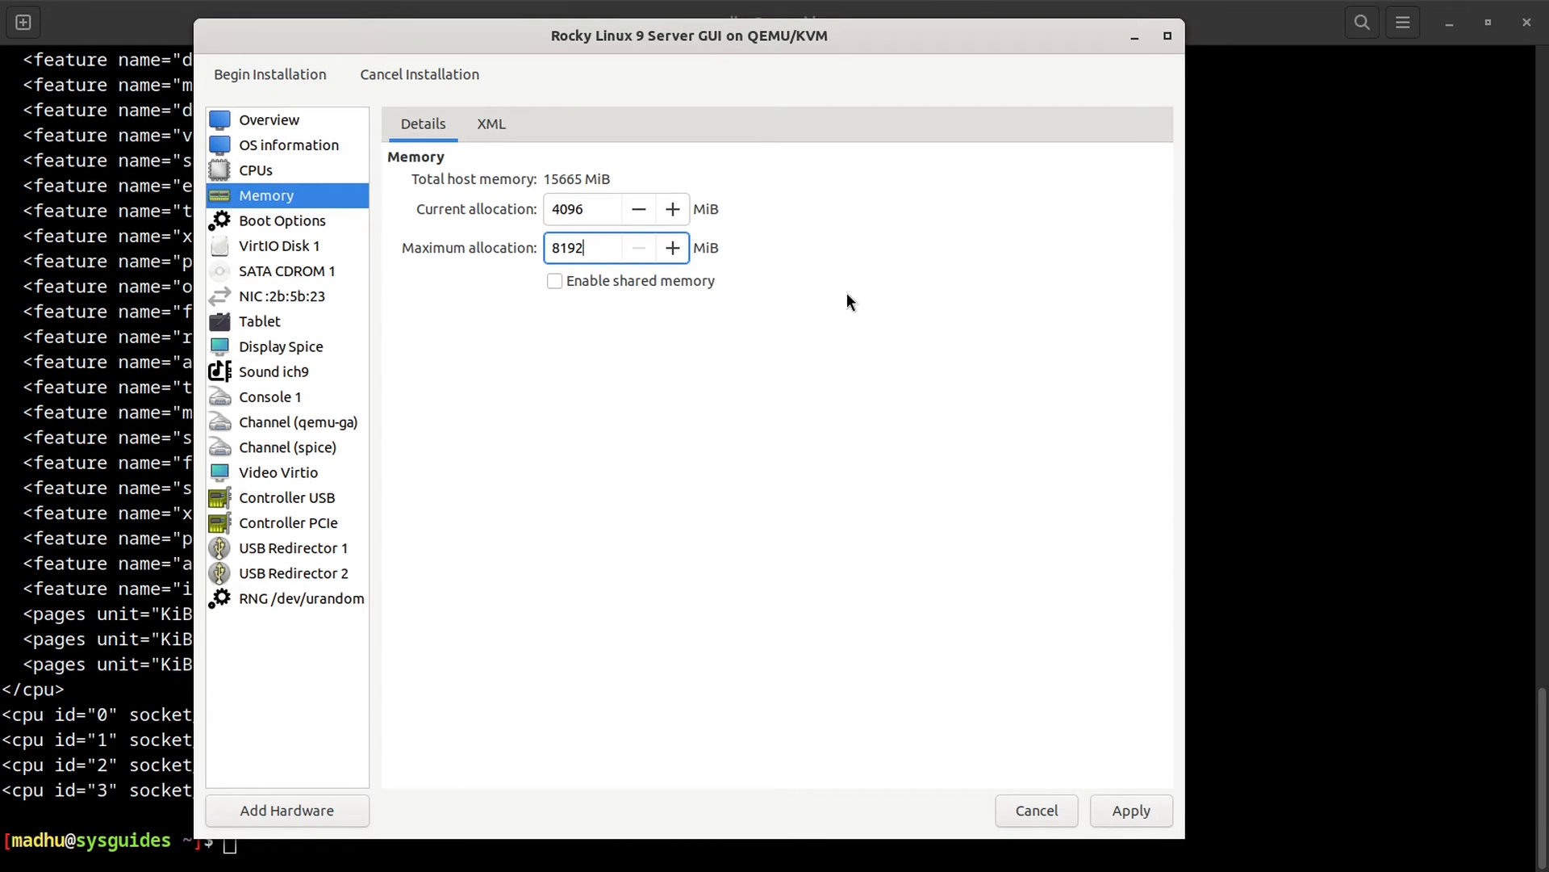
pyautogui.click(1130, 809)
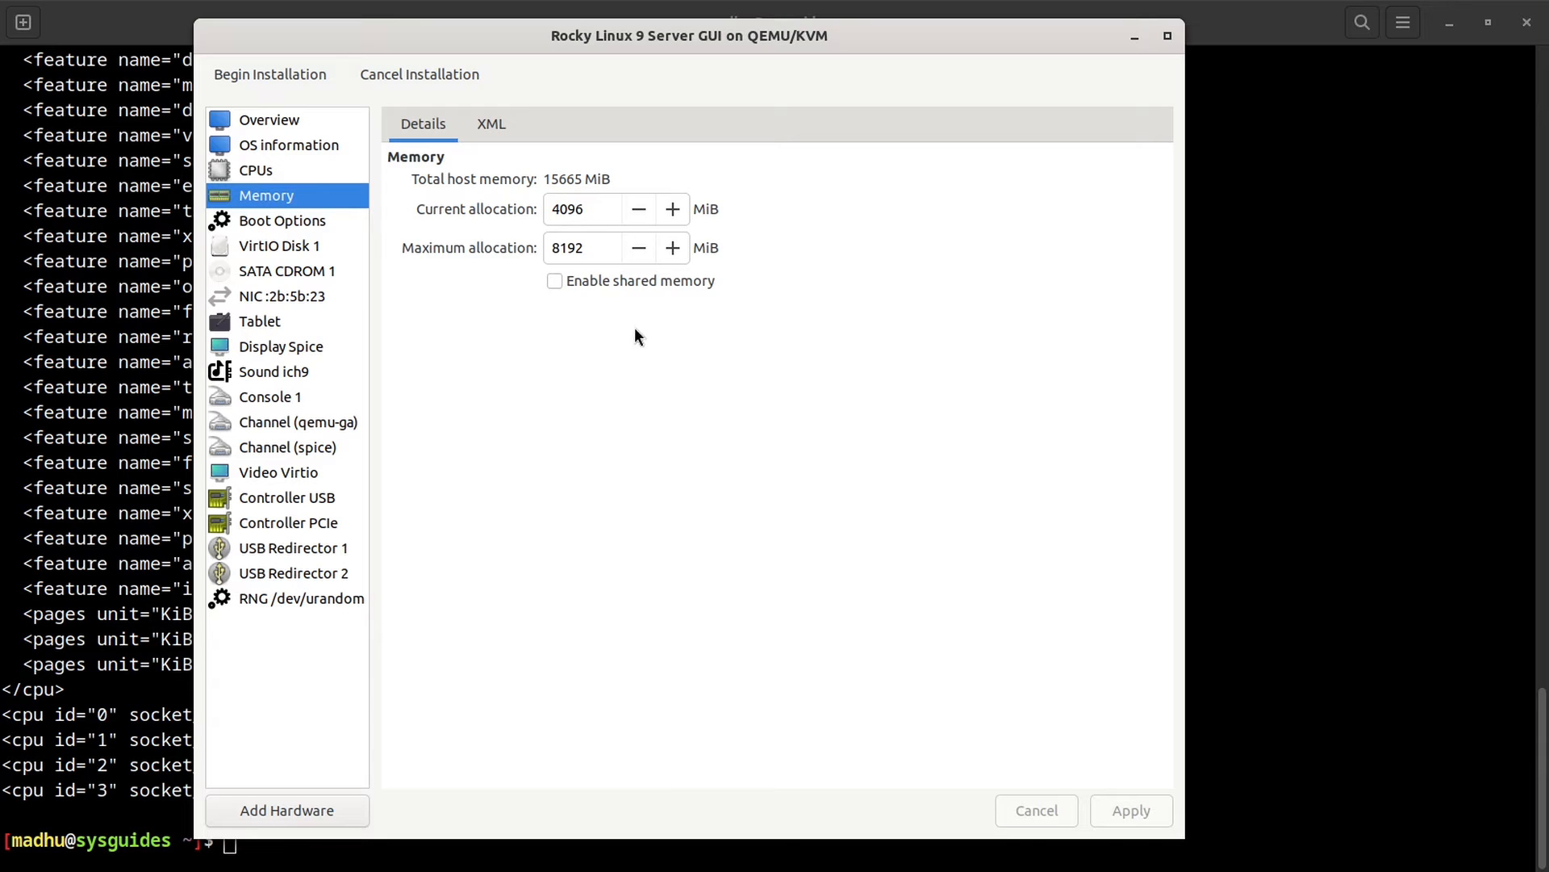
pyautogui.moveTo(552, 210); pyautogui.dragTo(587, 210)
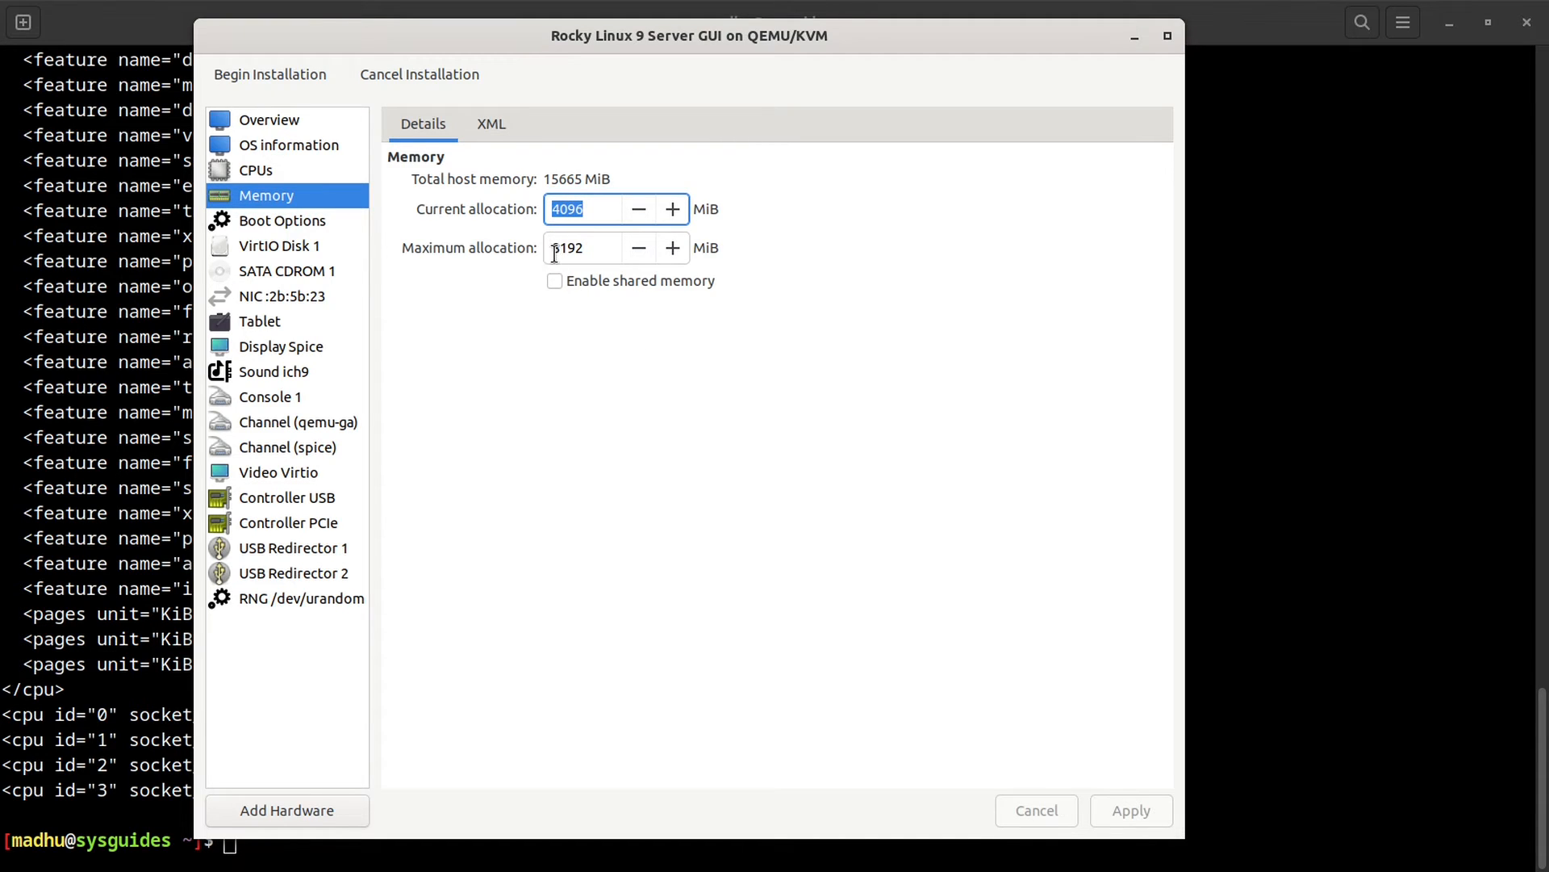
pyautogui.moveTo(552, 249); pyautogui.dragTo(587, 249)
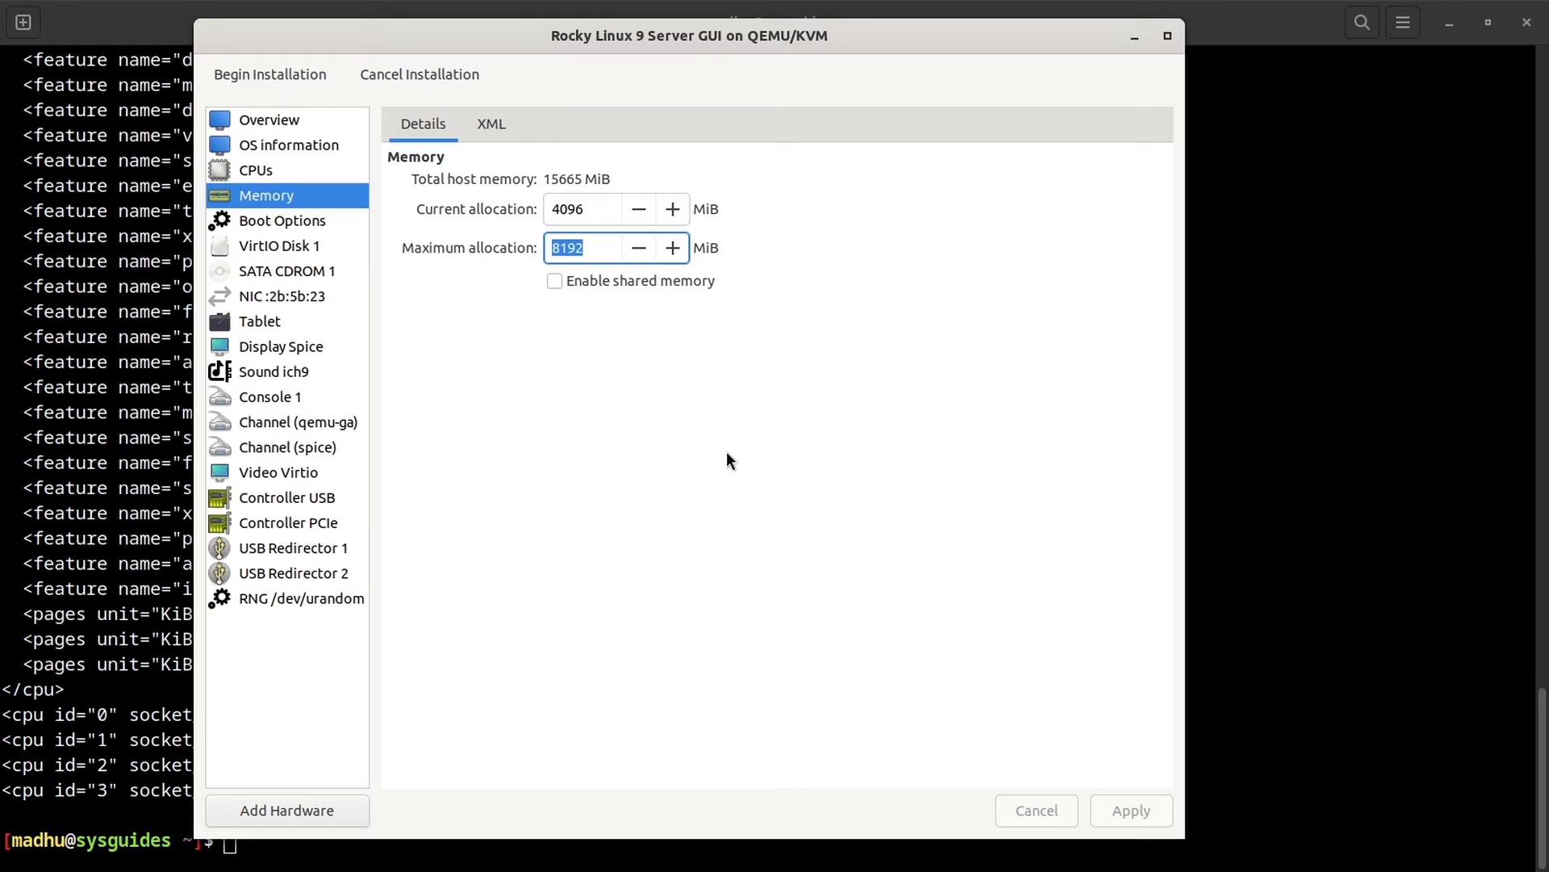
# Step: Toggle off shared memory, apply the change, and show Boot Options
pyautogui.click(553, 281)
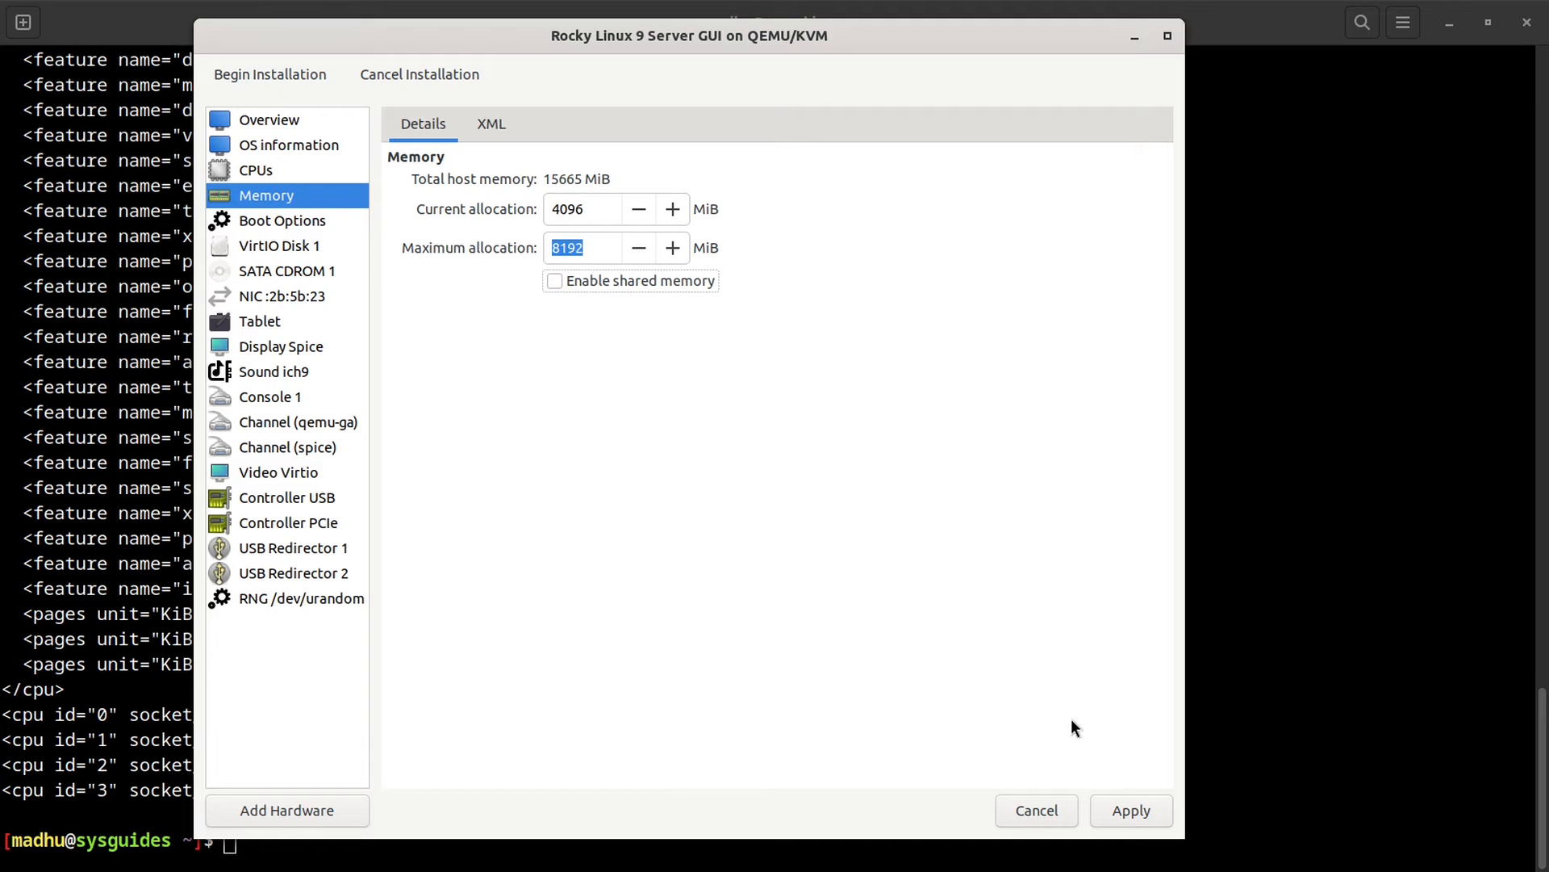
pyautogui.click(1141, 816)
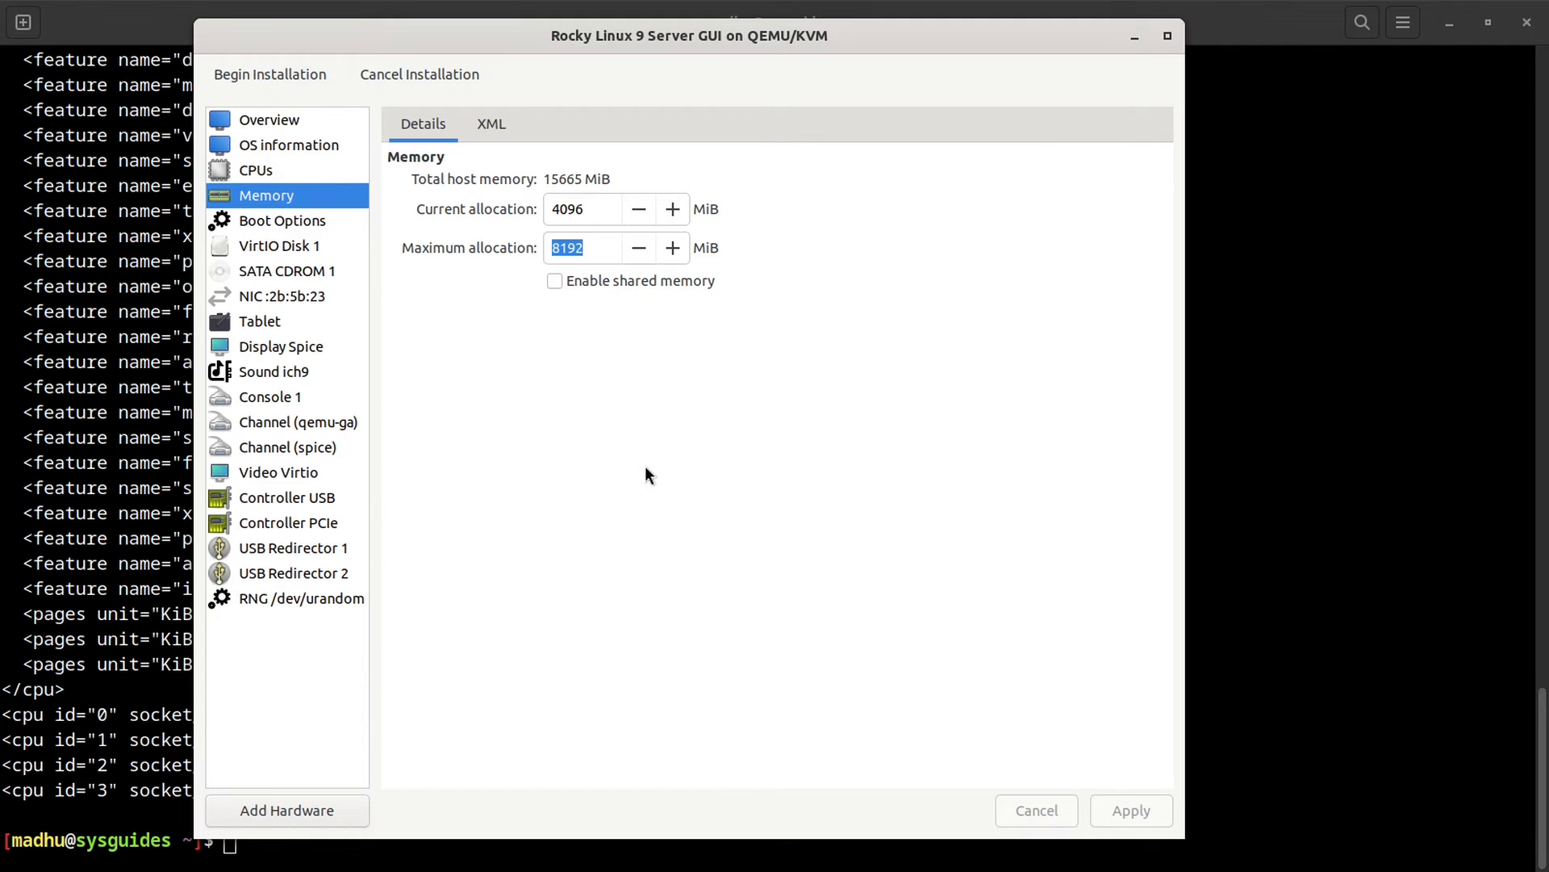
pyautogui.click(322, 225)
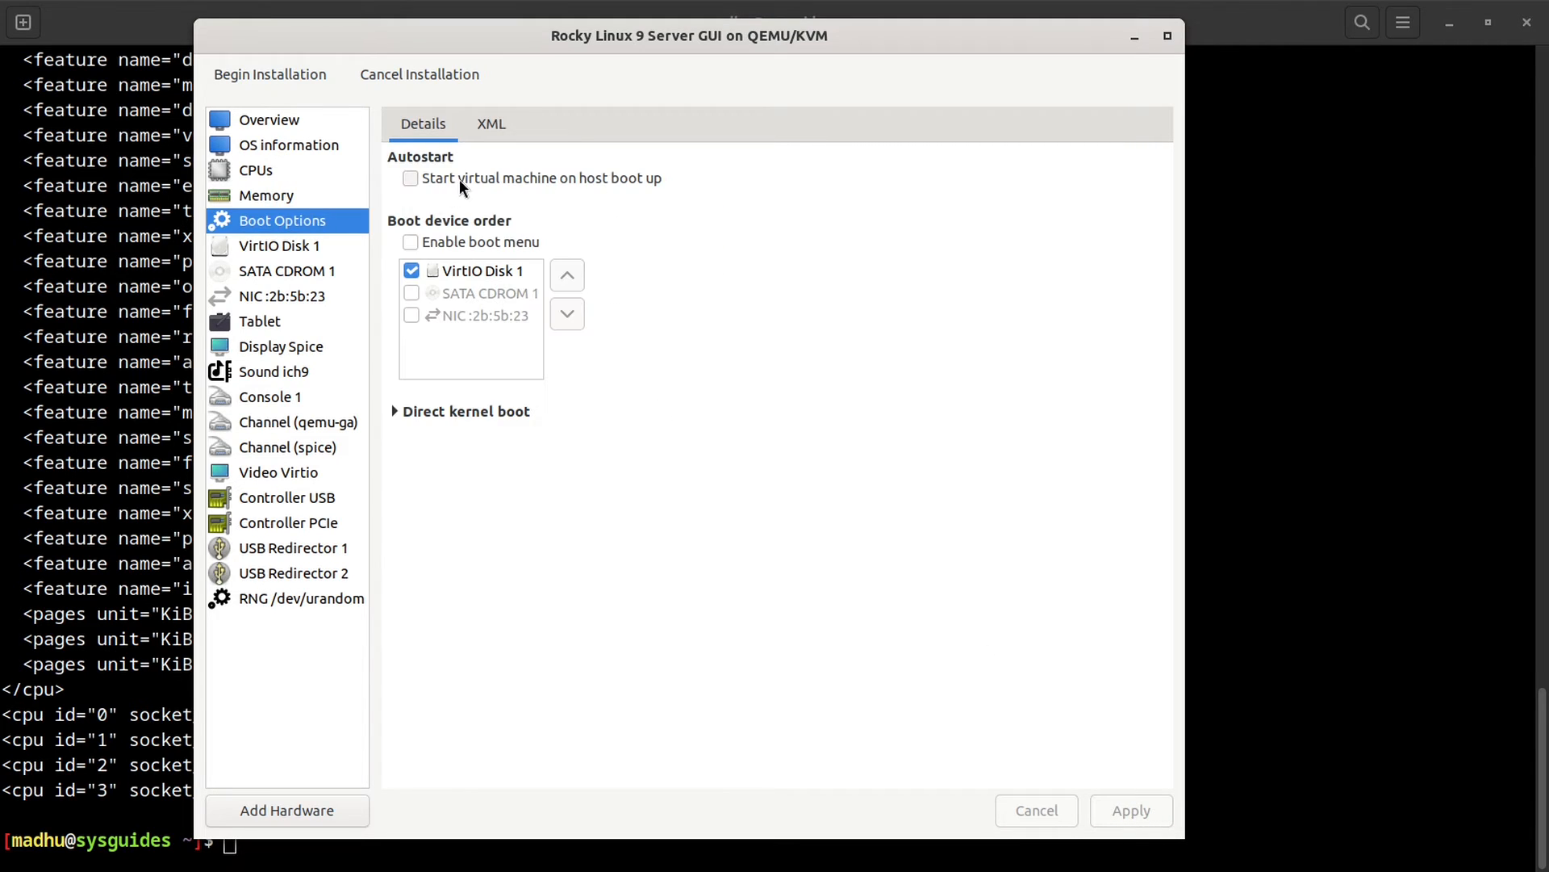
# Step: Try Autostart, the boot menu and SATA CDROM 1 in the boot order, then turn all three back off
pyautogui.click(408, 175)
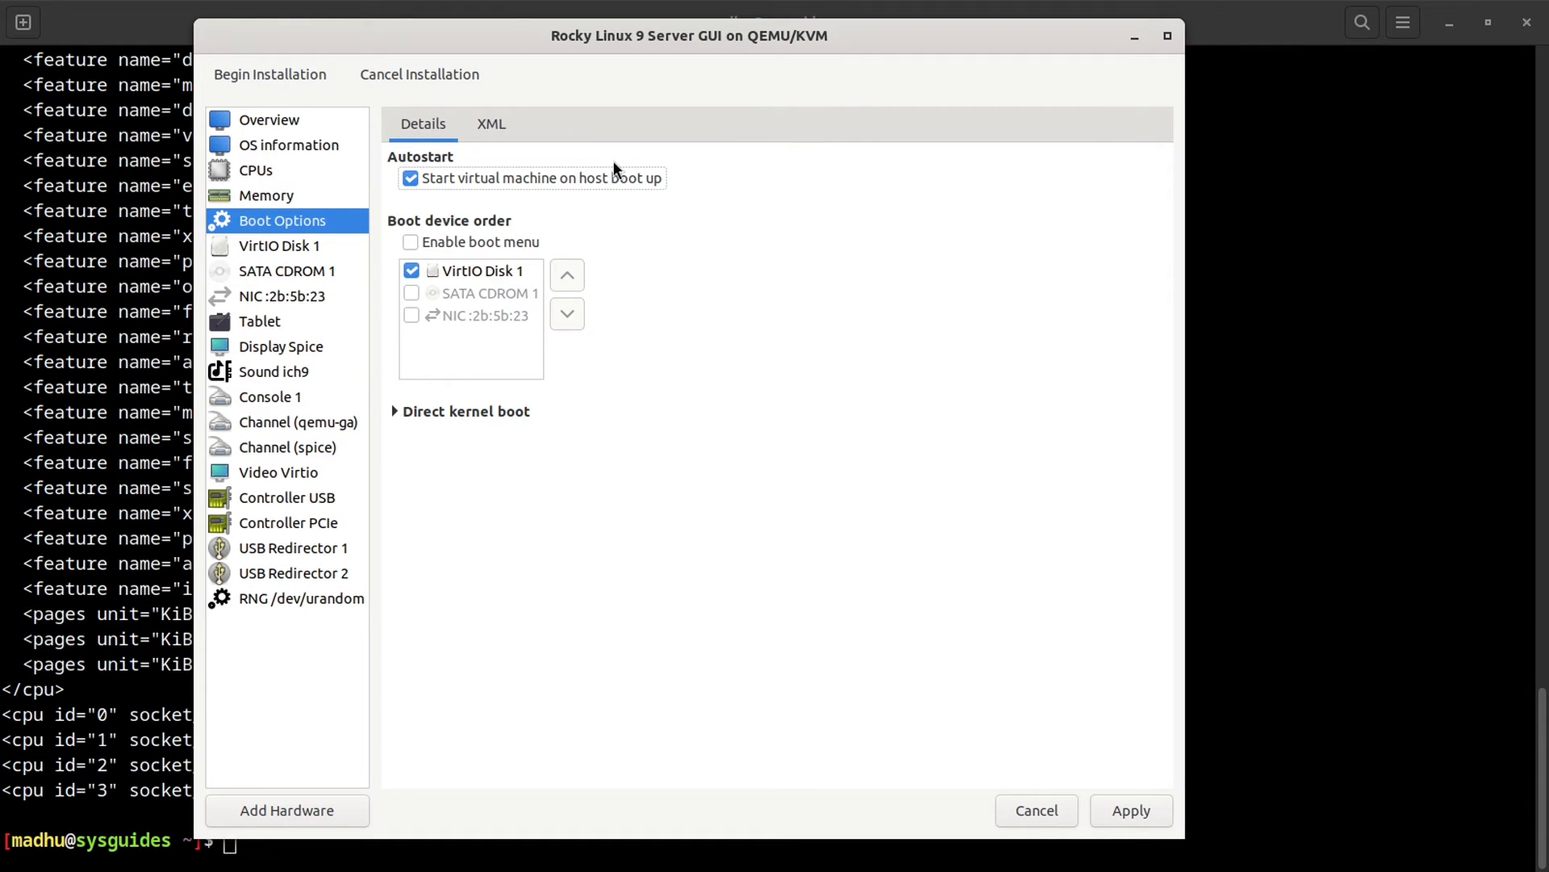
pyautogui.click(507, 177)
pyautogui.click(518, 243)
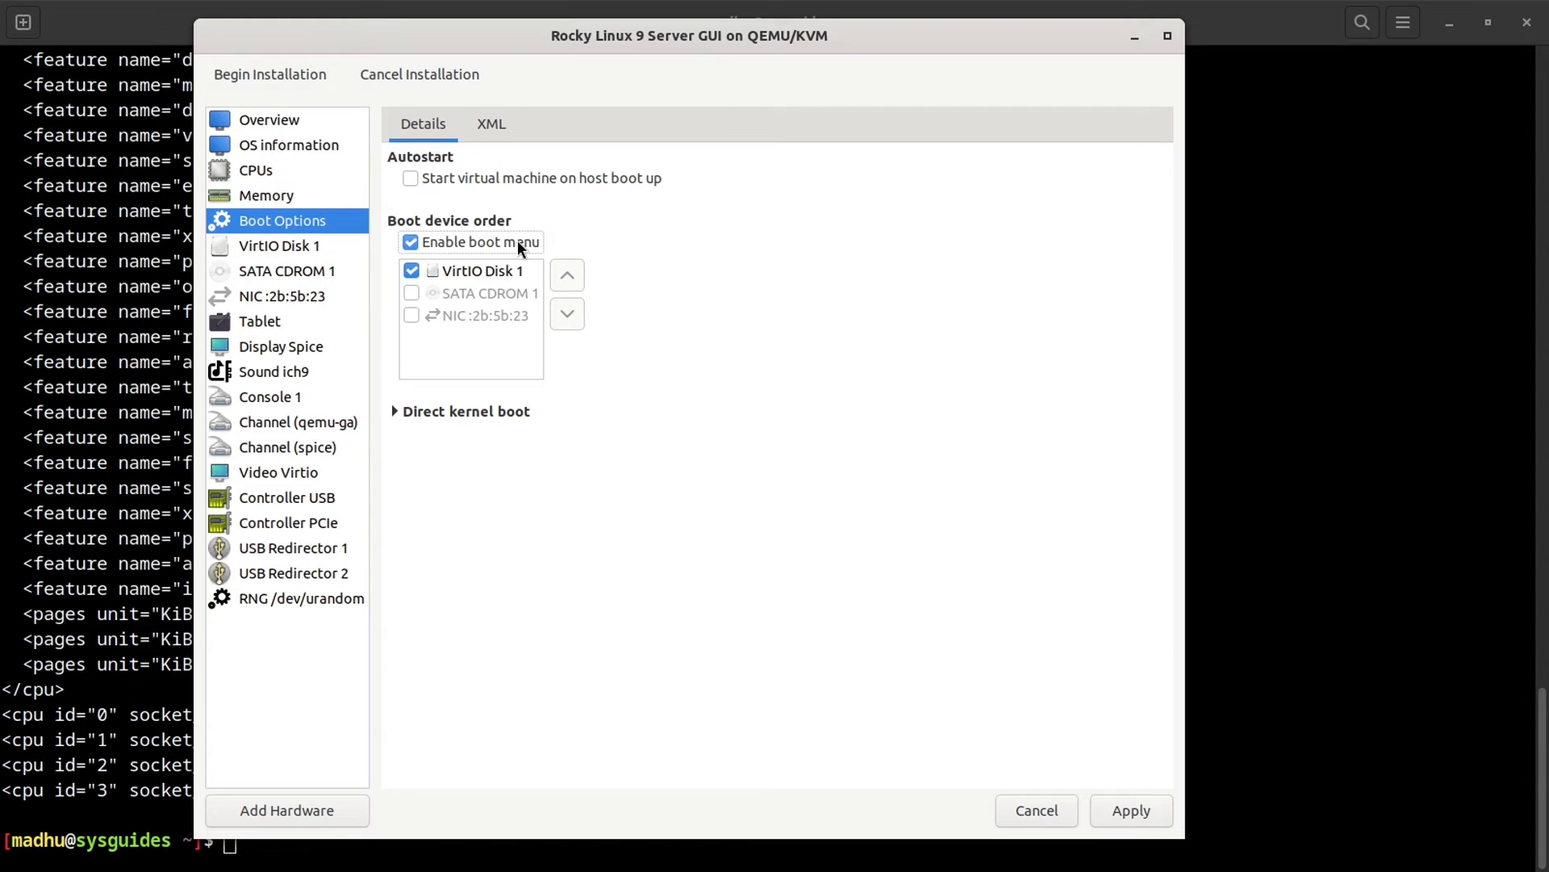
pyautogui.click(412, 293)
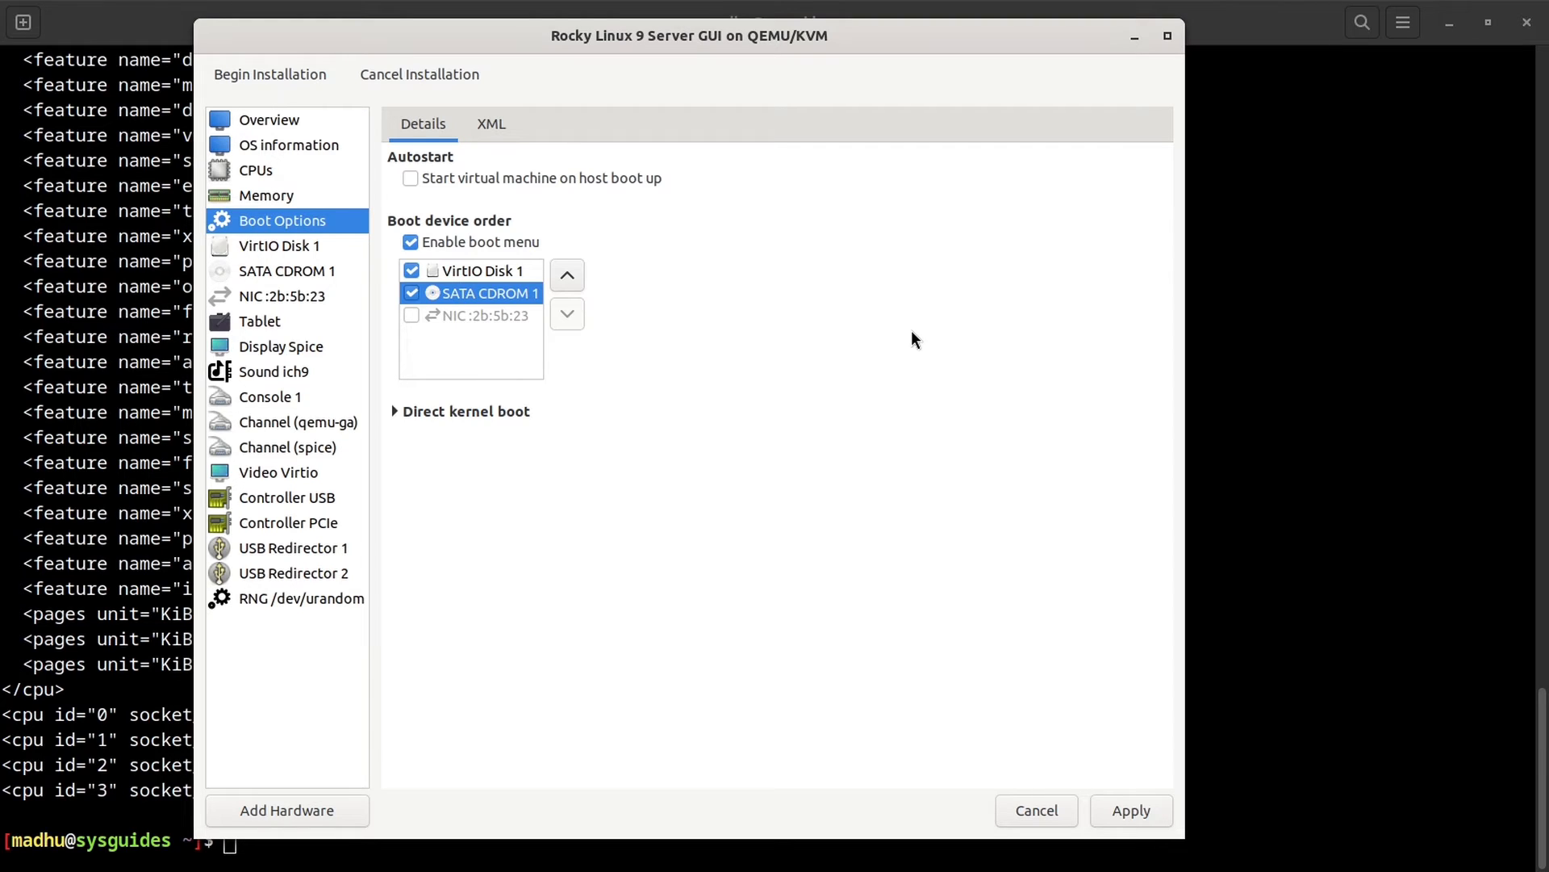
pyautogui.click(412, 292)
pyautogui.click(411, 242)
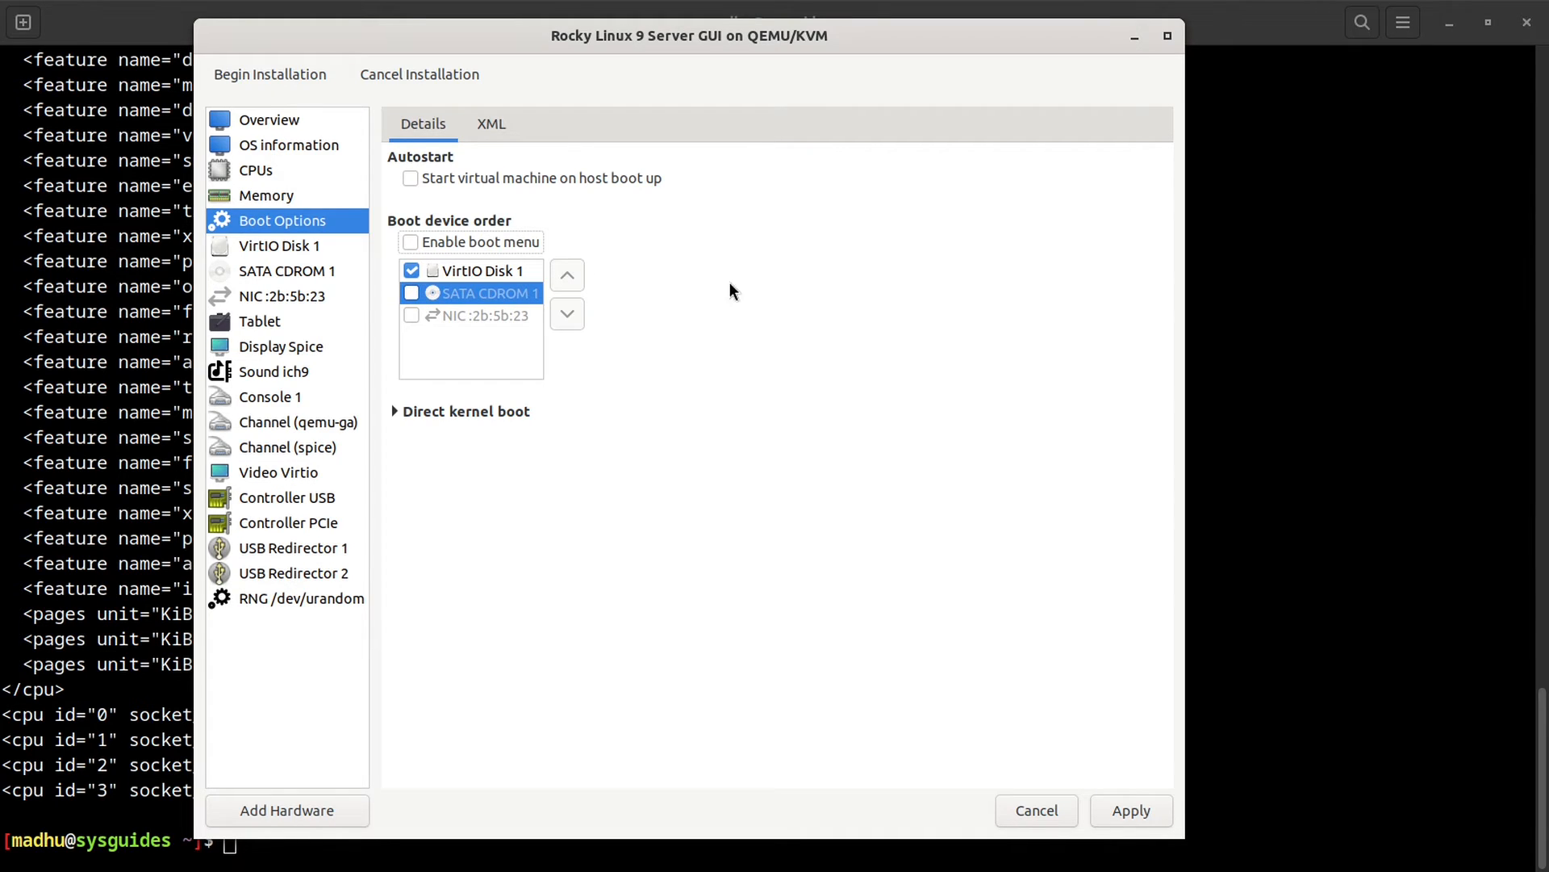
# Step: Expand Direct kernel boot, apply the boot order with only VirtIO Disk 1, and select that disk
pyautogui.click(395, 411)
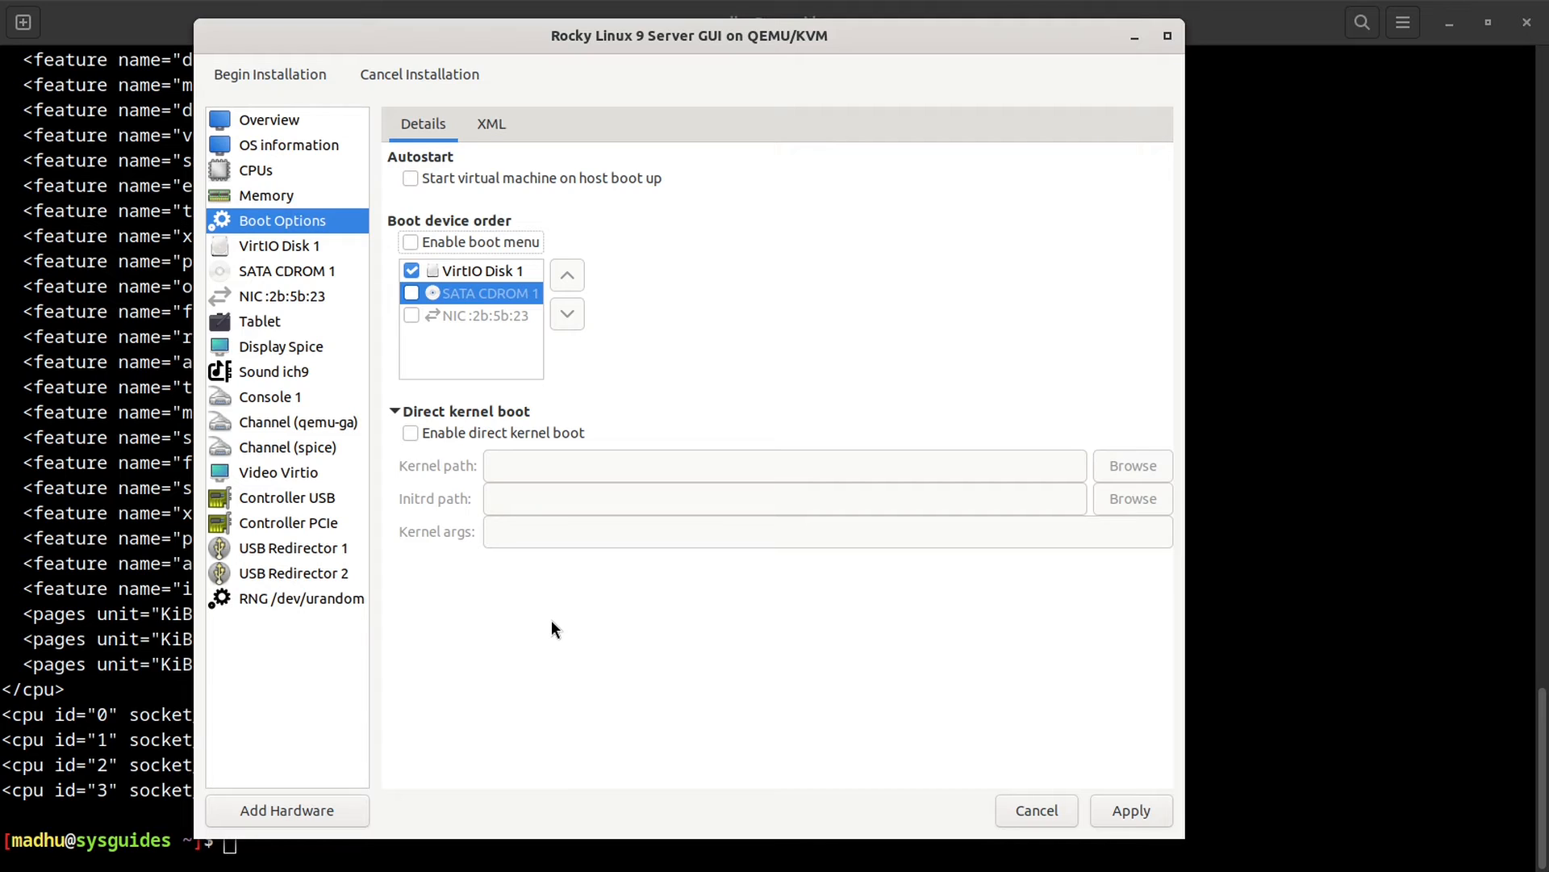
pyautogui.click(1150, 811)
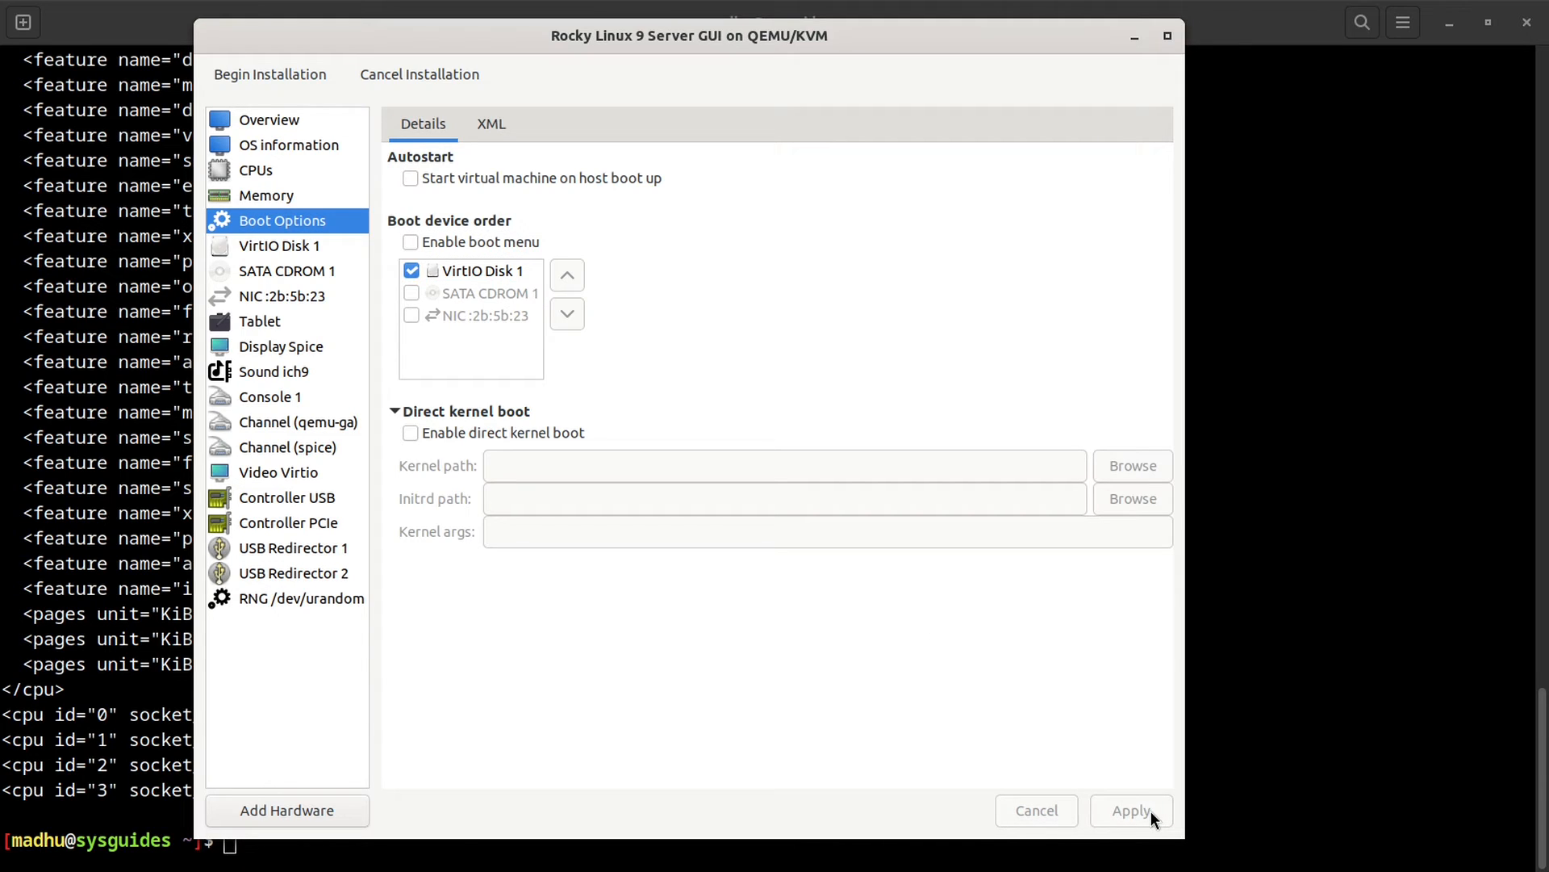
pyautogui.click(305, 251)
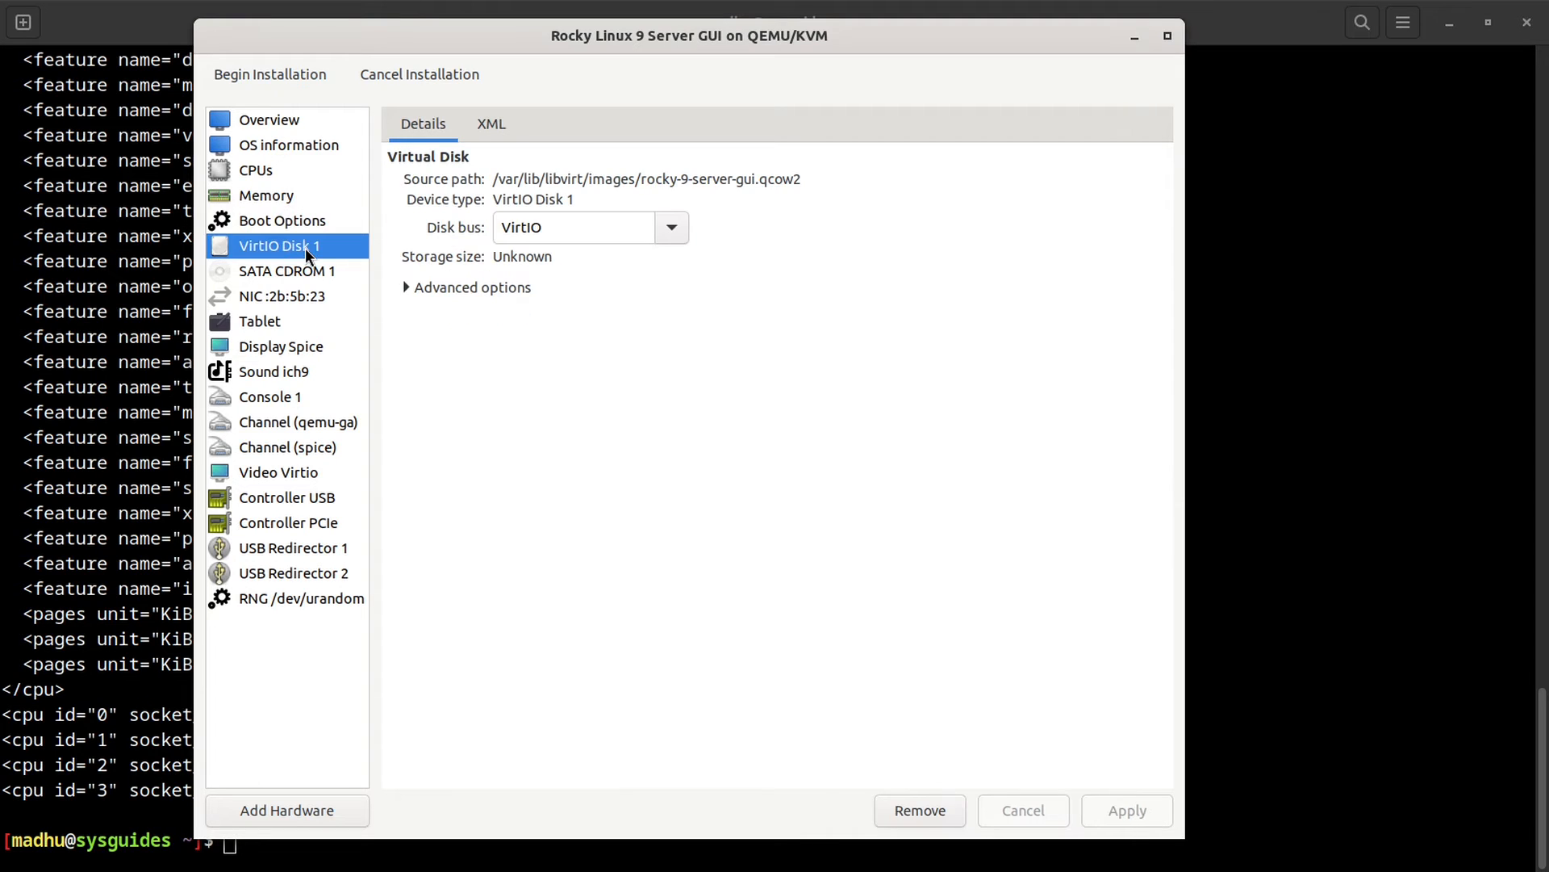
# Step: Keep VirtIO as the disk bus and expand Advanced options to reveal cache and discard modes
pyautogui.click(668, 231)
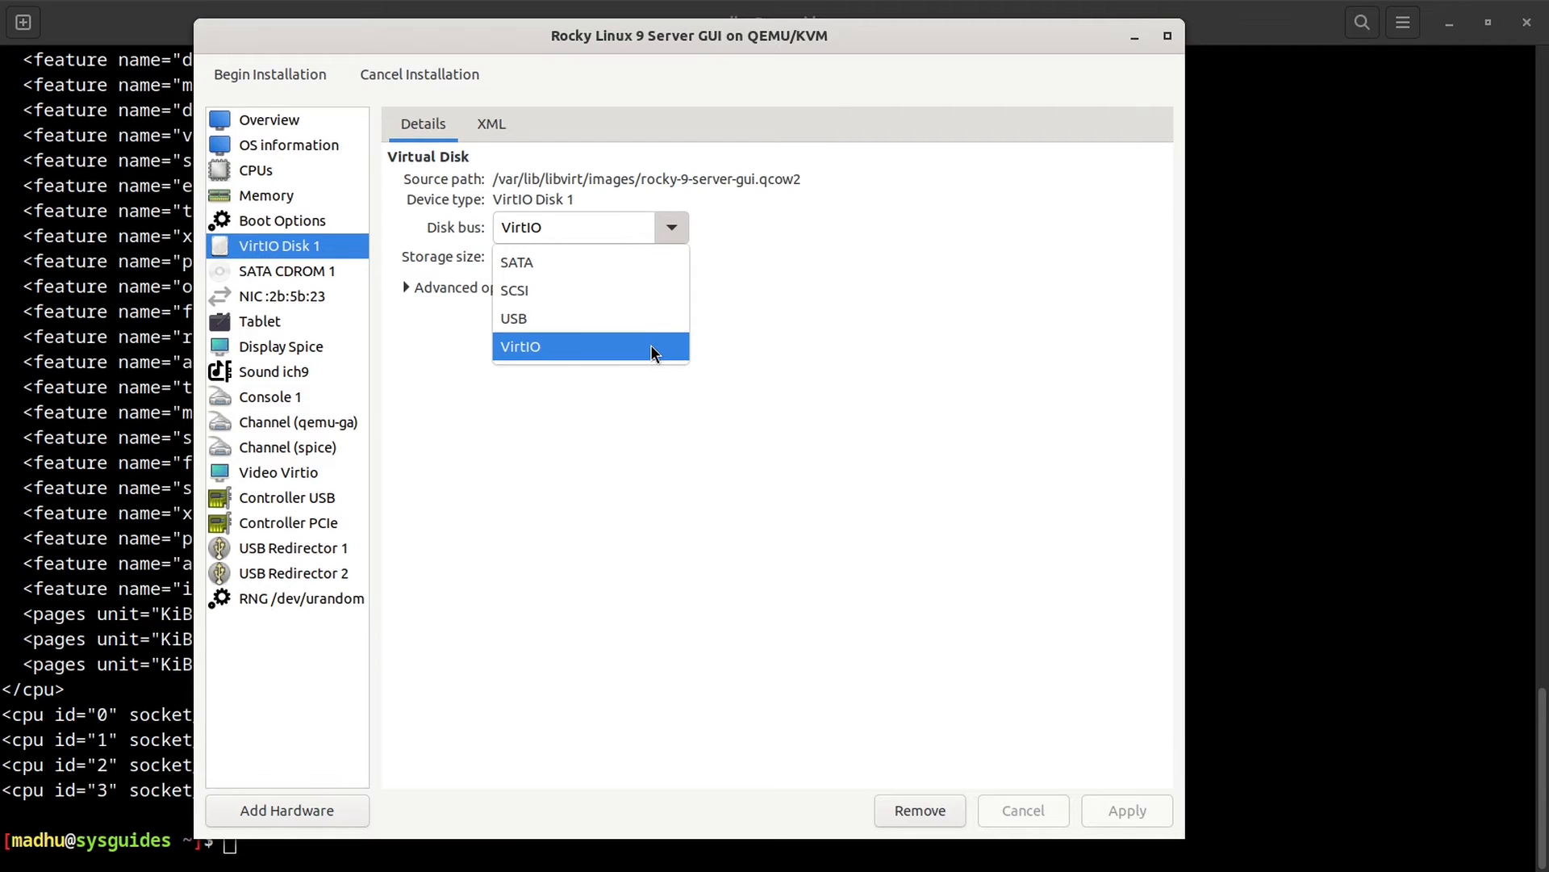
pyautogui.click(651, 345)
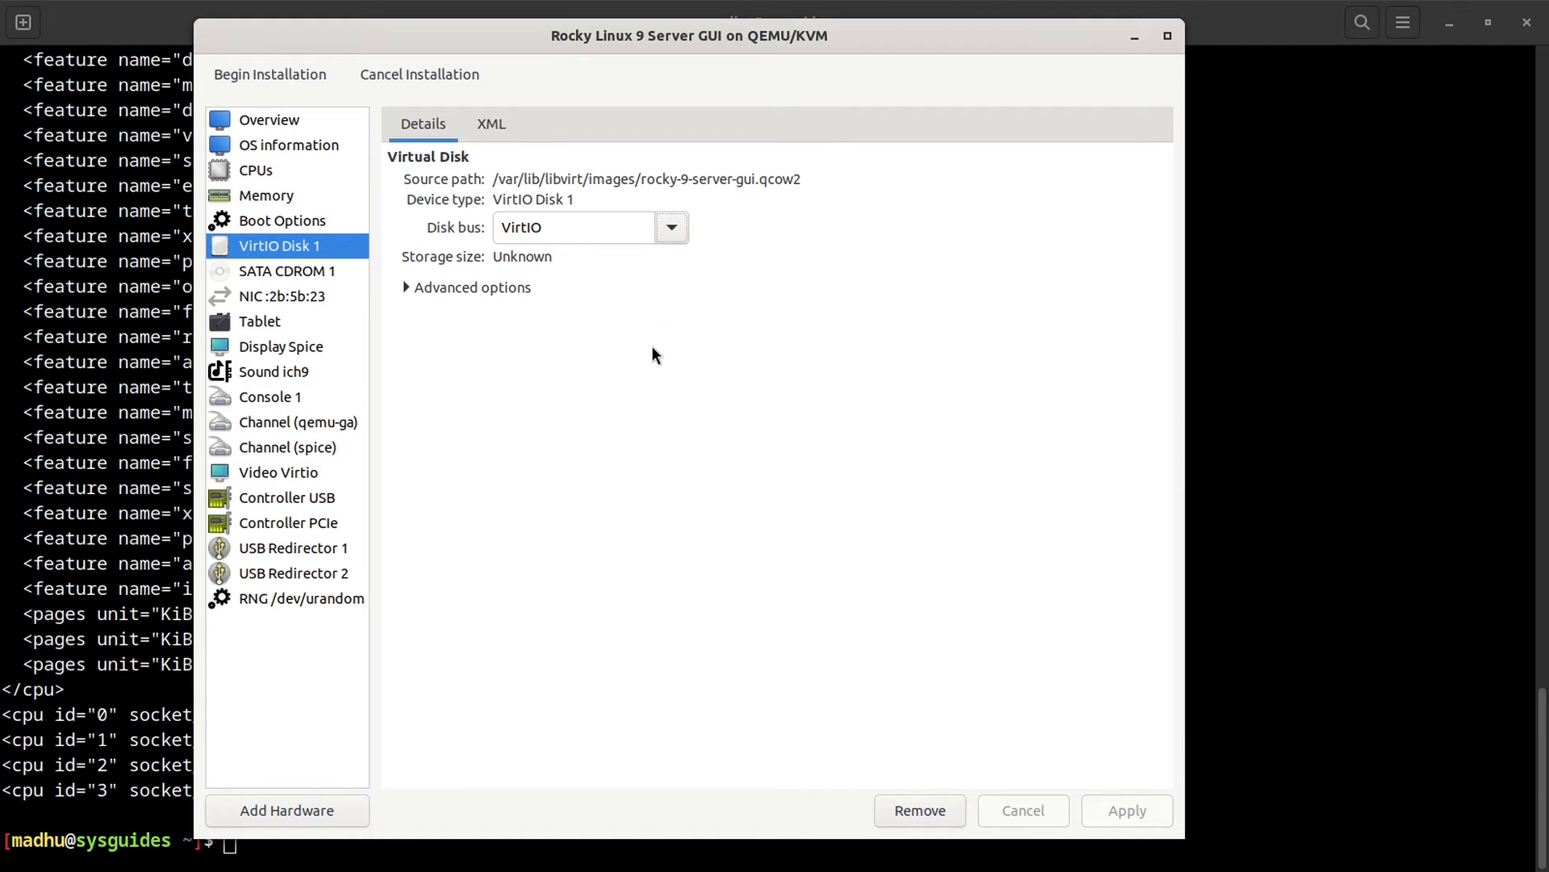
pyautogui.click(406, 289)
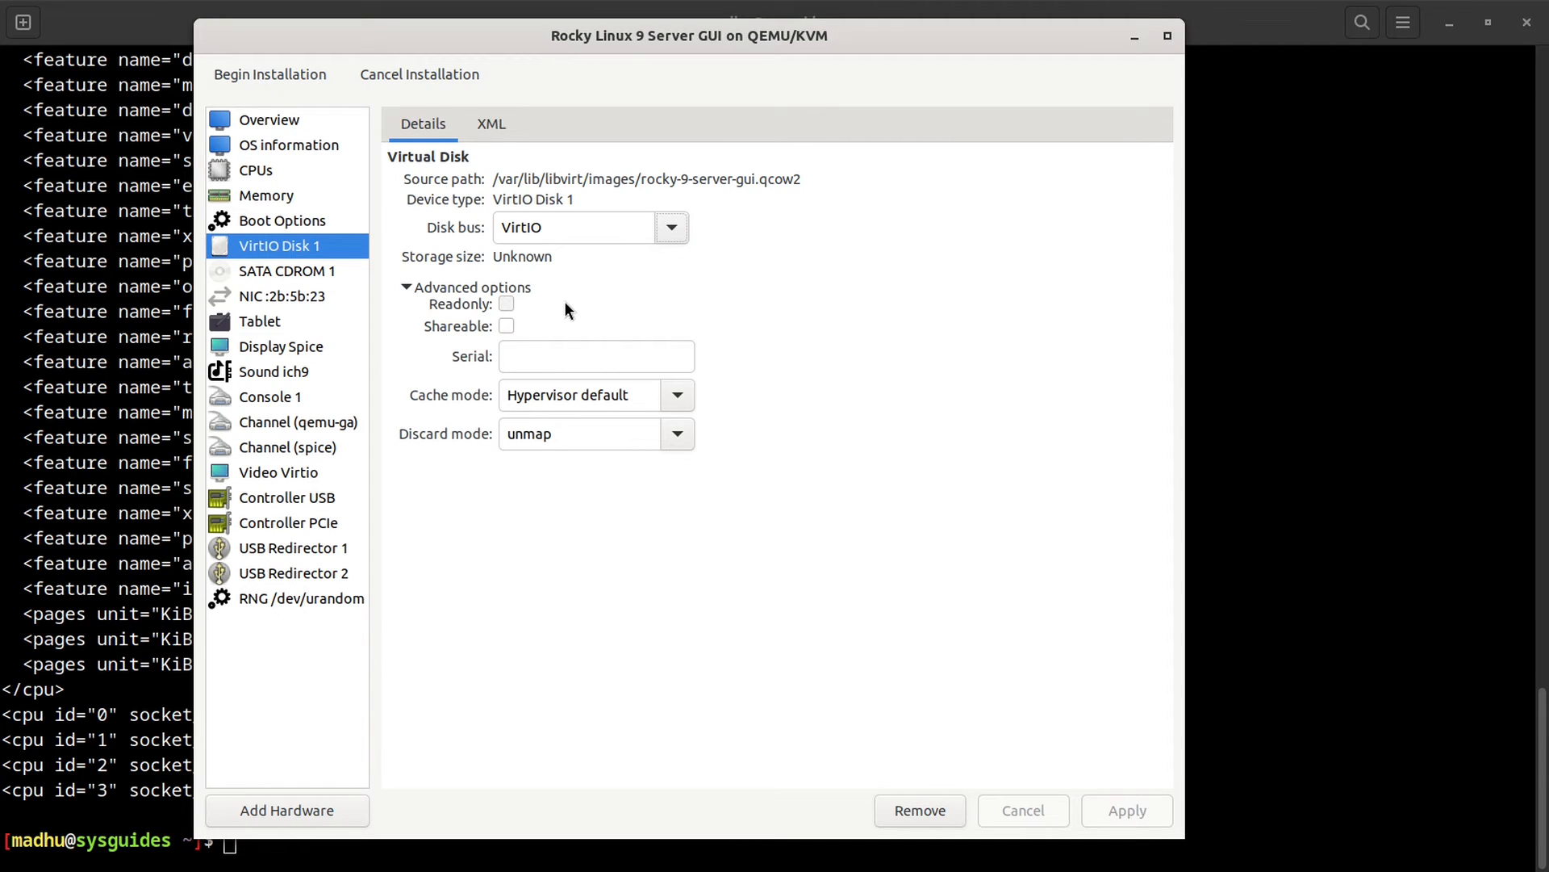
# Step: Toggle Readonly on and off, tick Shareable, focus the Serial field, then switch to the terminal
pyautogui.click(505, 303)
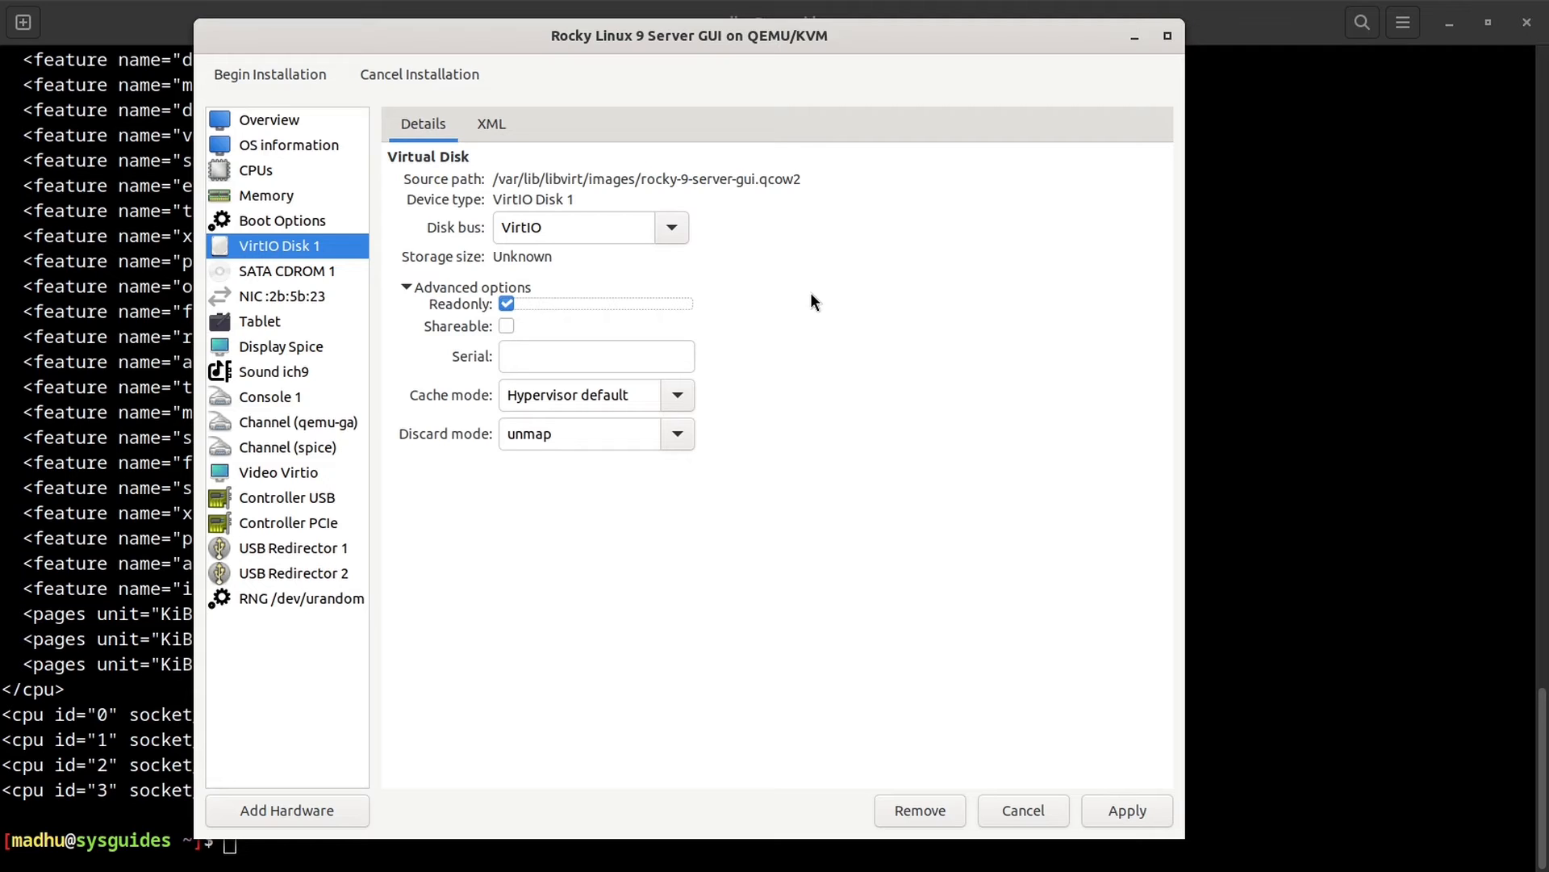
pyautogui.click(506, 304)
pyautogui.click(505, 325)
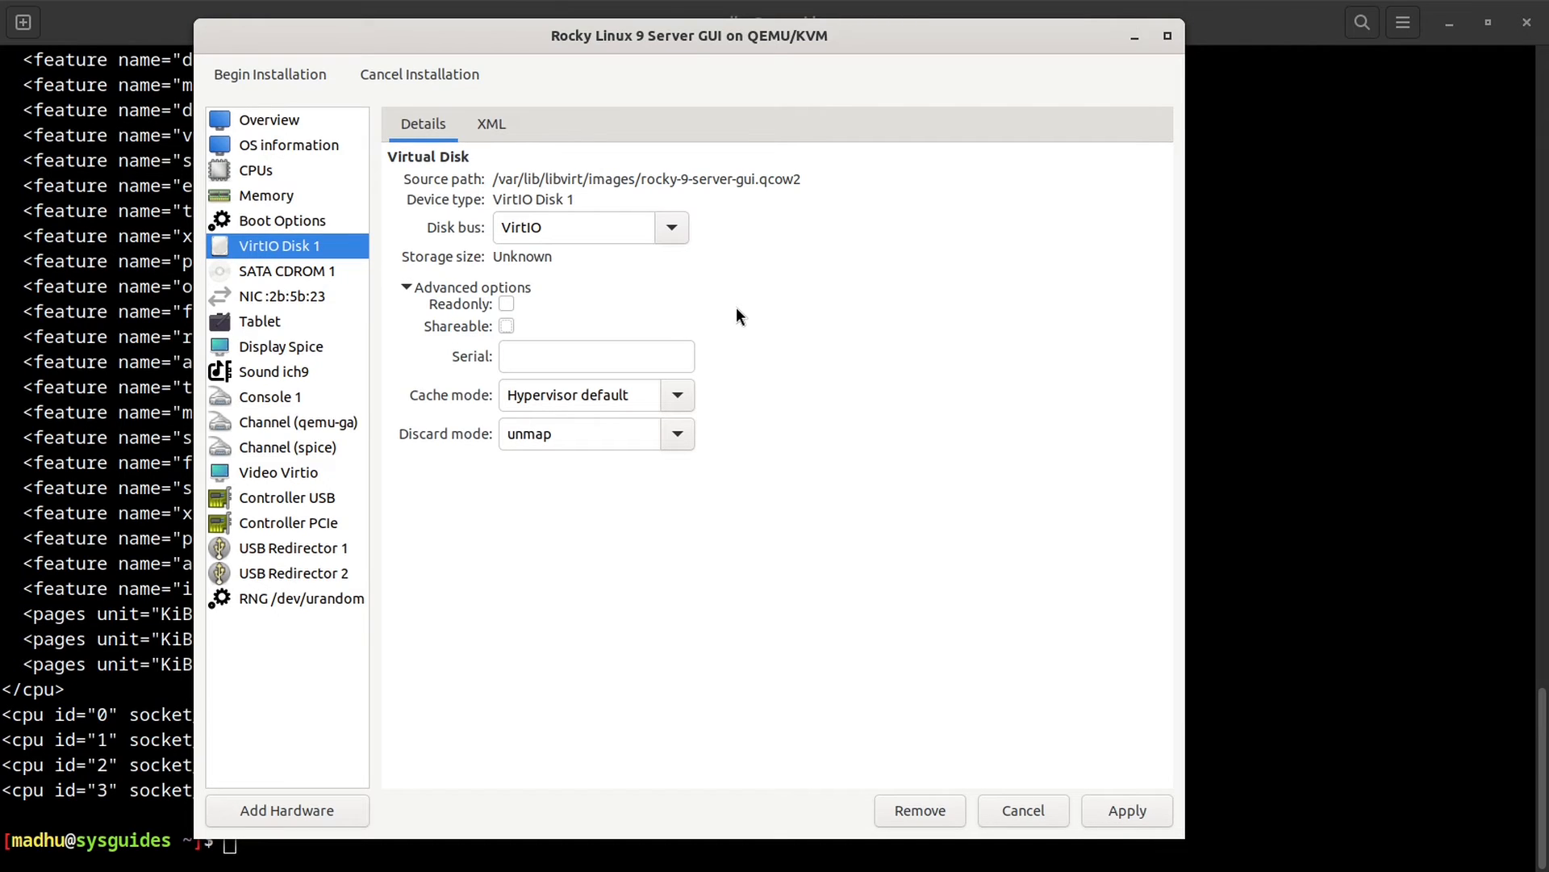
pyautogui.click(533, 357)
pyautogui.click(1255, 344)
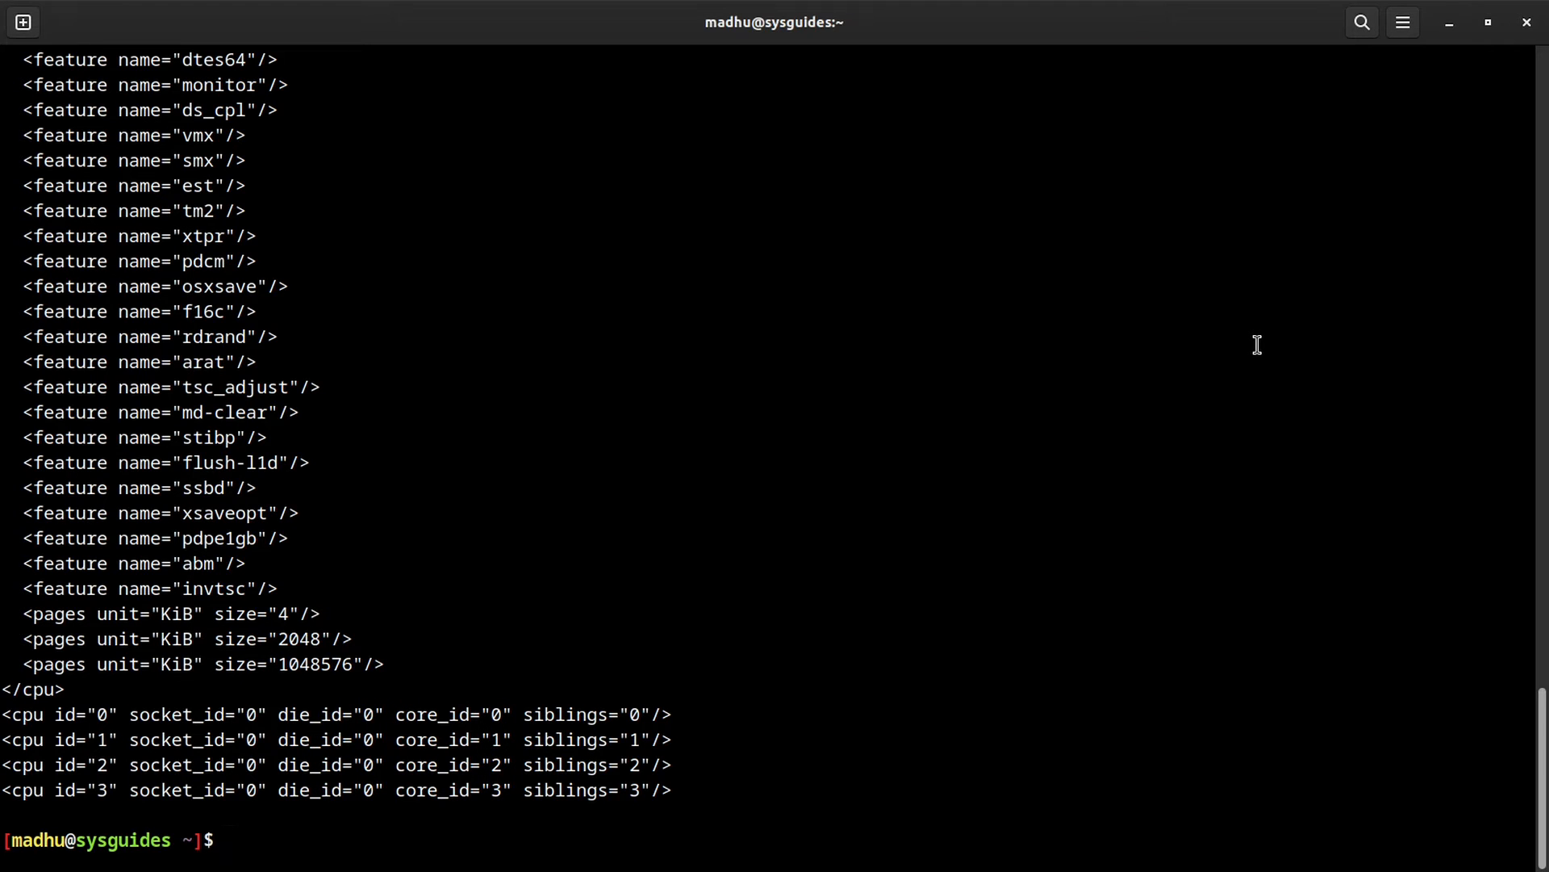
# Step: Clear the terminal and run 'sudo hdparm -I /dev/sda' to show the drive details
pyautogui.hotkey('ctrl', 'l')
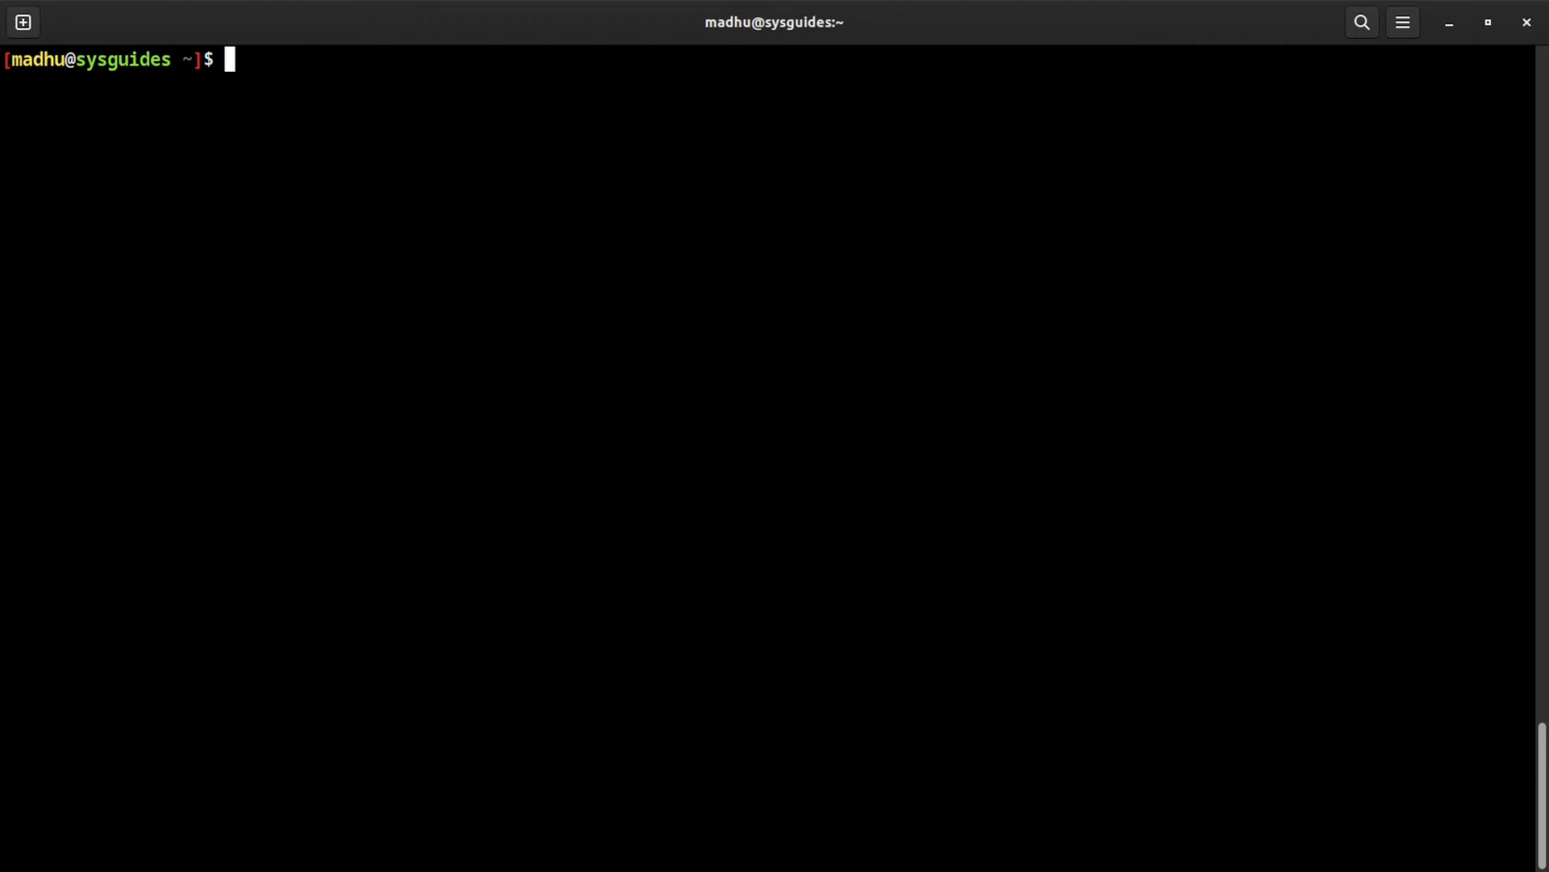
pyautogui.write('sudo hdparm -')
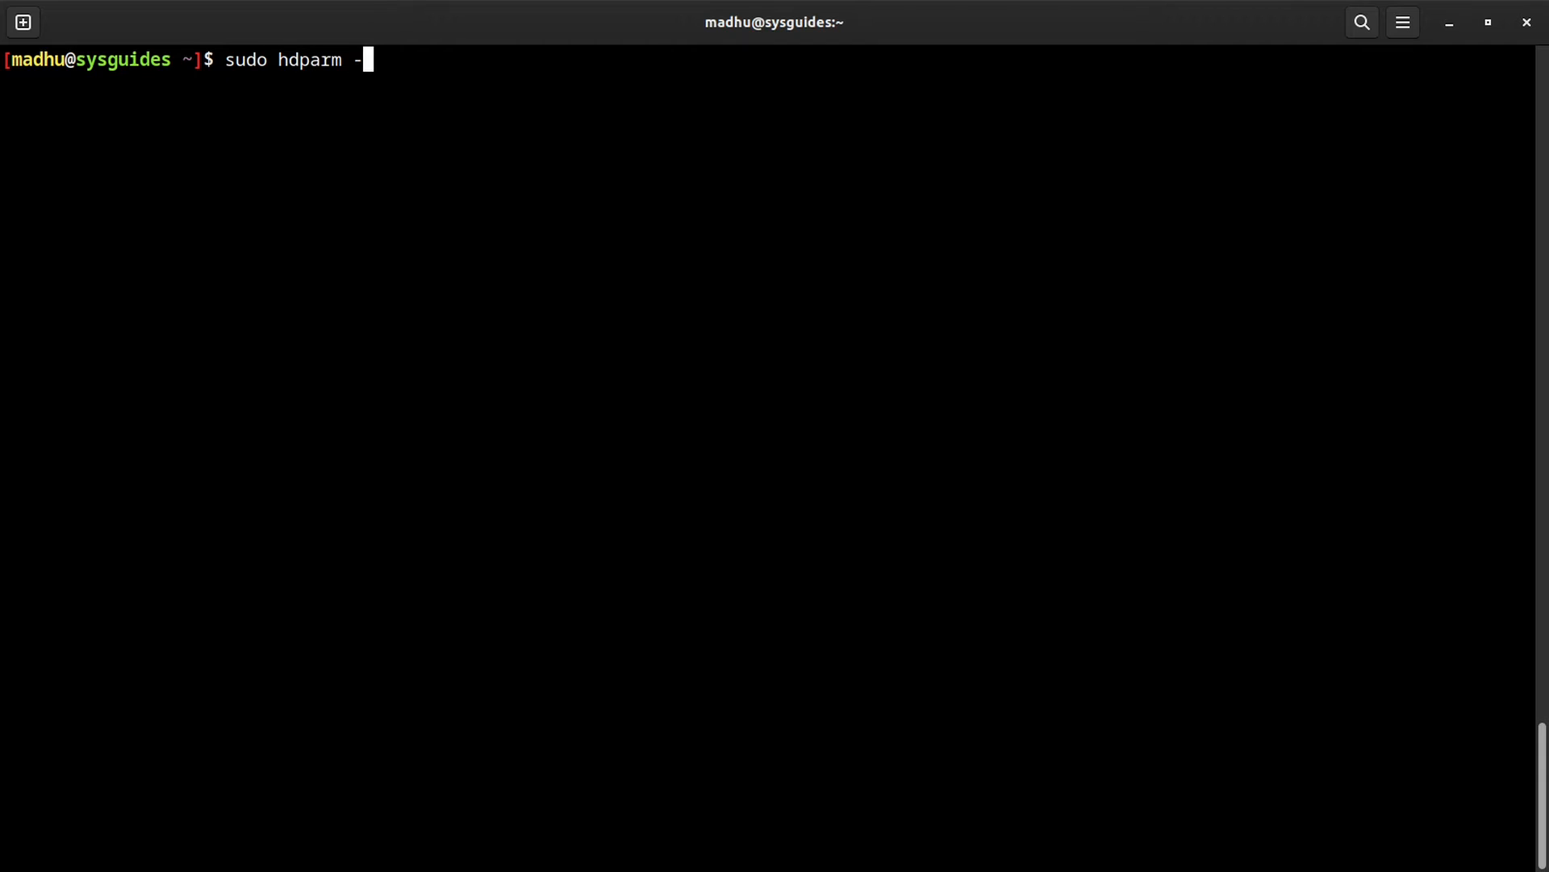
pyautogui.write('I /dev/sda')
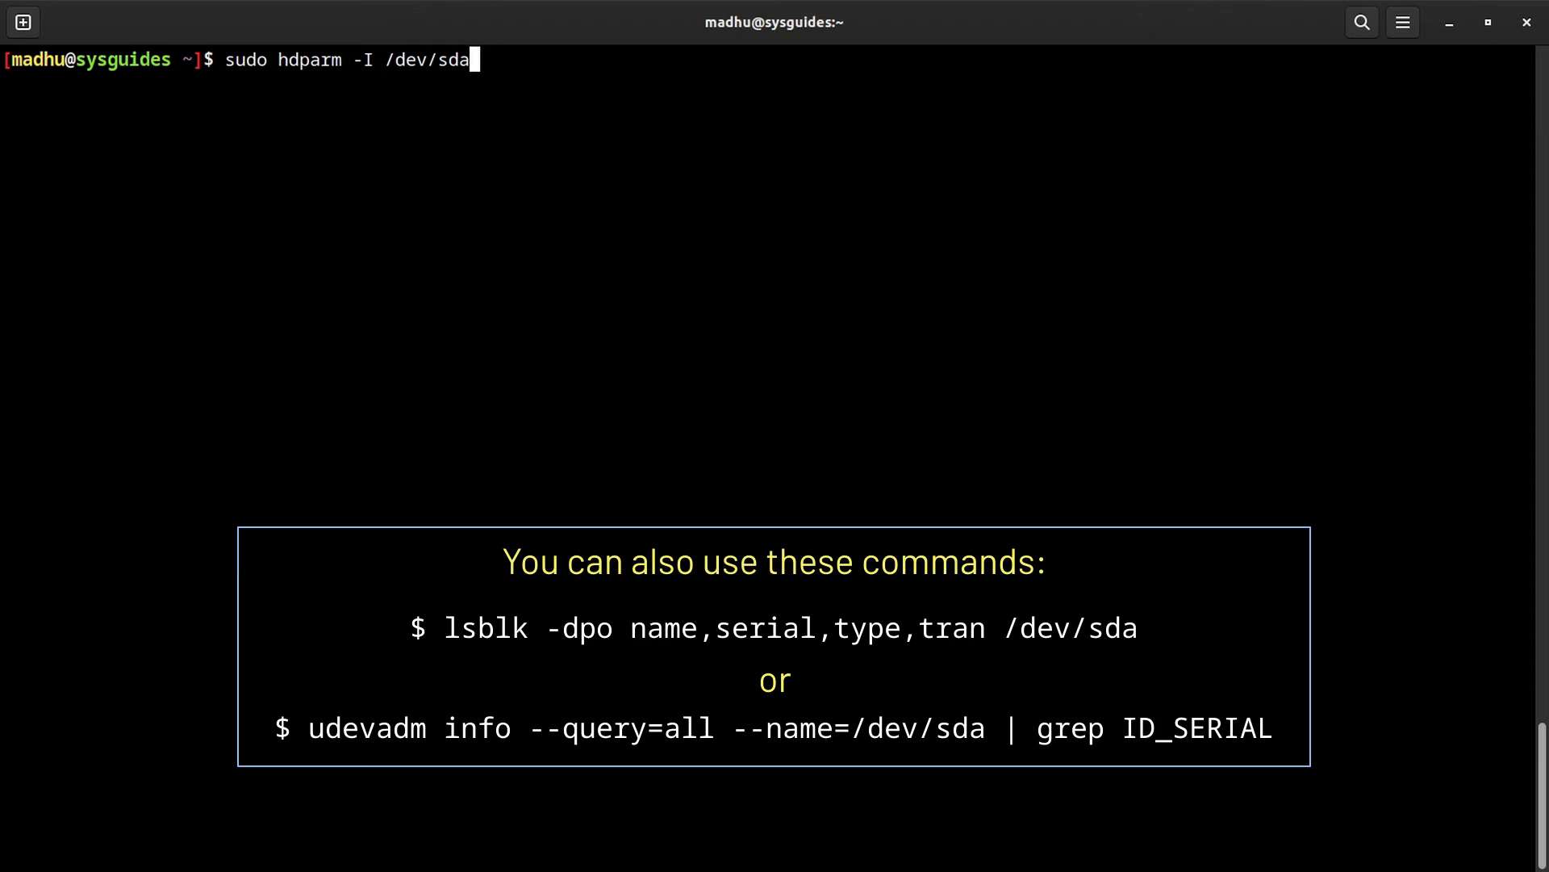
pyautogui.press('Return')
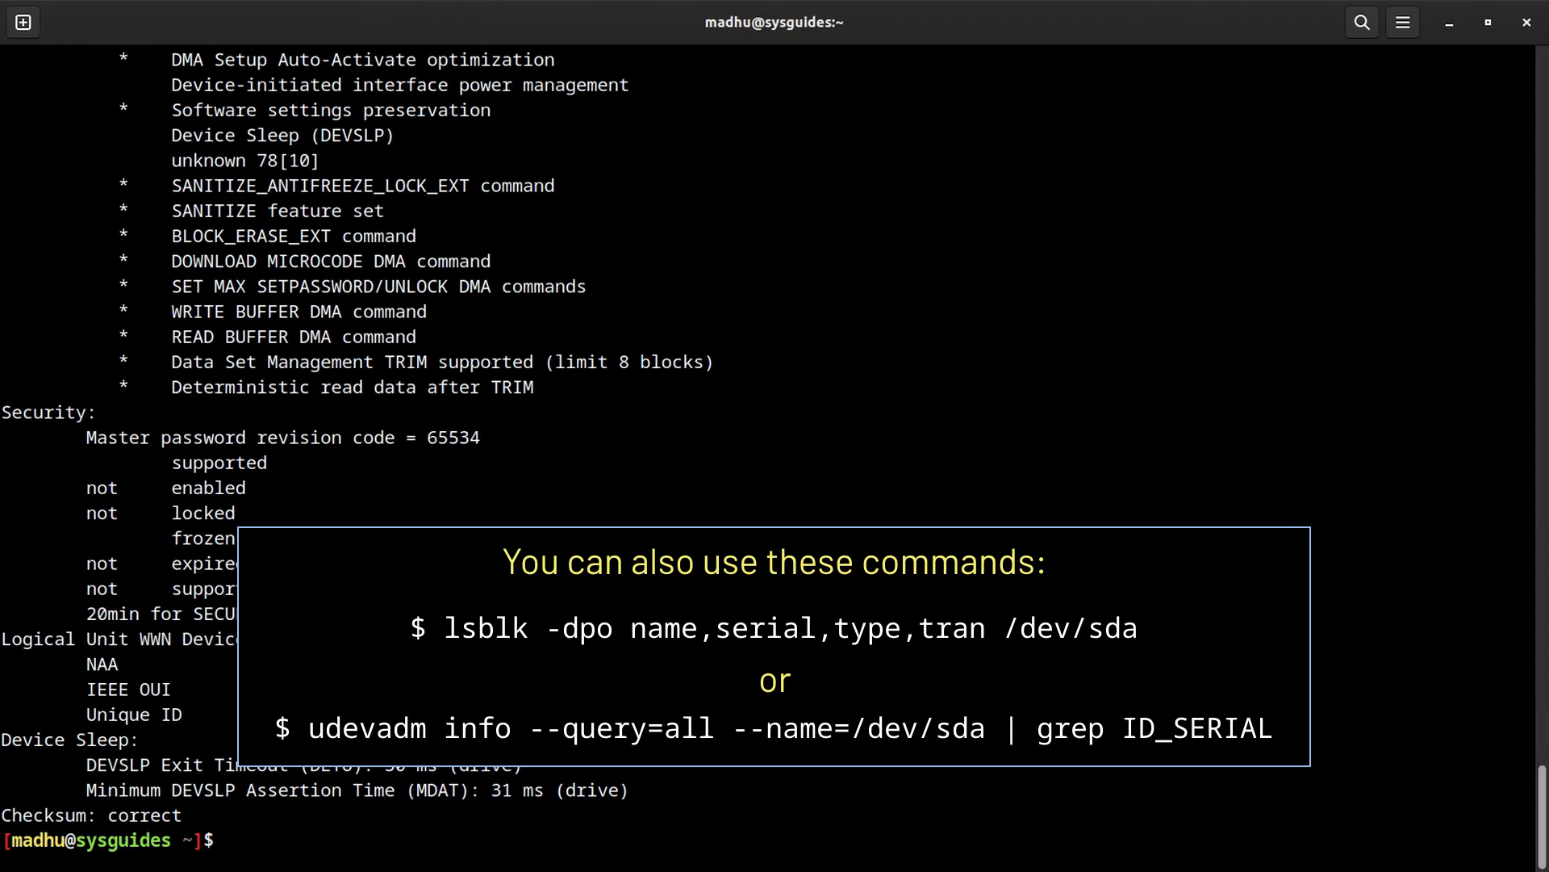
pyautogui.scroll(20, 767, 452)
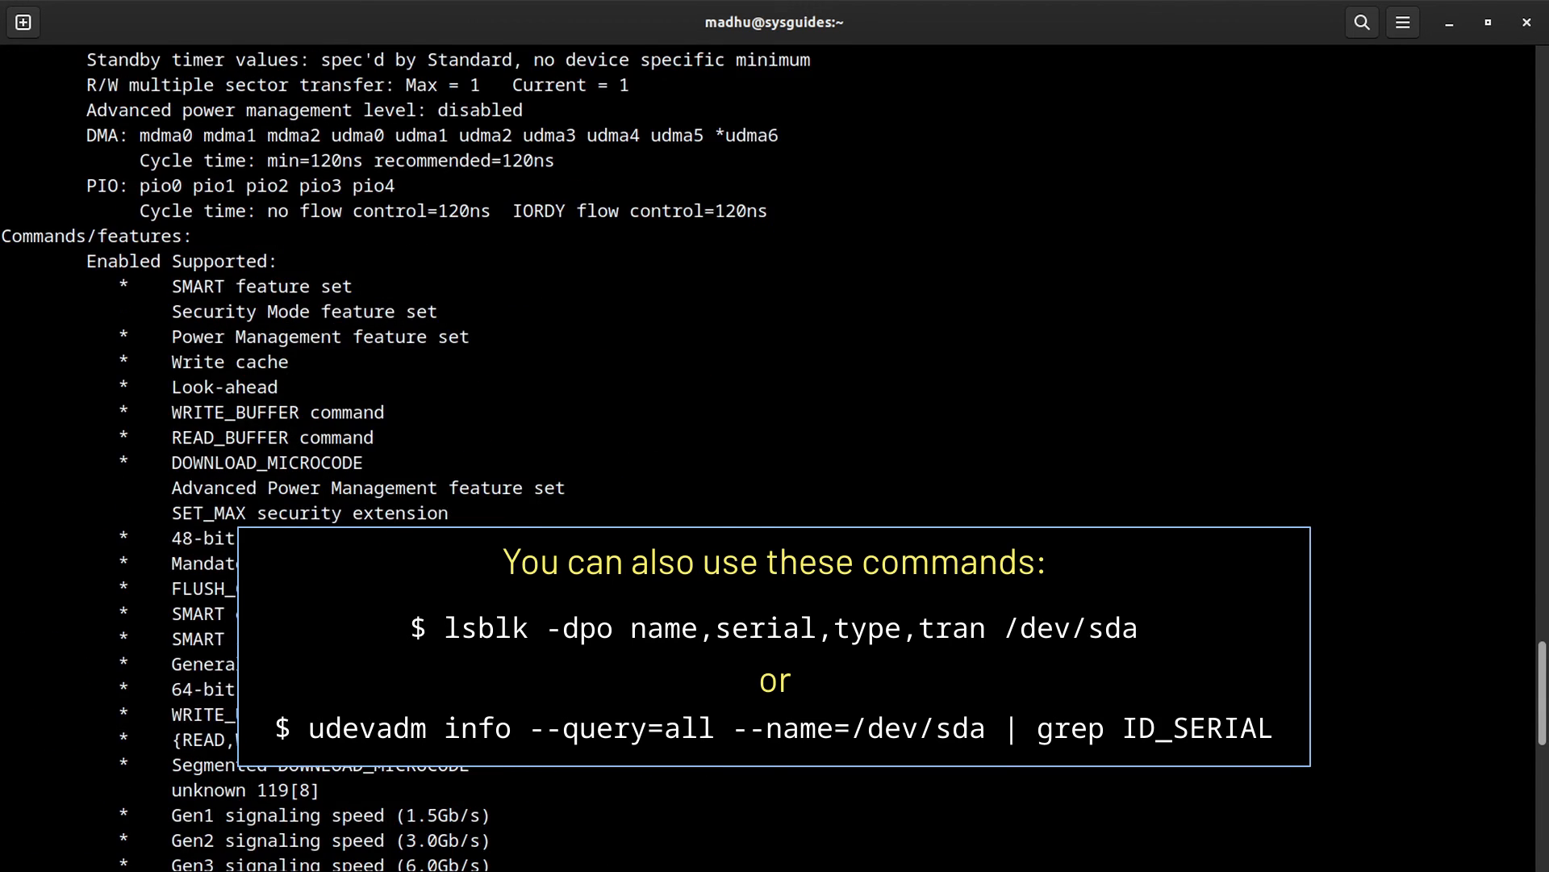
pyautogui.scroll(6, 477, 599)
pyautogui.scroll(-1, 477, 599)
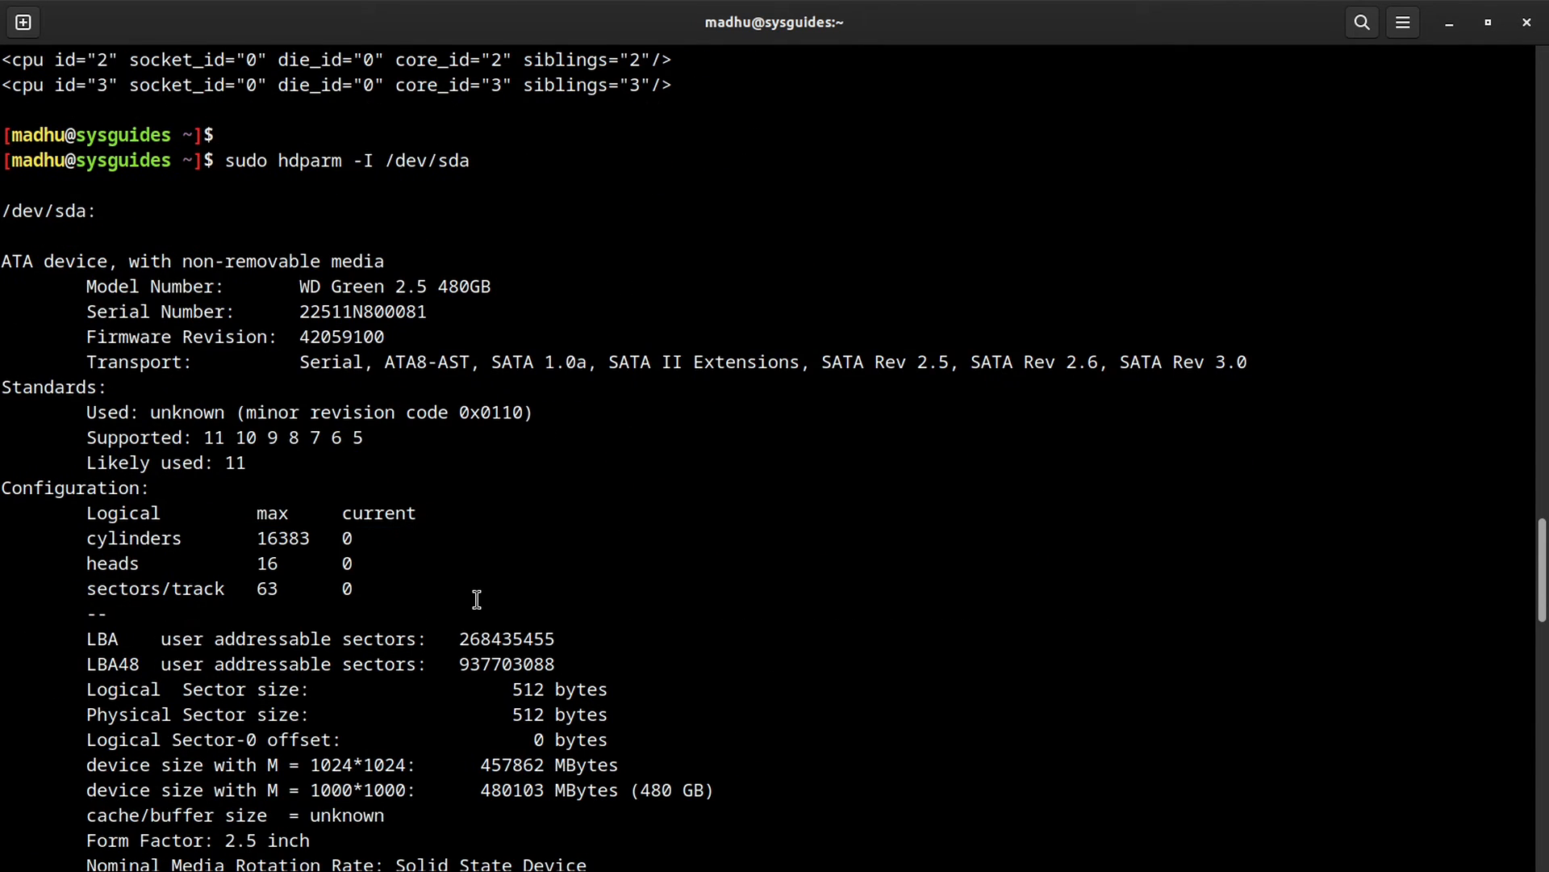
# Step: Copy the drive's Serial Number value from the hdparm output
pyautogui.moveTo(86, 312); pyautogui.dragTo(425, 308)
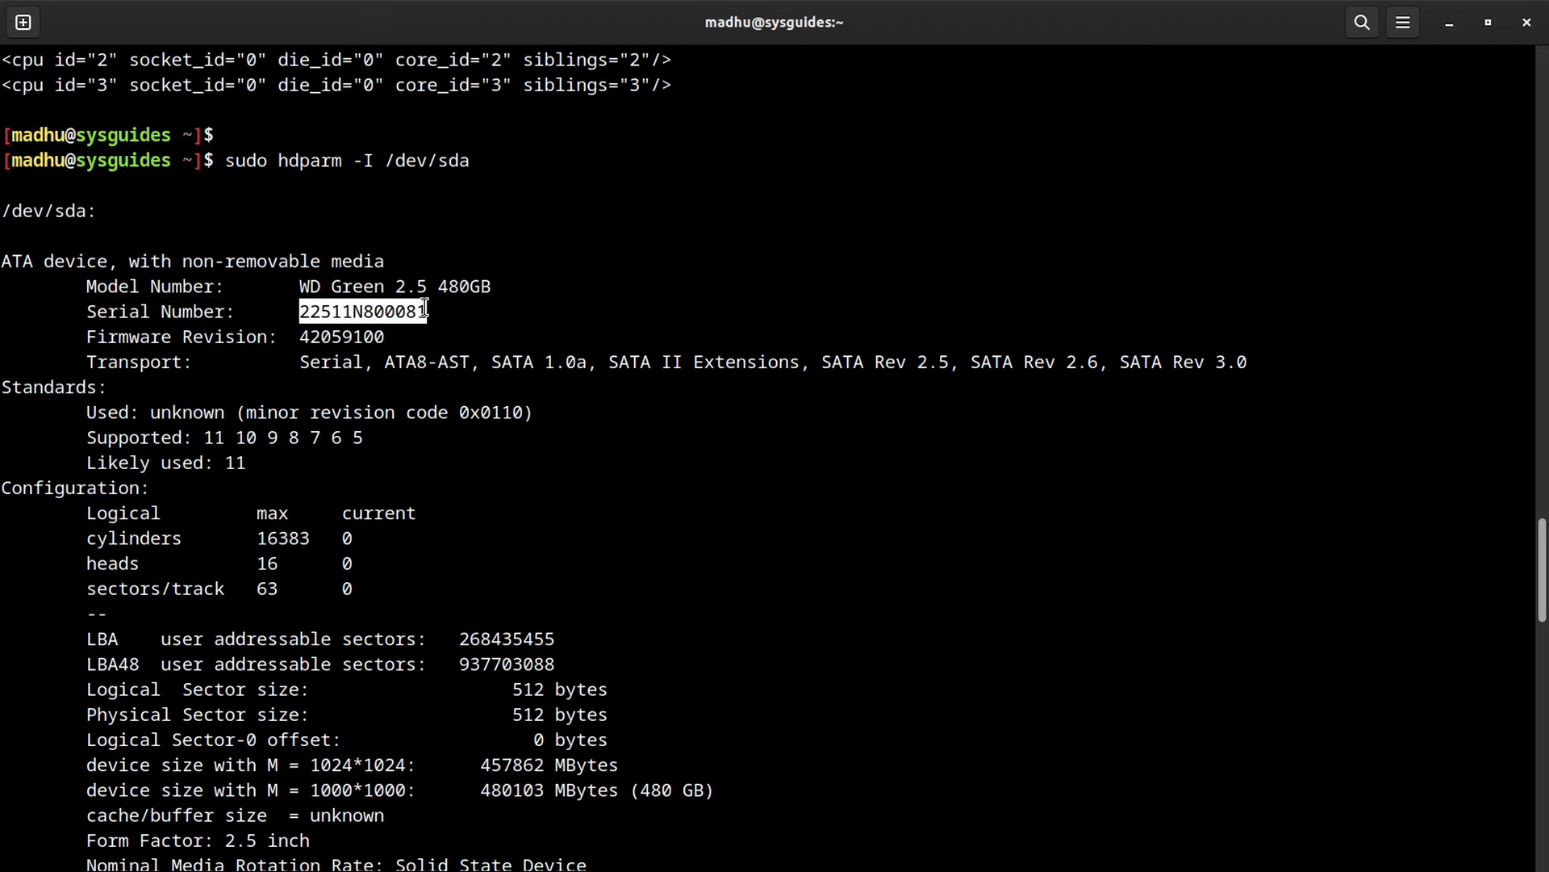
pyautogui.rightClick(410, 312)
pyautogui.click(464, 346)
pyautogui.press('super')
# Step: Paste the serial into VirtIO Disk 1's Serial field, delete it again, and open the Cache mode list
pyautogui.click(1036, 600)
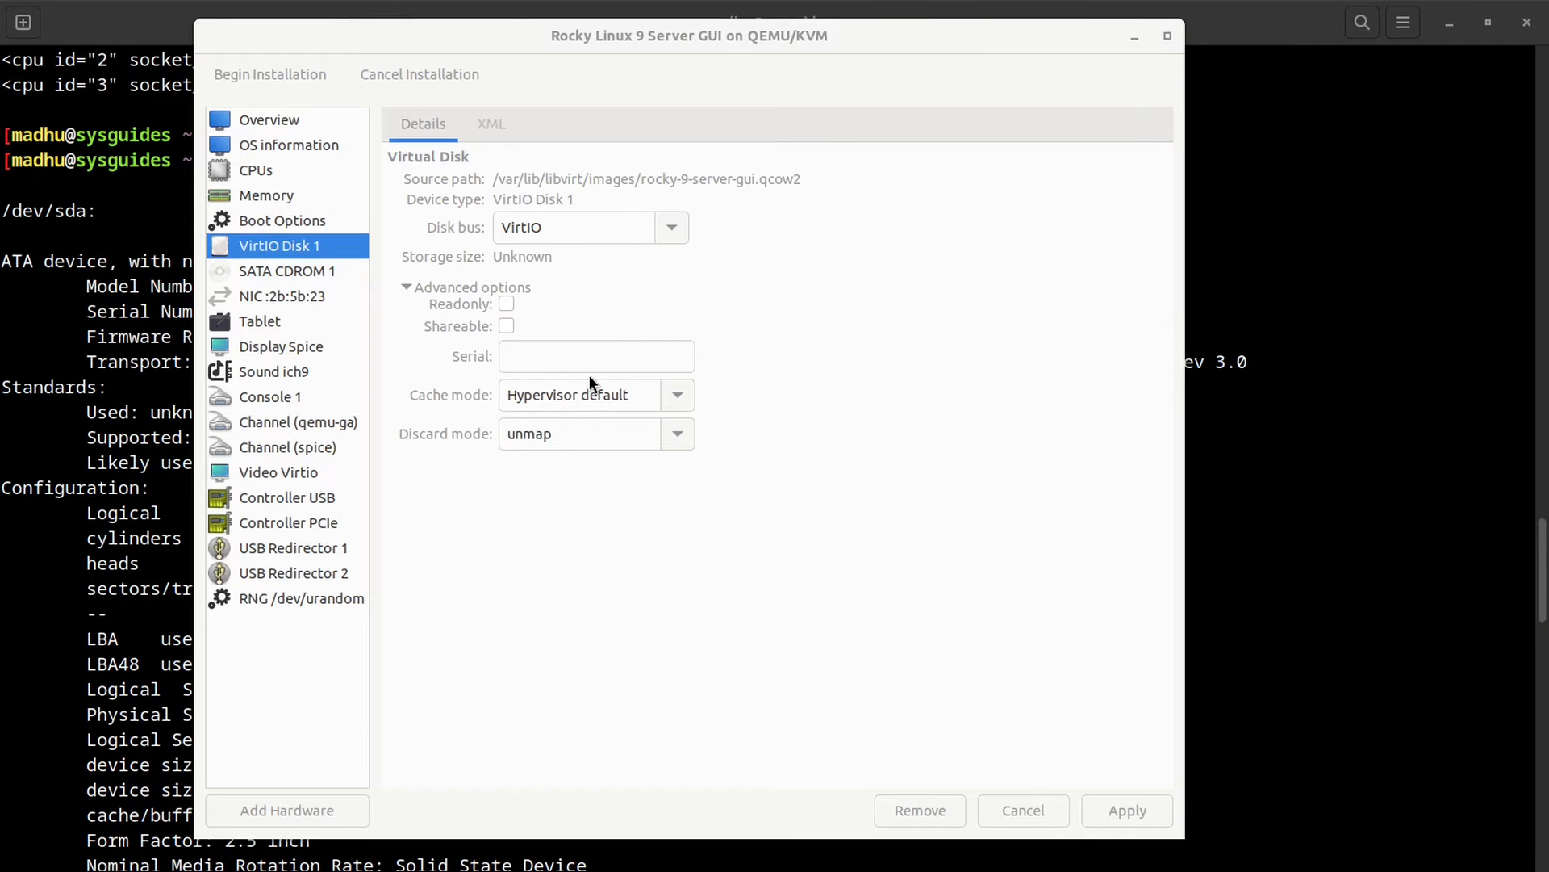
pyautogui.click(567, 356)
pyautogui.hotkey('ctrl', 'v')
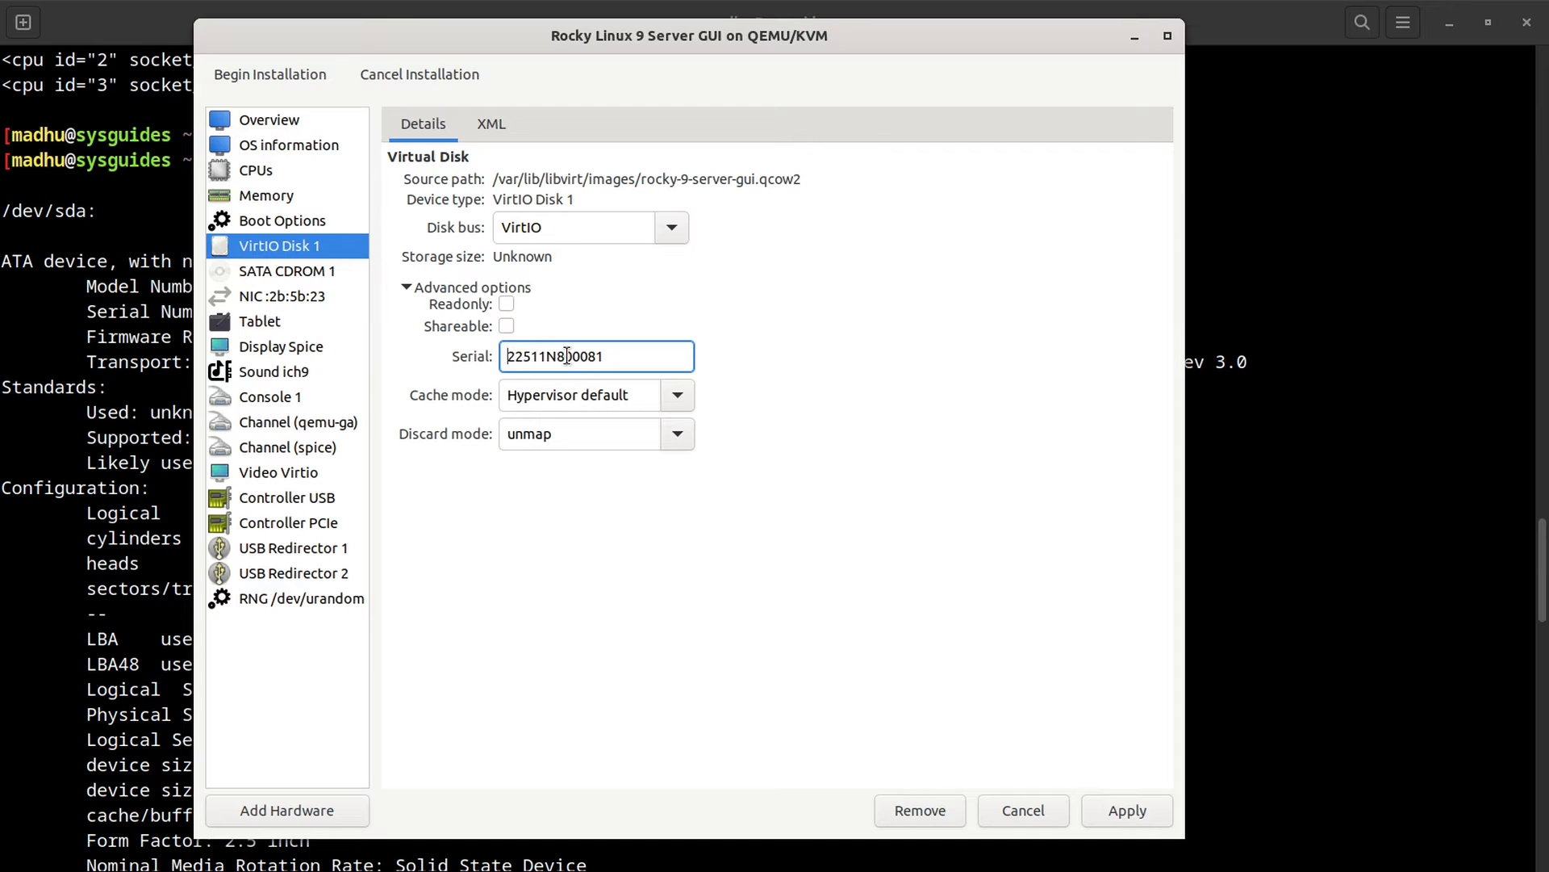
pyautogui.doubleClick(567, 356)
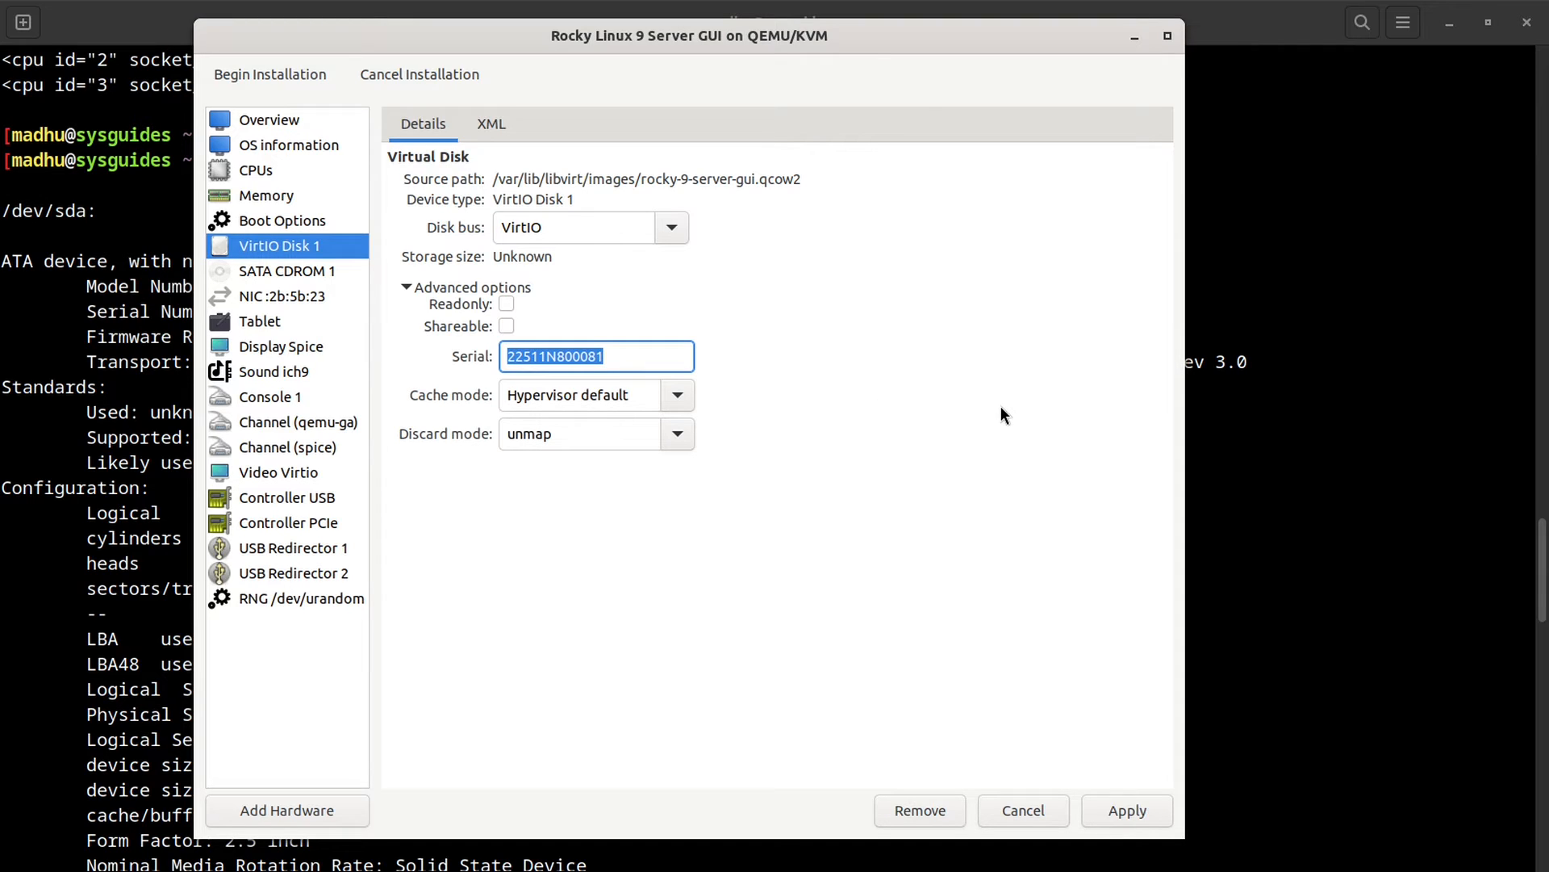
pyautogui.press('BackSpace')
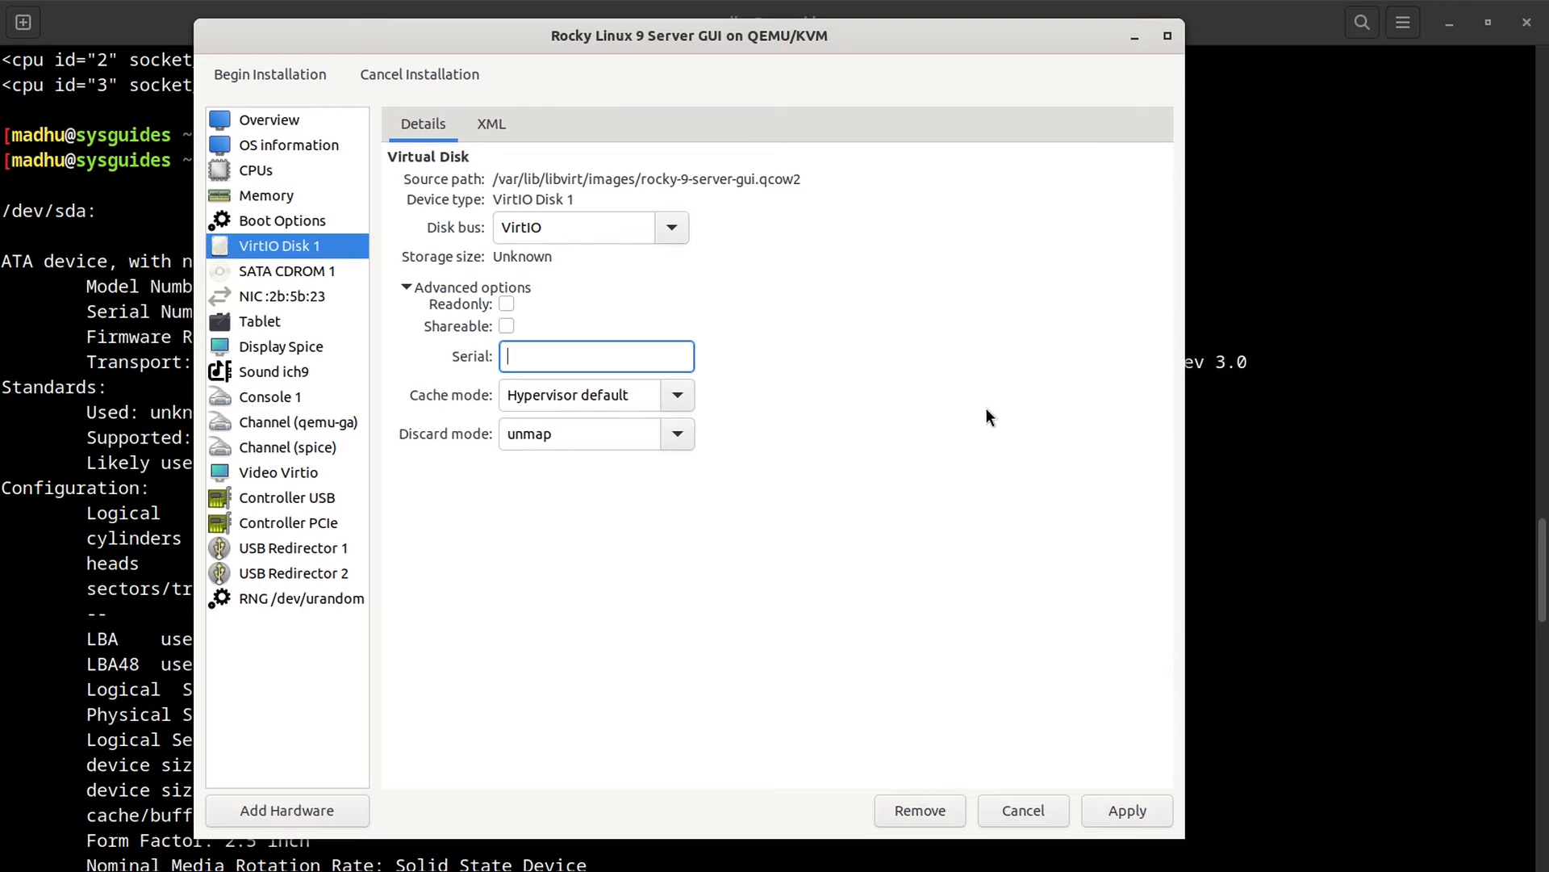
pyautogui.click(677, 397)
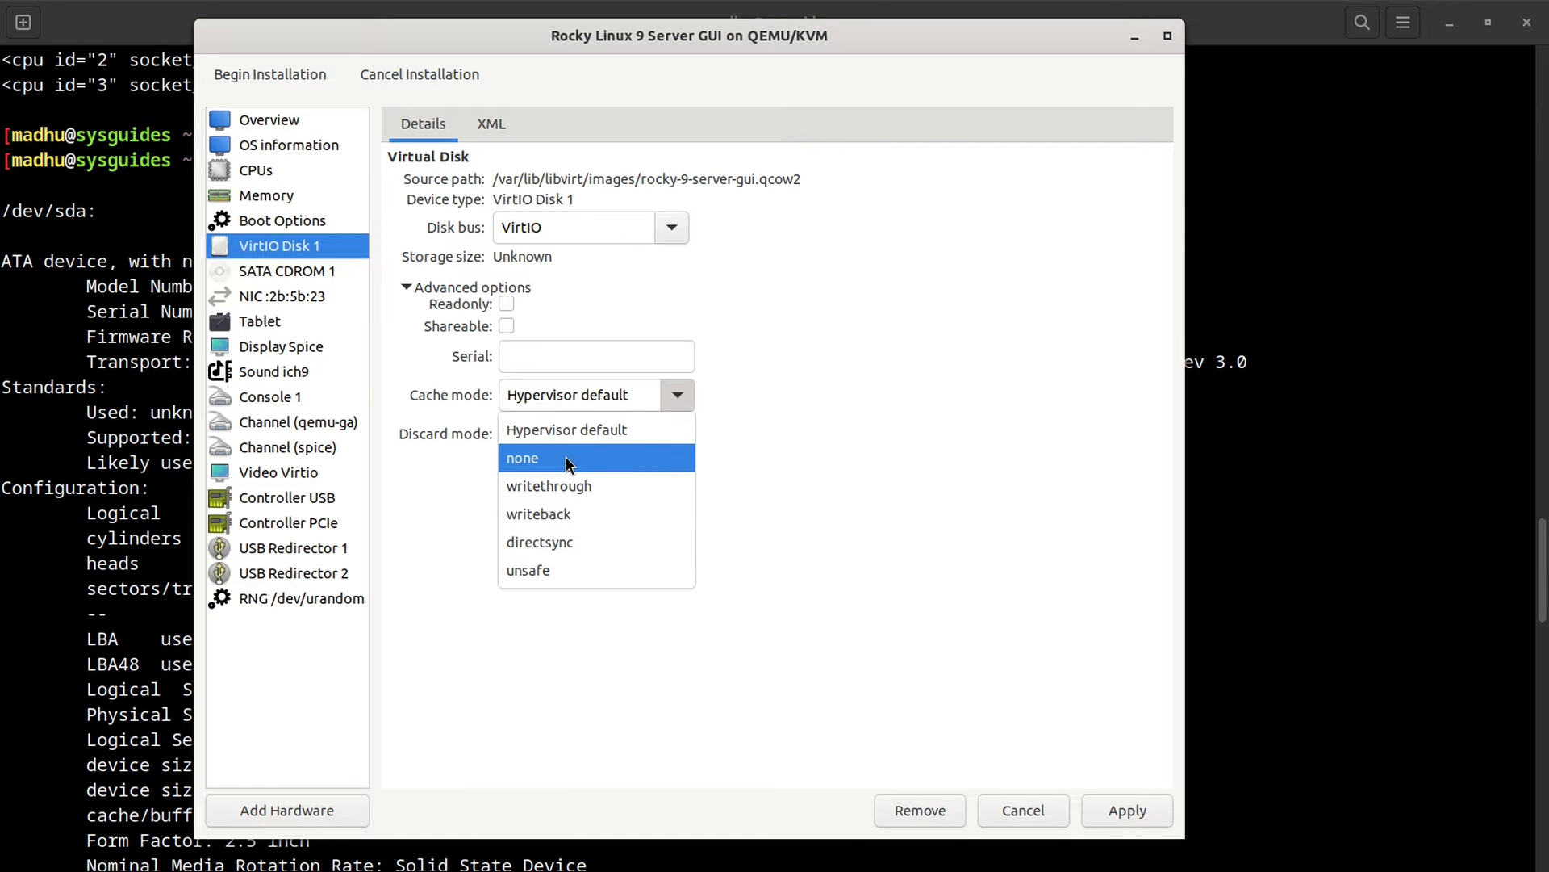
# Step: Set cache mode to none with discard mode unmap, apply it, and select SATA CDROM 1
pyautogui.click(599, 458)
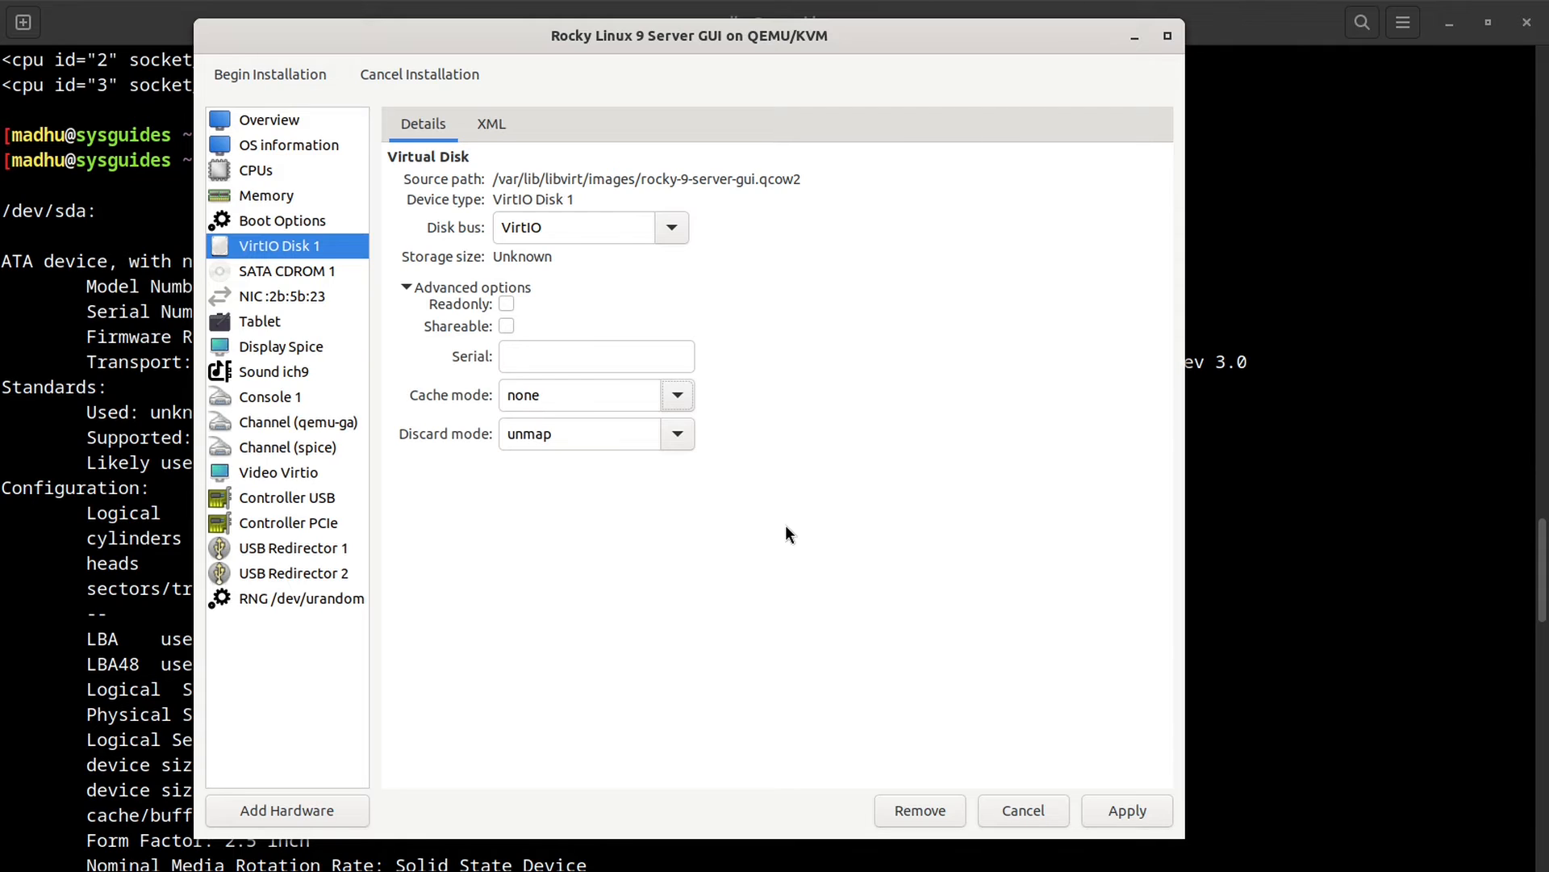
pyautogui.click(673, 437)
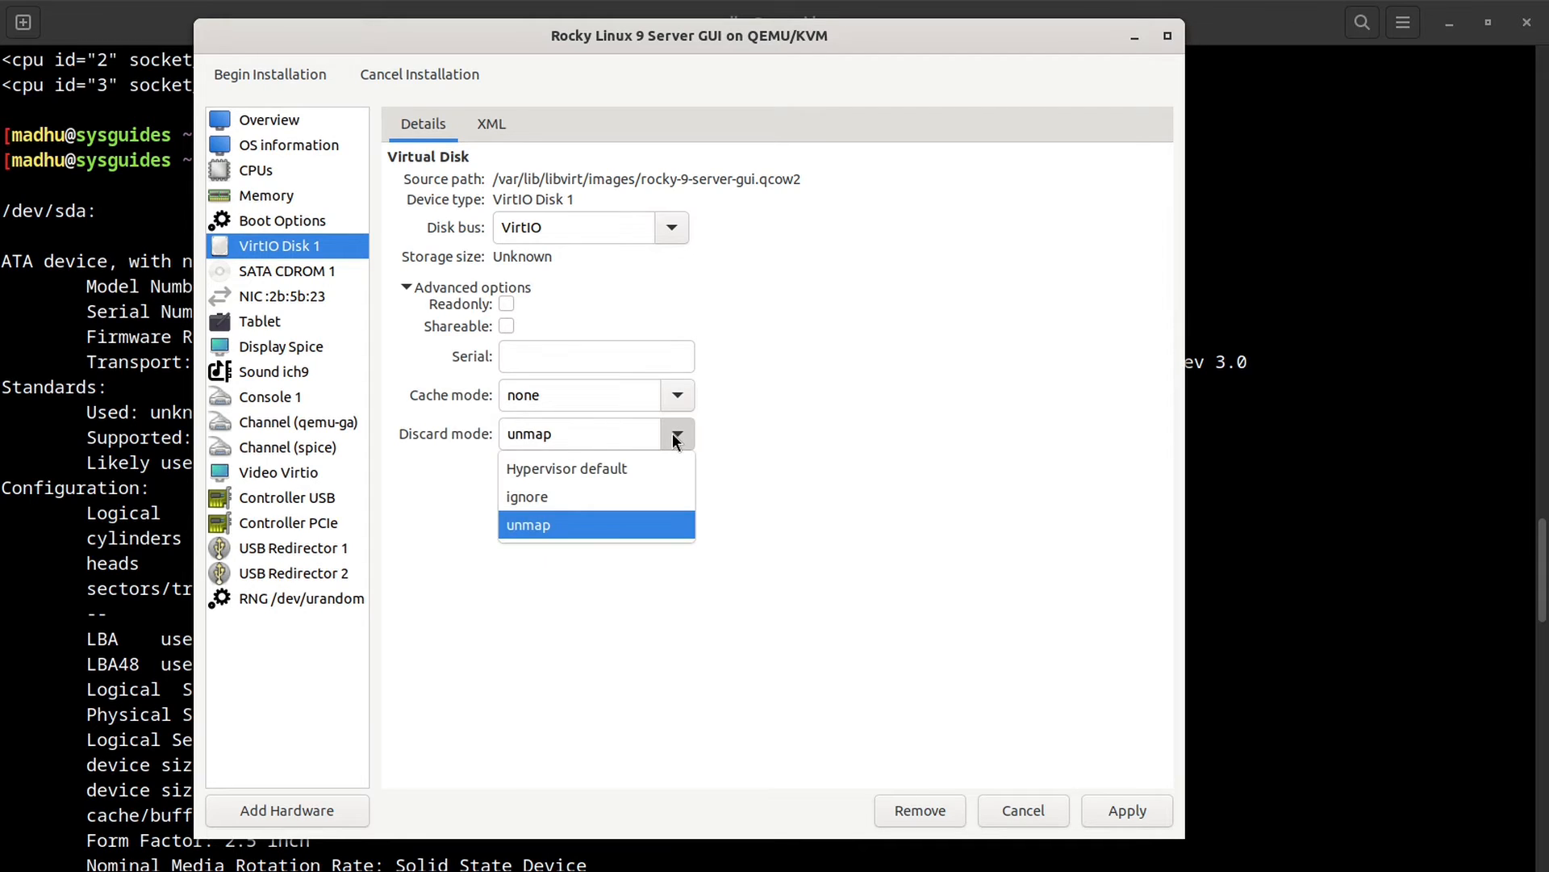
pyautogui.click(591, 533)
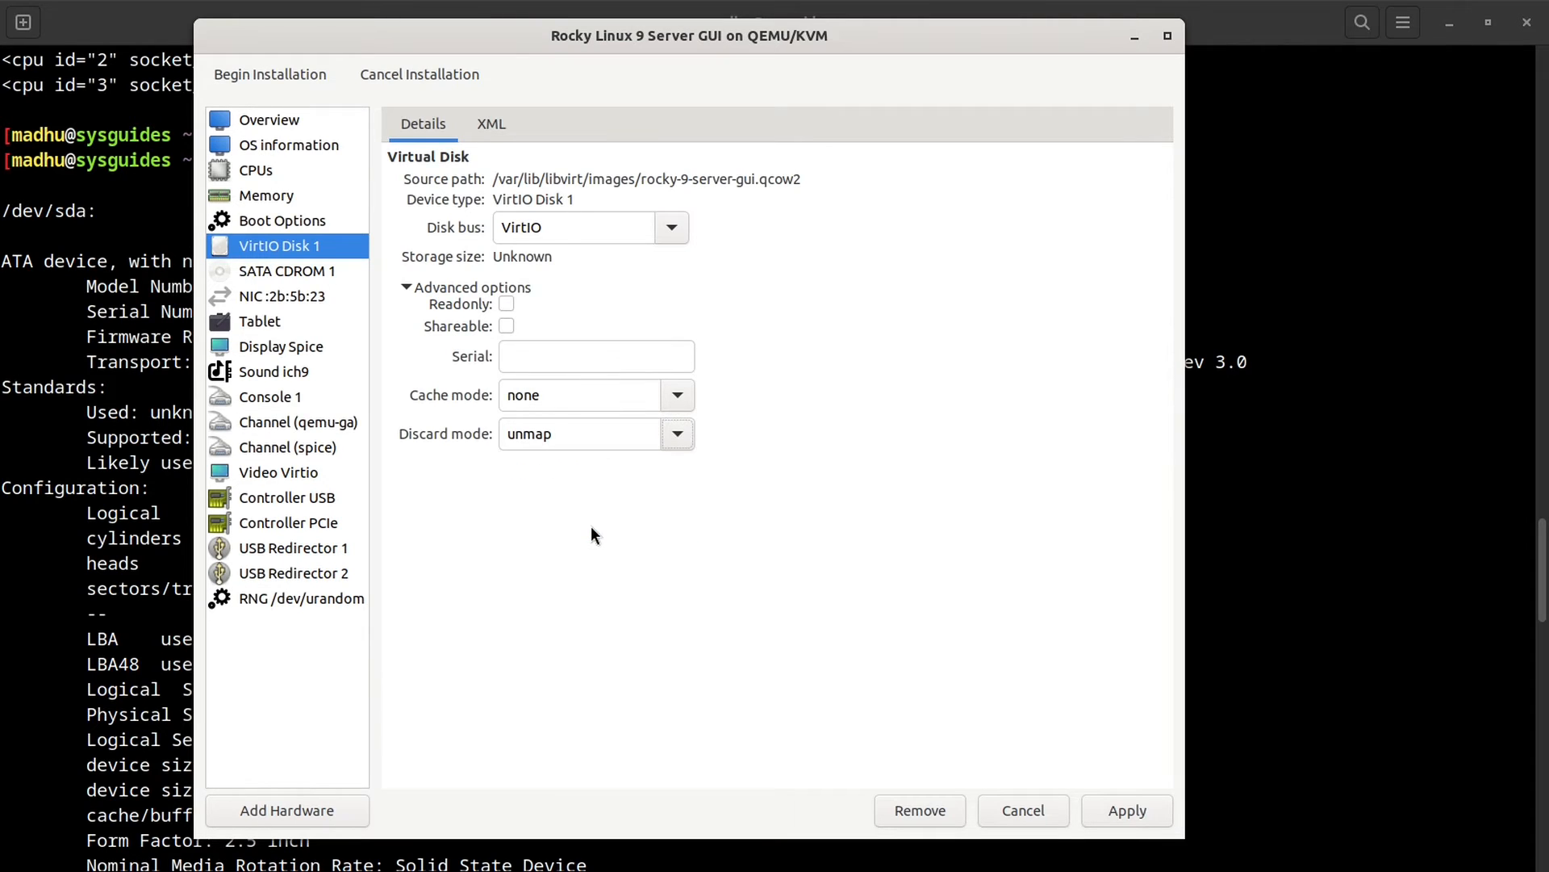
pyautogui.click(1117, 814)
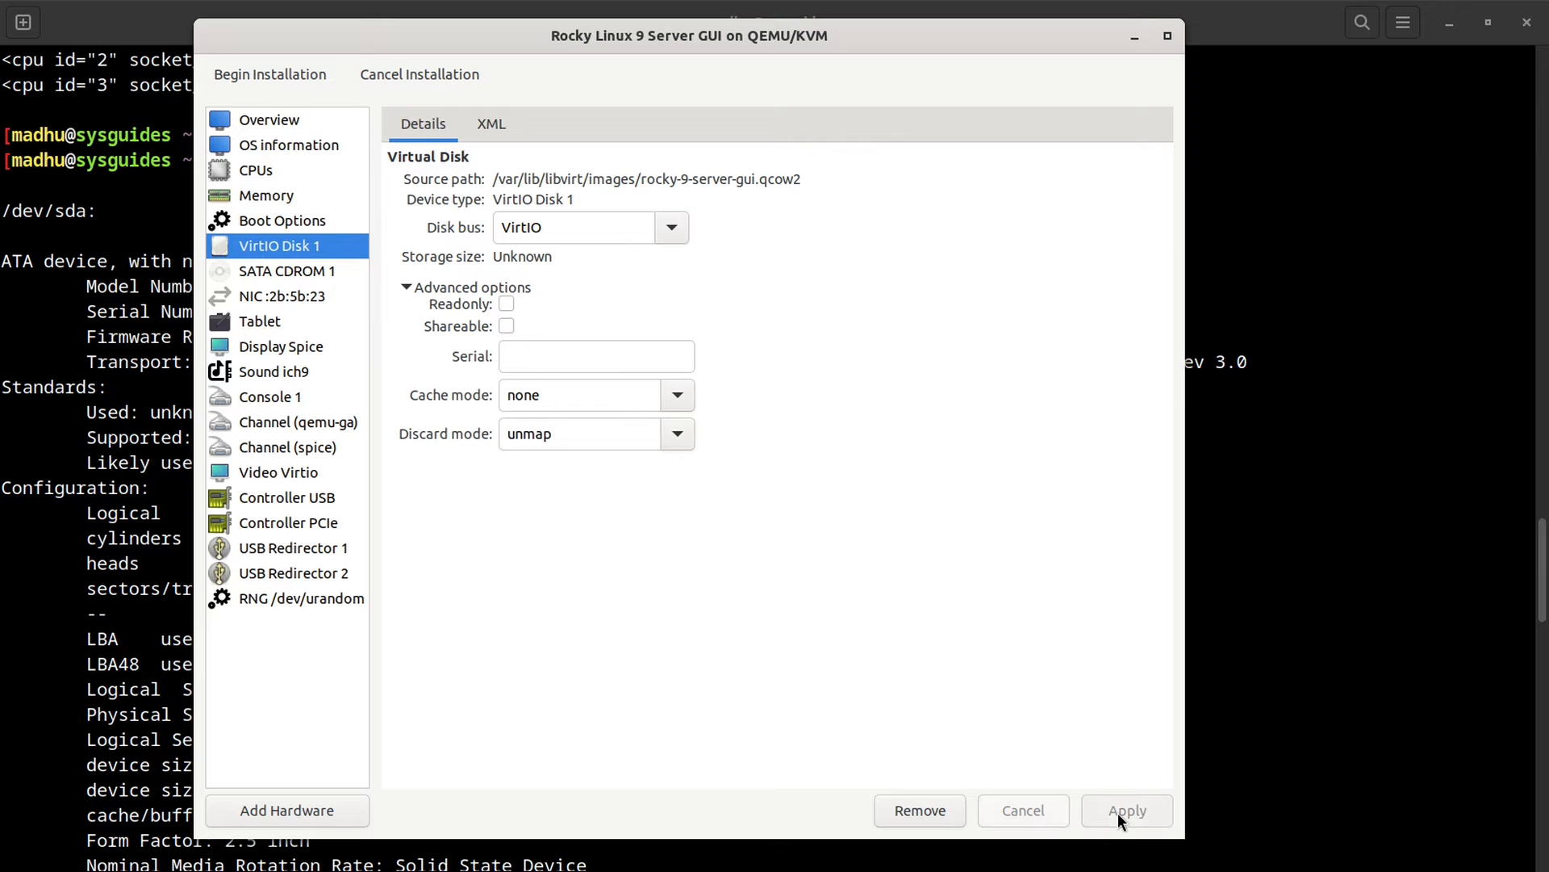
pyautogui.click(295, 274)
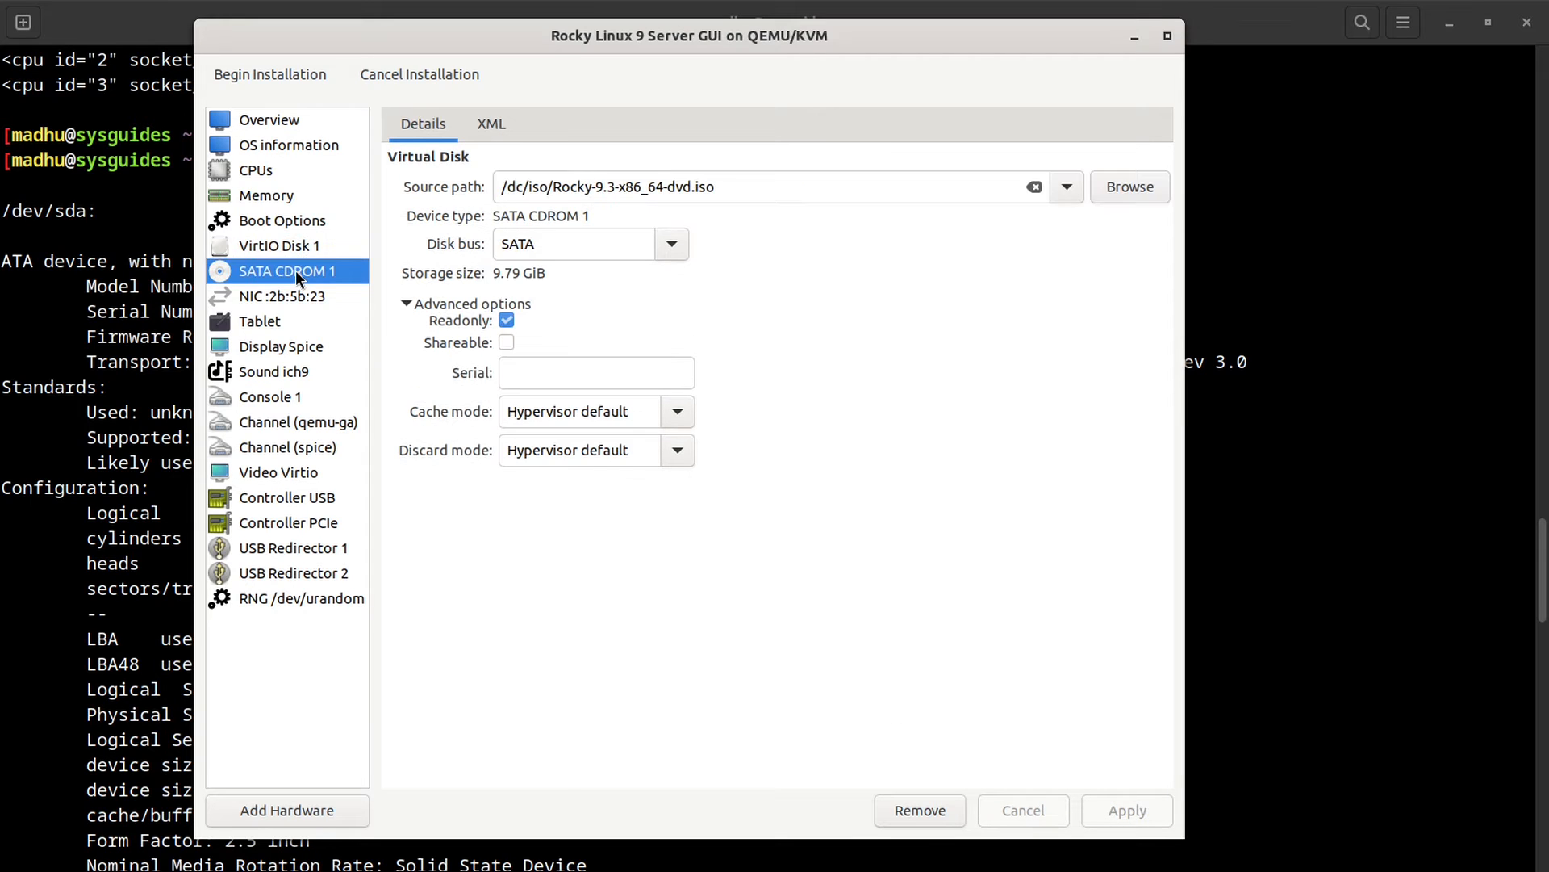
# Step: Switch the NIC's network source from the bridge device to 'Virtual network default : NAT'
pyautogui.click(290, 296)
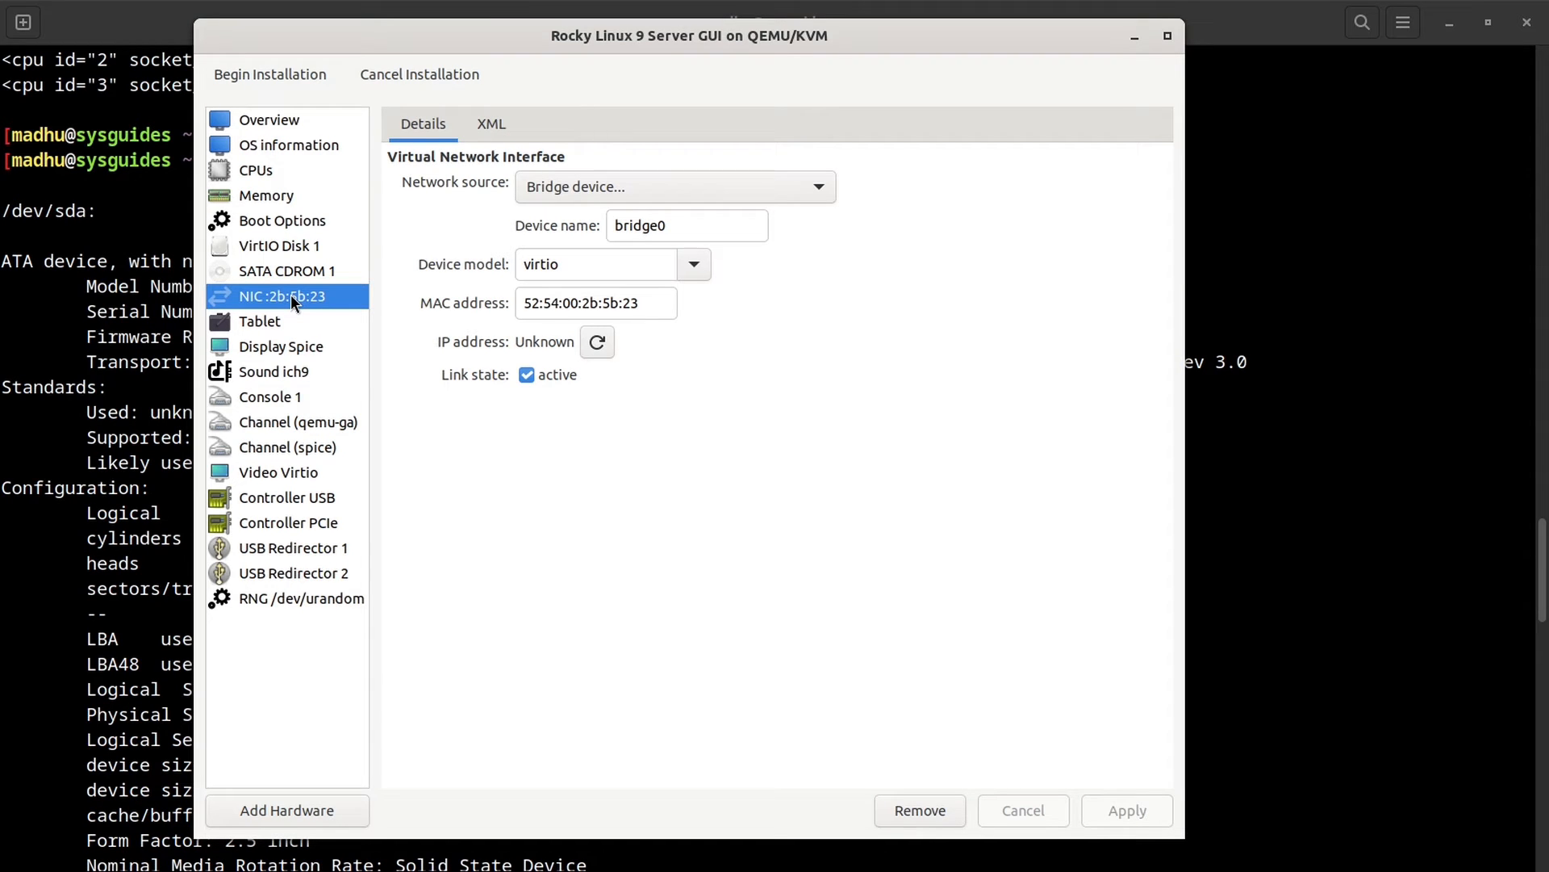
pyautogui.click(768, 194)
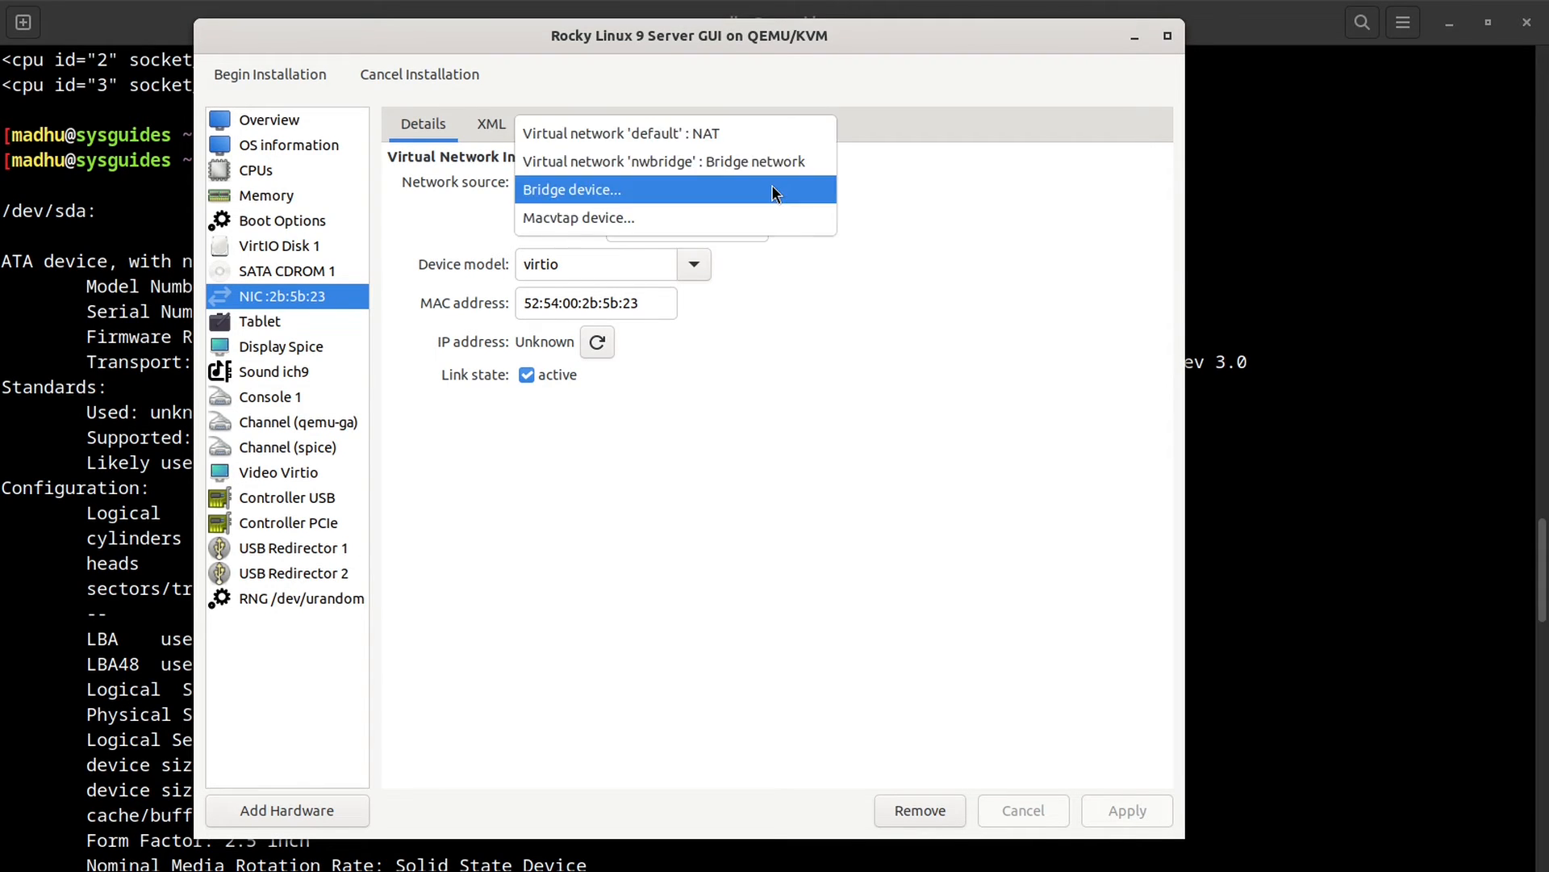
pyautogui.click(780, 136)
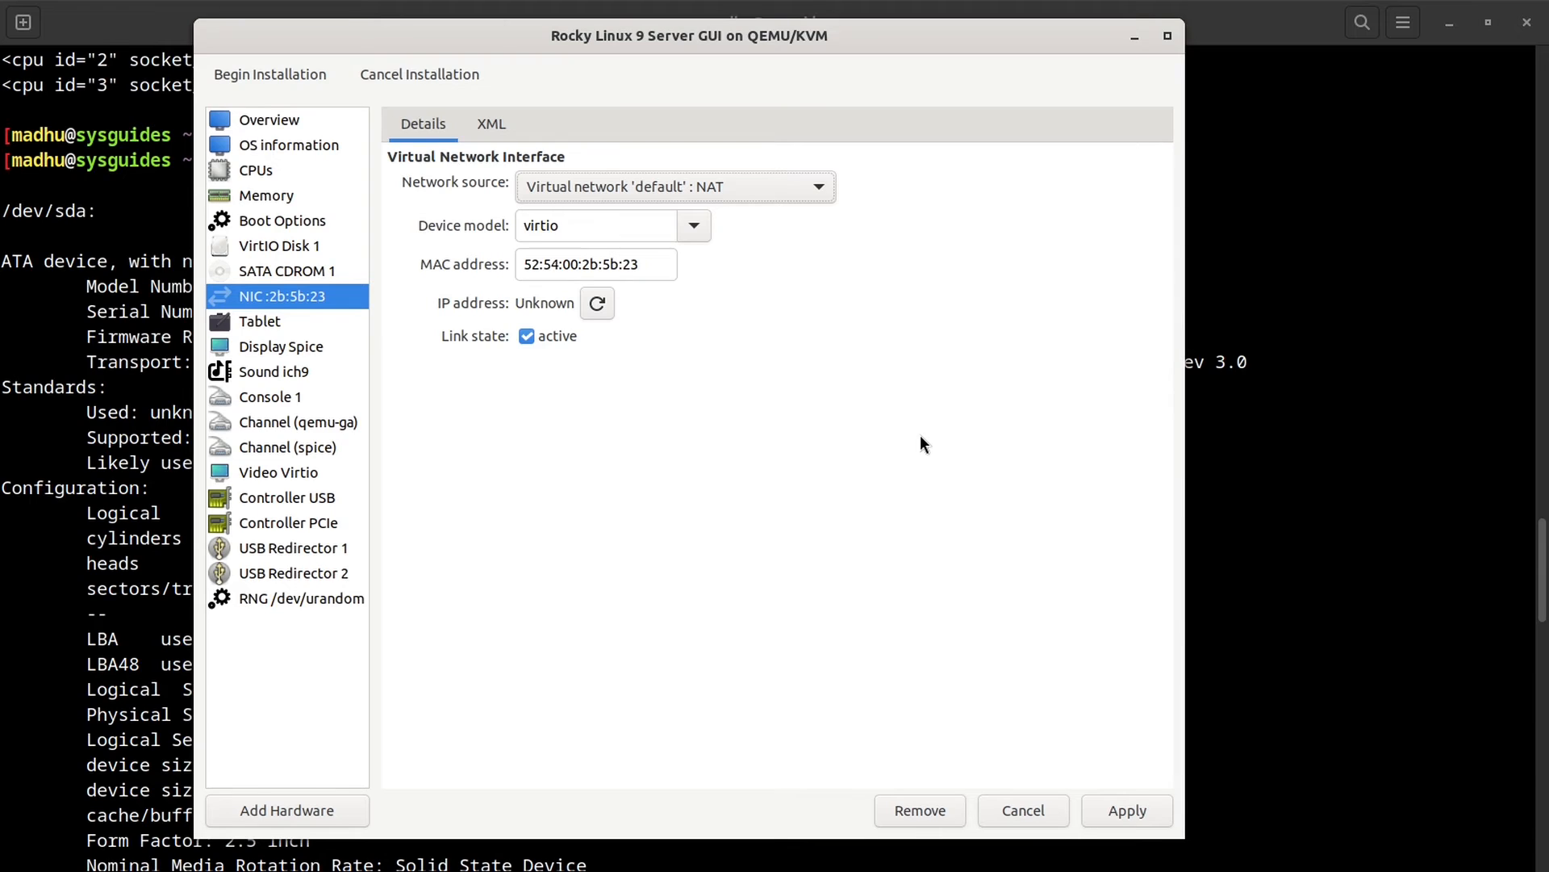
pyautogui.click(813, 189)
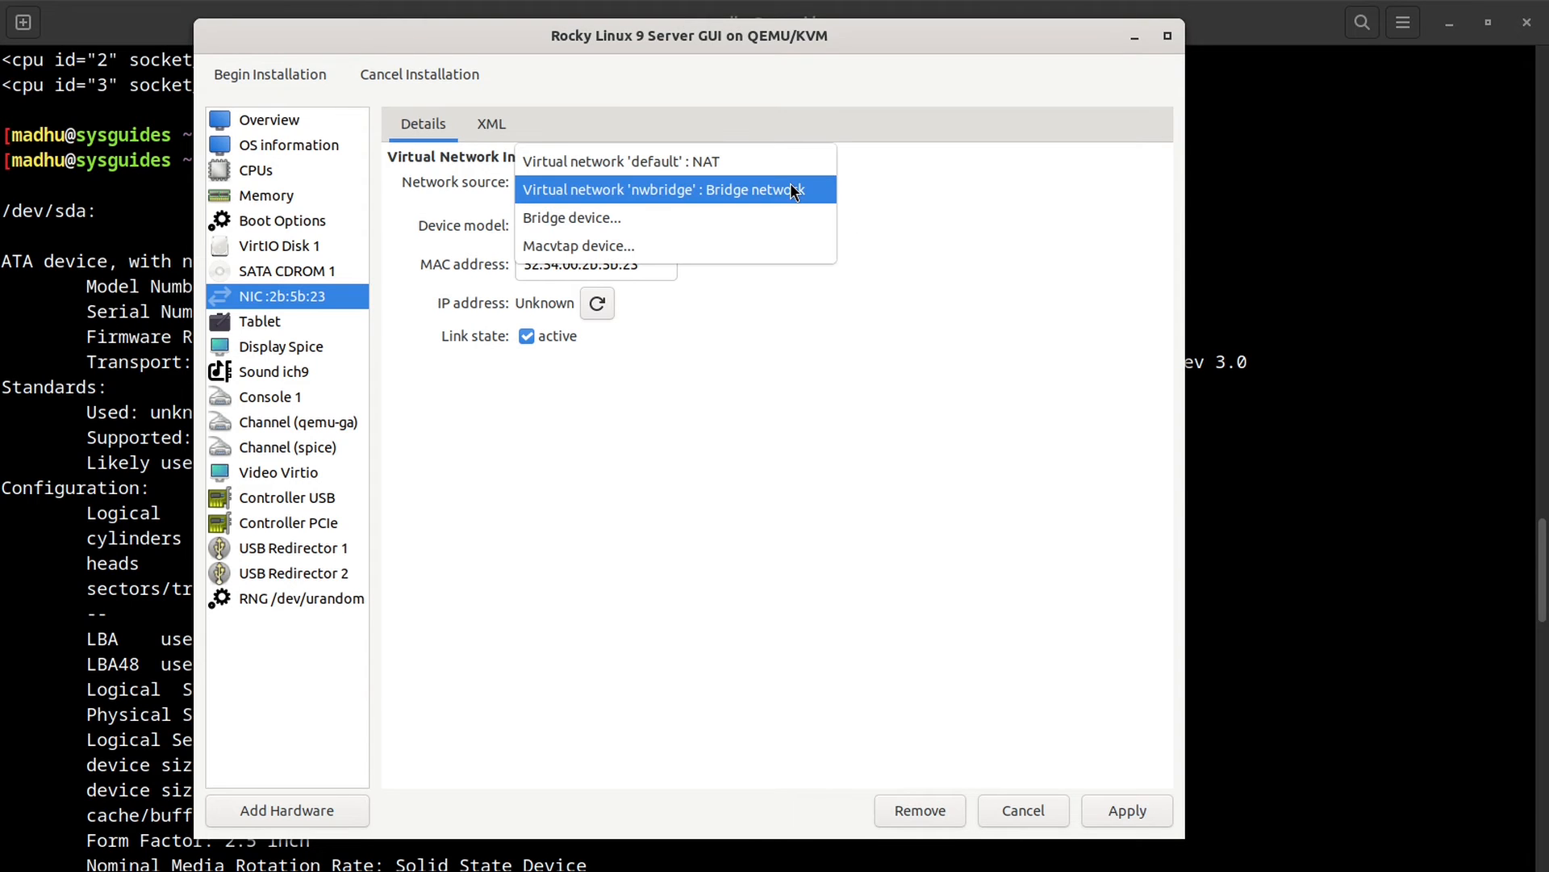
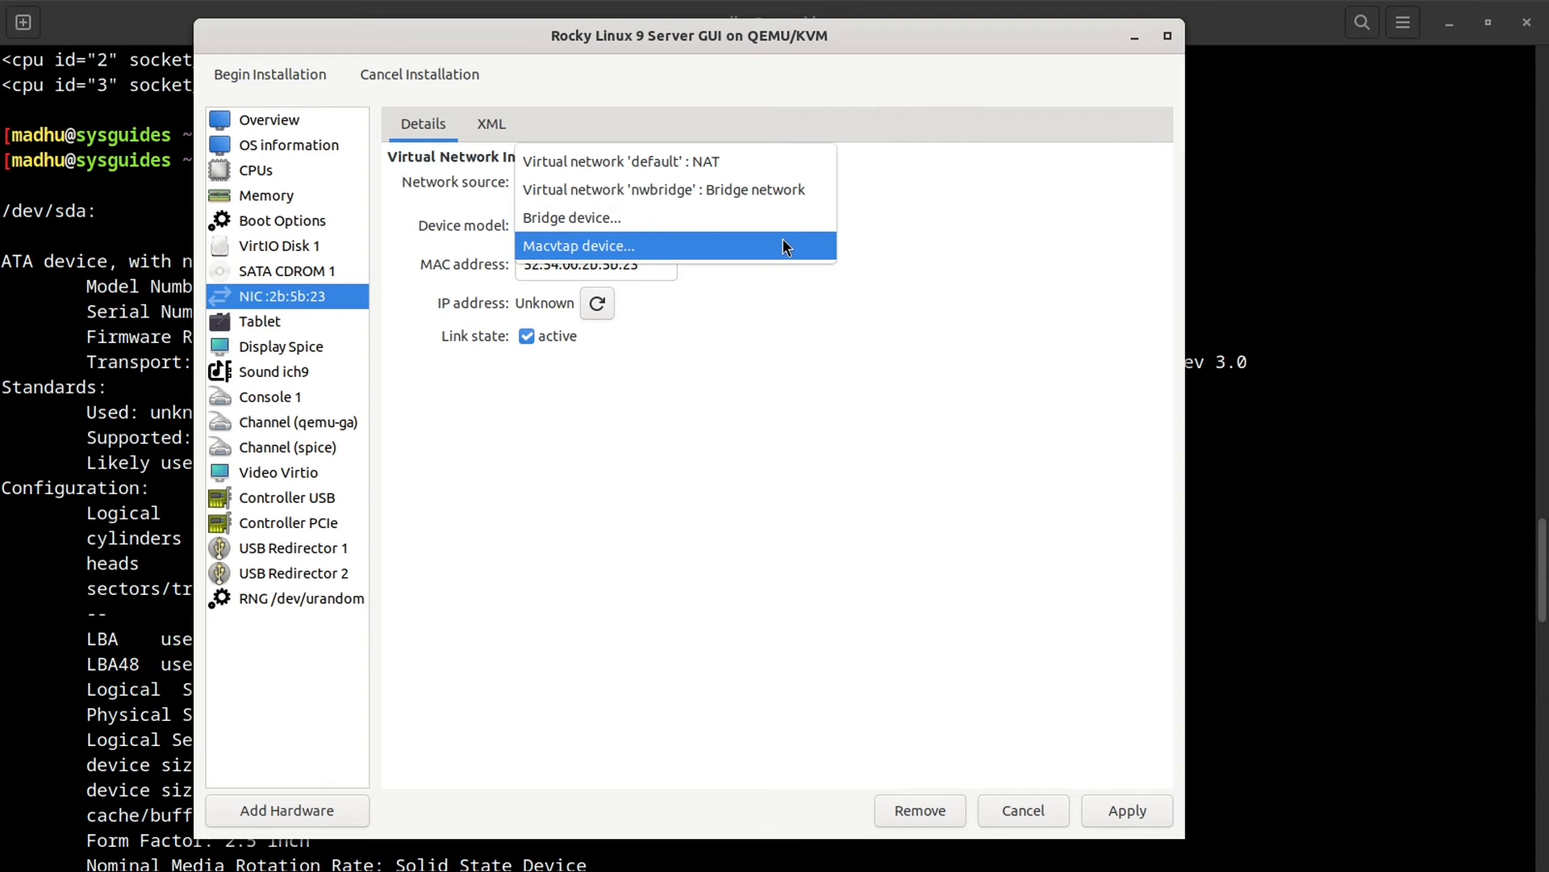
# Step: Keep the NIC on Virtual network 'default' : NAT and open the Device model choices
pyautogui.click(781, 162)
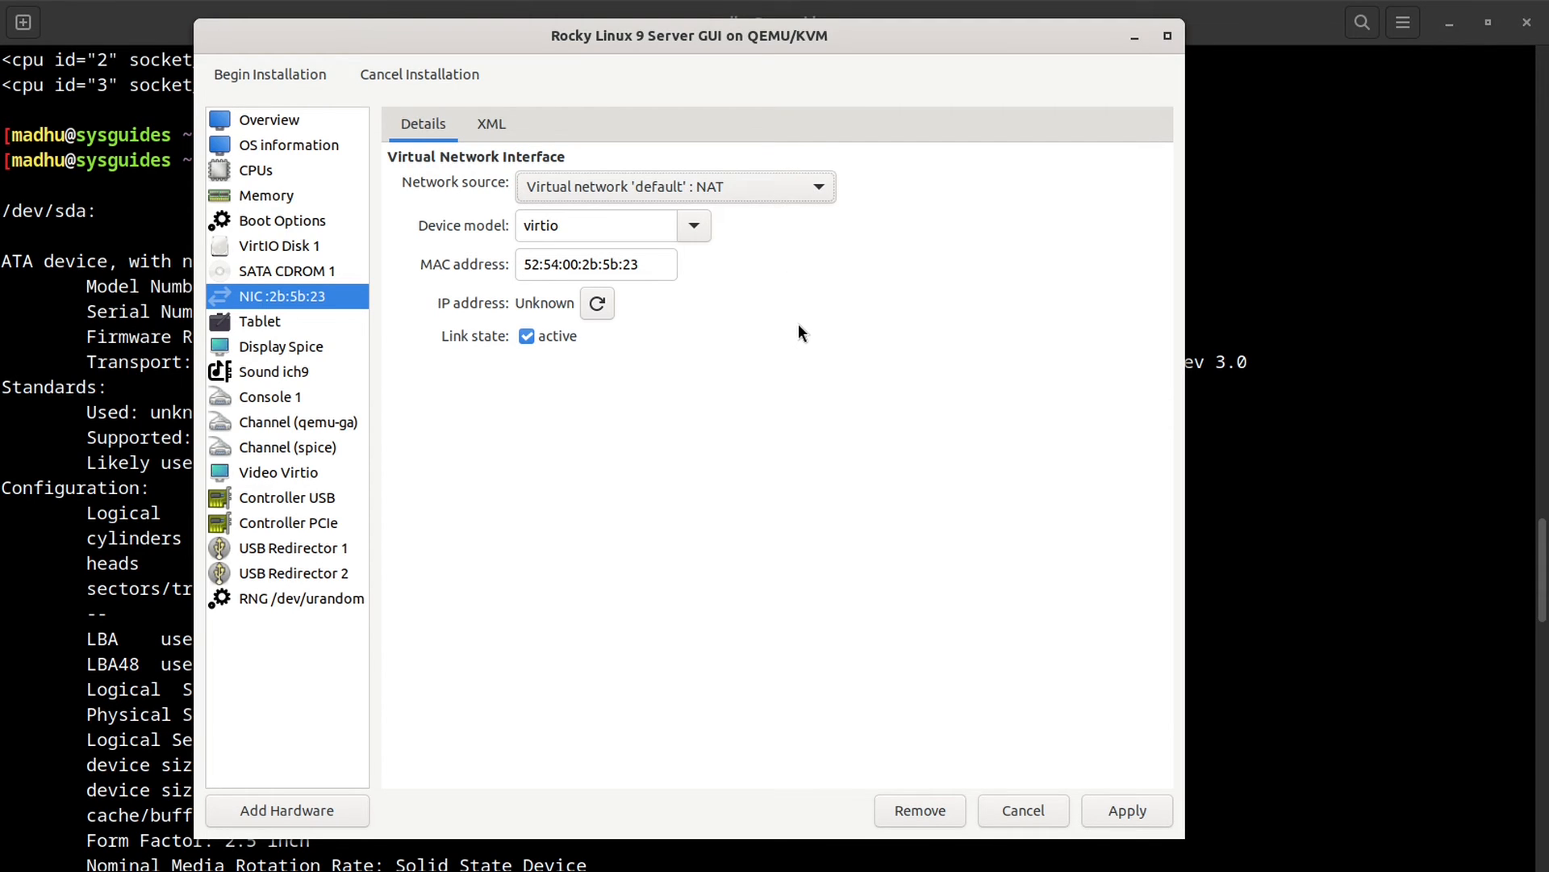
pyautogui.click(696, 229)
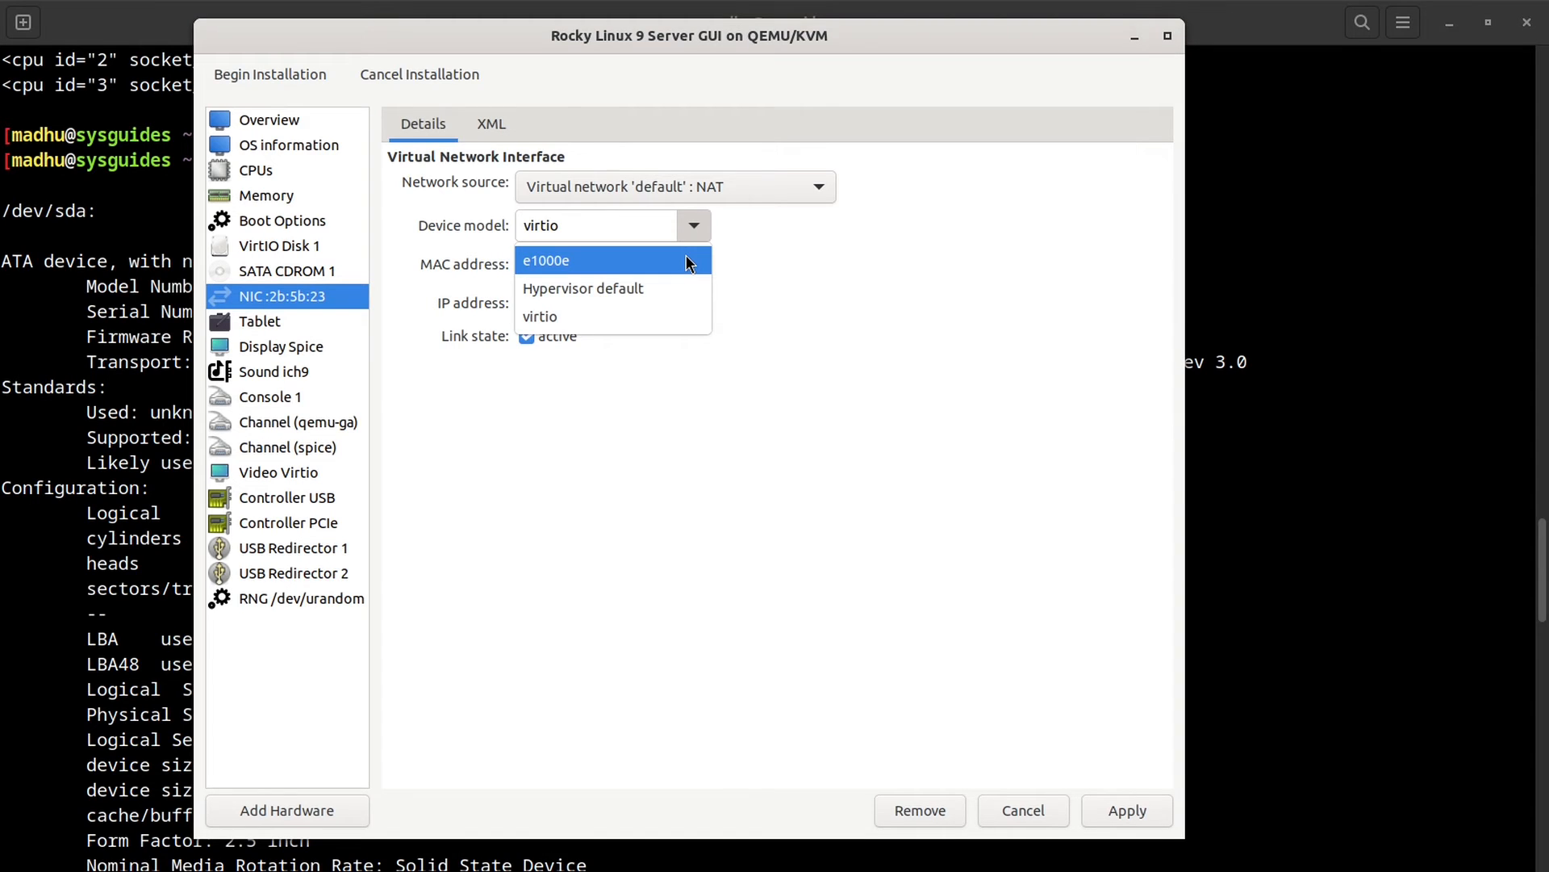
# Step: Keep virtio as the NIC model, apply the NIC settings, and select the Tablet device
pyautogui.click(648, 318)
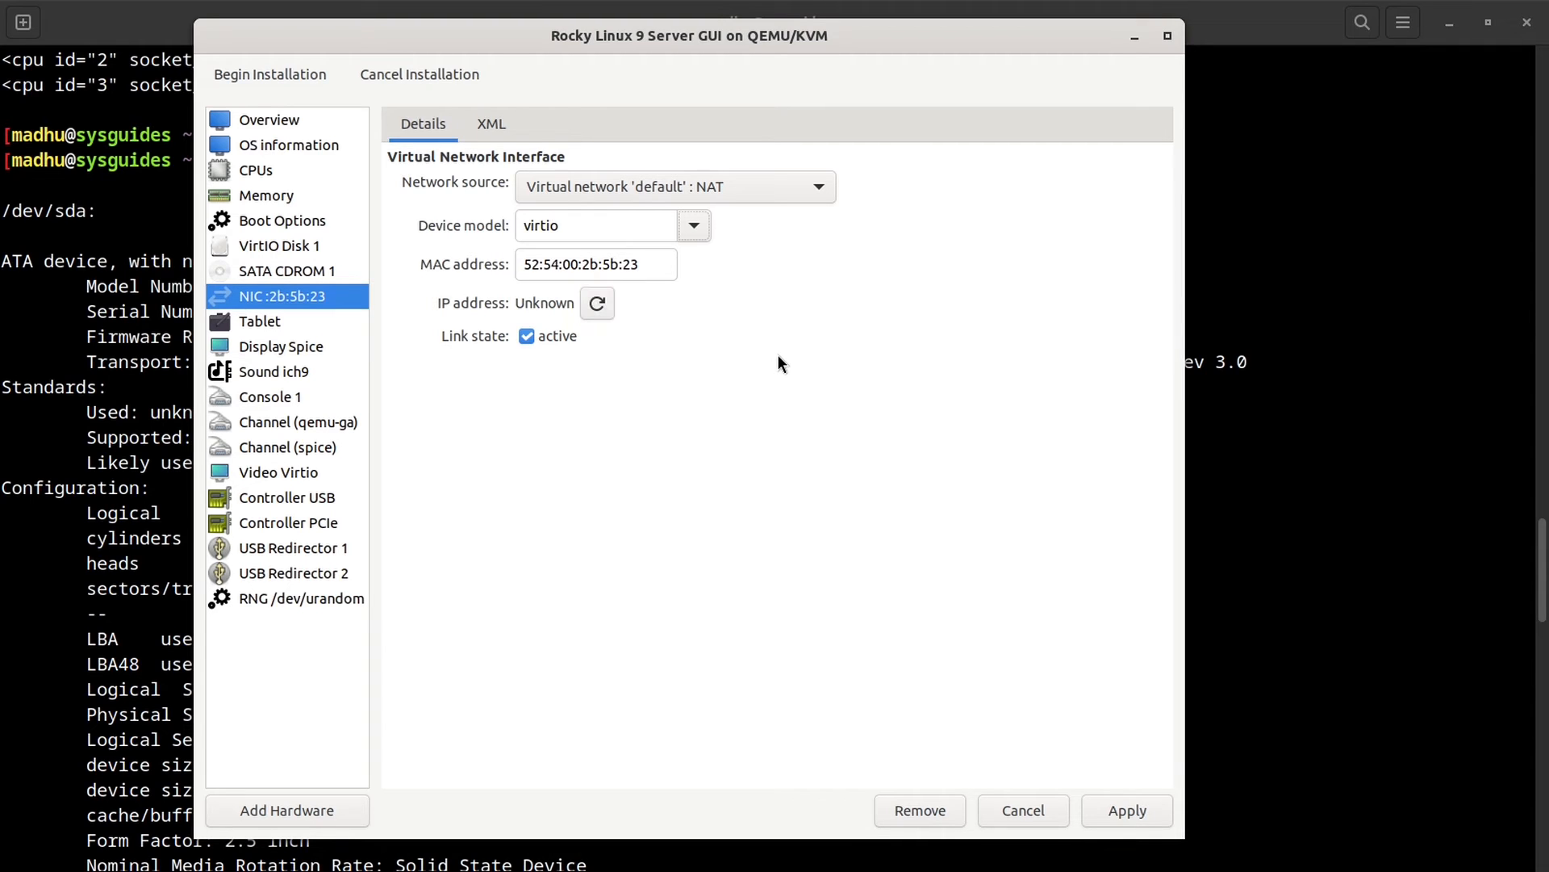
pyautogui.click(529, 337)
pyautogui.click(1127, 810)
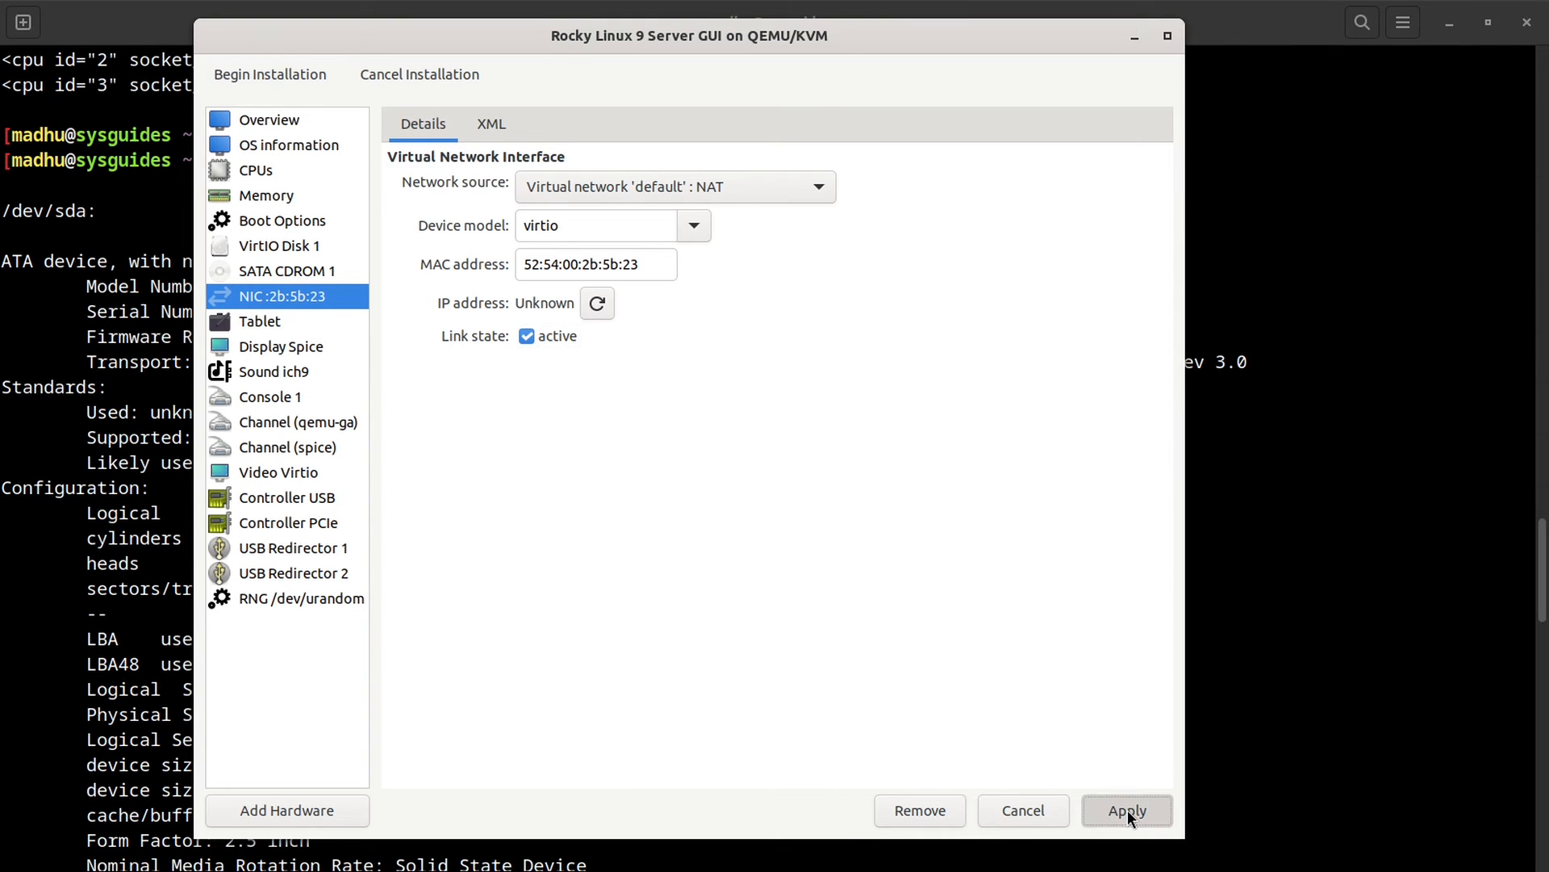
pyautogui.click(265, 322)
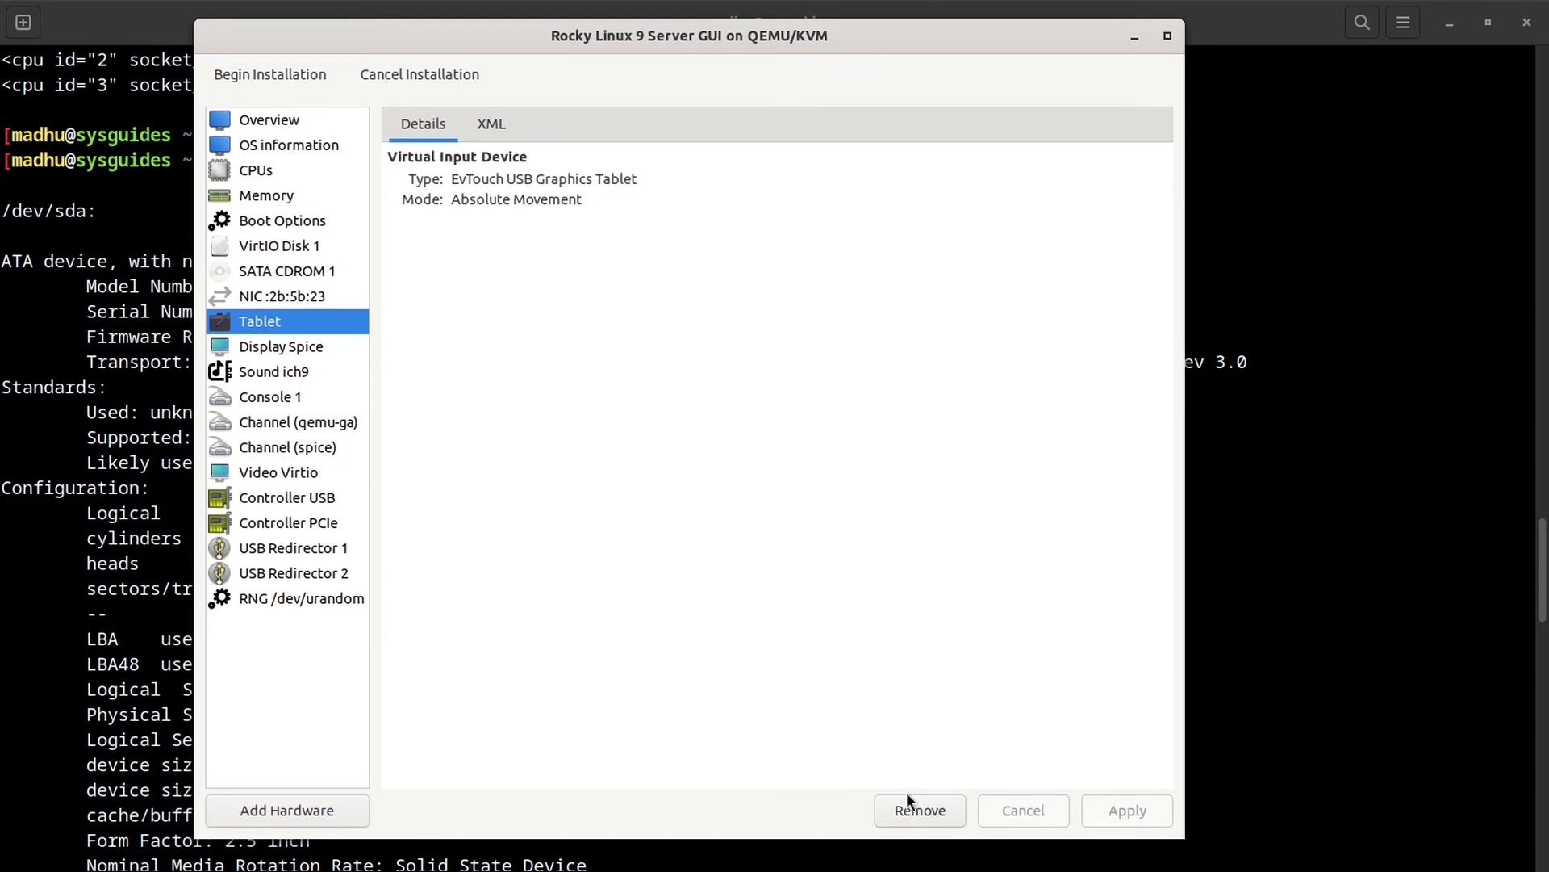
# Step: Remove the Tablet device, then enable a Spice display password and apply it
pyautogui.click(916, 811)
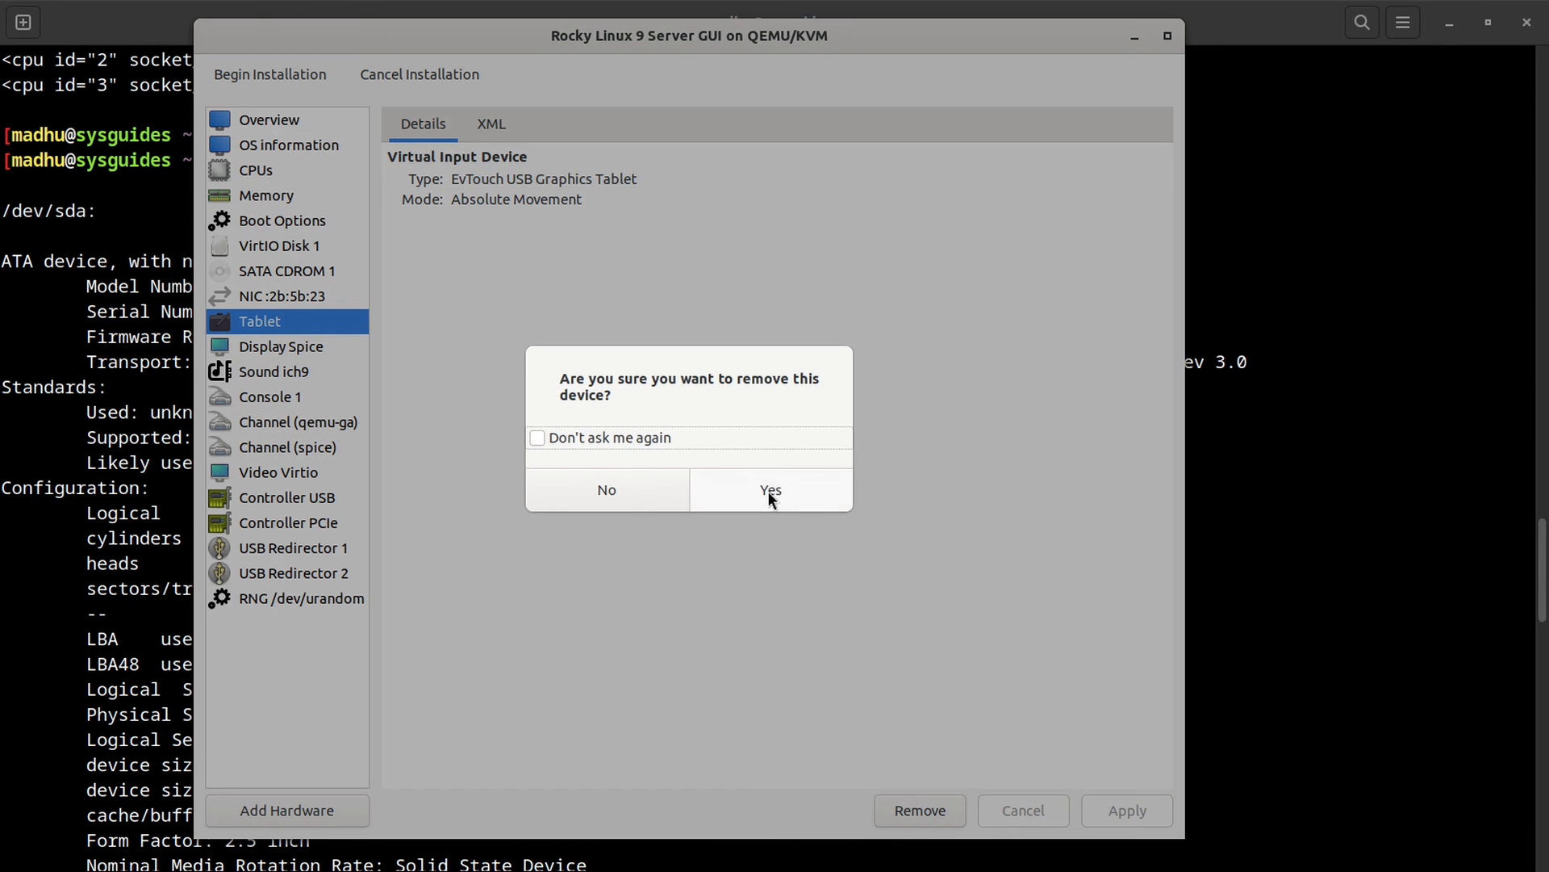
pyautogui.click(767, 490)
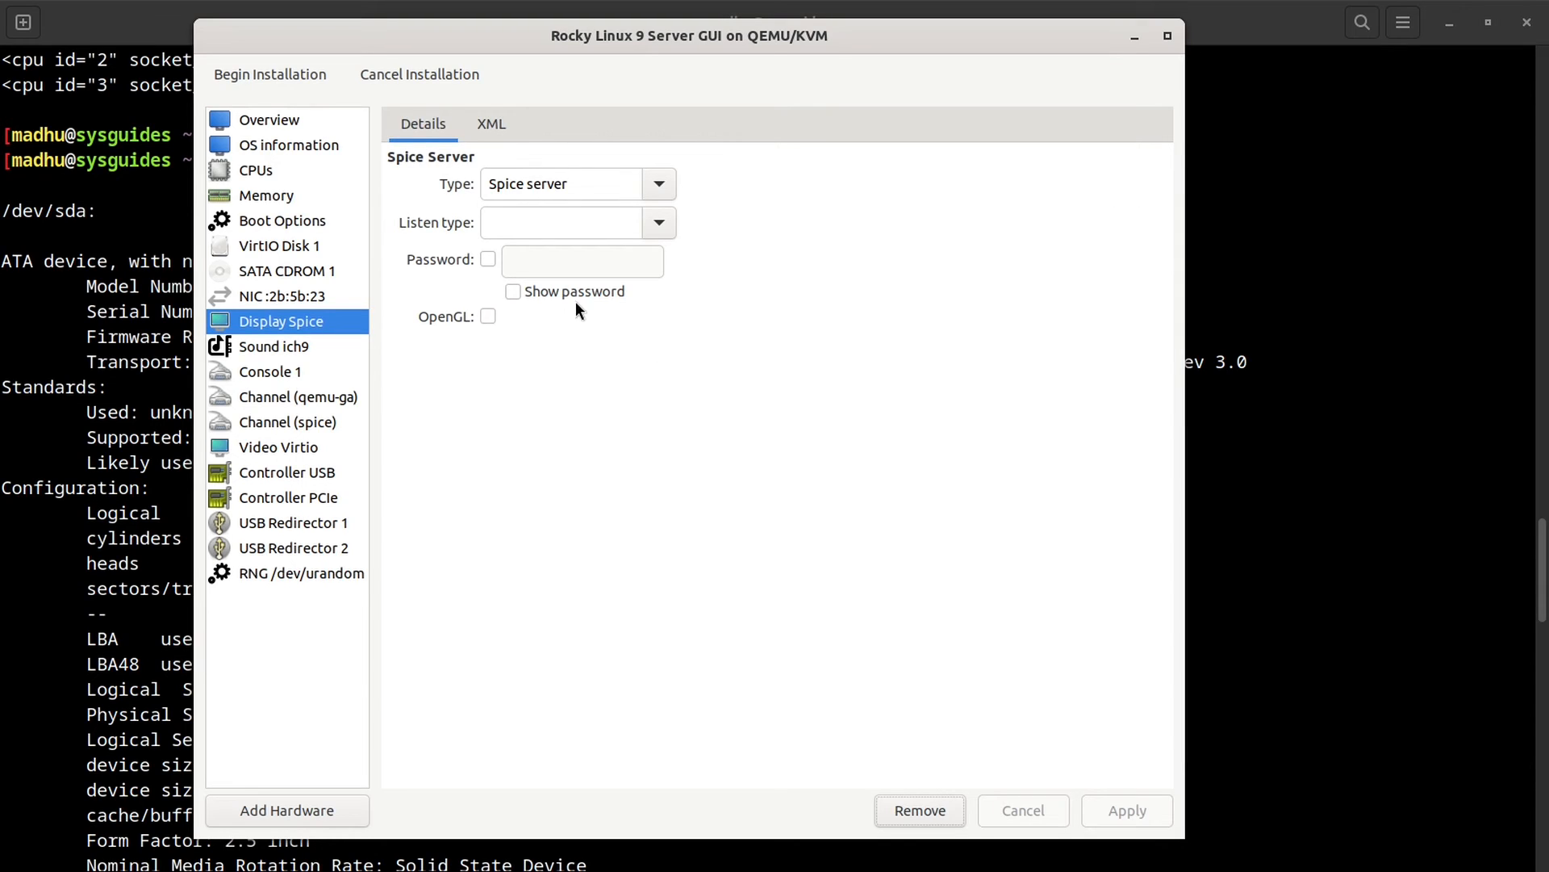
pyautogui.click(486, 258)
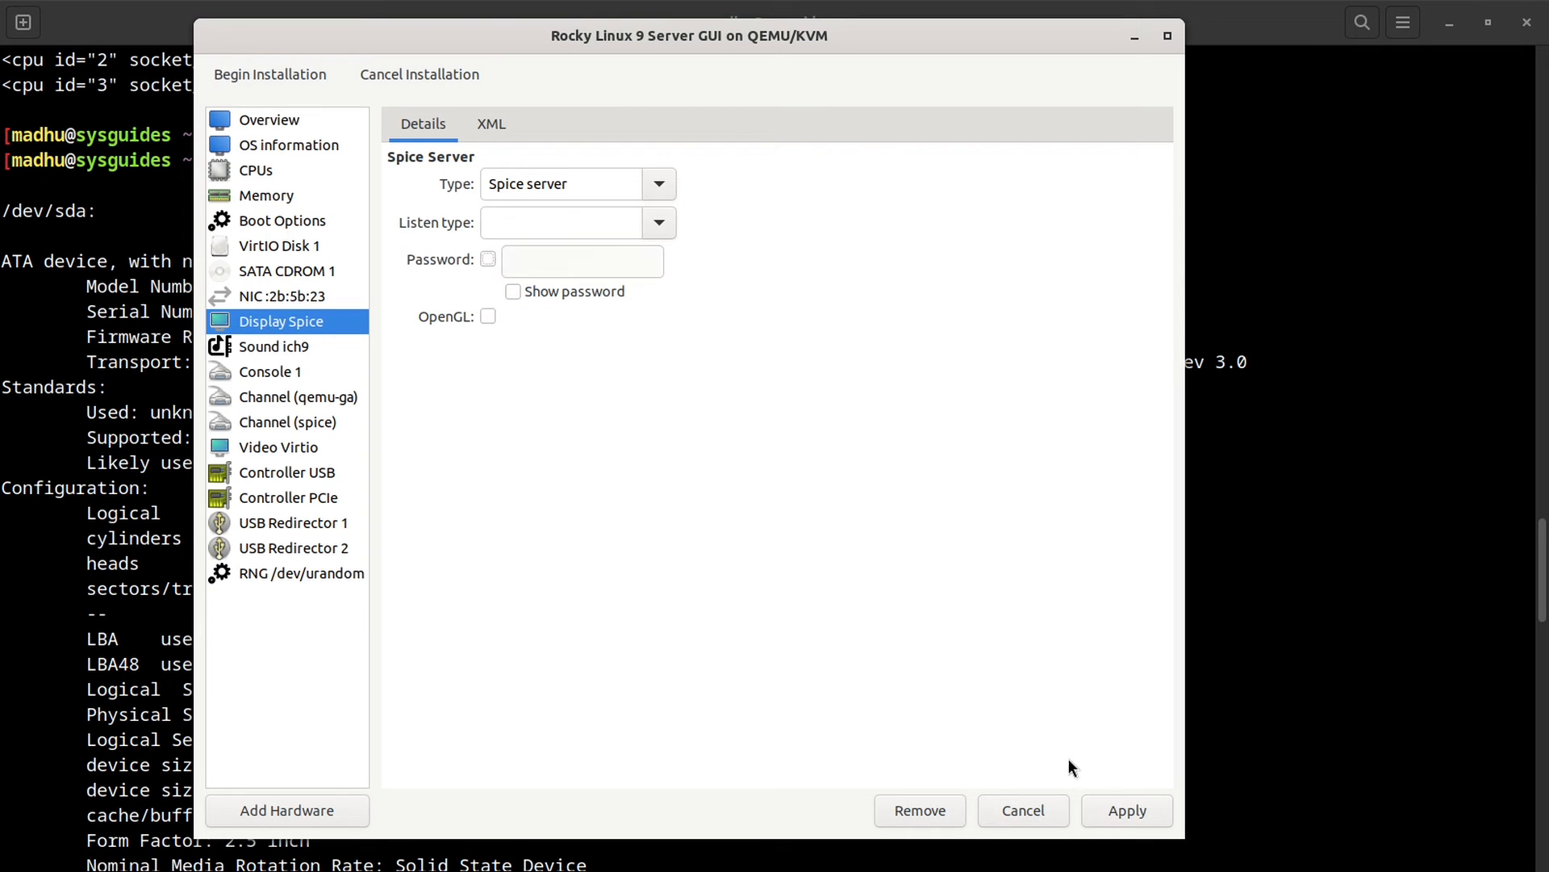
pyautogui.click(1138, 813)
# Step: Rearrange the VM Manager windows and open the rocky-9-minimal VM's window
pyautogui.press('super')
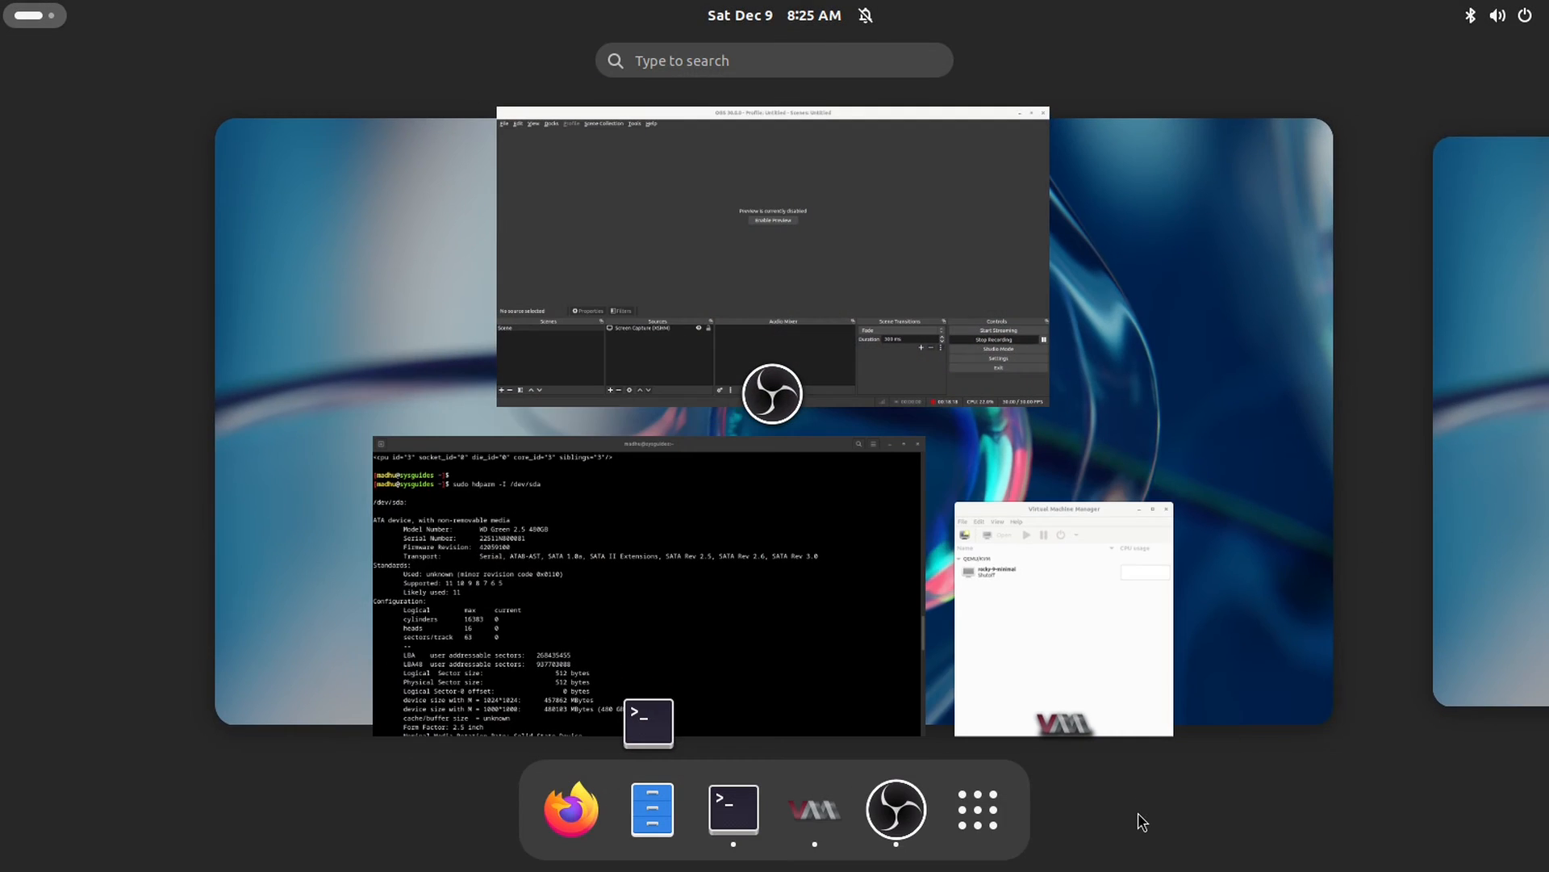
pyautogui.click(1003, 581)
pyautogui.moveTo(863, 63); pyautogui.dragTo(1204, 333)
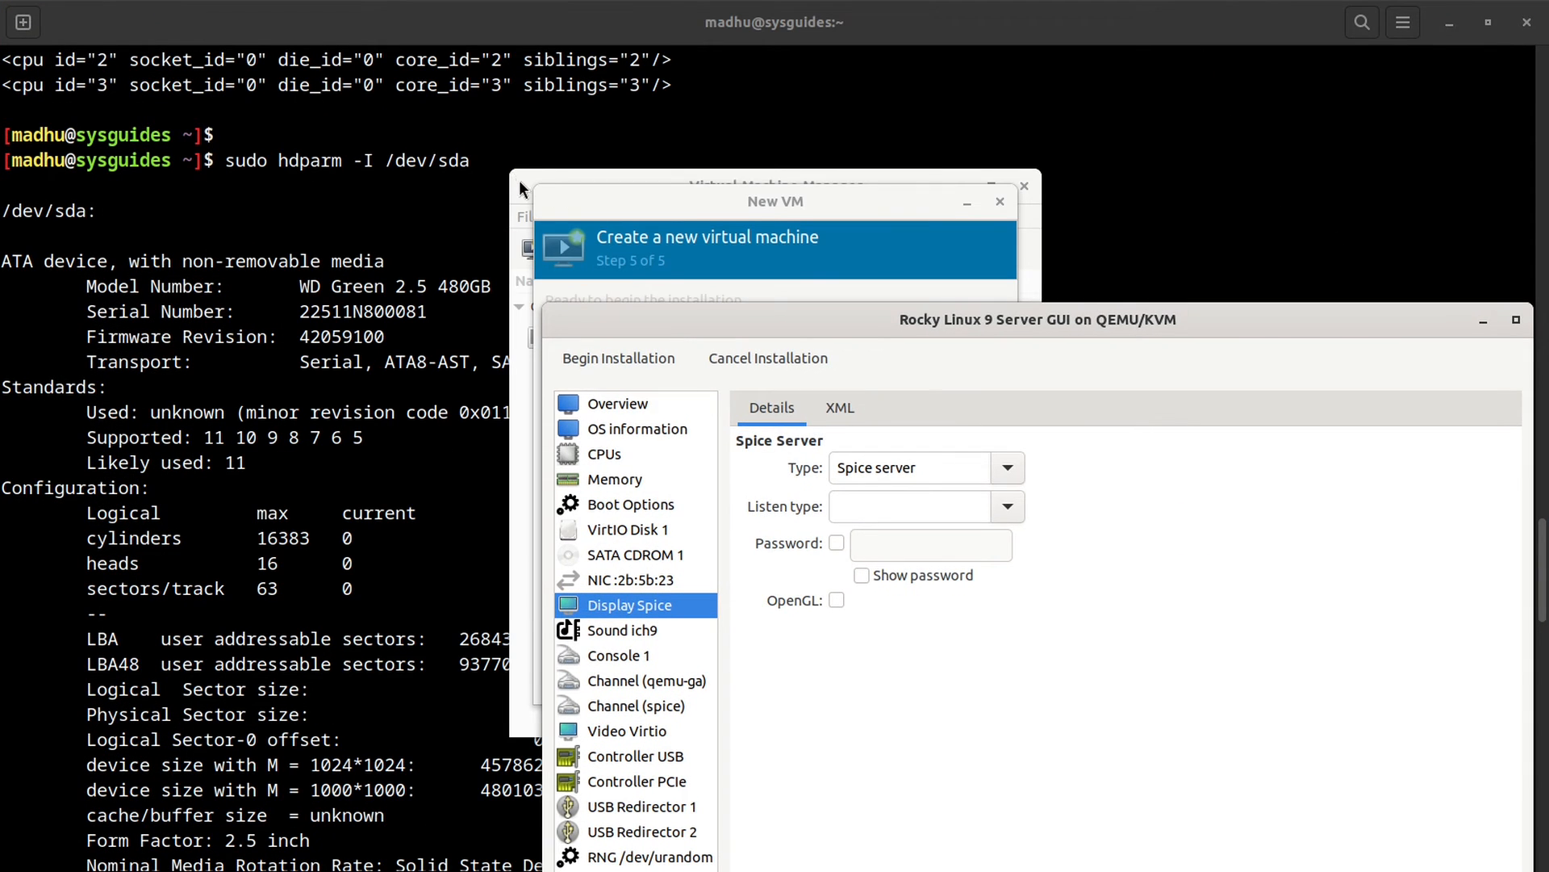
pyautogui.moveTo(520, 187); pyautogui.dragTo(198, 246)
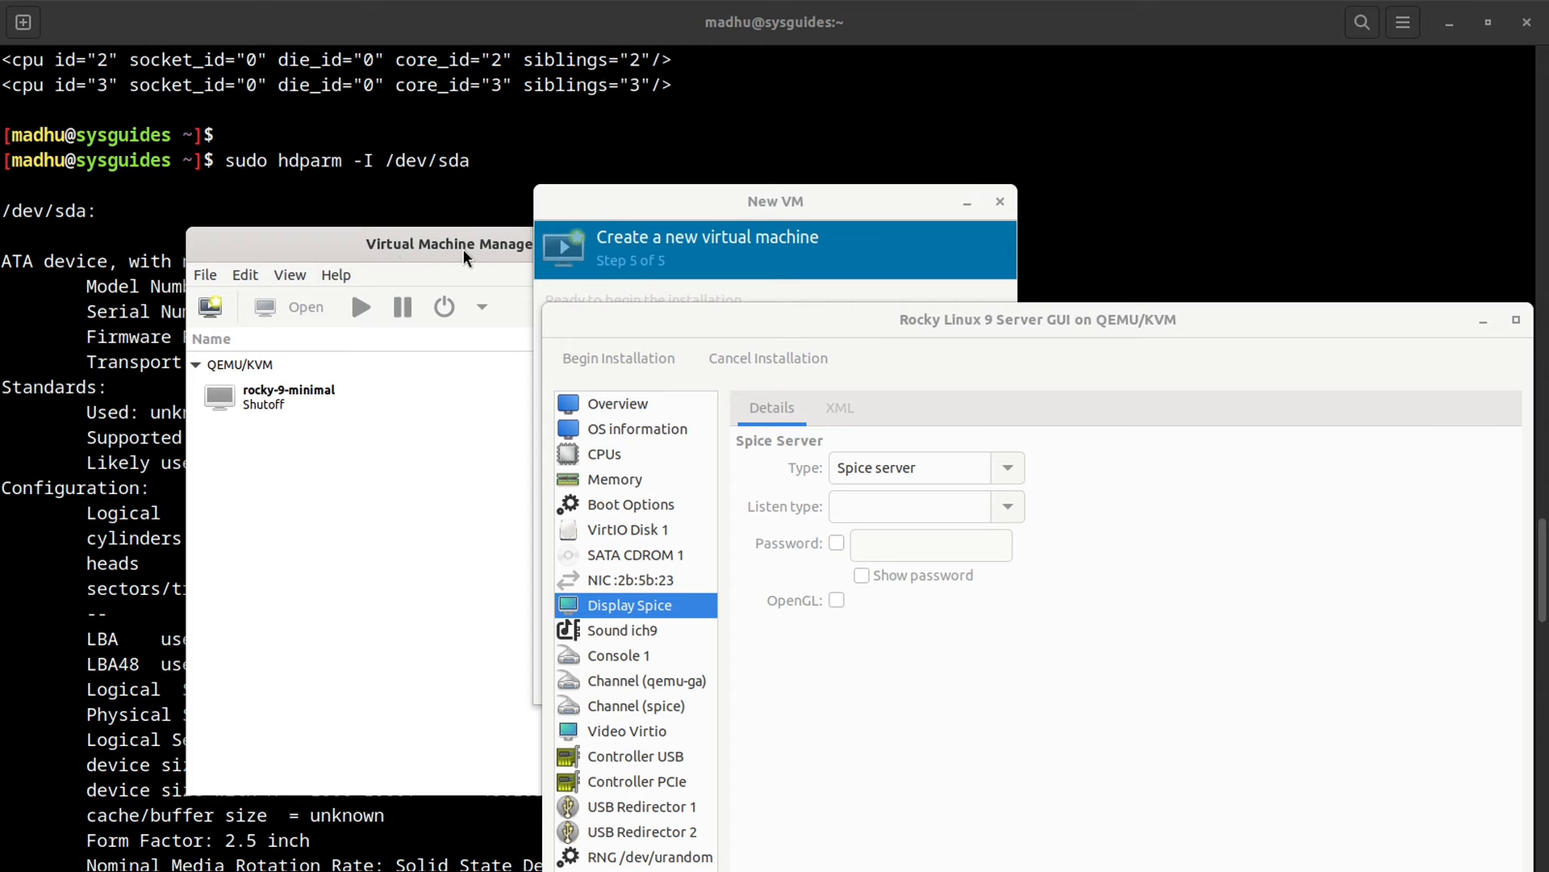
pyautogui.moveTo(463, 250); pyautogui.dragTo(315, 259)
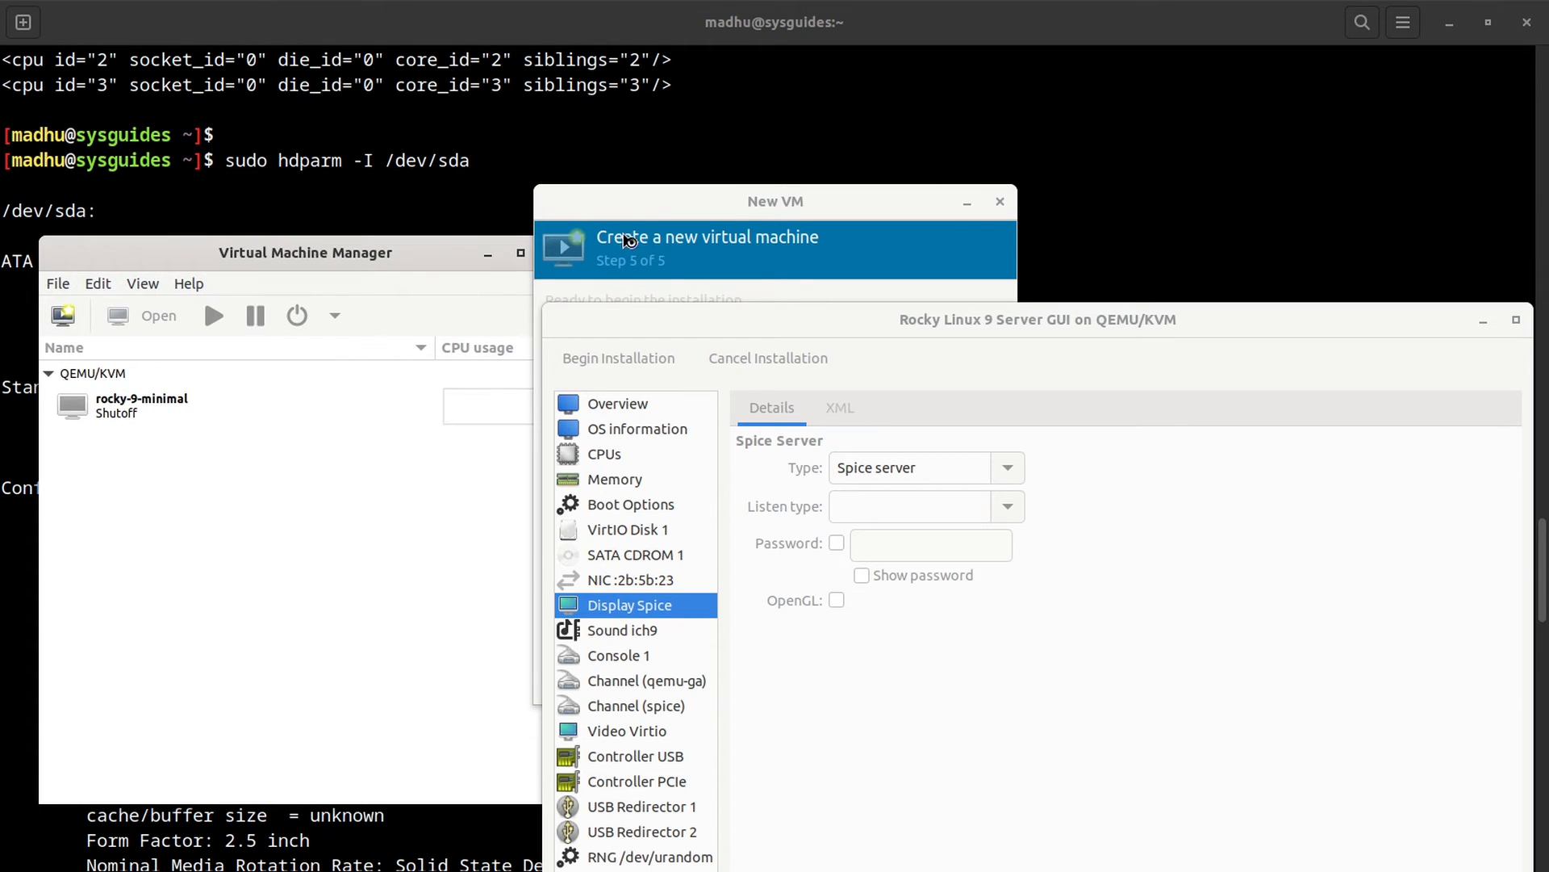
pyautogui.moveTo(623, 202); pyautogui.dragTo(831, 197)
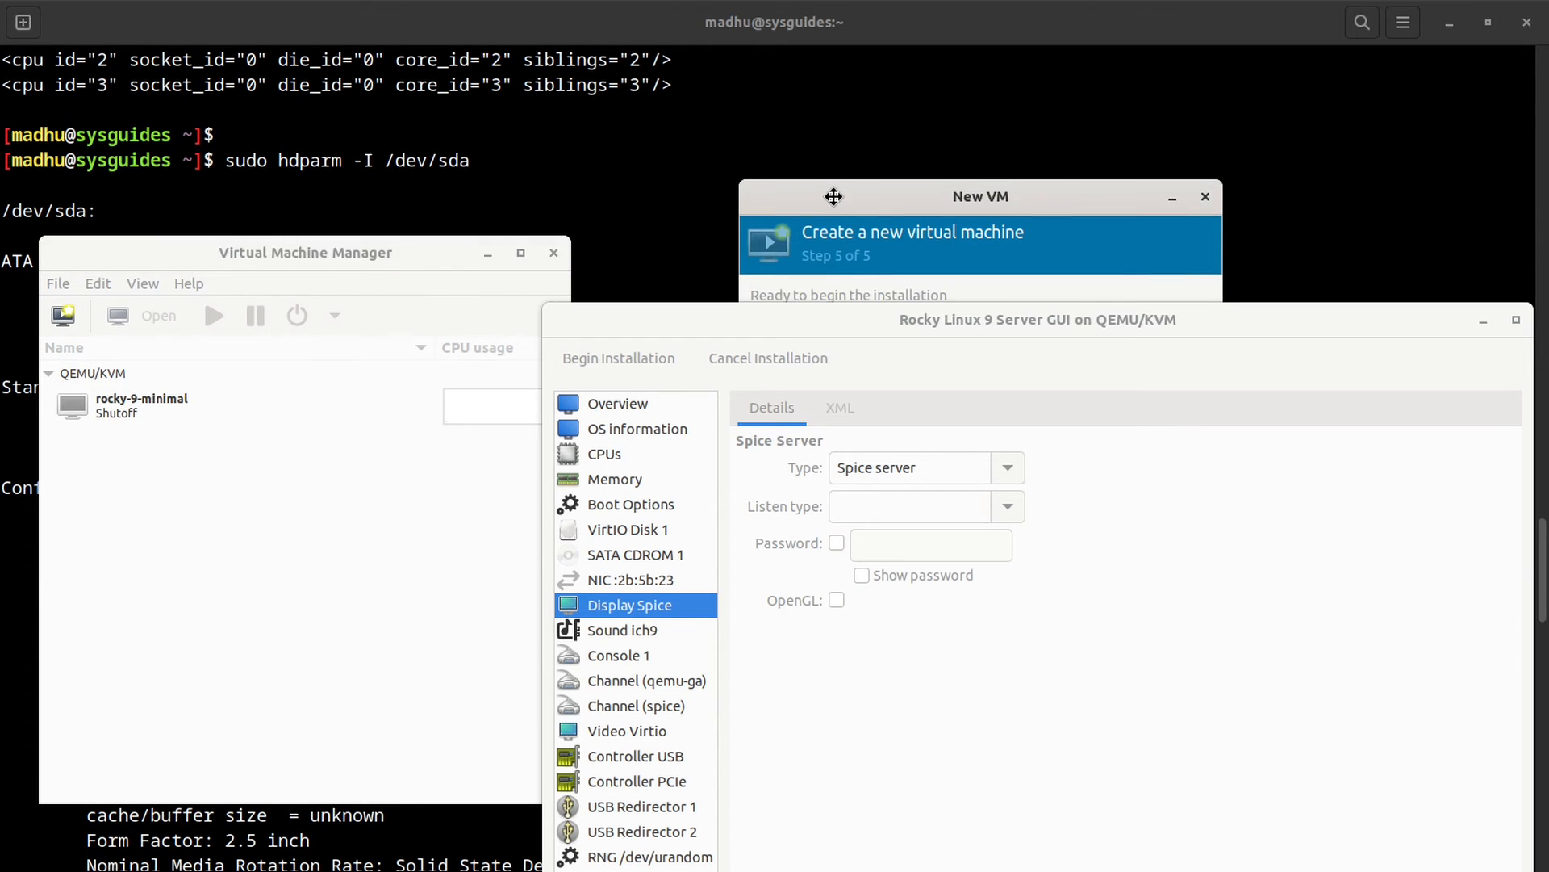
pyautogui.click(148, 398)
pyautogui.click(144, 317)
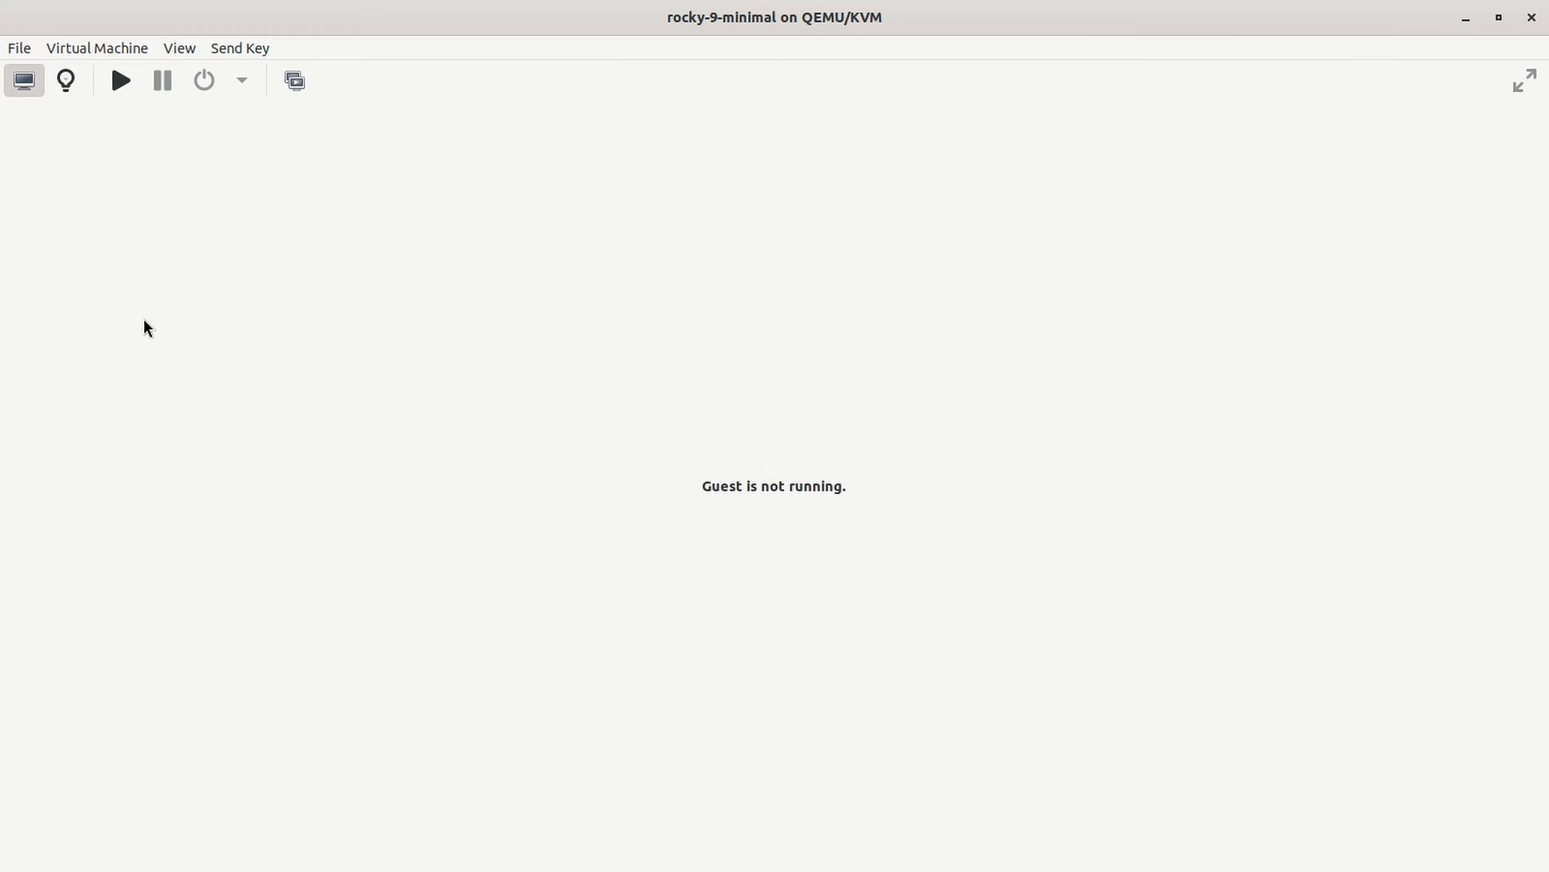
# Step: Give rocky-9-minimal's Spice display a visible password and apply it
pyautogui.click(65, 80)
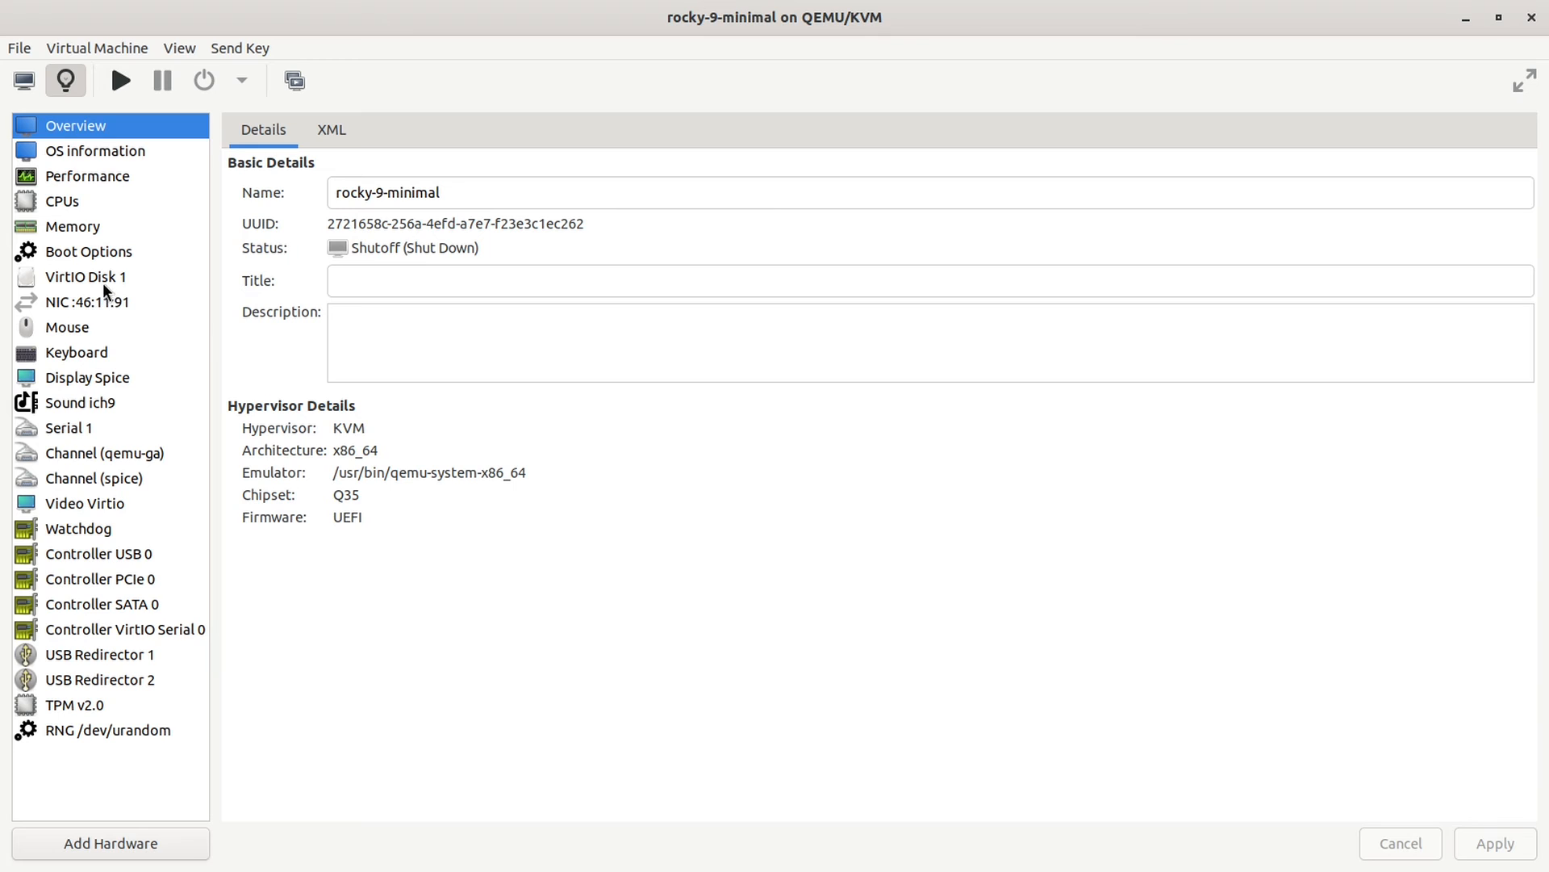
pyautogui.click(101, 379)
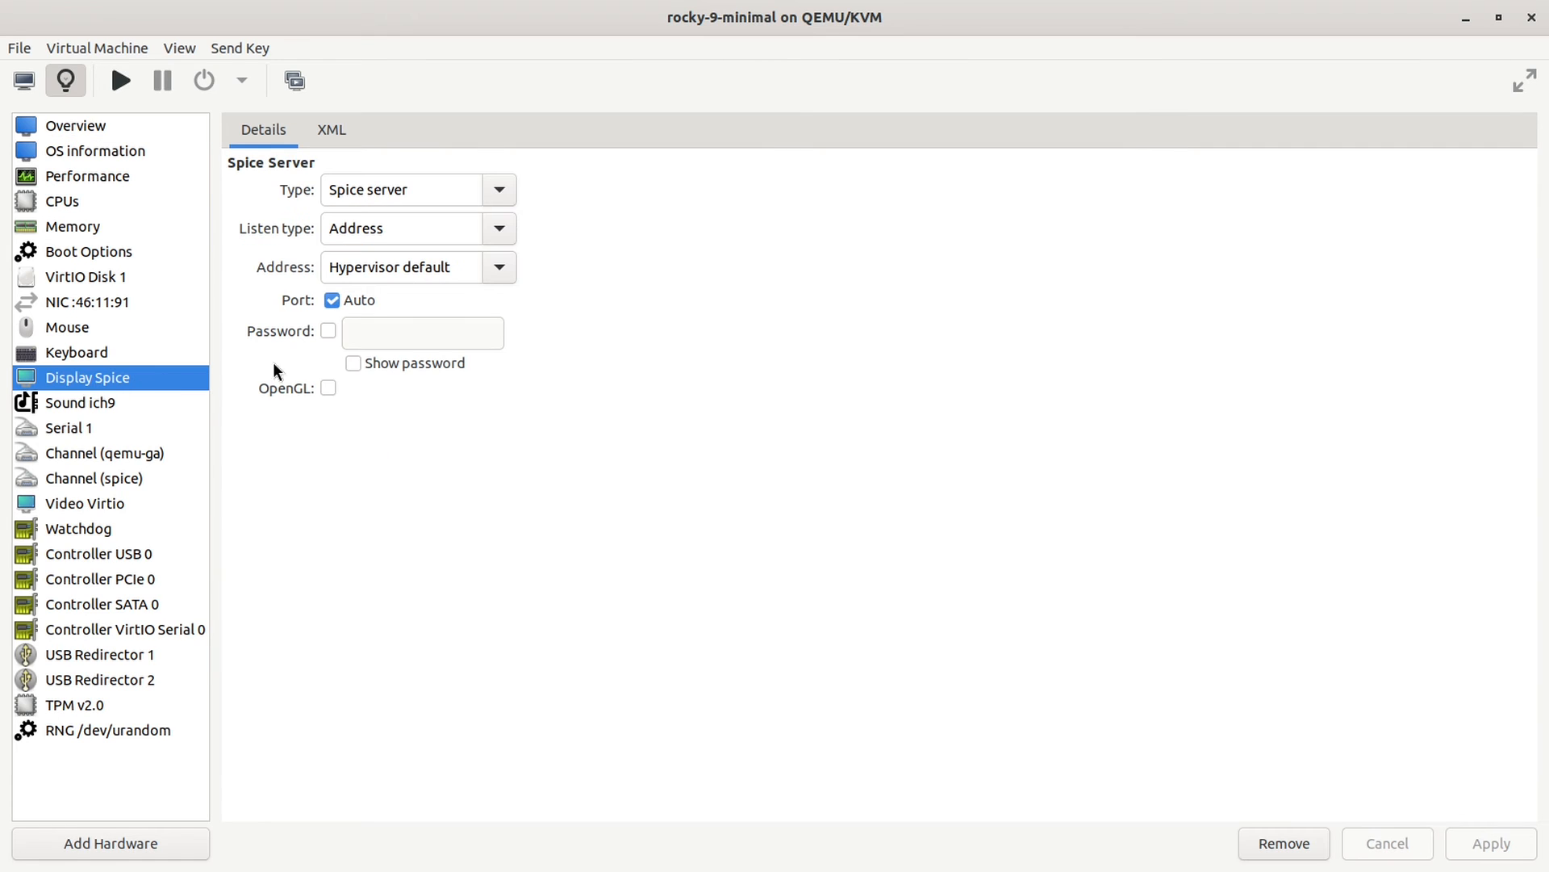
pyautogui.click(327, 332)
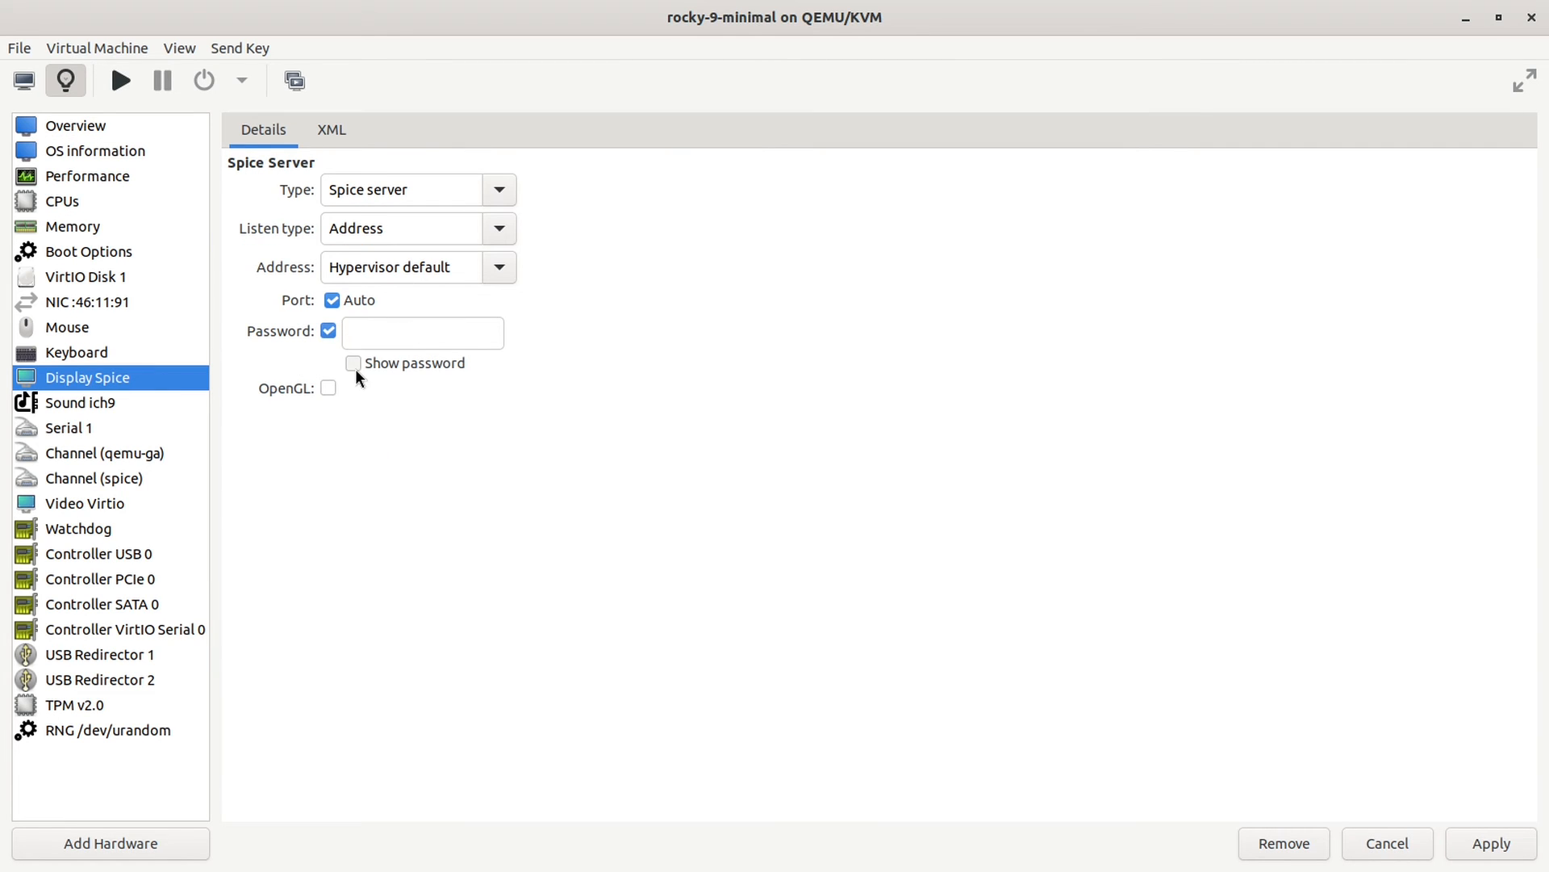
pyautogui.click(353, 363)
pyautogui.click(390, 331)
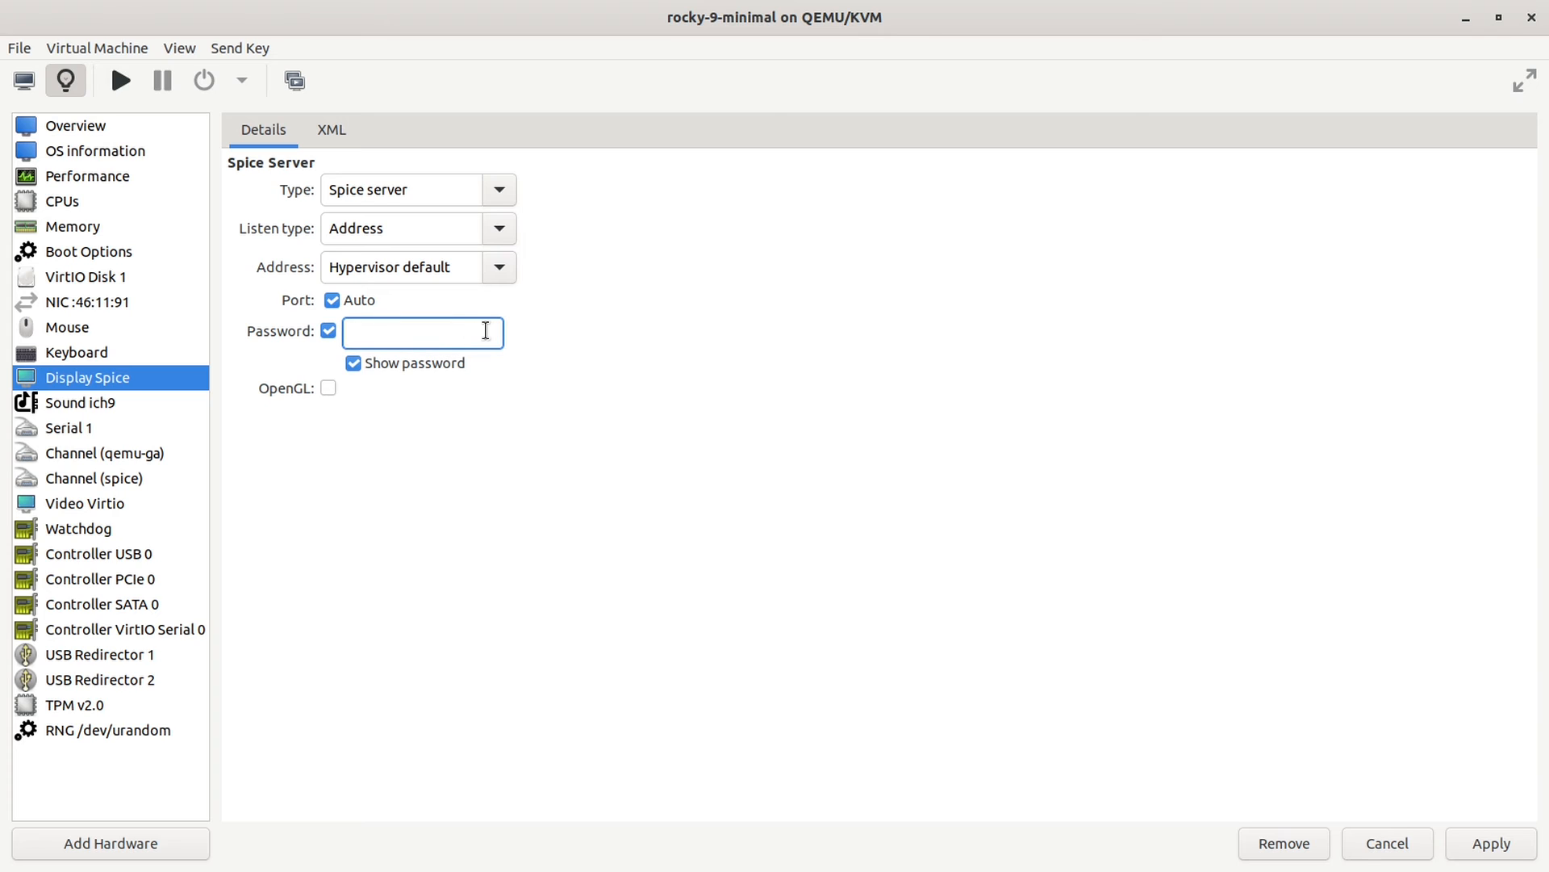
pyautogui.write('test123')
pyautogui.click(1482, 849)
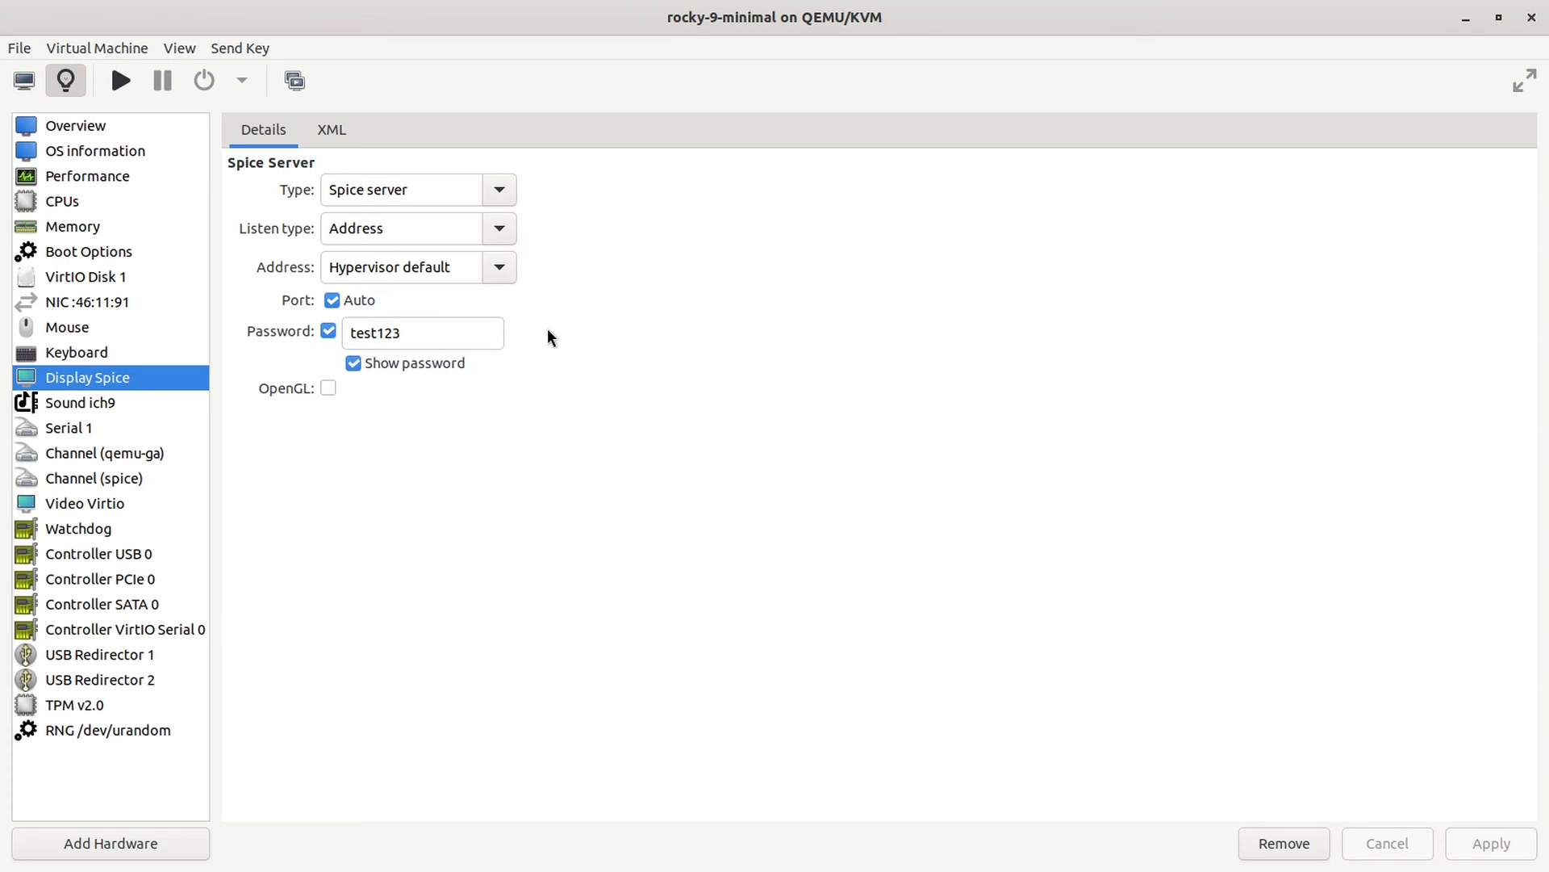
# Step: Enter the display password at the rocky-9-minimal console prompt and log in
pyautogui.click(25, 80)
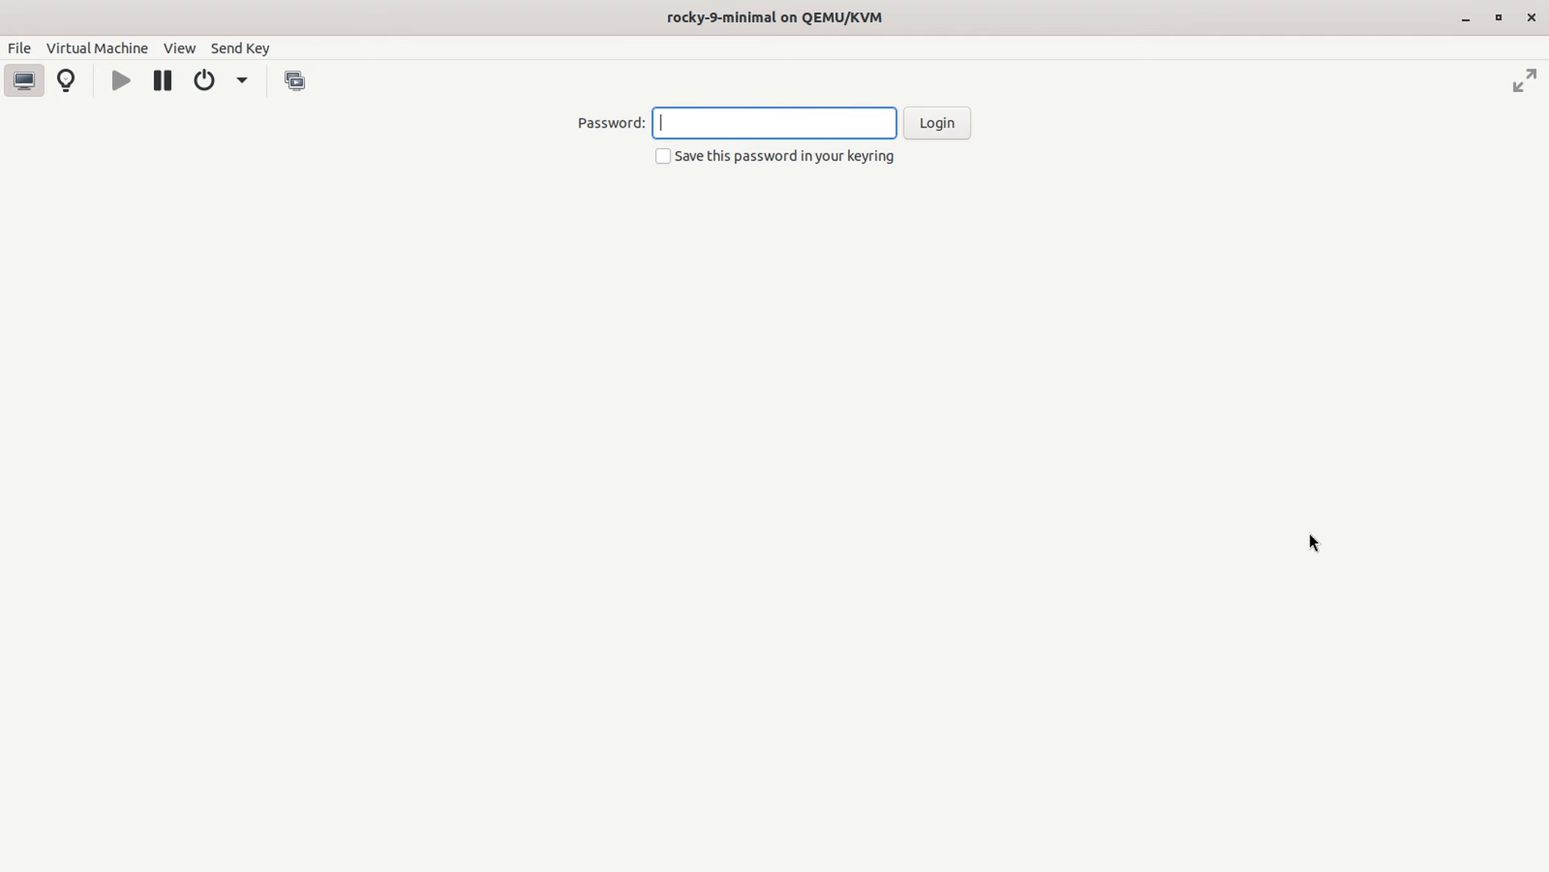
pyautogui.write('•••••••')
pyautogui.click(944, 125)
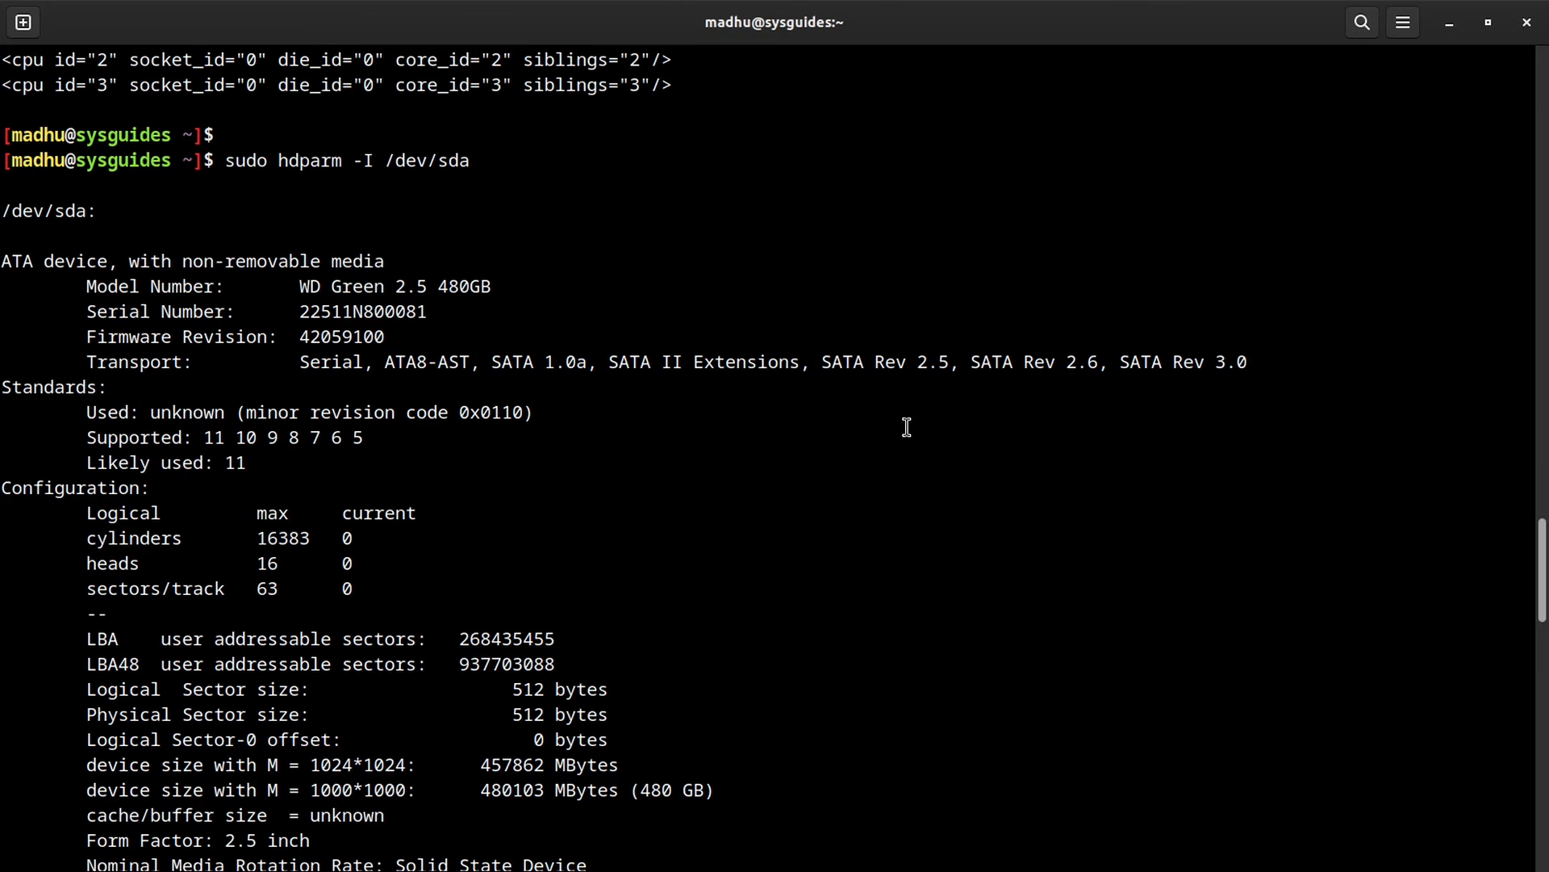
# Step: Launch virt-viewer and connect to rocky-9-minimal using the Spice password
pyautogui.hotkey('ctrl', 'l')
pyautogui.write('virt-')
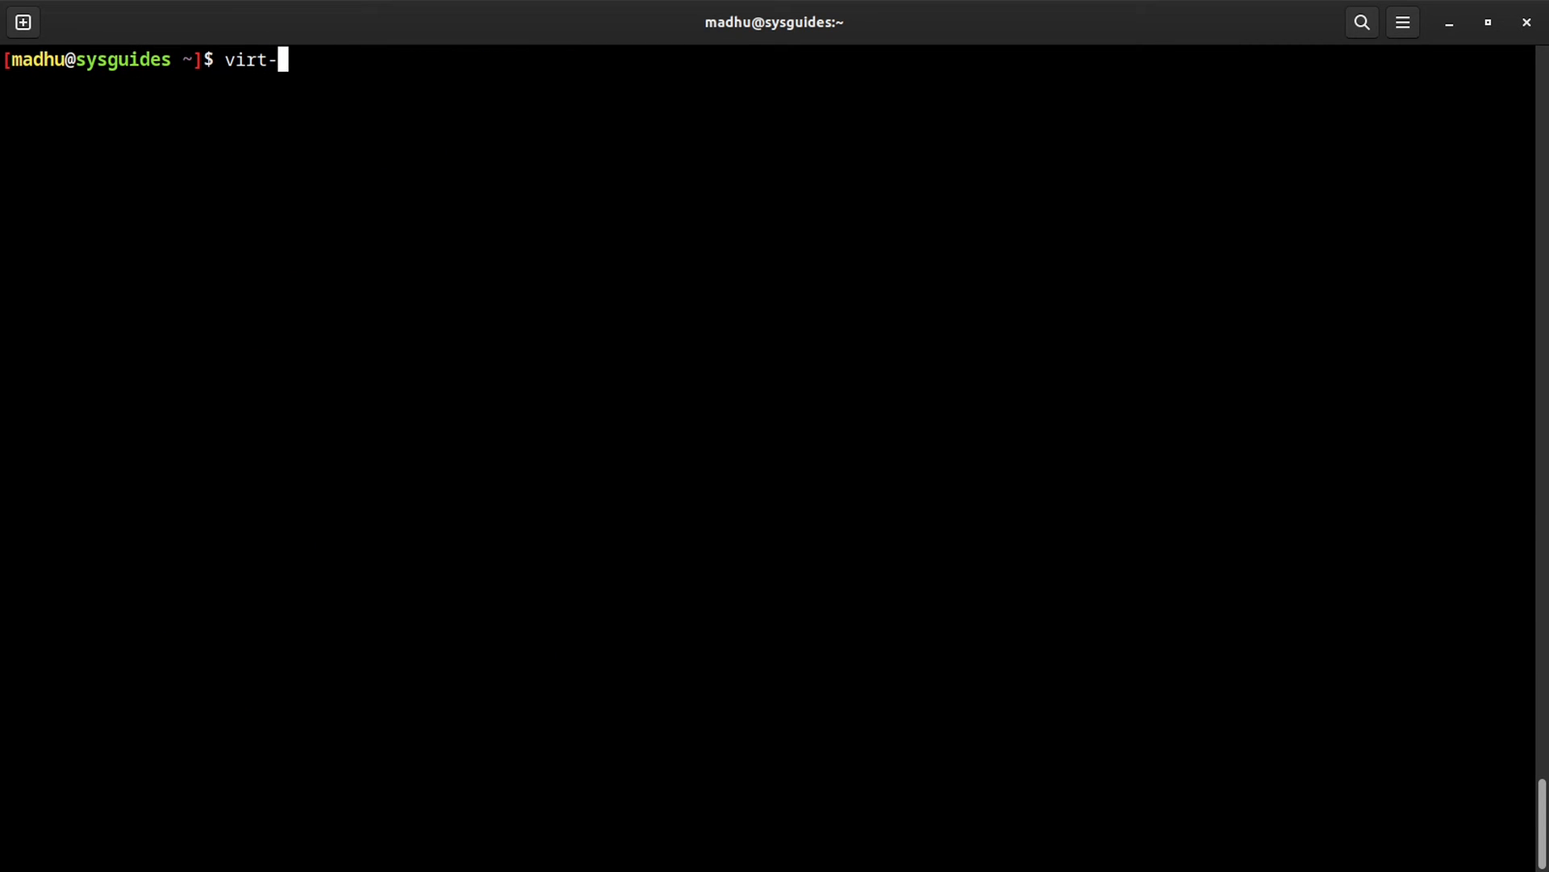
pyautogui.write('viewer')
pyautogui.press('Return')
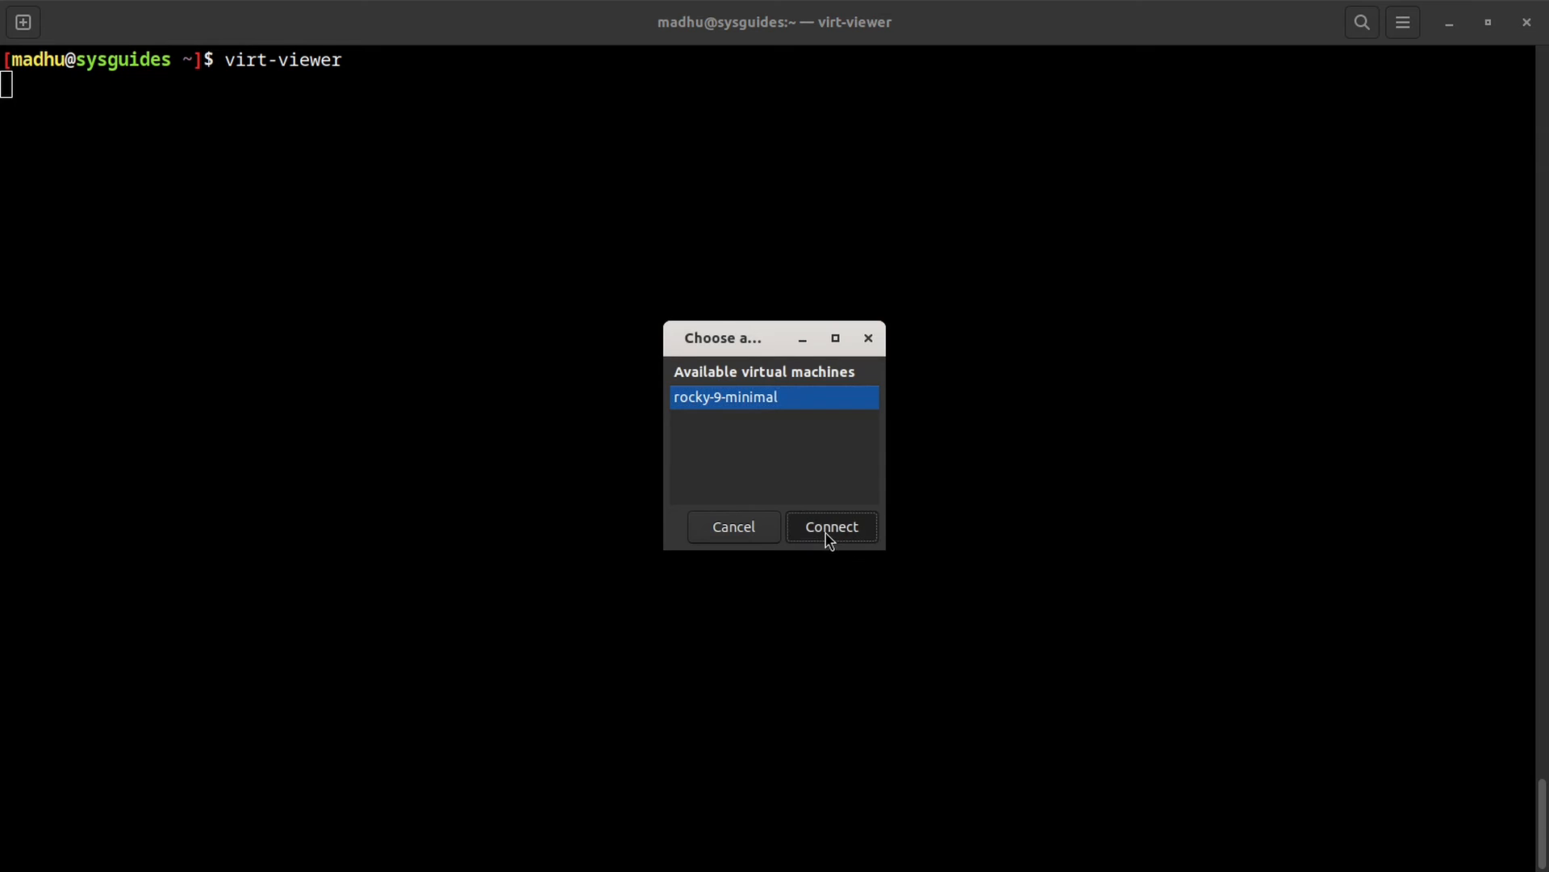
pyautogui.click(827, 534)
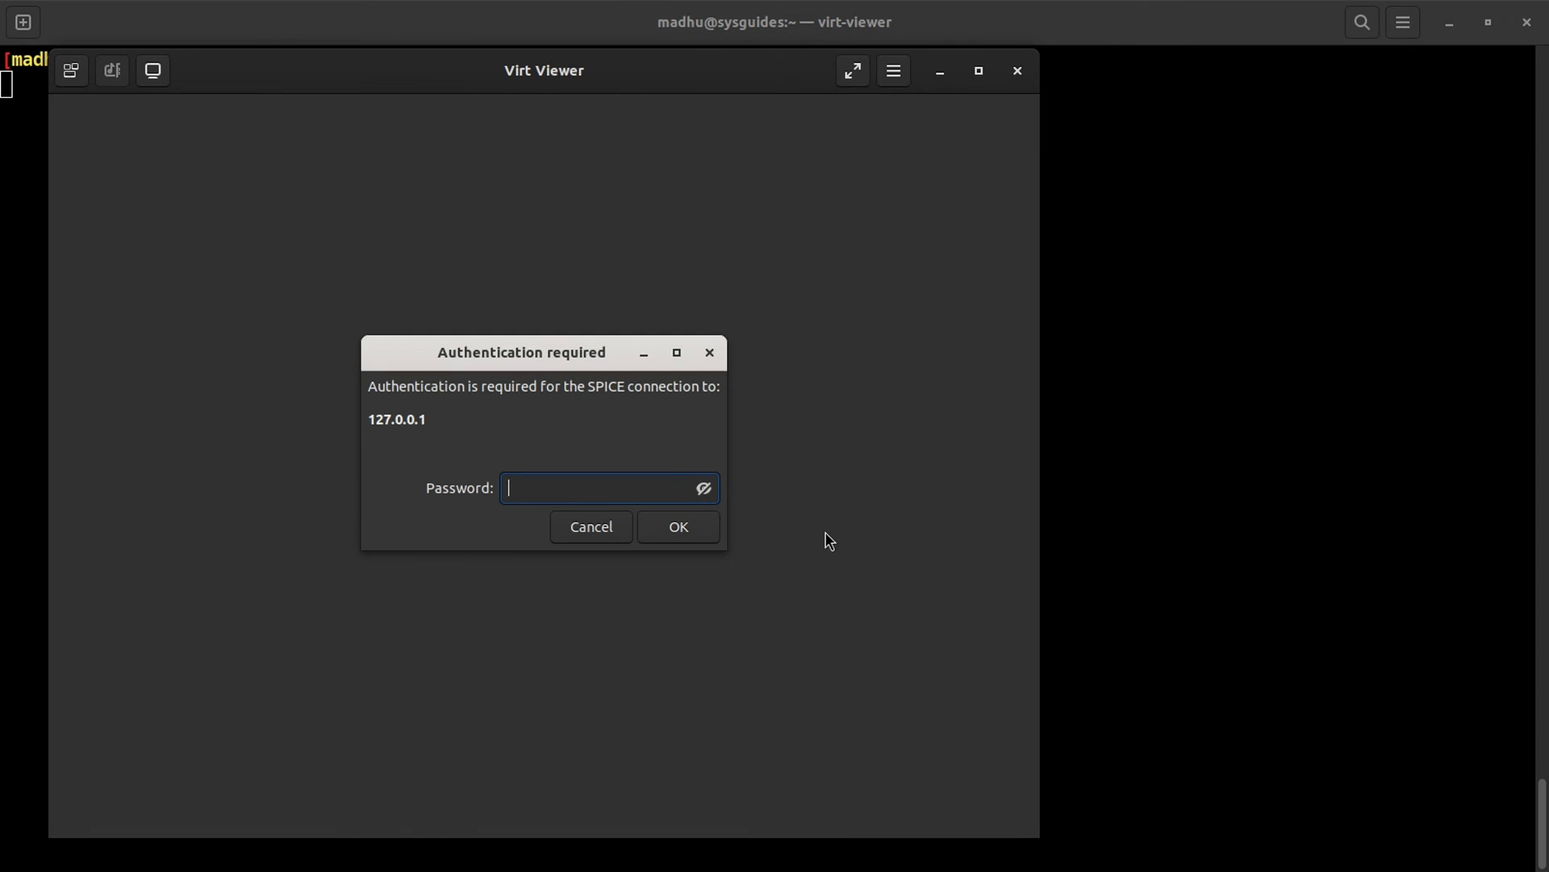
pyautogui.click(704, 489)
pyautogui.write('test123')
pyautogui.click(682, 534)
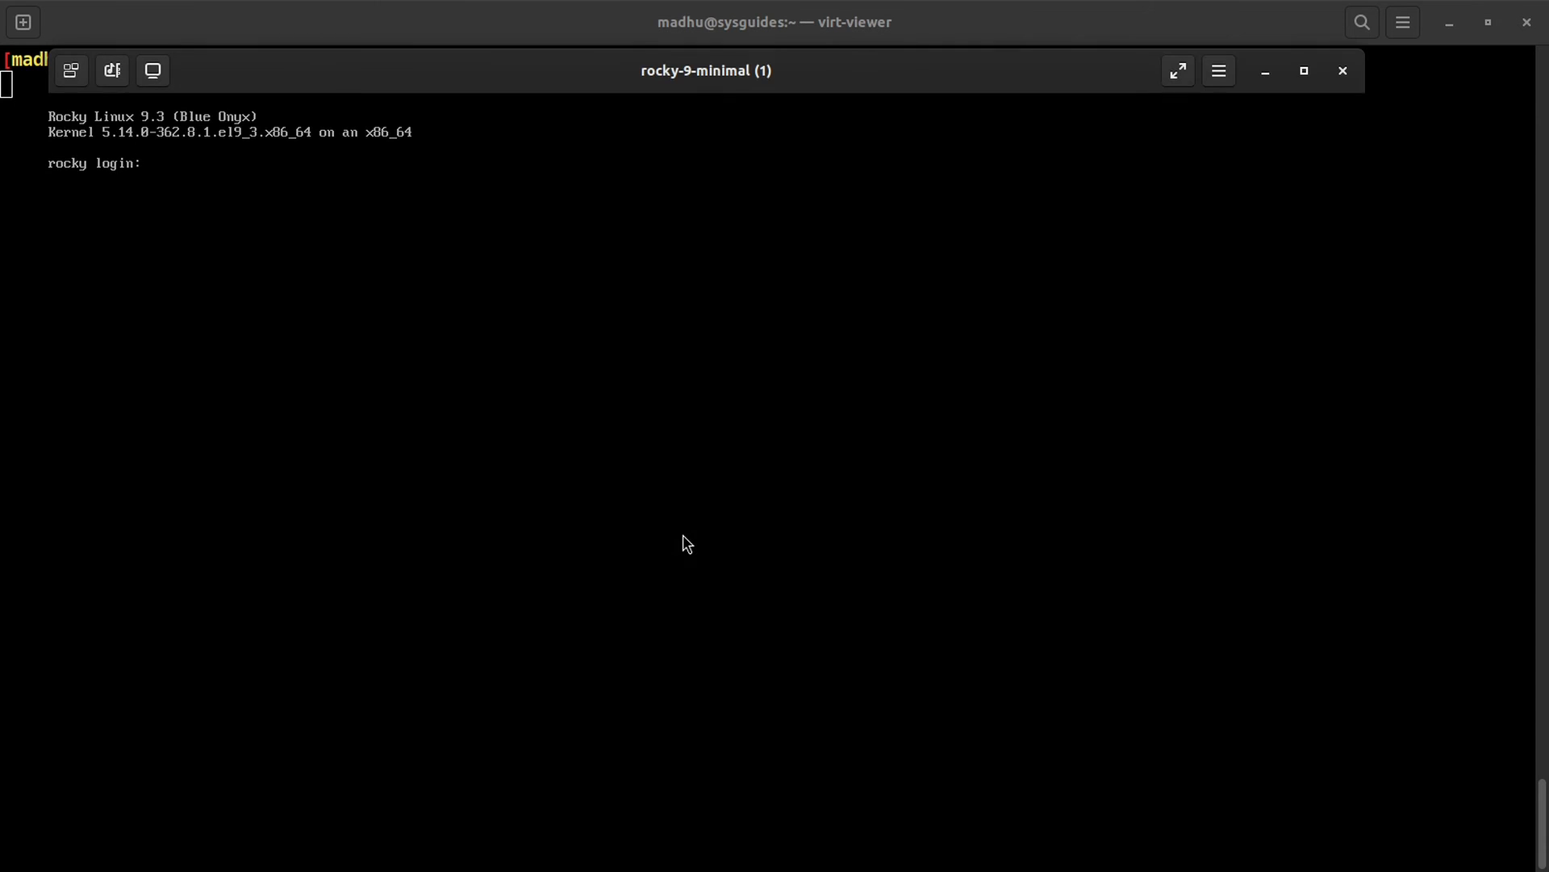
# Step: Close the virt-viewer console session and confirm it
pyautogui.moveTo(708, 76); pyautogui.dragTo(781, 104)
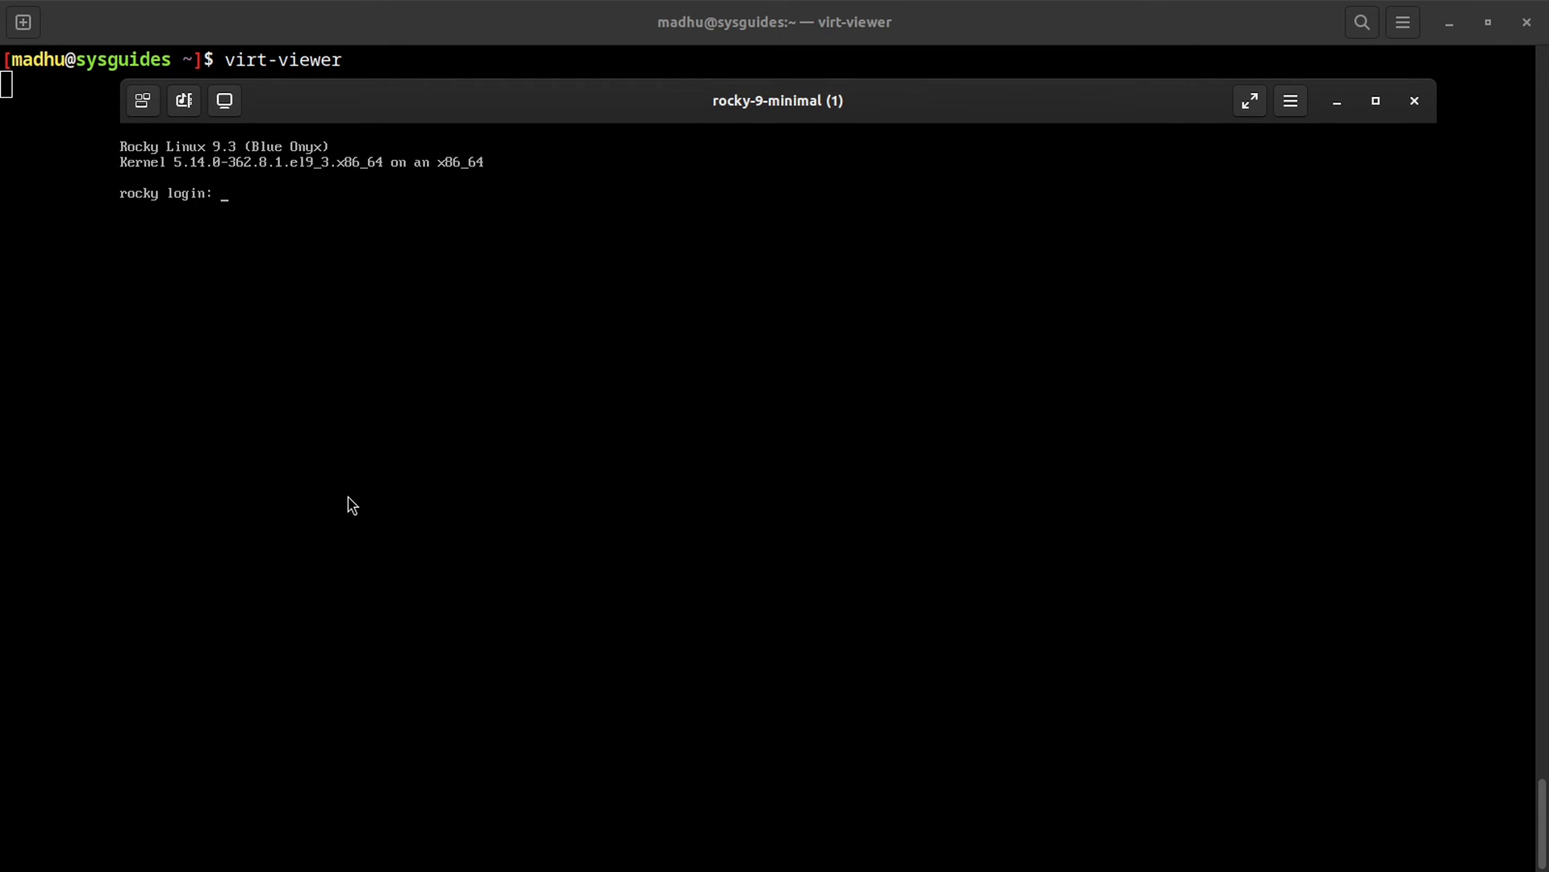
pyautogui.click(1415, 103)
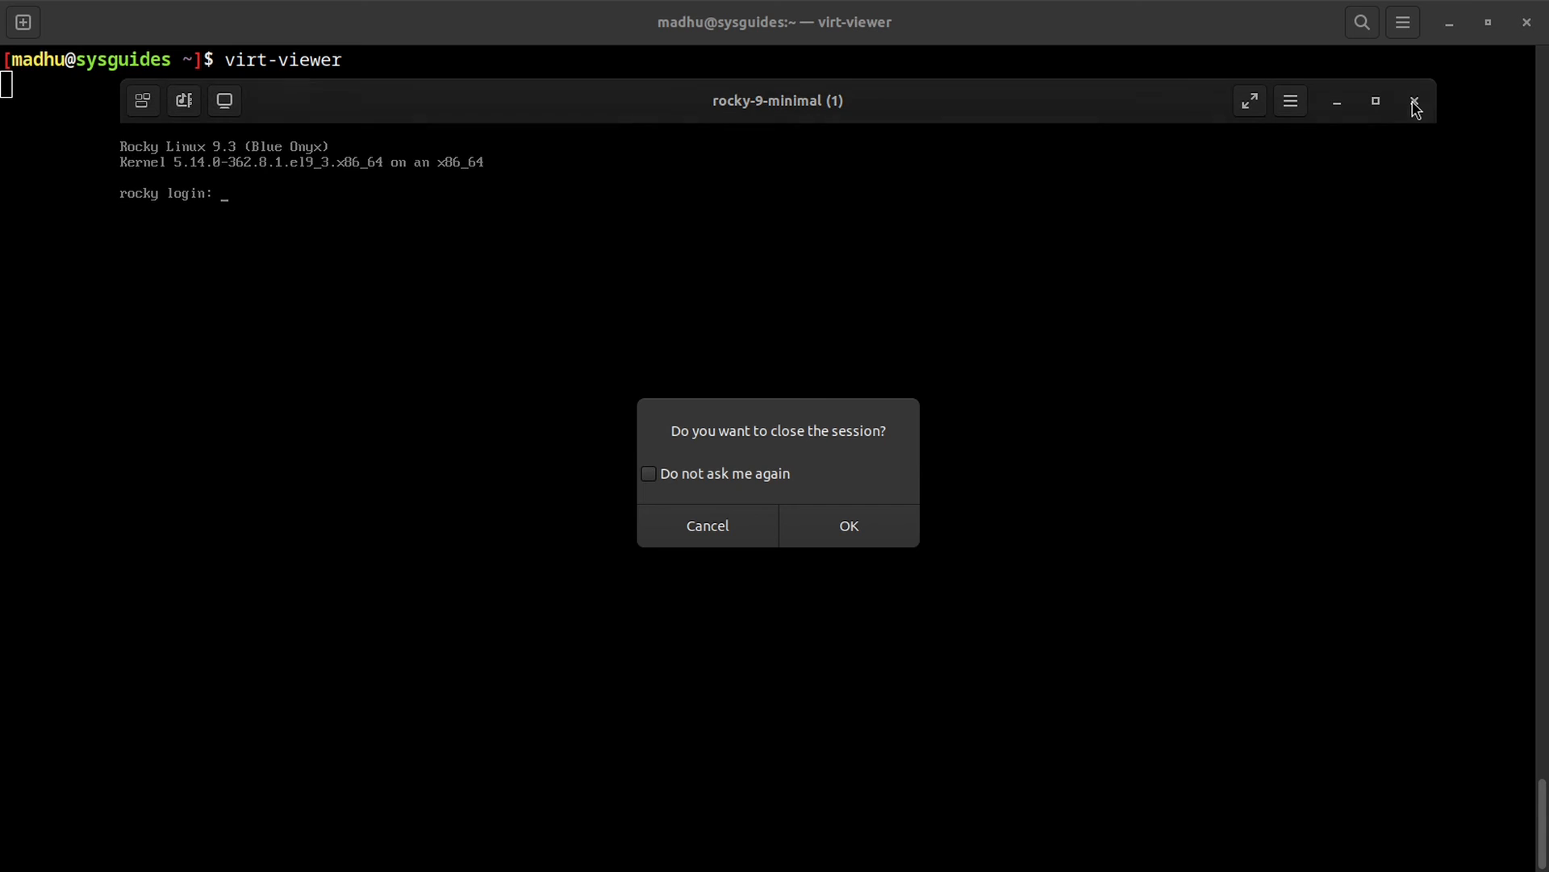
pyautogui.click(853, 535)
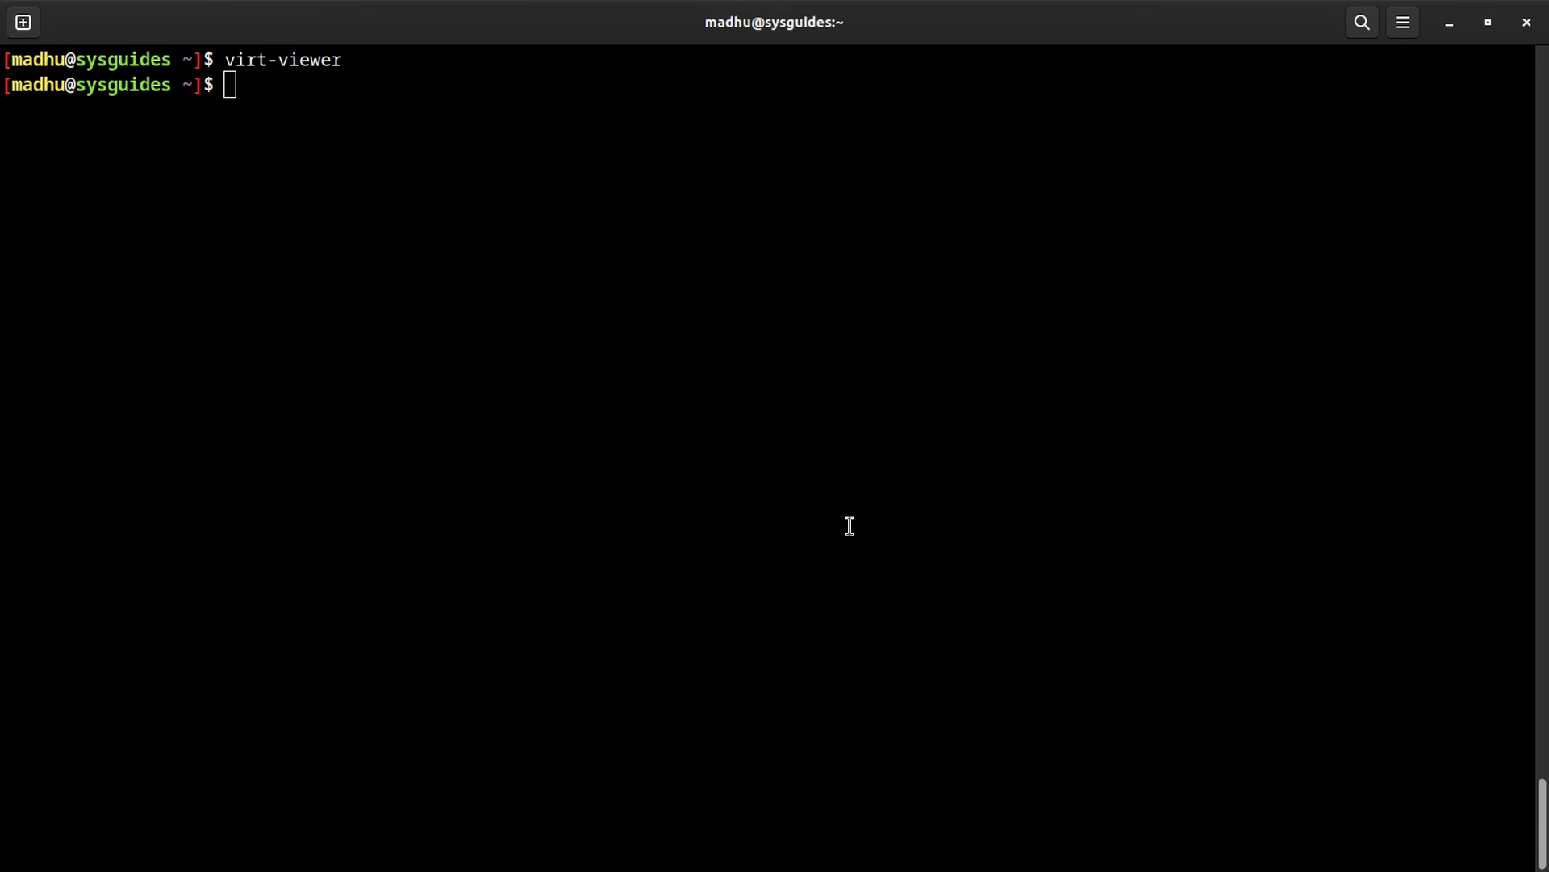
pyautogui.press('super')
# Step: Shut down the rocky-9-minimal VM from its context menu
pyautogui.click(421, 615)
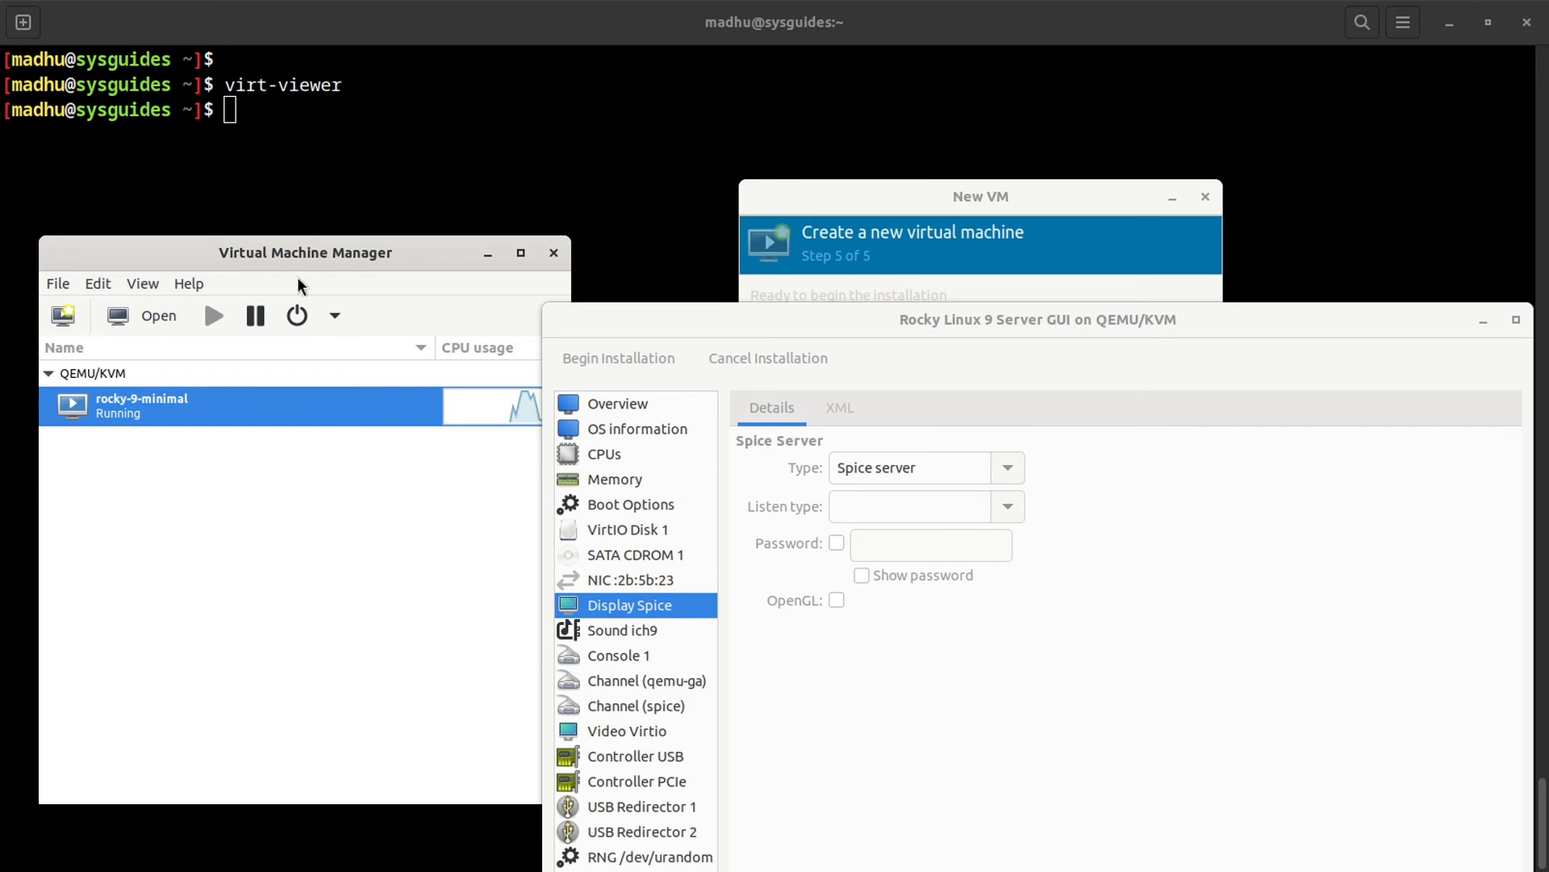
pyautogui.rightClick(161, 406)
pyautogui.moveTo(208, 473)
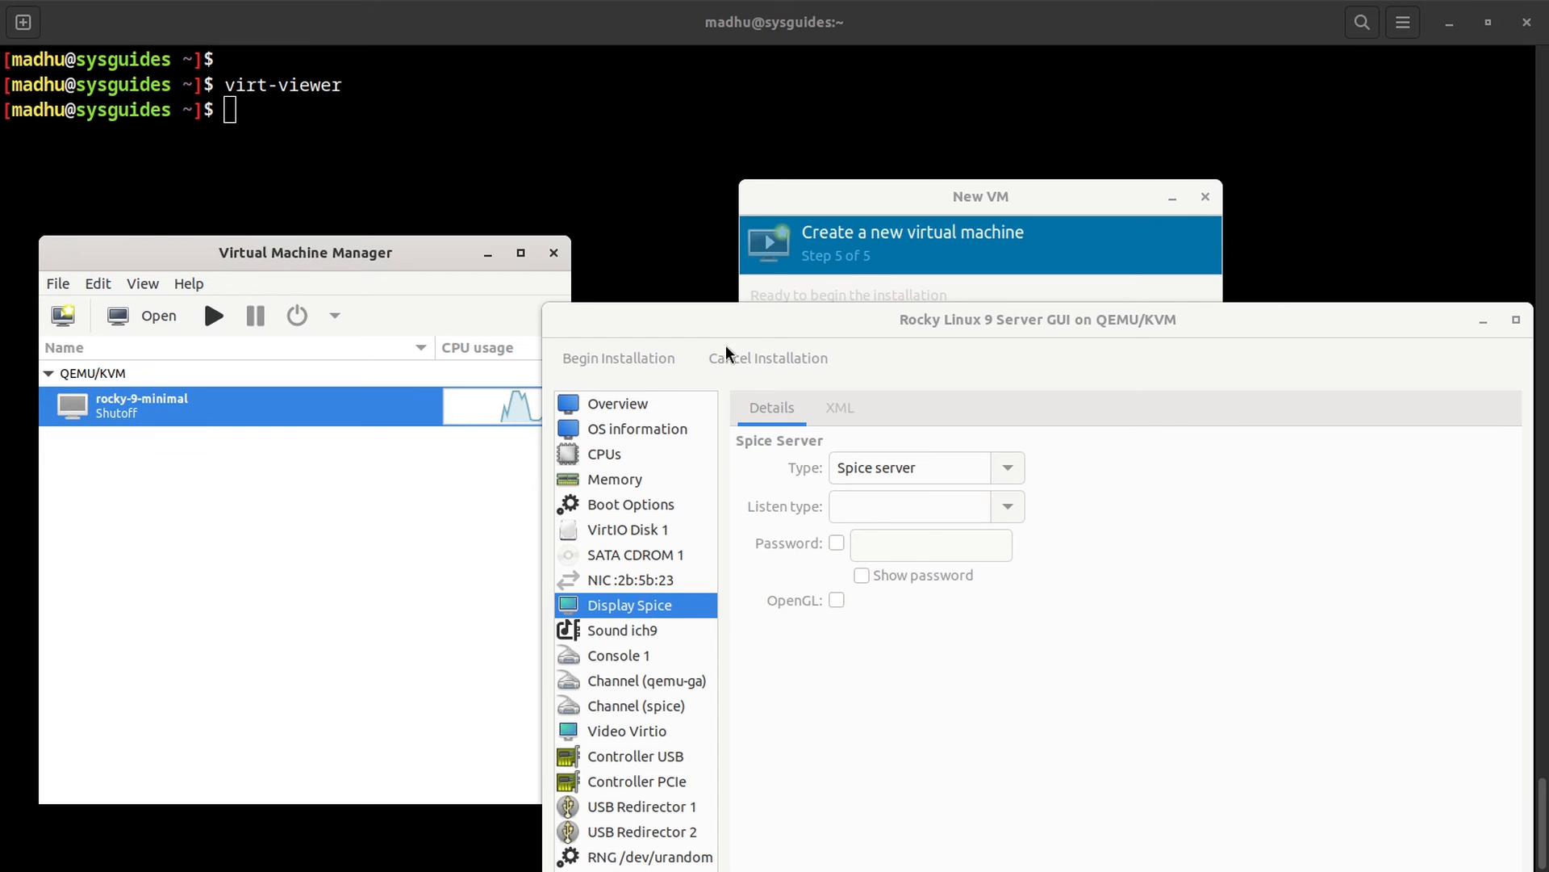
# Step: Show the new VM's sound device and keep HDA (ICH9) as the model
pyautogui.moveTo(734, 321); pyautogui.dragTo(808, 45)
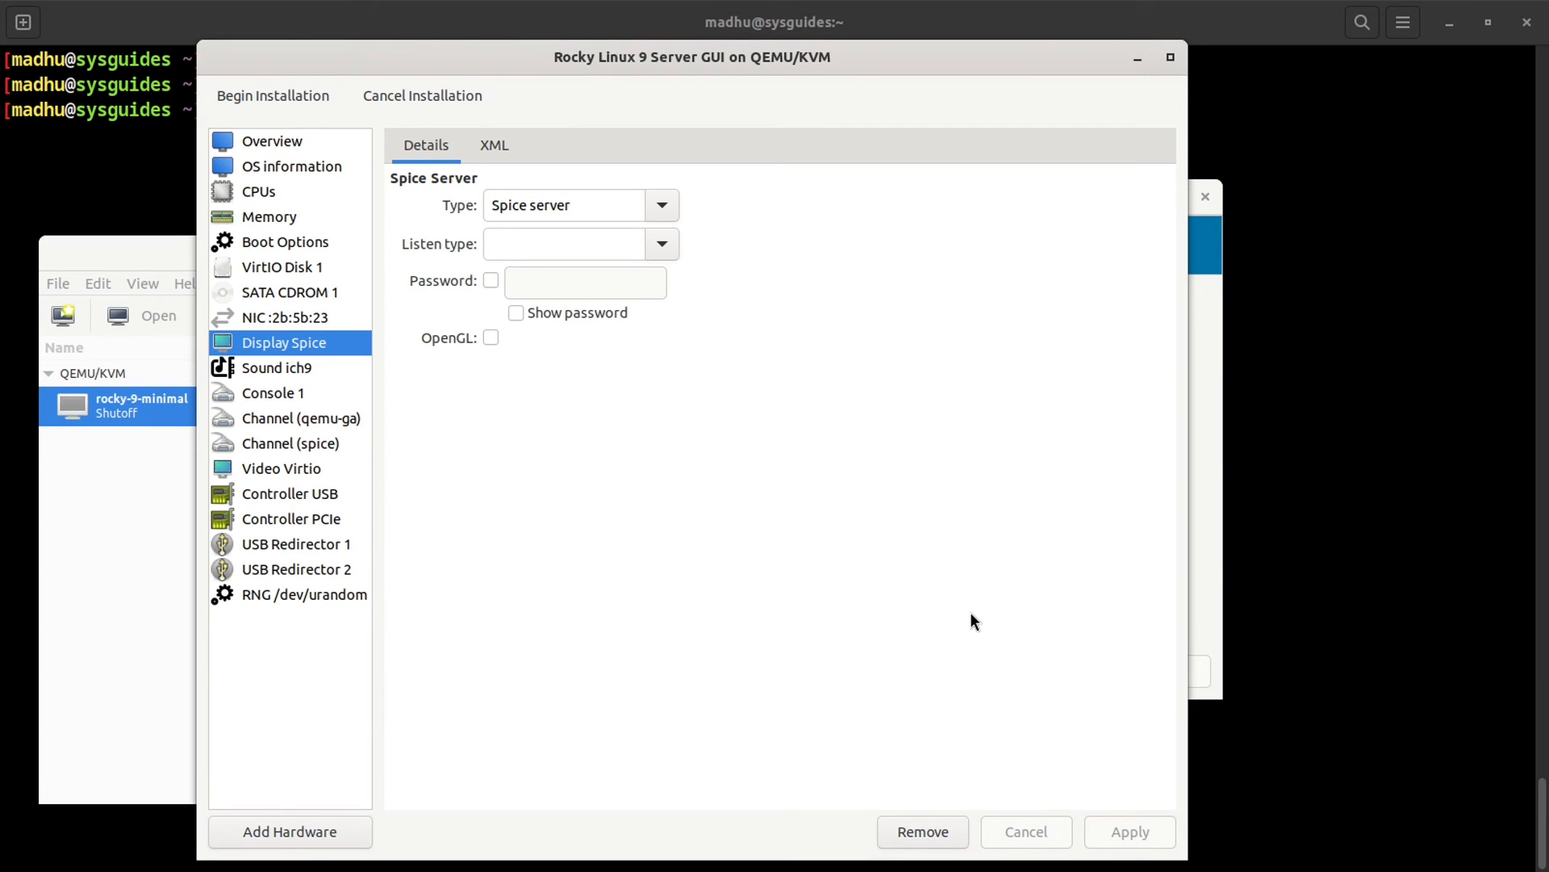
pyautogui.click(303, 371)
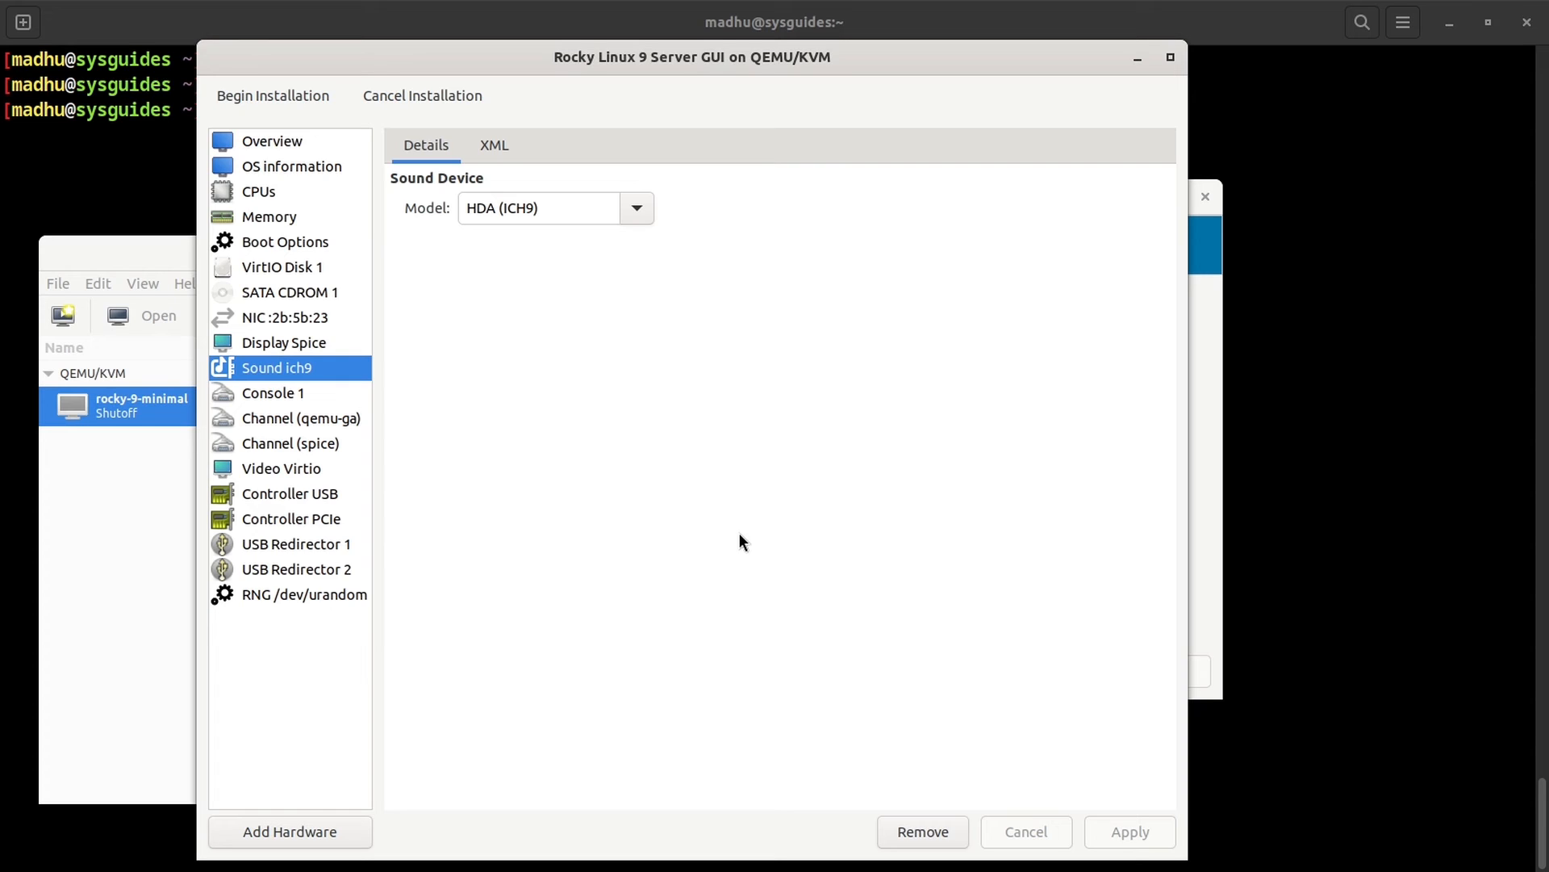
pyautogui.click(638, 210)
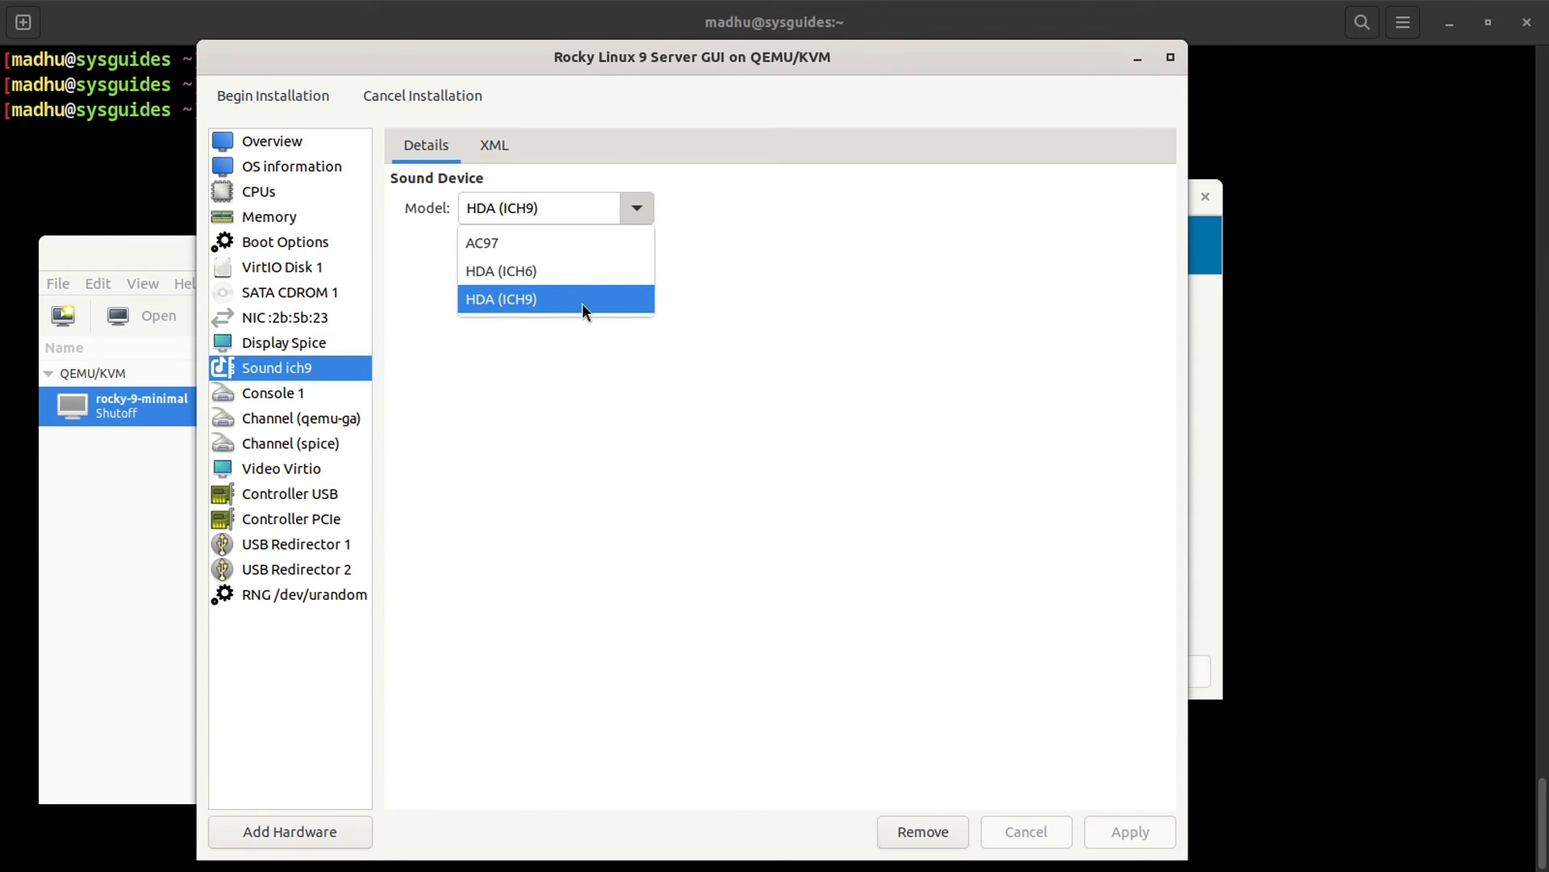
pyautogui.click(578, 457)
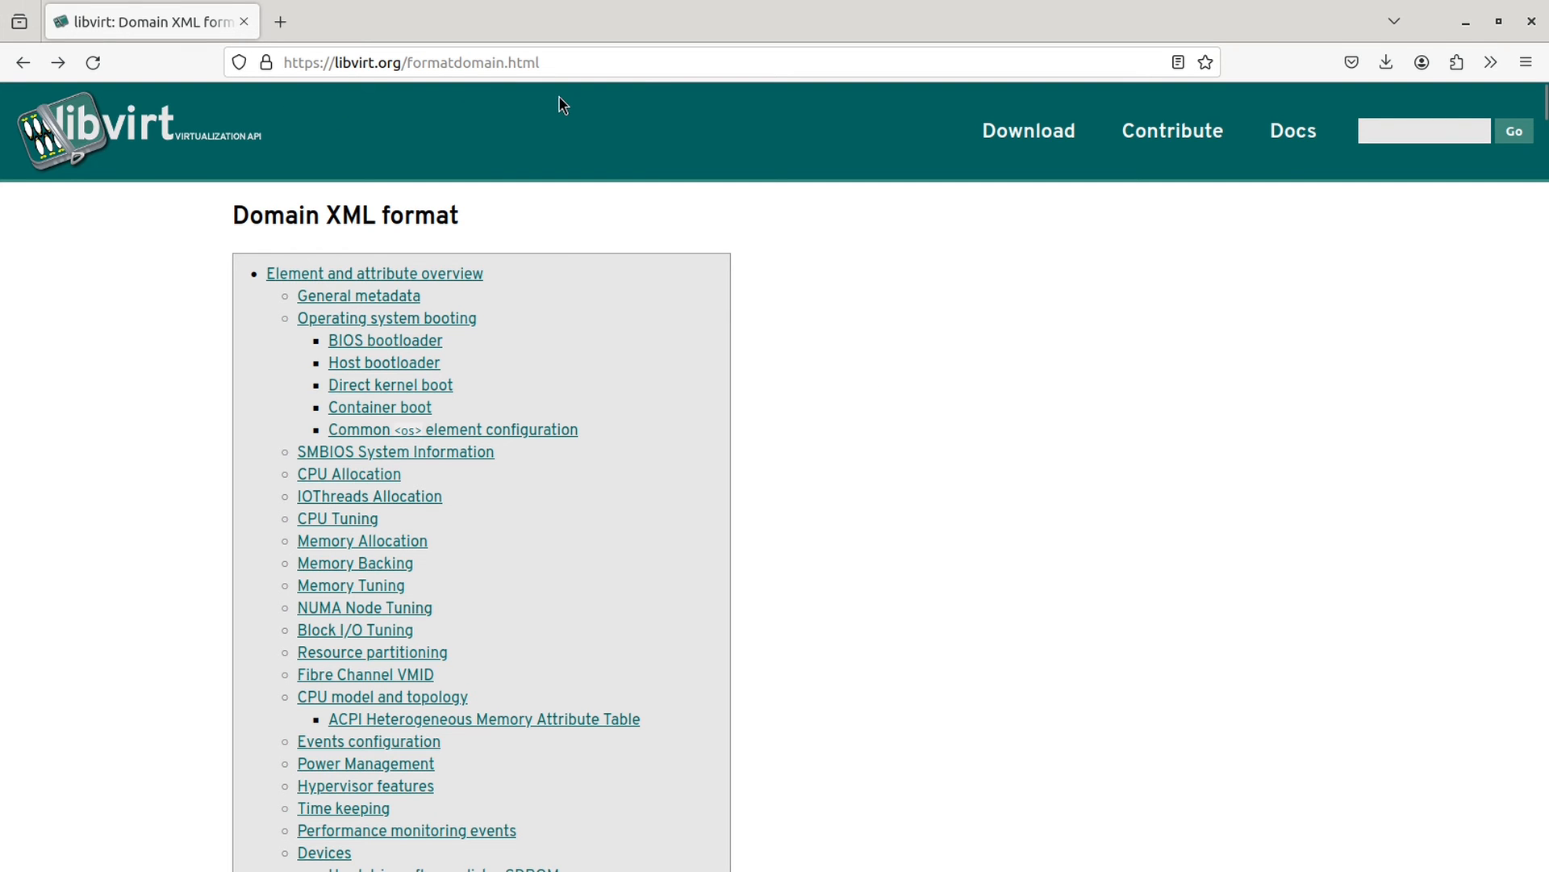
# Step: Jump to libvirt's Sound devices docs and highlight the list of valid codec values
pyautogui.scroll(-12, 912, 388)
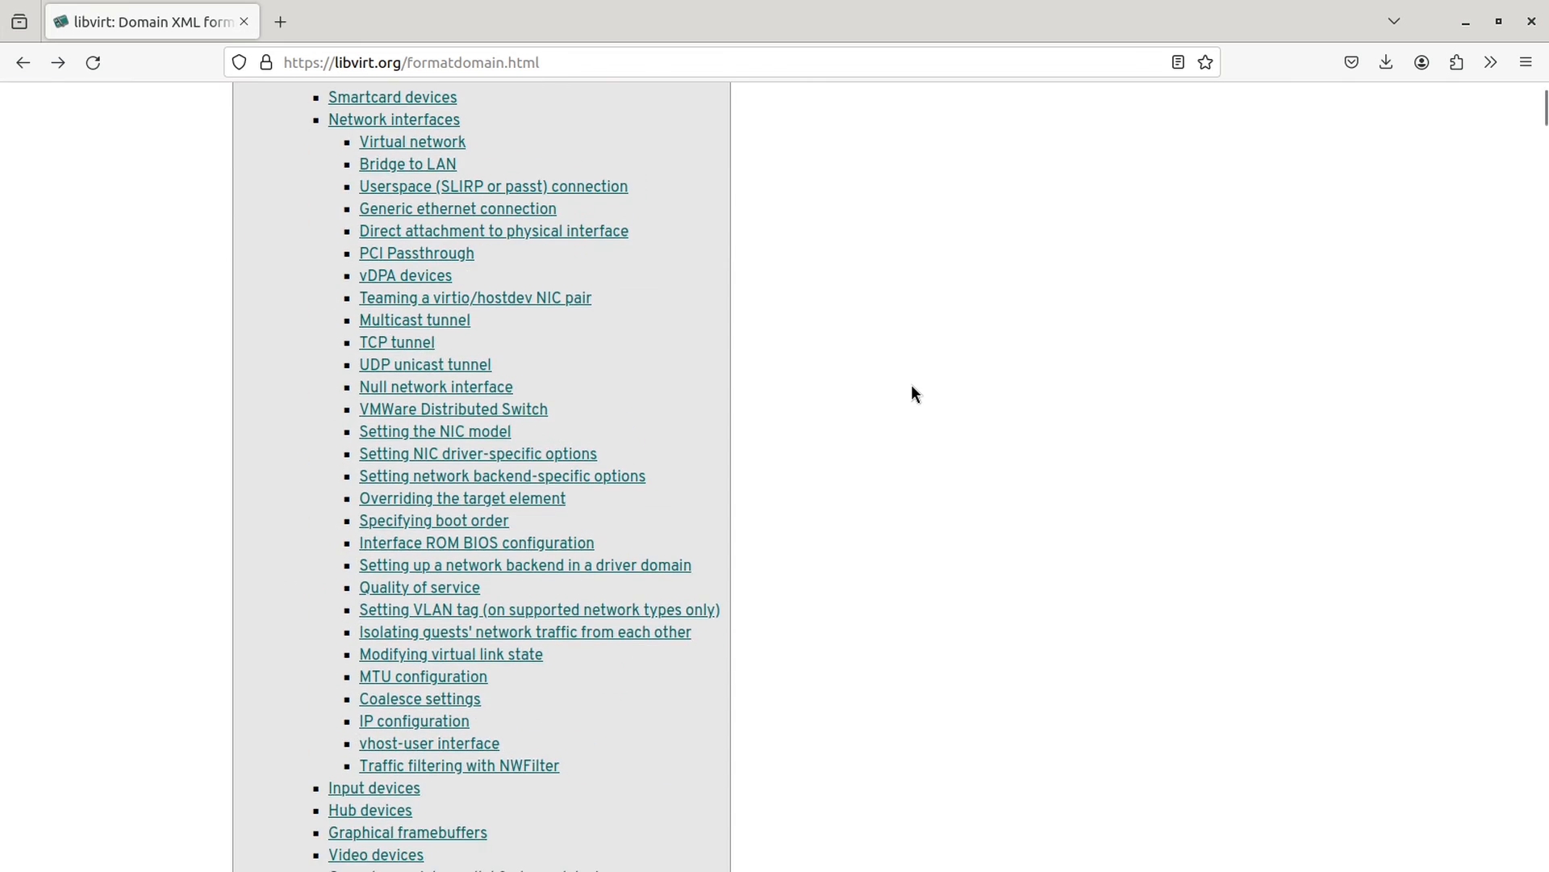
pyautogui.scroll(-10, 912, 393)
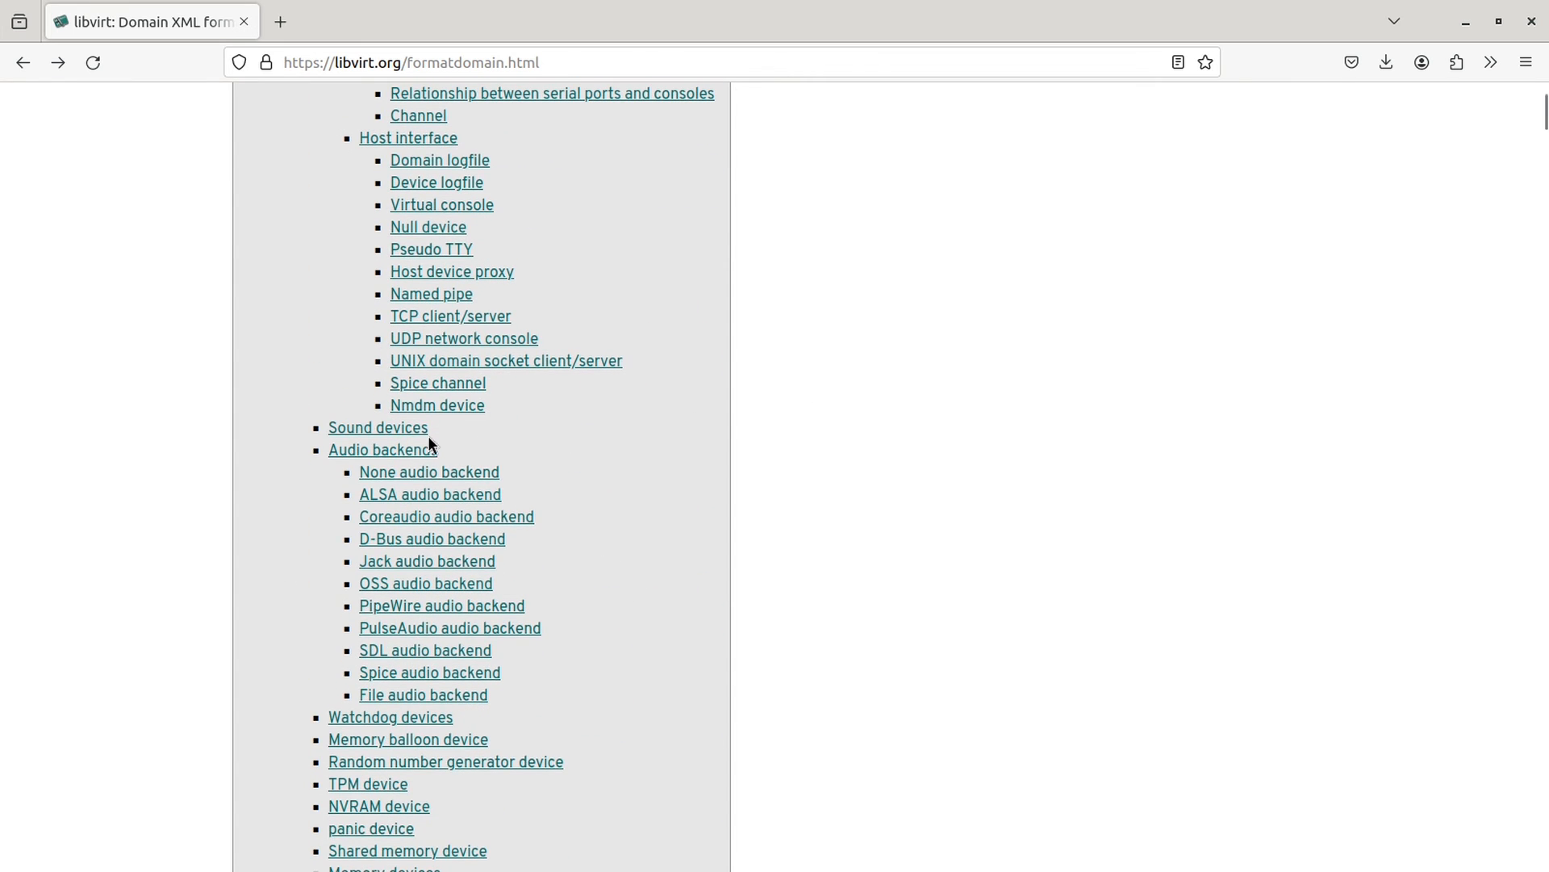
pyautogui.click(408, 430)
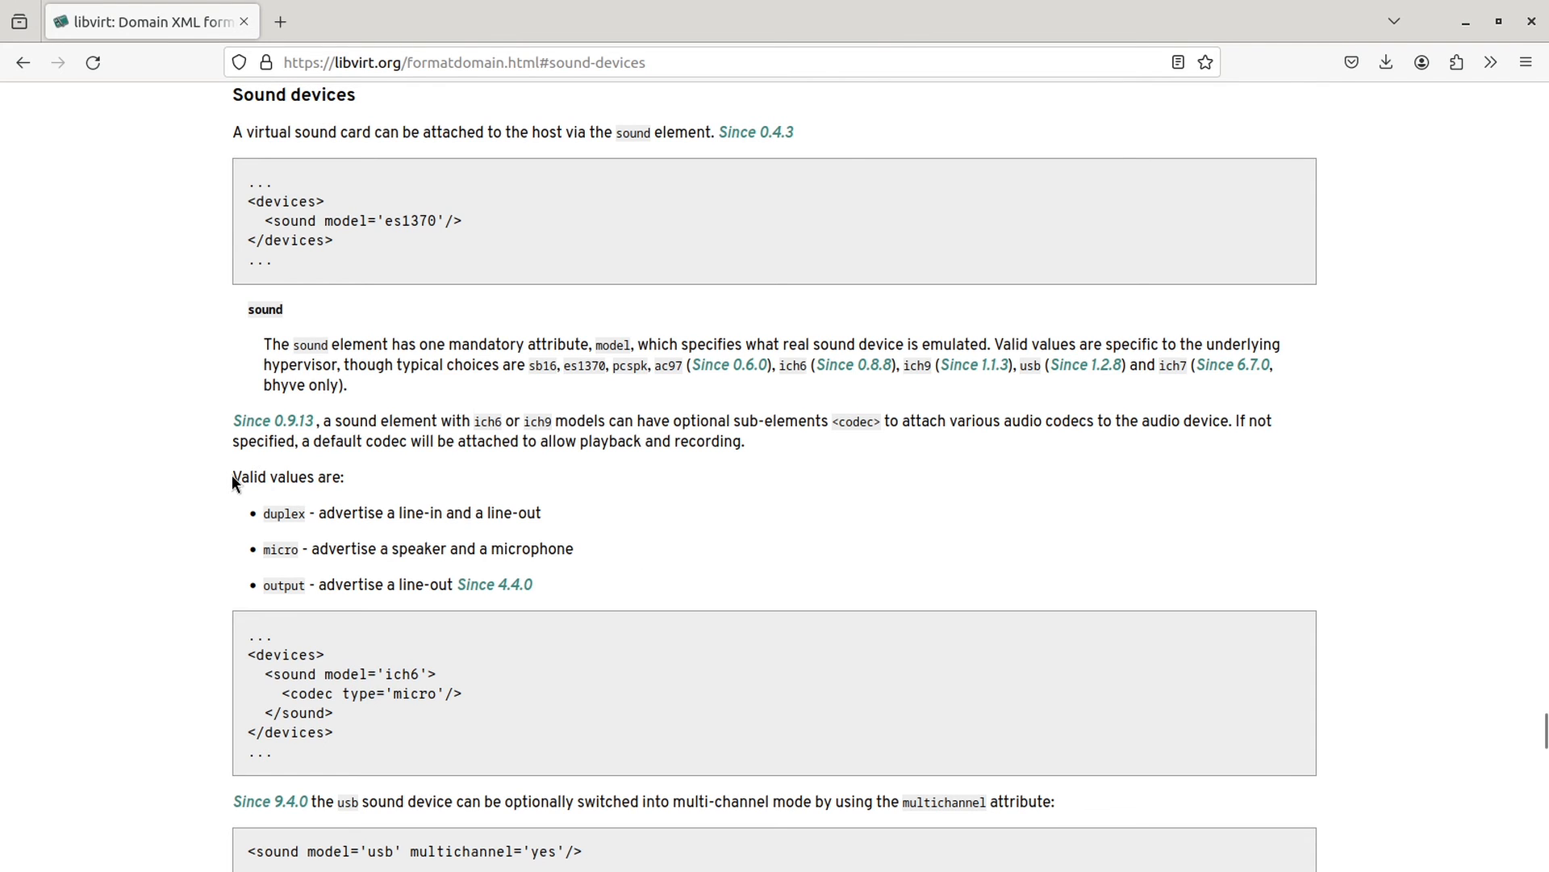
pyautogui.moveTo(231, 474); pyautogui.dragTo(560, 582)
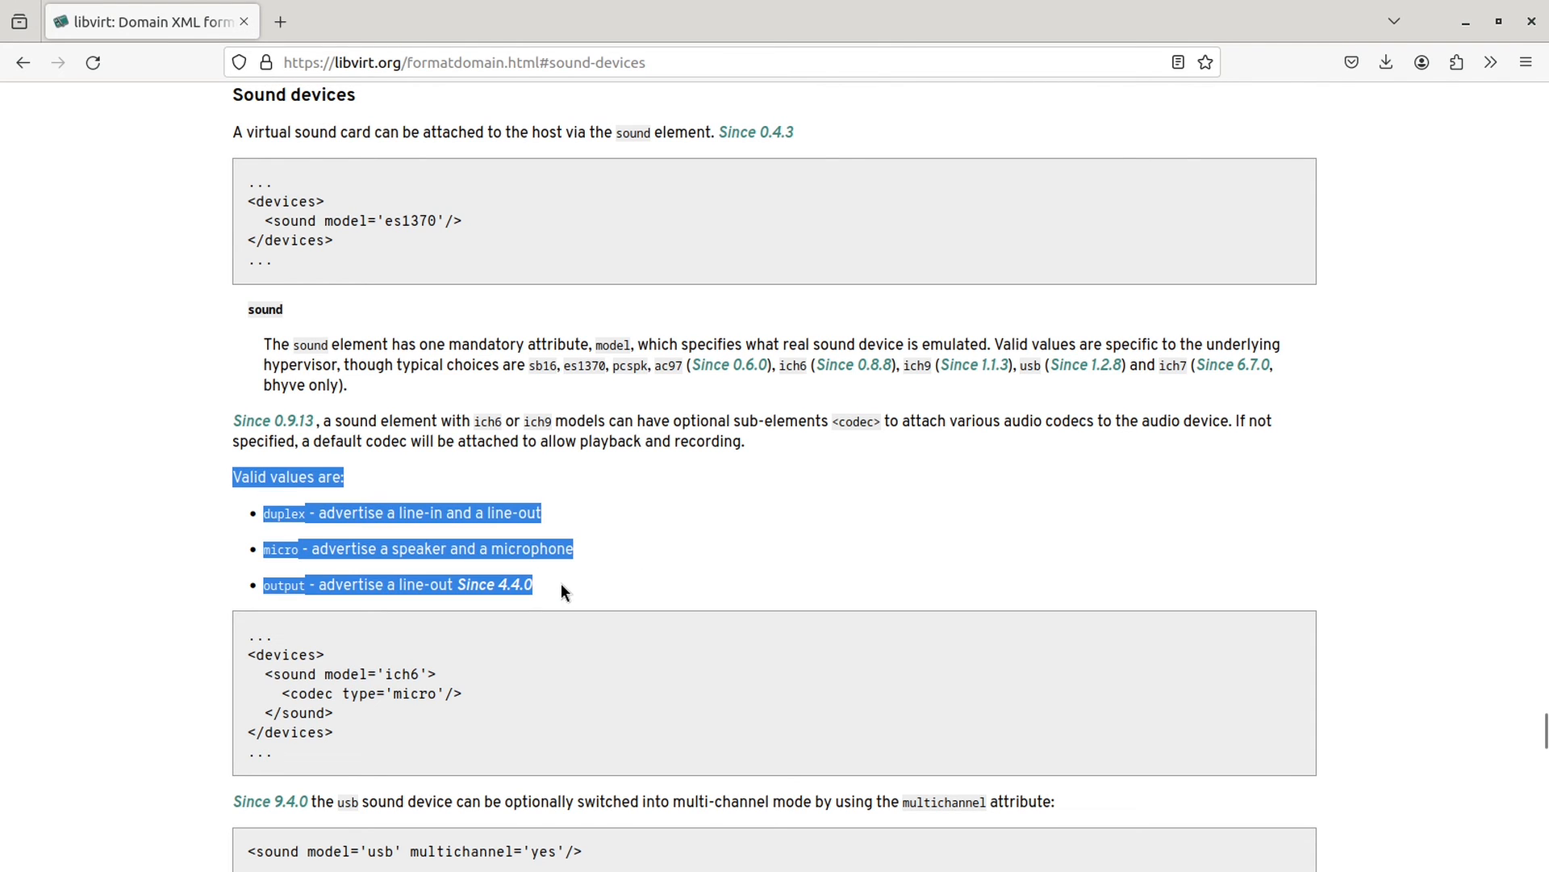
pyautogui.click(844, 530)
# Step: Highlight the ich6 codec and USB multichannel sound examples, then select the console device
pyautogui.scroll(-5, 844, 530)
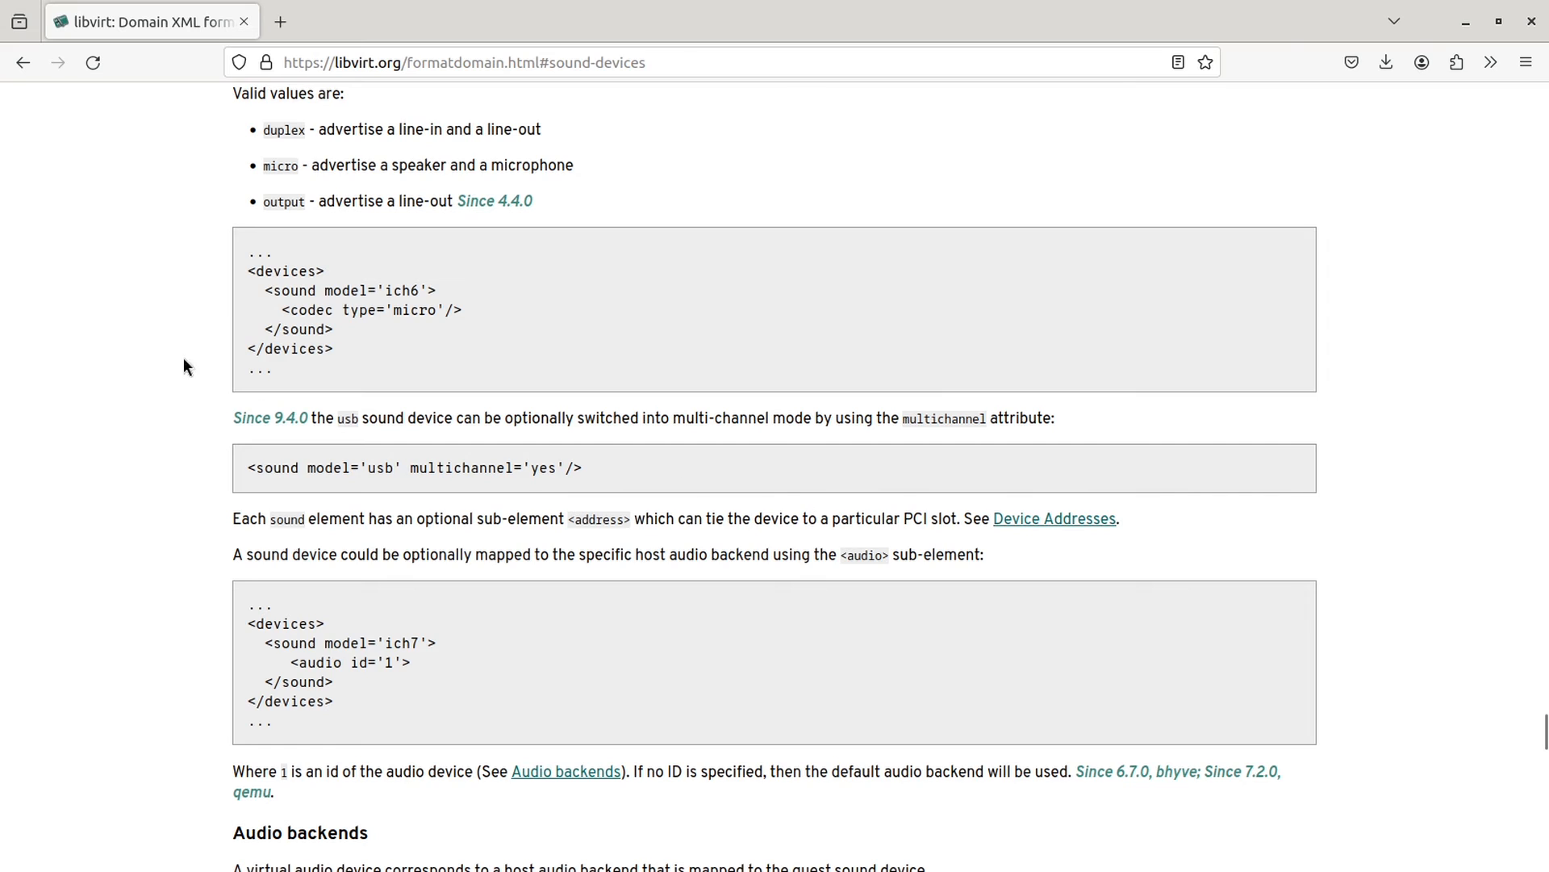
pyautogui.moveTo(248, 268); pyautogui.dragTo(350, 358)
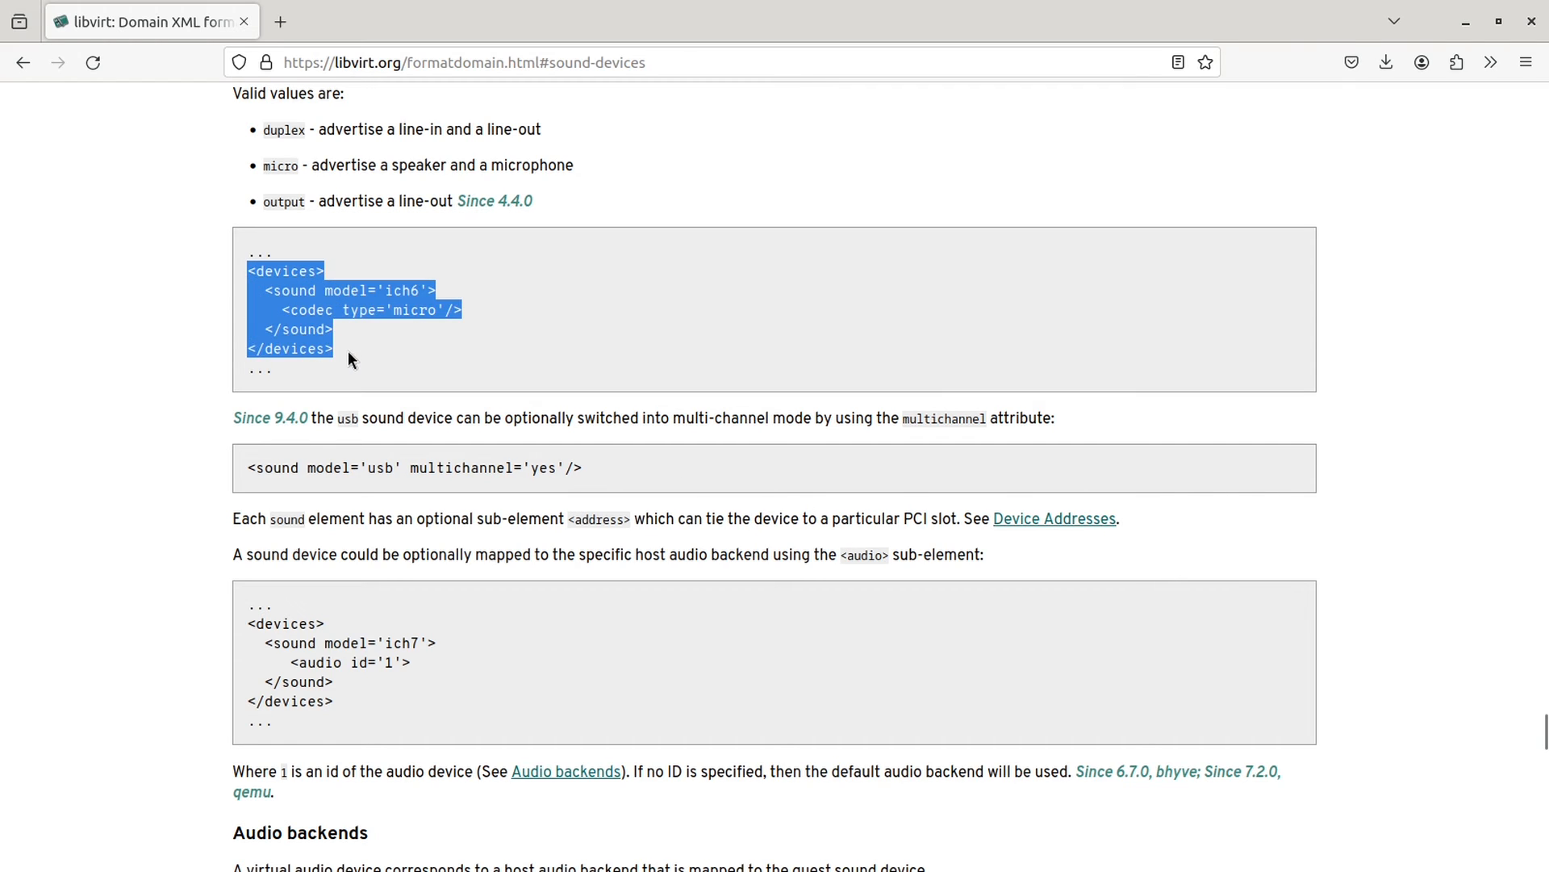
pyautogui.click(607, 355)
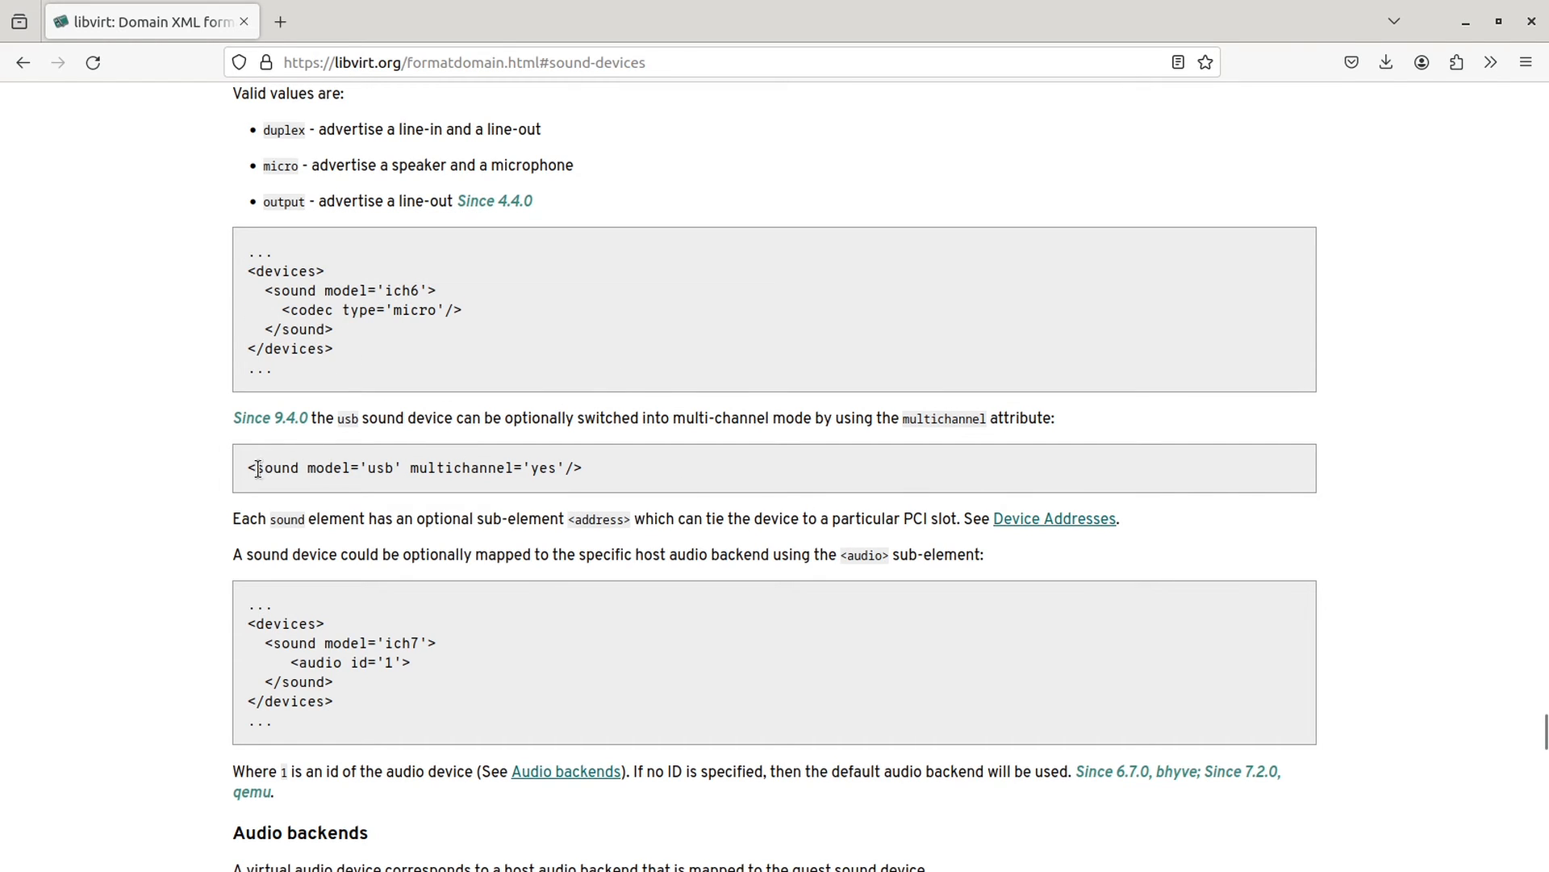
pyautogui.moveTo(247, 463); pyautogui.dragTo(594, 476)
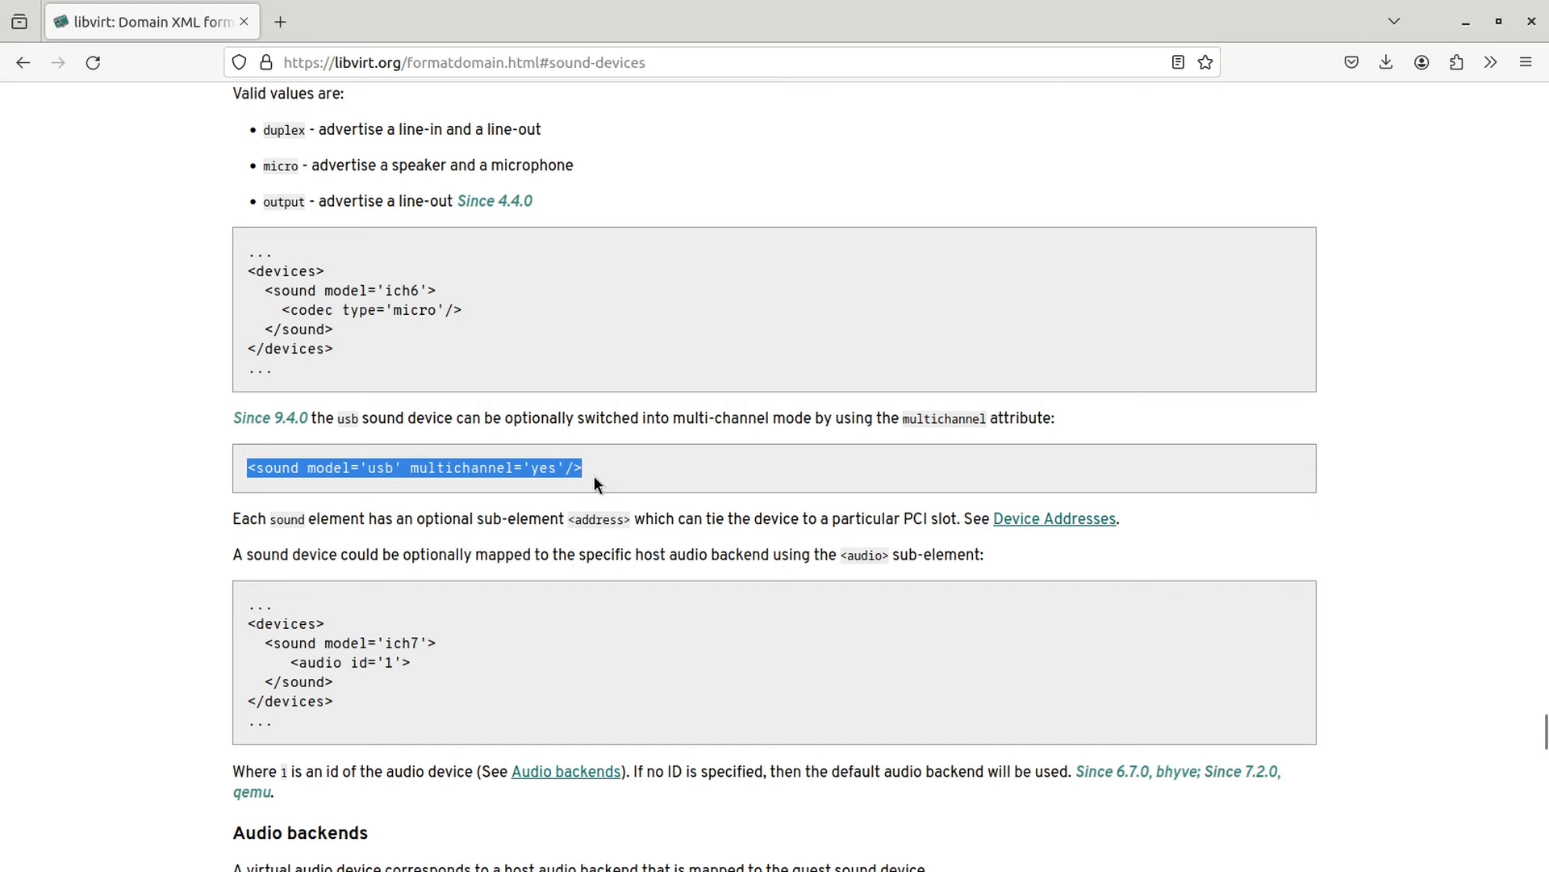
pyautogui.click(704, 476)
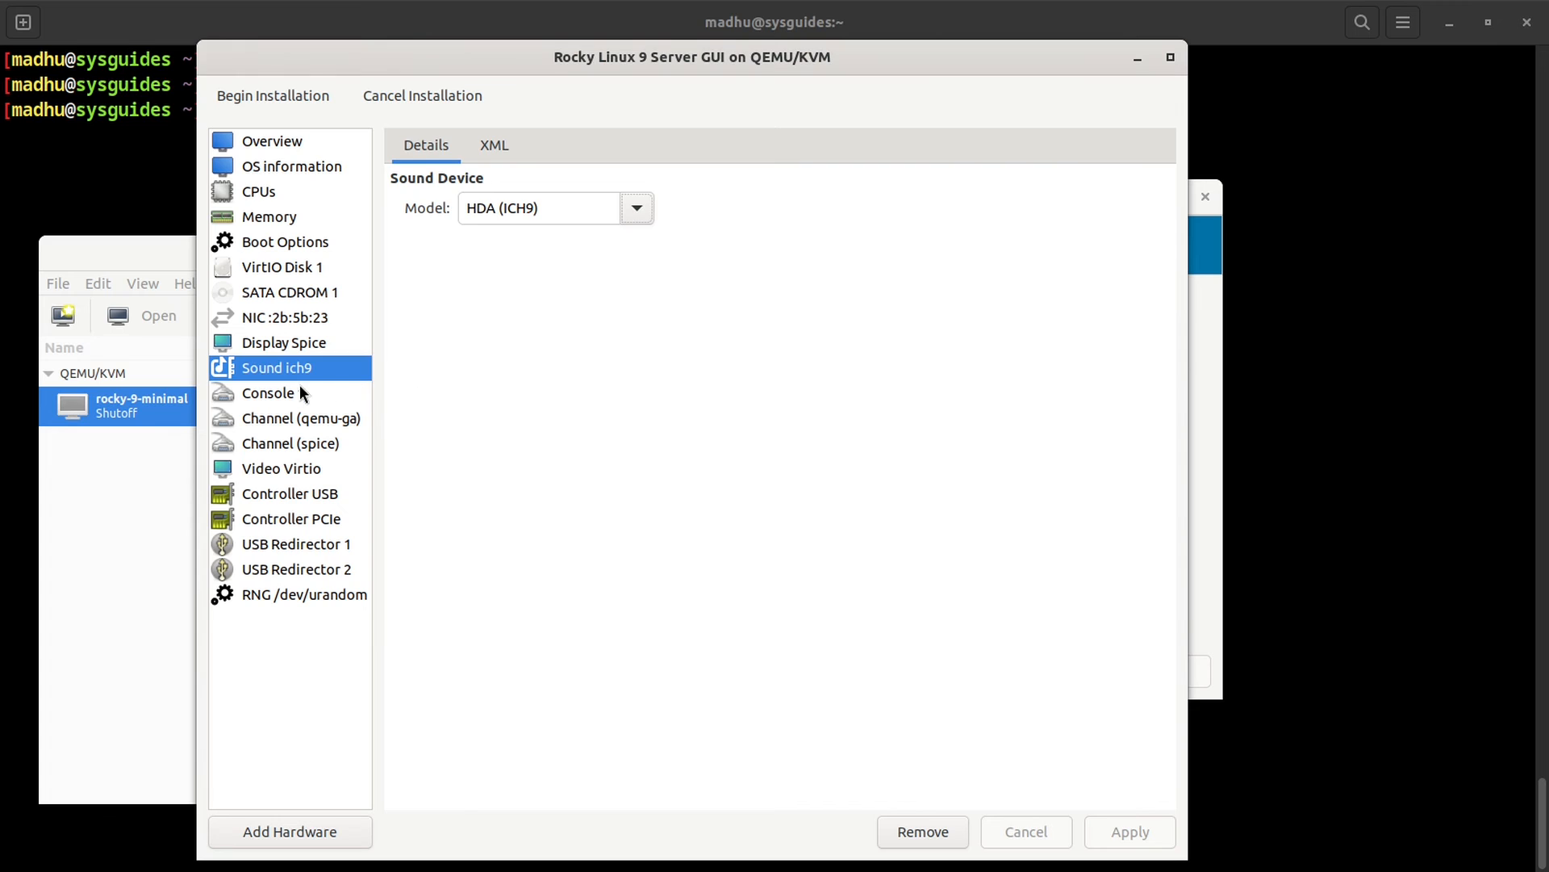
pyautogui.click(345, 398)
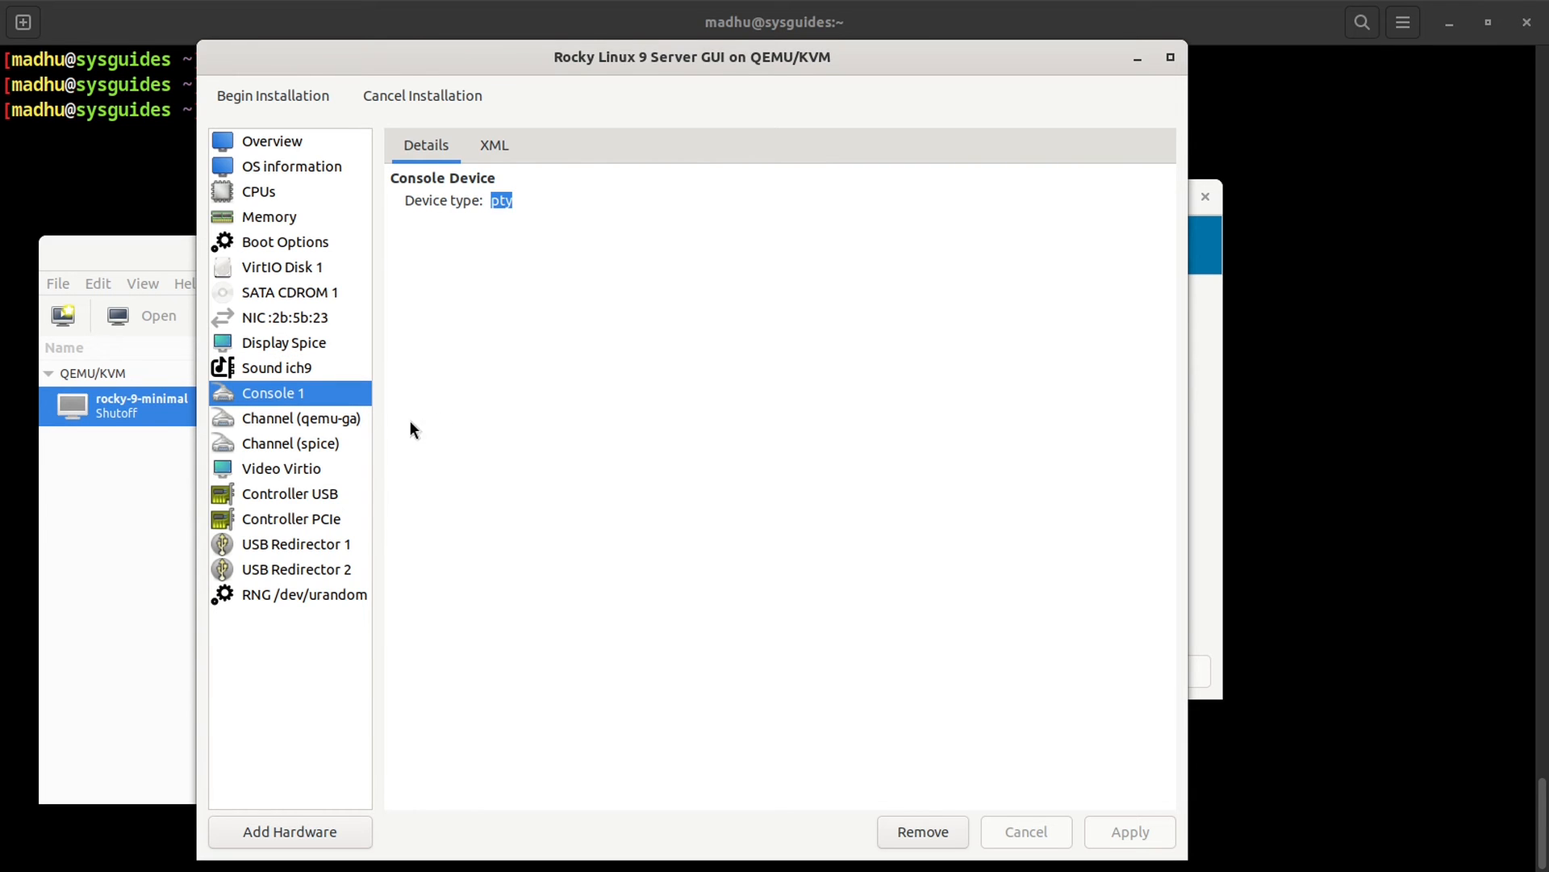
# Step: Select Channel (qemu-ga) and highlight its target name org.qemu.guest_agent.0
pyautogui.click(321, 419)
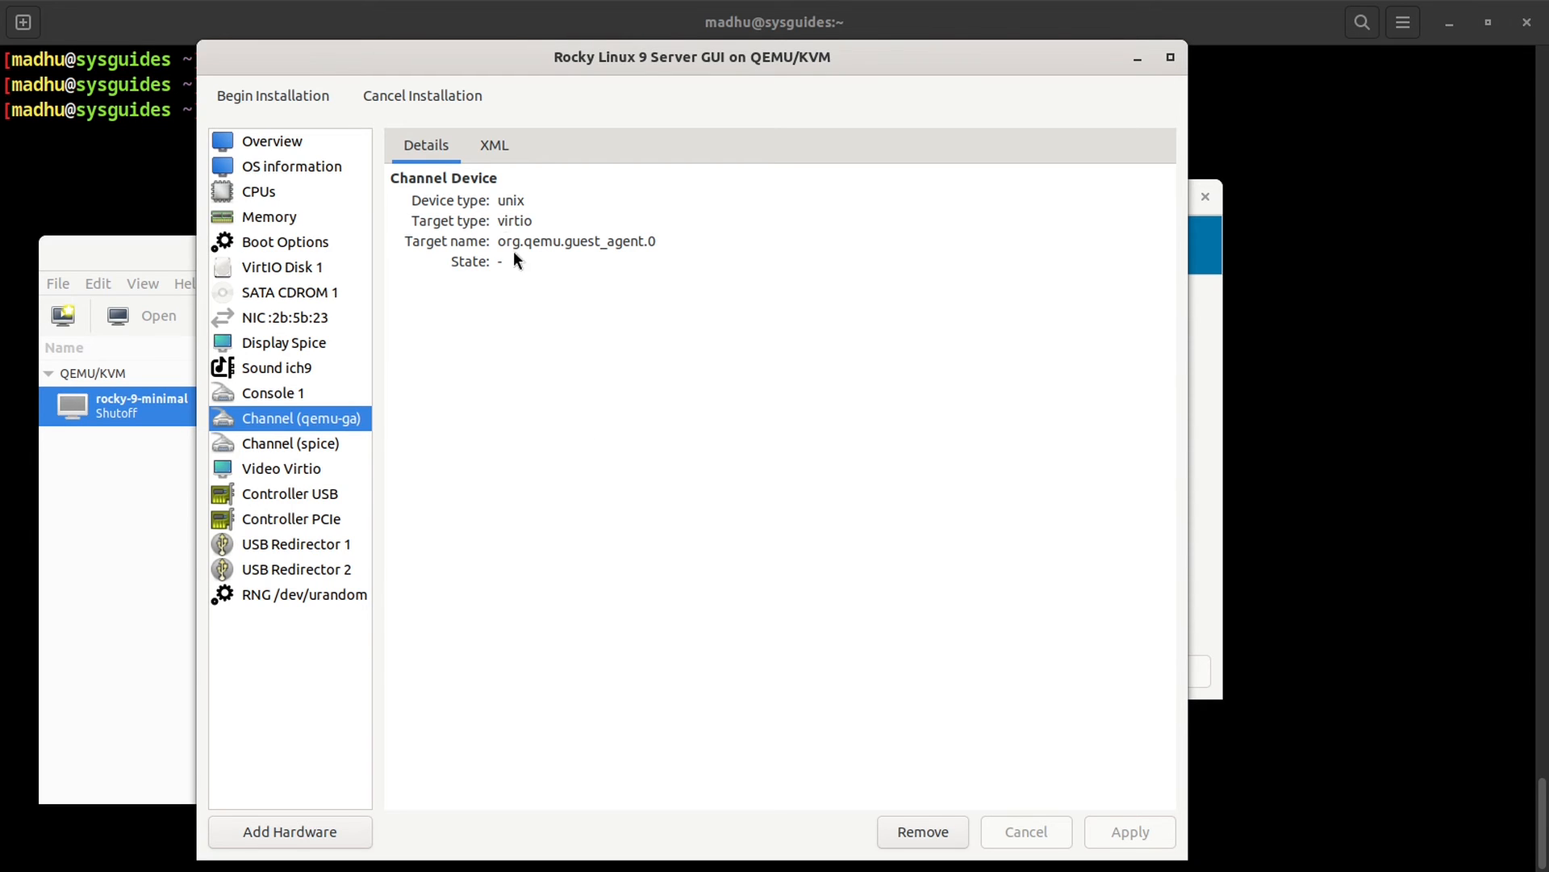
pyautogui.moveTo(497, 235); pyautogui.dragTo(659, 241)
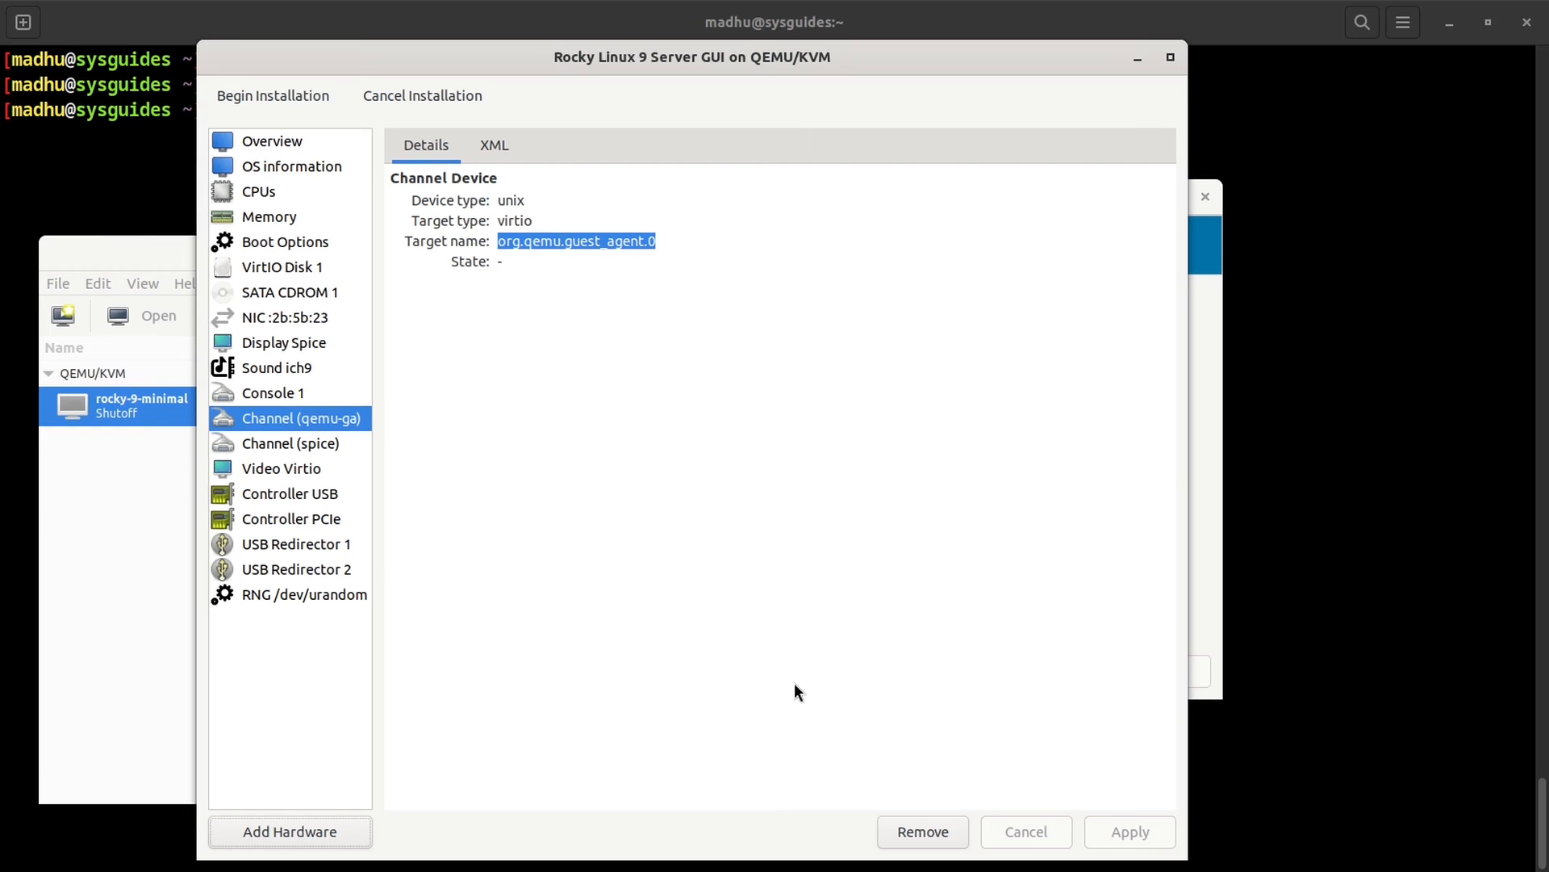
# Step: Try adding a UNIX-socket channel named org.qemu.guest_agent.0, cancel, and select Channel (spice)
pyautogui.click(278, 835)
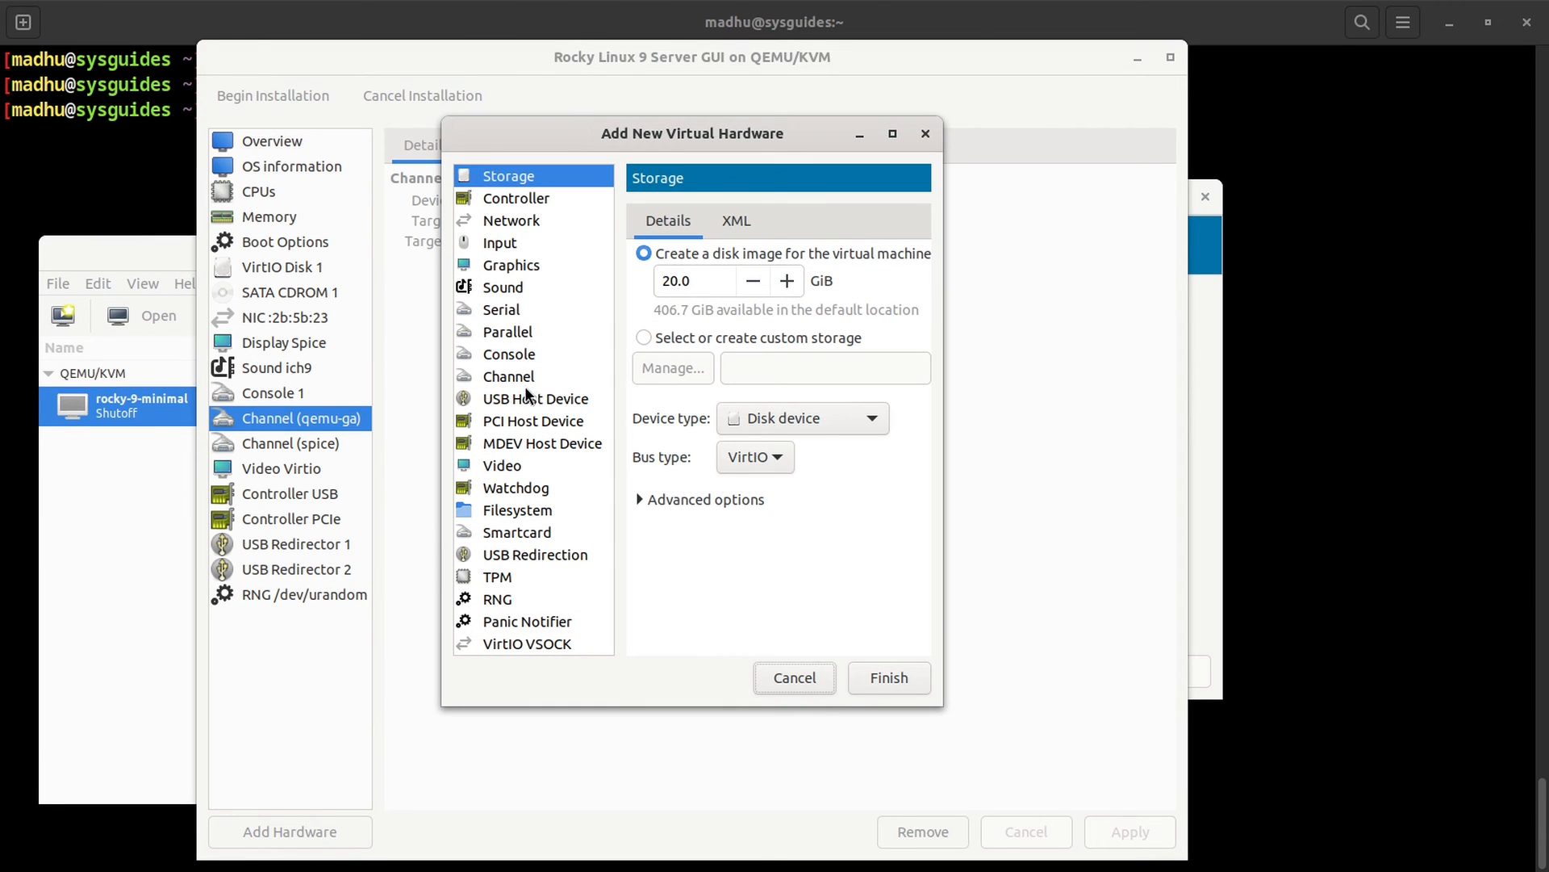
pyautogui.click(524, 375)
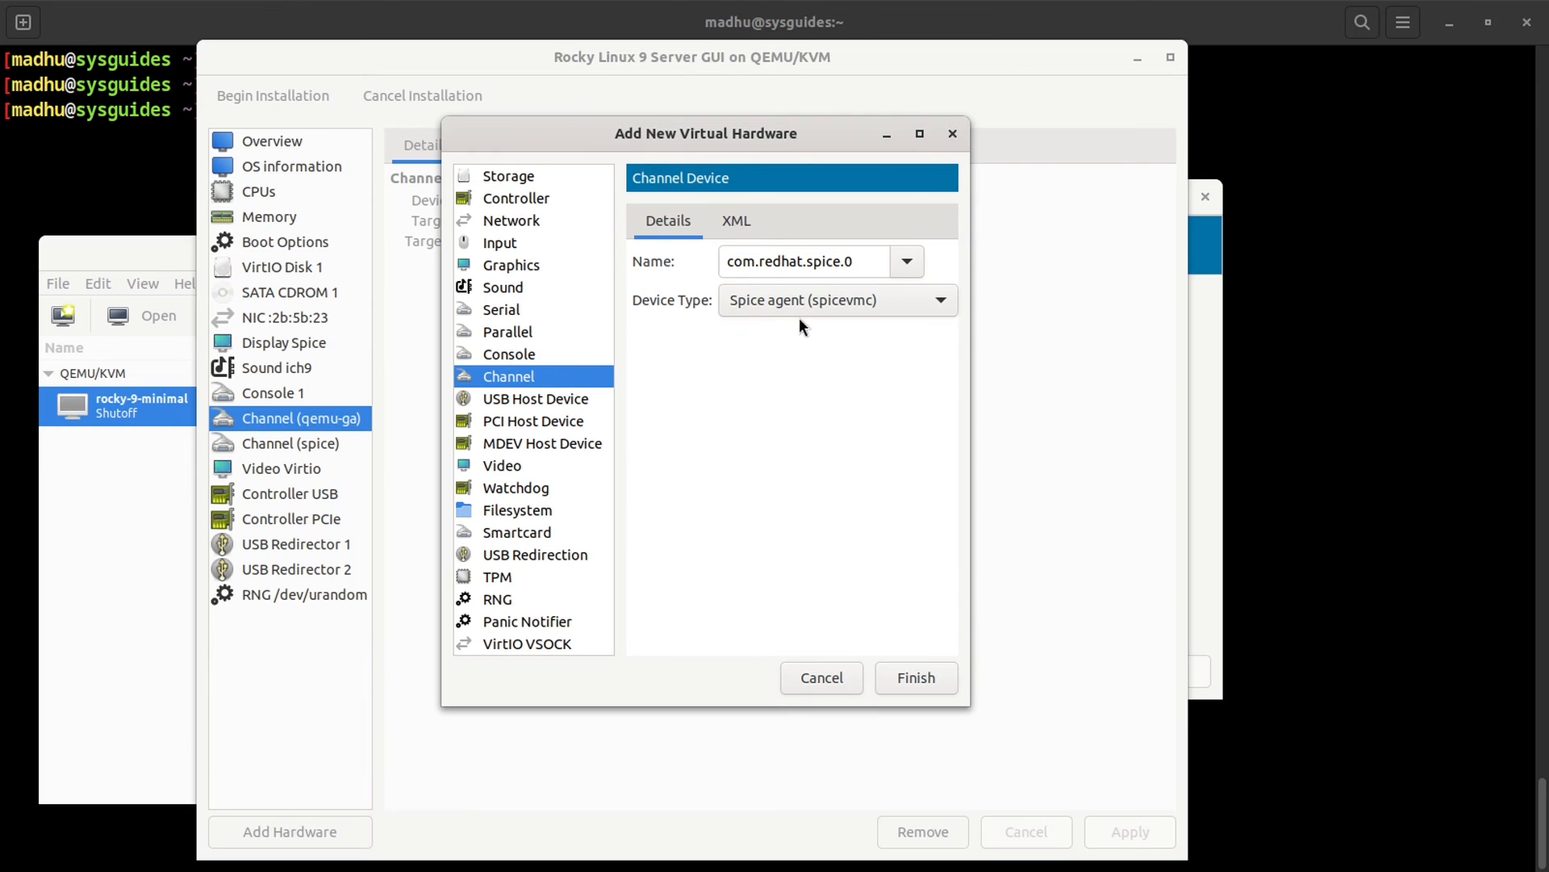
pyautogui.click(901, 304)
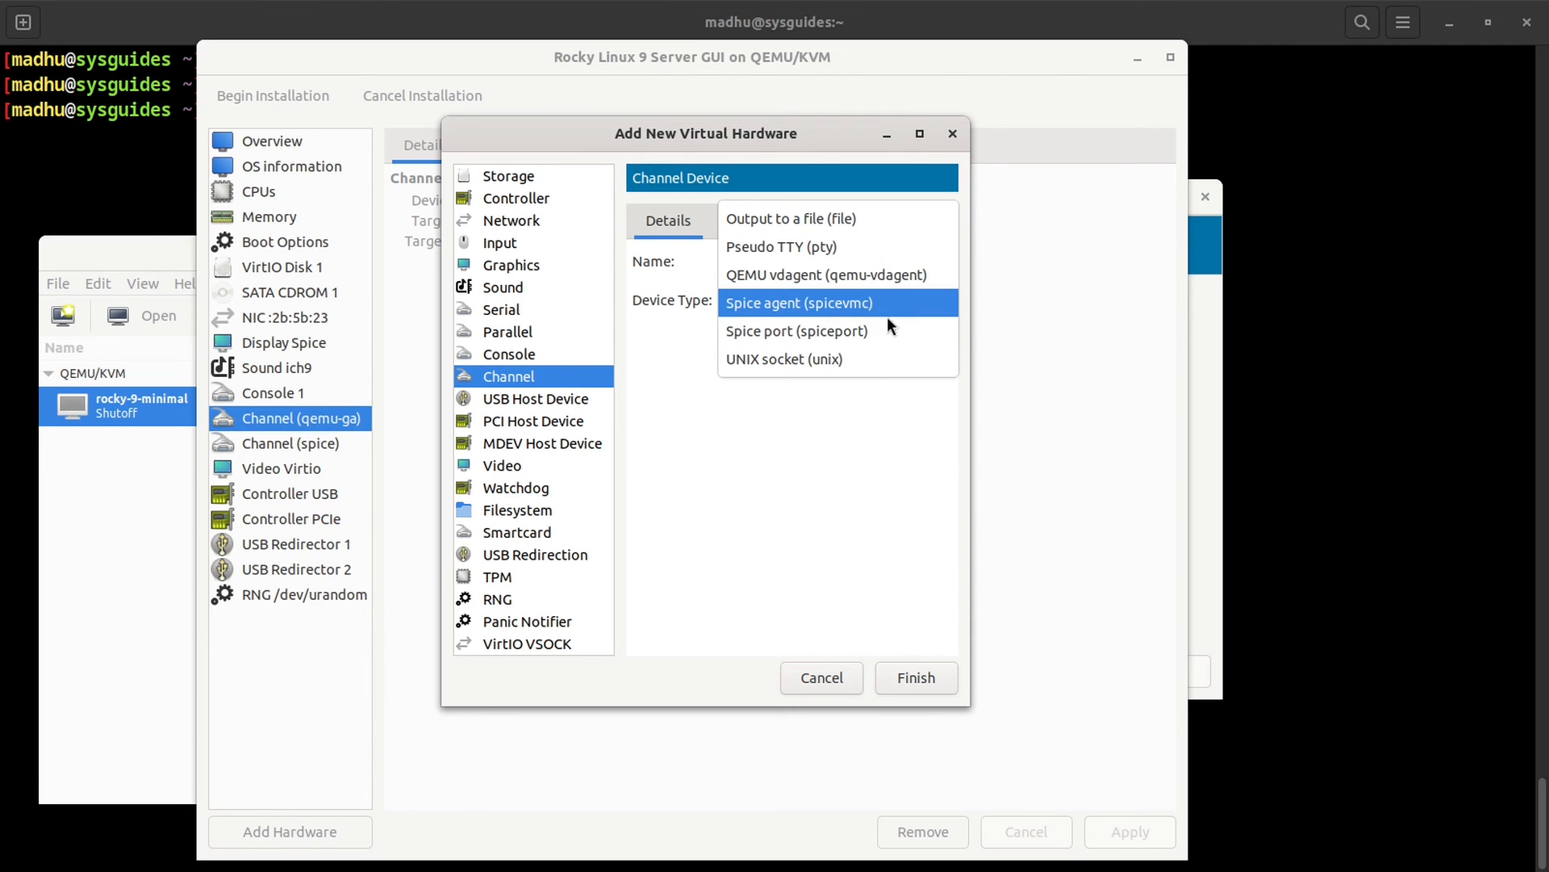
pyautogui.click(870, 357)
pyautogui.click(905, 262)
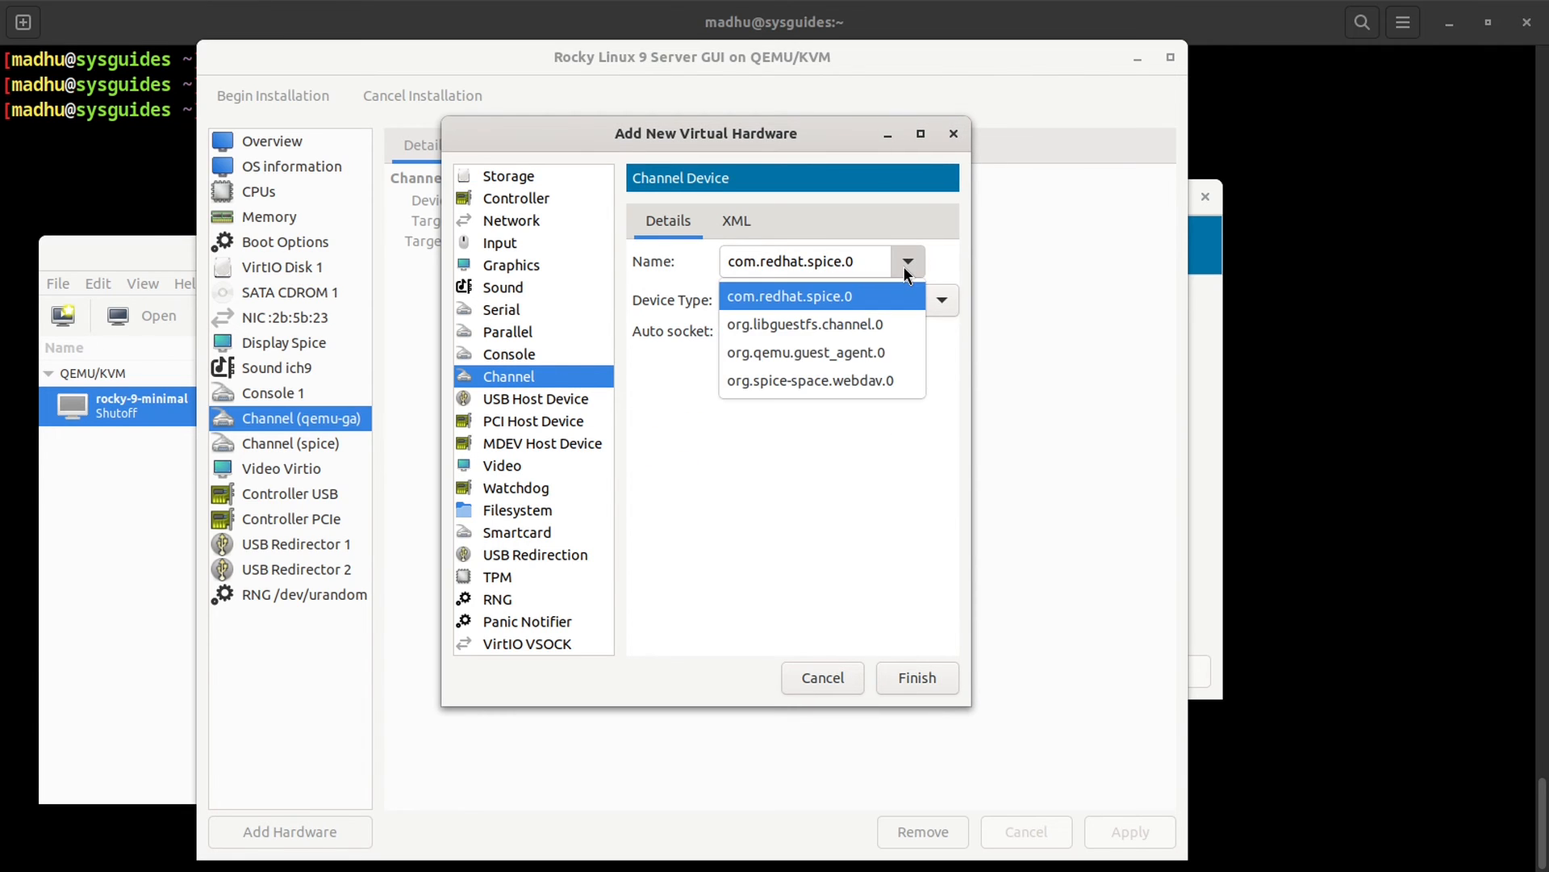
pyautogui.click(879, 355)
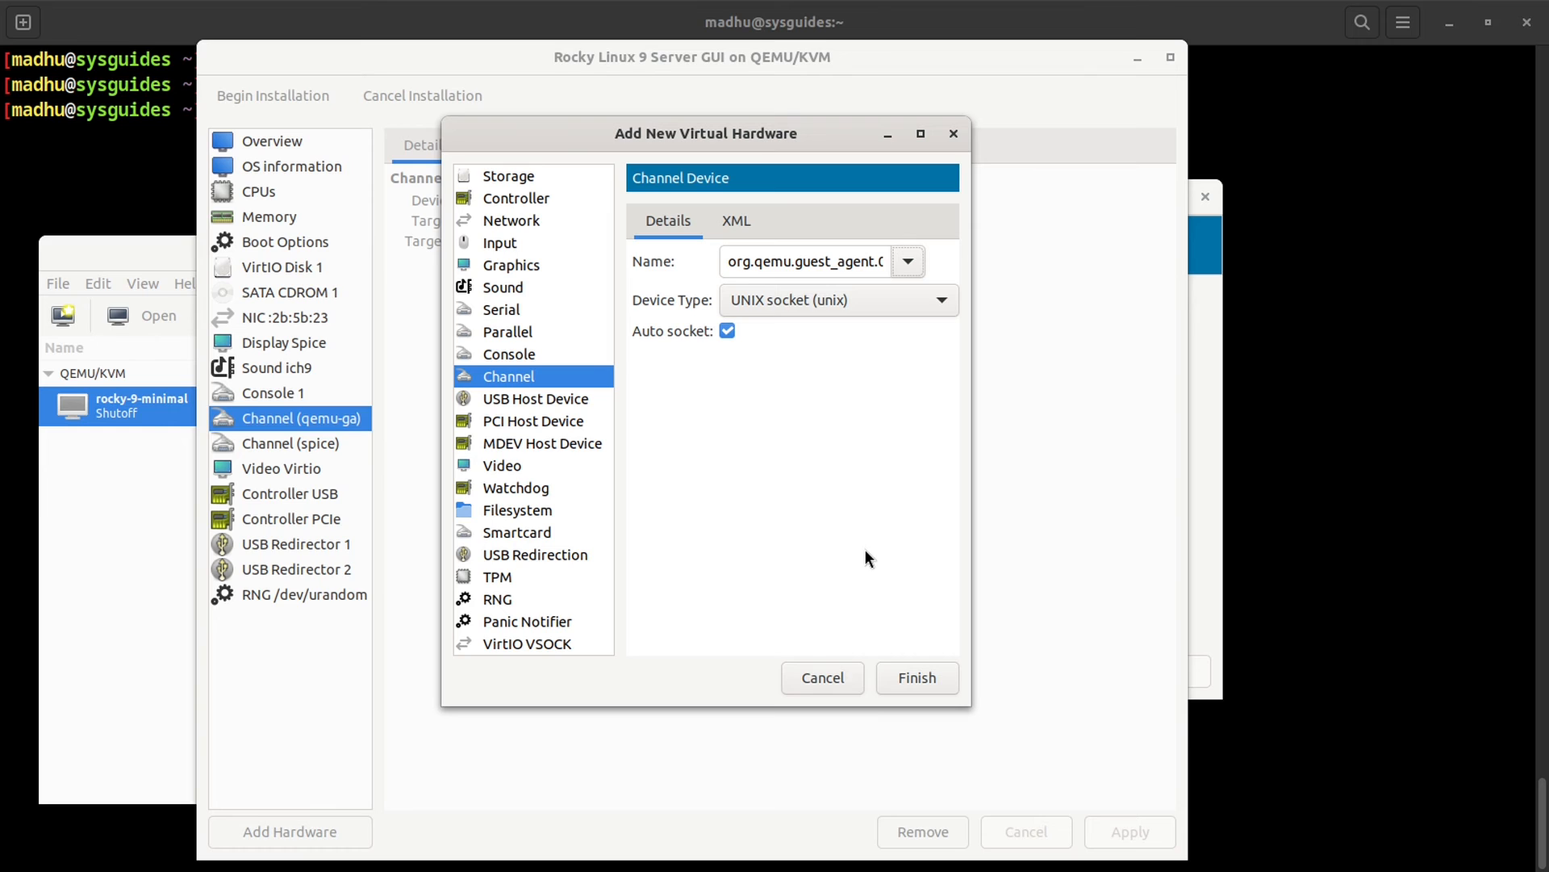
pyautogui.click(817, 676)
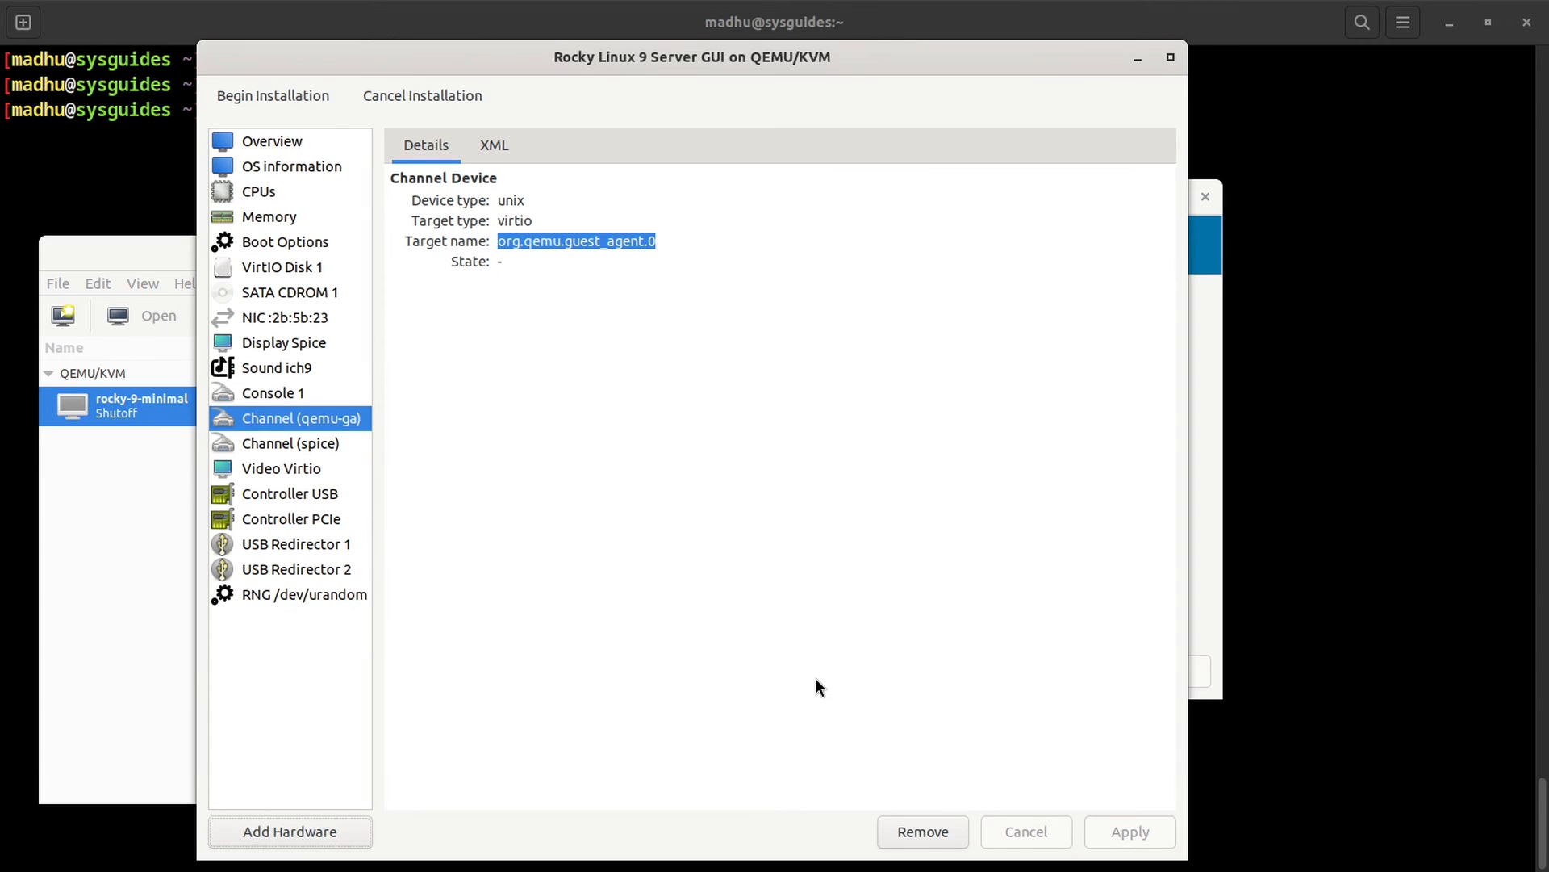
pyautogui.click(323, 444)
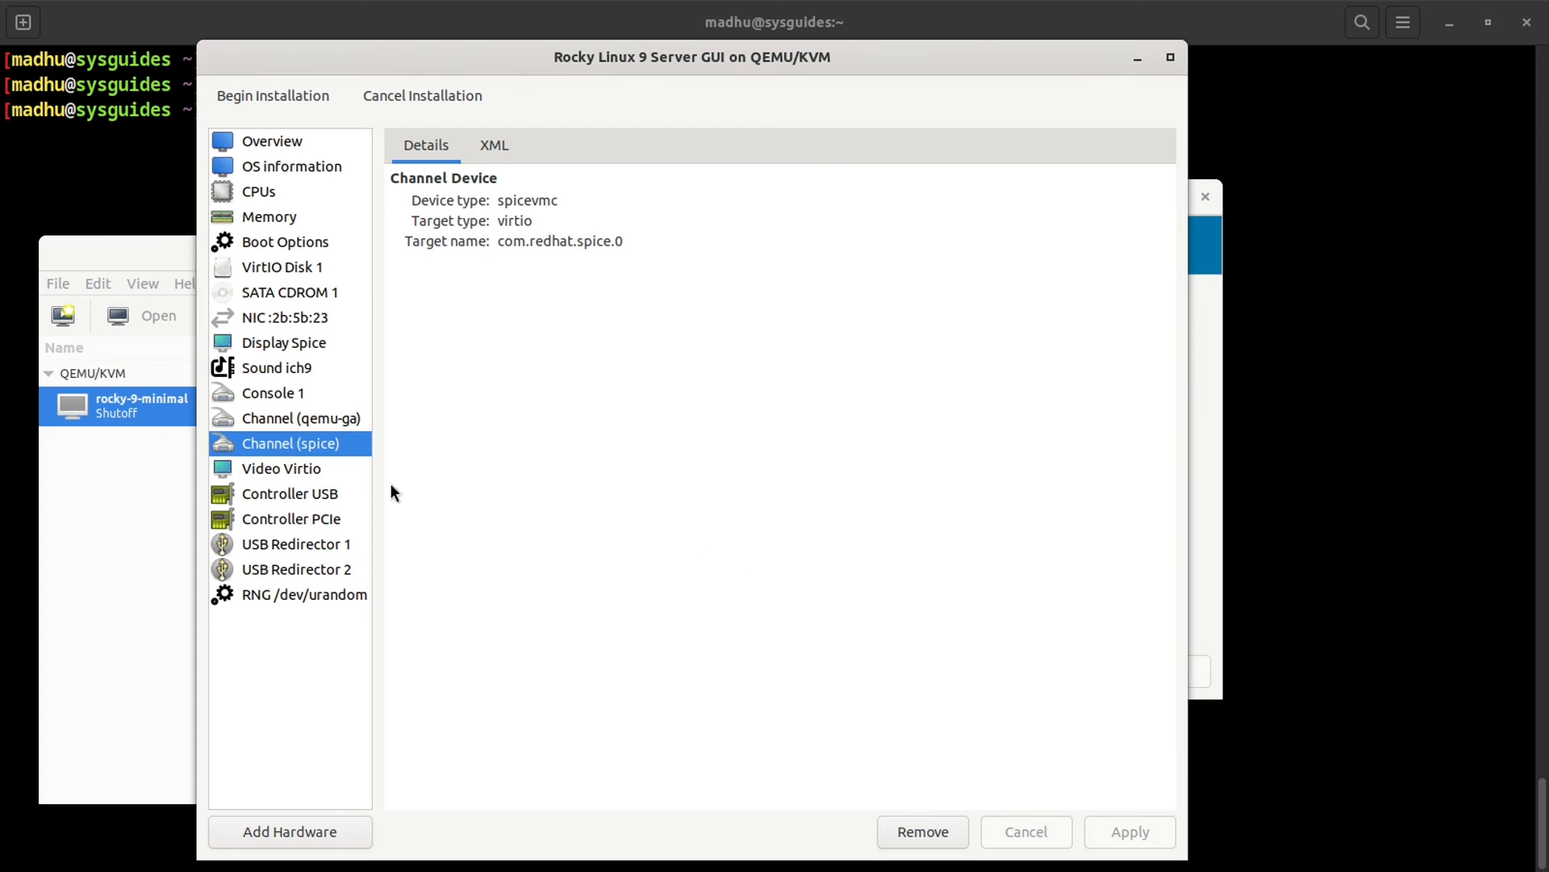
# Step: Select the Video Virtio device and leave its model set to Virtio
pyautogui.click(298, 475)
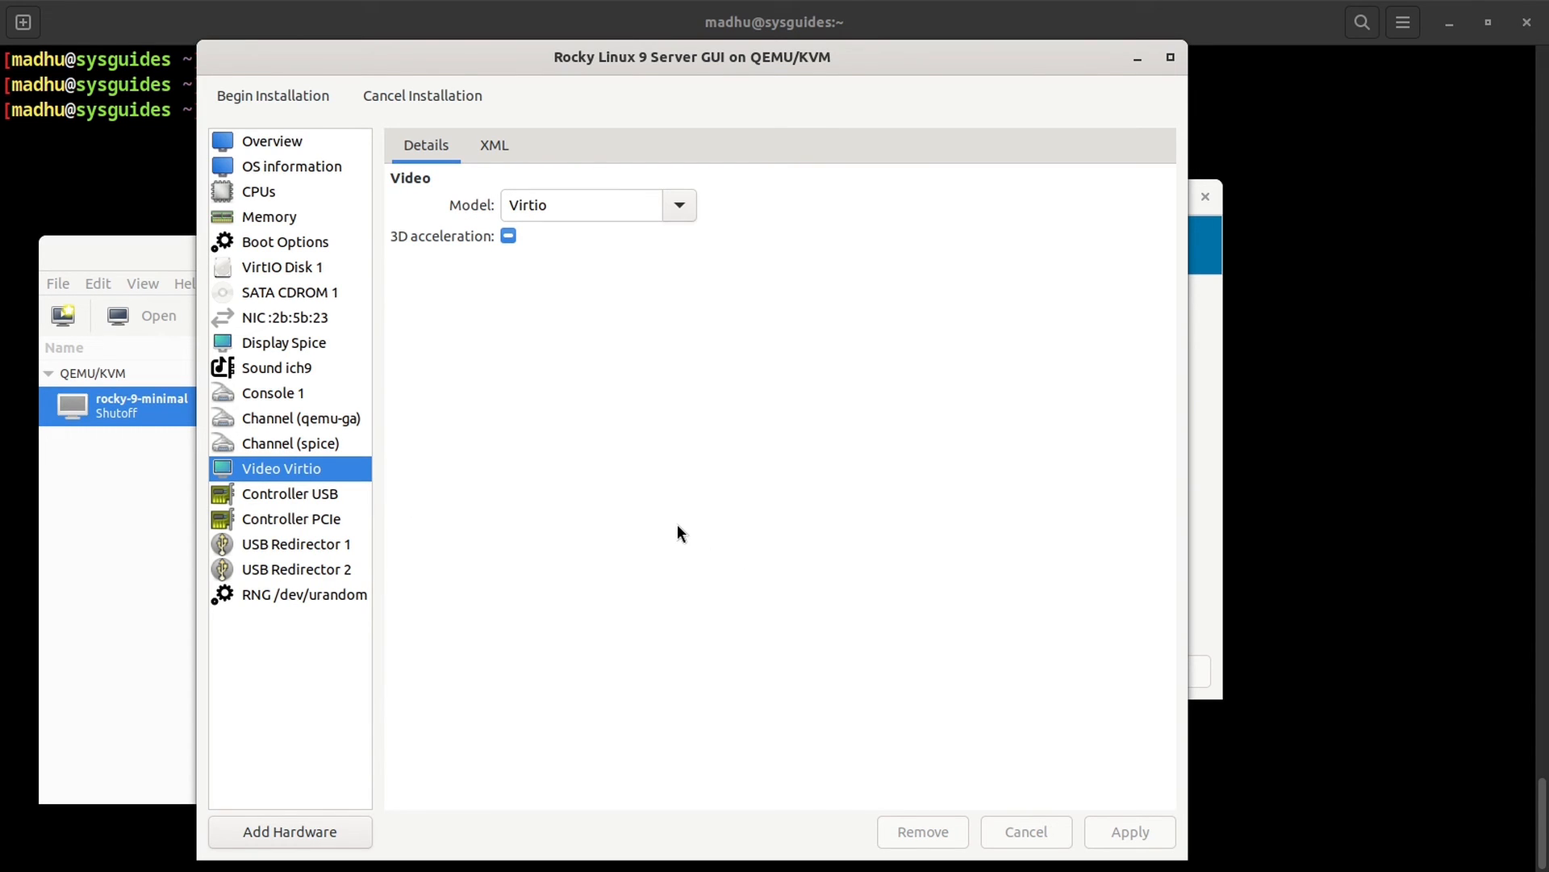
pyautogui.click(685, 206)
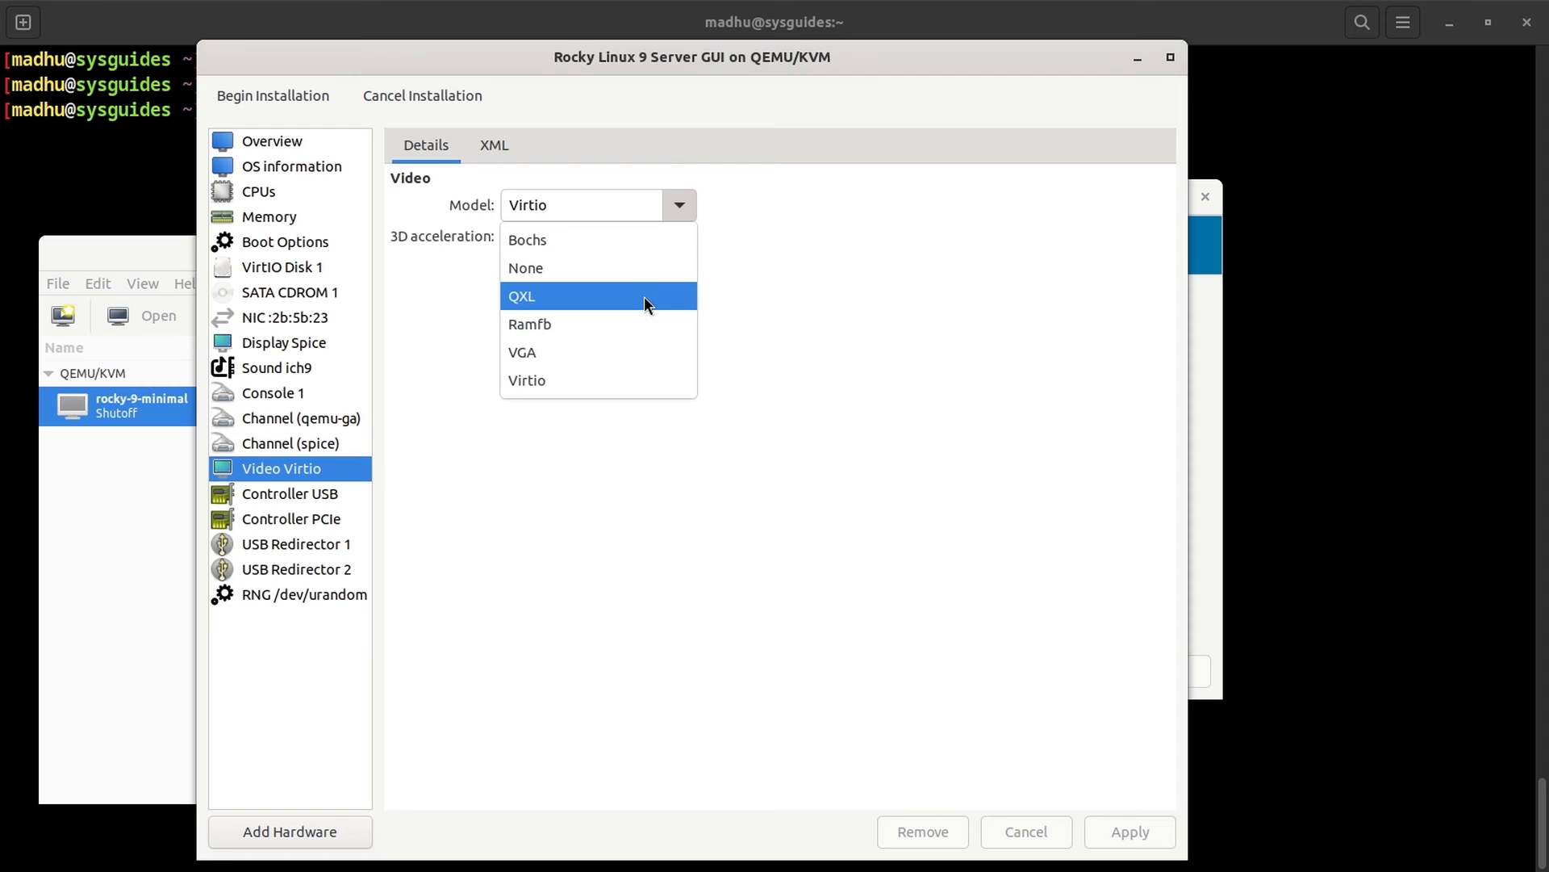
pyautogui.click(665, 380)
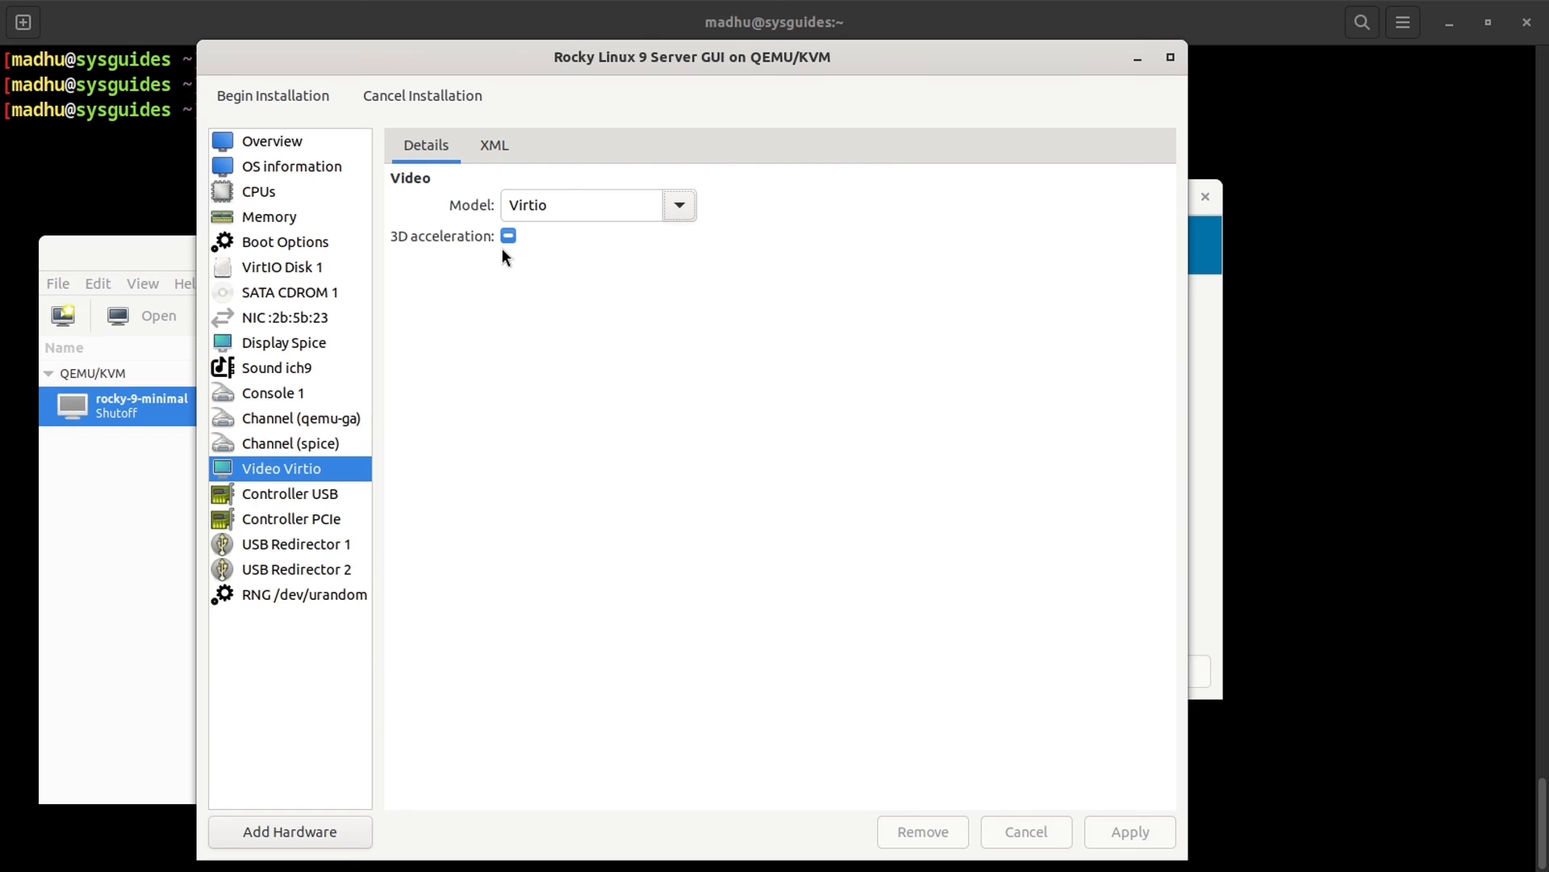
# Step: Insert <resolution x="1360" y="768"/> inside the Virtio video <model> element and apply the XML
pyautogui.click(501, 148)
pyautogui.click(583, 202)
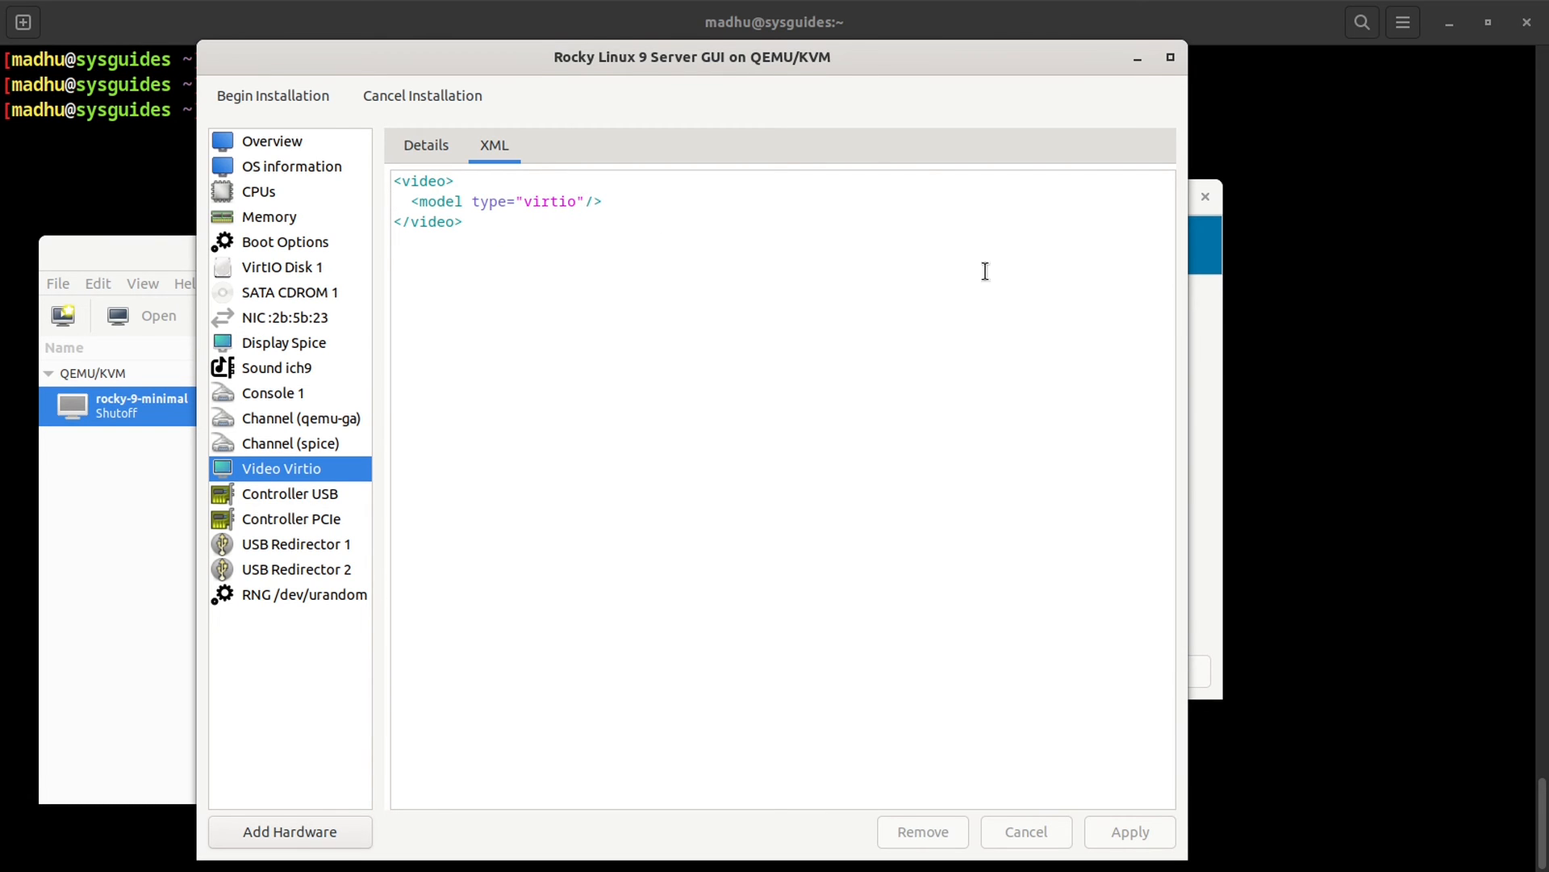
pyautogui.press('Delete')
pyautogui.press('Return')
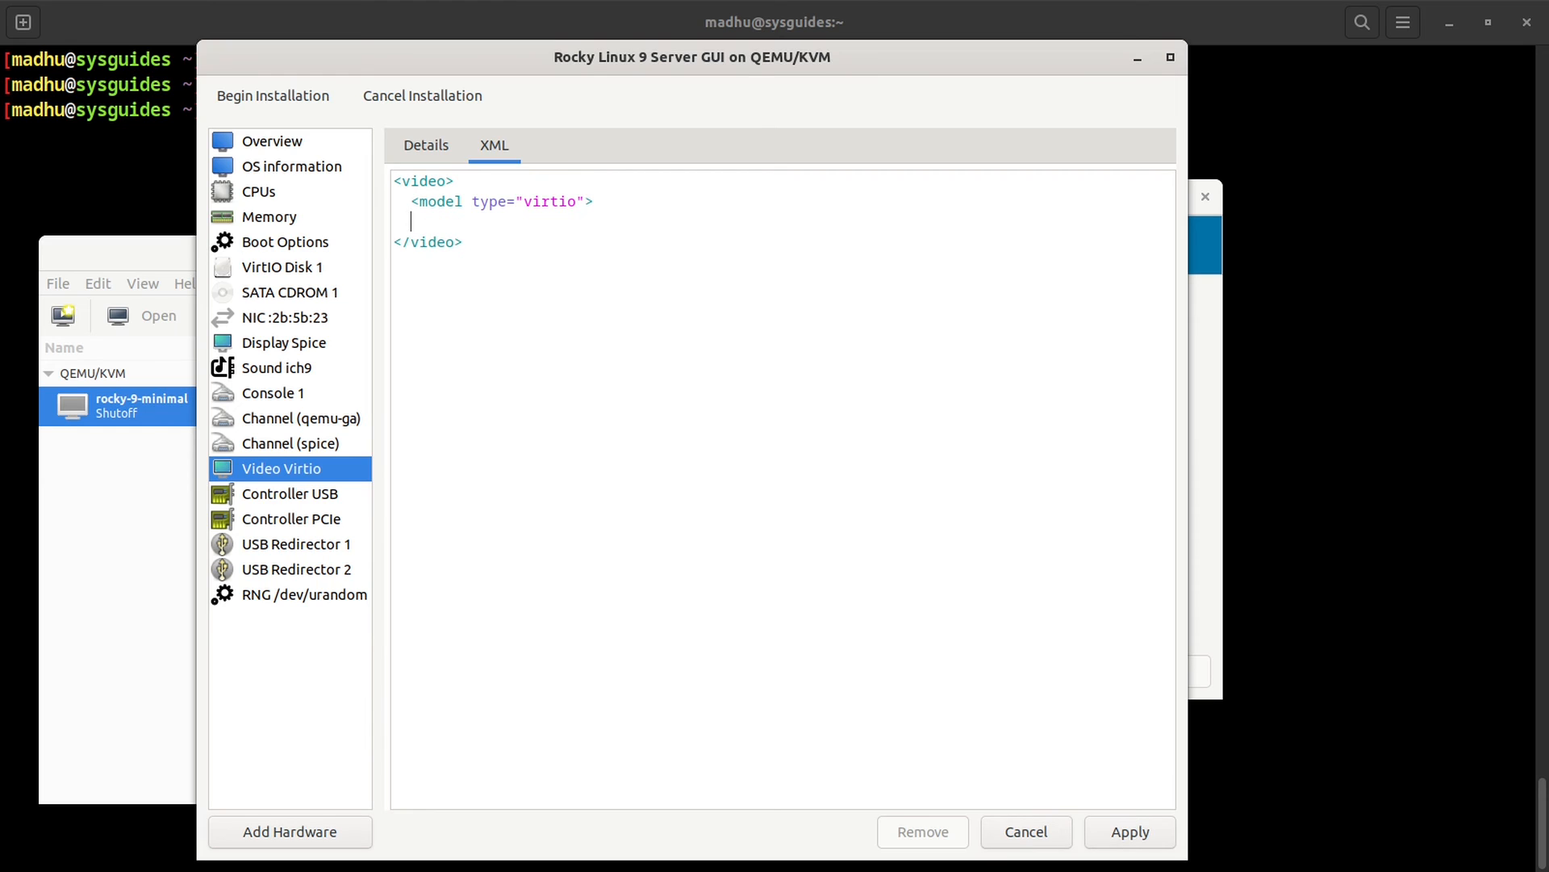
pyautogui.write('<re')
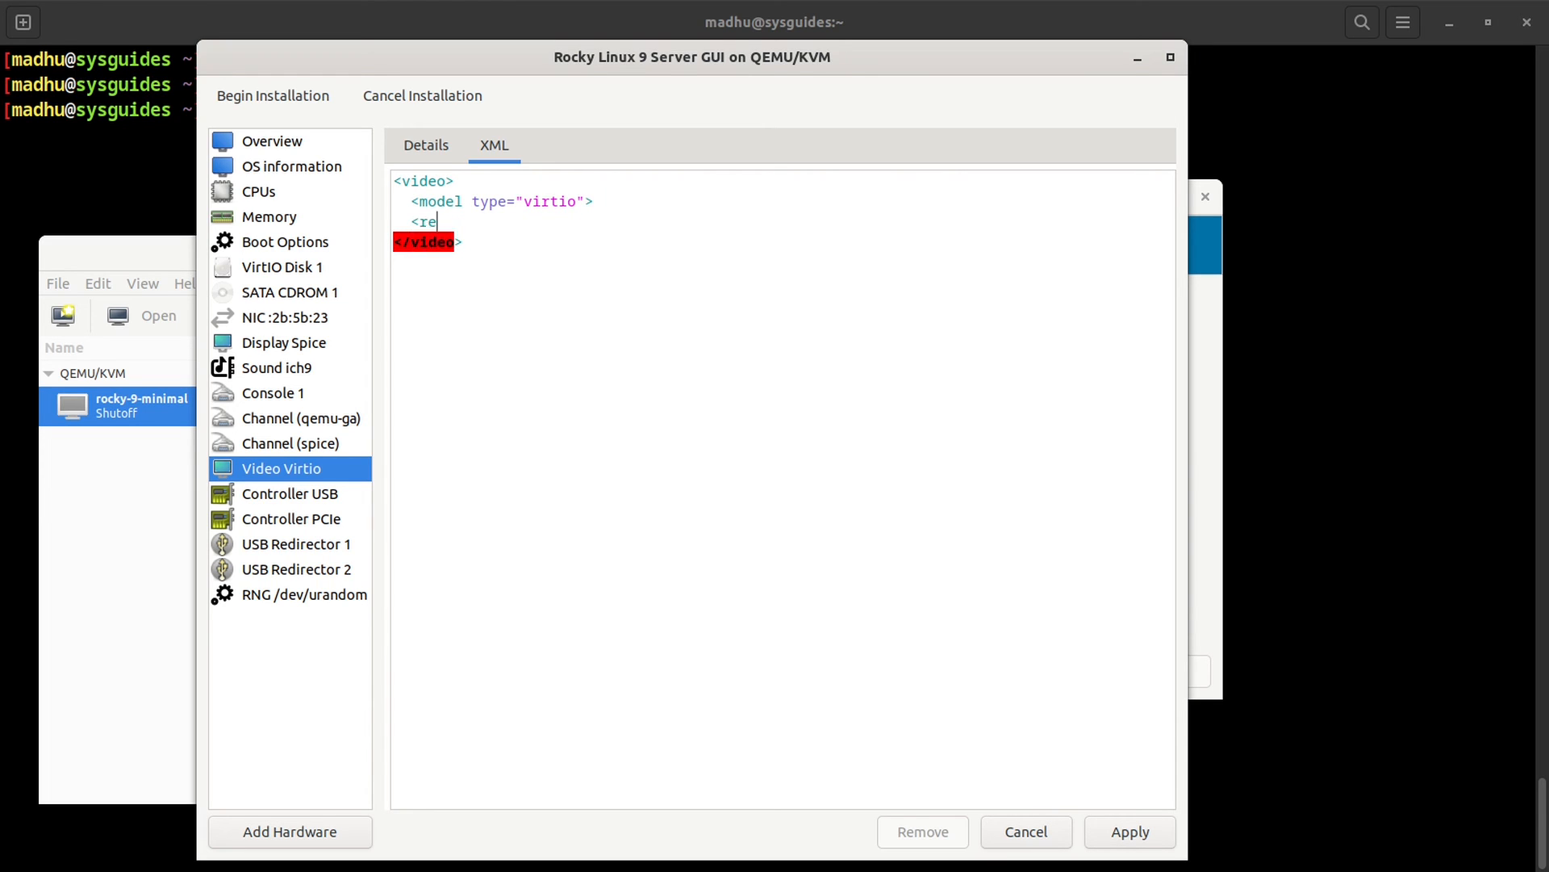
pyautogui.write('solution x="136')
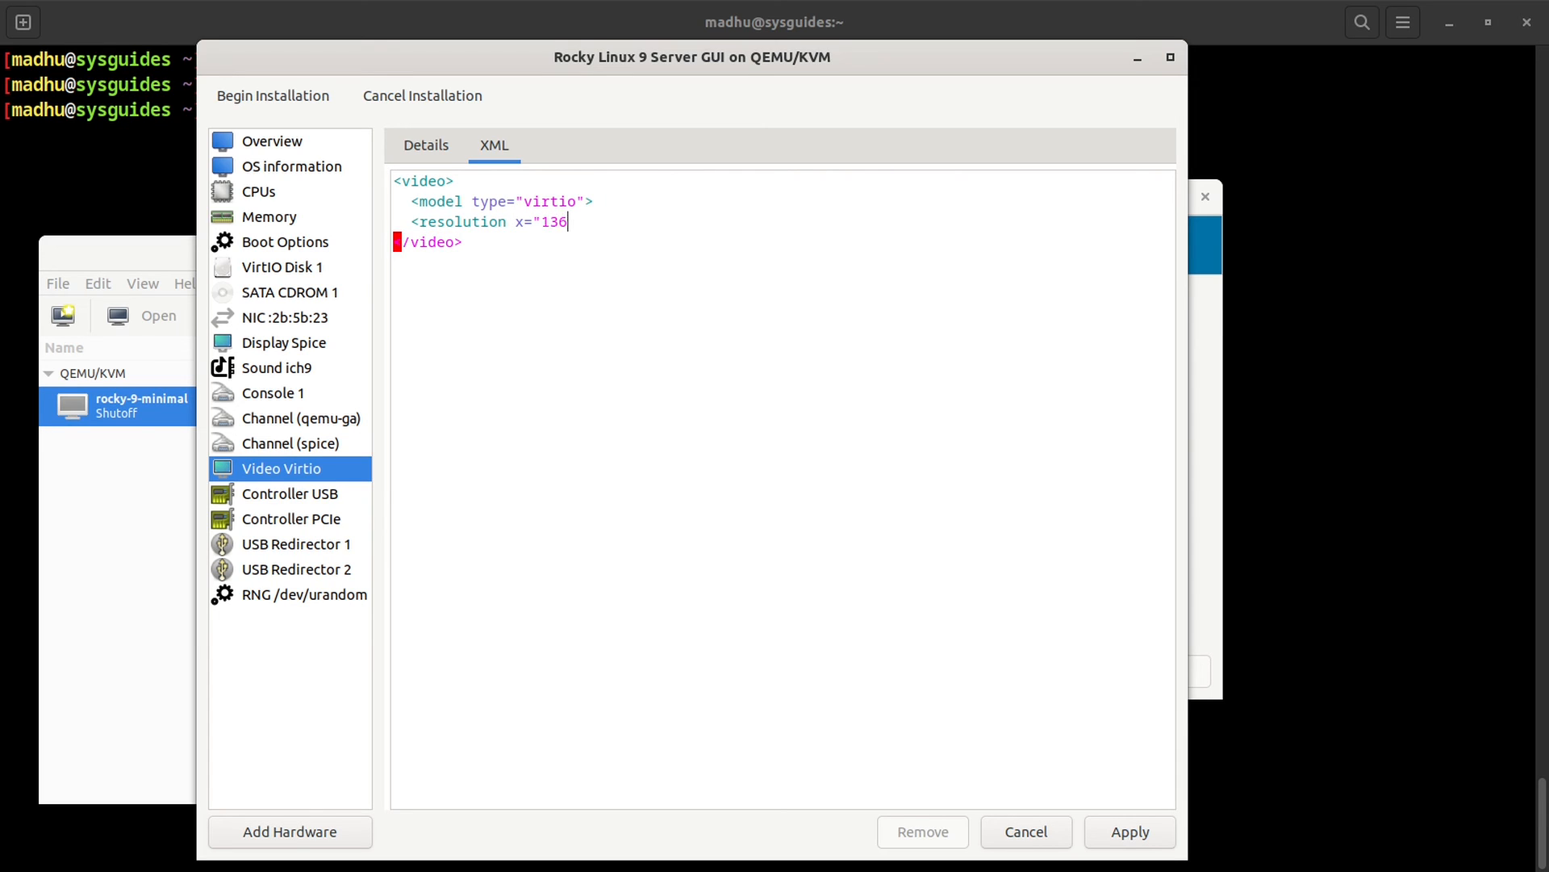
pyautogui.write('0" y')
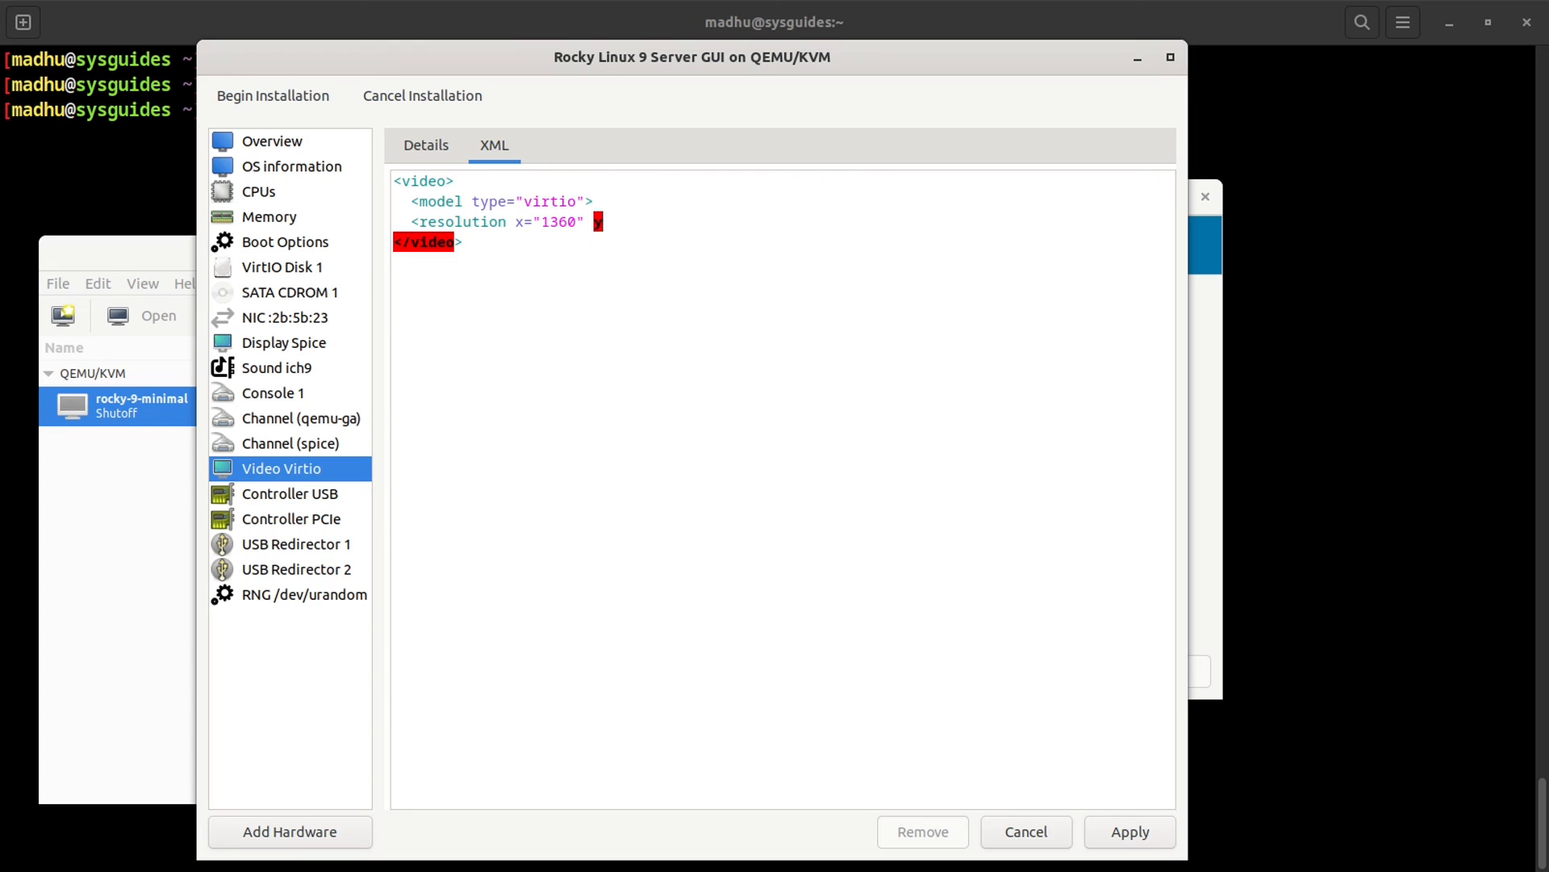
pyautogui.write('="768"')
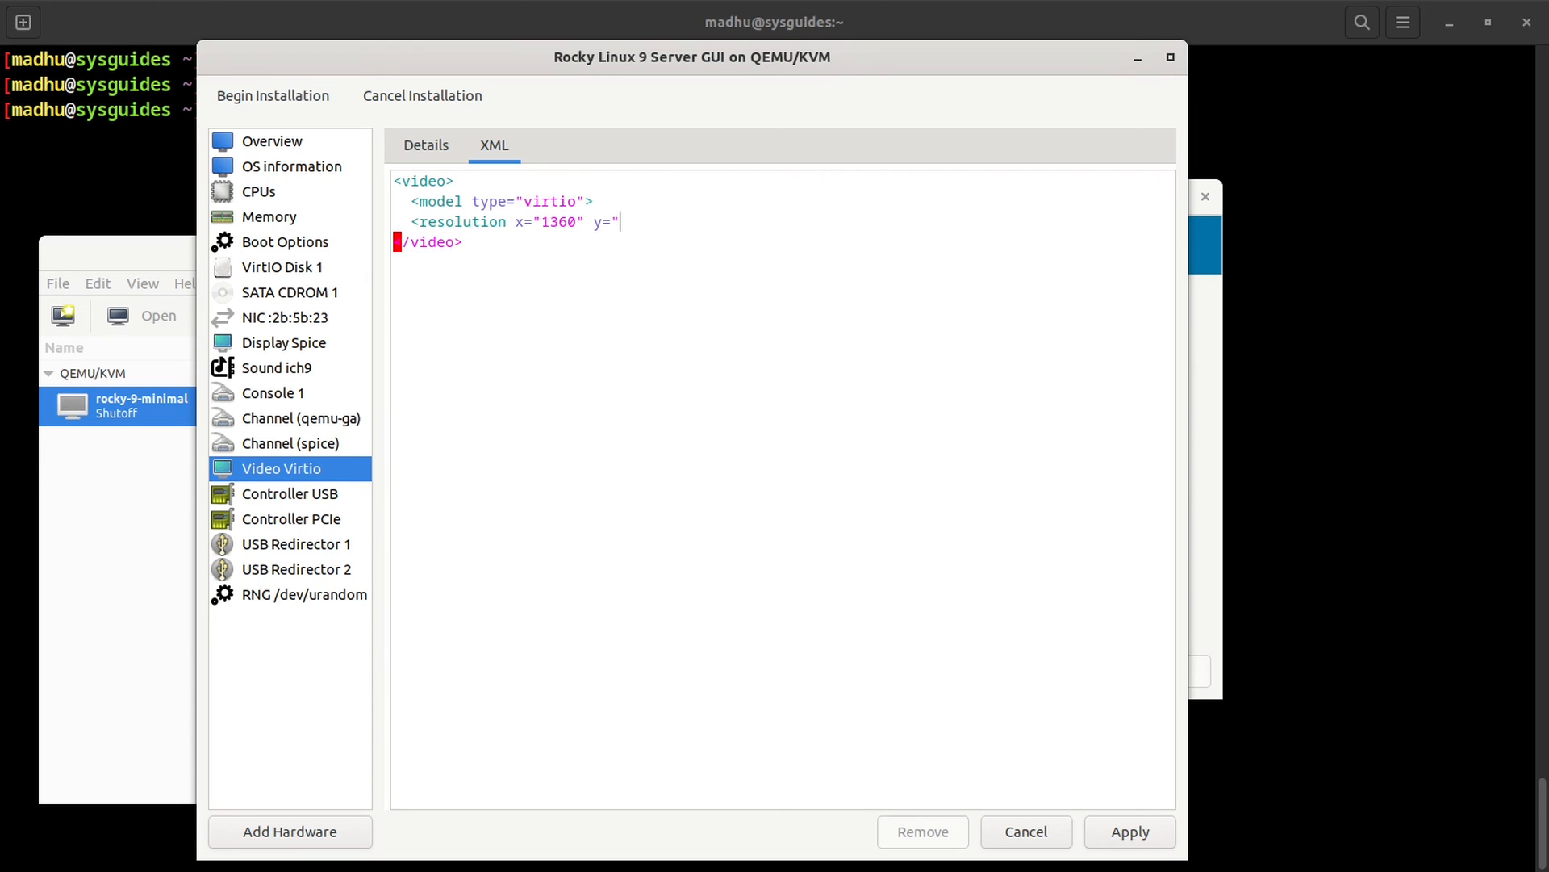
pyautogui.write('/>')
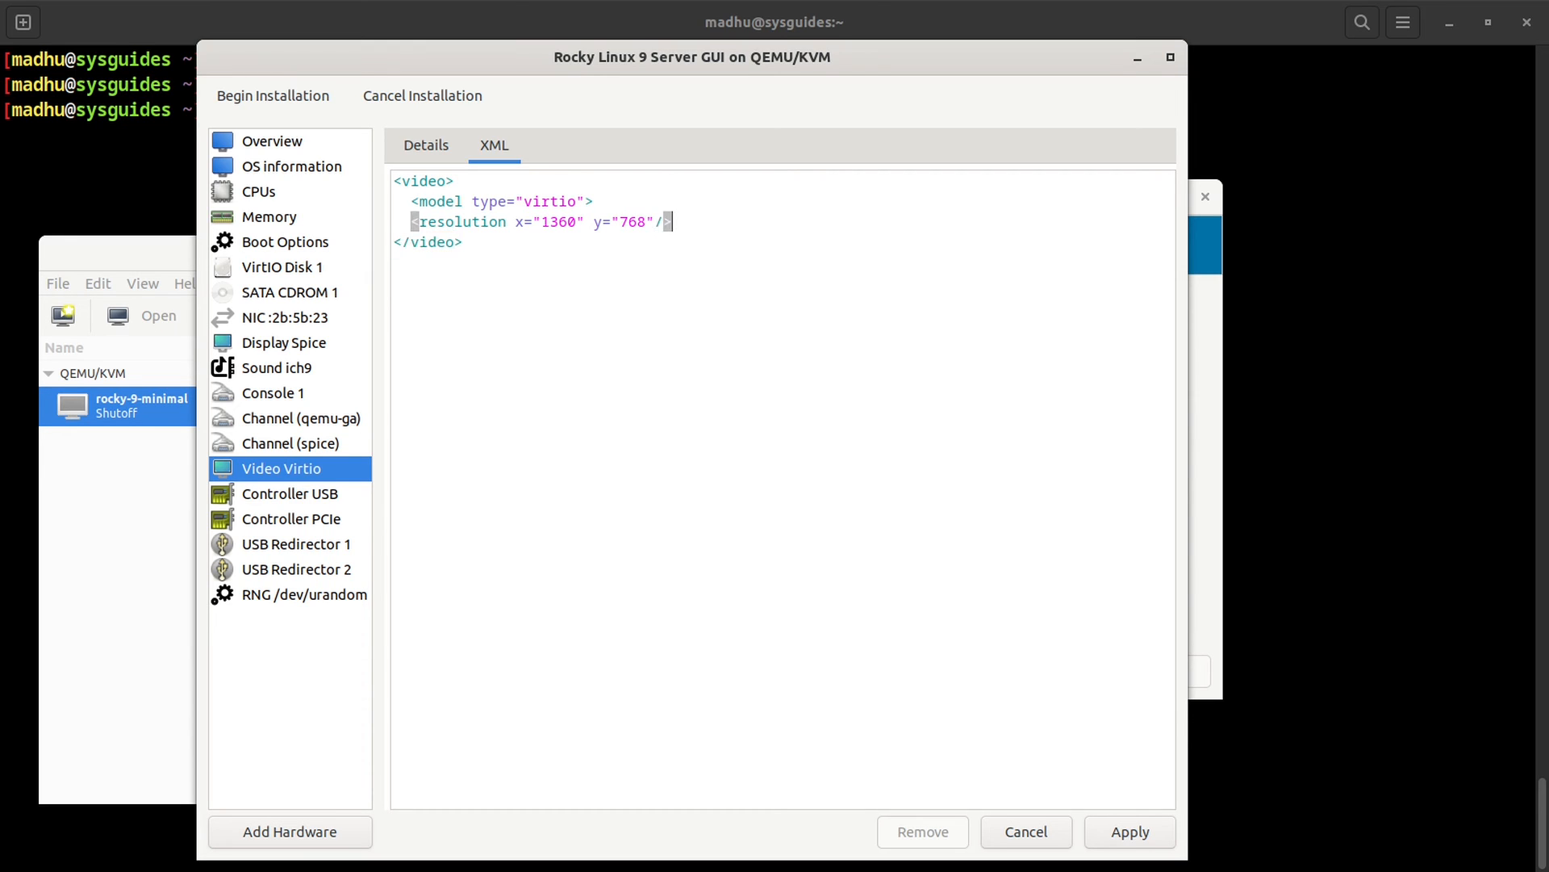
pyautogui.press('Return')
pyautogui.write('</model')
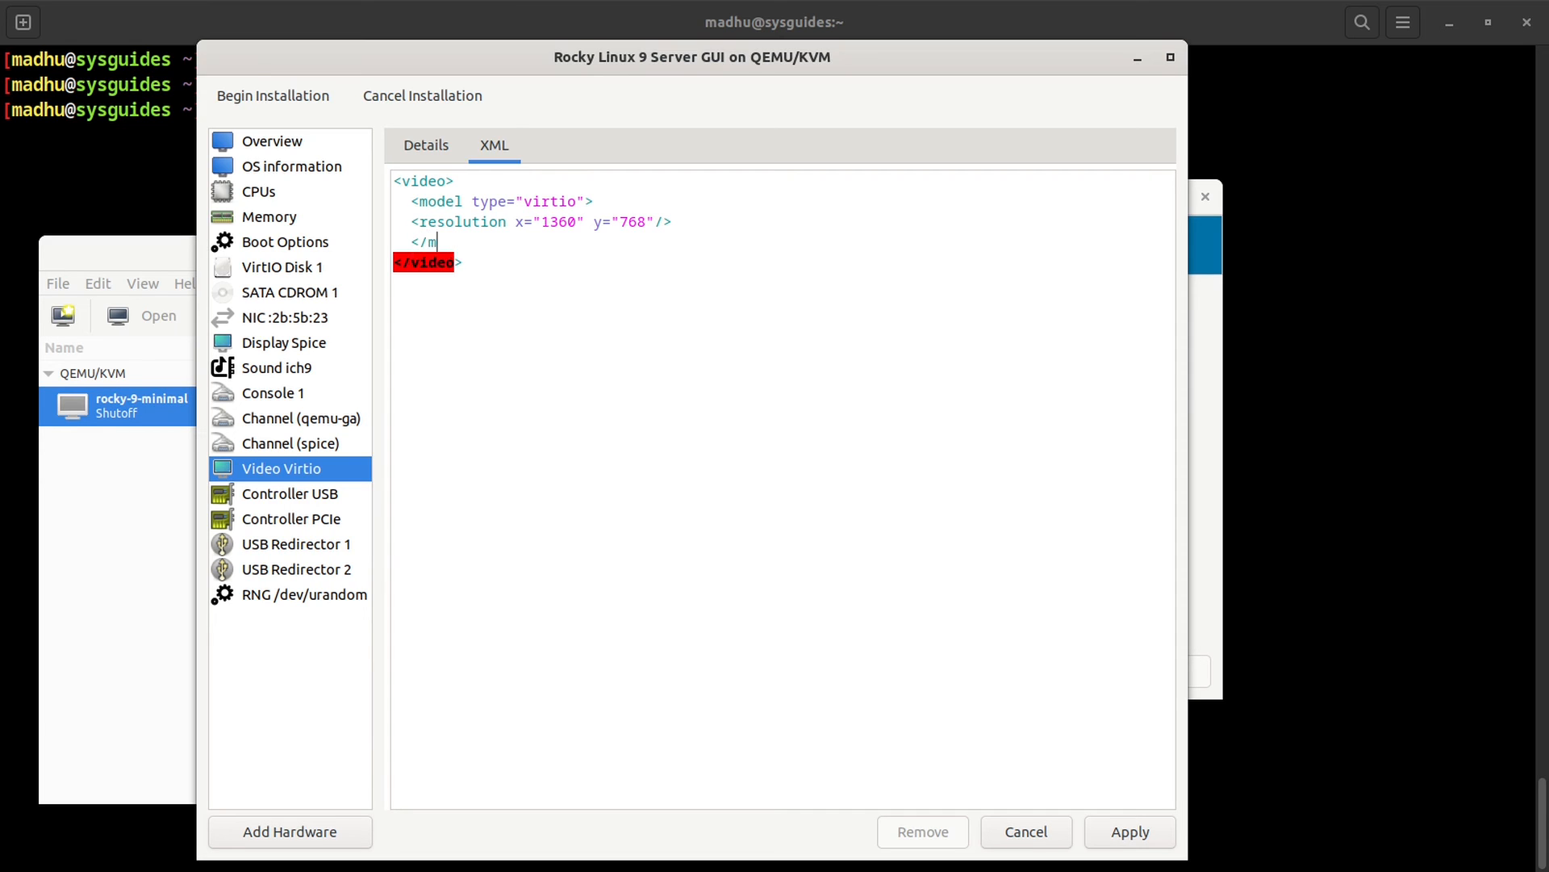
pyautogui.write('>')
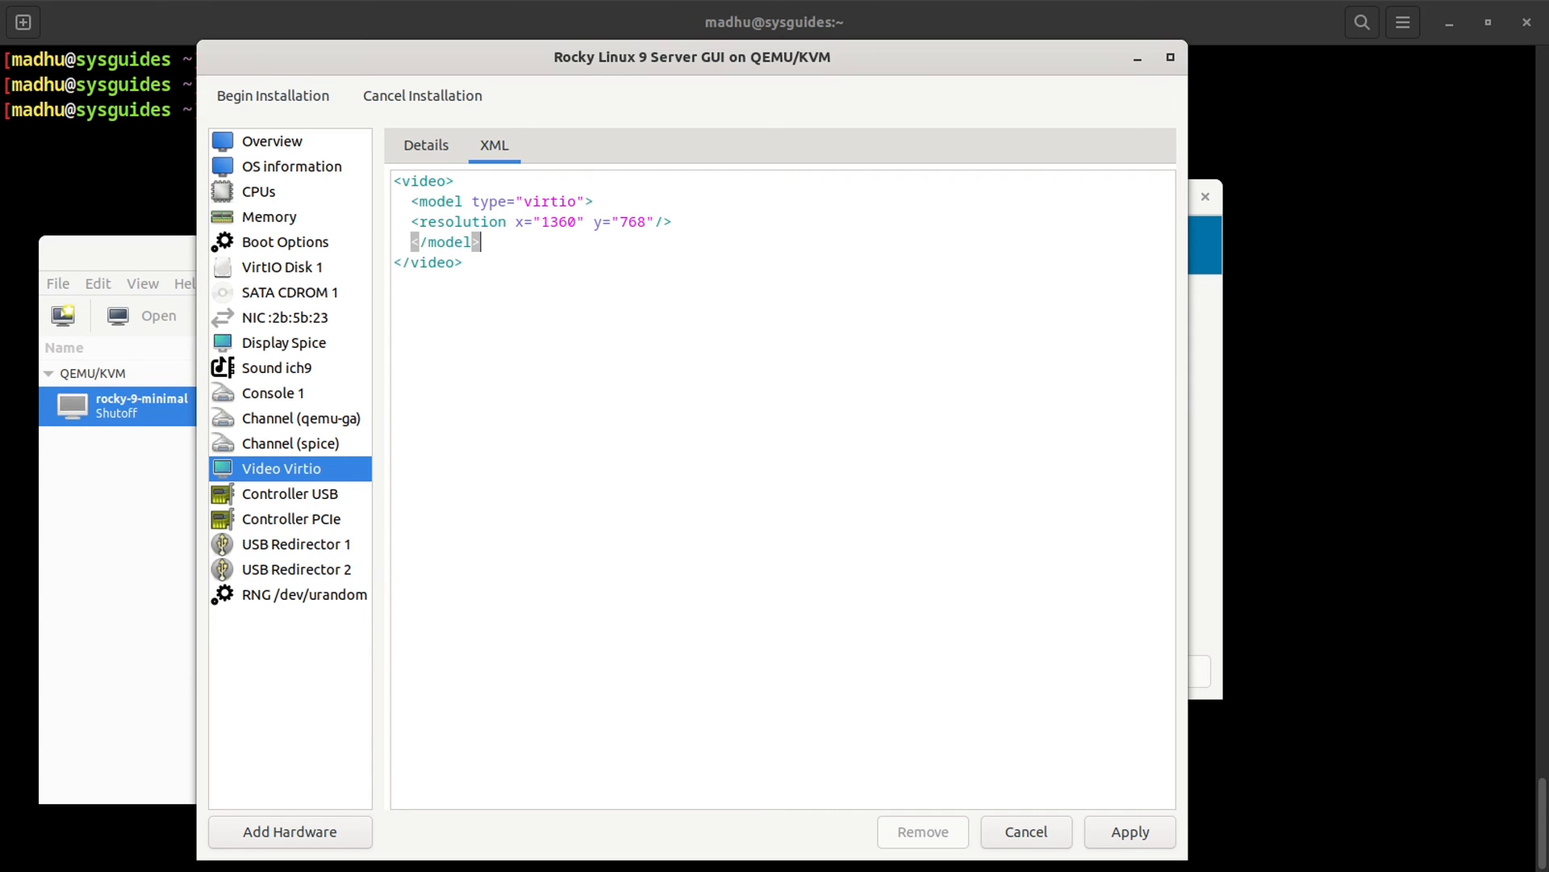
pyautogui.click(1150, 830)
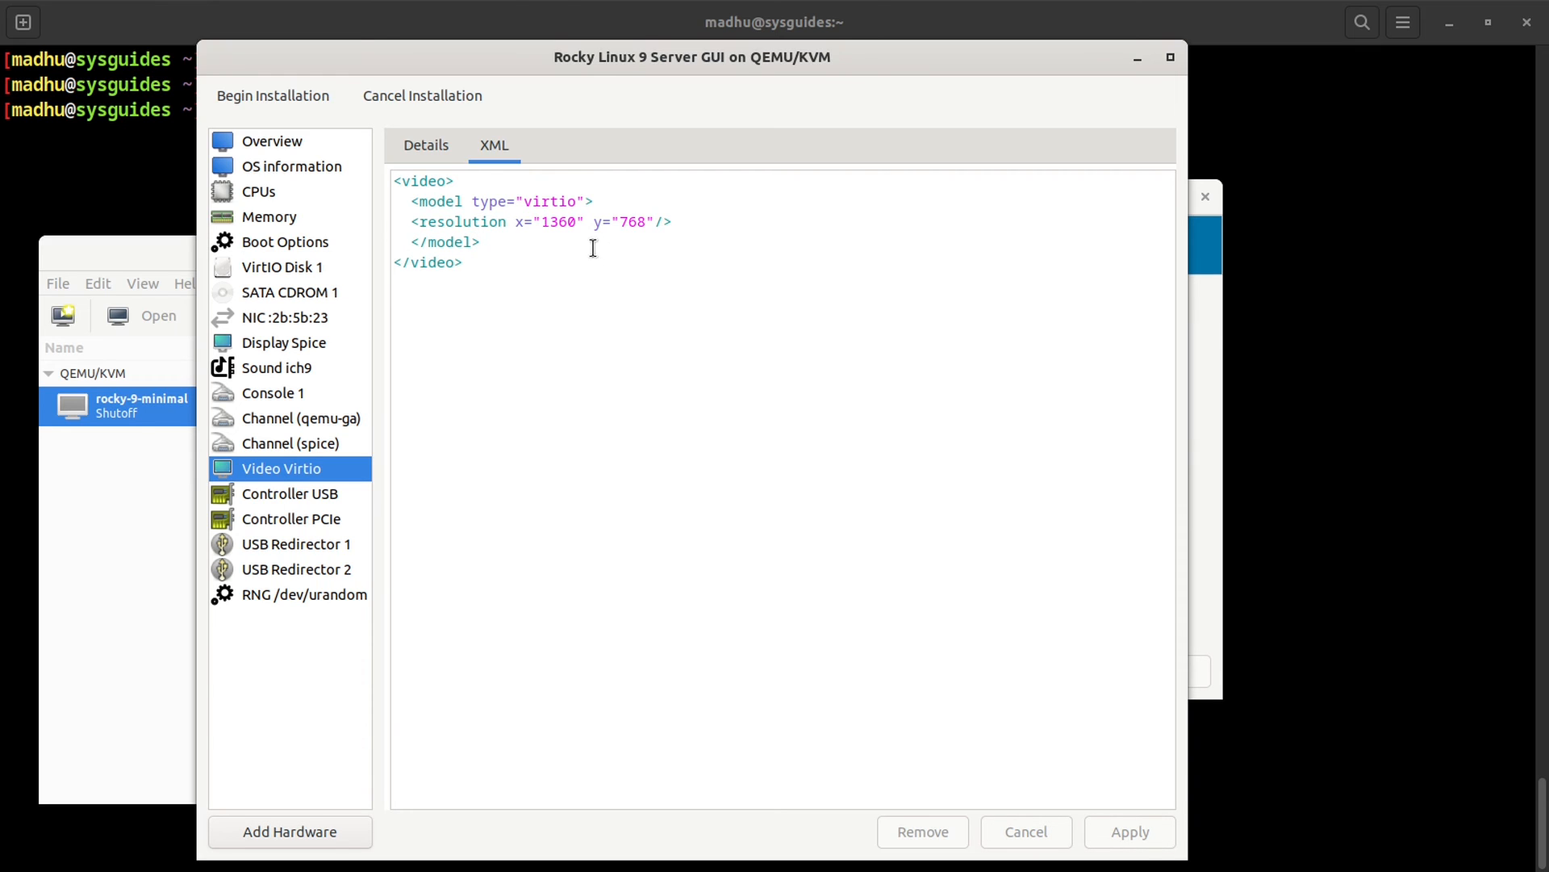
# Step: Check the 1360 width value in the XML, then return to the video device's Details view
pyautogui.moveTo(541, 222); pyautogui.dragTo(658, 232)
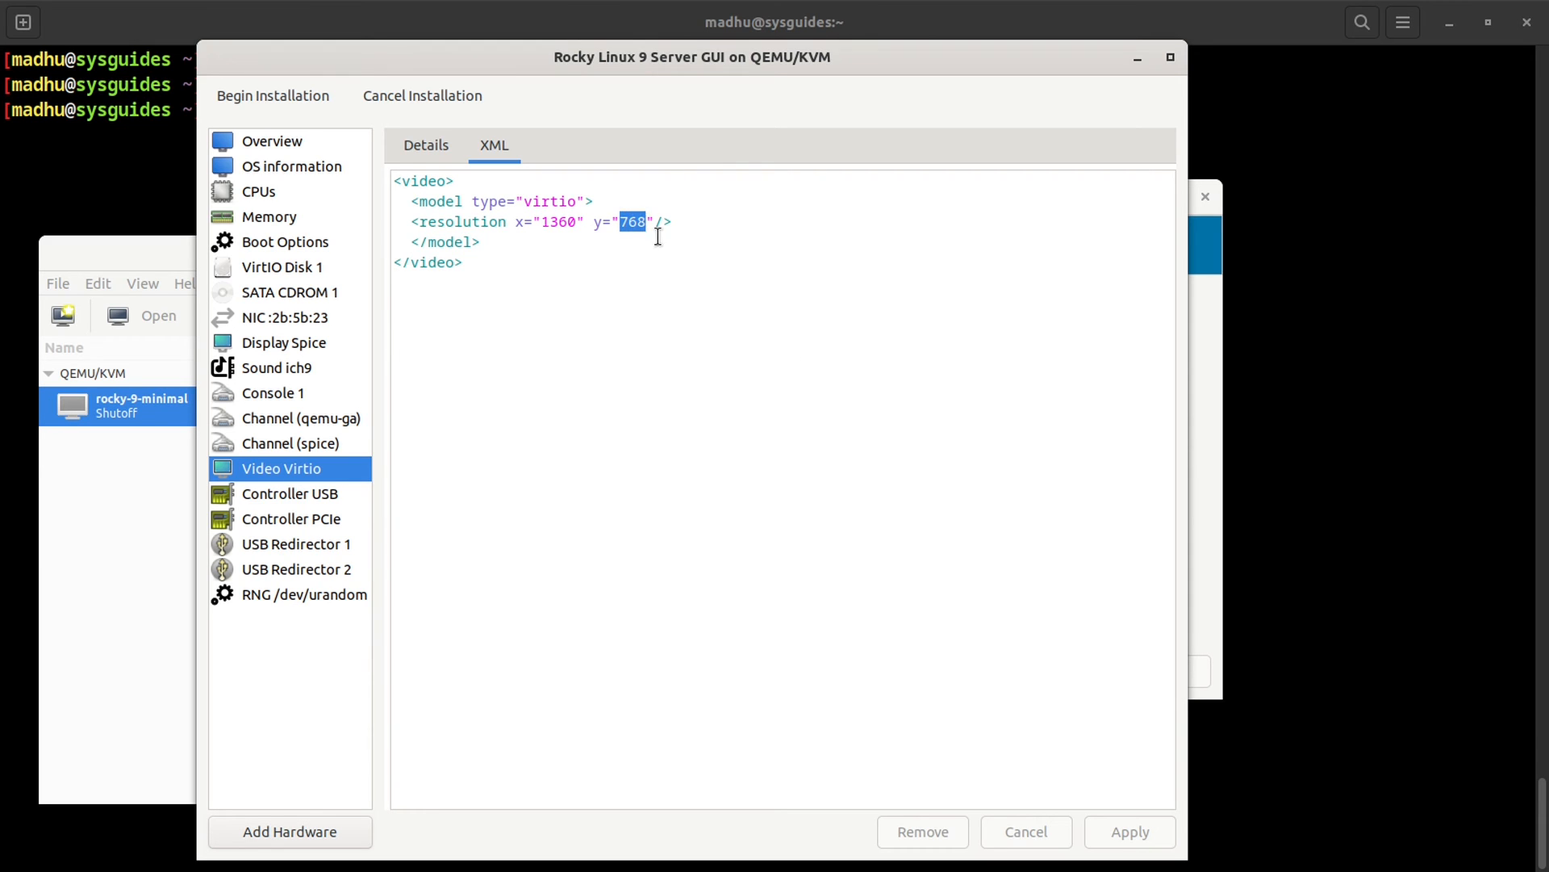
pyautogui.click(938, 346)
pyautogui.click(423, 142)
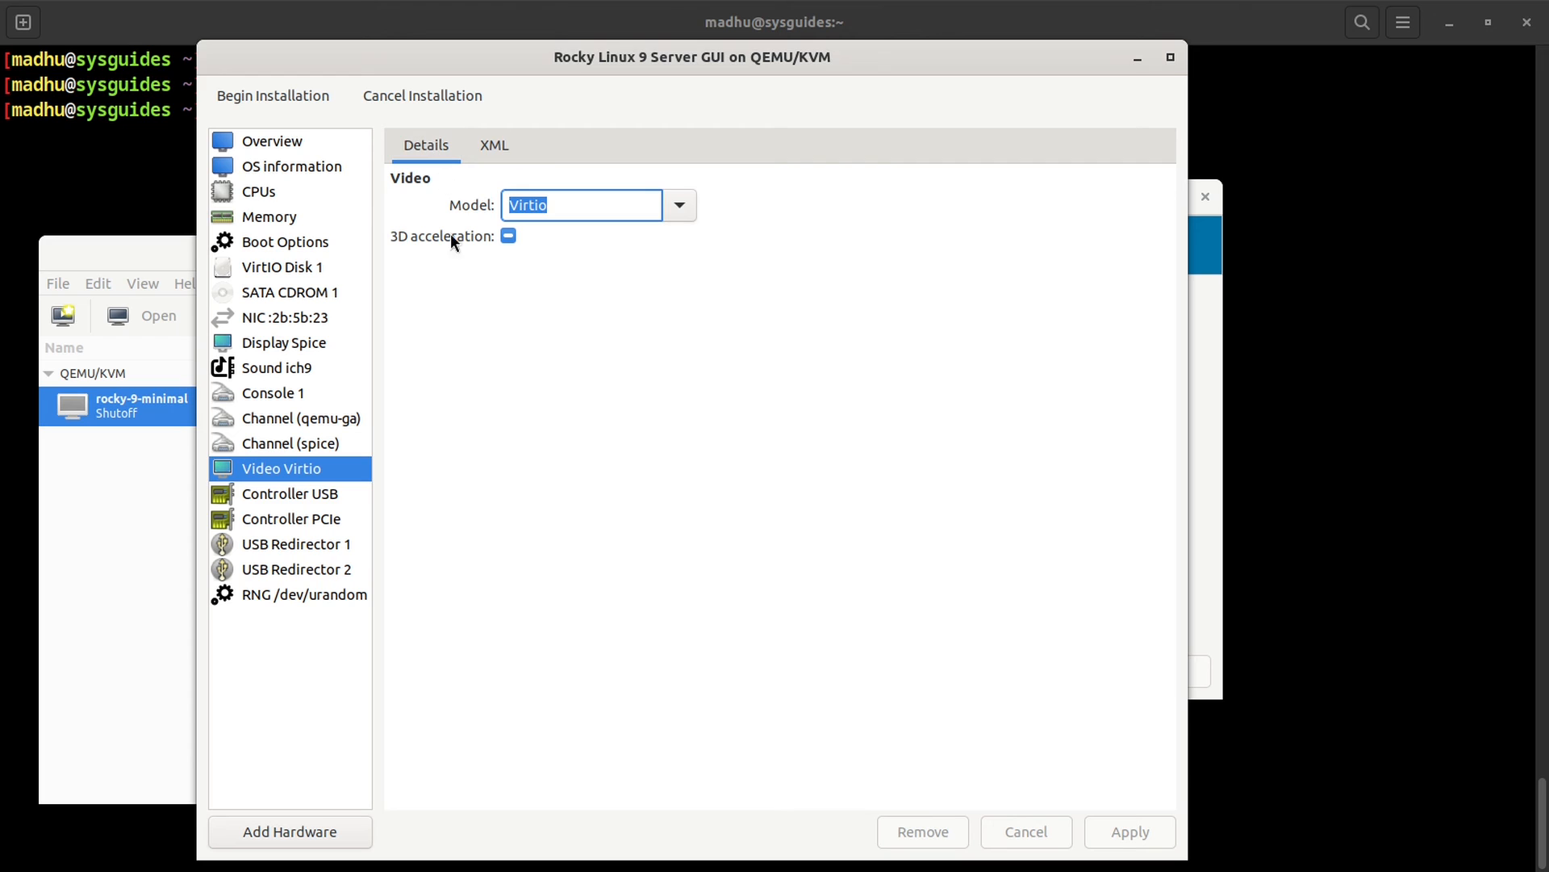
# Step: Review the USB controller, PCIe controller, both USB redirectors and RNG device settings
pyautogui.click(329, 494)
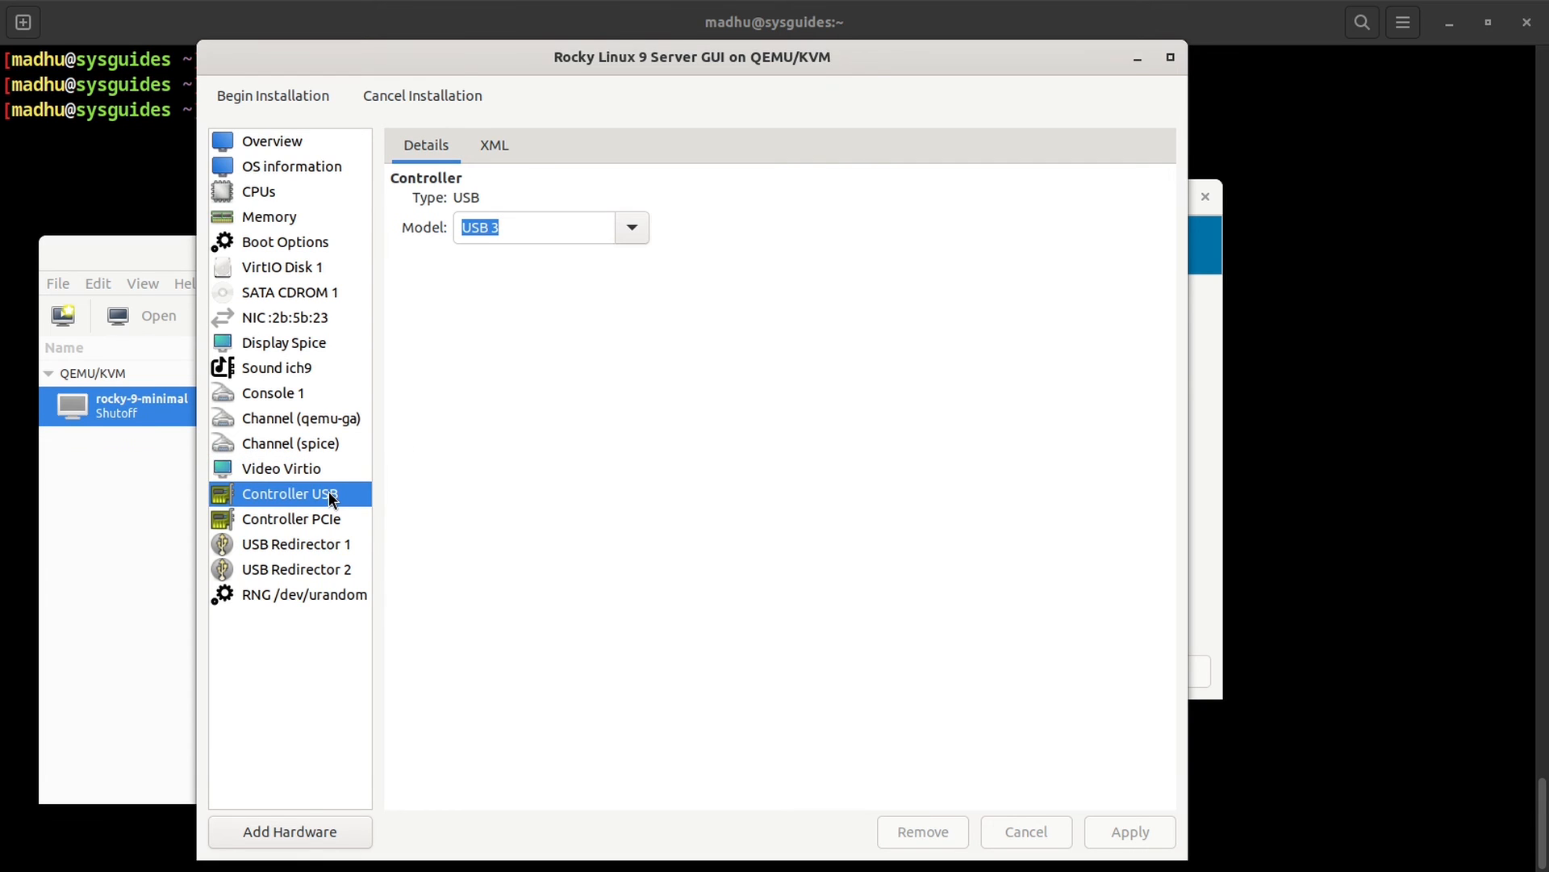
pyautogui.click(310, 523)
pyautogui.click(321, 548)
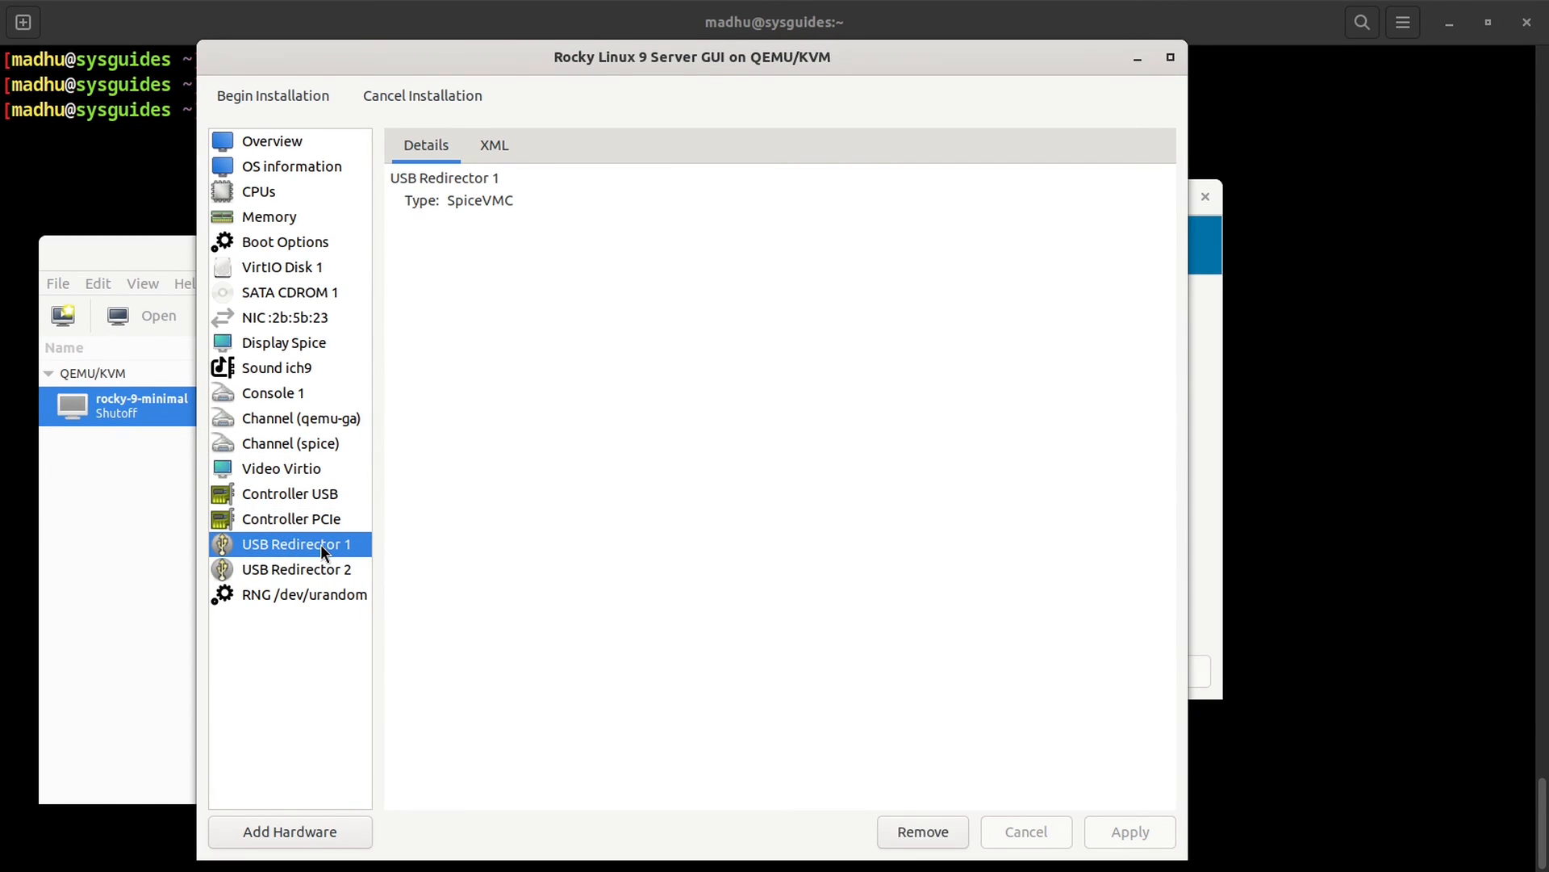
pyautogui.click(322, 570)
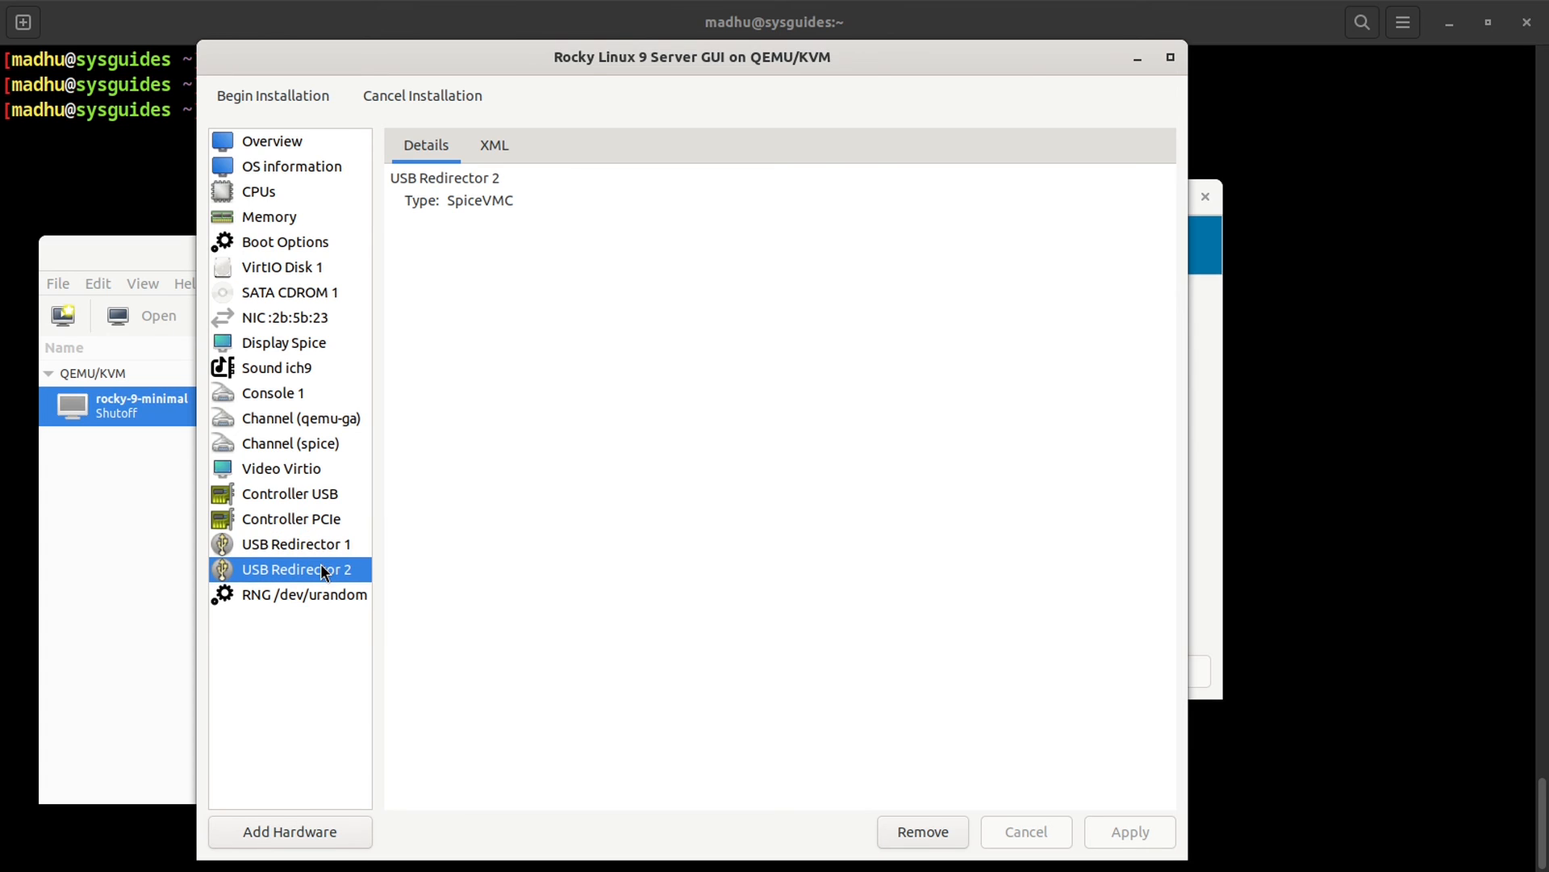
pyautogui.click(322, 597)
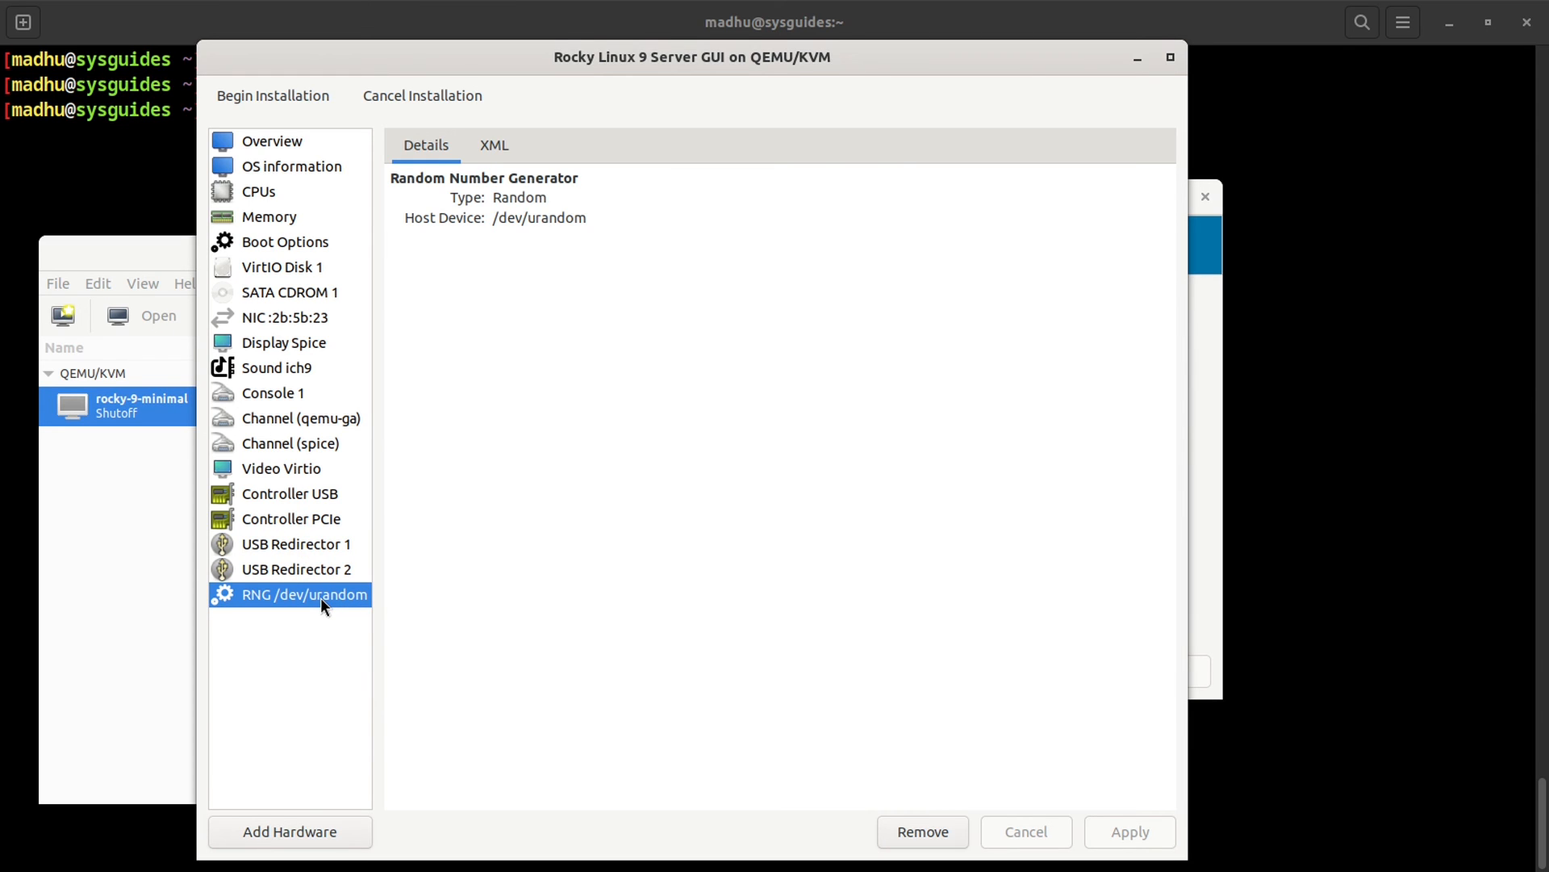
# Step: Add a TPM device with its Advanced Version set to 2.0
pyautogui.click(277, 841)
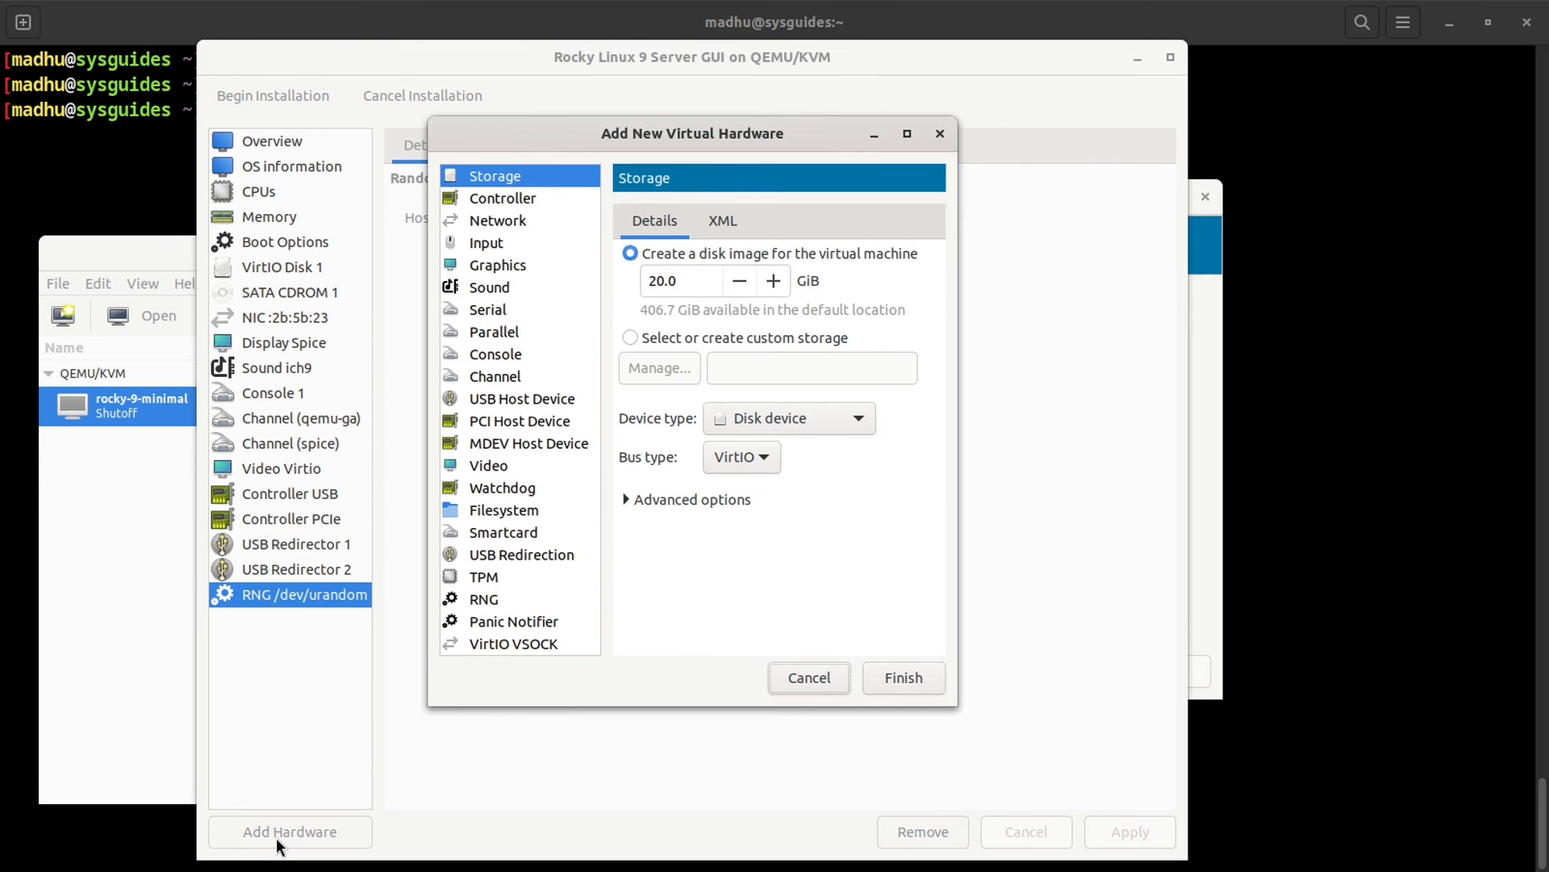
pyautogui.click(478, 579)
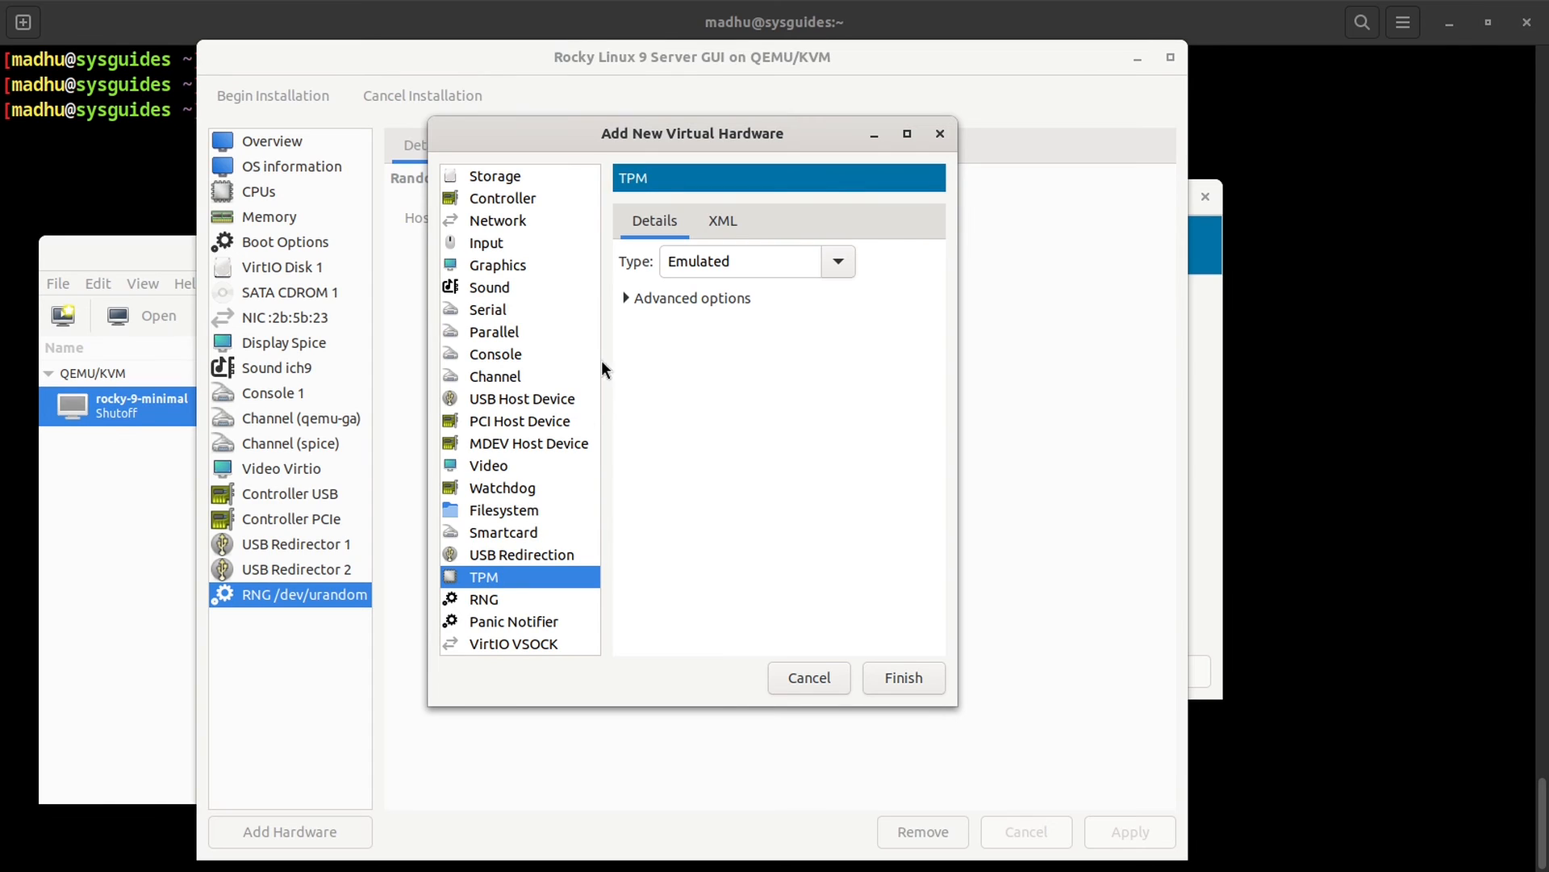
pyautogui.click(625, 295)
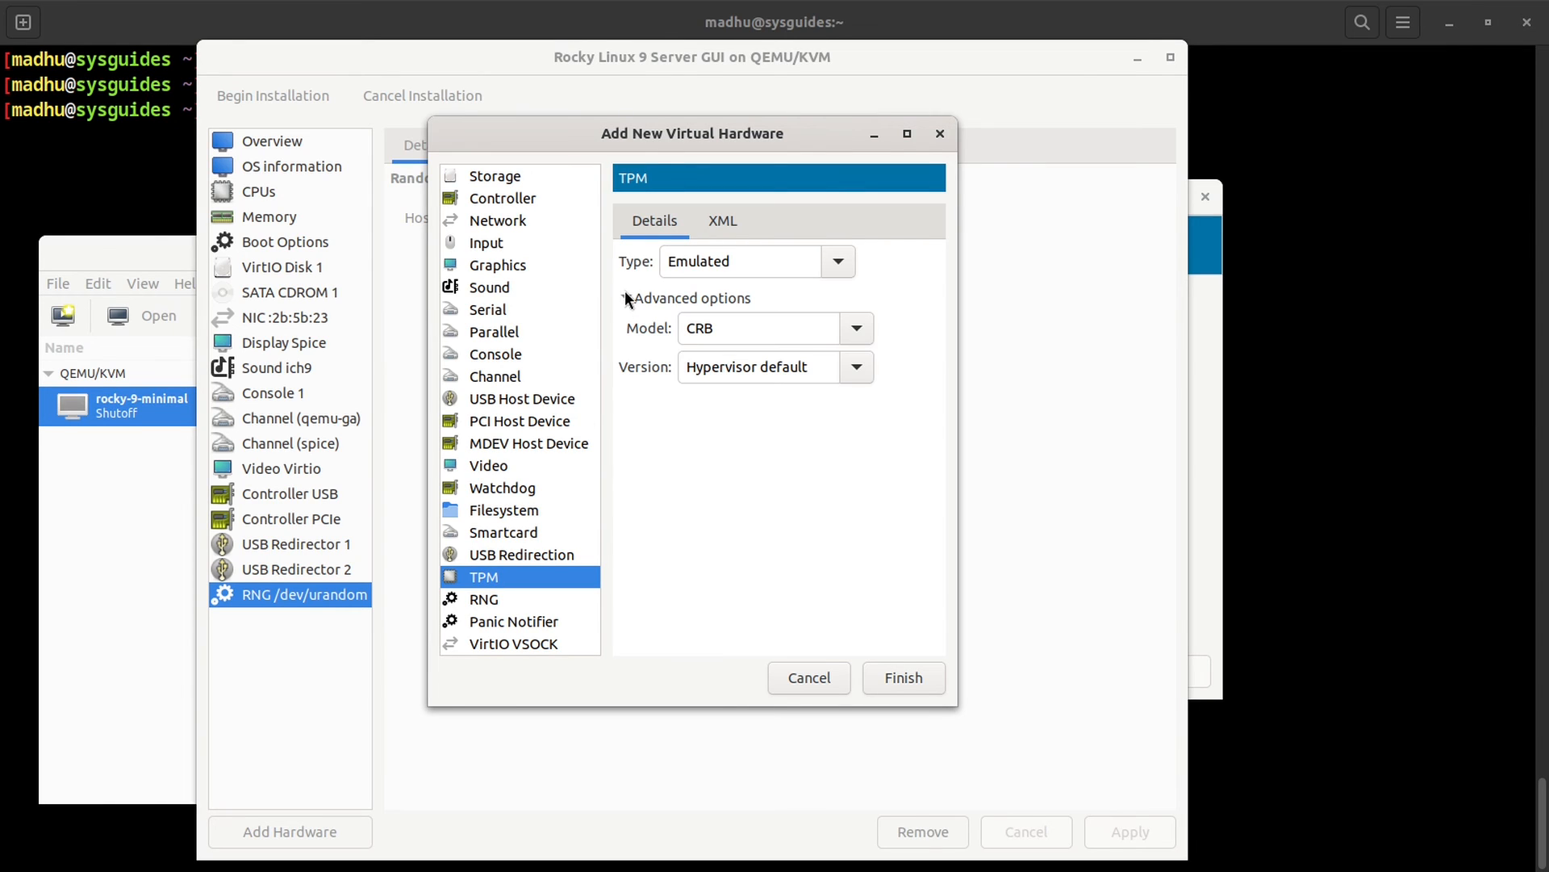
pyautogui.click(852, 371)
pyautogui.click(795, 427)
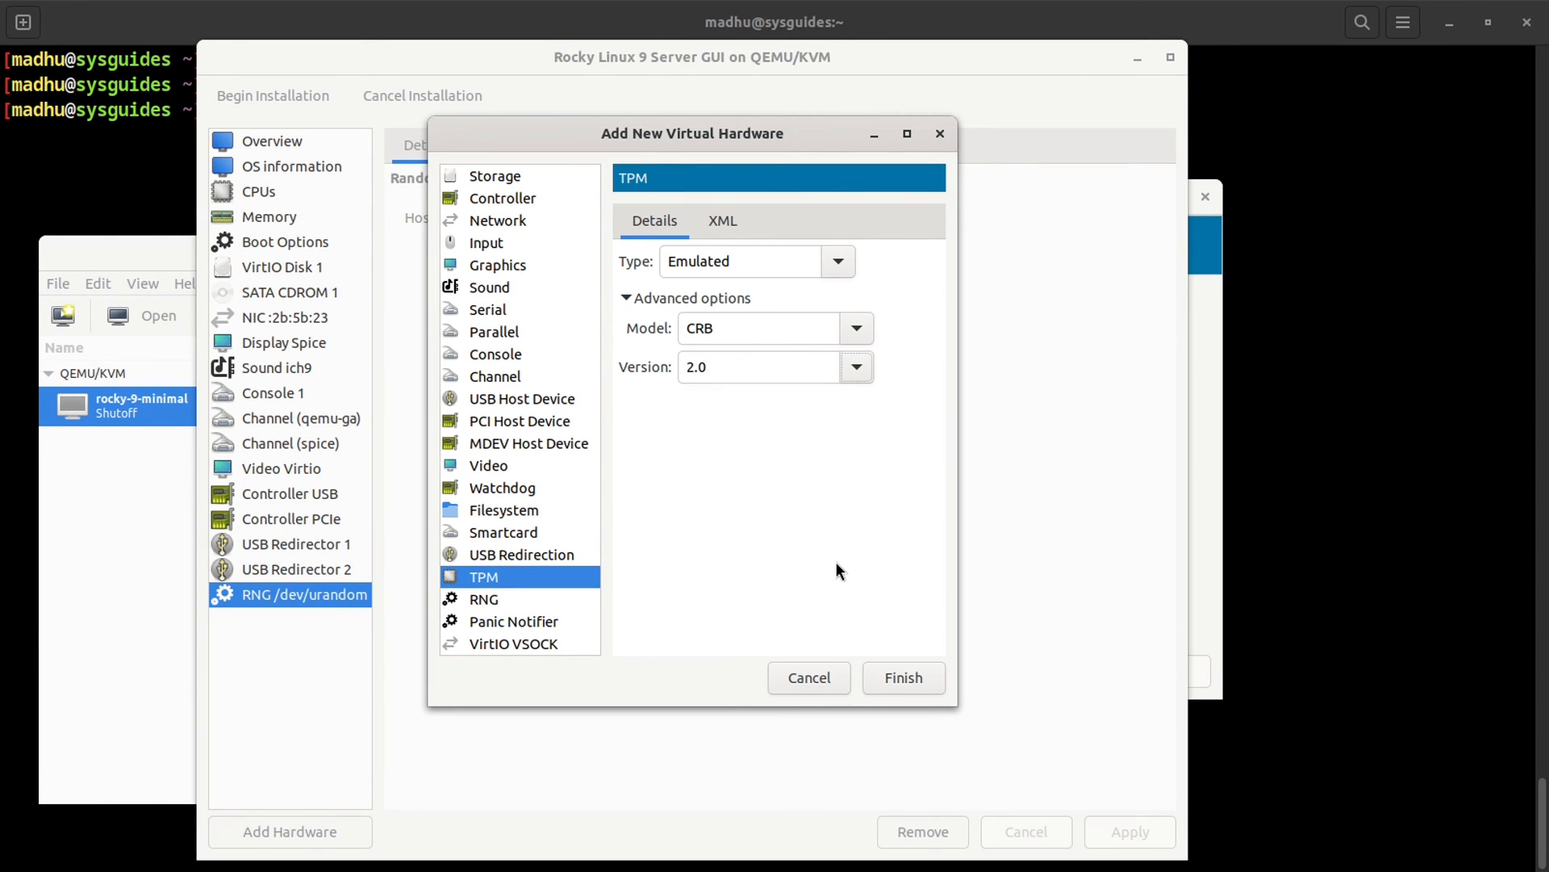
pyautogui.click(908, 678)
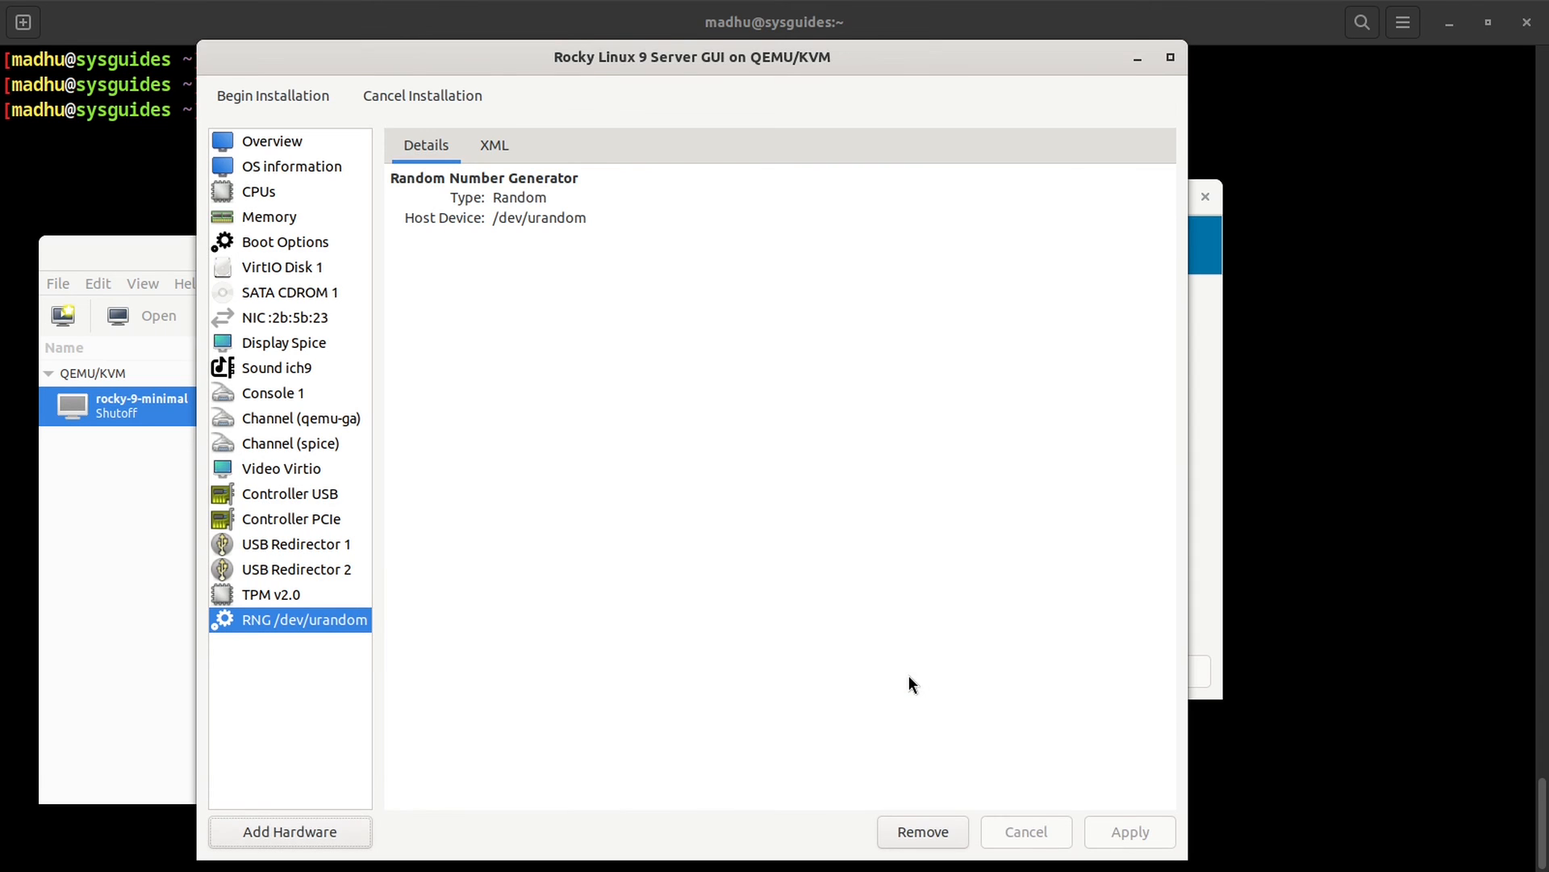
# Step: Review the new TPM v2.0 device's model and version, then begin the installation
pyautogui.click(294, 594)
pyautogui.click(407, 242)
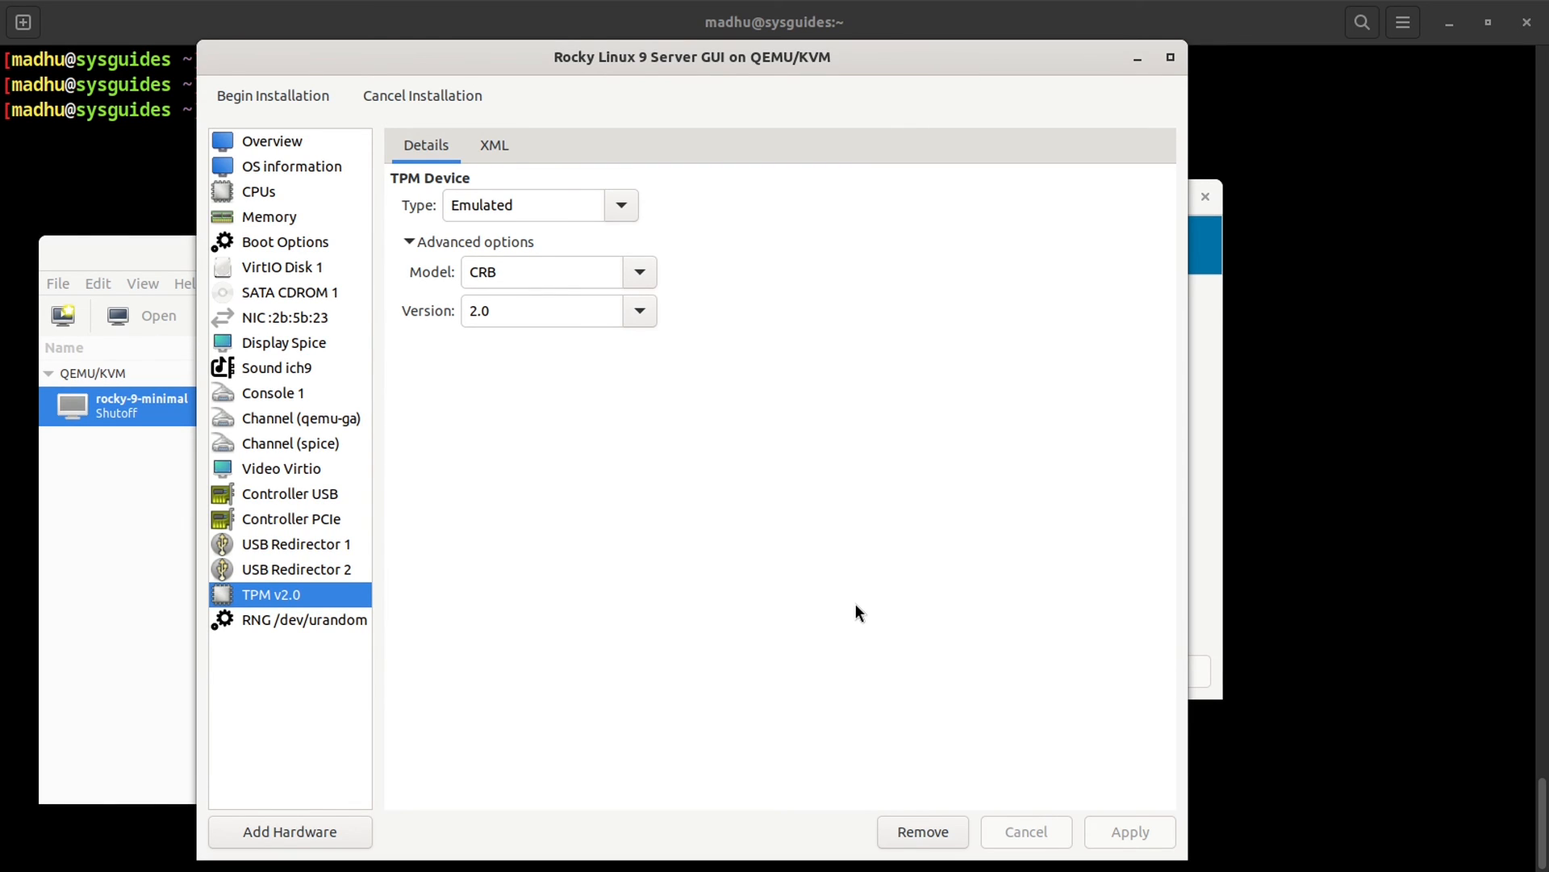
pyautogui.click(292, 95)
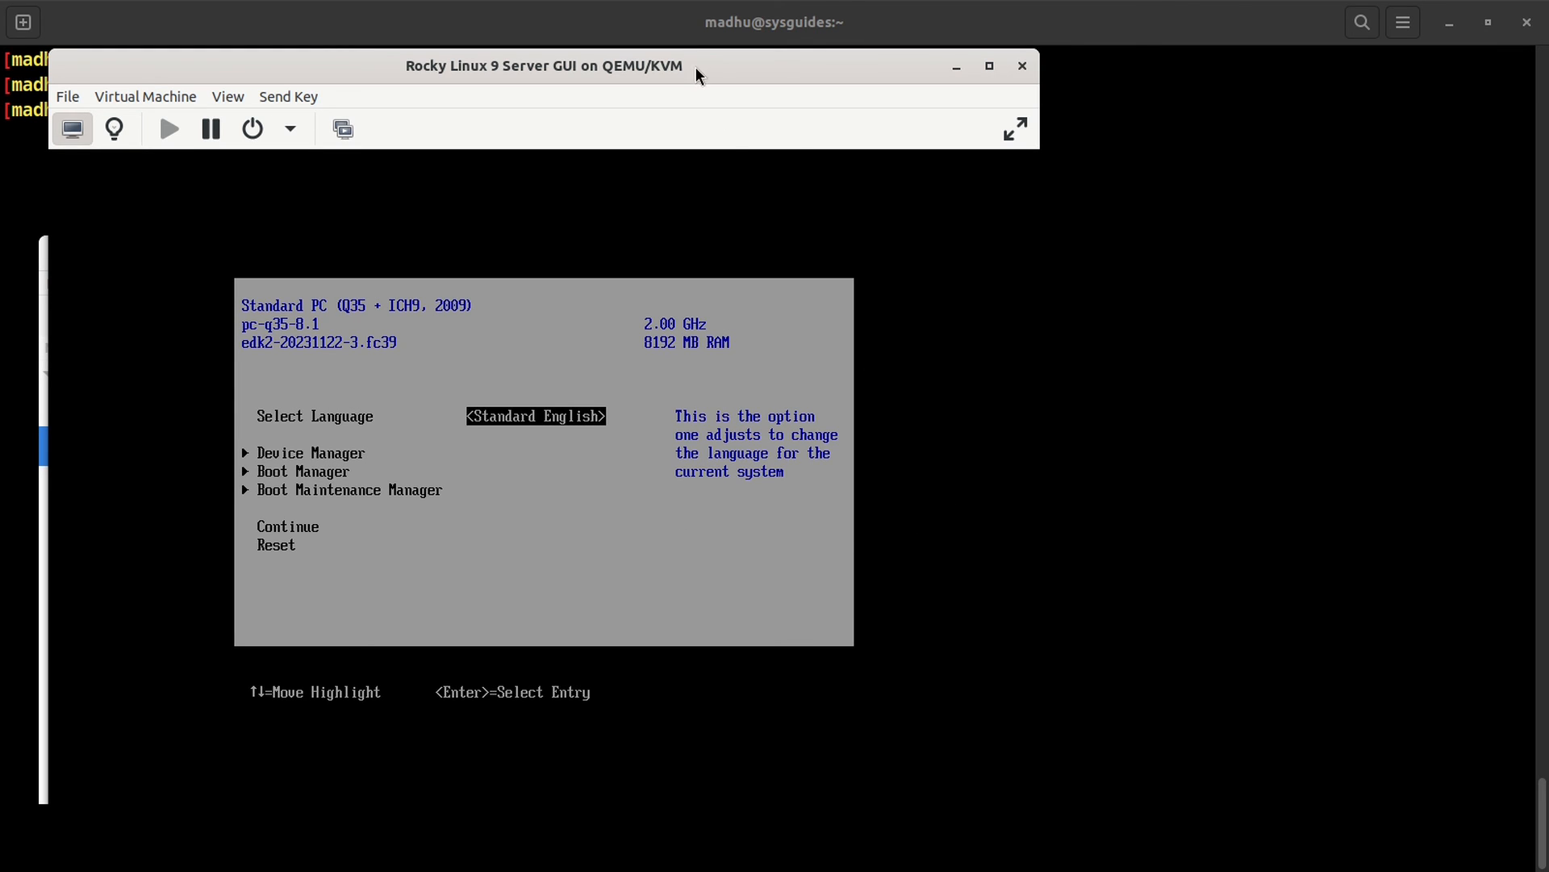
# Step: Set the OVMF Platform Configuration preferred resolution to 1360x768 and save it
pyautogui.moveTo(696, 66); pyautogui.dragTo(863, 40)
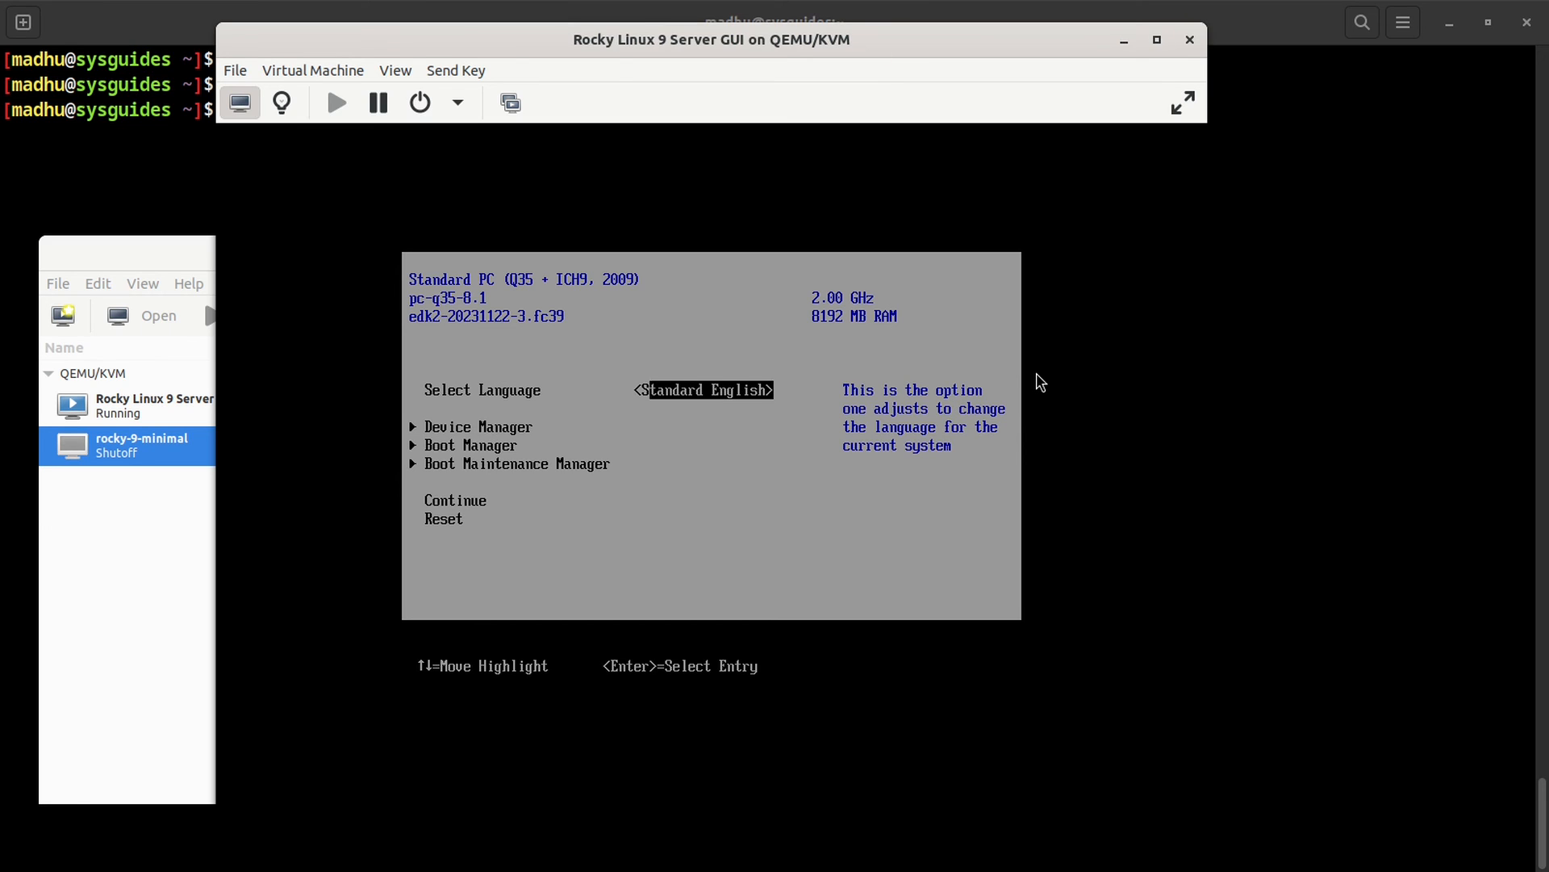
pyautogui.press('Down')
pyautogui.press('Return')
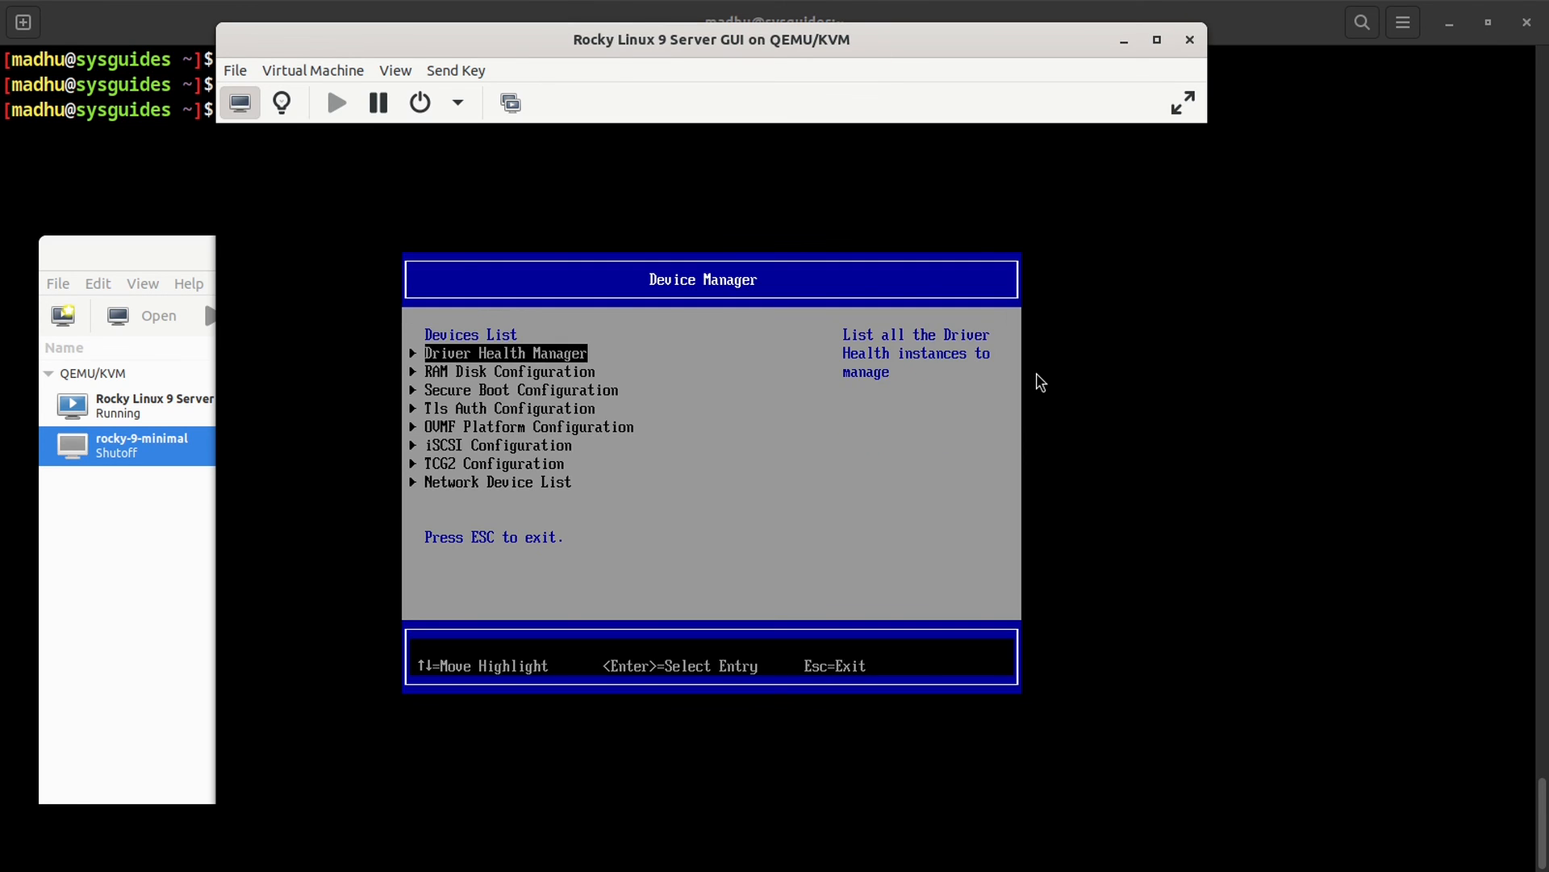
pyautogui.press('Down')
pyautogui.press('Down')
pyautogui.press('Down')
pyautogui.press('Down')
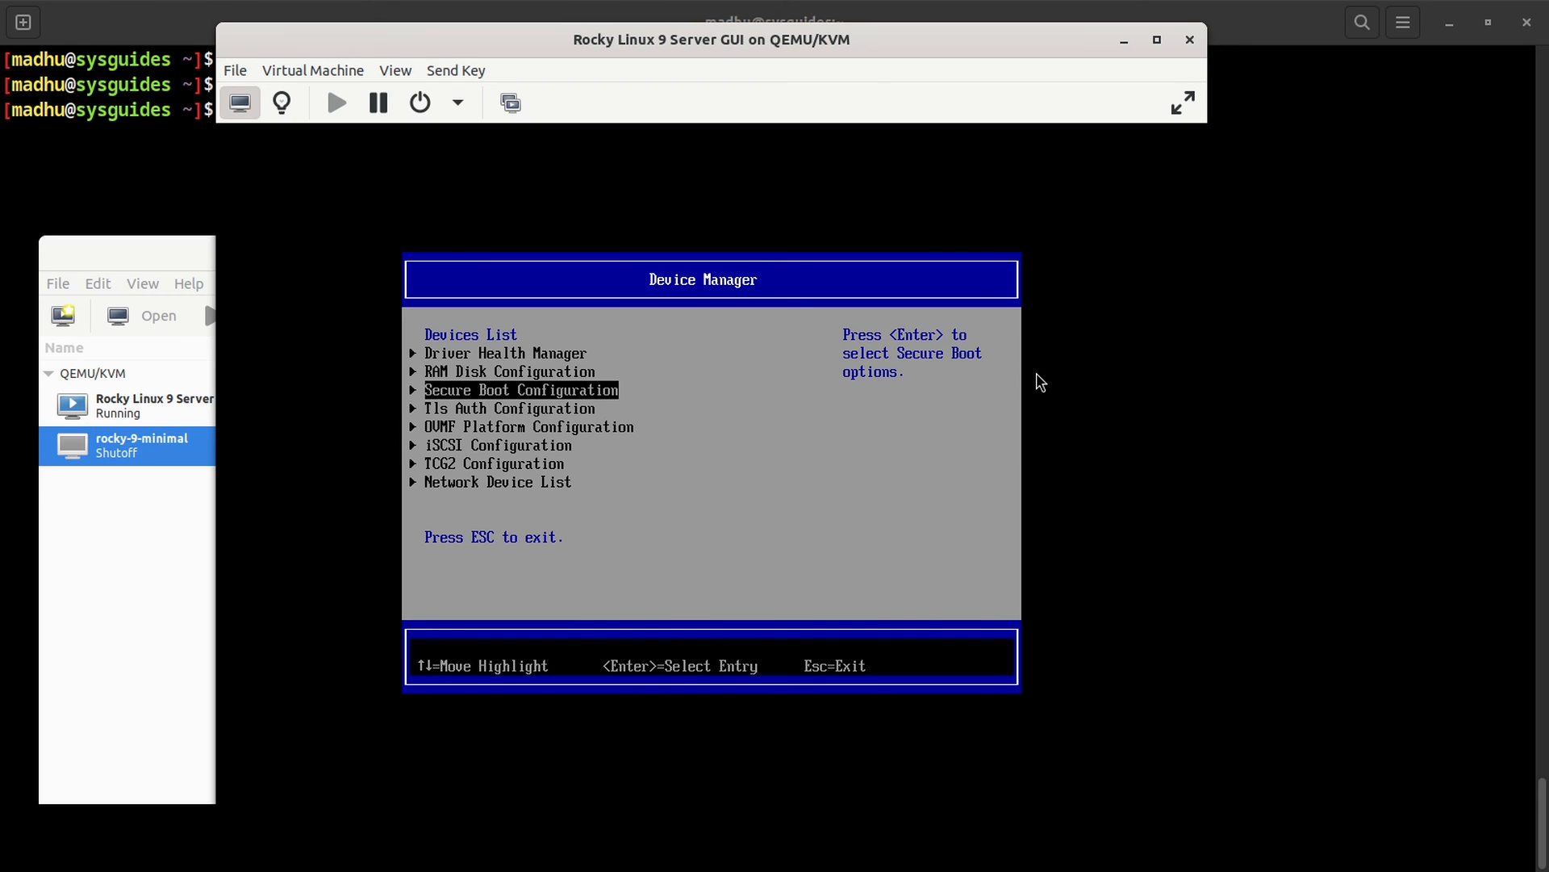
pyautogui.press('Return')
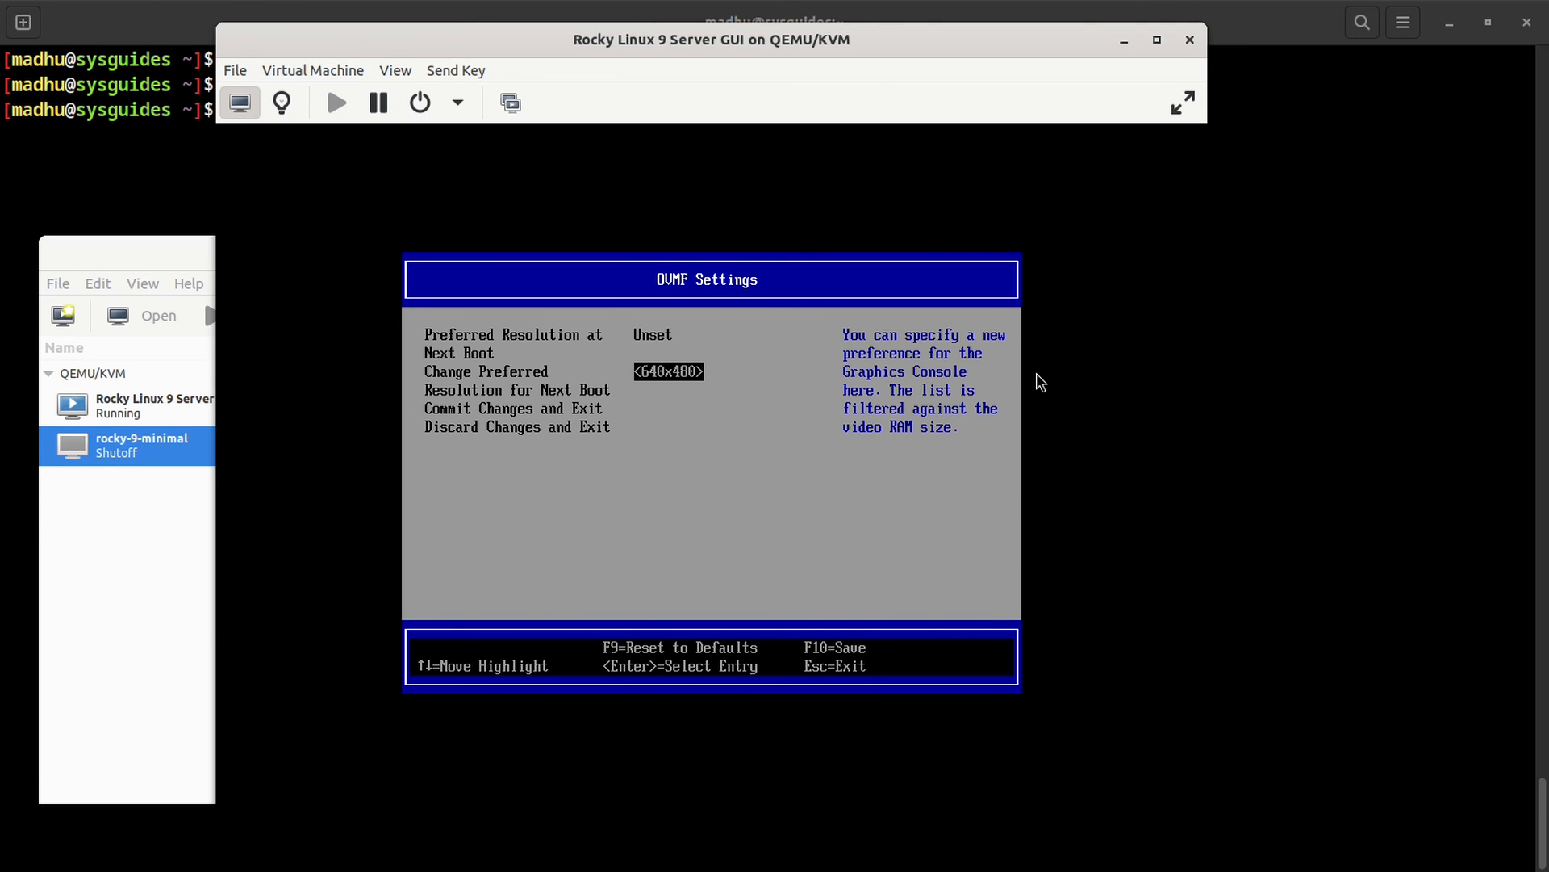
pyautogui.press('Return')
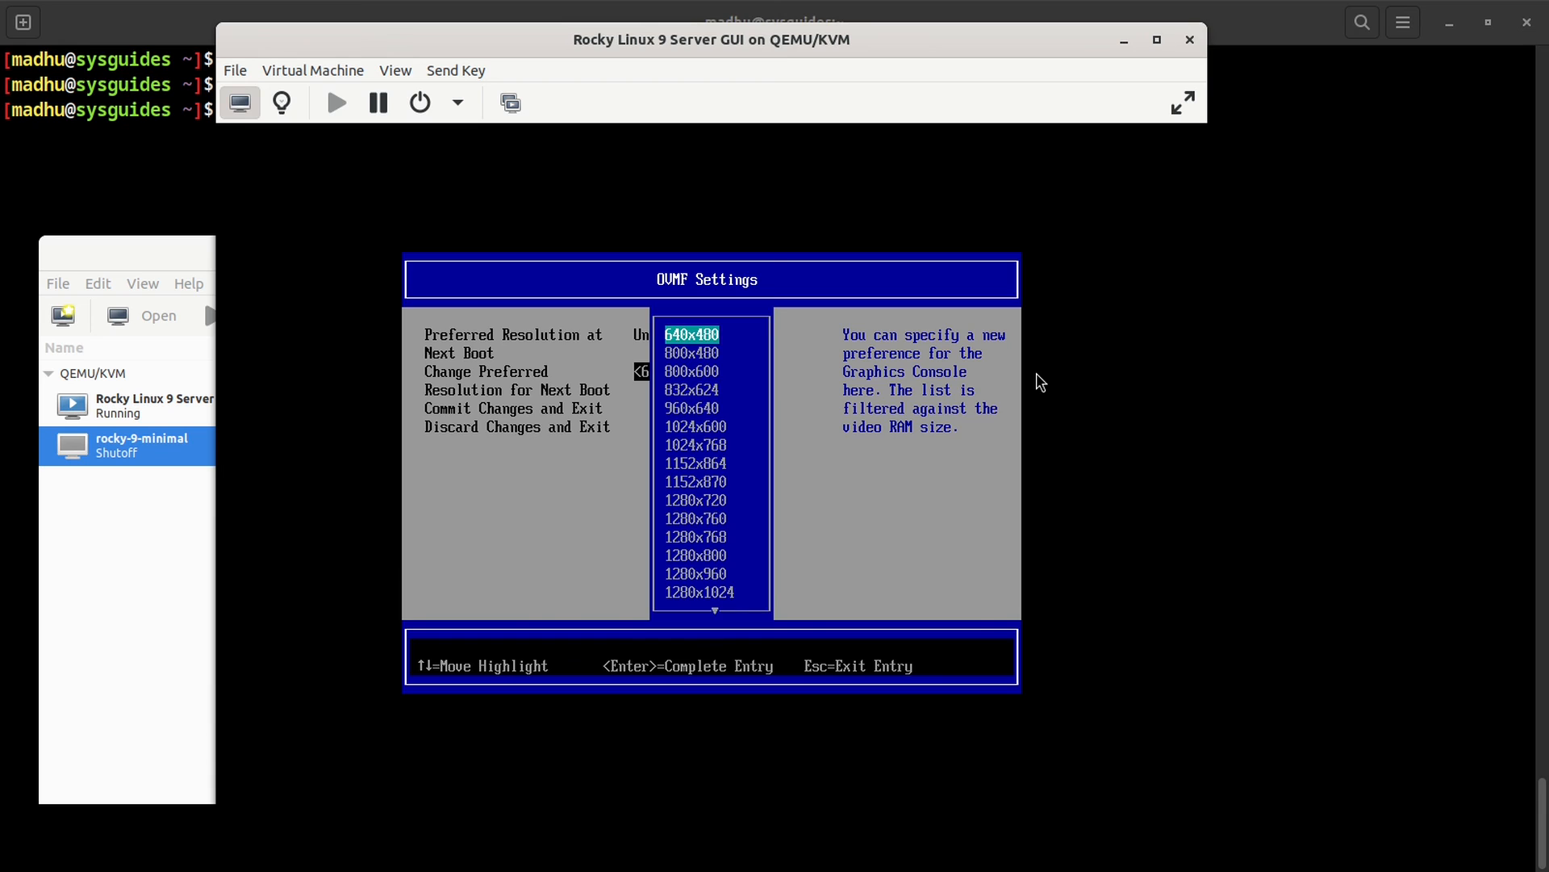
pyautogui.press('Down')
pyautogui.press('Down')
pyautogui.press('Down')
pyautogui.press('Down')
pyautogui.press('Down')
pyautogui.press('Down')
pyautogui.press('Down')
pyautogui.press('Down')
pyautogui.press('Down')
pyautogui.press('Down')
pyautogui.press('Down')
pyautogui.press('Down')
pyautogui.press('Down')
pyautogui.press('Down')
pyautogui.press('Down')
pyautogui.press('Down')
pyautogui.press('Down')
pyautogui.press('Down')
pyautogui.press('Down')
pyautogui.press('Down')
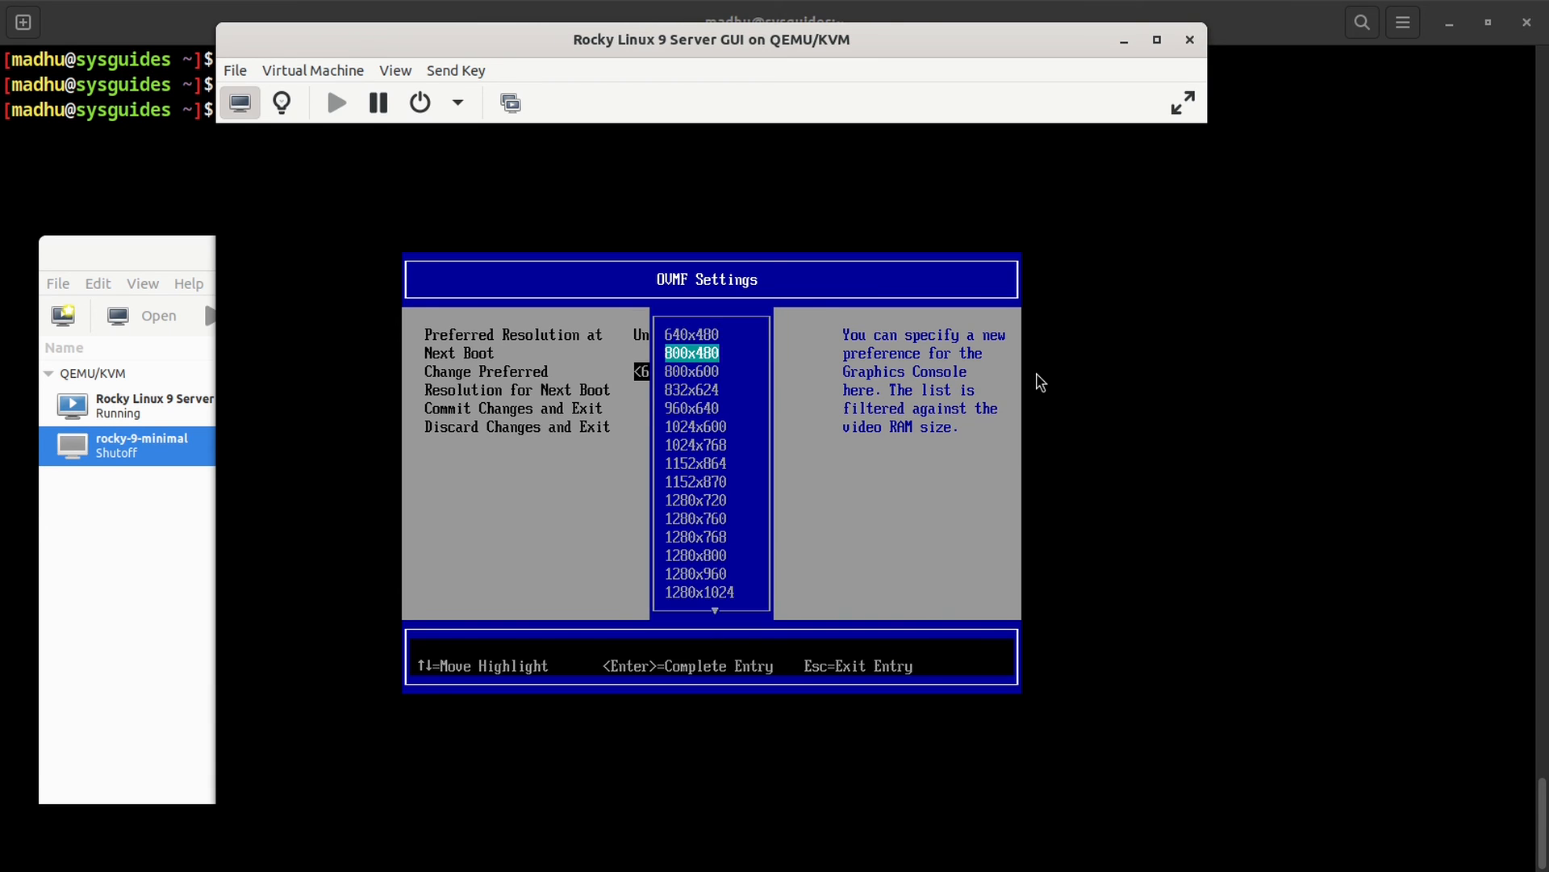
pyautogui.press('Up')
pyautogui.press('Up')
pyautogui.press('Up')
pyautogui.press('Up')
pyautogui.press('Up')
pyautogui.press('Up')
pyautogui.press('Up')
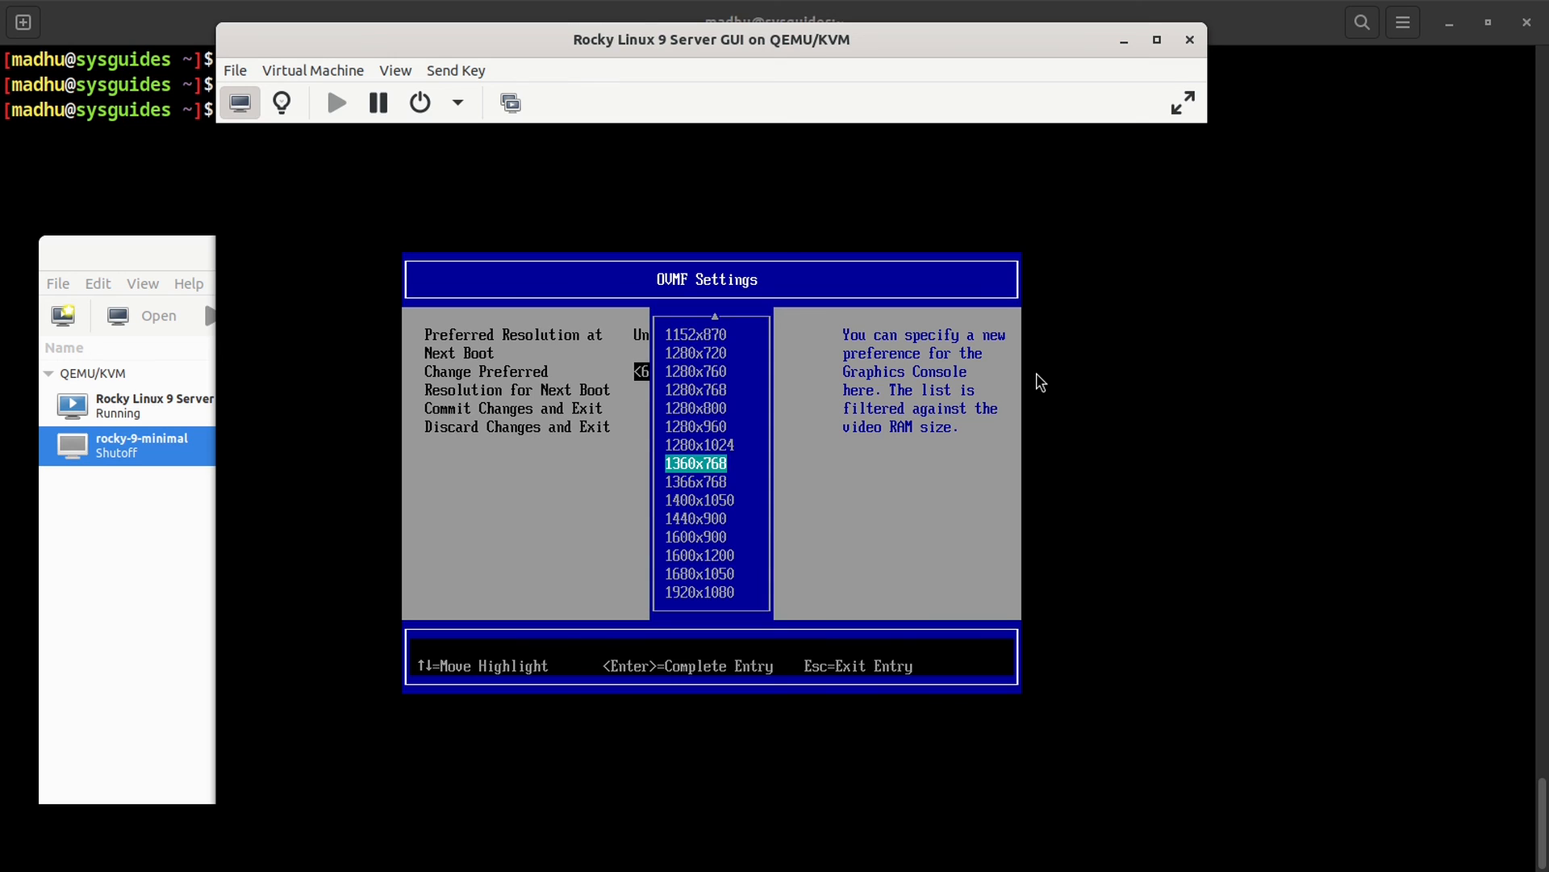
pyautogui.press('Return')
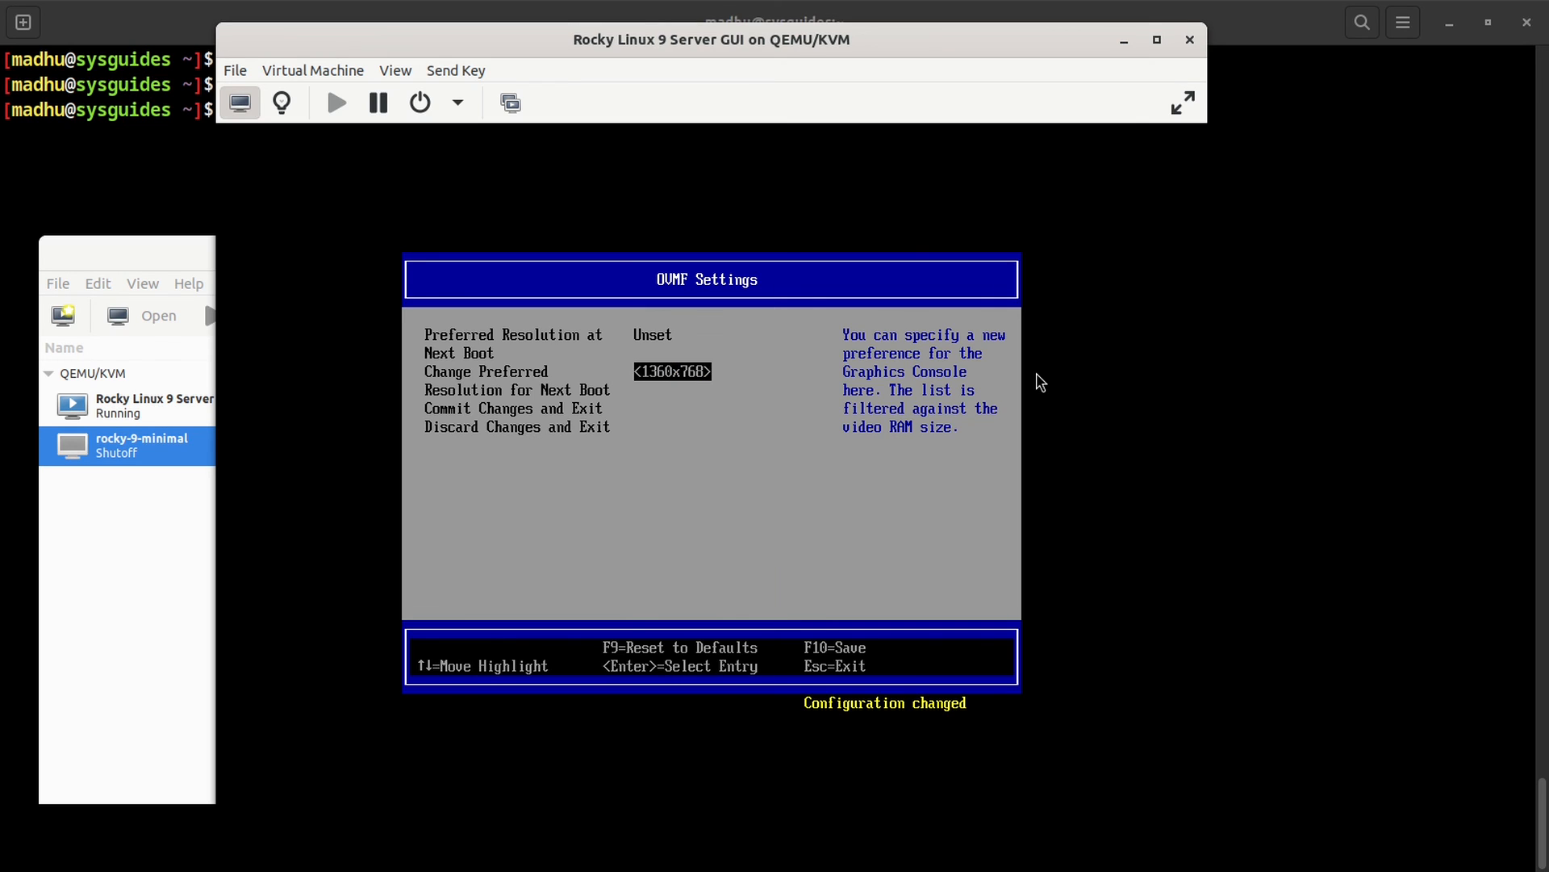
pyautogui.press('Down')
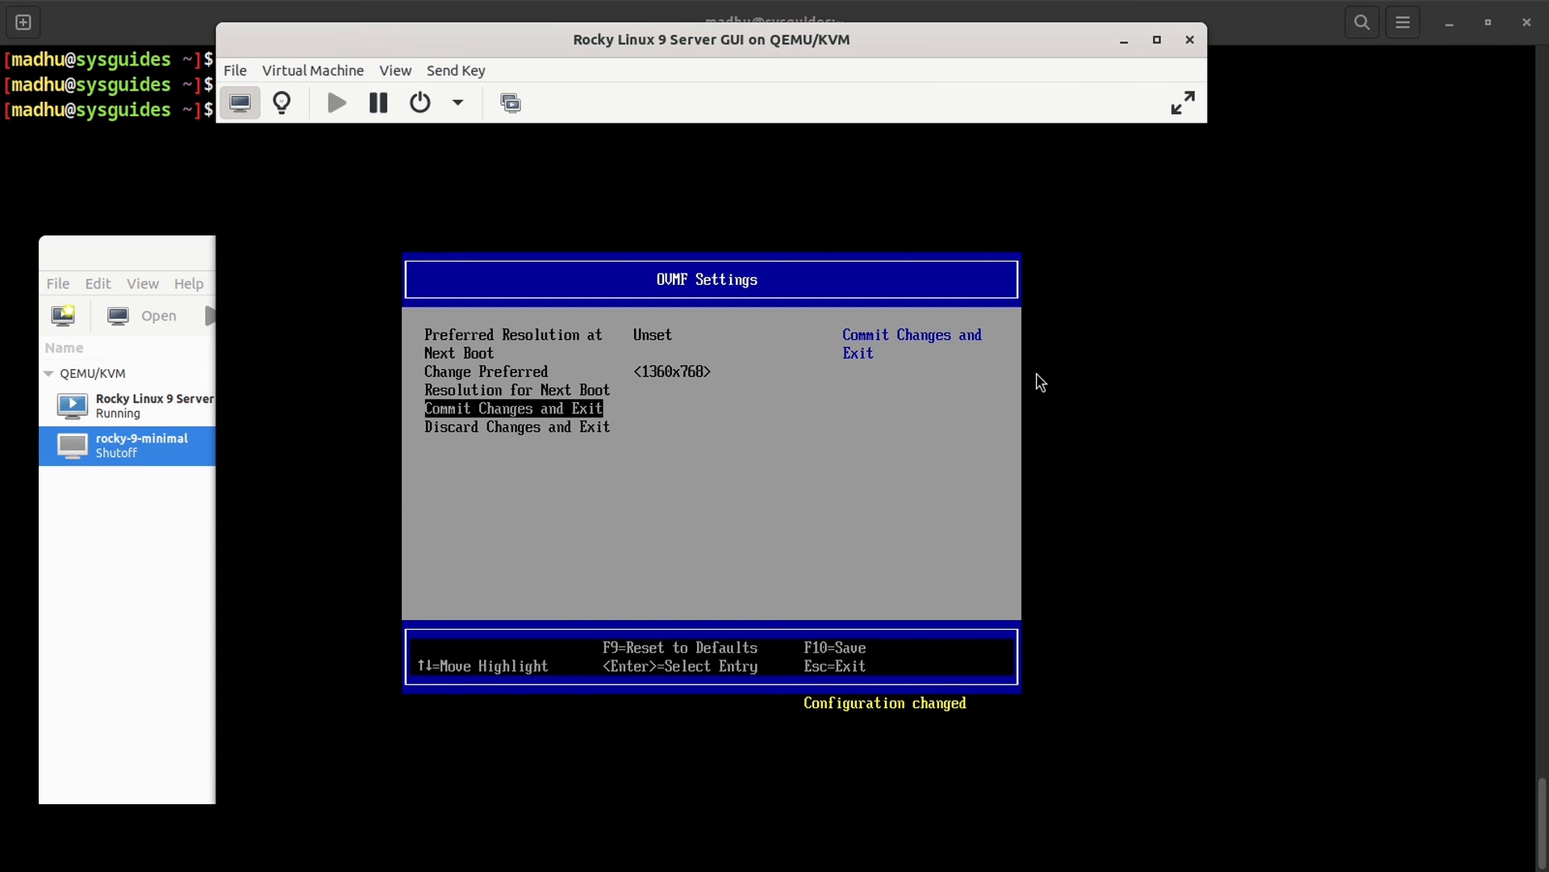
pyautogui.press('Return')
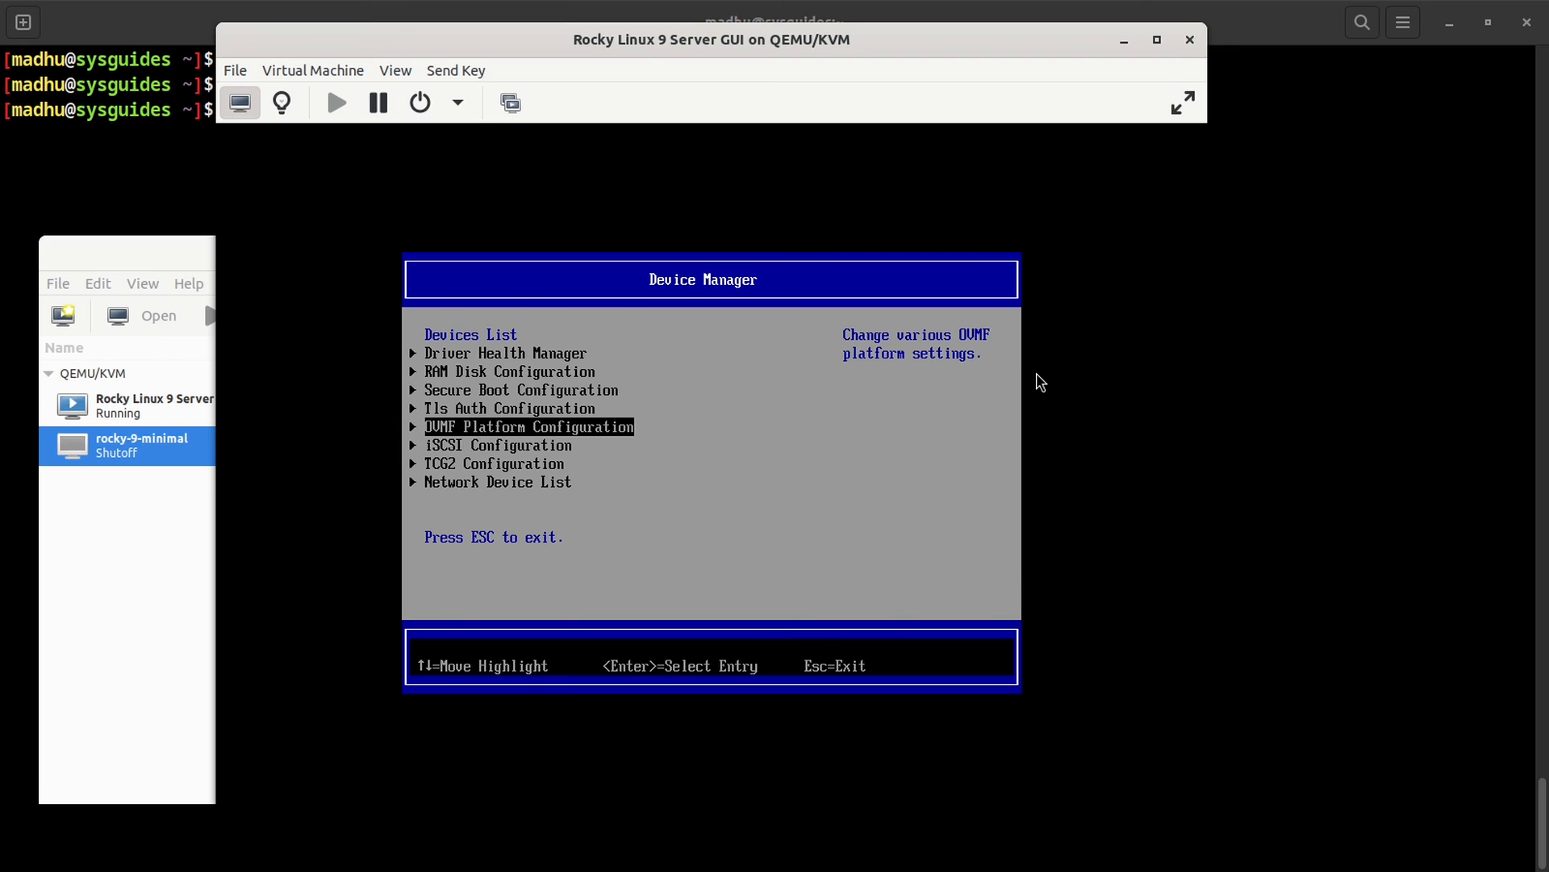
# Step: Reset the VM from the firmware menu, then Force Off once no bootable device is found
pyautogui.press('Escape')
pyautogui.press('Down')
pyautogui.press('Down')
pyautogui.press('Down')
pyautogui.press('Down')
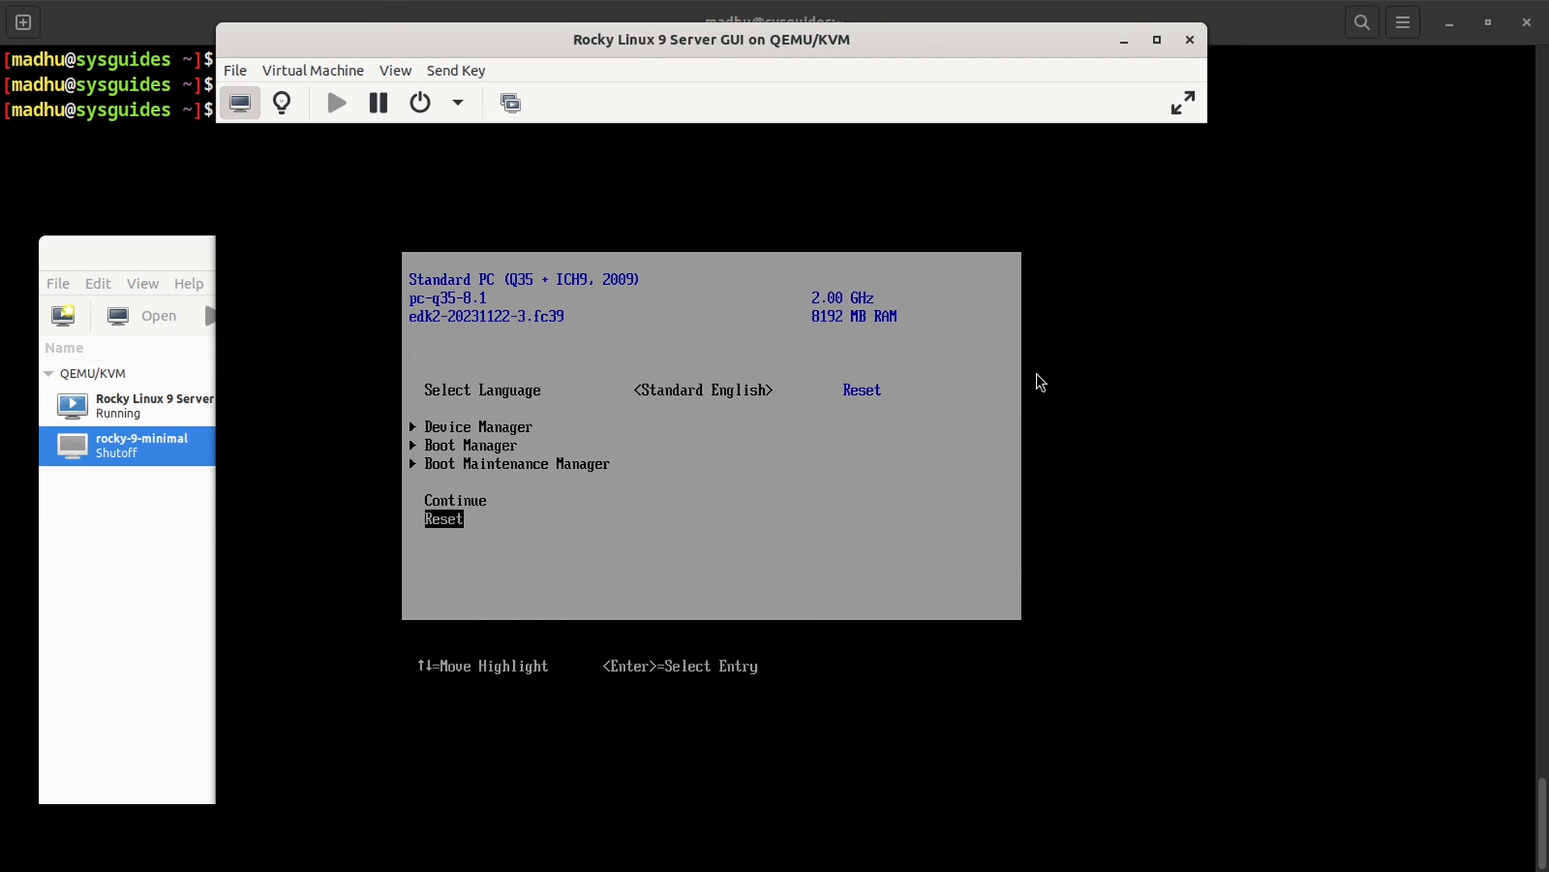
pyautogui.press('Return')
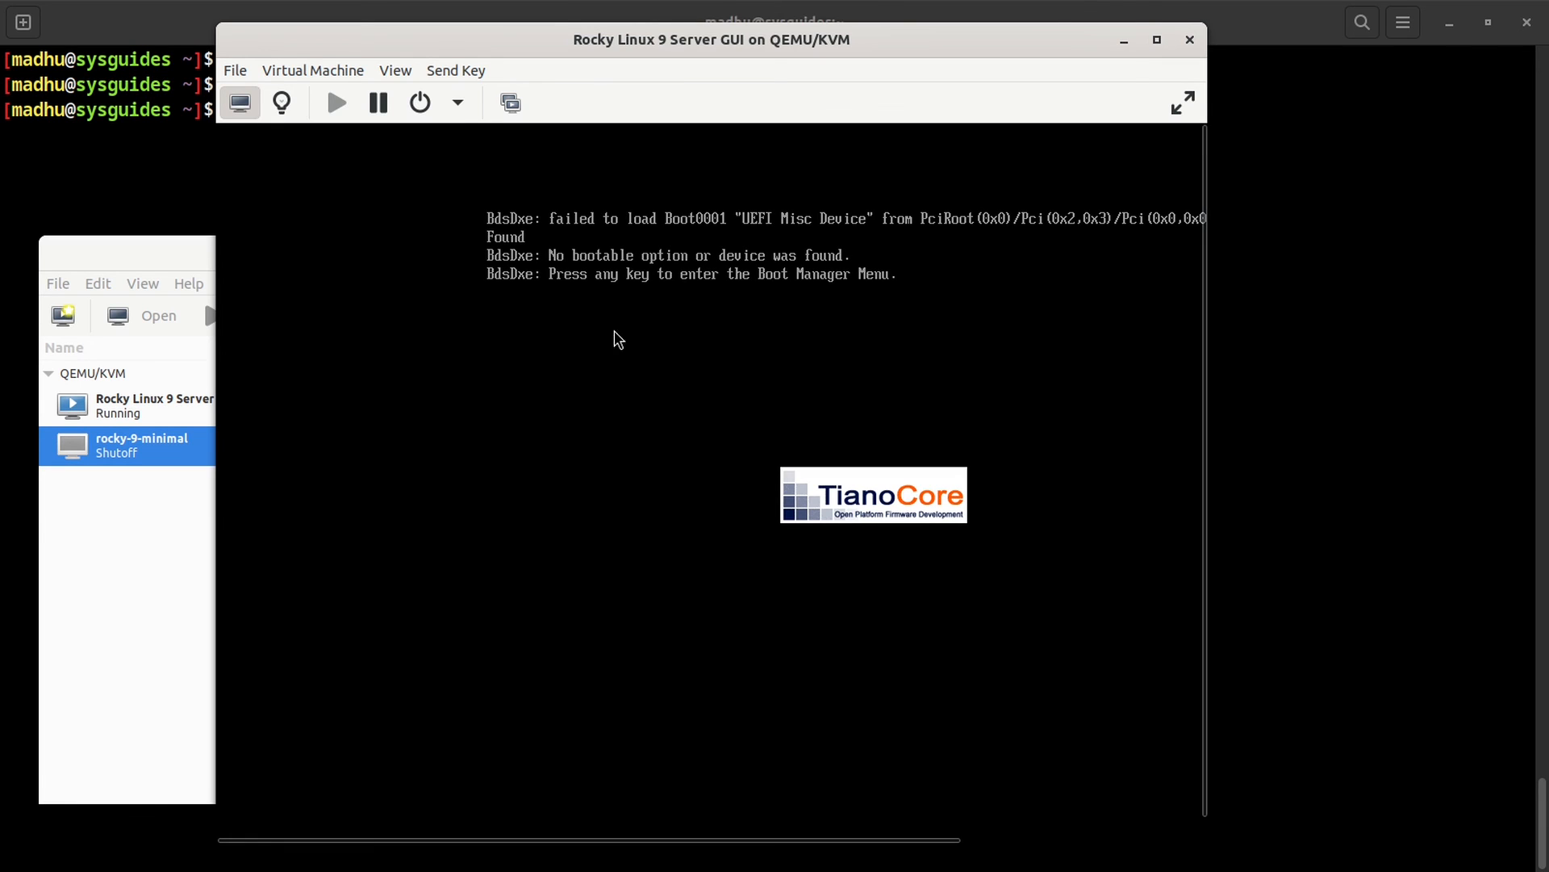
pyautogui.click(458, 102)
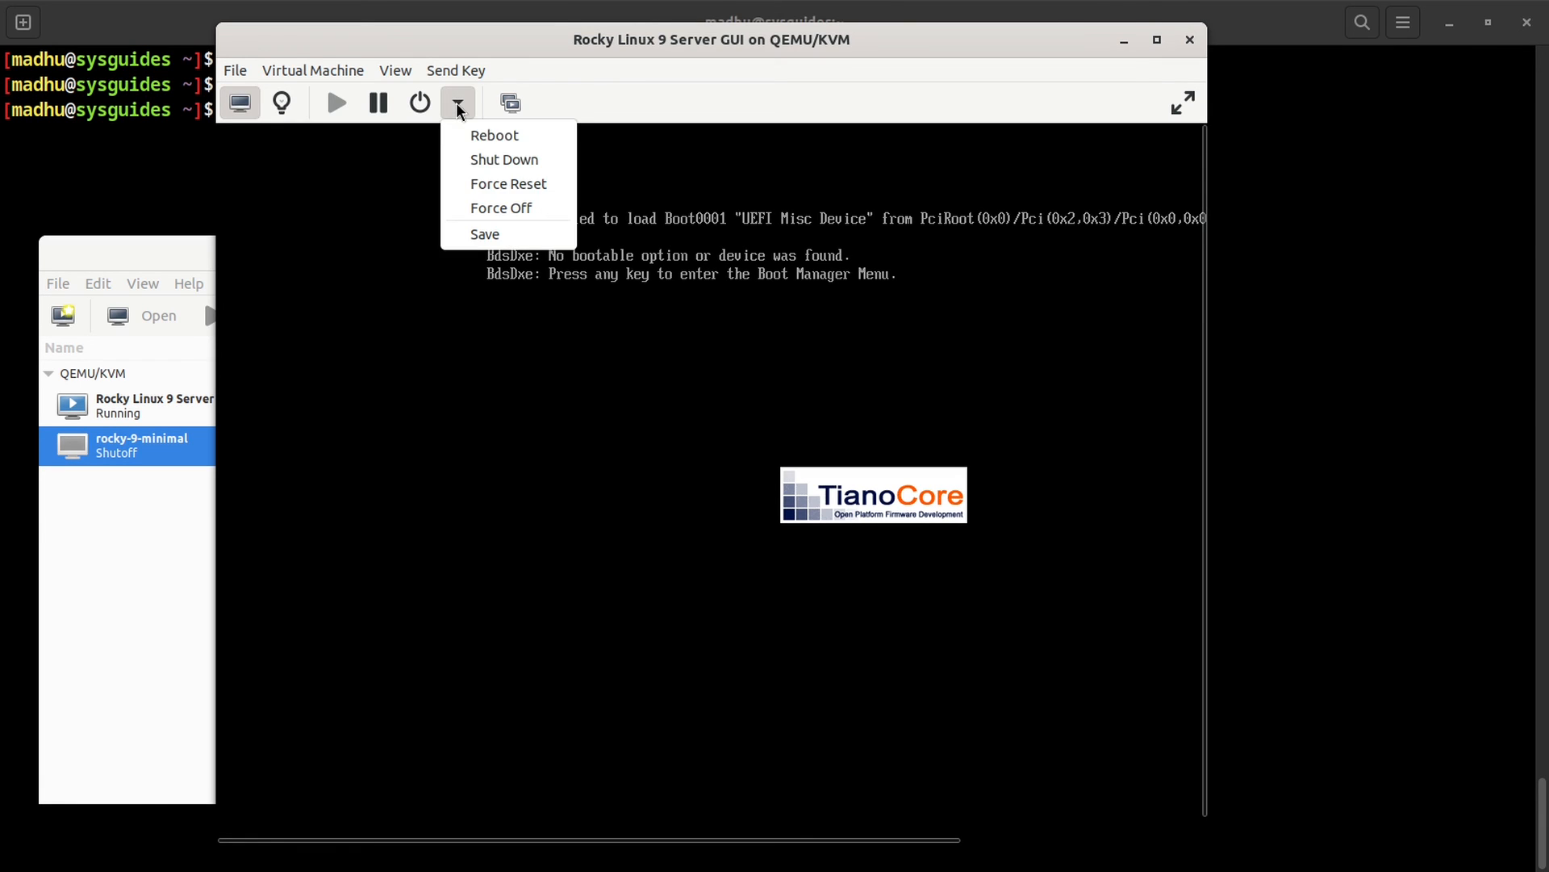
pyautogui.click(502, 210)
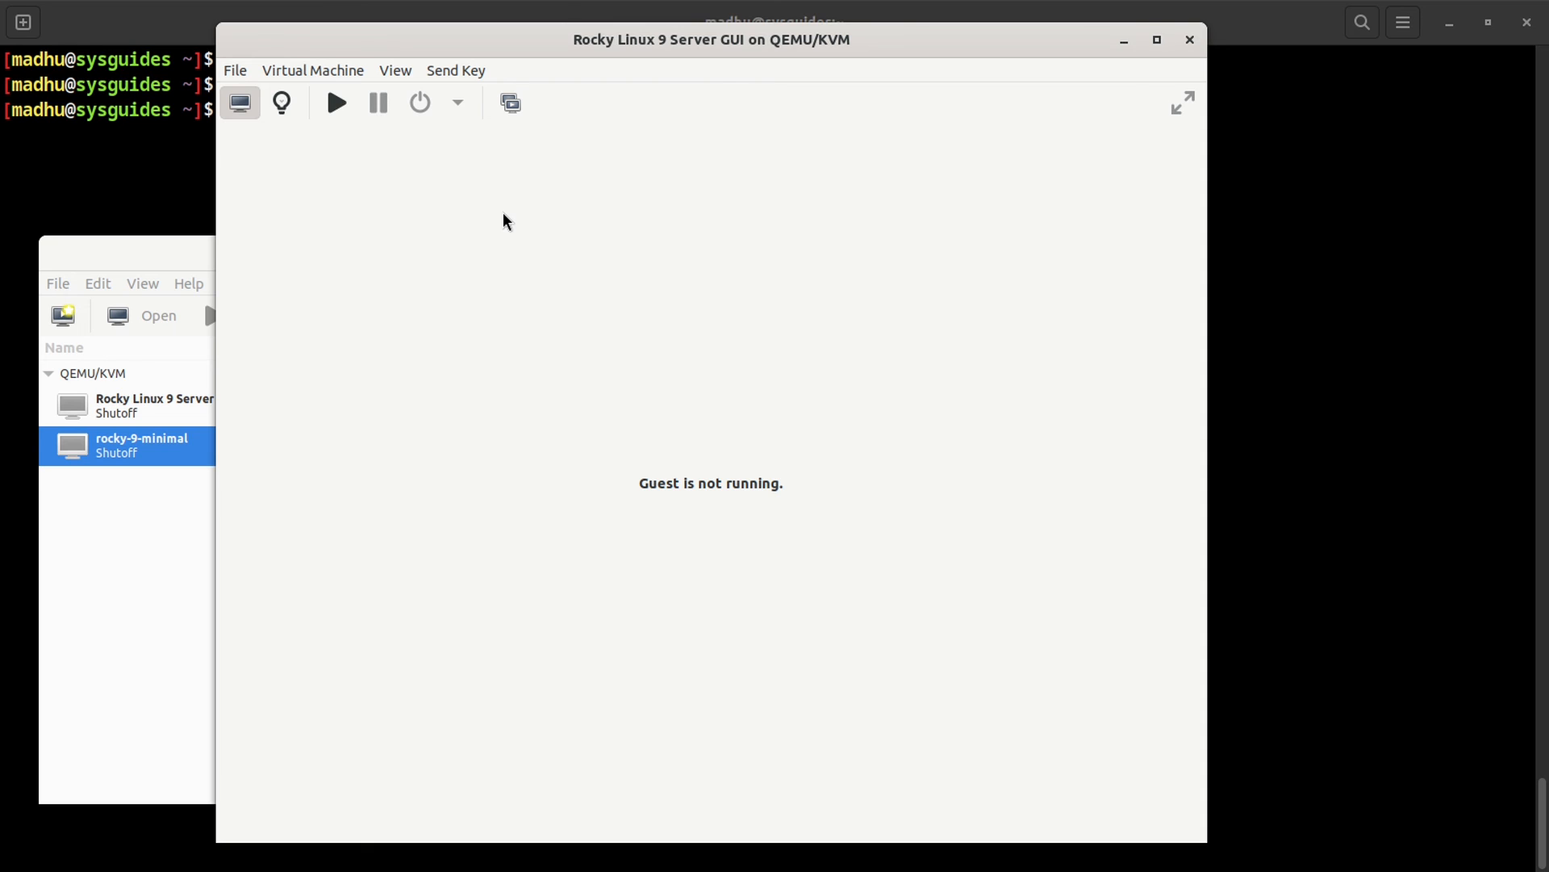
# Step: Load Rocky-9.3-x86_64-dvd.iso into SATA CDROM 1, apply, and run the VM from the console
pyautogui.click(282, 105)
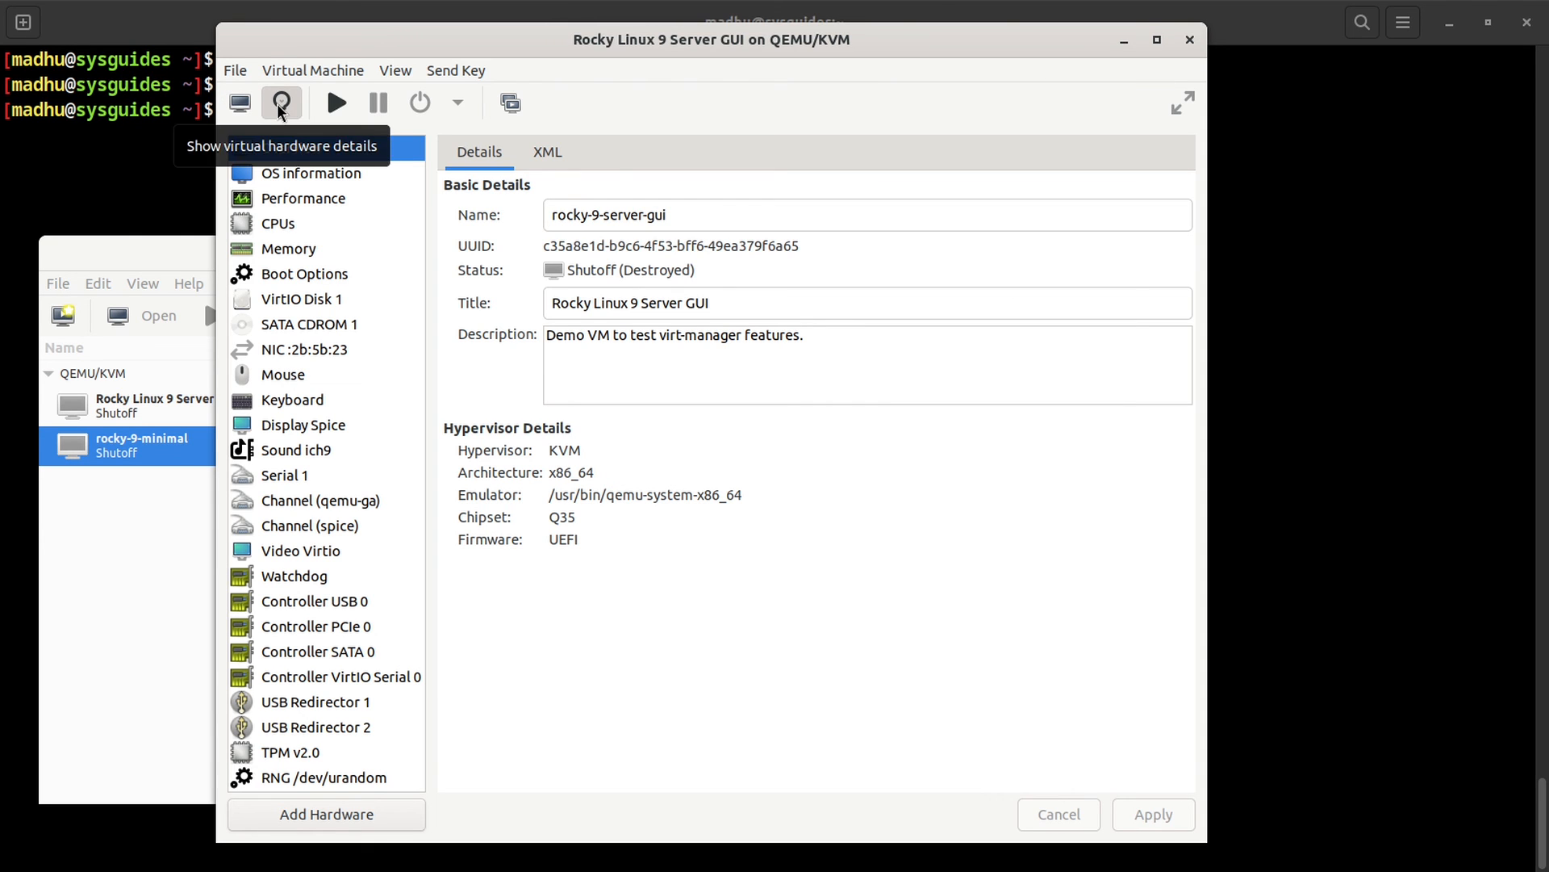
pyautogui.click(321, 324)
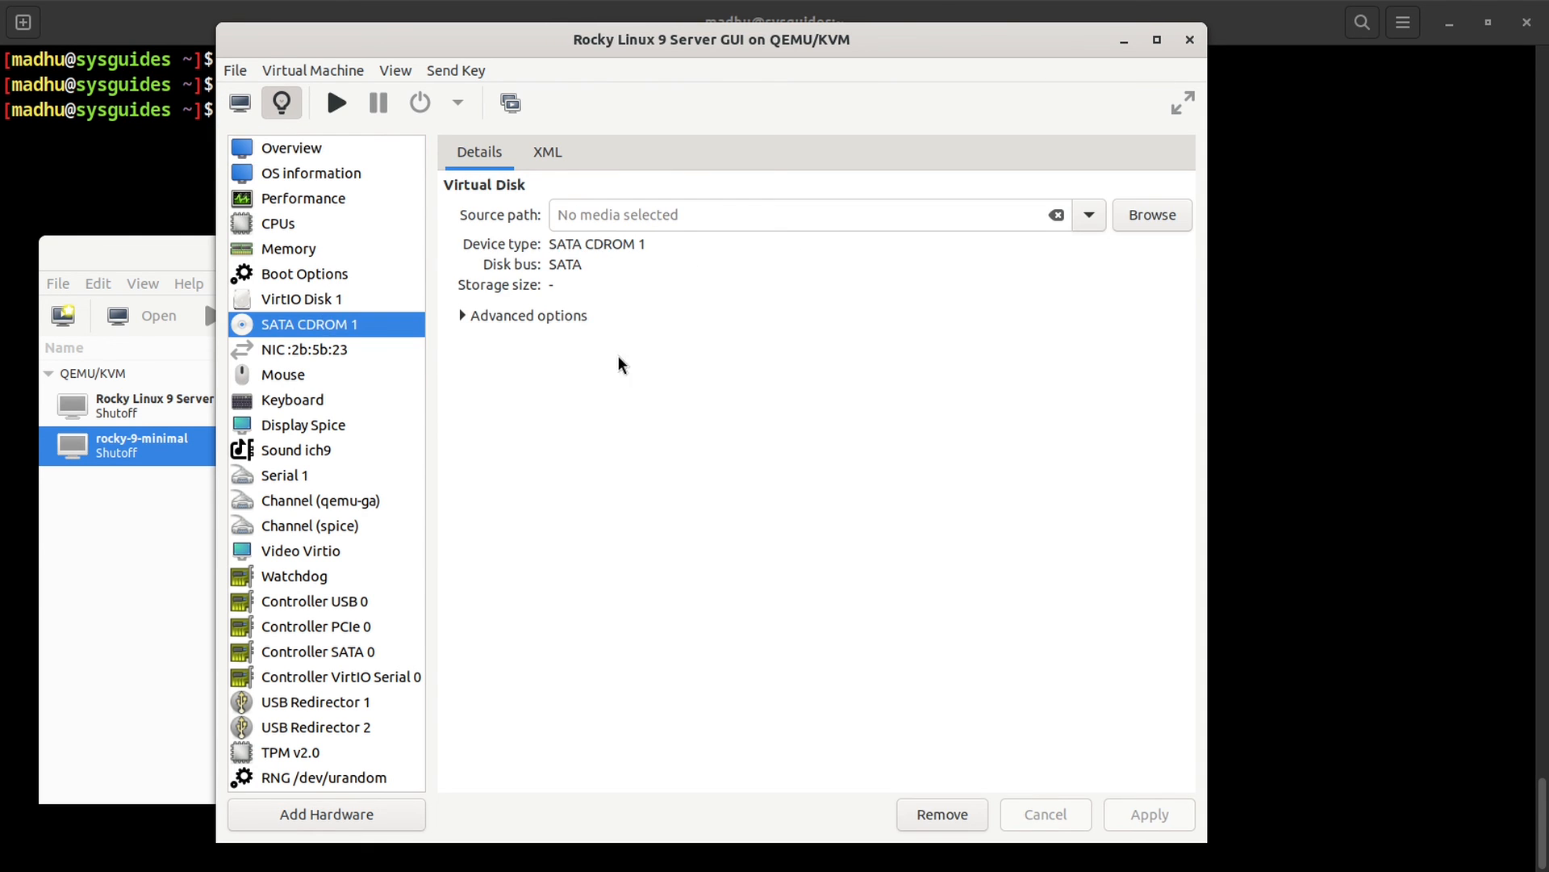
pyautogui.click(1089, 214)
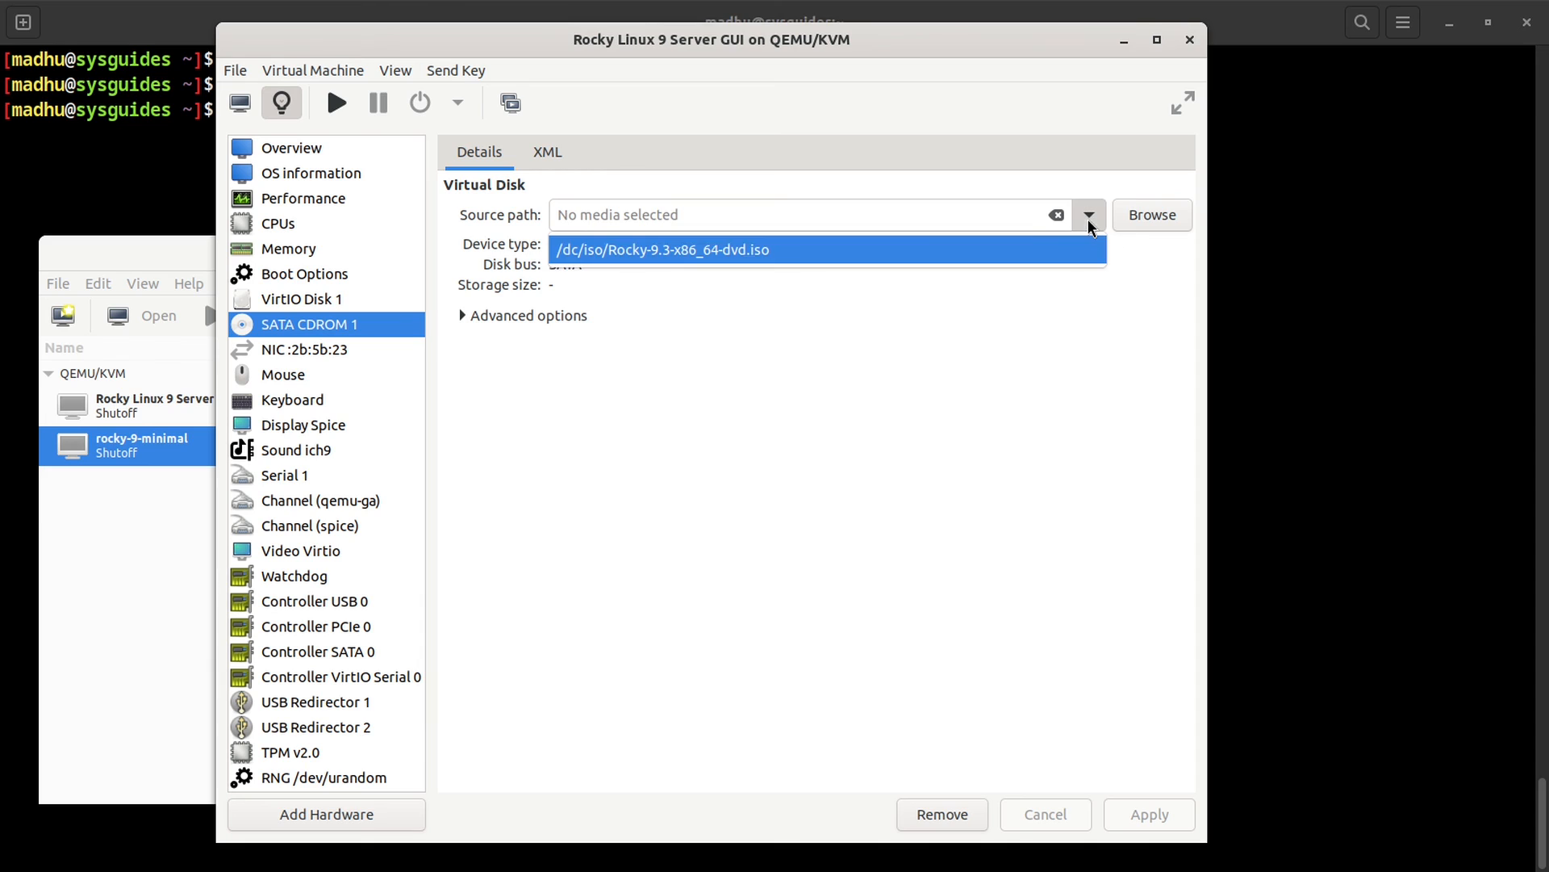
pyautogui.click(833, 258)
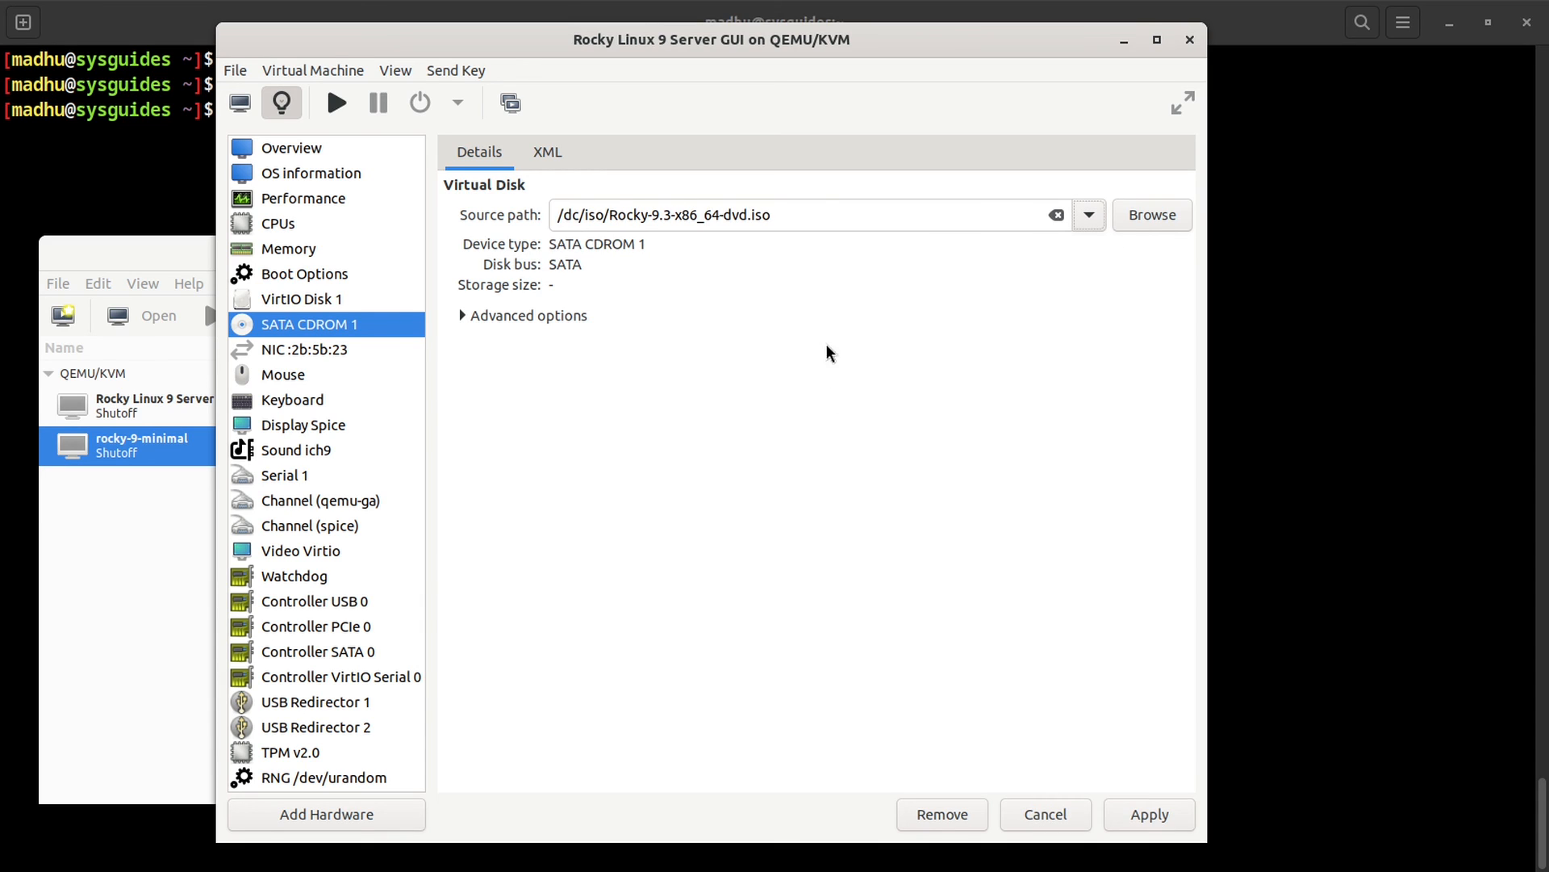
pyautogui.click(1153, 815)
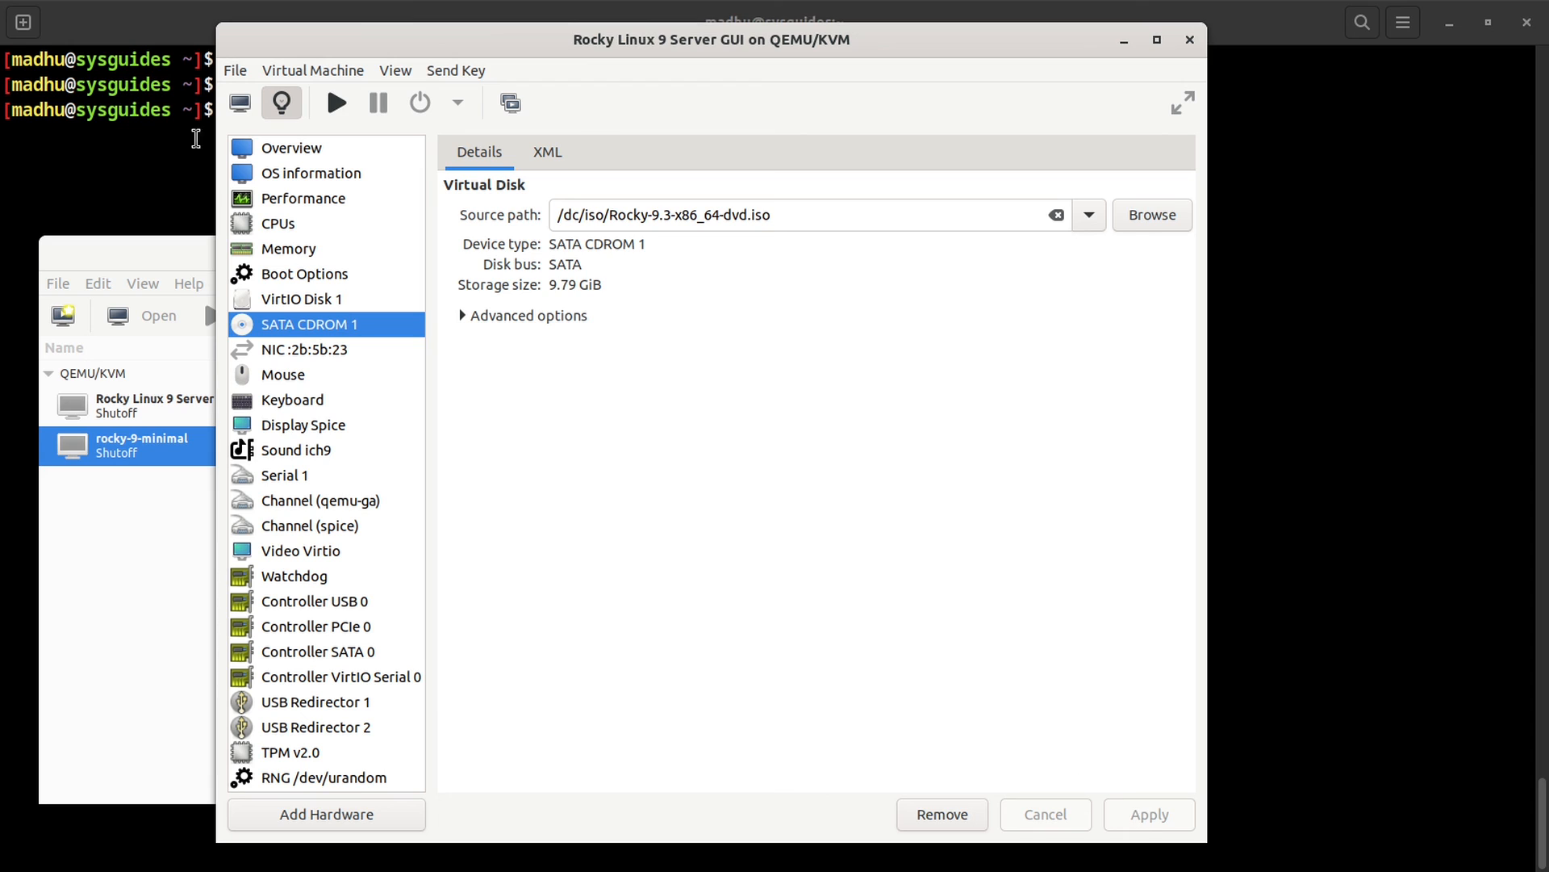
pyautogui.click(246, 115)
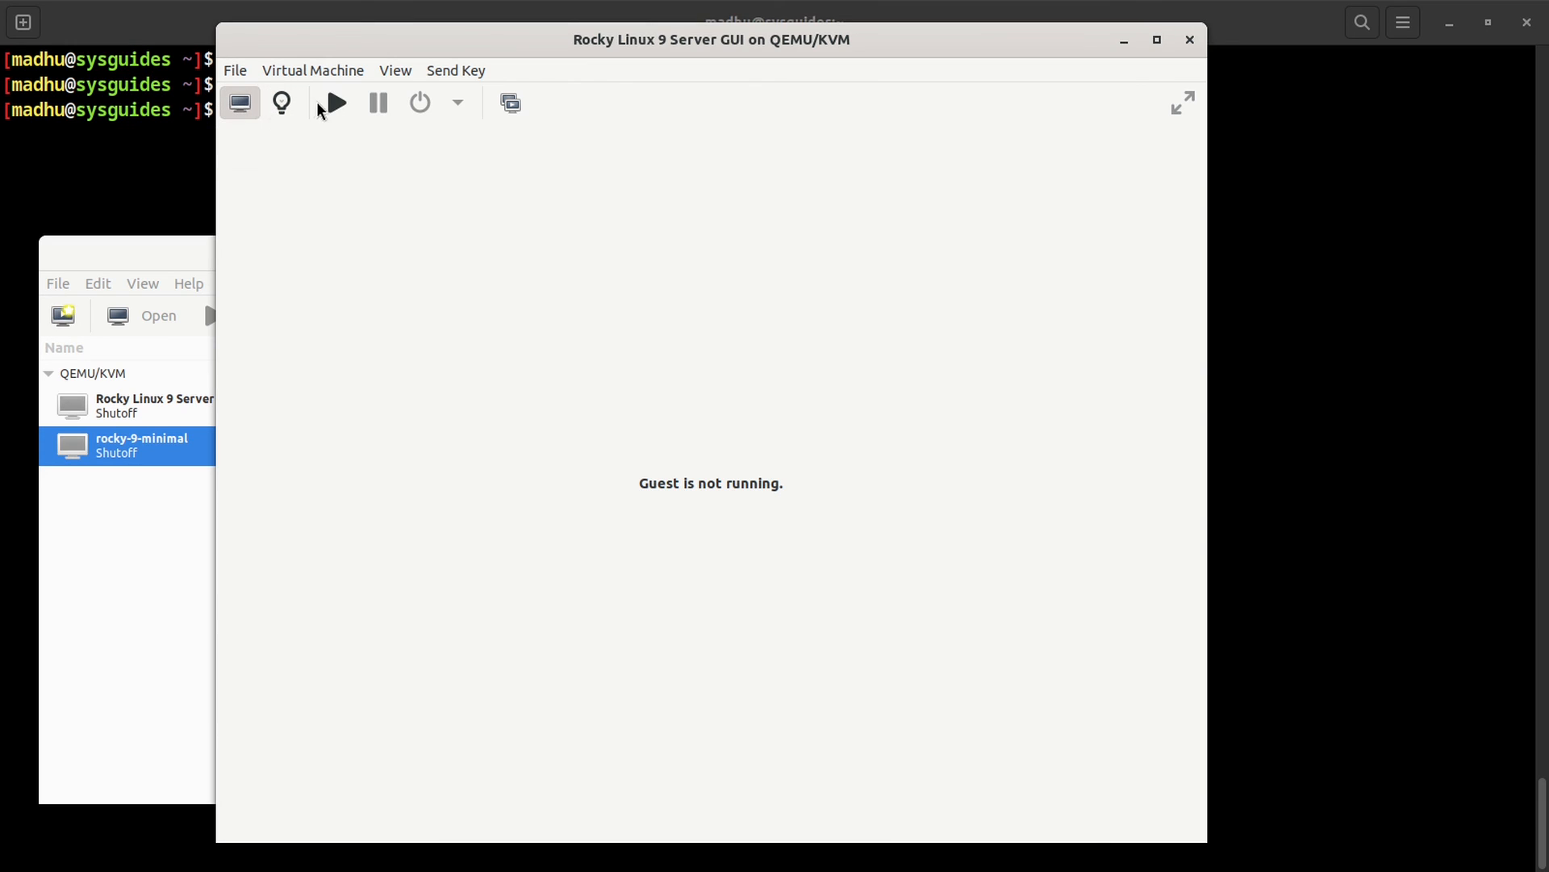
pyautogui.click(336, 105)
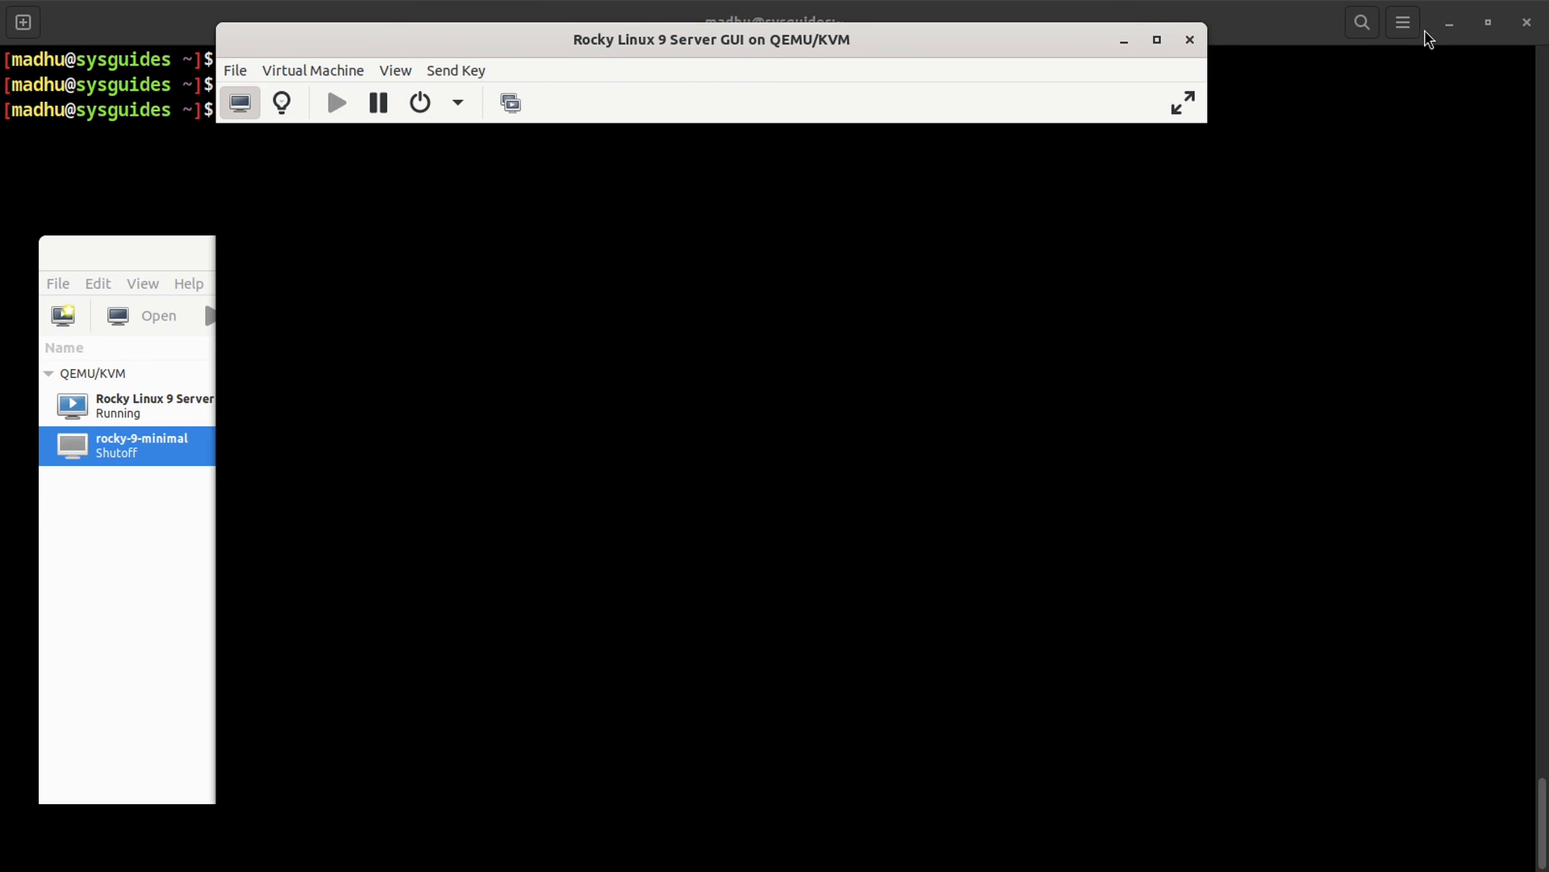
# Step: Minimize the host terminal and resize the VM console window to fit the guest
pyautogui.click(1450, 29)
pyautogui.click(1450, 29)
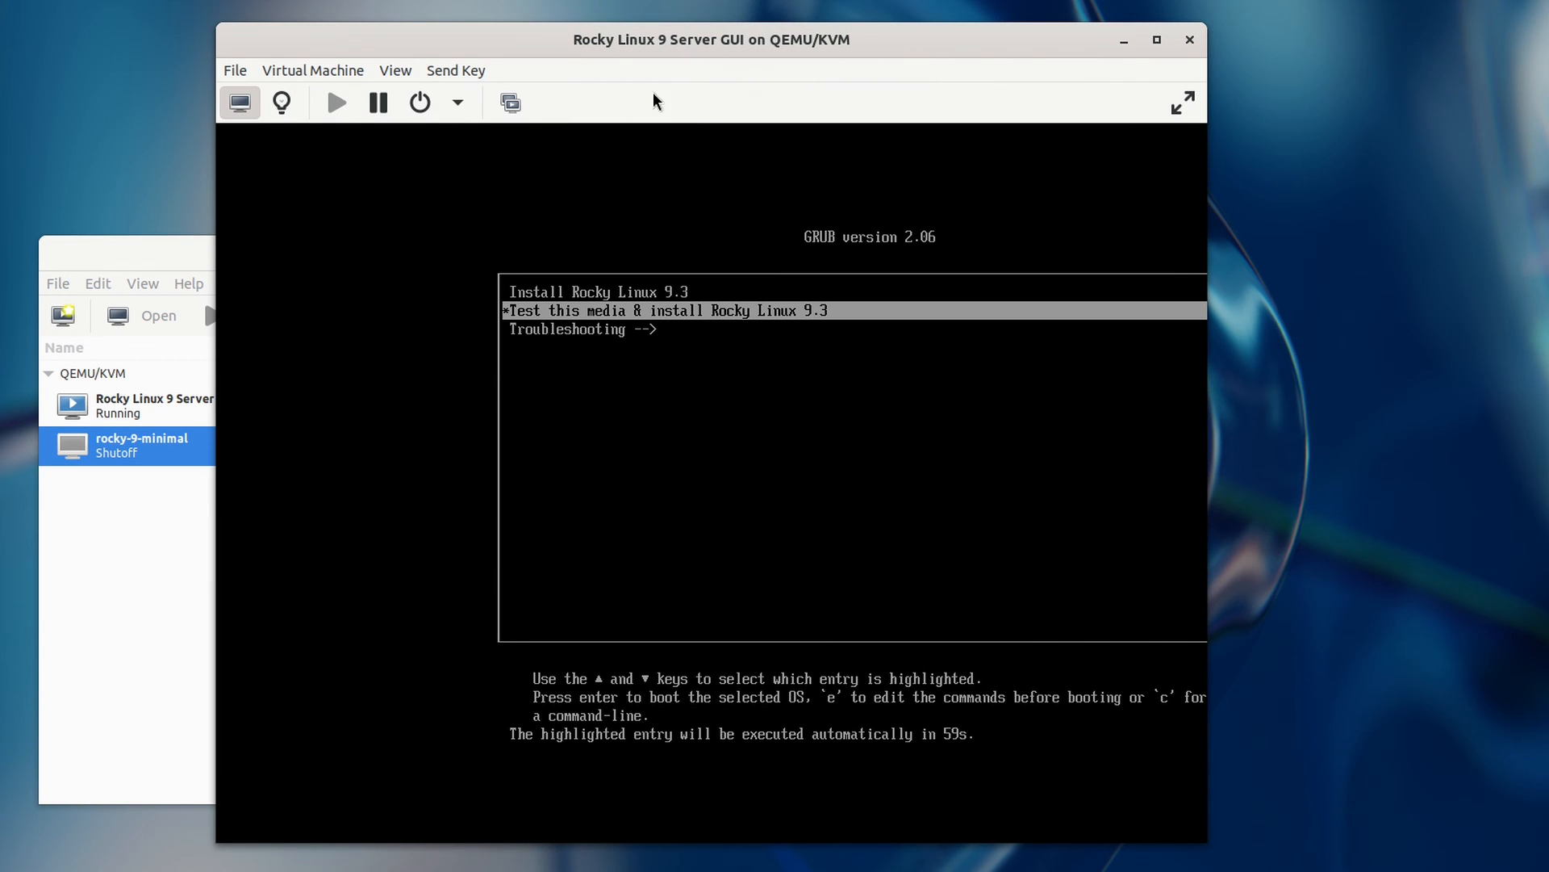
pyautogui.click(402, 70)
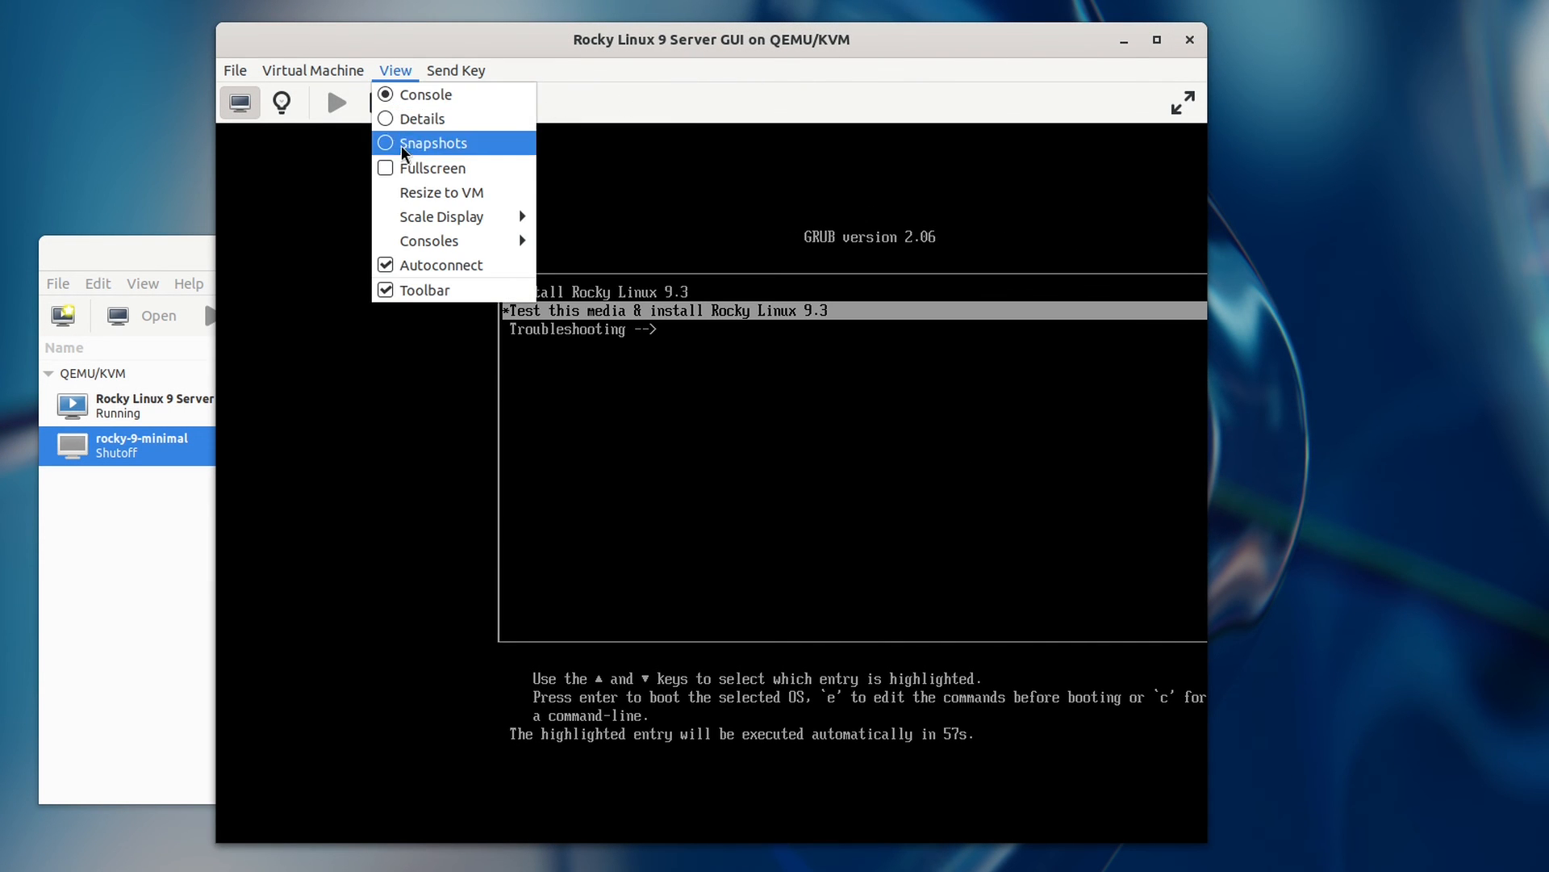
pyautogui.click(406, 191)
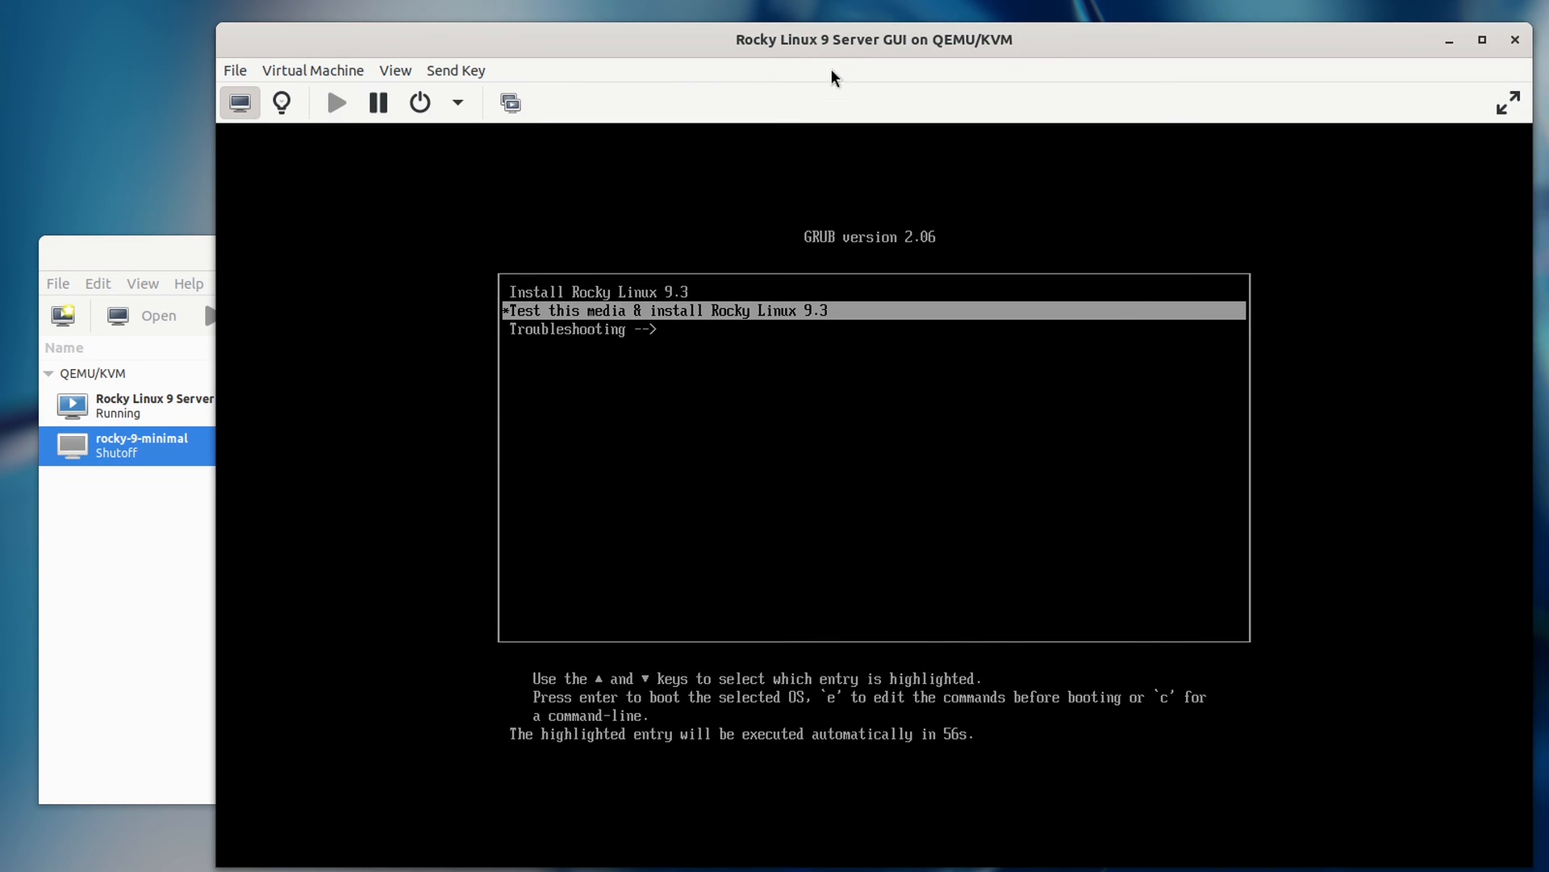
pyautogui.moveTo(845, 43); pyautogui.dragTo(775, 15)
pyautogui.moveTo(749, 15); pyautogui.dragTo(757, 29)
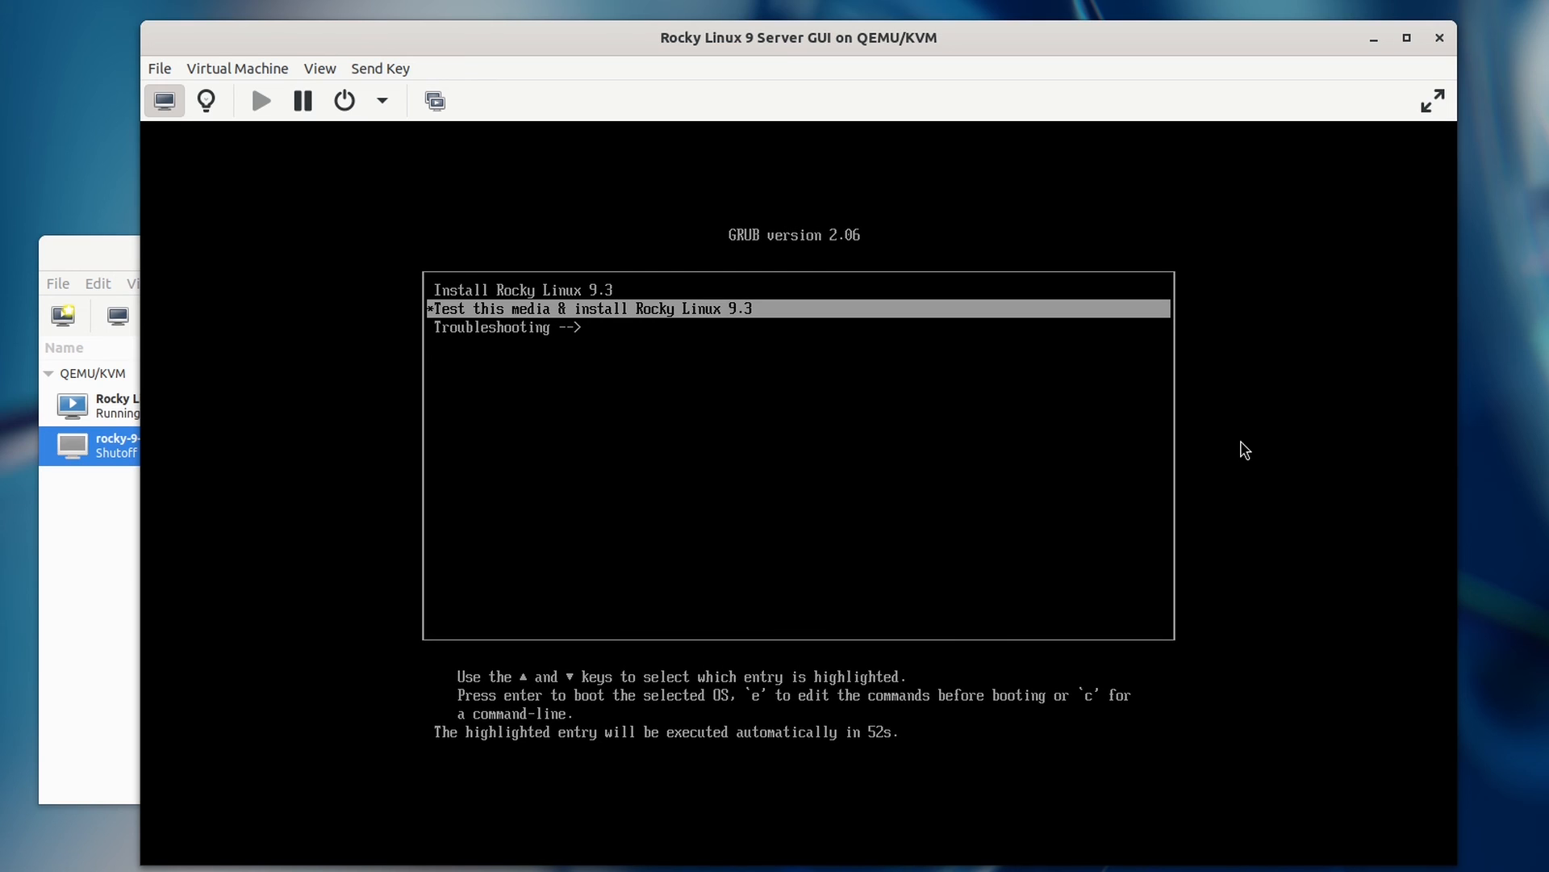
# Step: Boot the Install Rocky Linux 9.3 entry from the GRUB menu
pyautogui.press('Up')
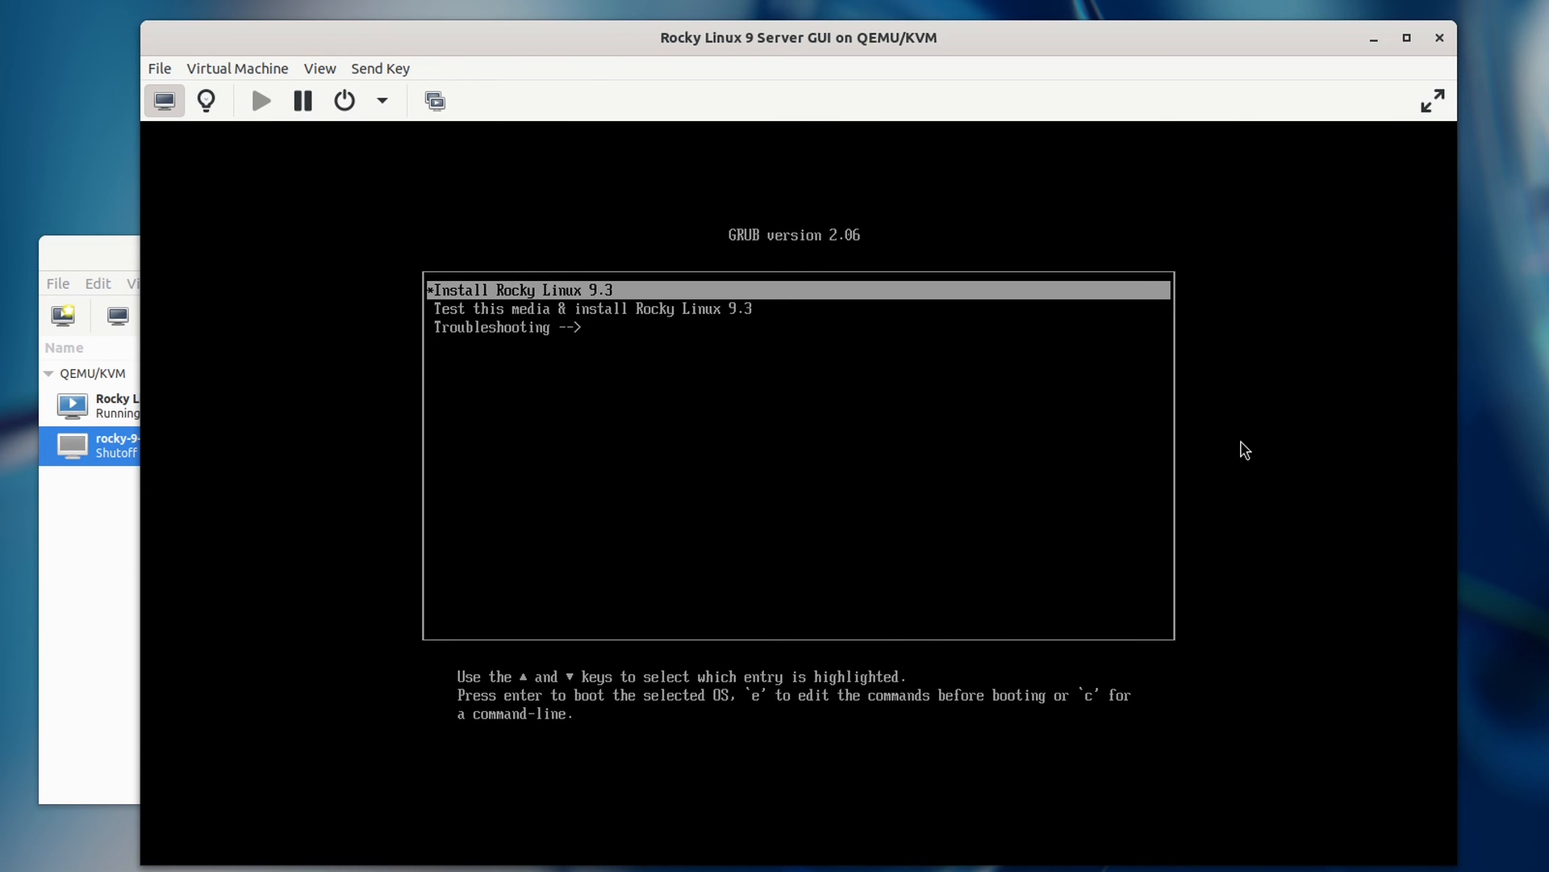
pyautogui.press('Return')
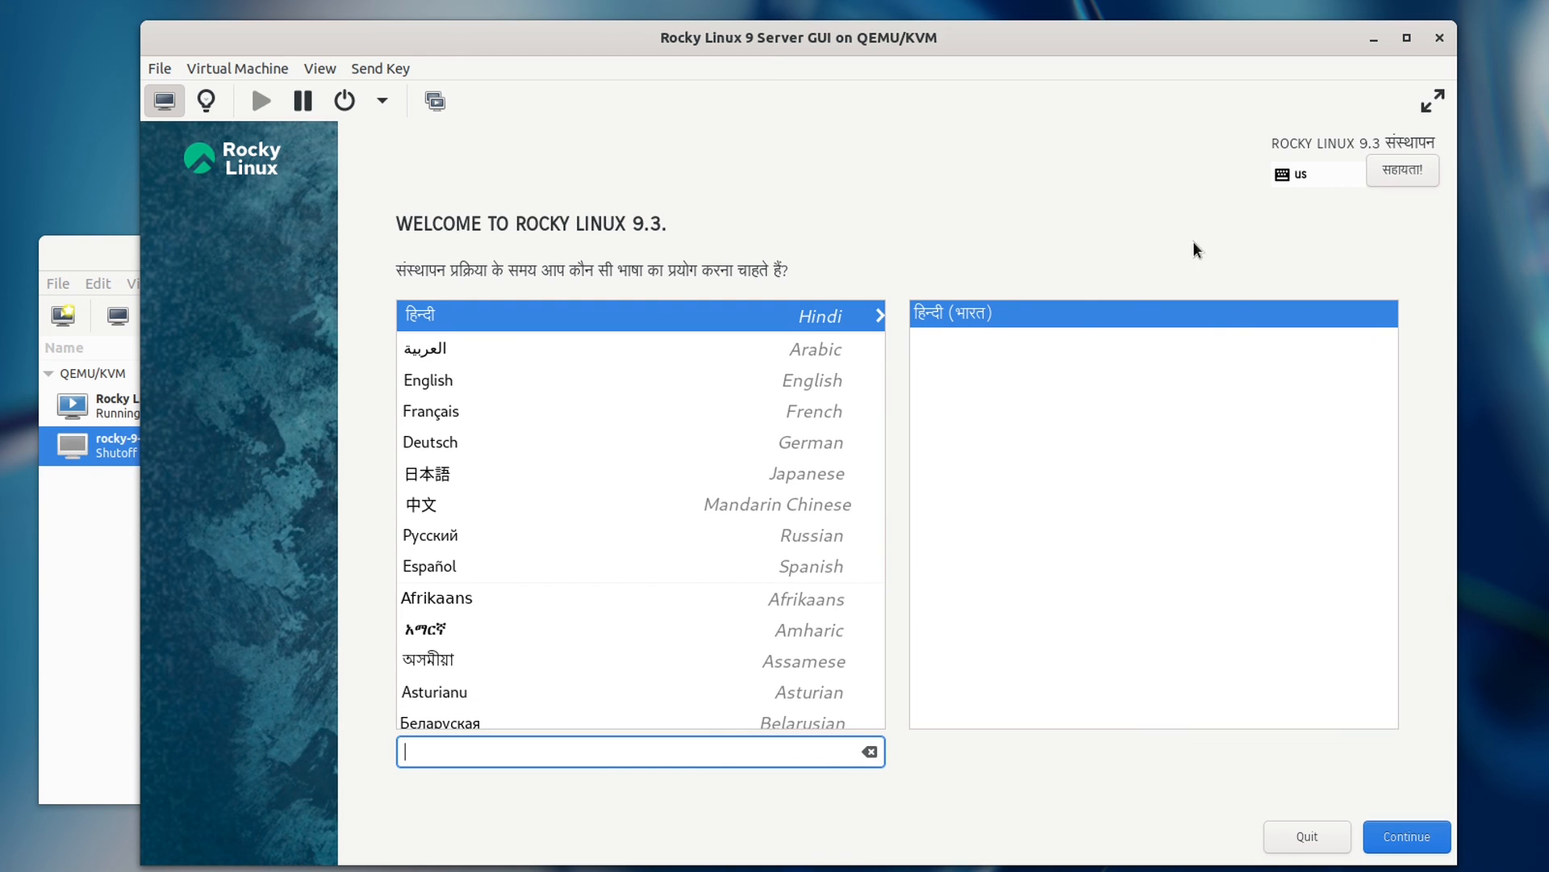
pyautogui.moveTo(1020, 37); pyautogui.dragTo(1016, 27)
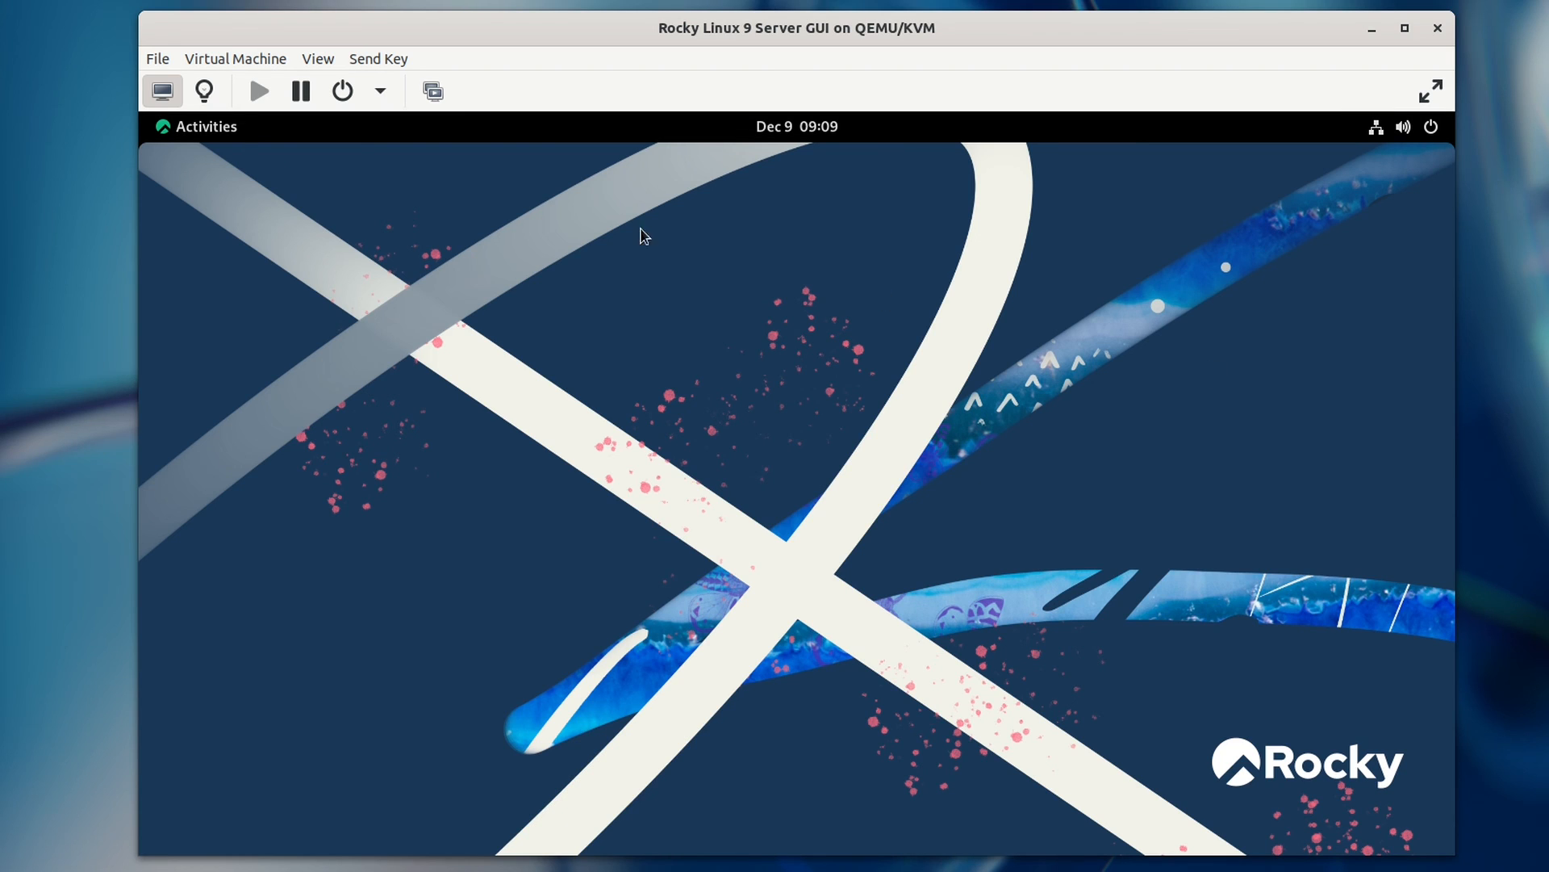
# Step: Launch Terminal from the guest's Activities and maximize it
pyautogui.click(217, 131)
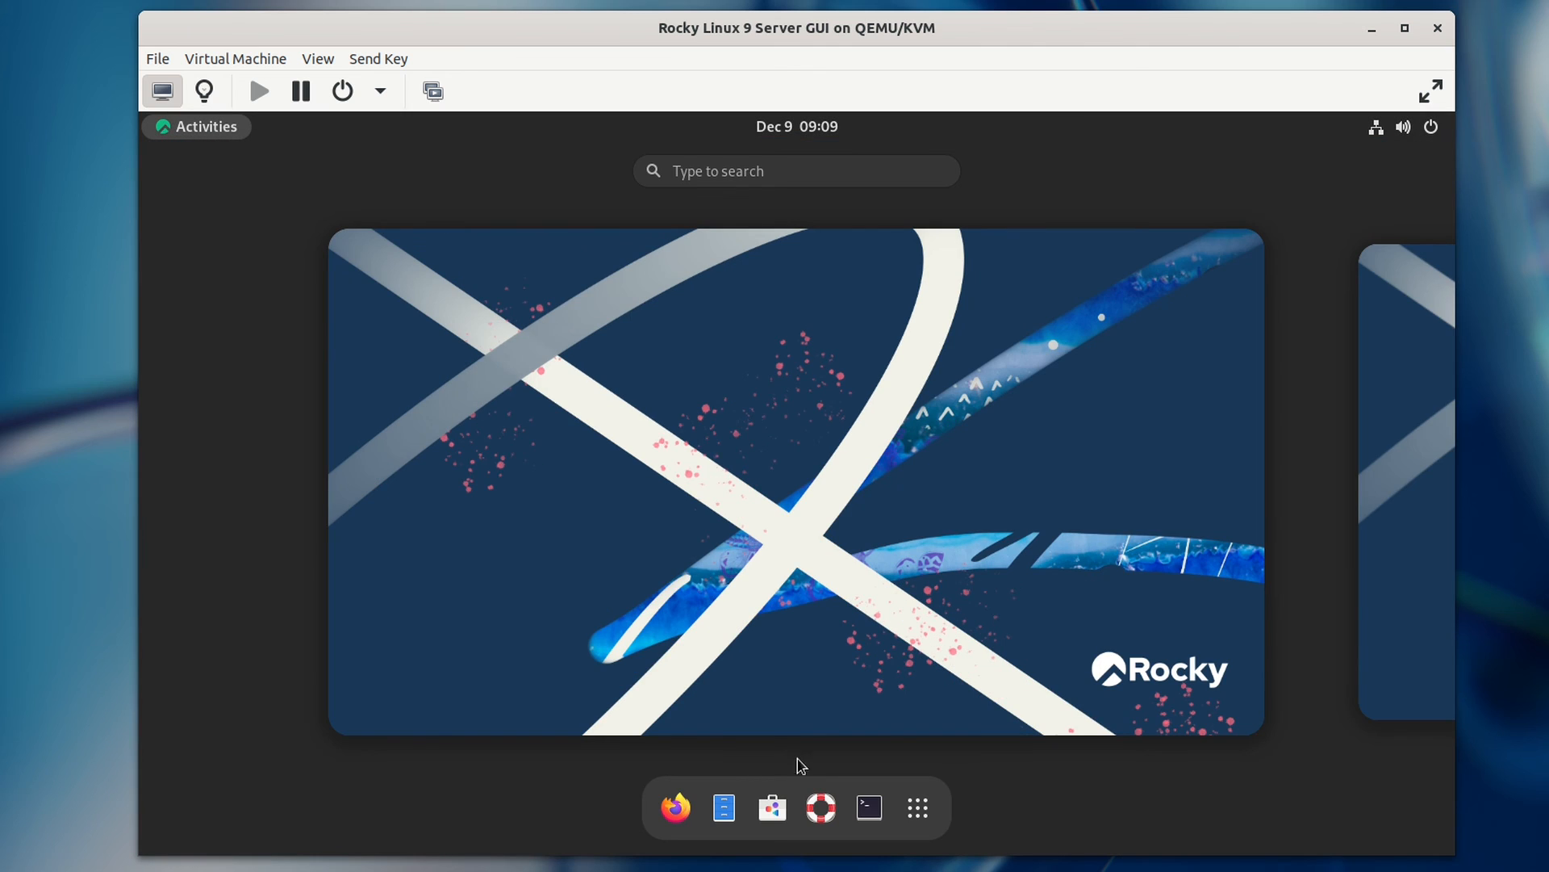
pyautogui.click(869, 807)
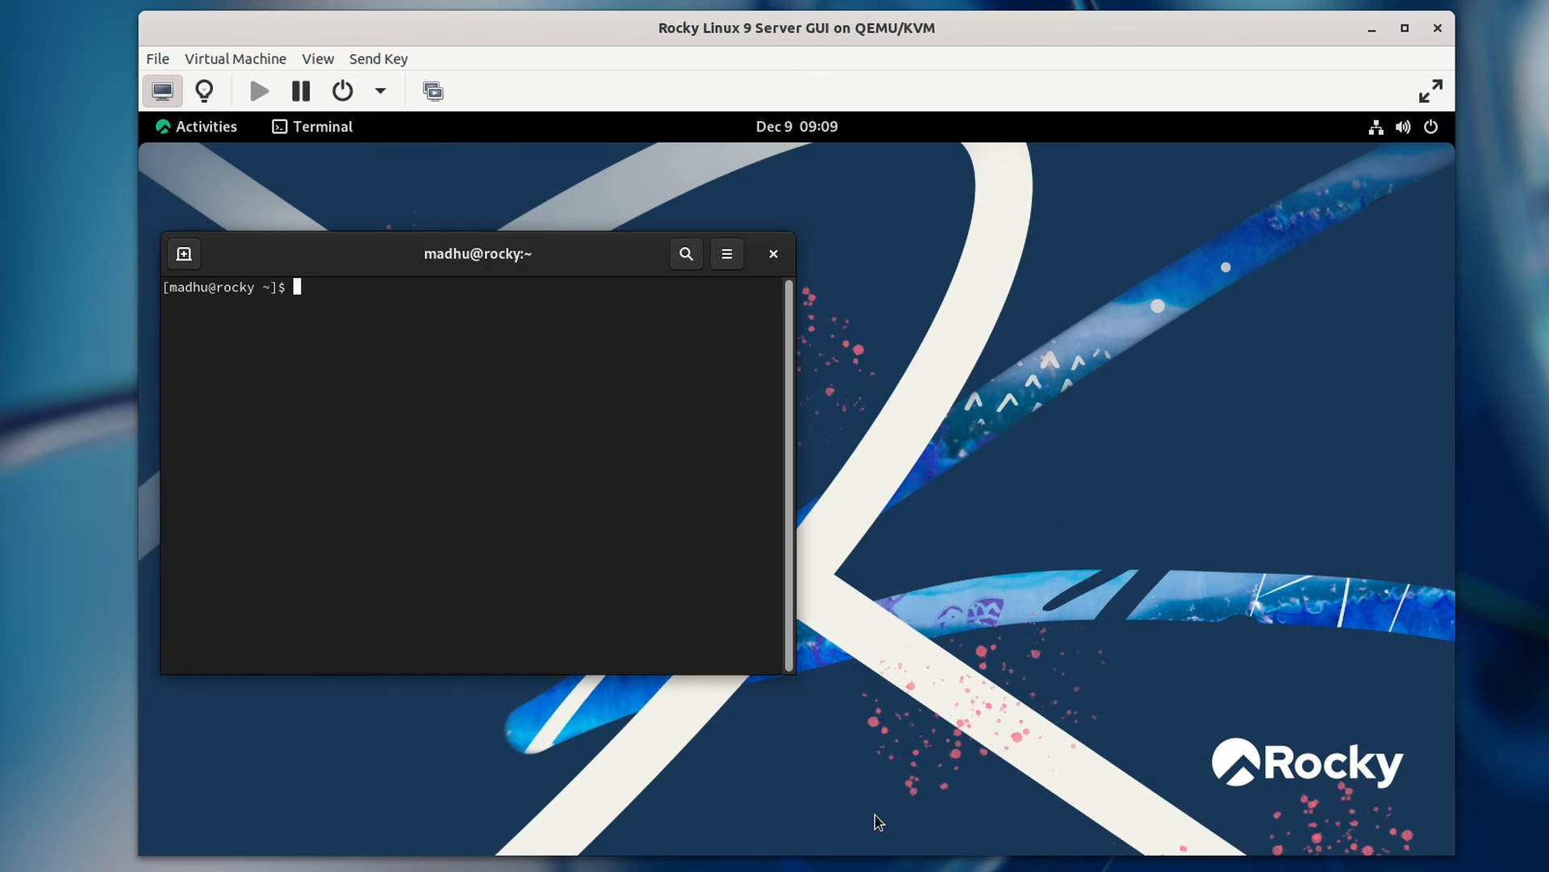
pyautogui.doubleClick(565, 255)
# Step: Set a custom terminal font of Monospace 13 in Preferences
pyautogui.rightClick(519, 312)
pyautogui.click(613, 436)
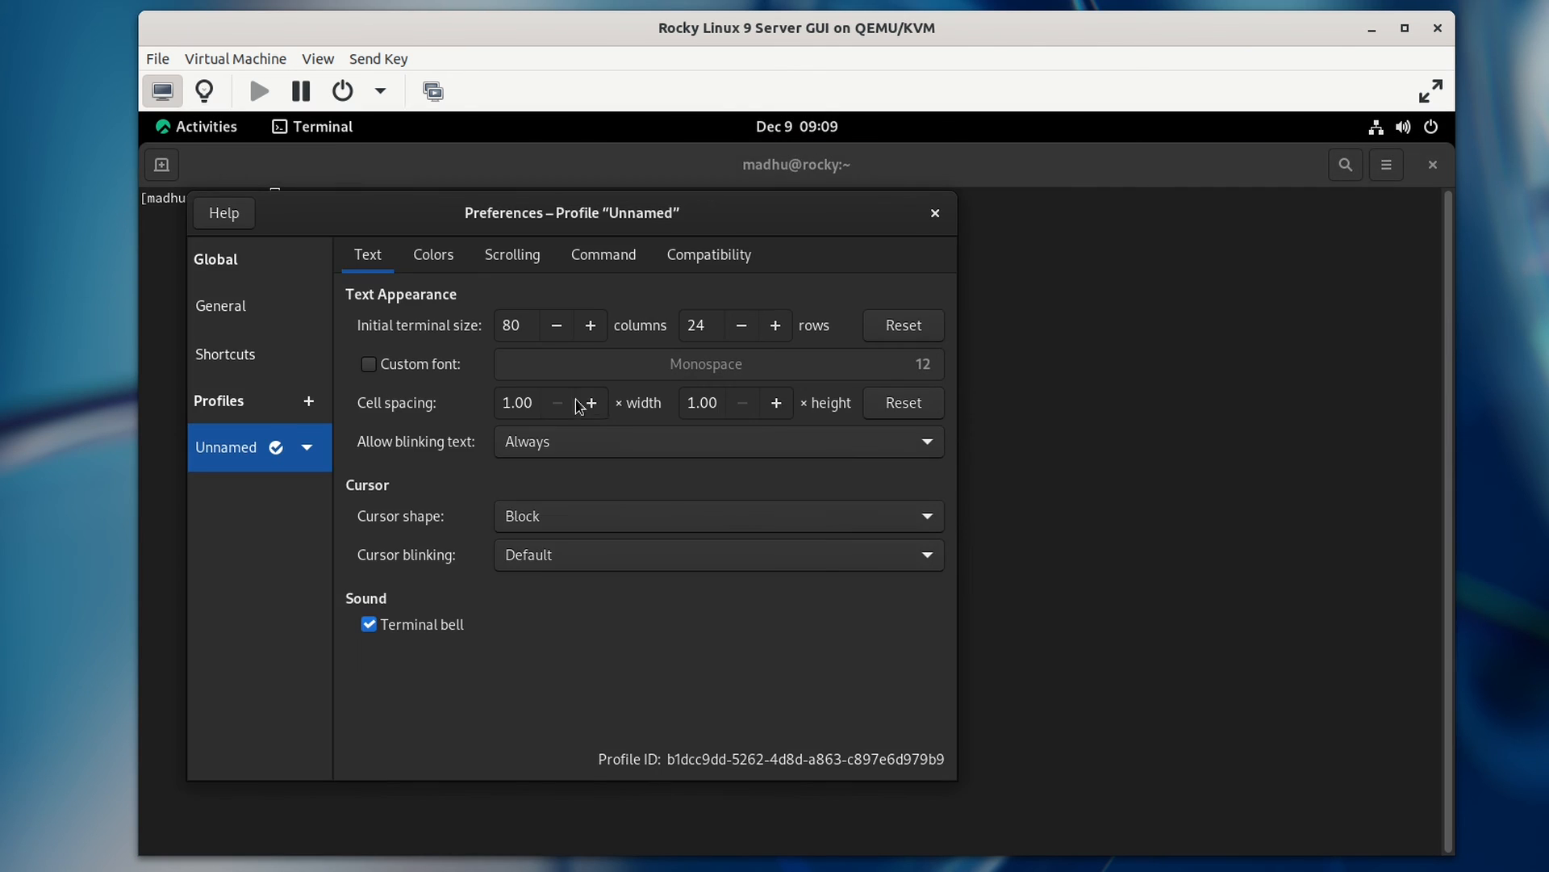
pyautogui.click(415, 365)
pyautogui.click(666, 373)
pyautogui.click(616, 686)
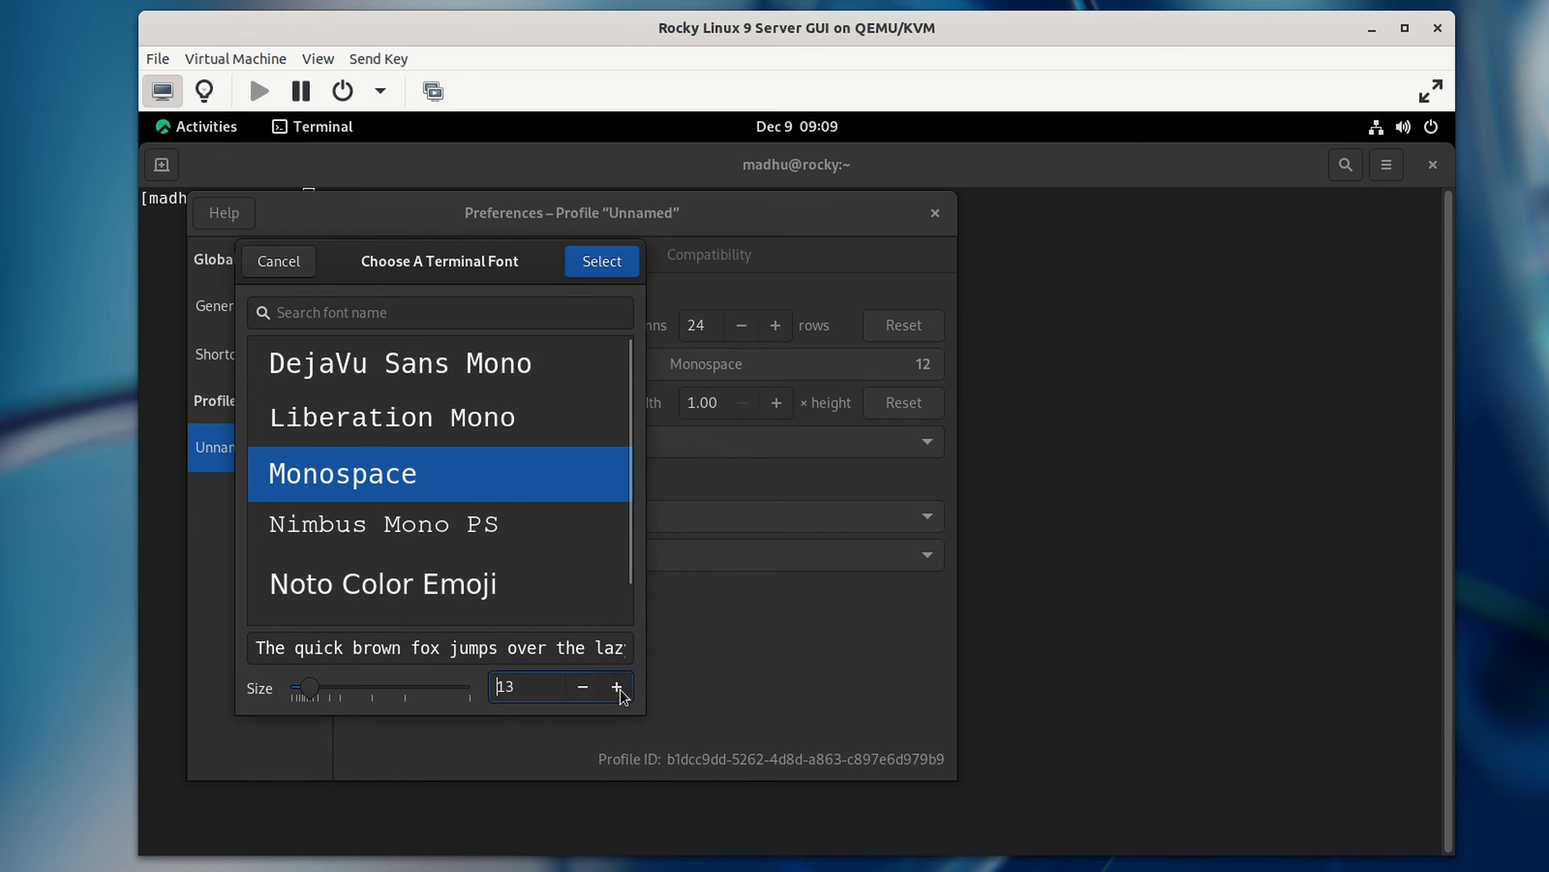
pyautogui.click(602, 261)
# Step: Apply the Tango palette and show bold text in bright colors
pyautogui.click(423, 266)
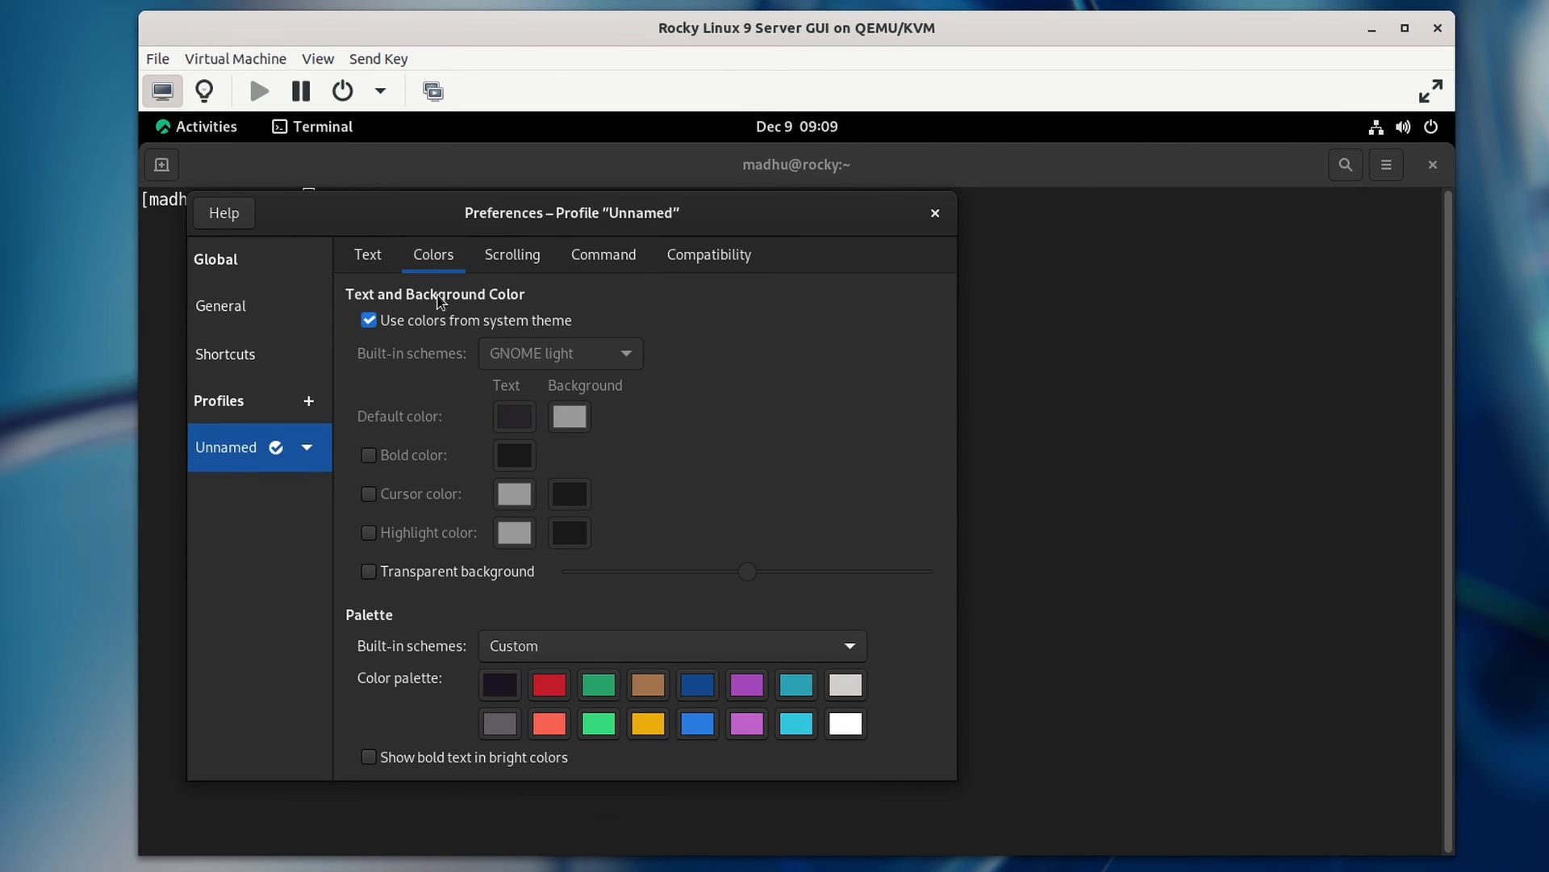
pyautogui.click(526, 647)
pyautogui.click(517, 499)
pyautogui.click(472, 756)
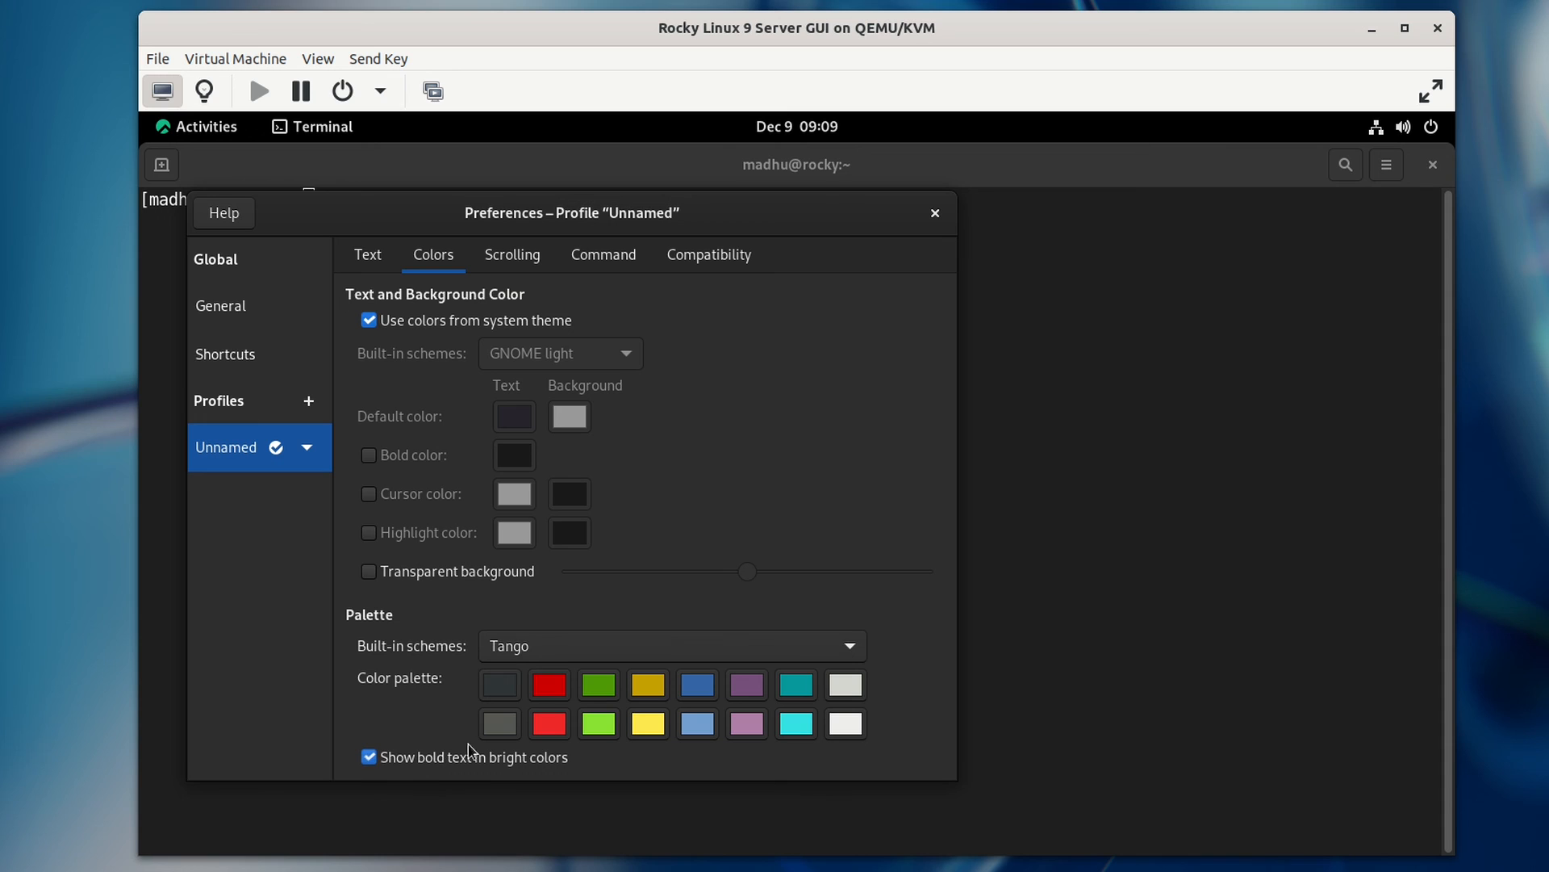
pyautogui.click(936, 213)
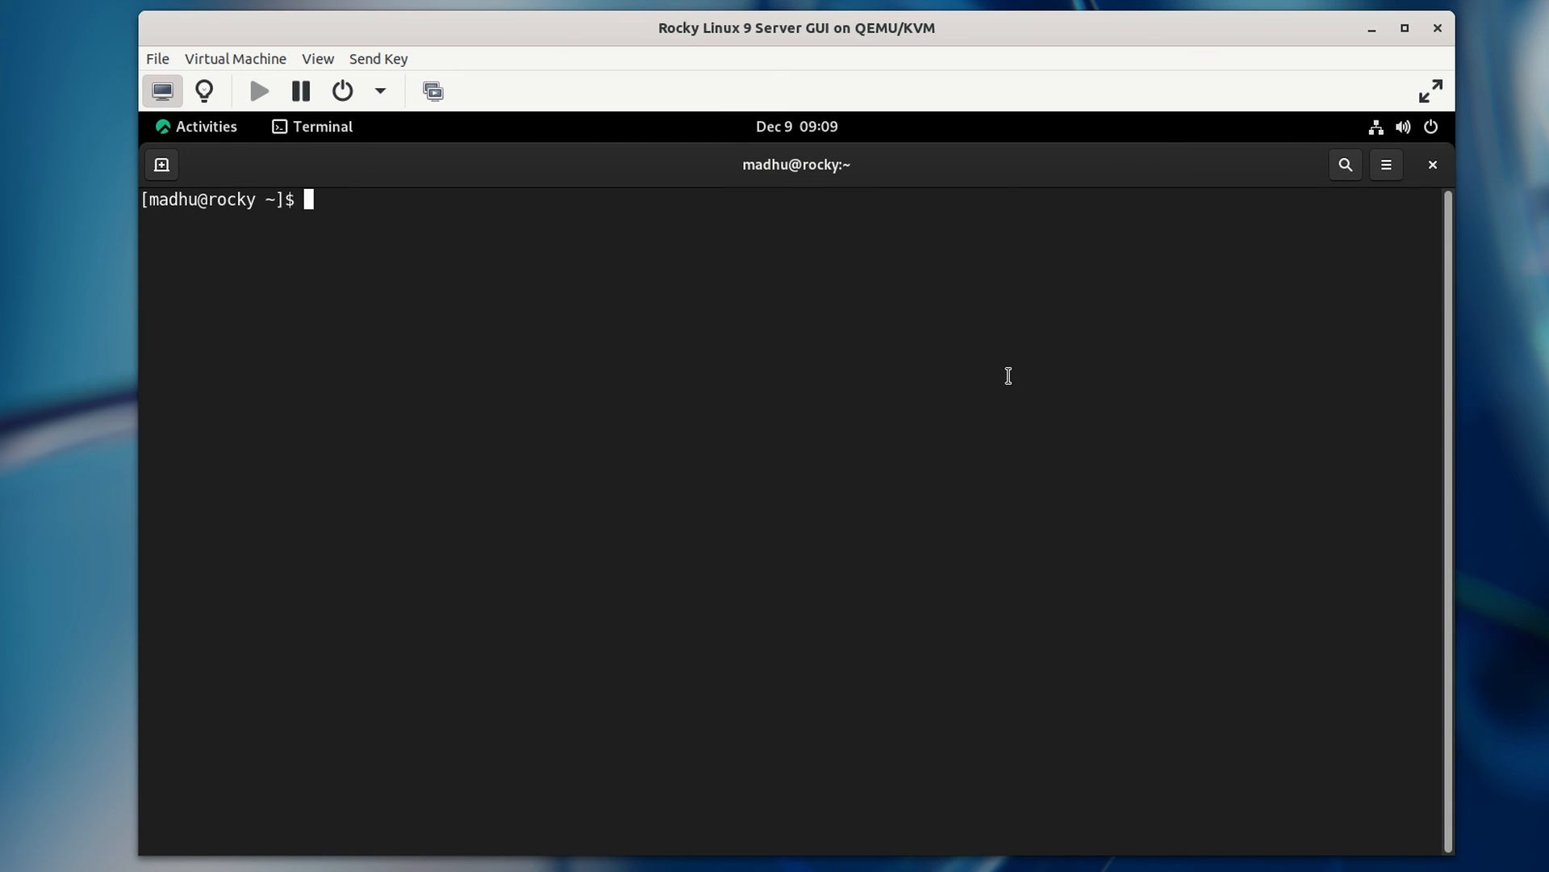
# Step: Run sudo dnf install spice-vdagent qemu-guest-agent, enter the sudo password, then clear the screen
pyautogui.write('sudo dnf insta')
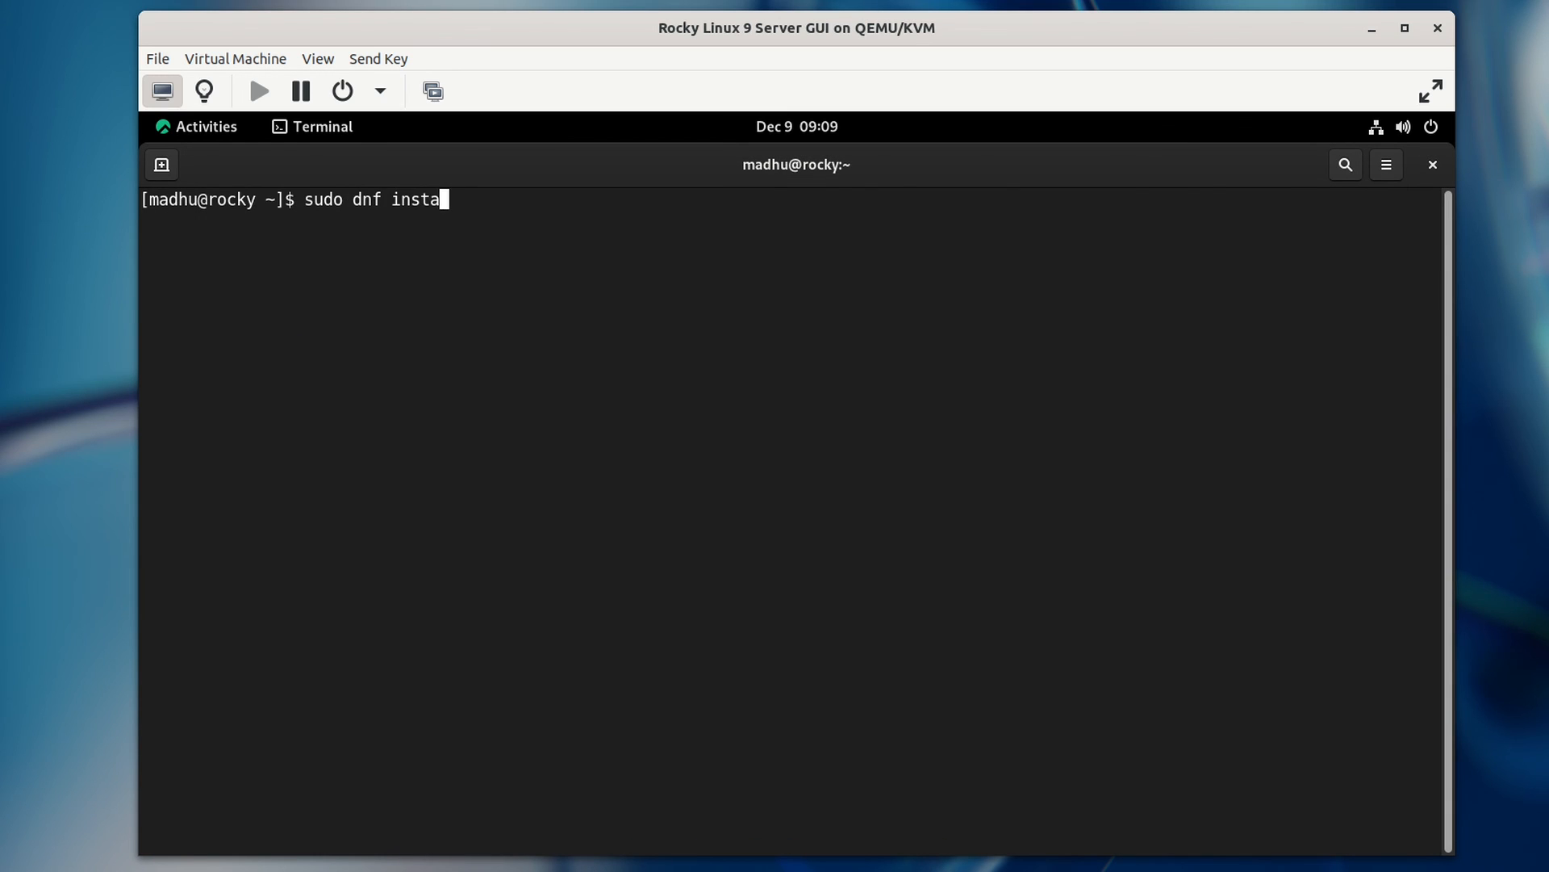
pyautogui.write('ll spice-v')
pyautogui.press('Tab')
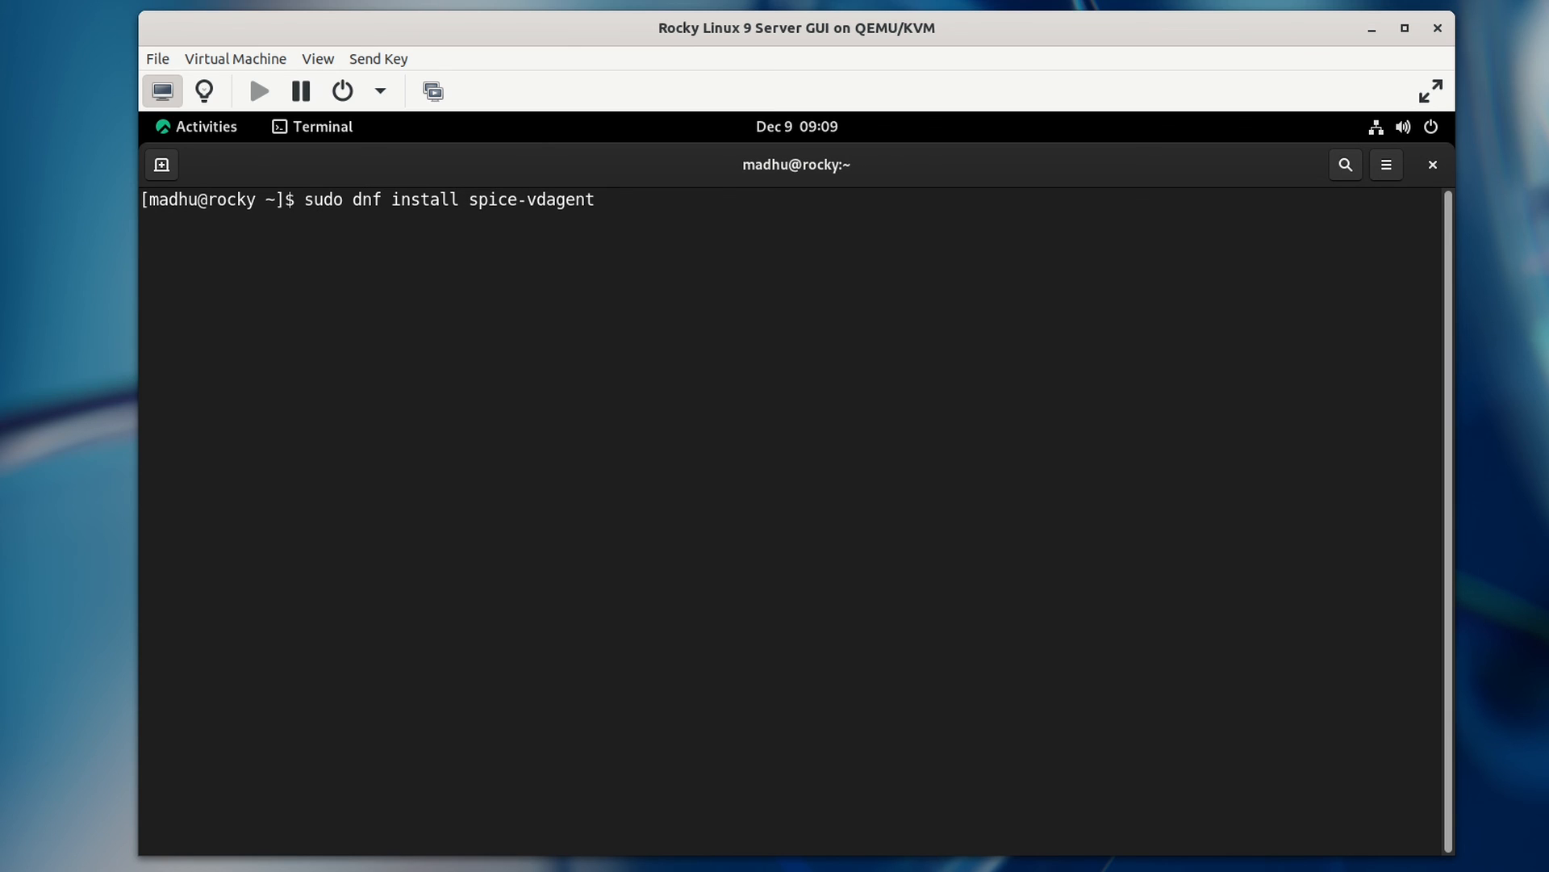
pyautogui.write('qemu-g')
pyautogui.press('Tab')
pyautogui.press('Return')
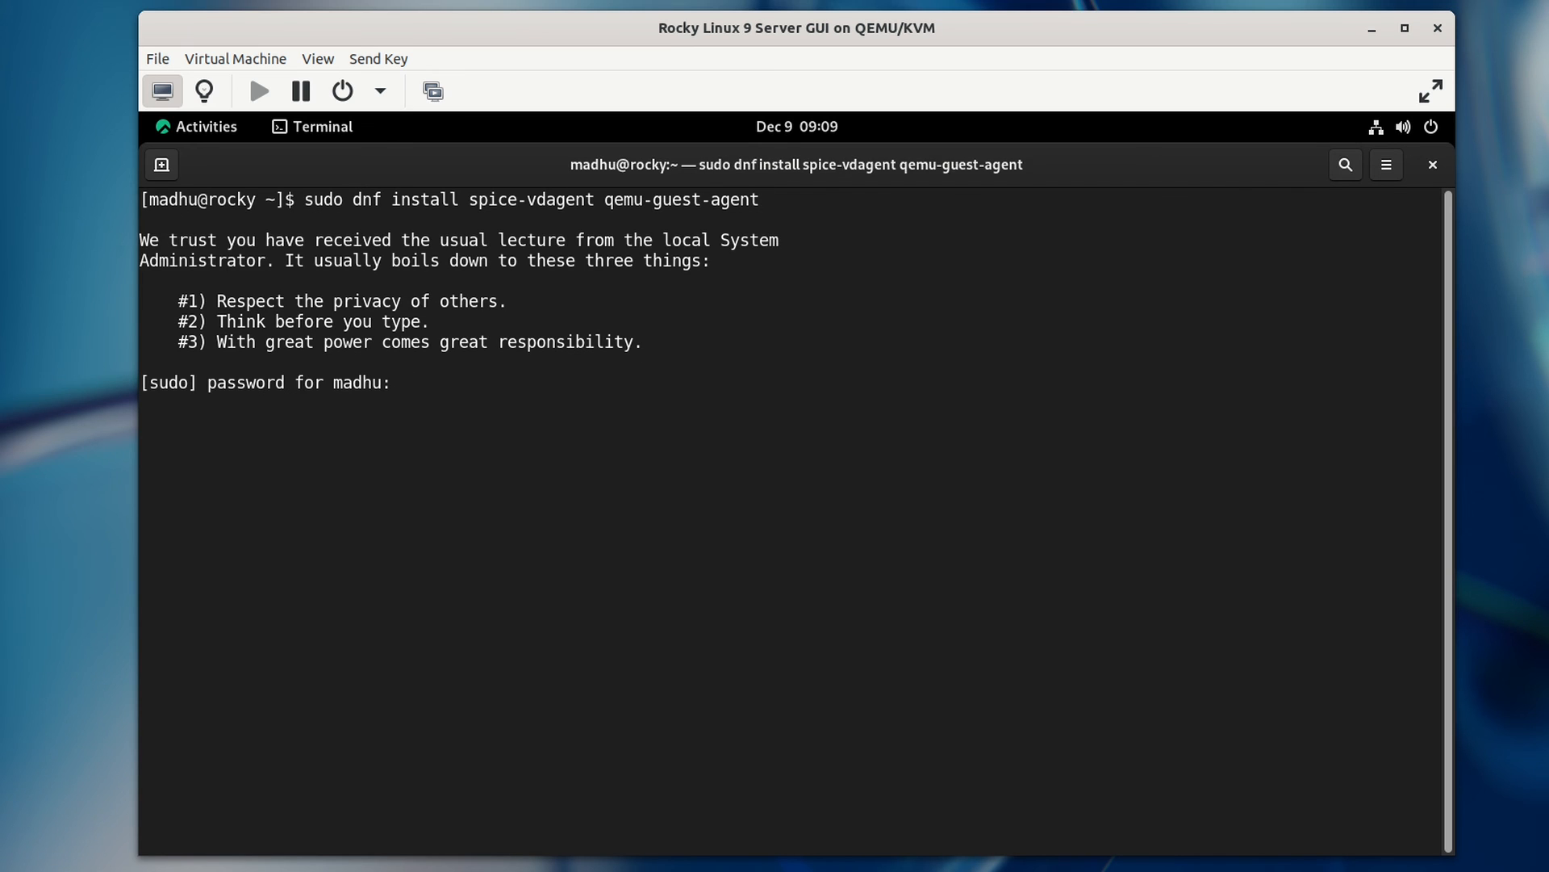
pyautogui.press('Return')
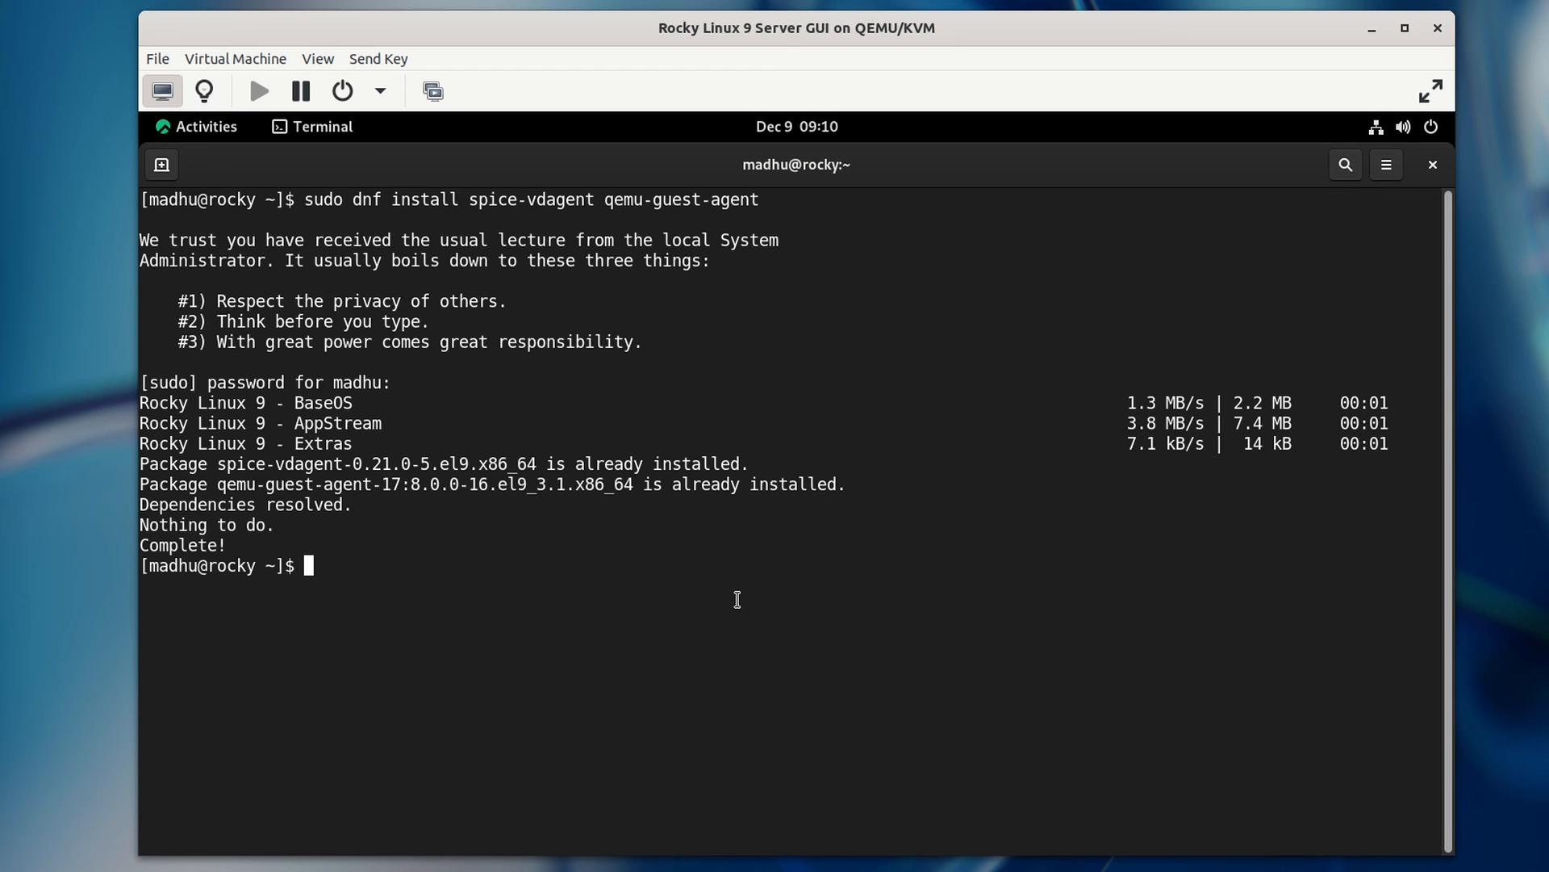
pyautogui.hotkey('ctrl', 'l')
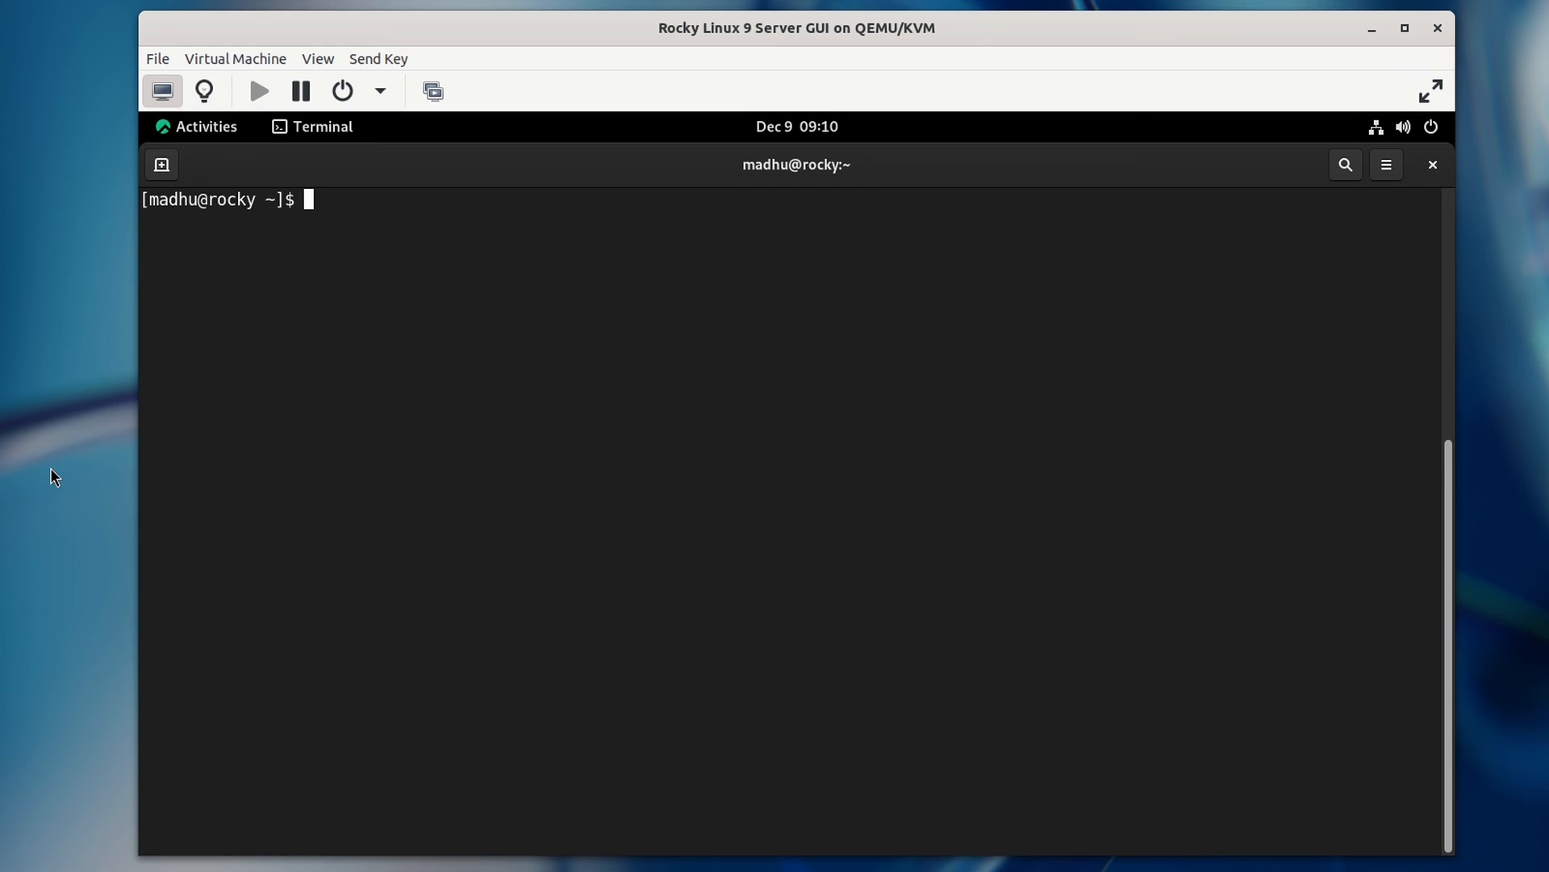
# Step: In the host terminal, run sudo virsh list --all, then again with --title
pyautogui.press('super')
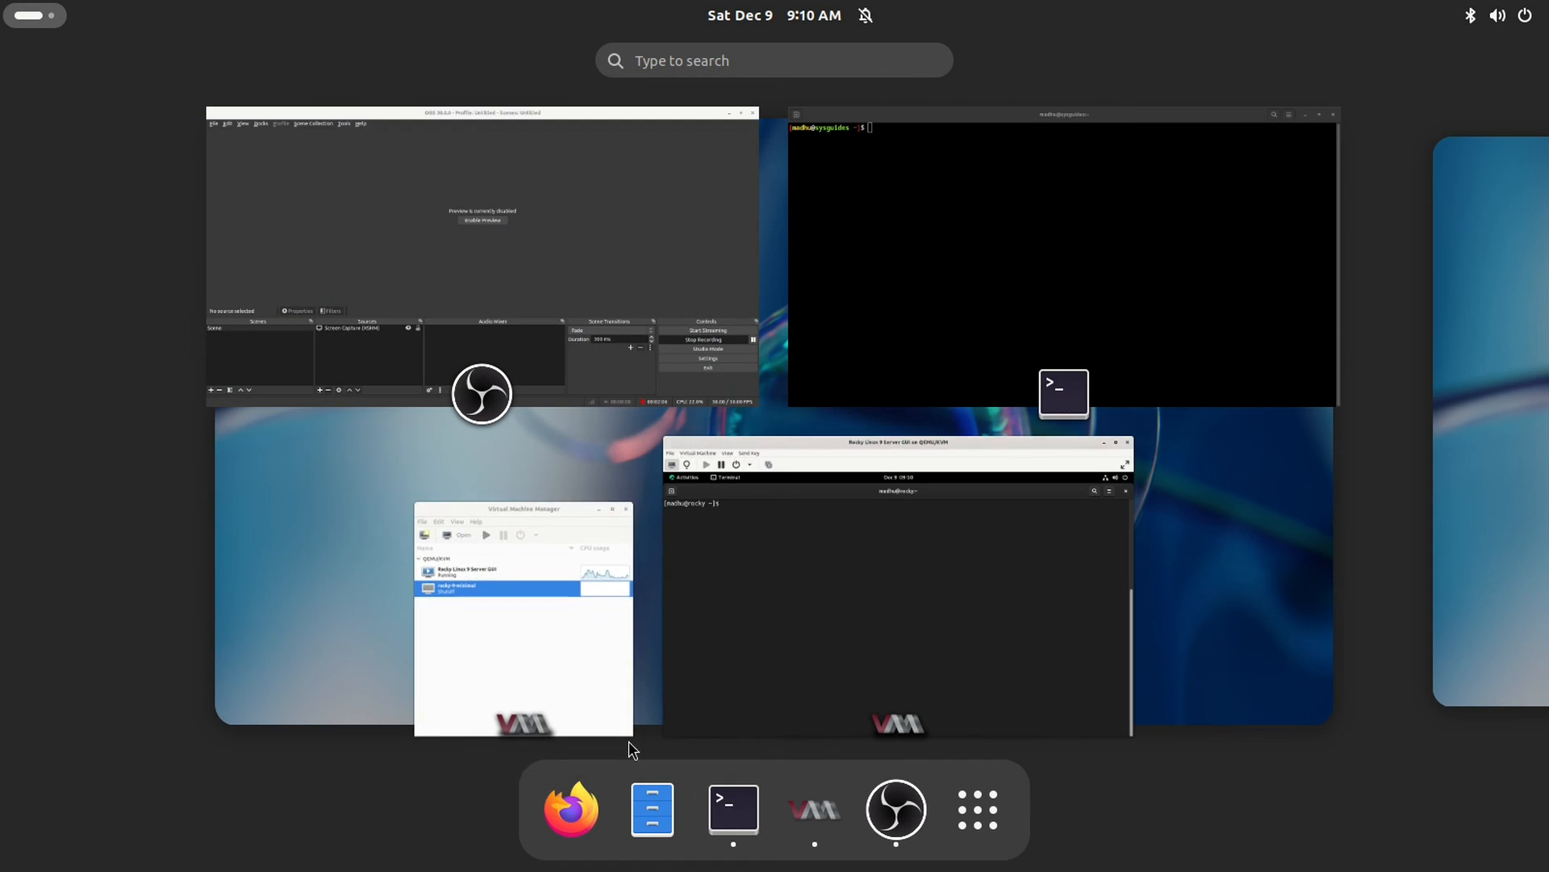
pyautogui.click(734, 807)
pyautogui.write('su')
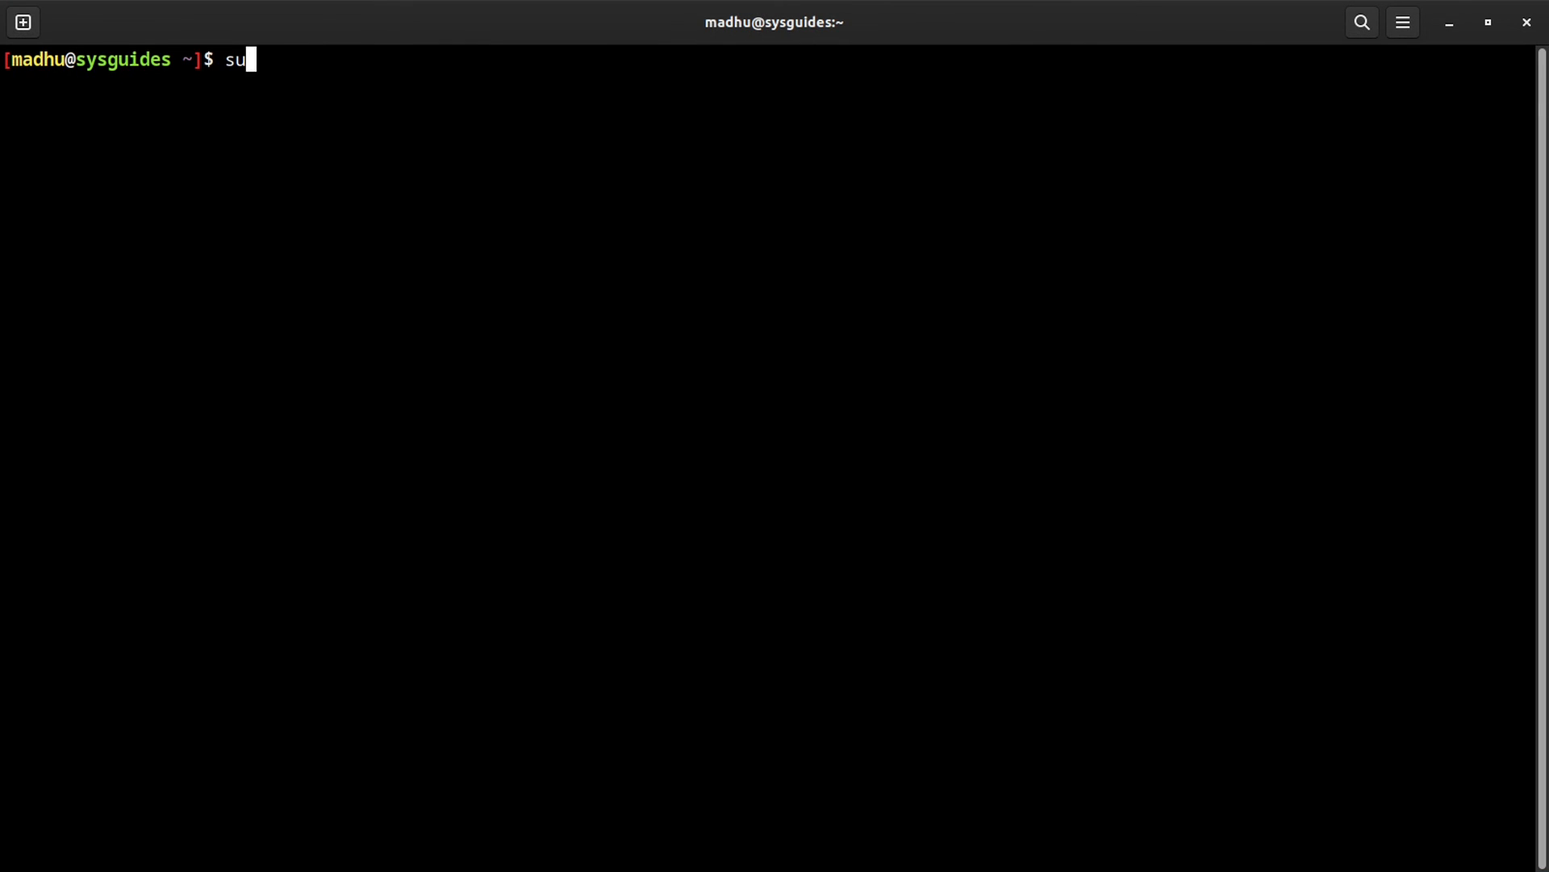
pyautogui.write('do virsh list --all')
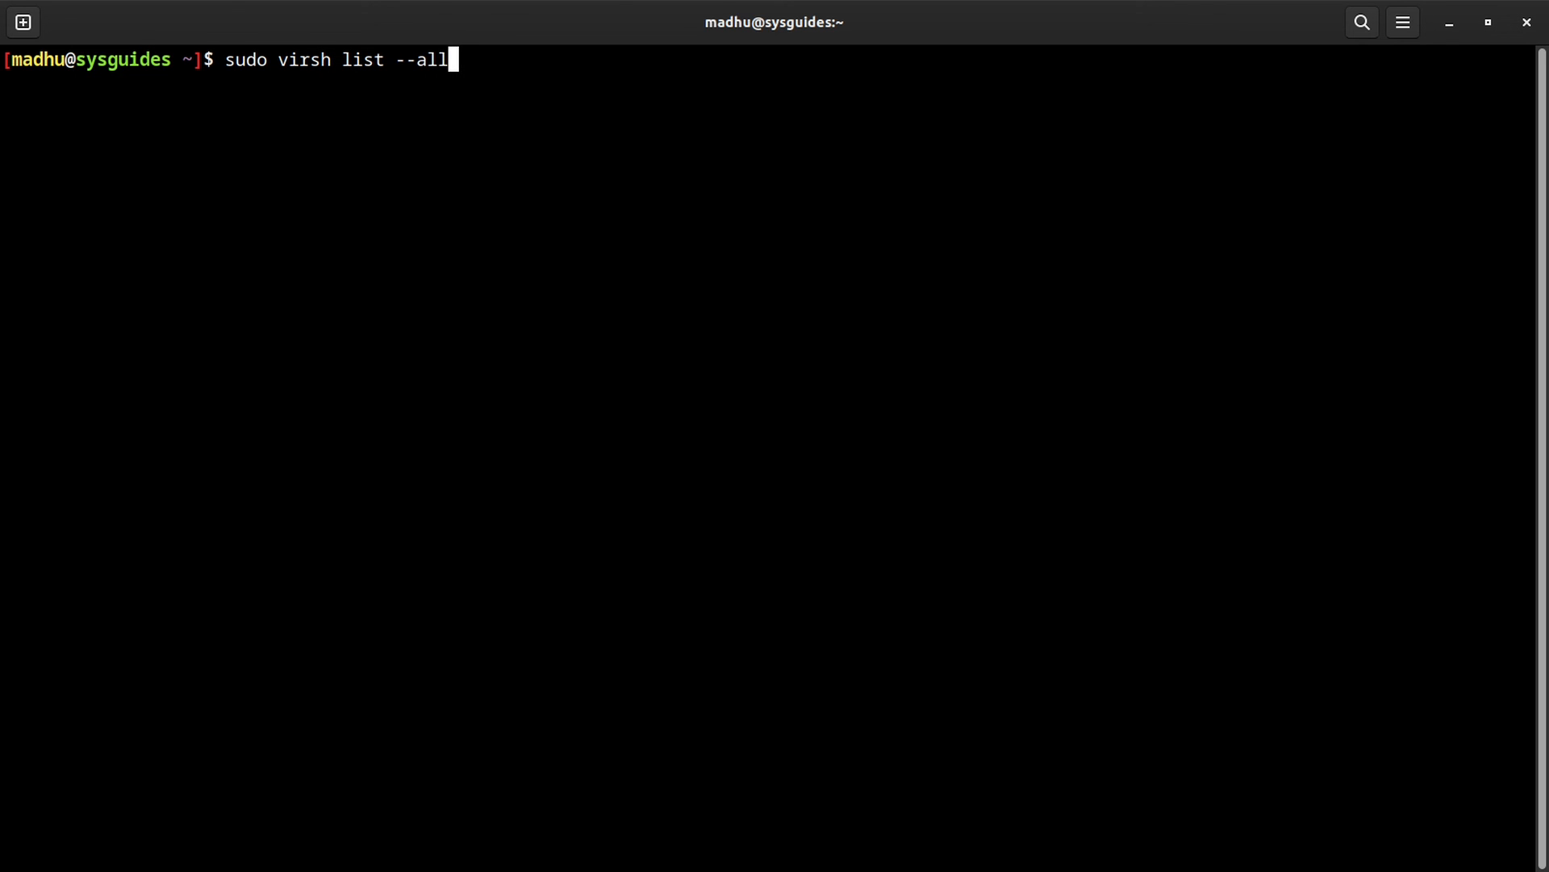
pyautogui.press('Return')
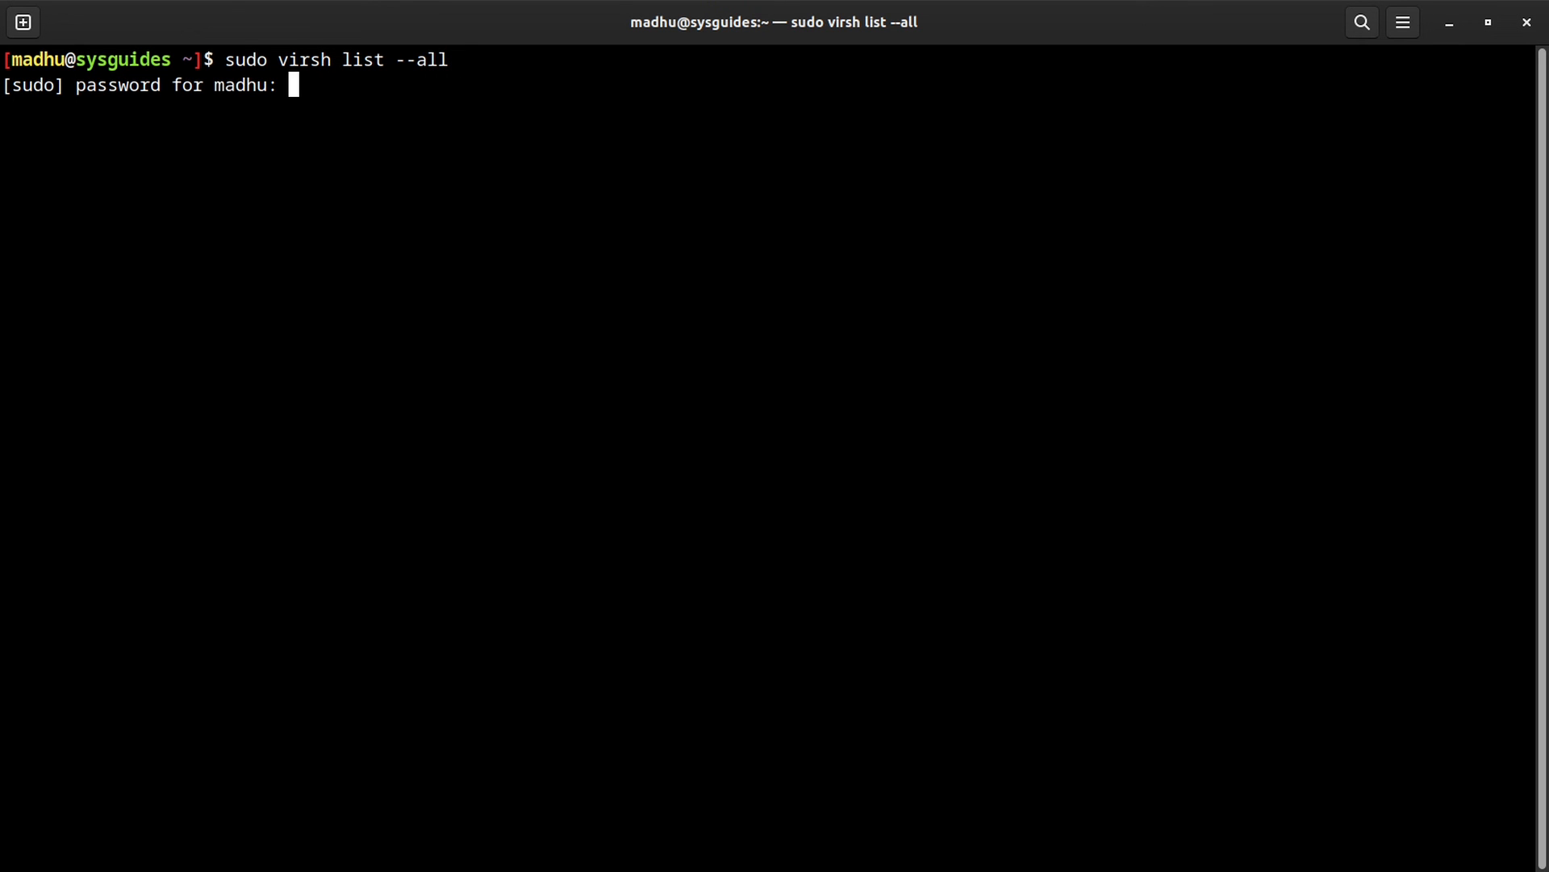
pyautogui.press('Return')
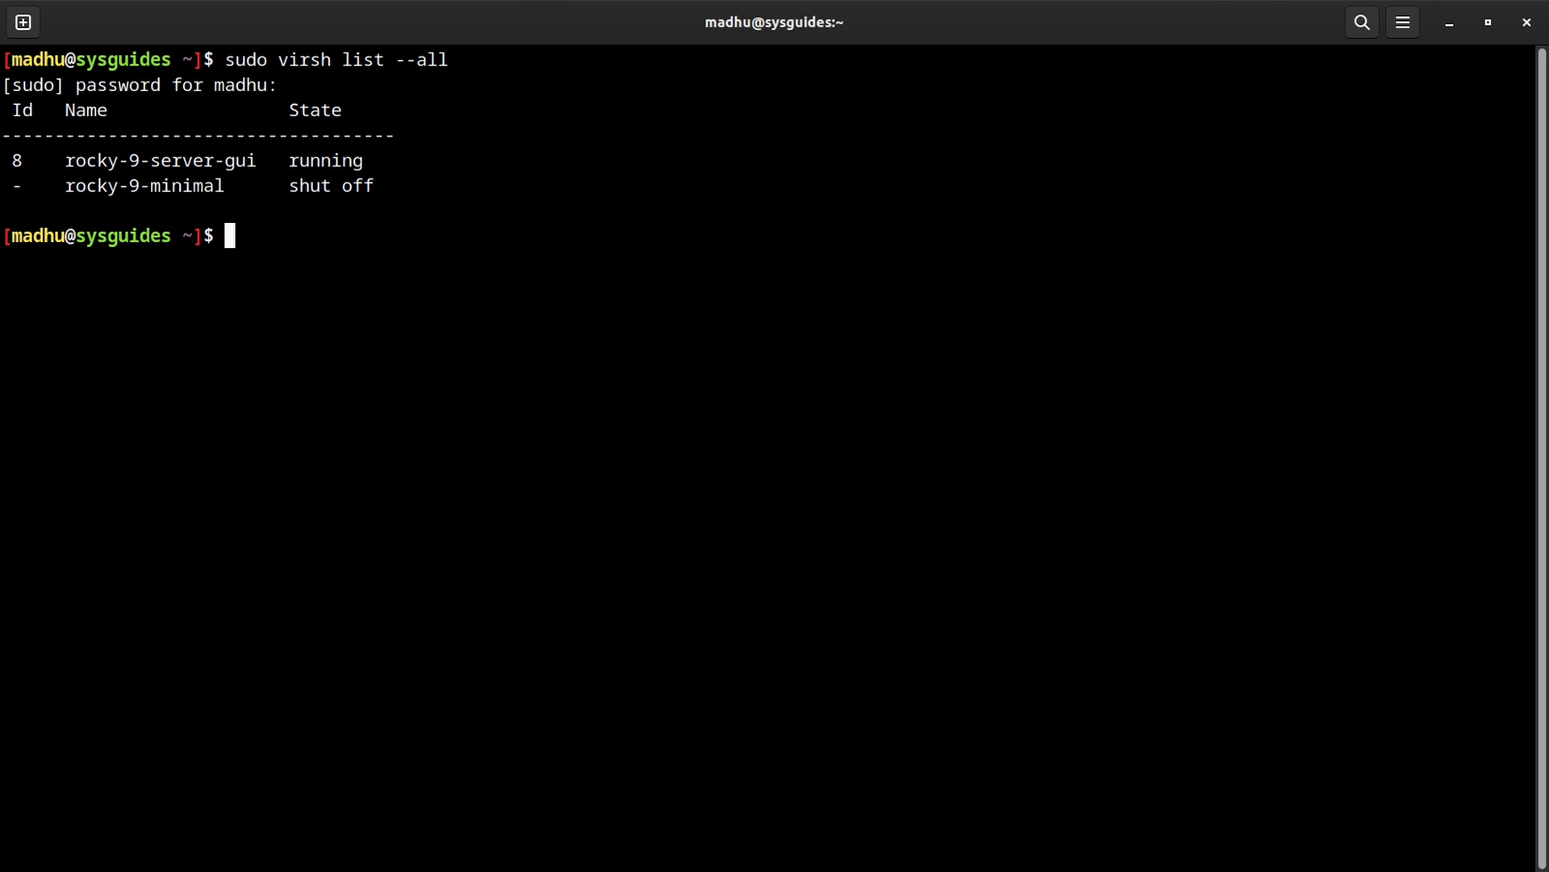
pyautogui.press('Up')
pyautogui.write('--ti')
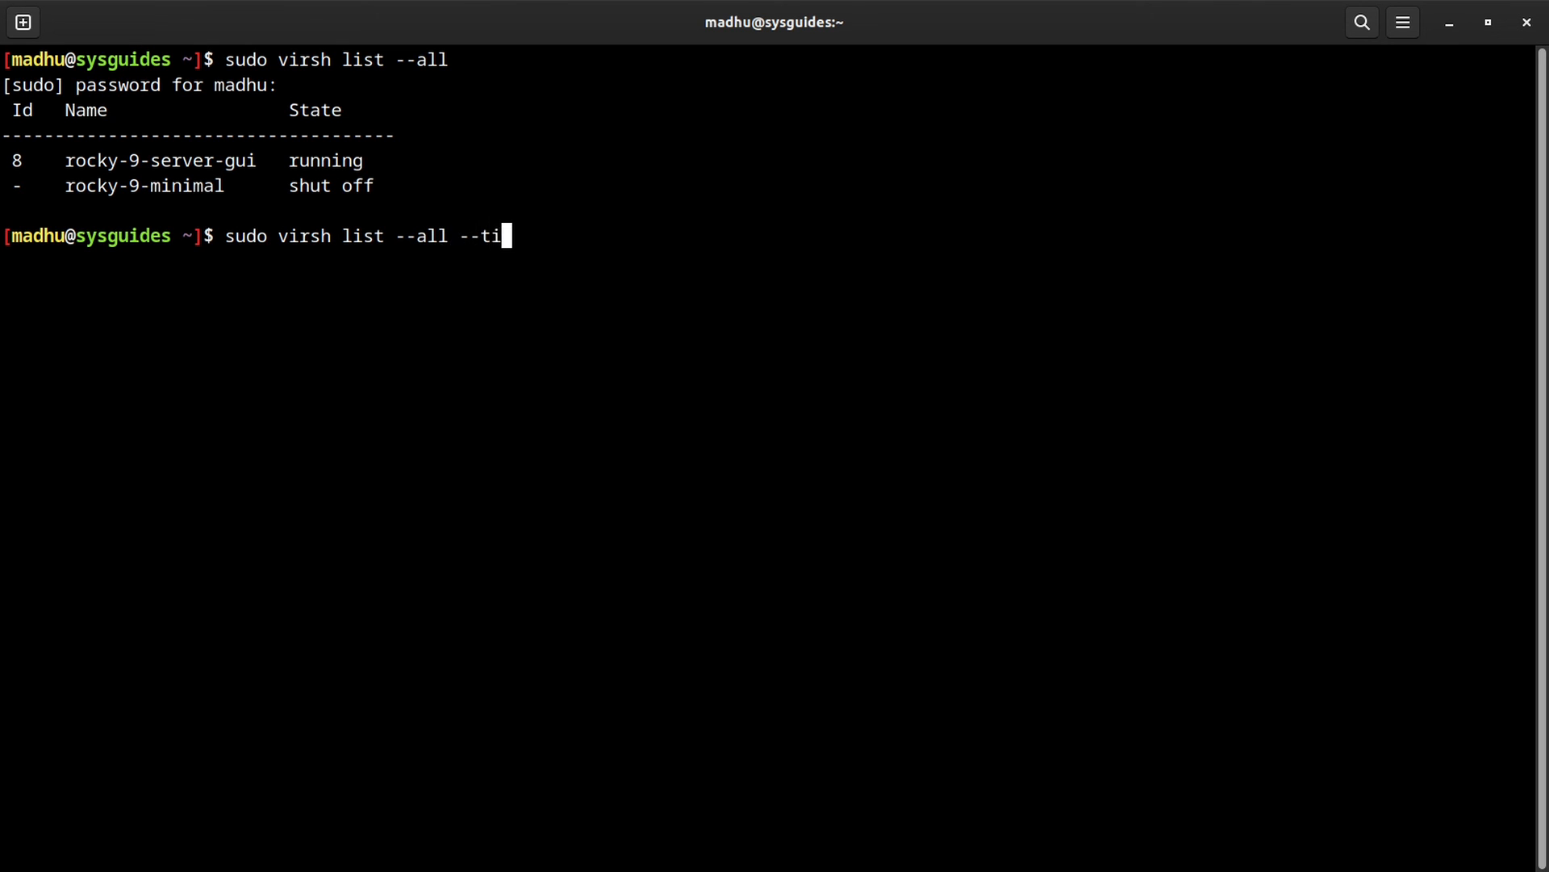
pyautogui.write('tle')
pyautogui.press('Return')
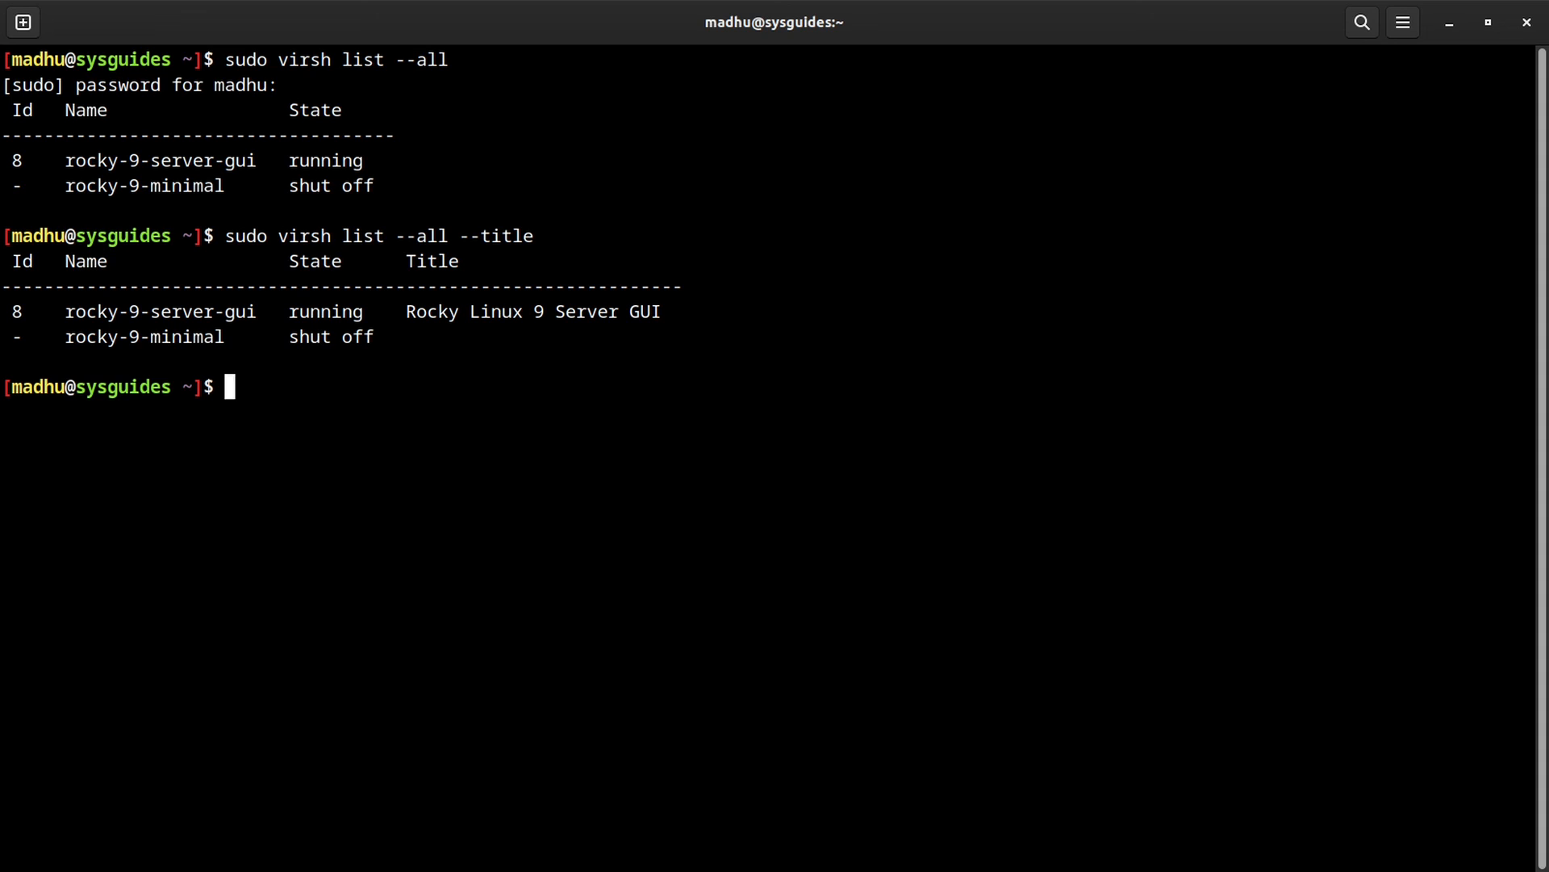
# Step: Run sudo virsh vcpucount rocky-9-server-gui and check current 1, maximum 3 vCPUs
pyautogui.write('sudo virsh vcpucount ')
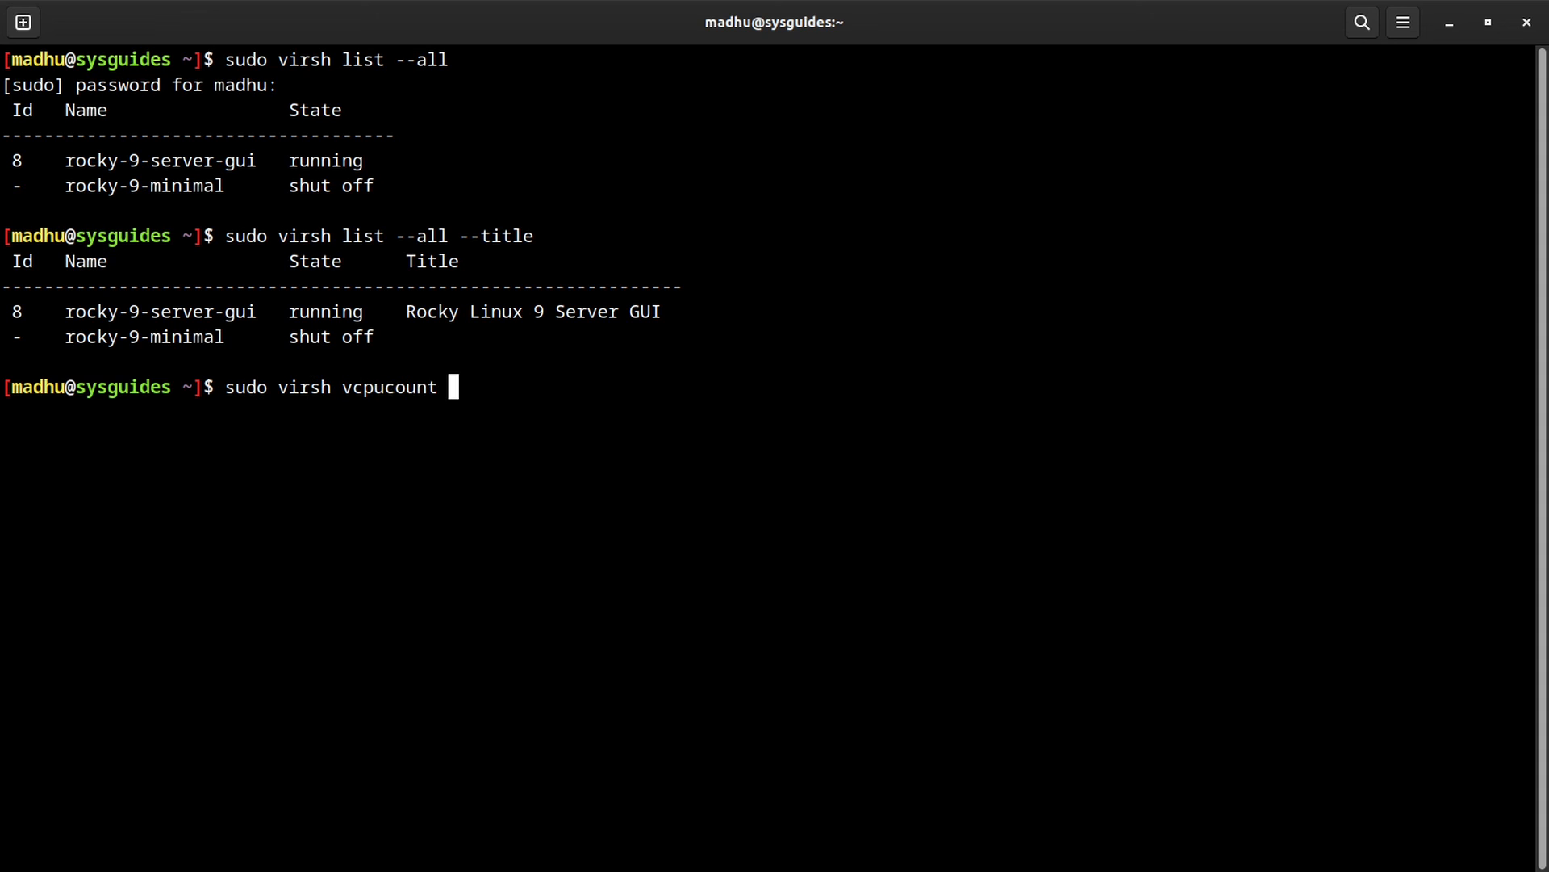
pyautogui.write('roc')
pyautogui.press('Tab')
pyautogui.write('s')
pyautogui.press('Tab')
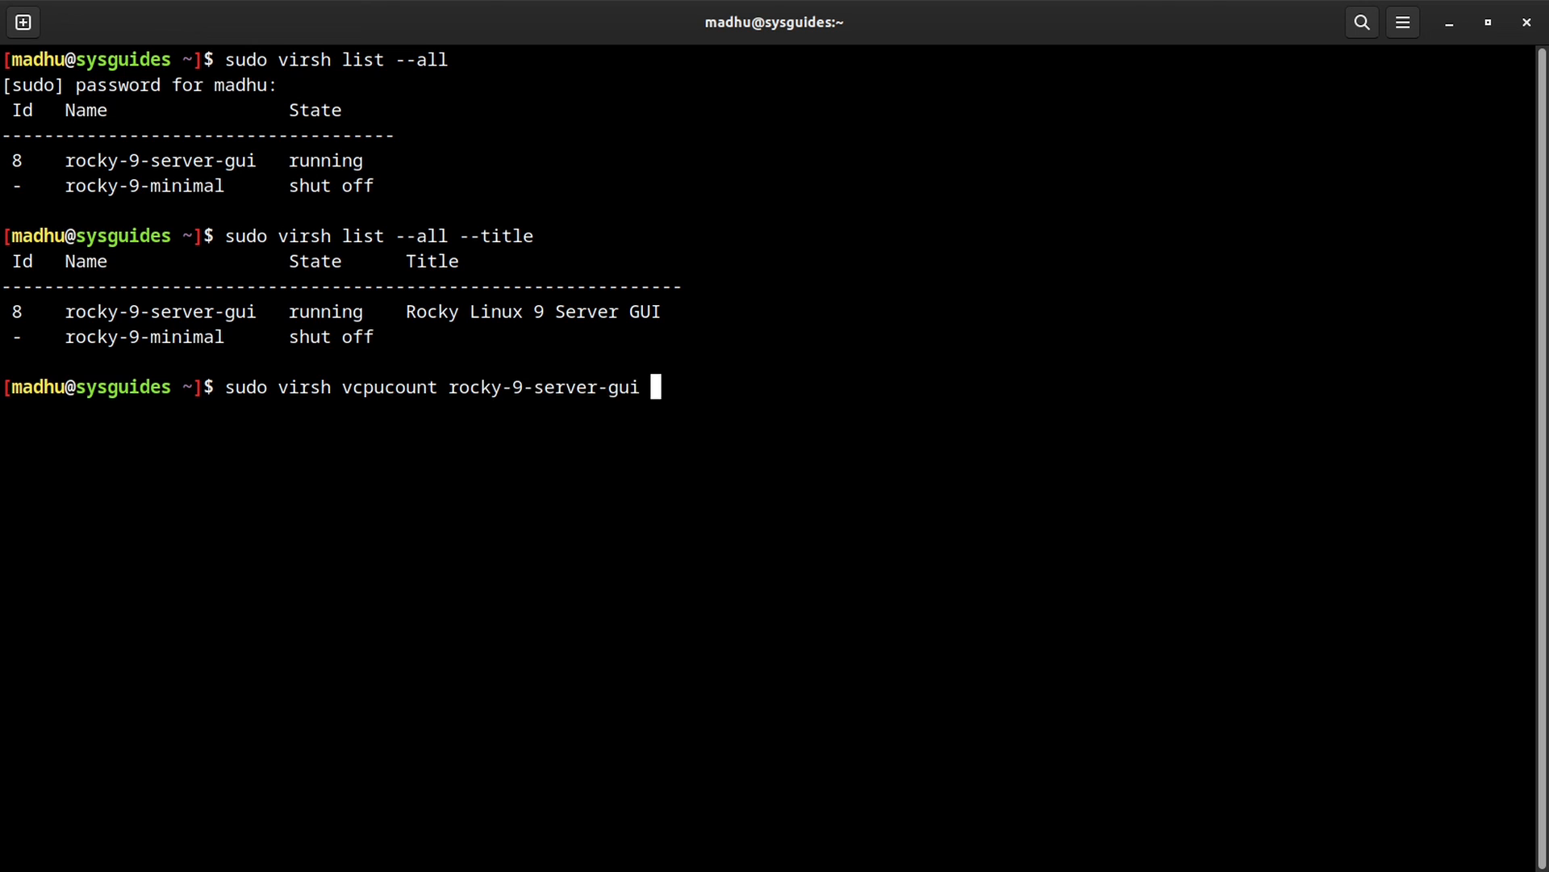
pyautogui.press('Return')
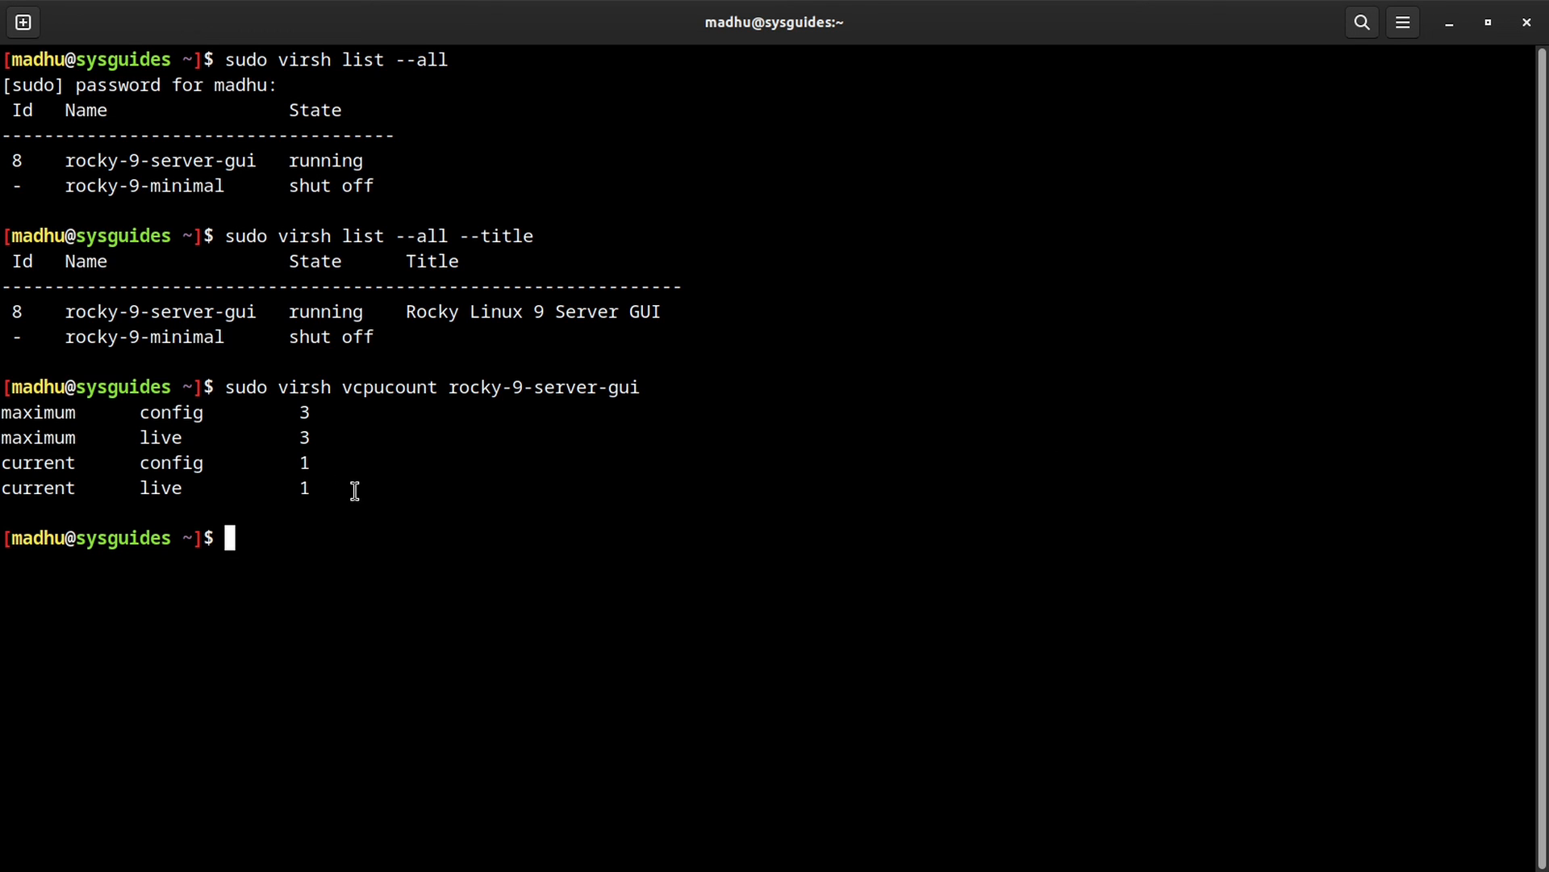
pyautogui.doubleClick(304, 487)
pyautogui.click(301, 462)
pyautogui.doubleClick(303, 463)
pyautogui.click(308, 438)
pyautogui.doubleClick(307, 438)
pyautogui.doubleClick(307, 413)
pyautogui.click(613, 493)
pyautogui.press('super')
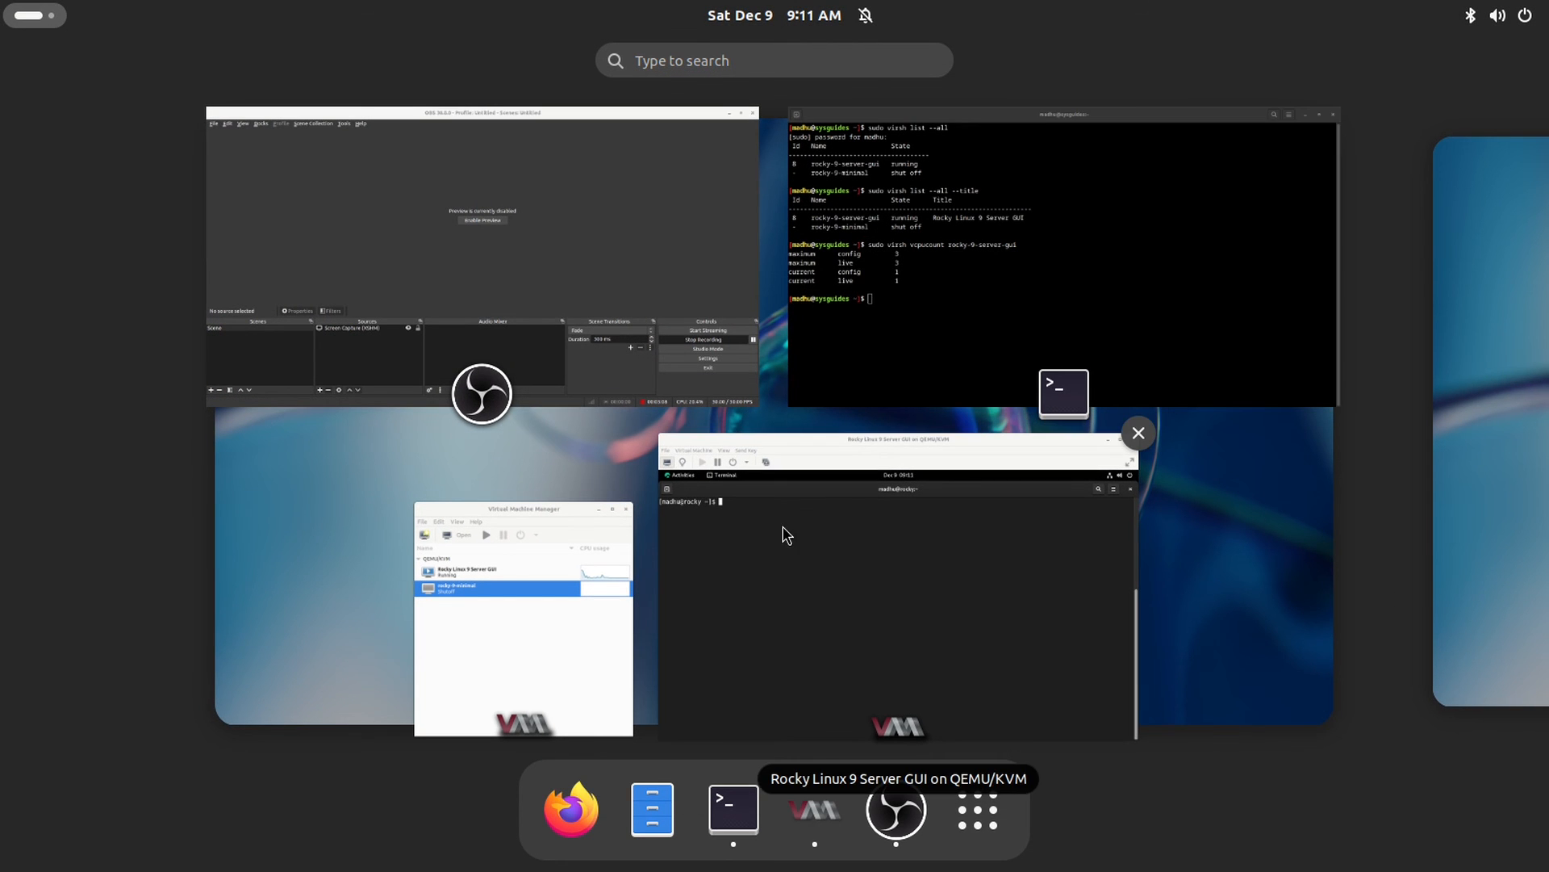
# Step: Run nproc and lscpu in the guest terminal, confirming the CPU(s) line shows 1
pyautogui.click(783, 556)
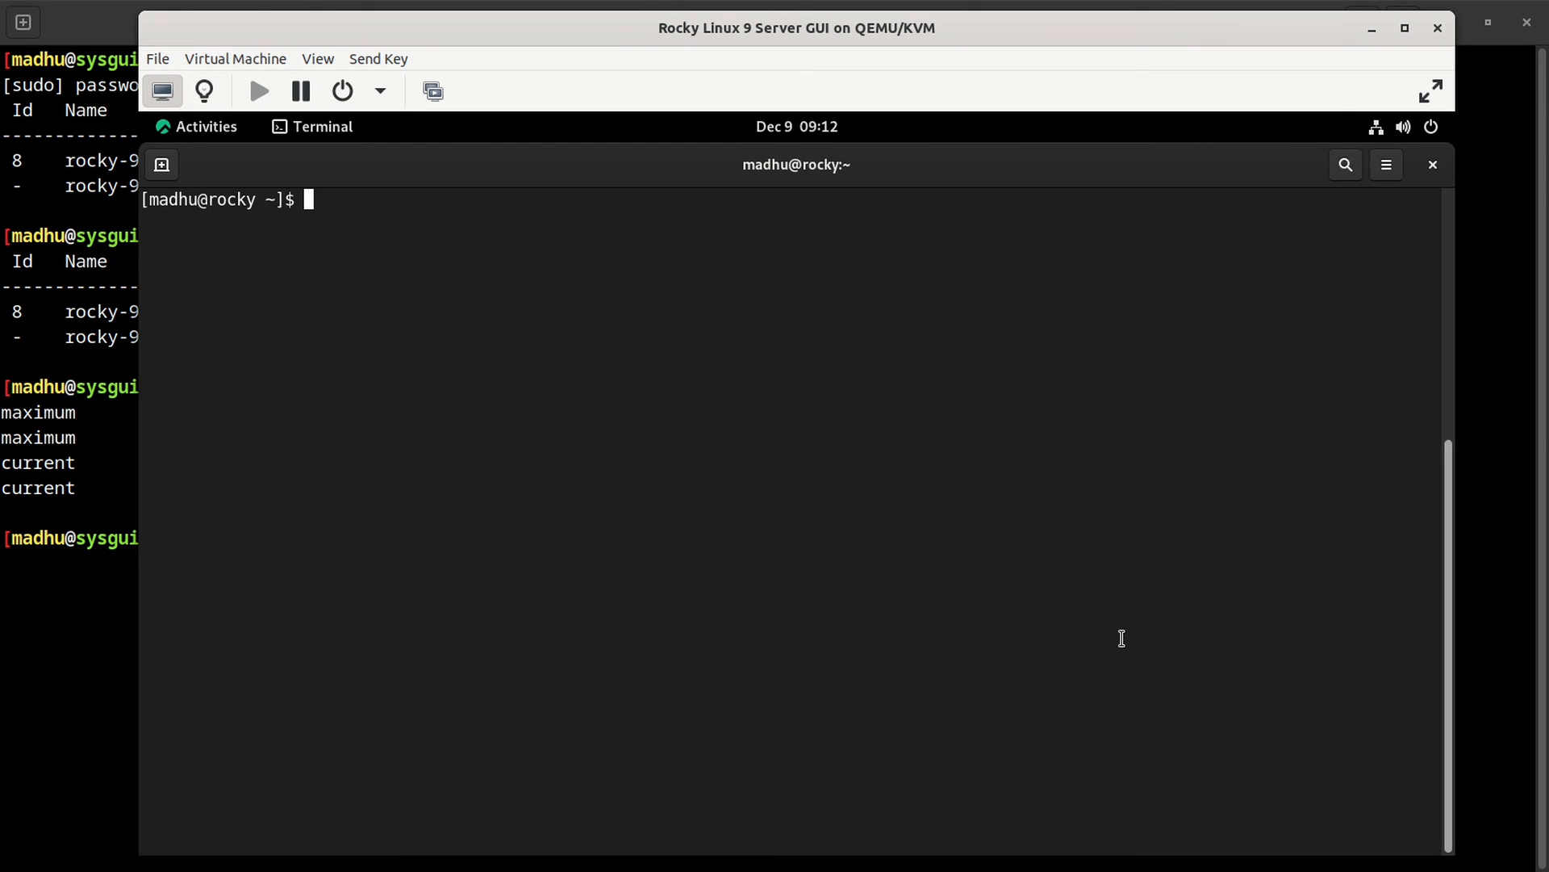
pyautogui.write('nproc')
pyautogui.press('Return')
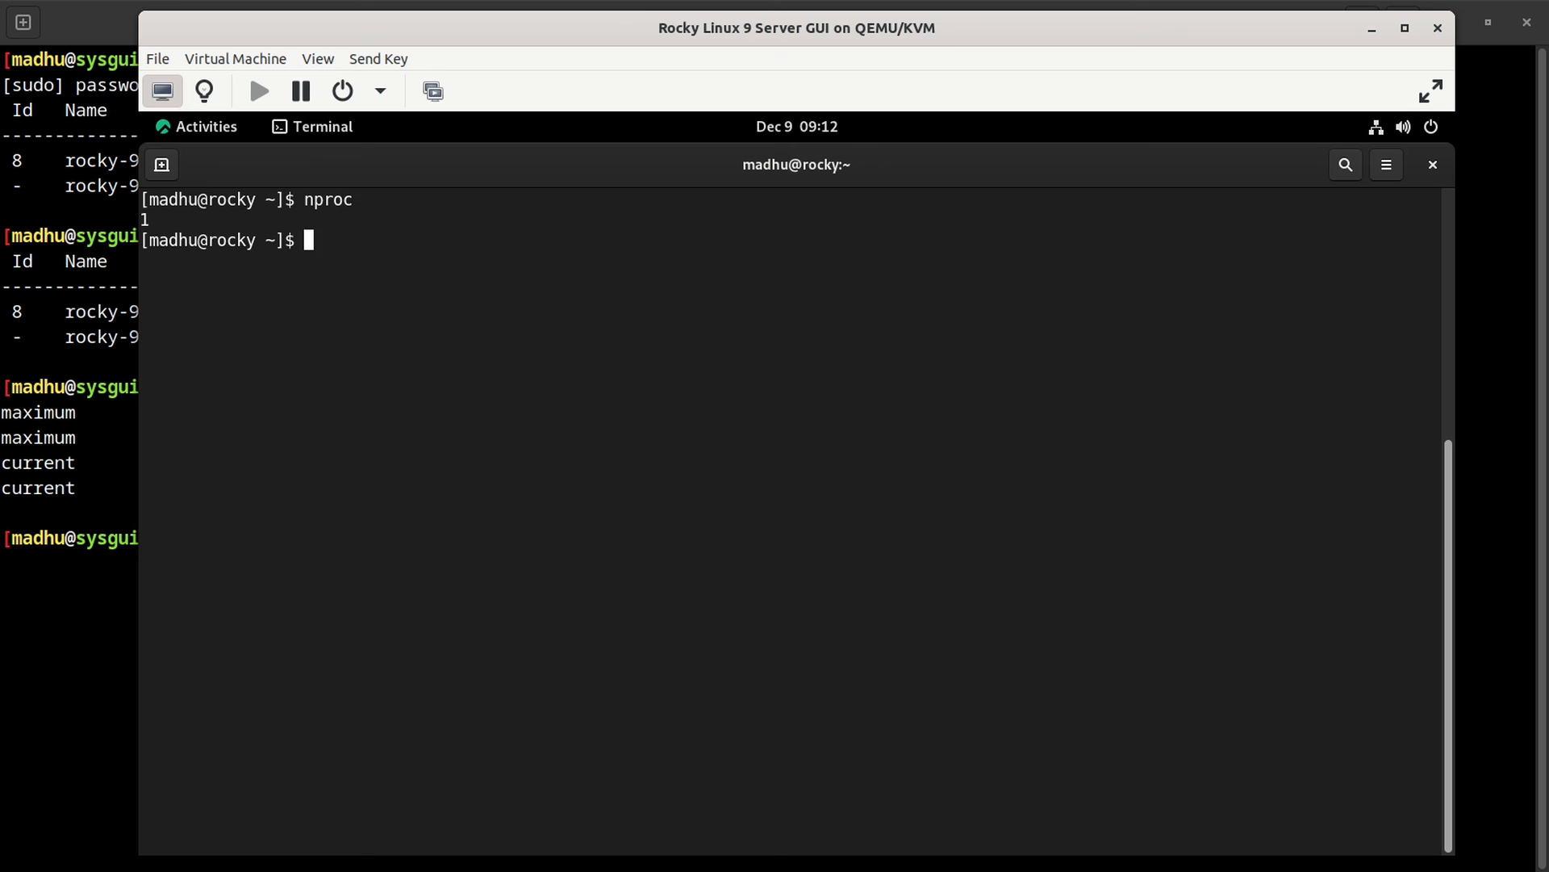
pyautogui.write('lscpu')
pyautogui.press('Return')
pyautogui.scroll(5, 710, 639)
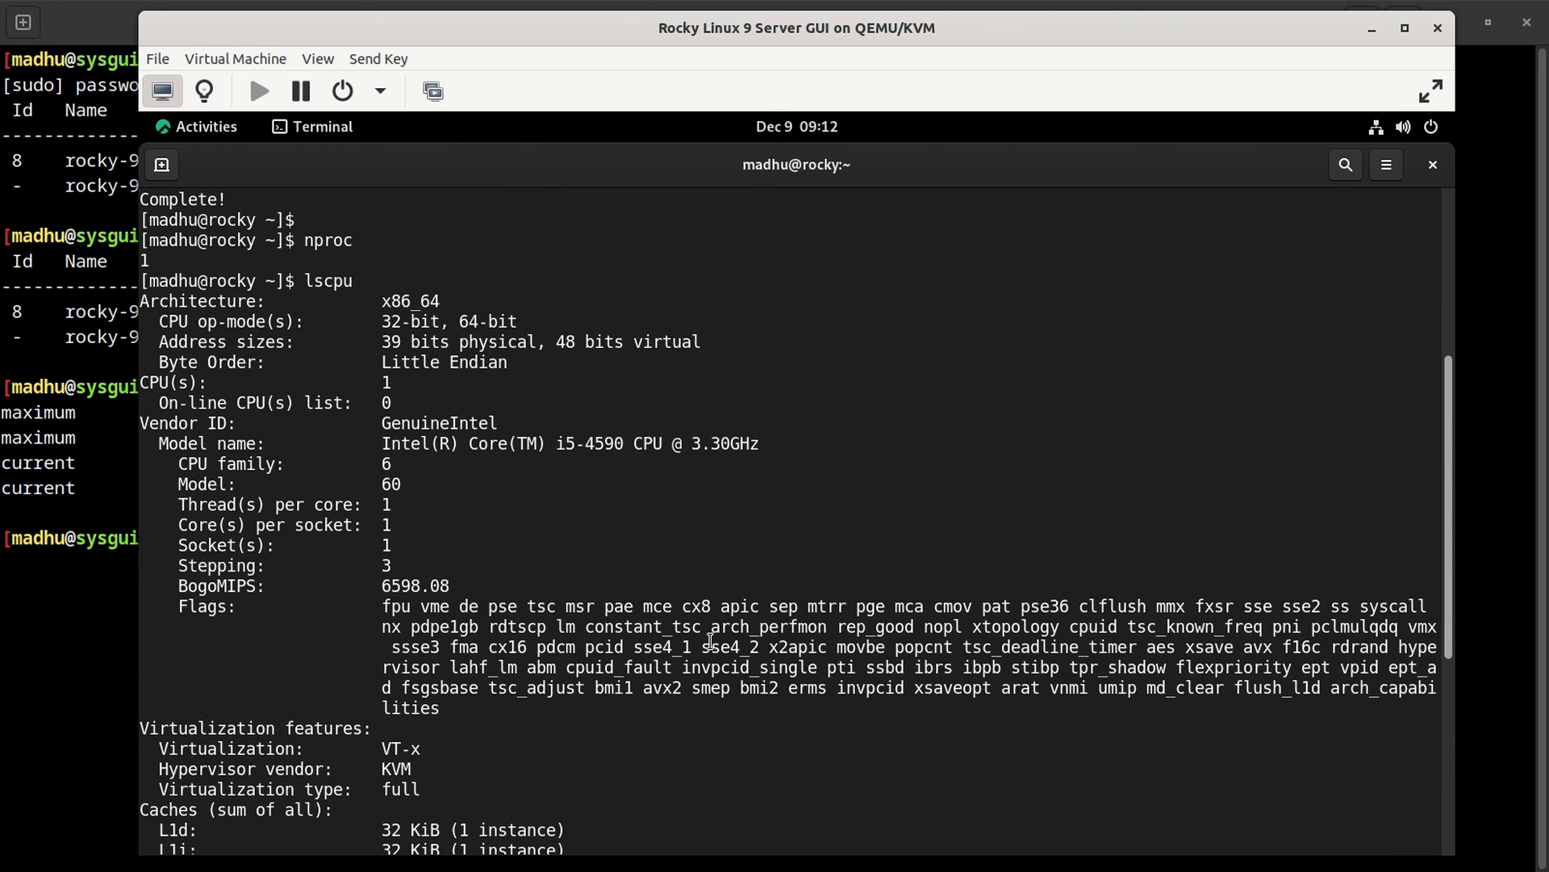
pyautogui.scroll(2, 710, 639)
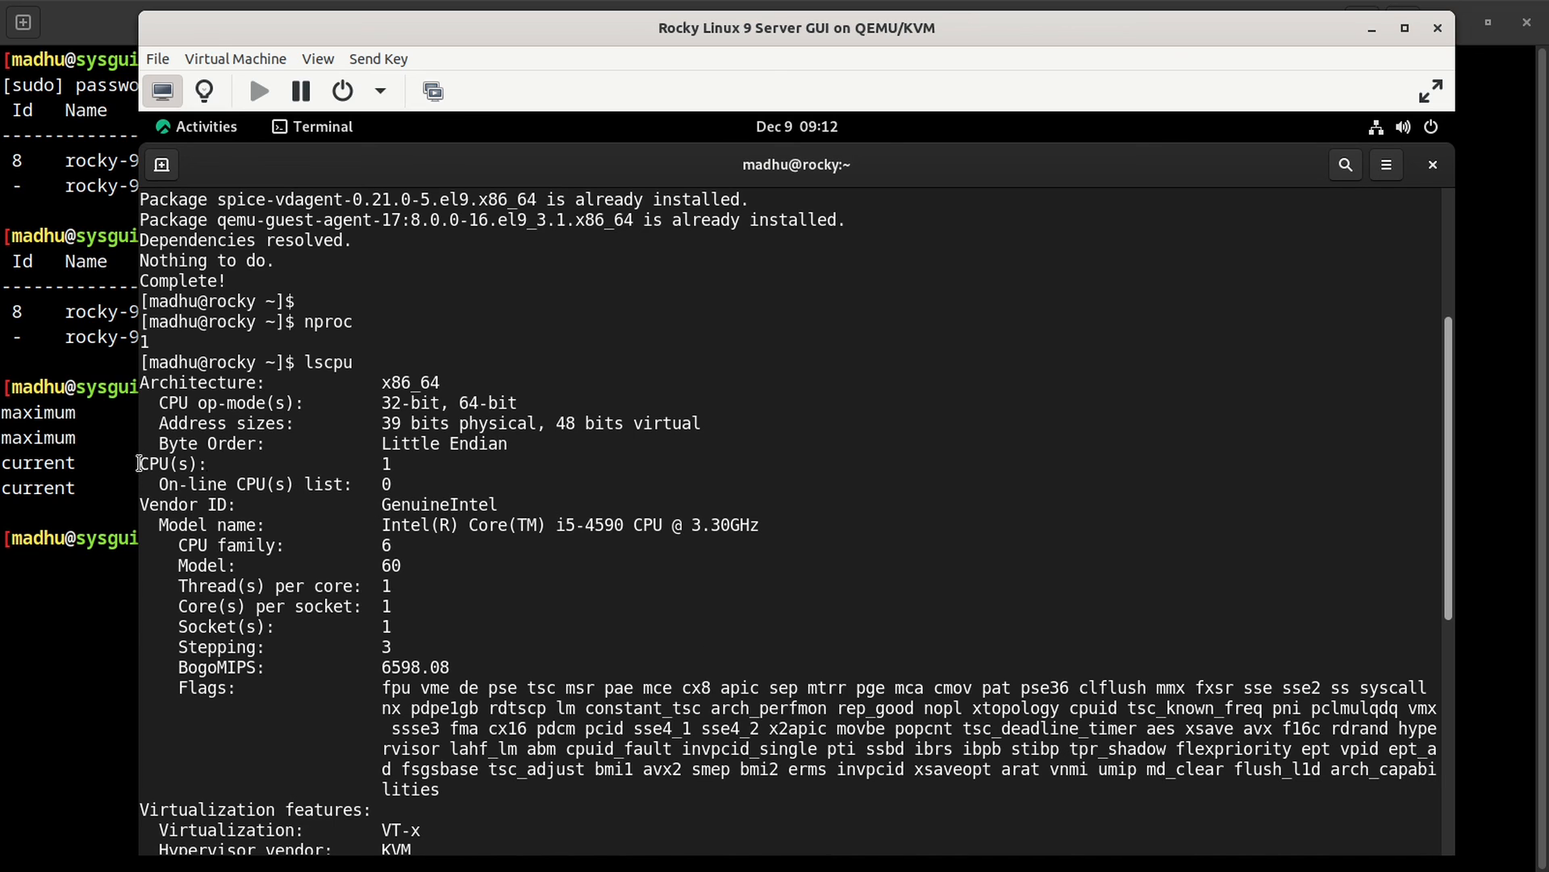
pyautogui.moveTo(139, 464); pyautogui.dragTo(394, 460)
pyautogui.click(592, 506)
pyautogui.click(50, 609)
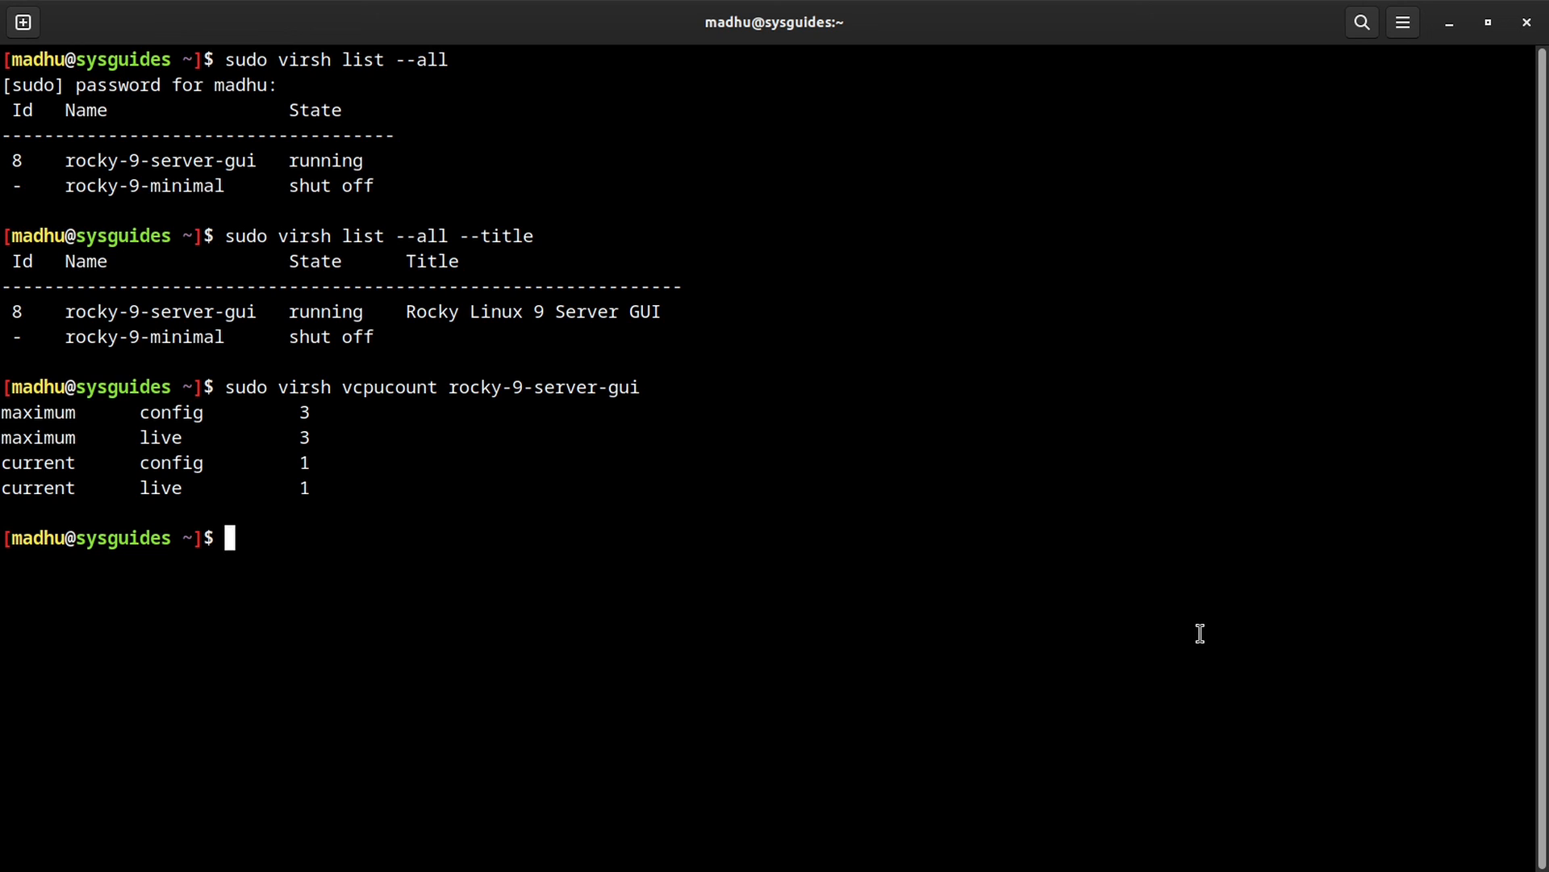
# Step: Run sudo virsh setvcpus rocky-9-server-gui 2 --live
pyautogui.write('sudo virsh set')
pyautogui.write('v')
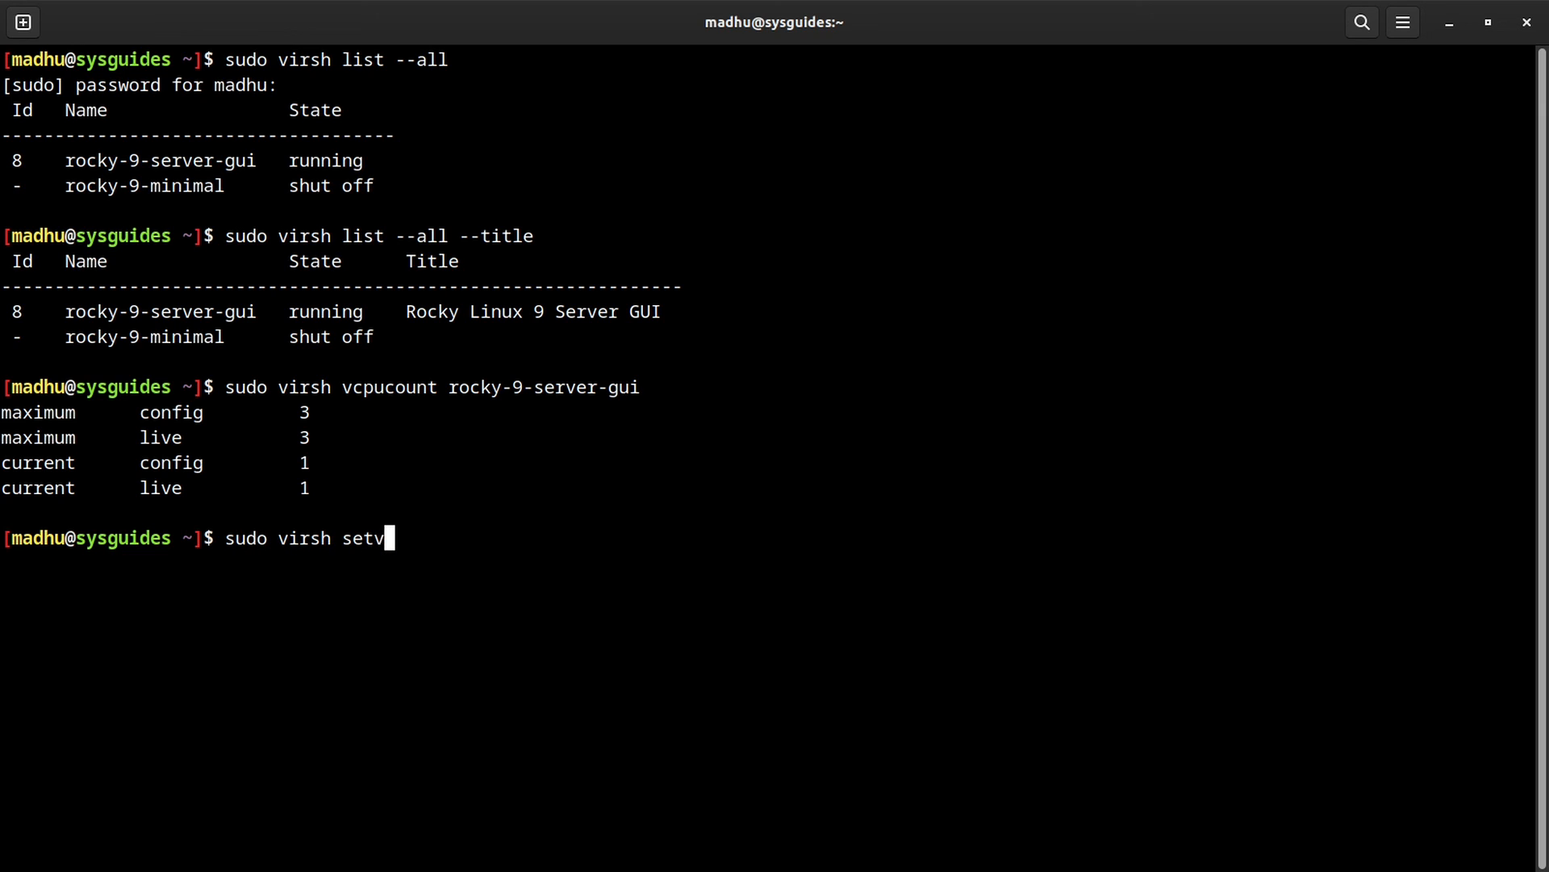
pyautogui.write('cpus ro')
pyautogui.press('Tab')
pyautogui.write('s')
pyautogui.press('Tab')
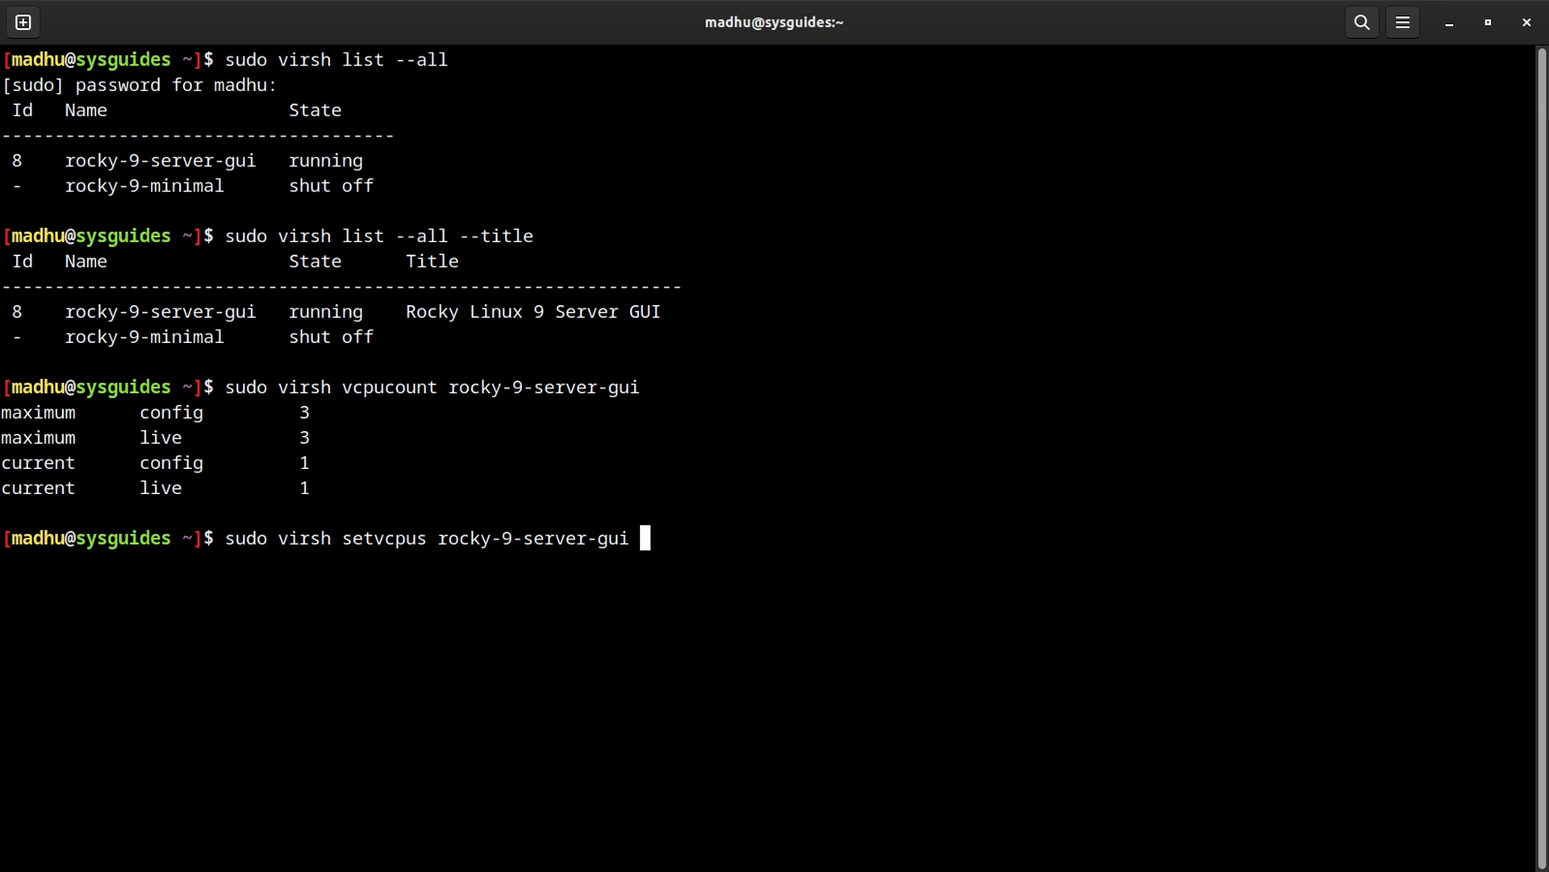
pyautogui.write('2 --live')
pyautogui.press('Return')
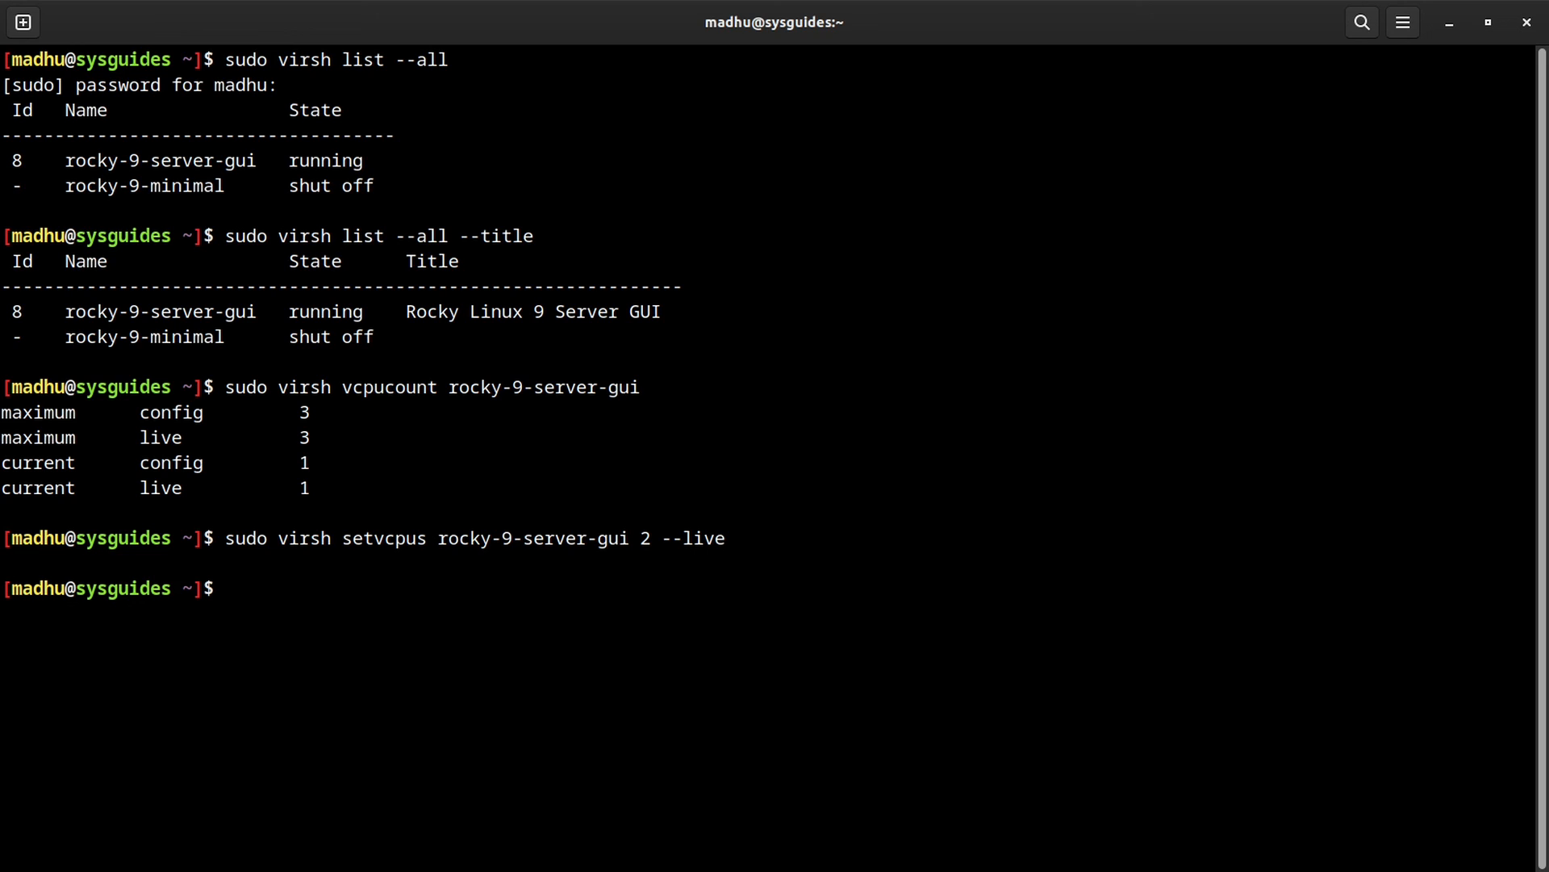
# Step: Rerun the vcpucount query and confirm the current live value reads 2
pyautogui.press('Up')
pyautogui.press('Up')
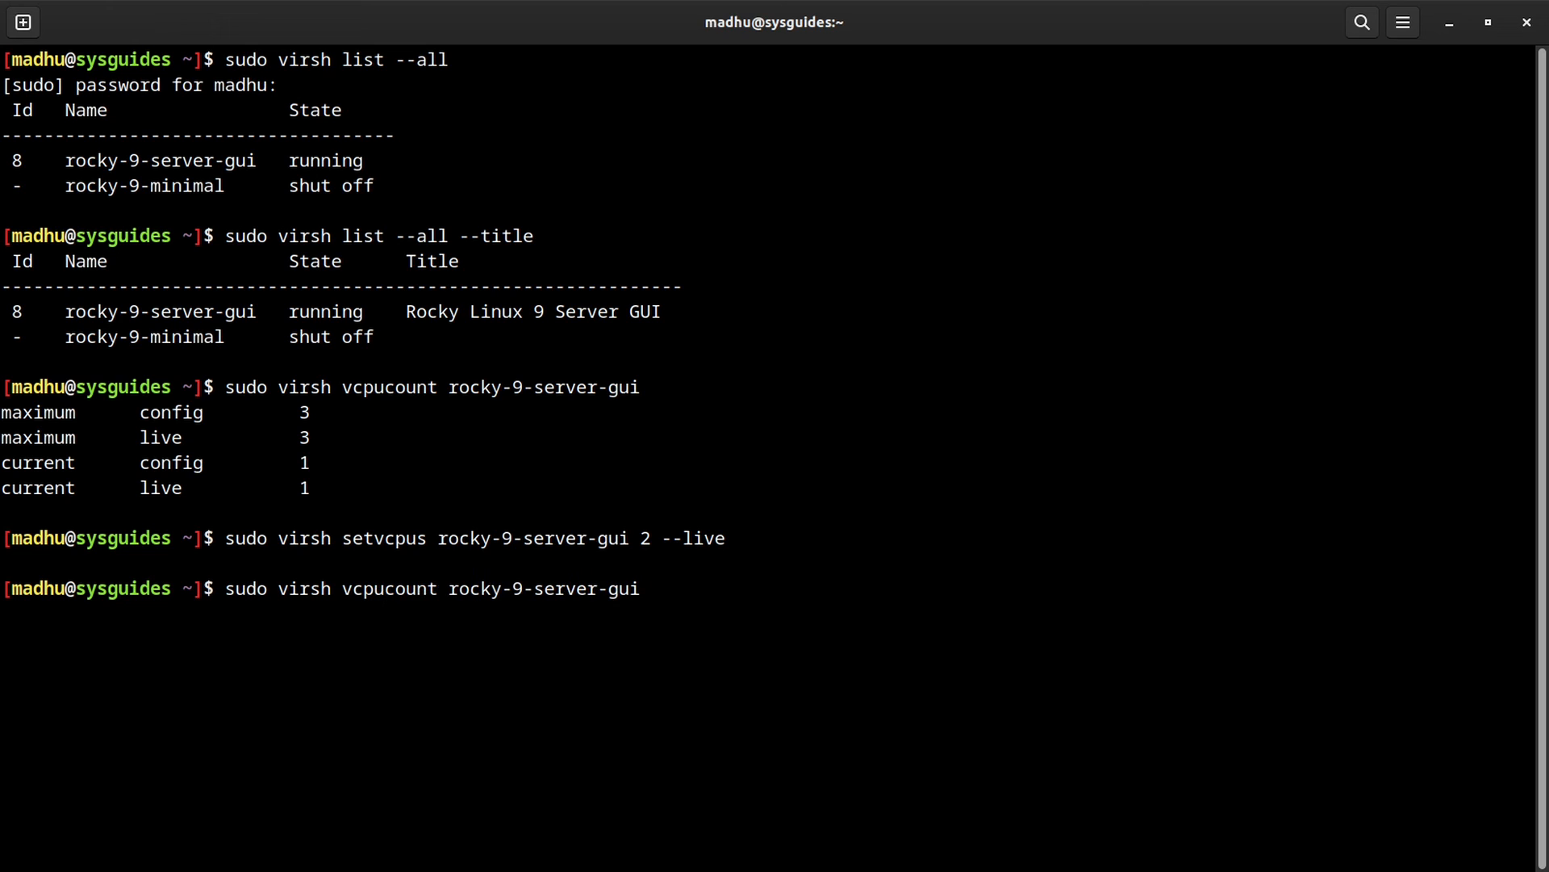
pyautogui.press('Return')
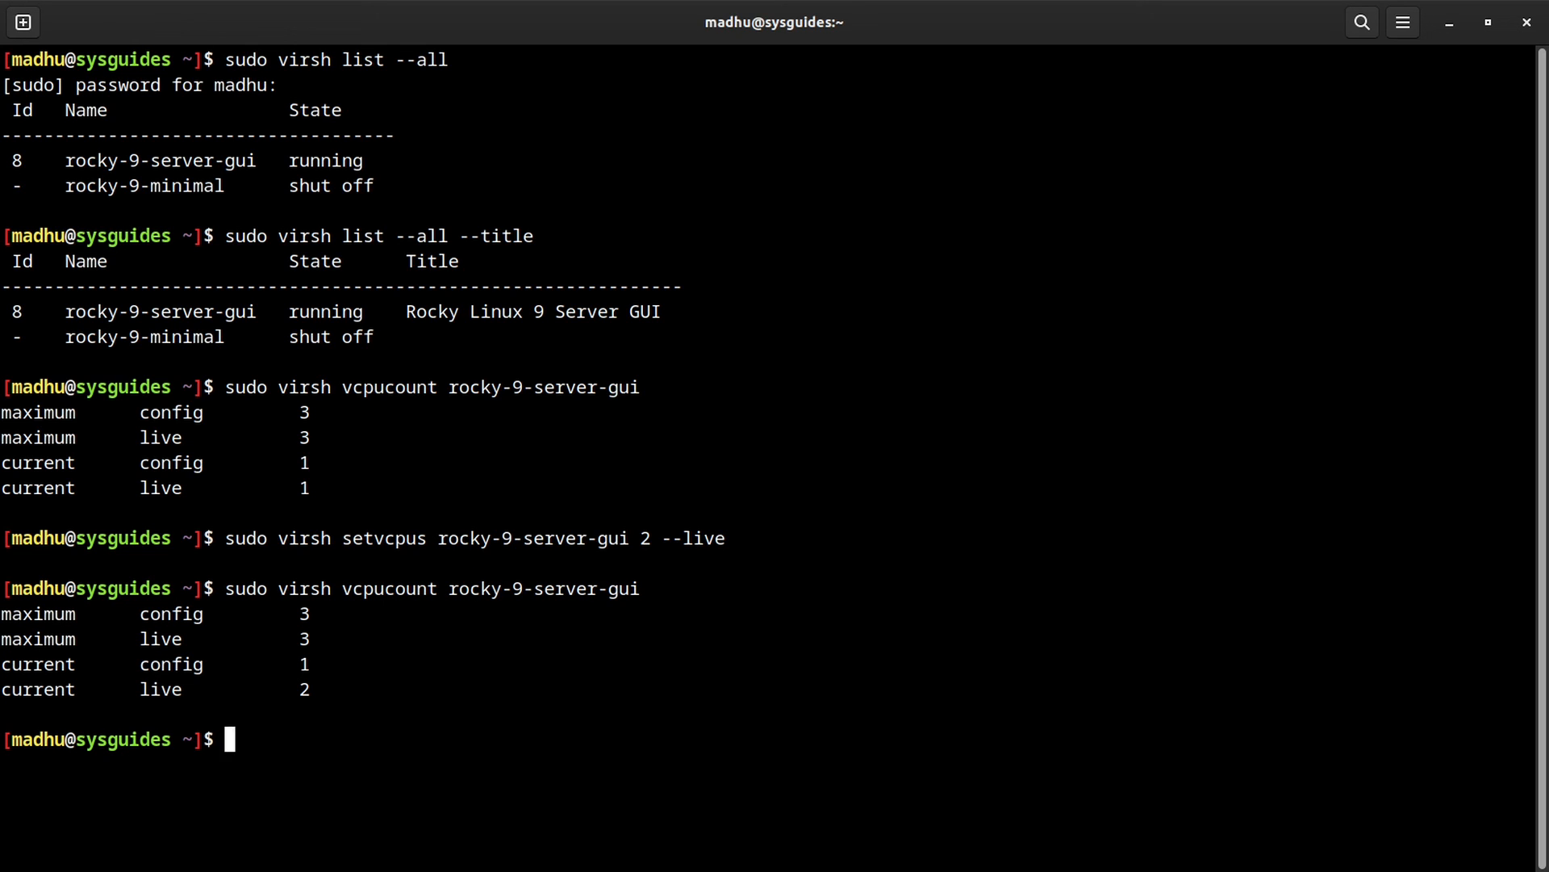
pyautogui.doubleClick(304, 688)
# Step: In the Rocky guest's terminal, rerun nproc and lscpu to check the CPU count
pyautogui.press('super')
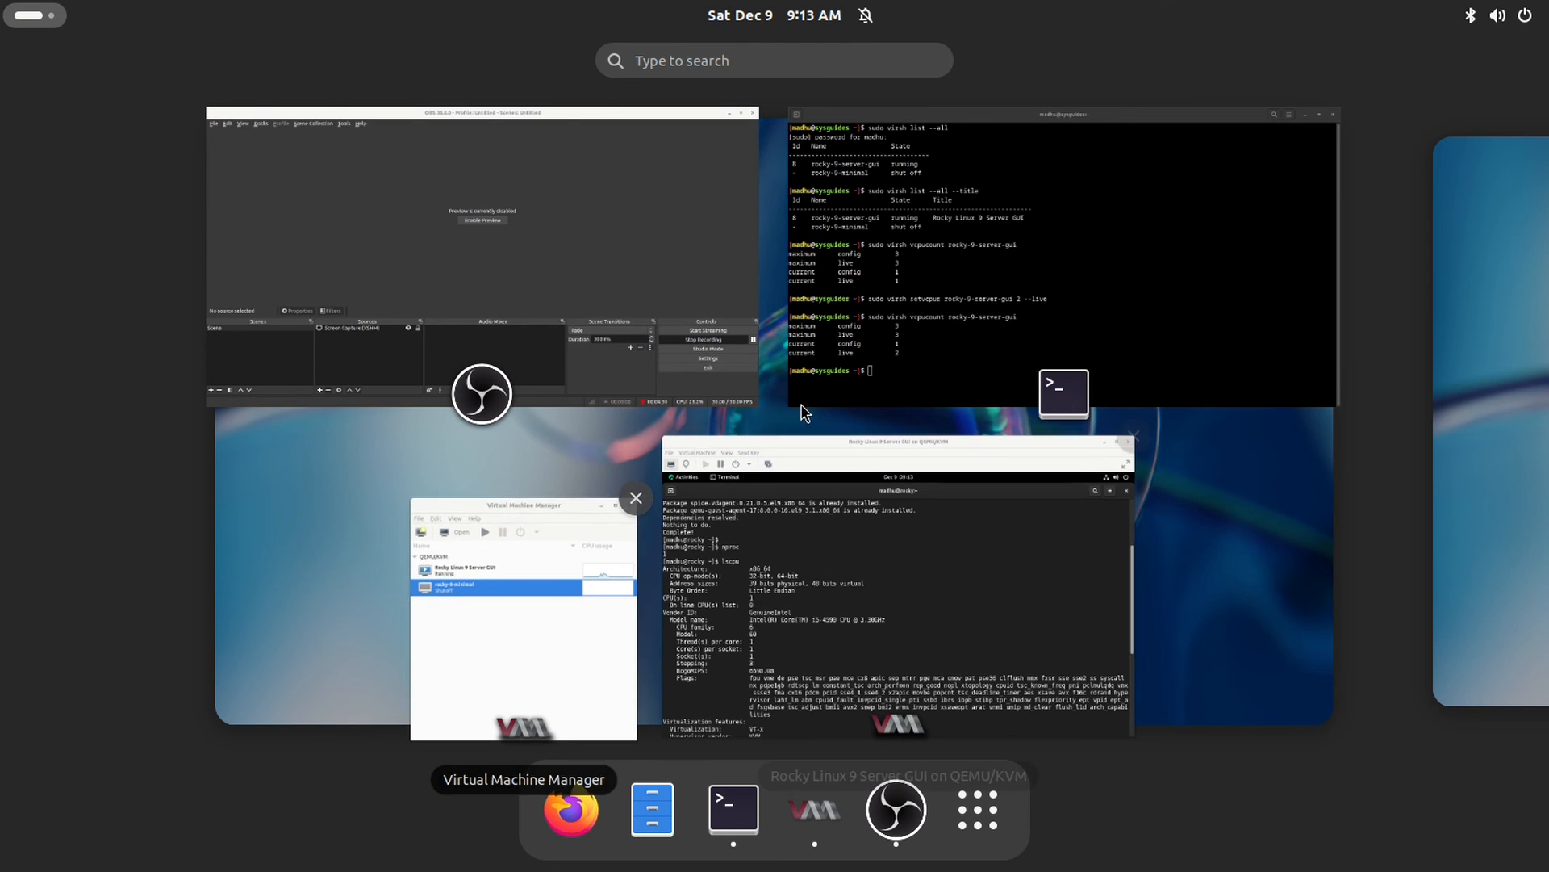
pyautogui.click(845, 589)
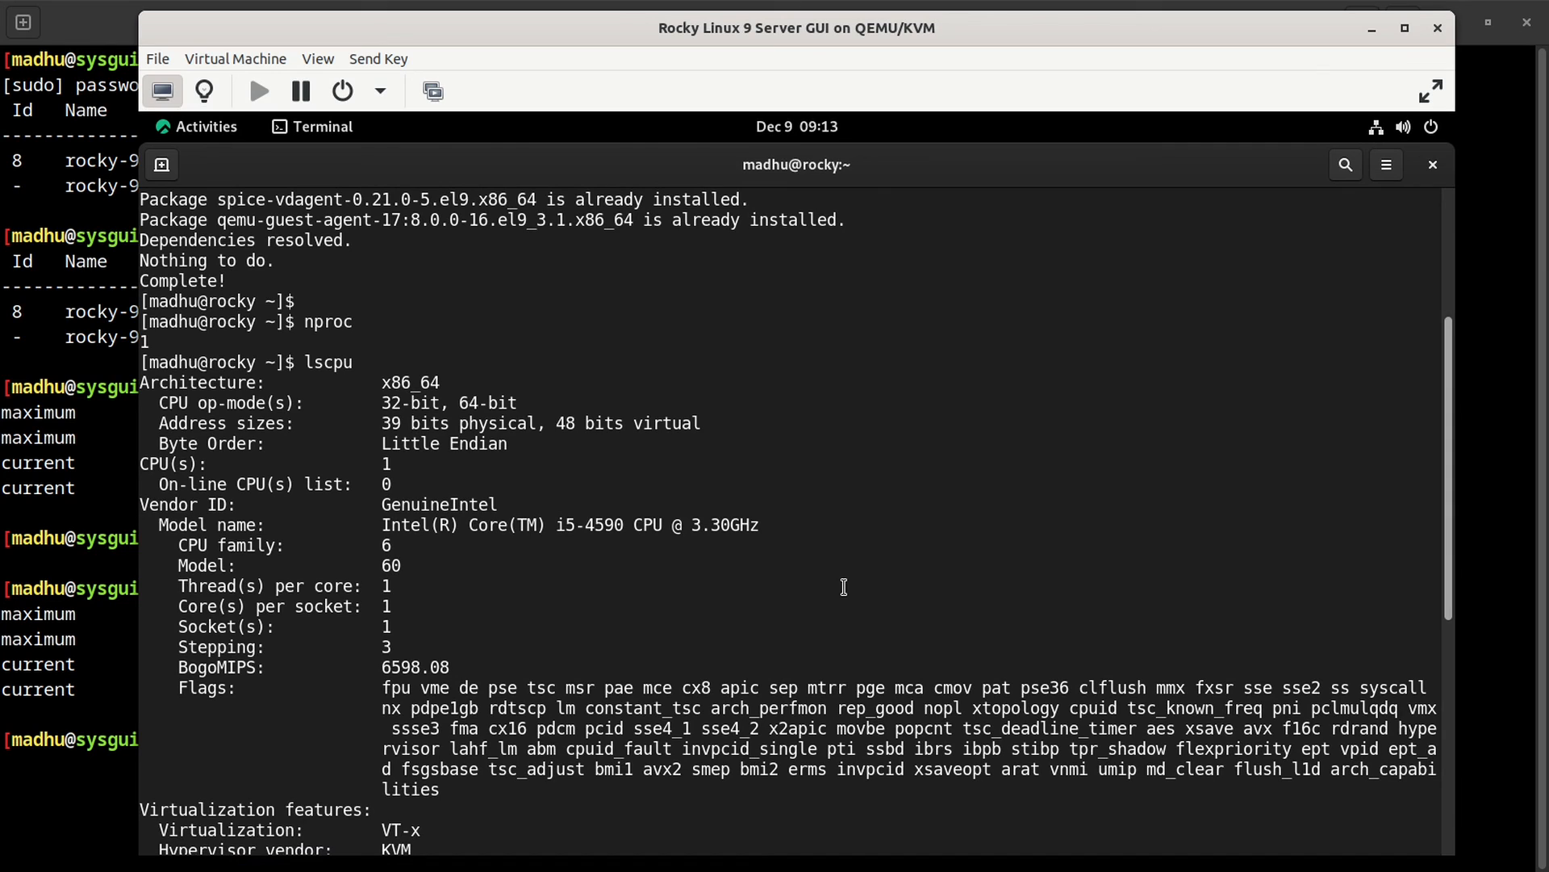
pyautogui.hotkey('ctrl', 'l')
pyautogui.write('nproc')
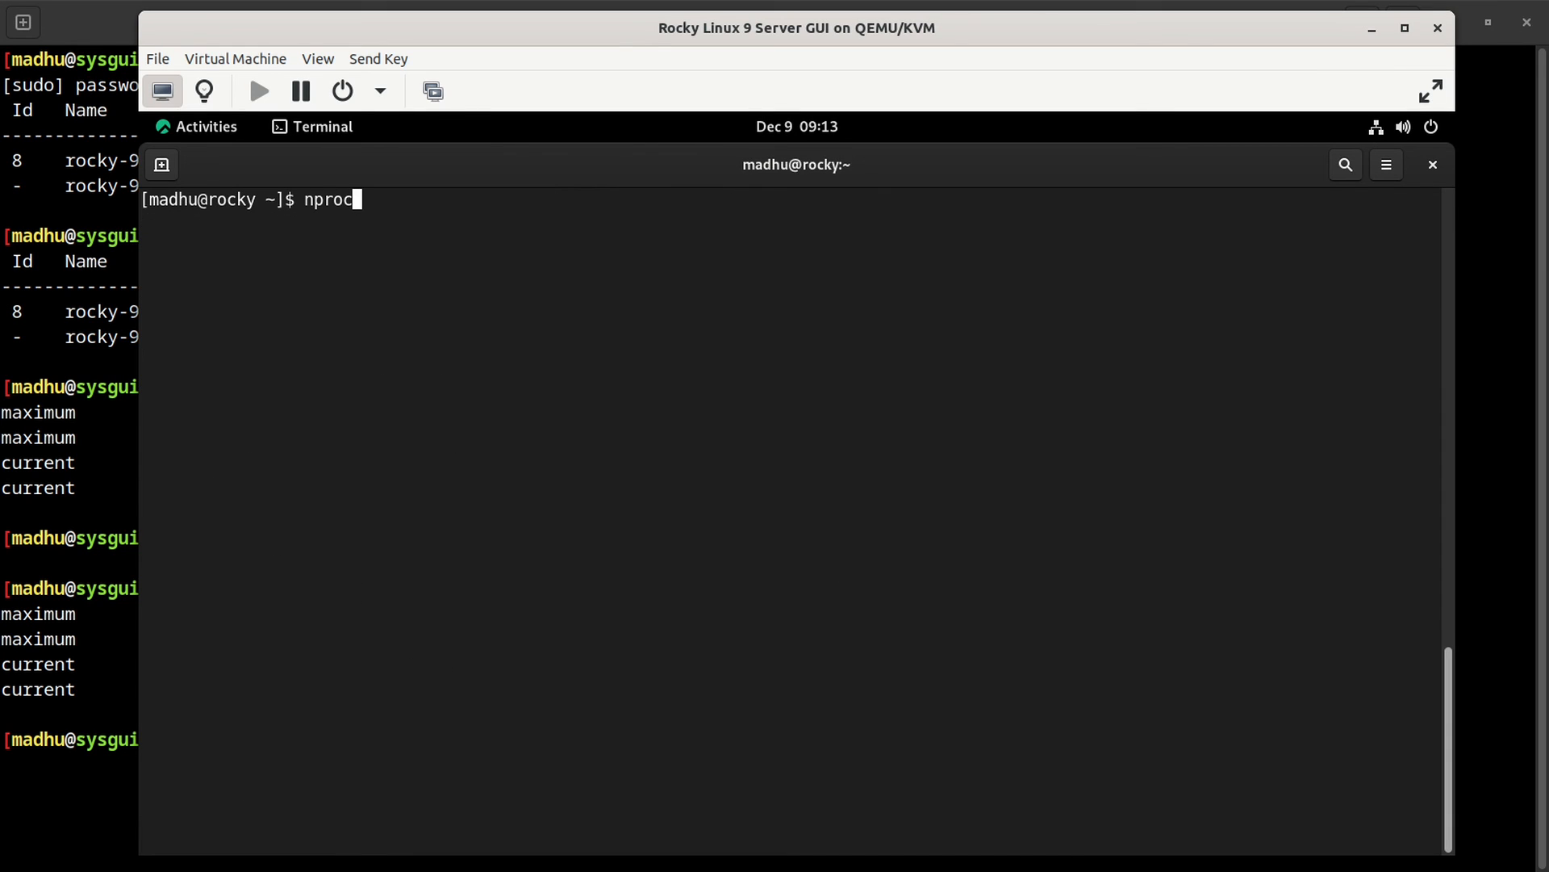
pyautogui.press('Return')
pyautogui.write('lscpu')
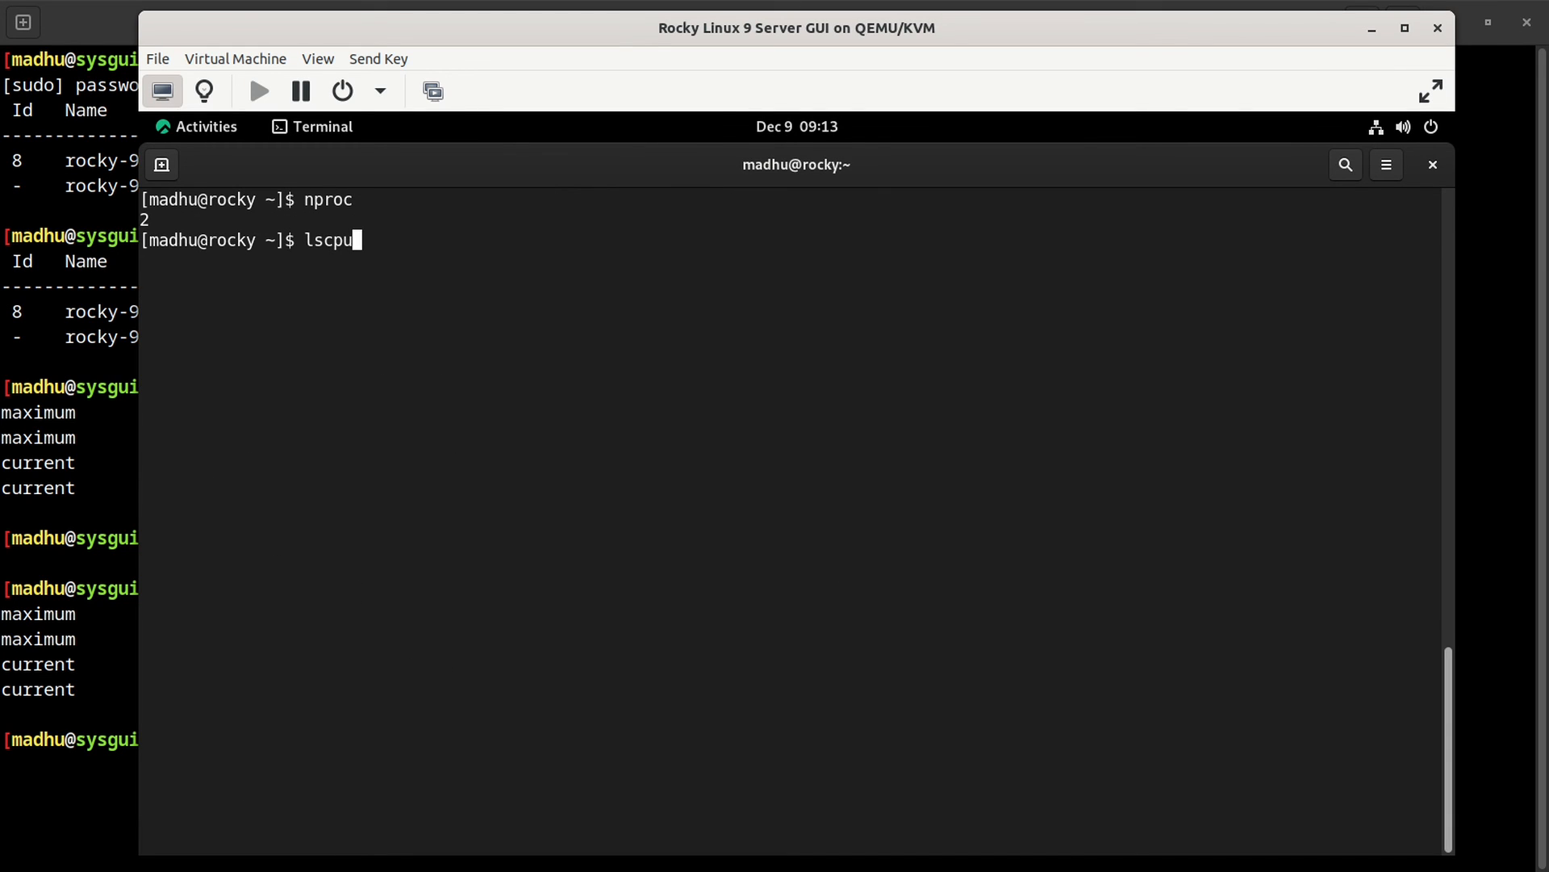
pyautogui.press('Return')
# Step: Confirm the lscpu CPU(s) line now shows 2, then return to the host terminal
pyautogui.scroll(10, 709, 692)
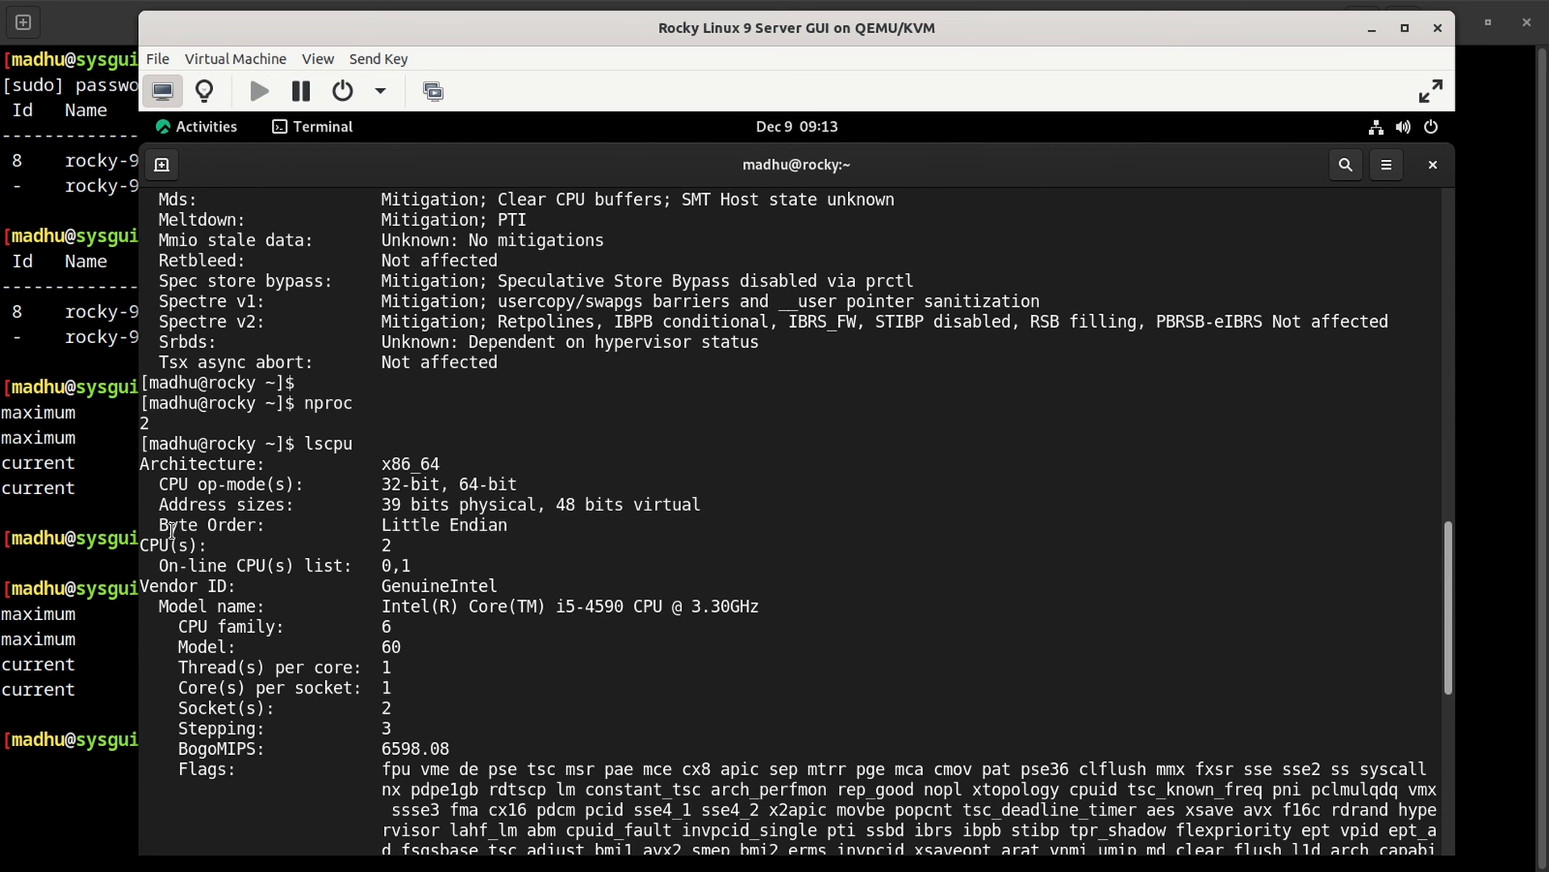
pyautogui.moveTo(140, 545); pyautogui.dragTo(394, 546)
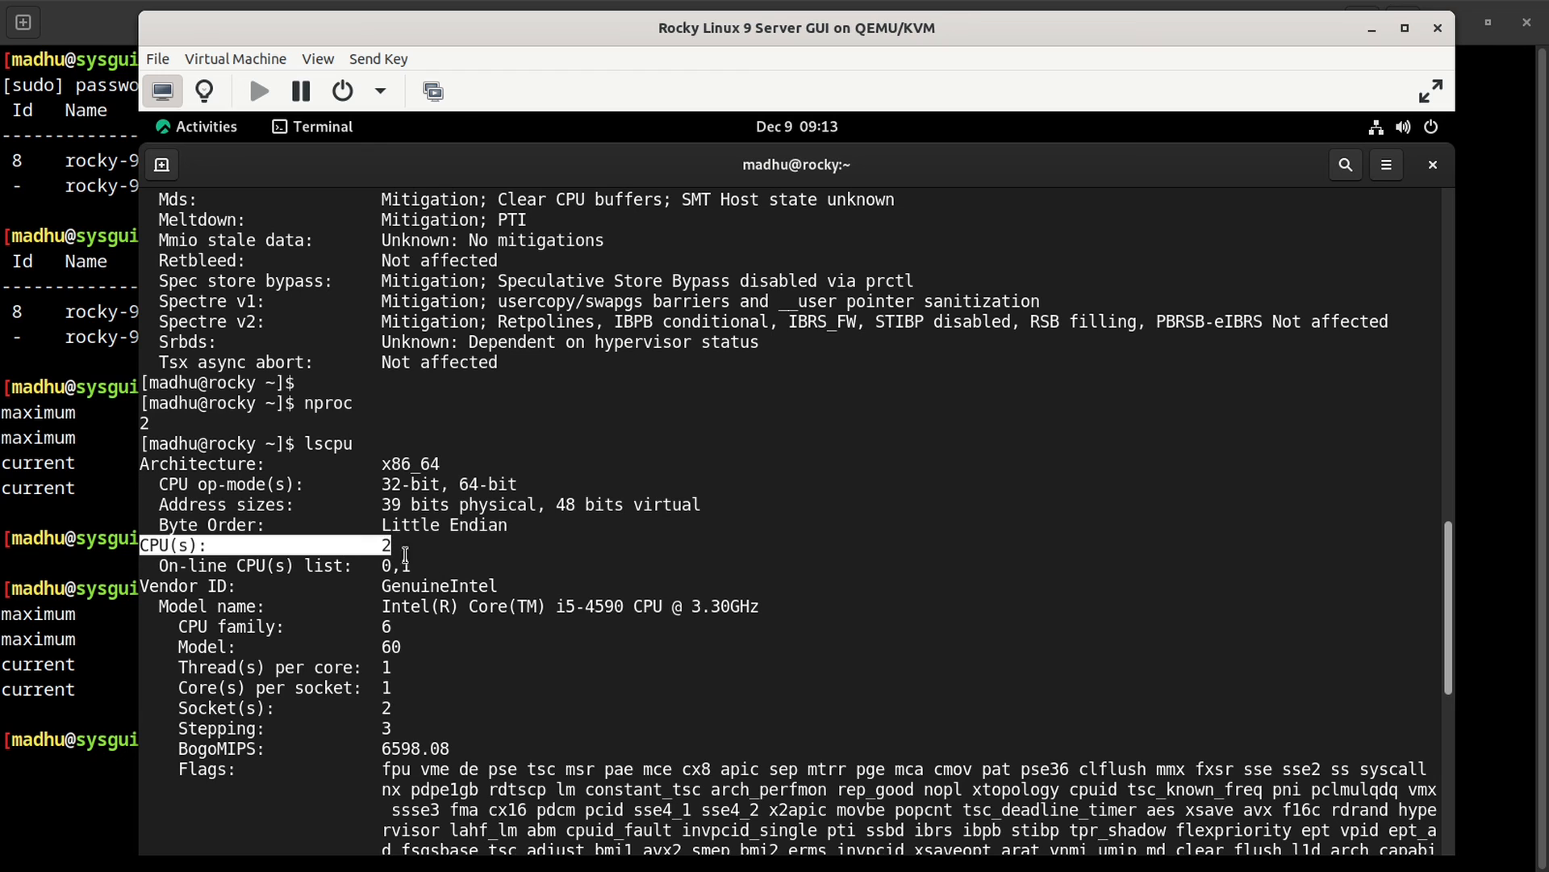
pyautogui.click(614, 569)
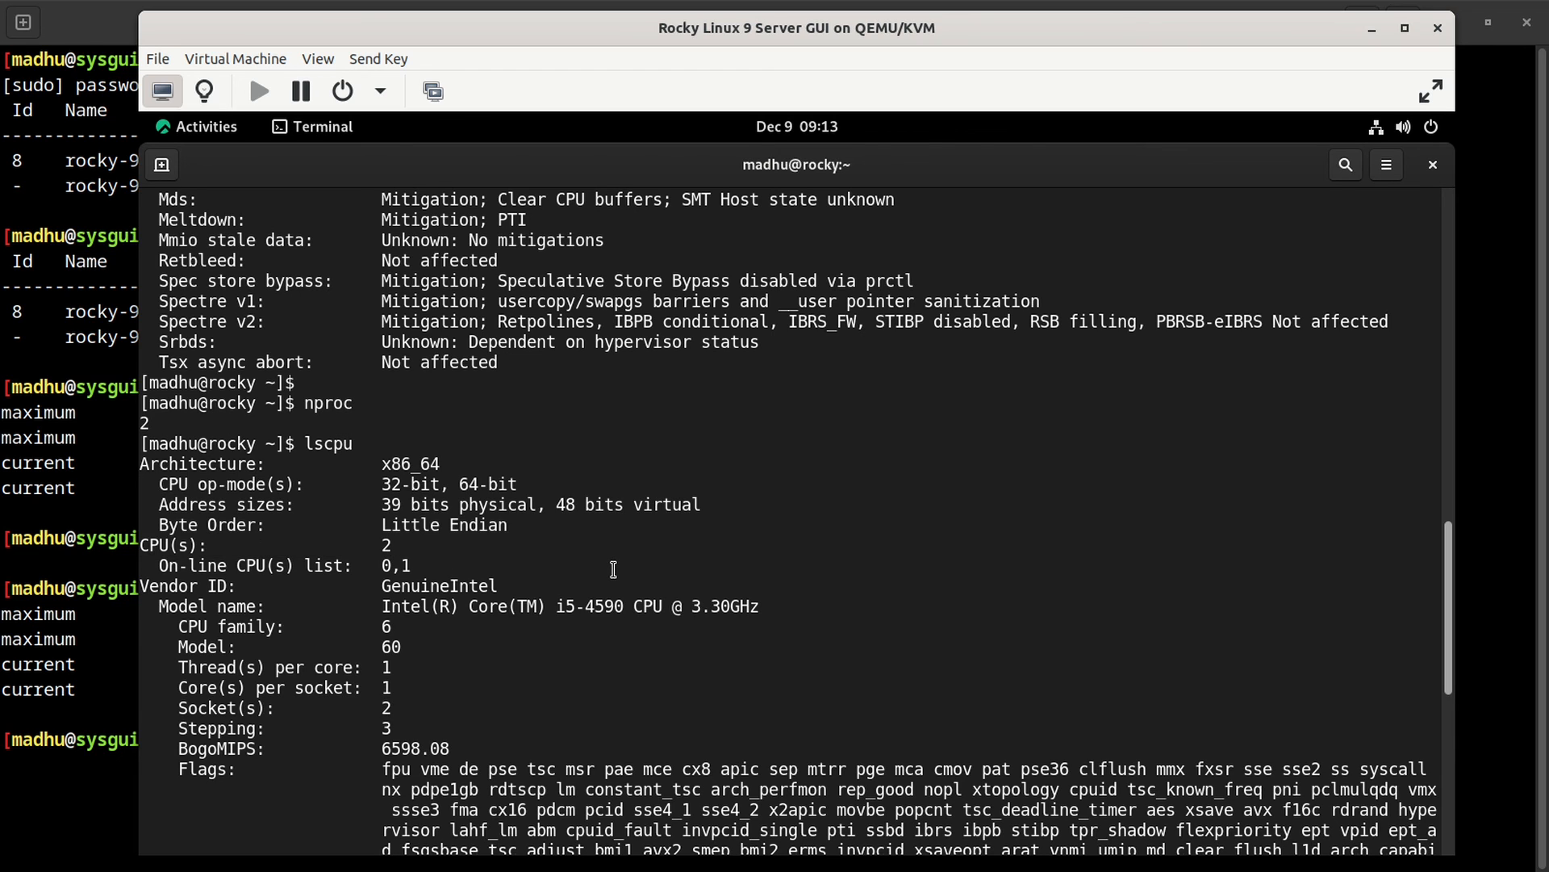
pyautogui.click(79, 619)
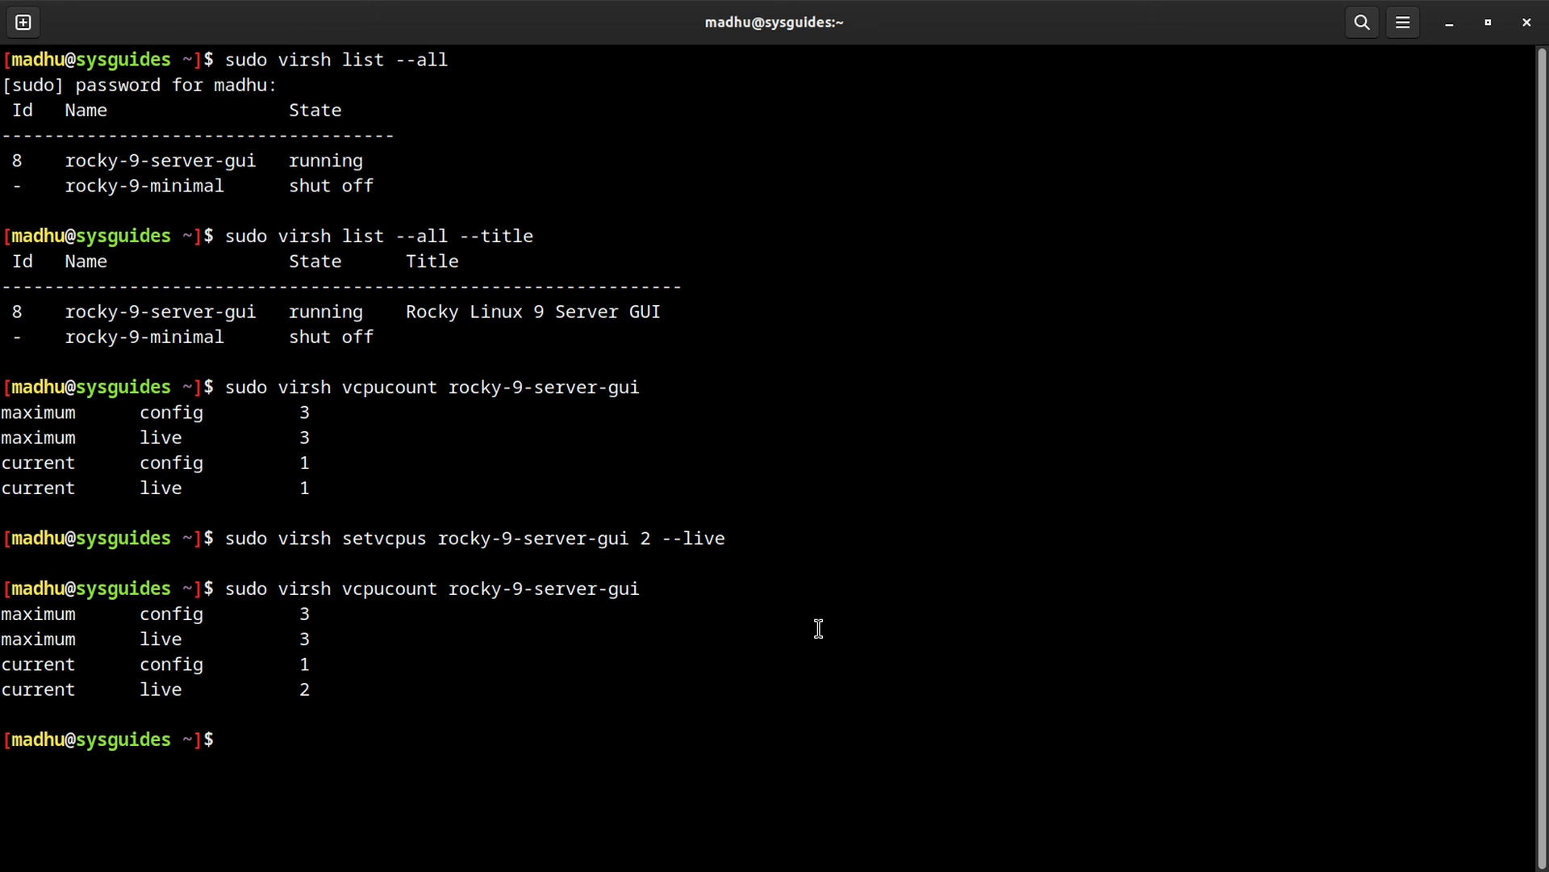
# Step: Run sudo virsh setvcpus rocky-9-server-gui 2 --config to persist 2 vCPUs
pyautogui.press('Up')
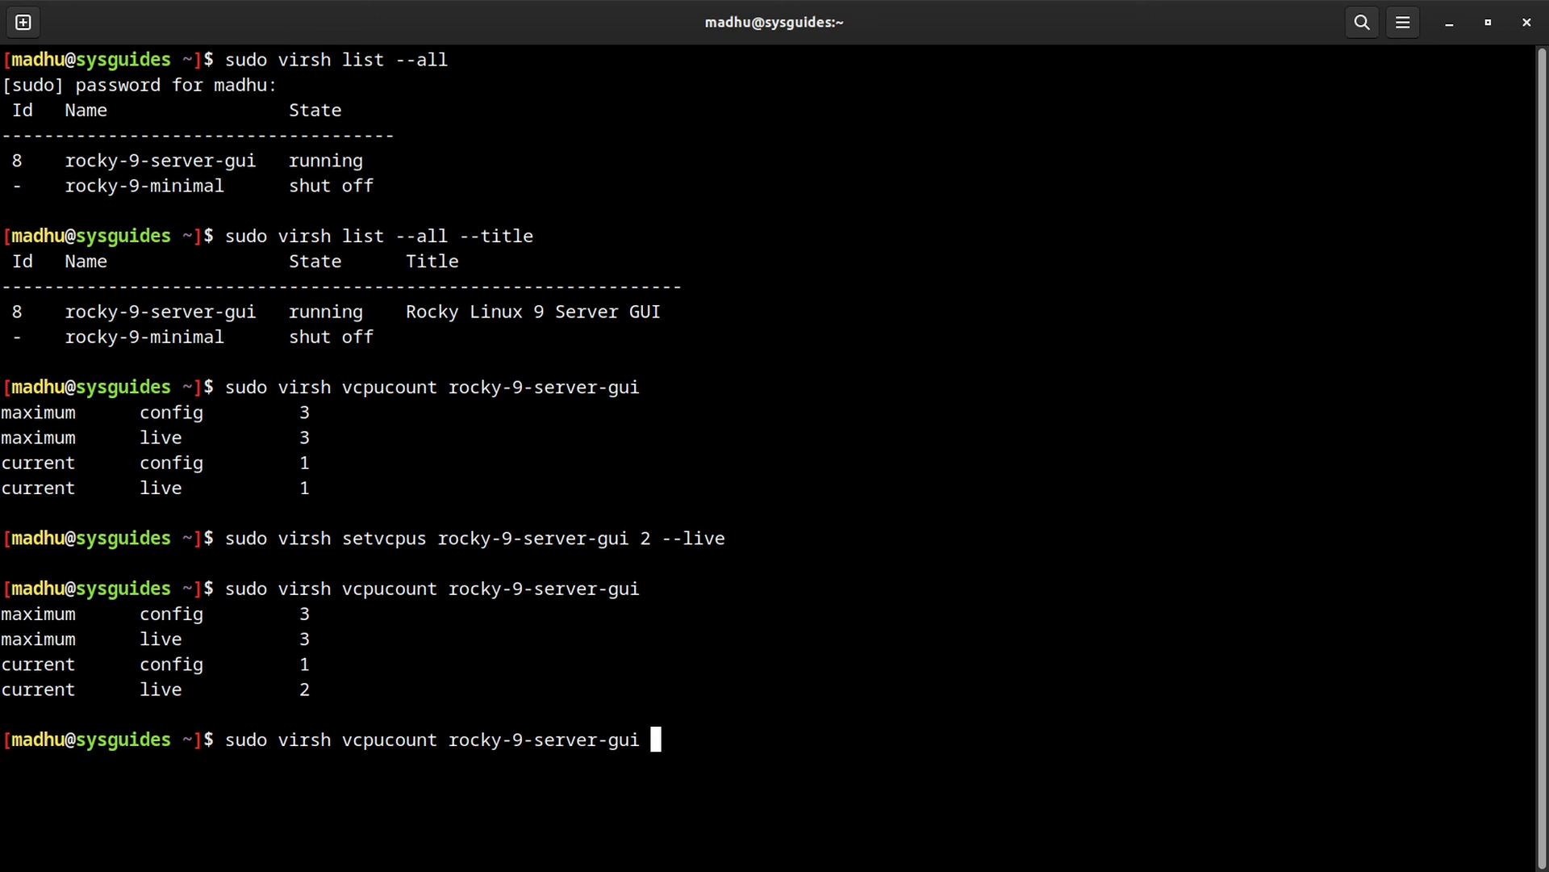
pyautogui.press('Up')
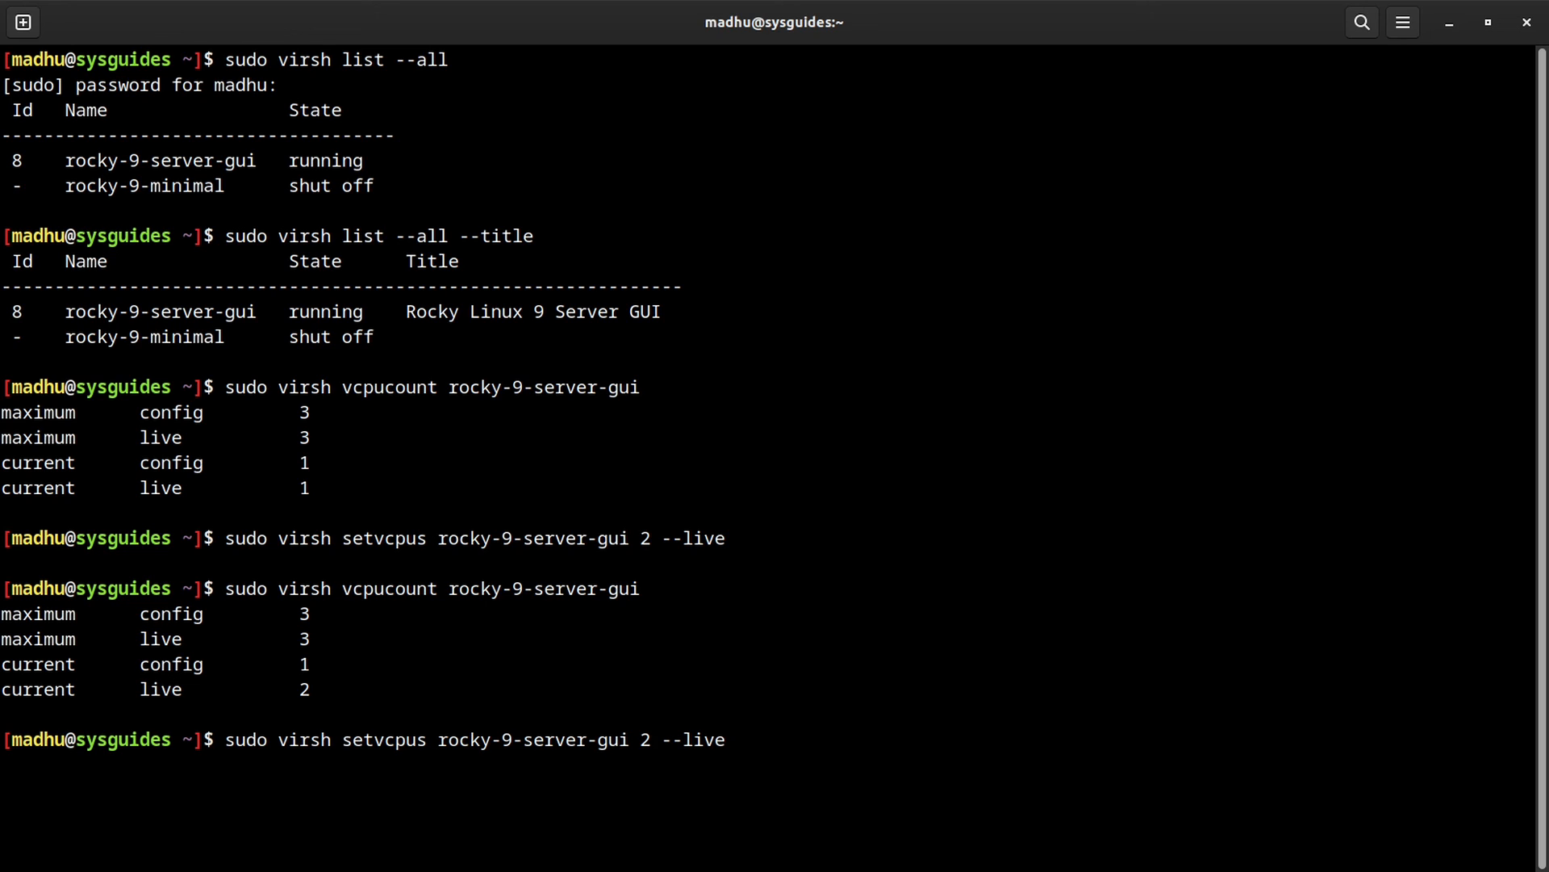
pyautogui.press('BackSpace')
pyautogui.press('BackSpace')
pyautogui.press('BackSpace')
pyautogui.press('BackSpace')
pyautogui.write('config')
pyautogui.press('Return')
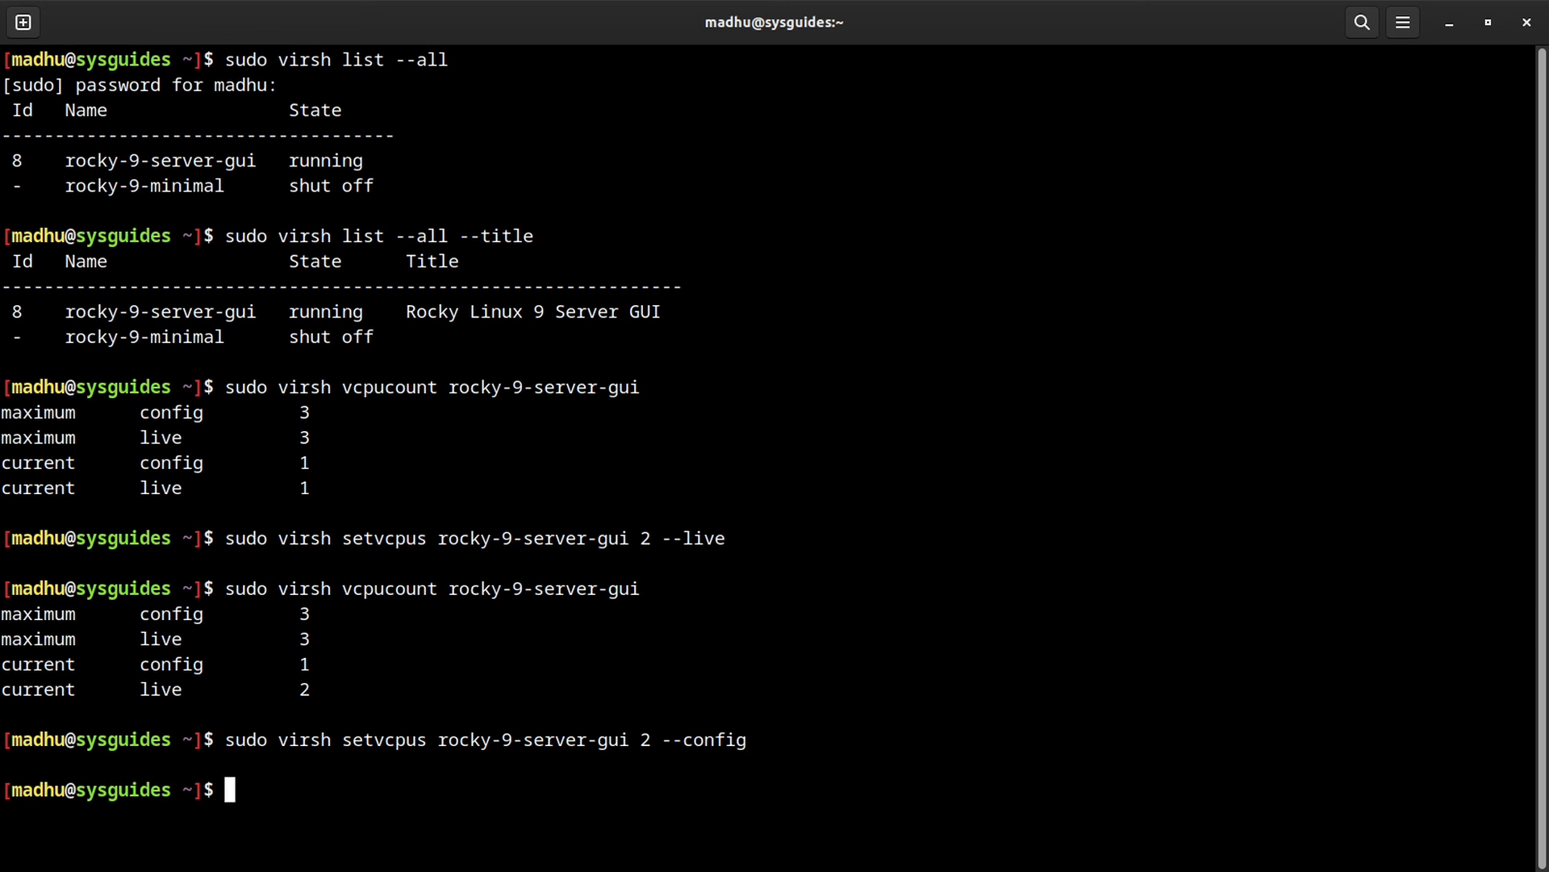
# Step: Rerun virsh vcpucount and confirm both config and live counts read 2
pyautogui.press('Up')
pyautogui.press('Up')
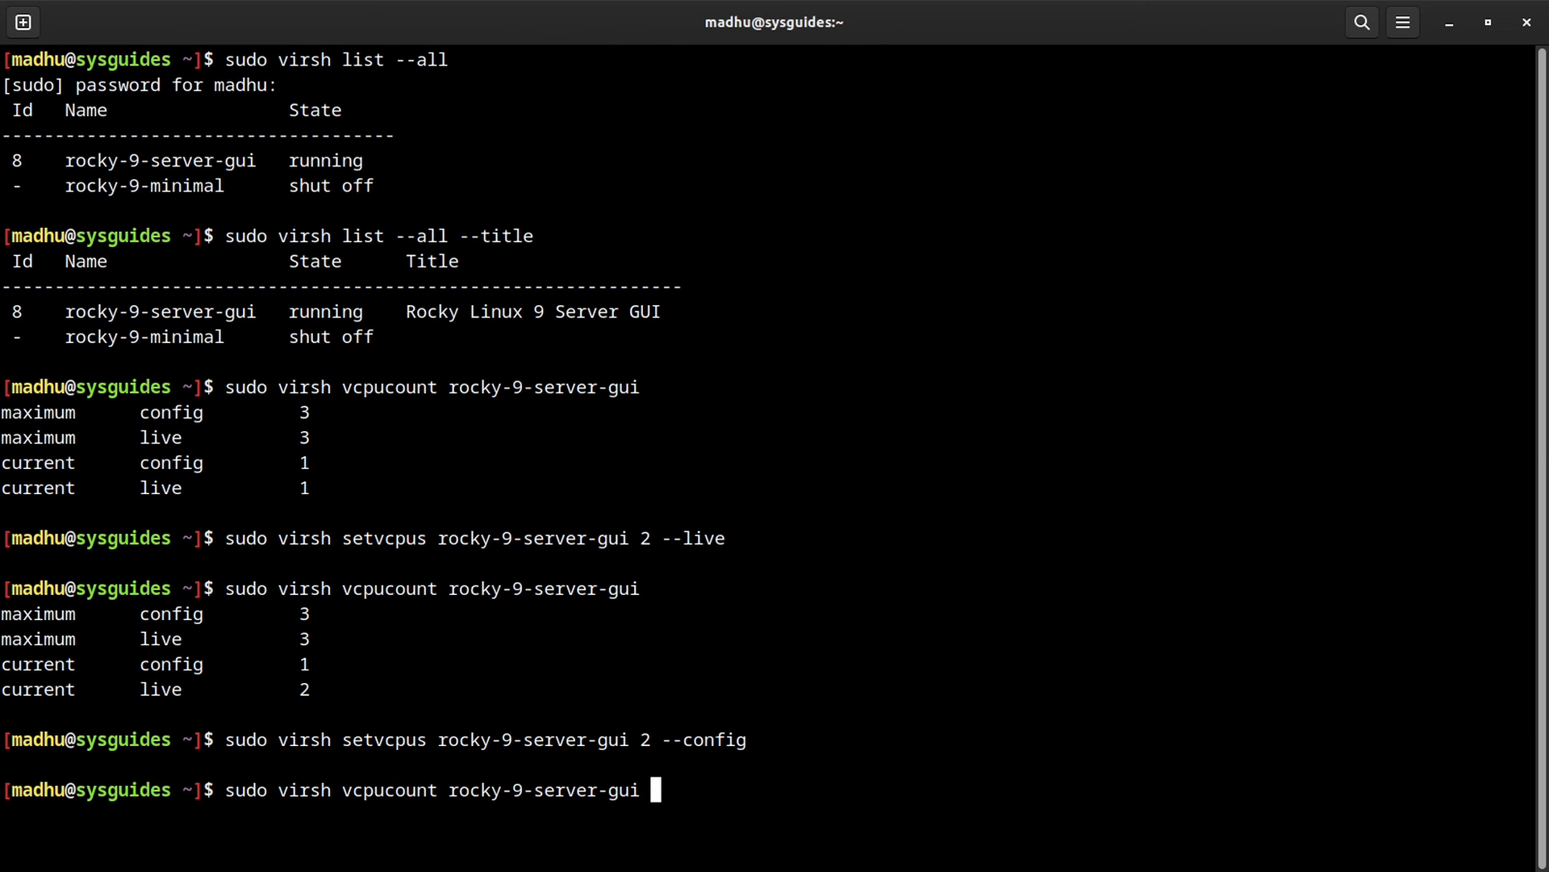
pyautogui.hotkey('ctrl', 'l')
pyautogui.press('Return')
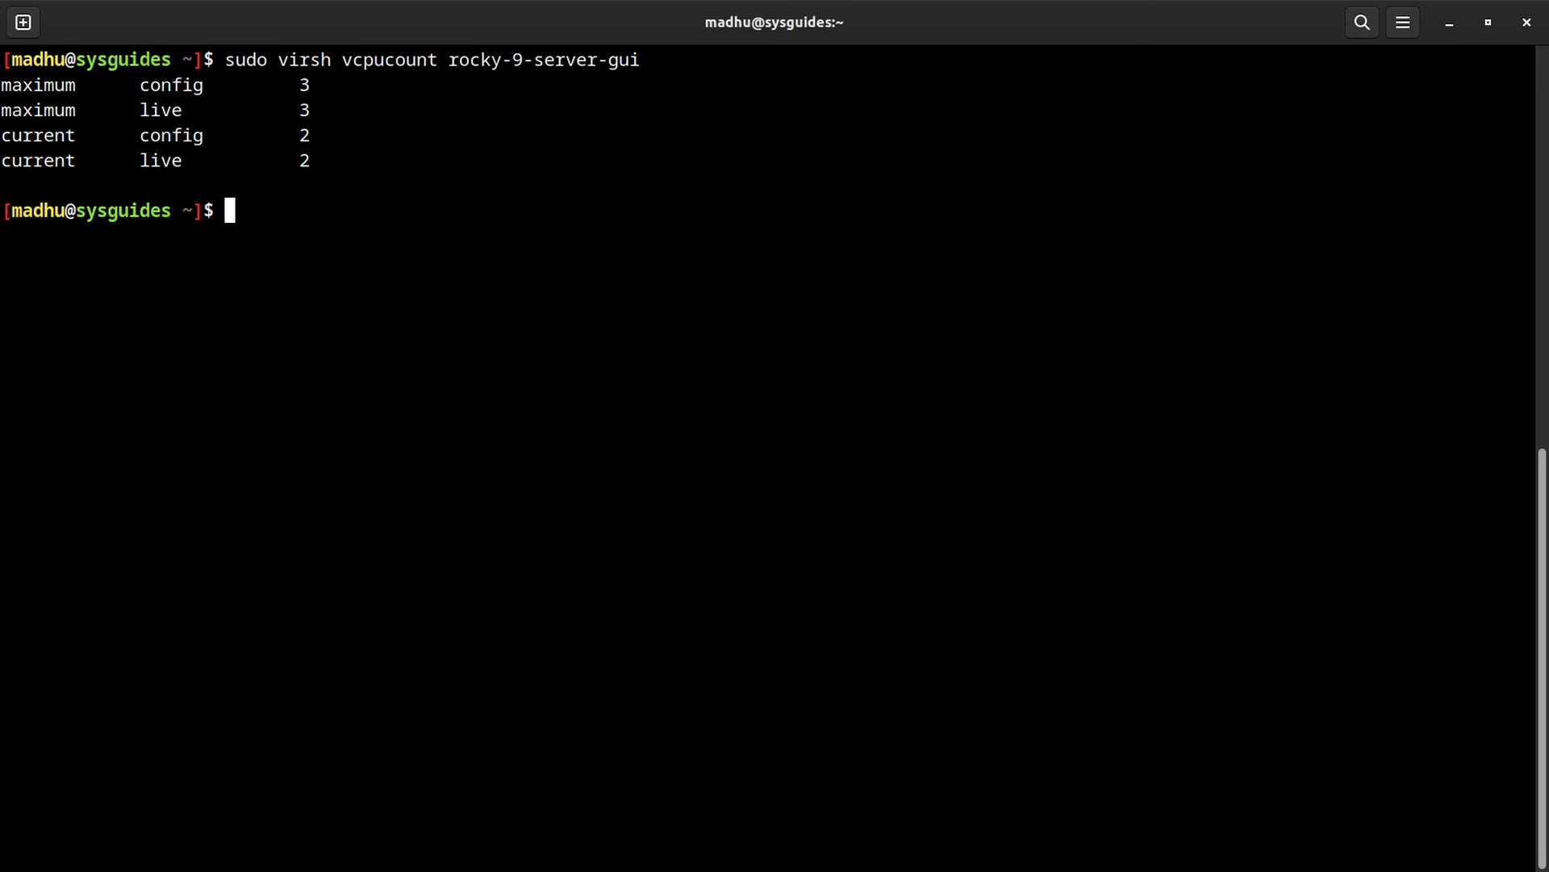
pyautogui.doubleClick(301, 136)
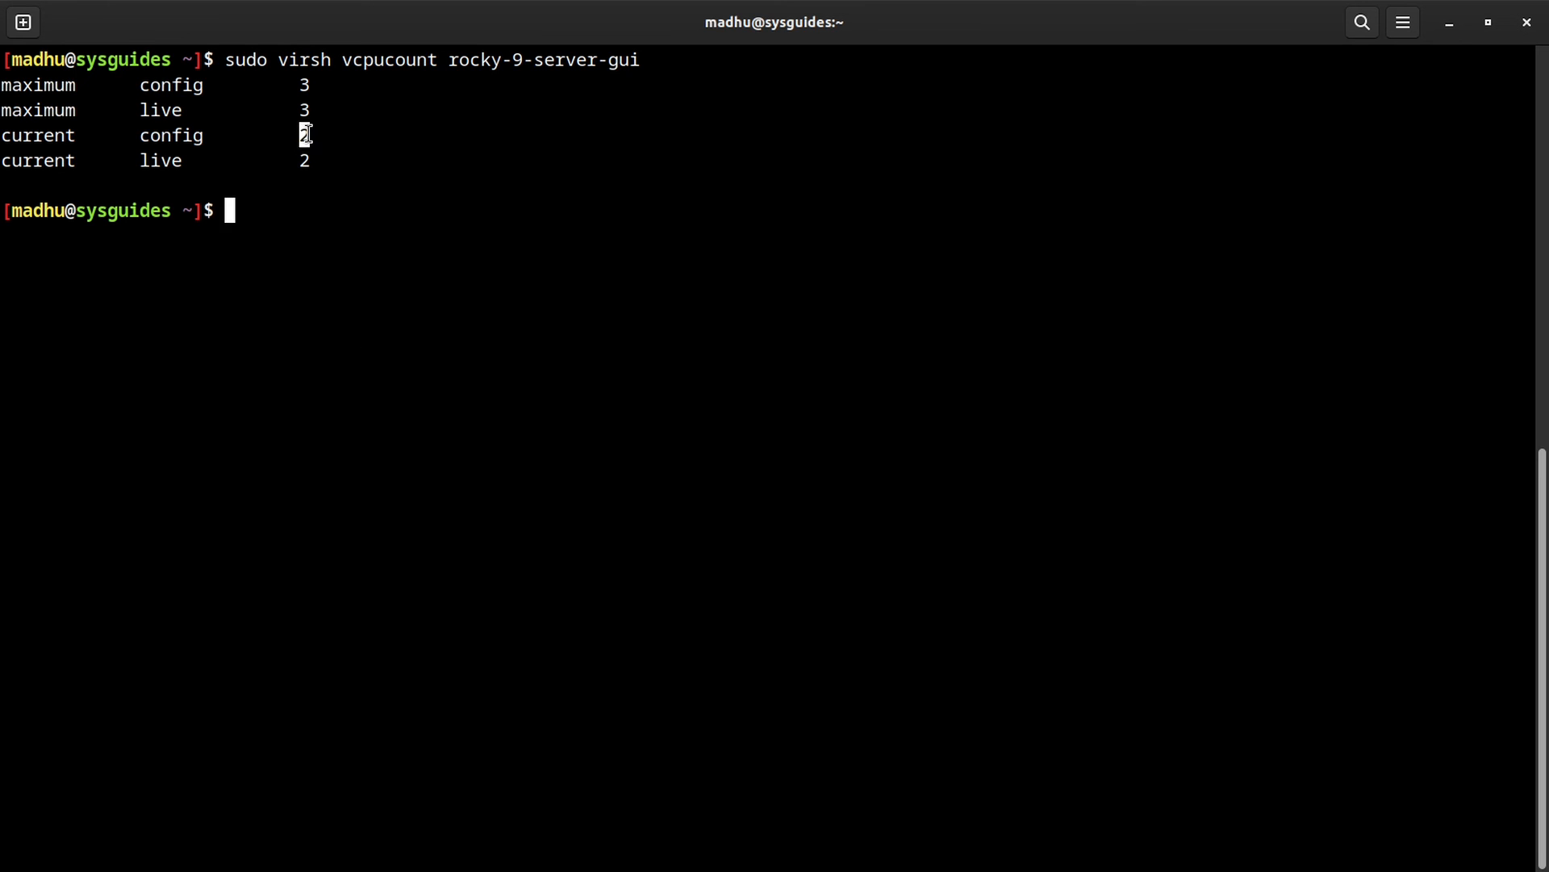
pyautogui.click(587, 329)
# Step: Run sudo virsh dominfo rocky-9-server-gui and check Max memory 8388608 KiB
pyautogui.write('sudo virsh dominfo ')
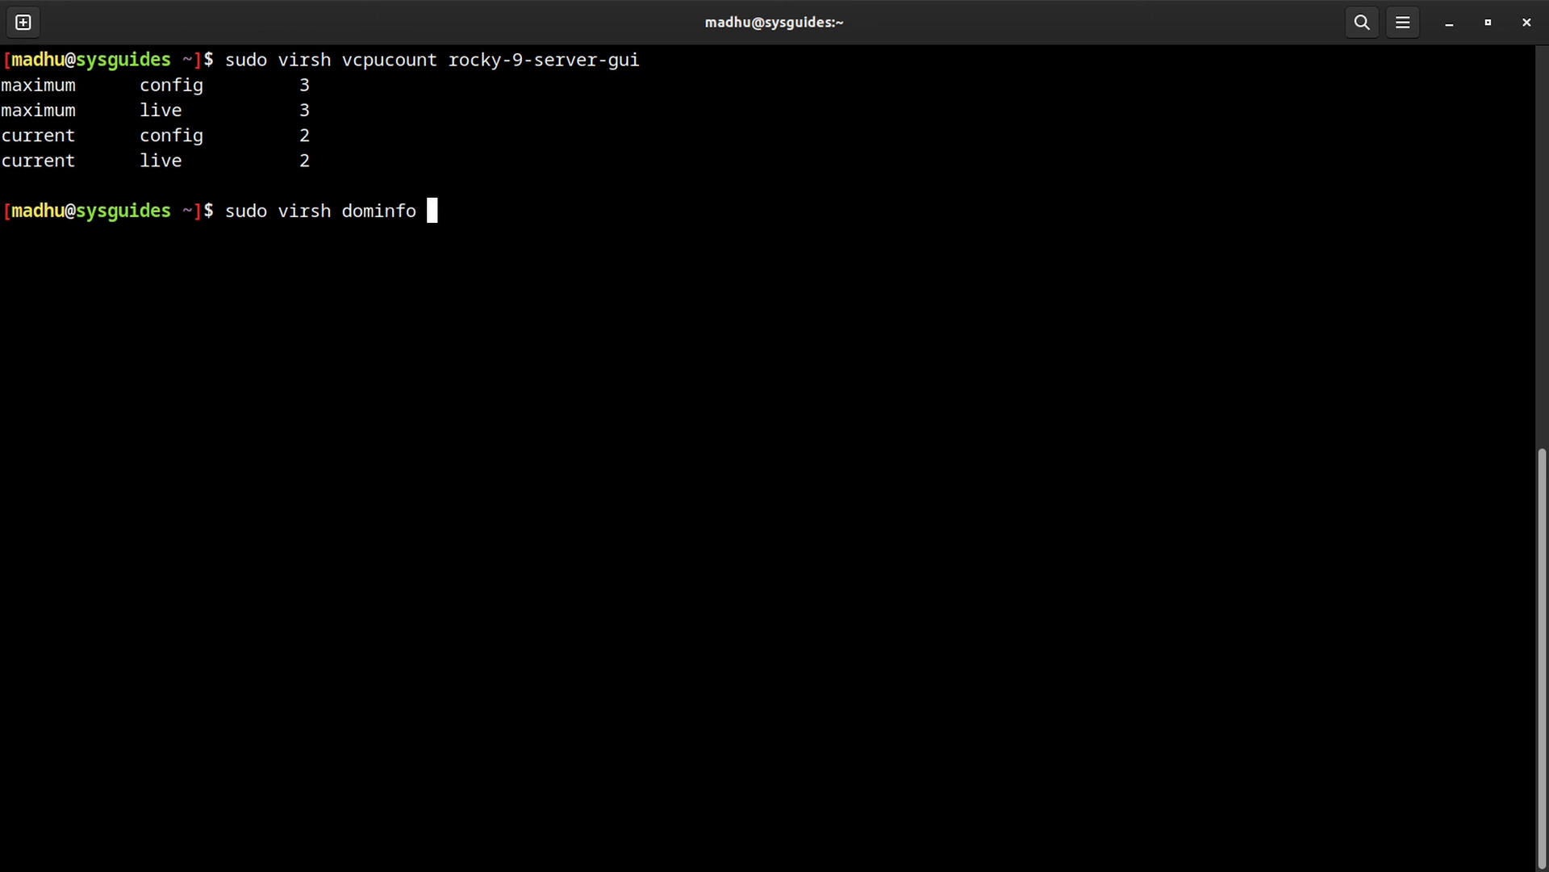
pyautogui.write('roc')
pyautogui.press('Tab')
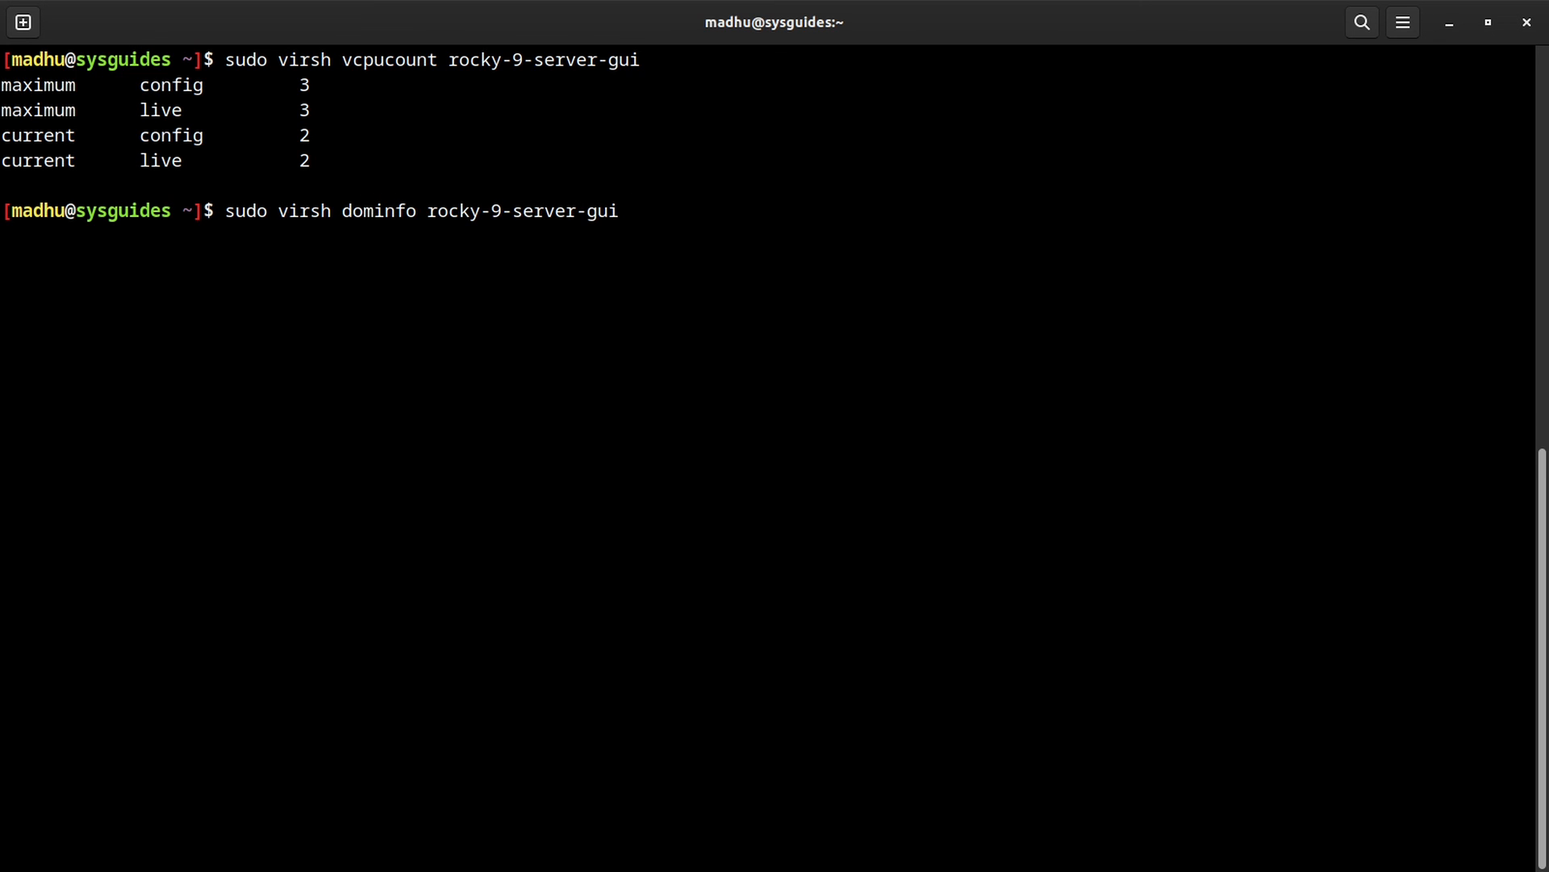
pyautogui.press('Return')
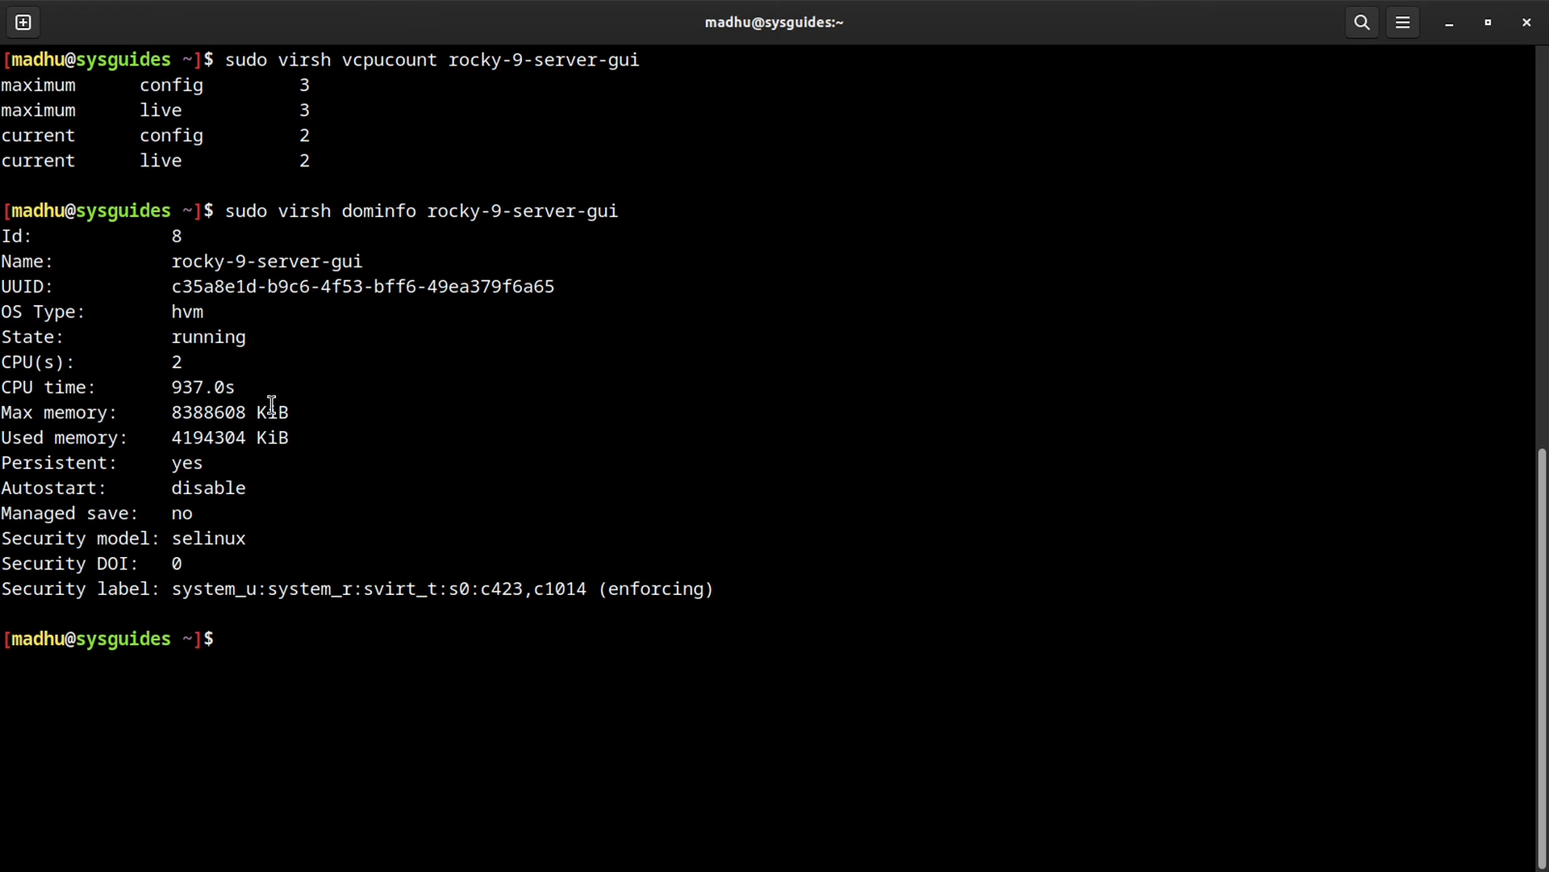
pyautogui.moveTo(175, 438); pyautogui.dragTo(246, 412)
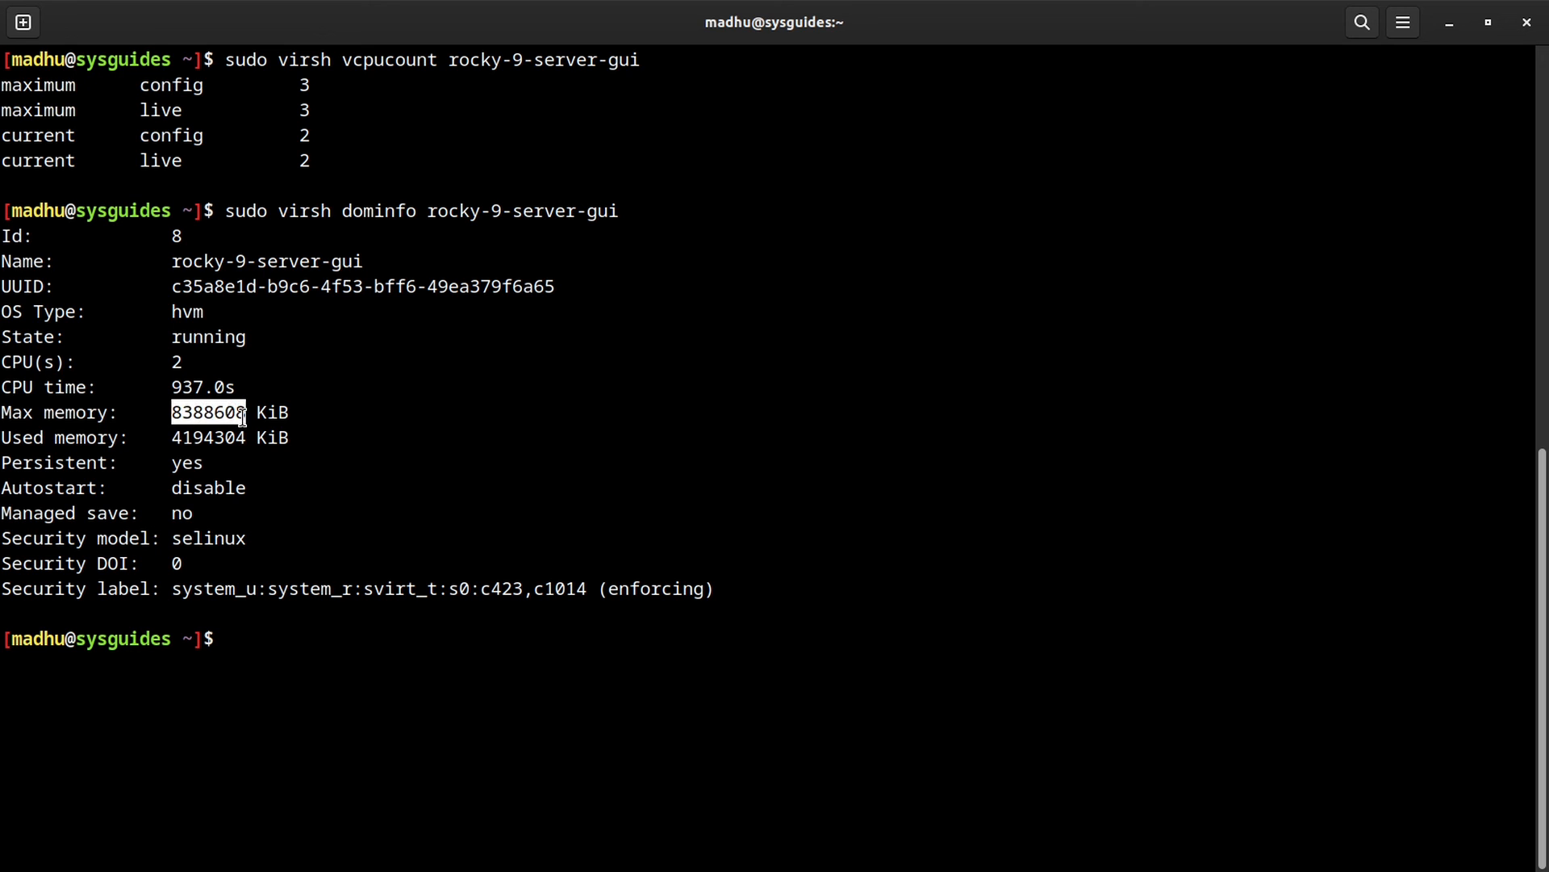
pyautogui.click(831, 416)
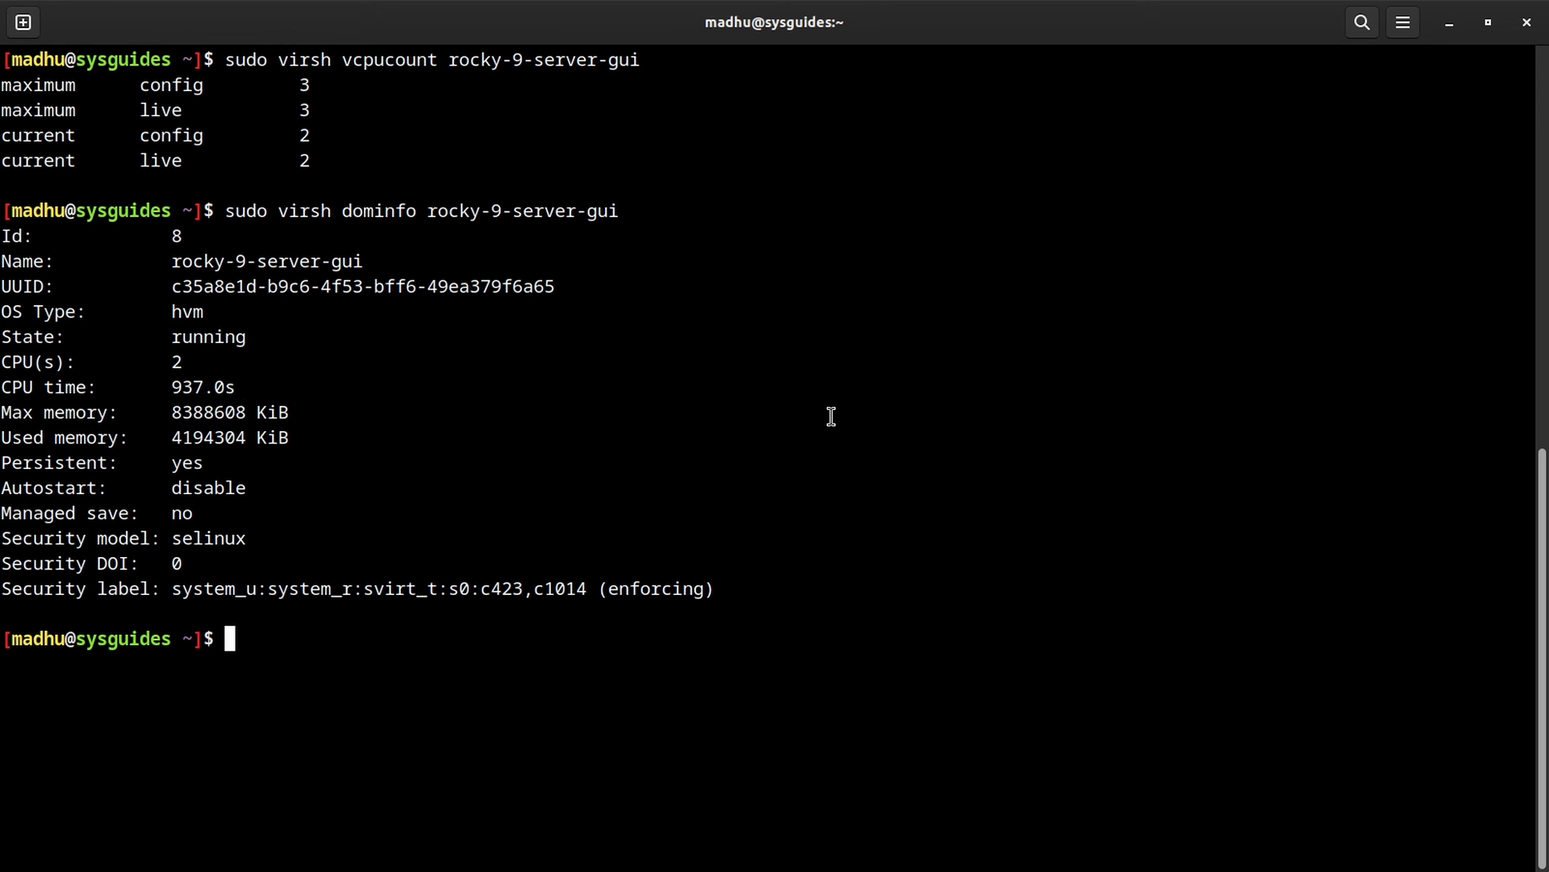
pyautogui.press('super')
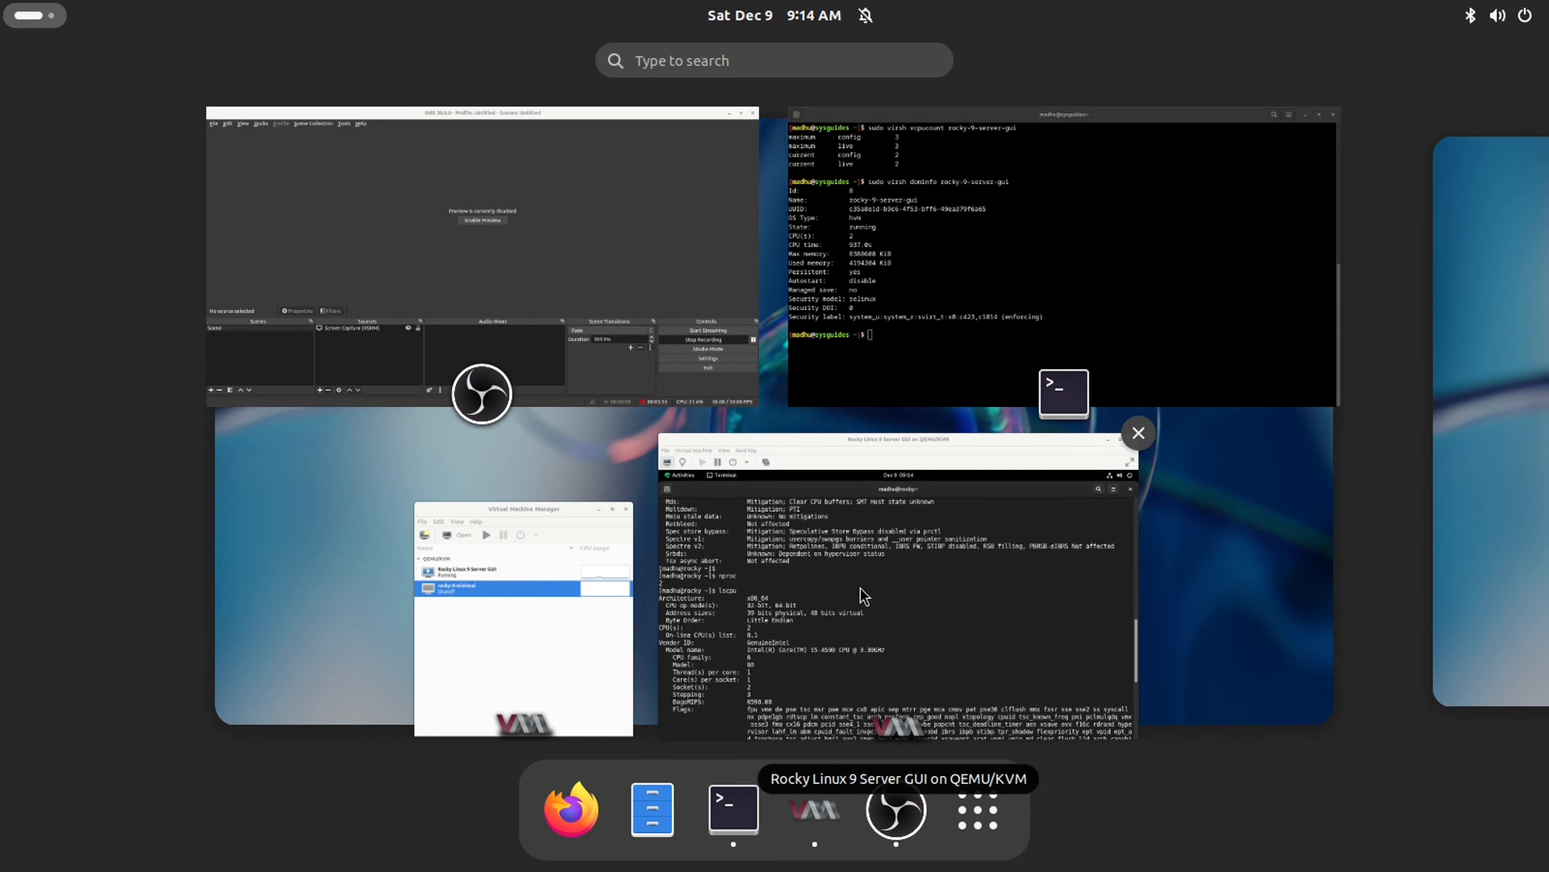
# Step: Run free -h in the Rocky guest, which still reports 3.7Gi total memory
pyautogui.click(860, 594)
pyautogui.hotkey('ctrl', 'l')
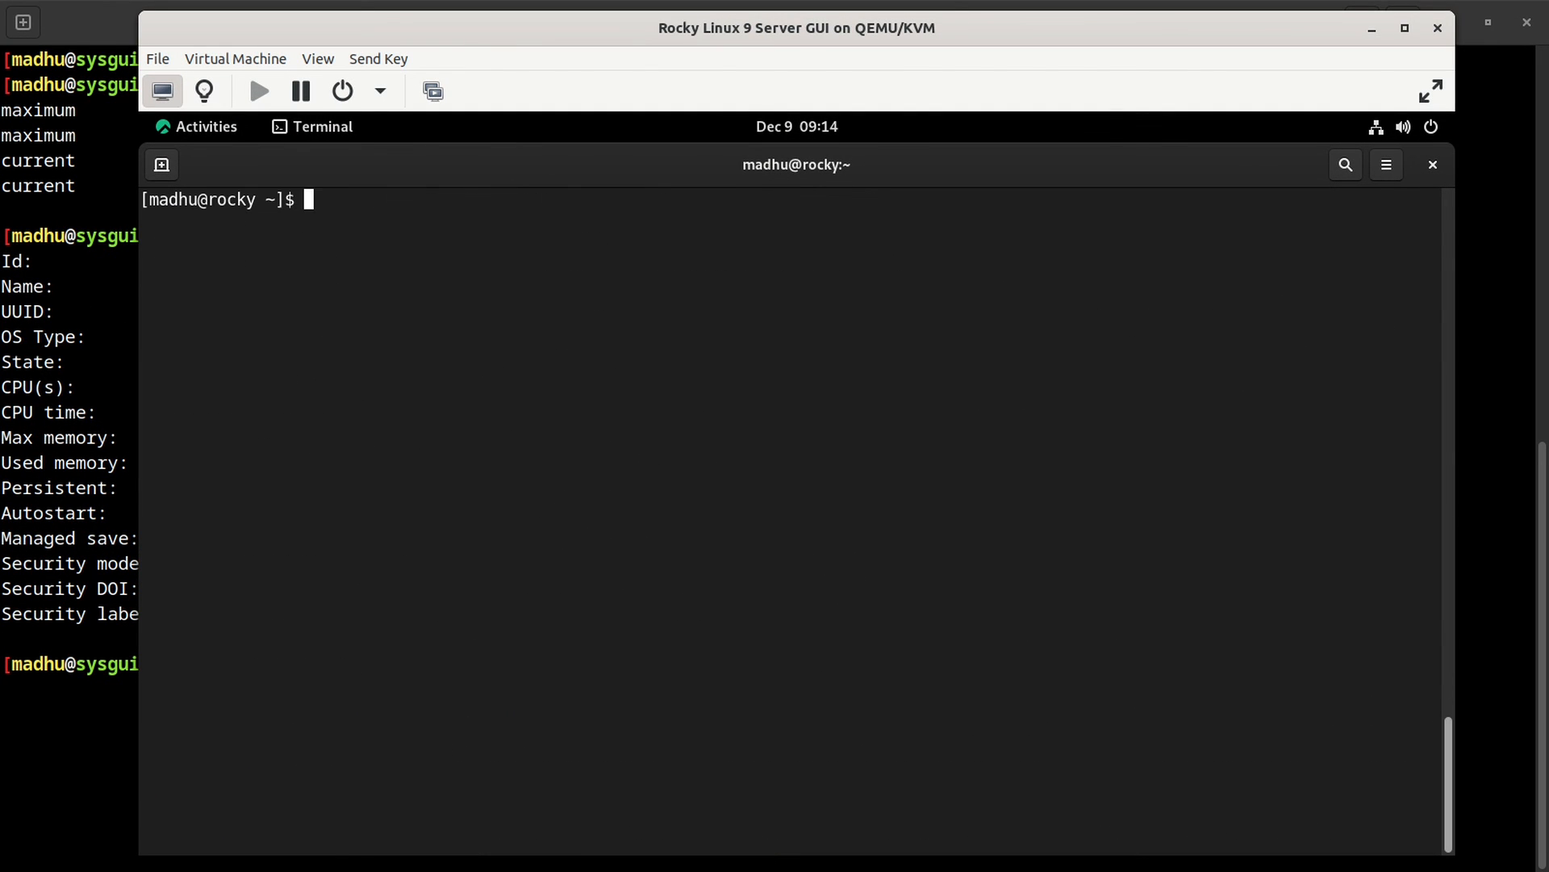
pyautogui.write('free -h')
pyautogui.press('Return')
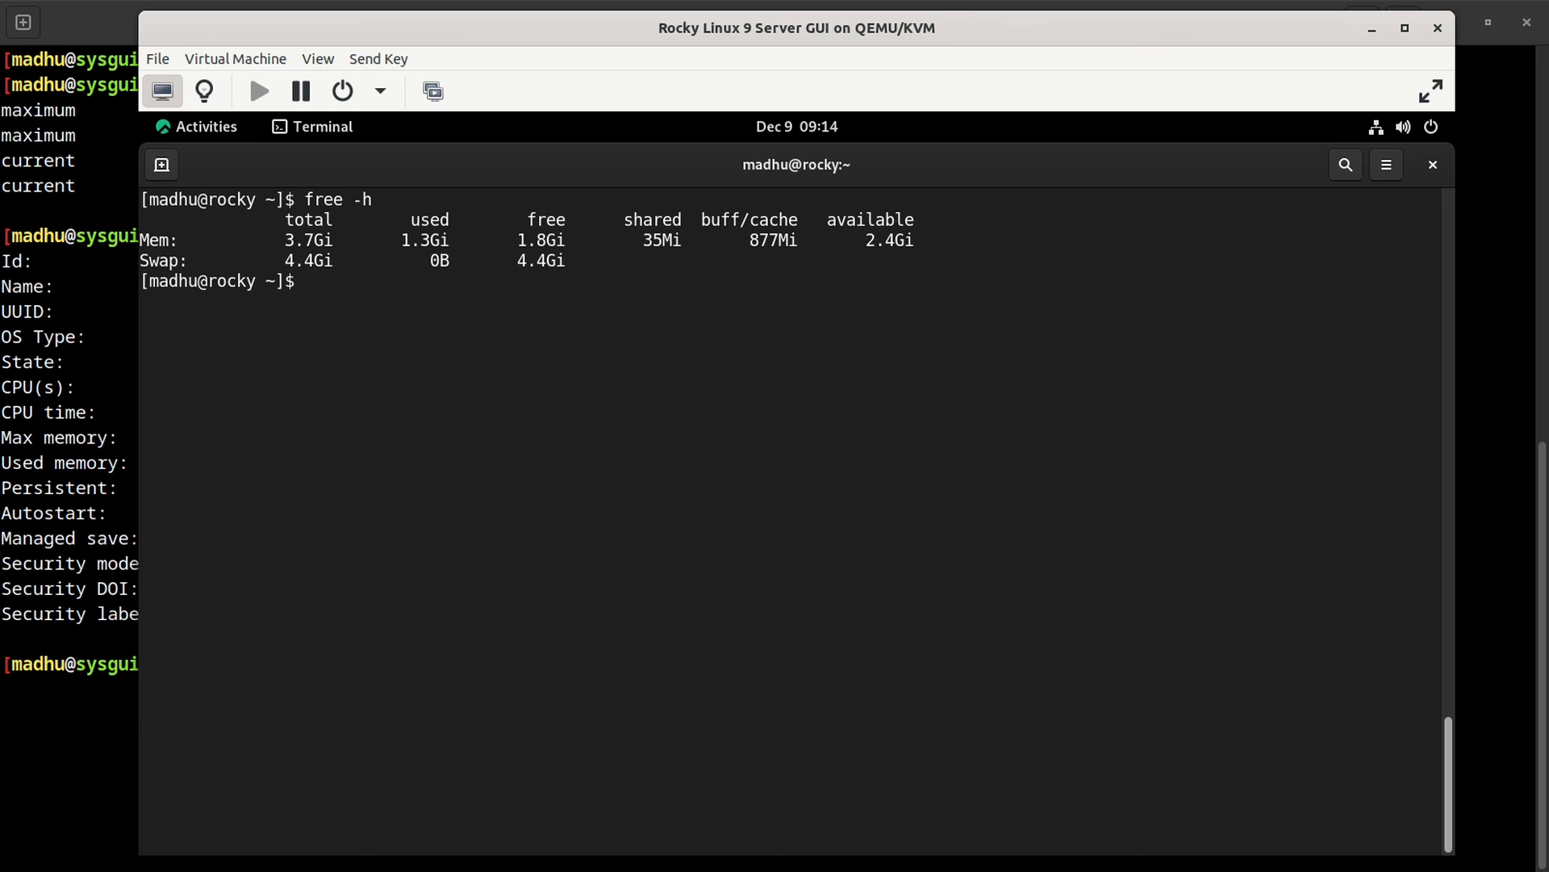
pyautogui.moveTo(285, 240); pyautogui.dragTo(333, 241)
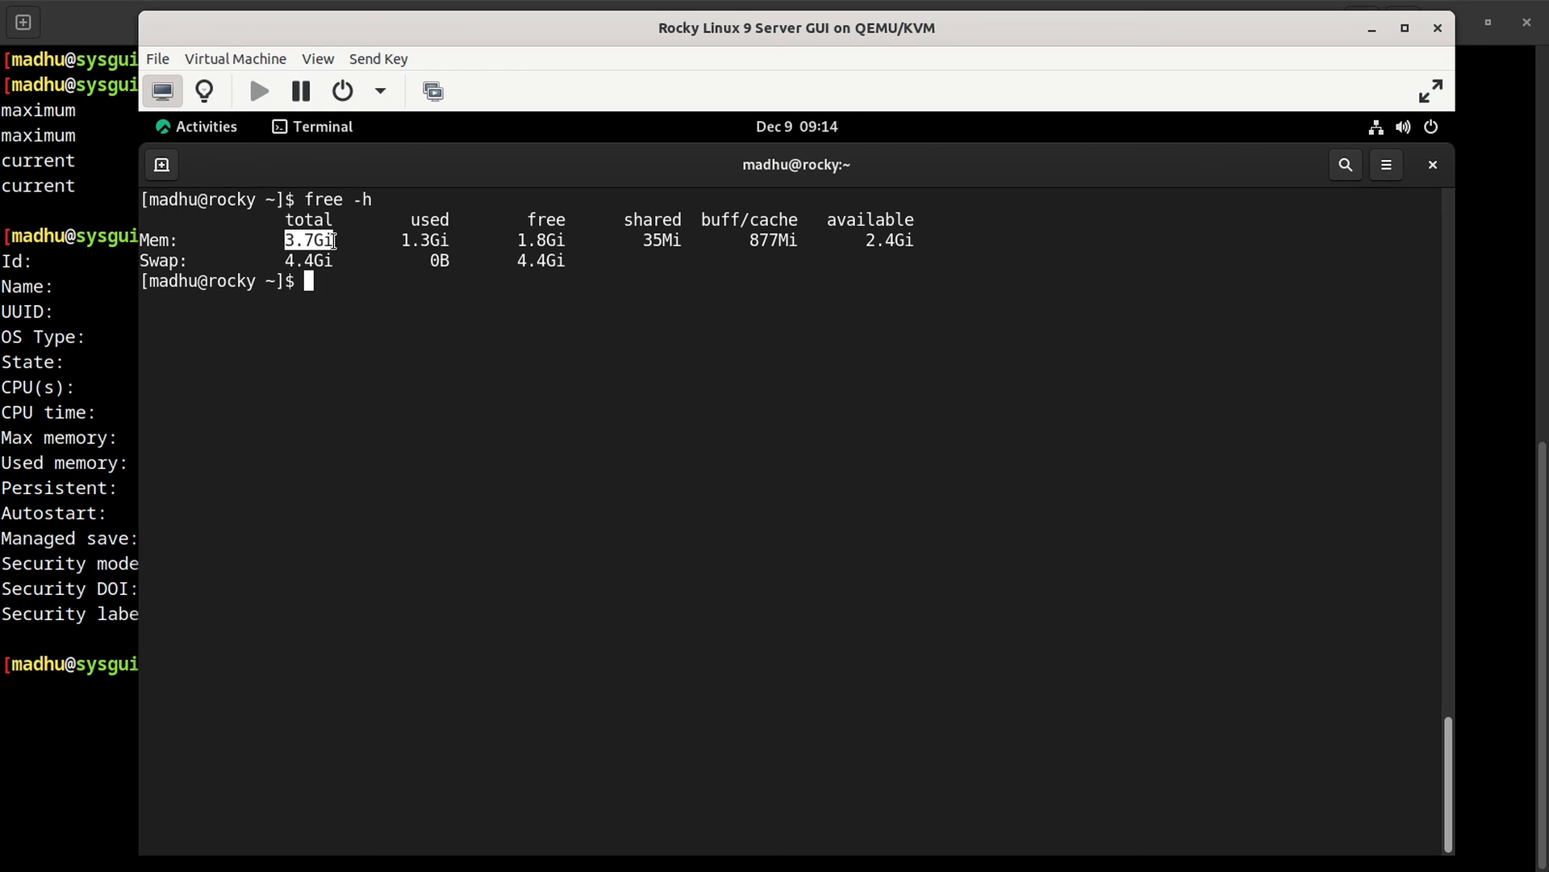
pyautogui.click(725, 511)
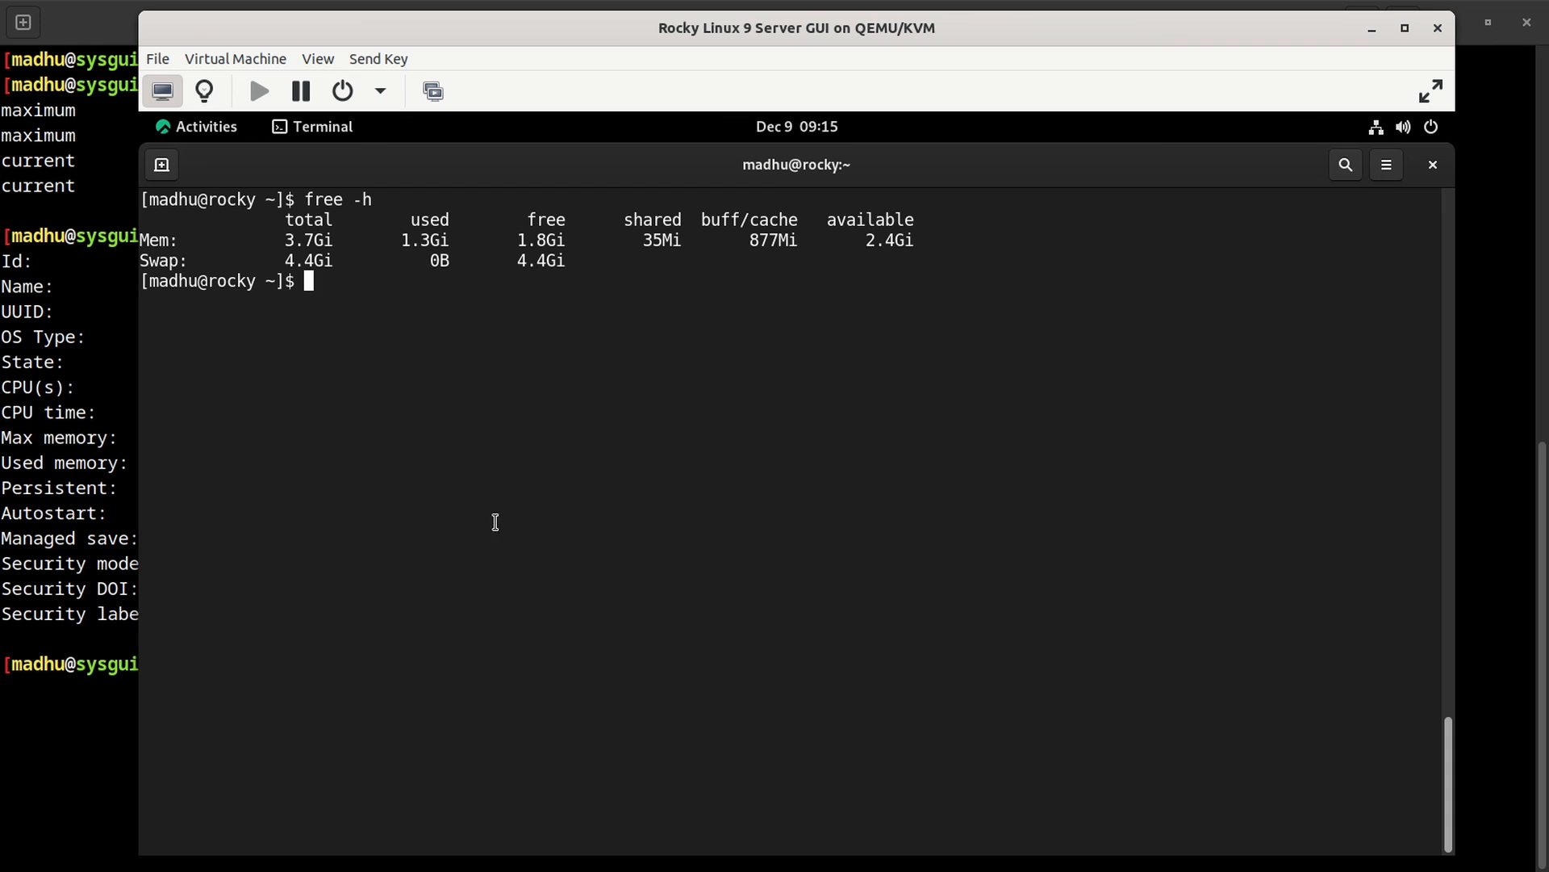
pyautogui.click(71, 621)
# Step: Run sudo virsh setmem rocky-9-server-gui 6G --current to give the VM 6G live
pyautogui.write('s')
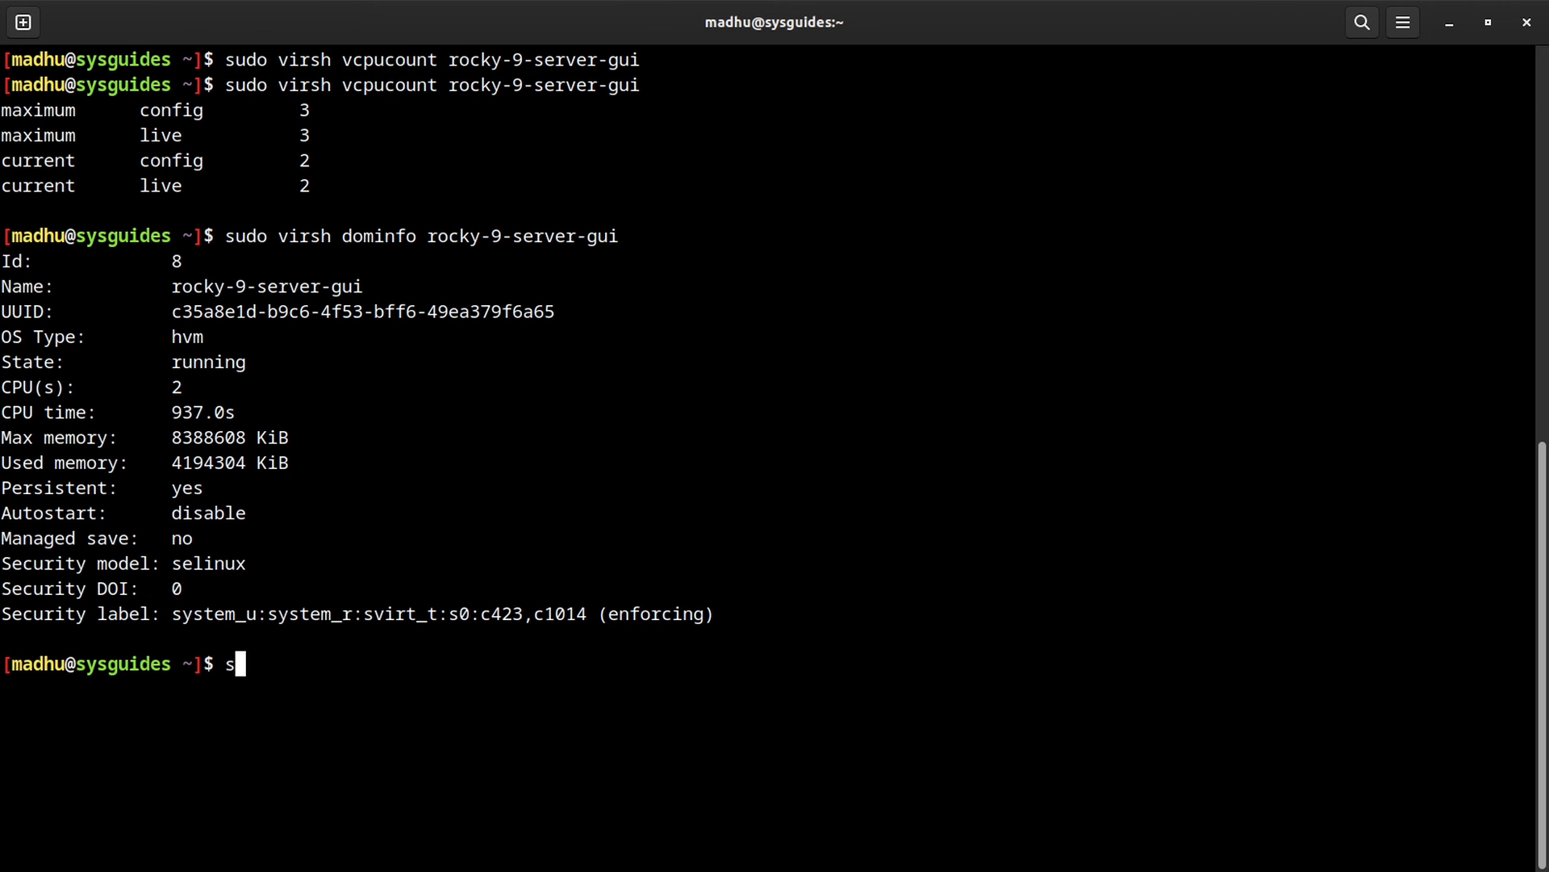
pyautogui.write('udo virsh set')
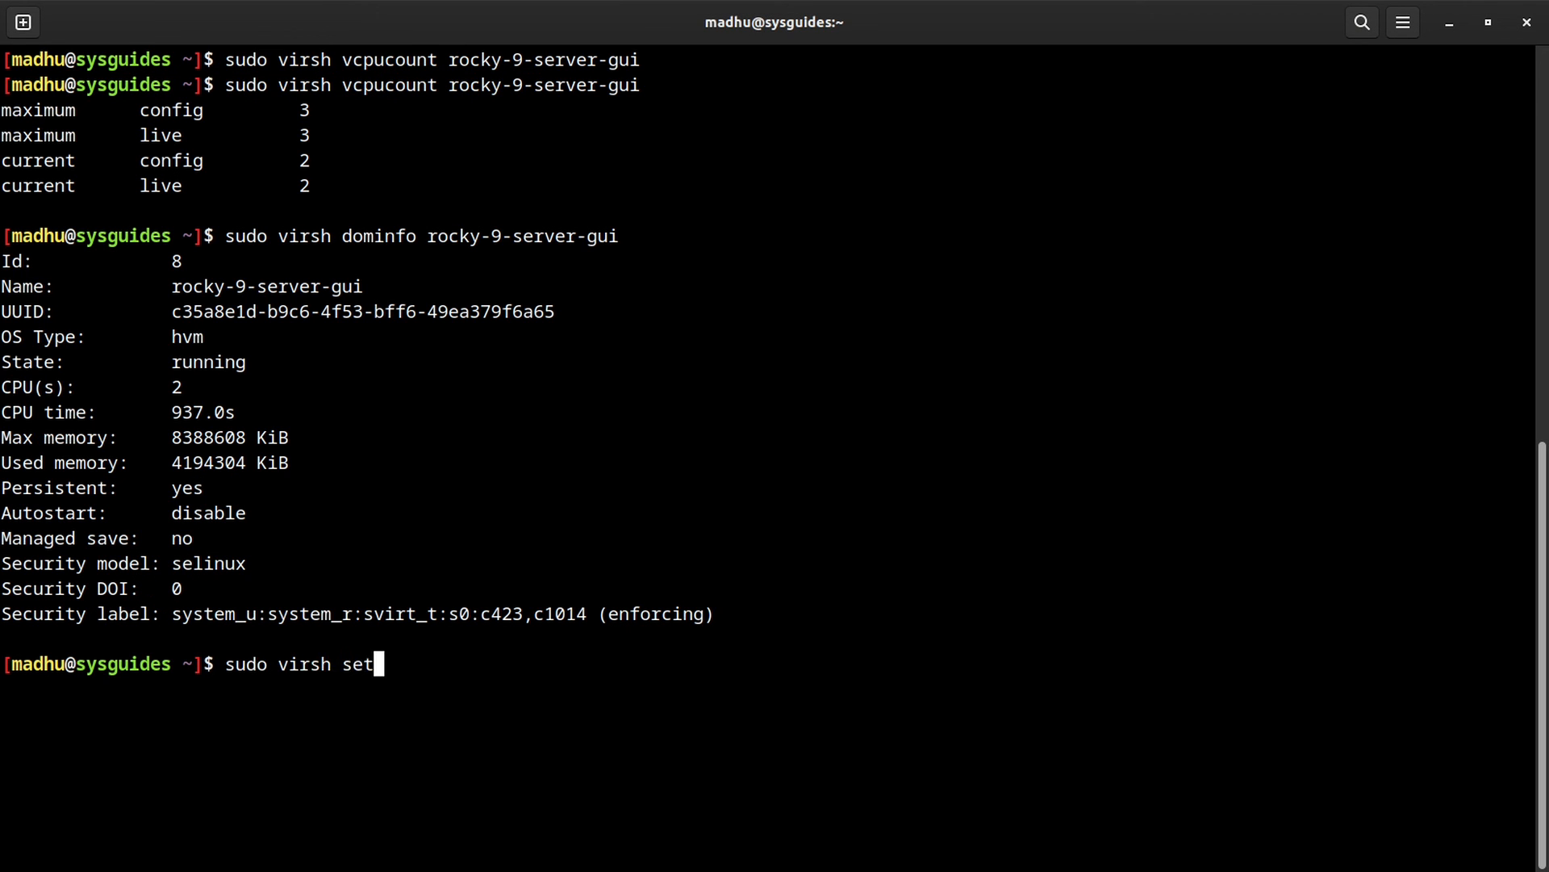
pyautogui.write('mem roc')
pyautogui.press('Tab')
pyautogui.write('6G --current')
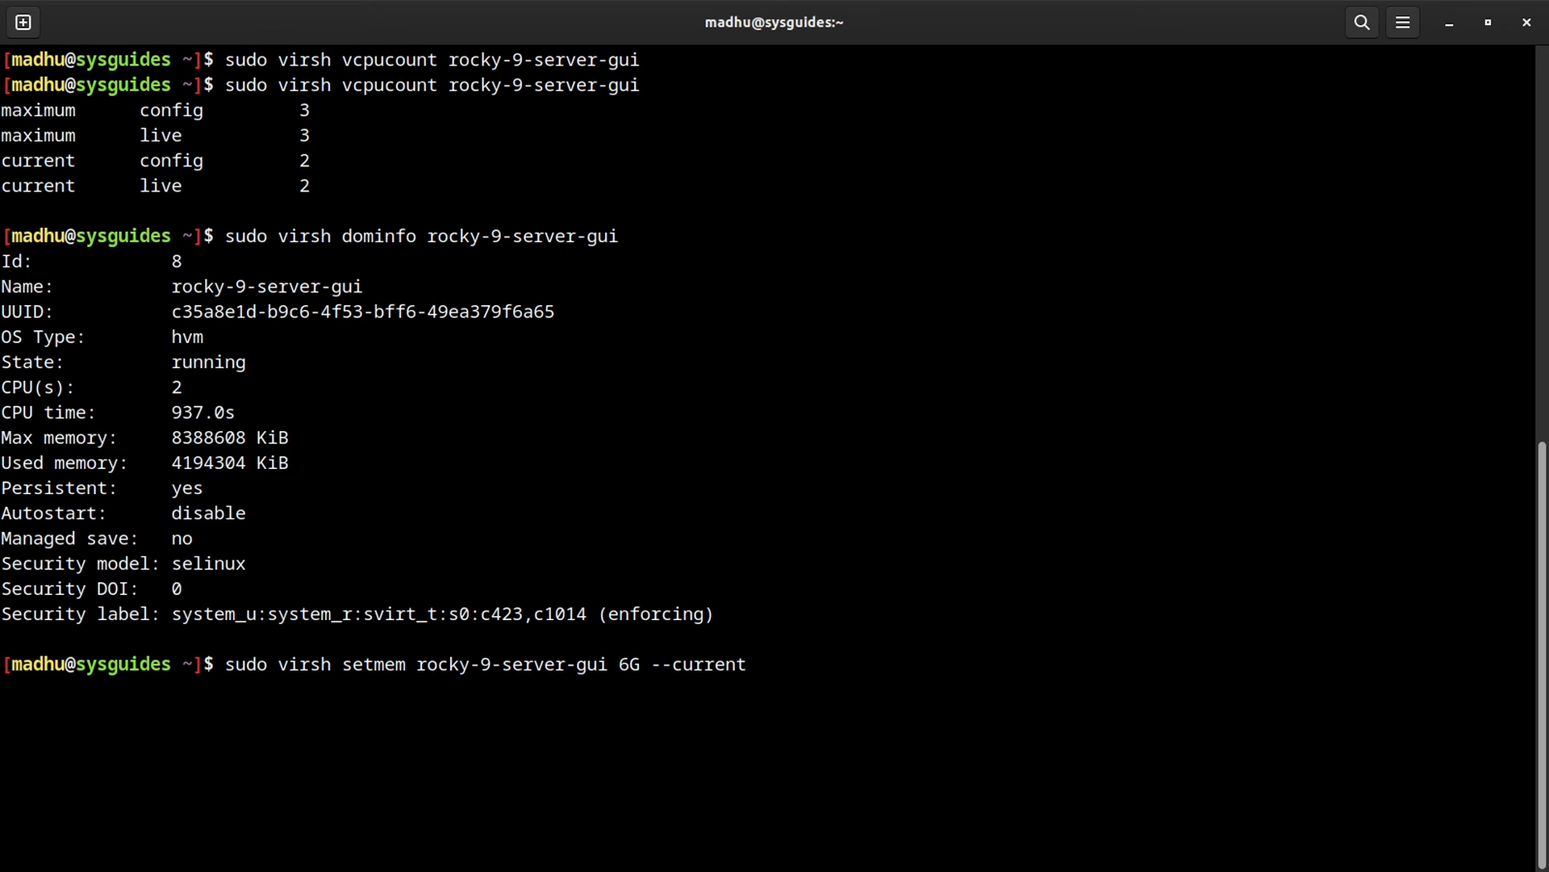
pyautogui.press('Return')
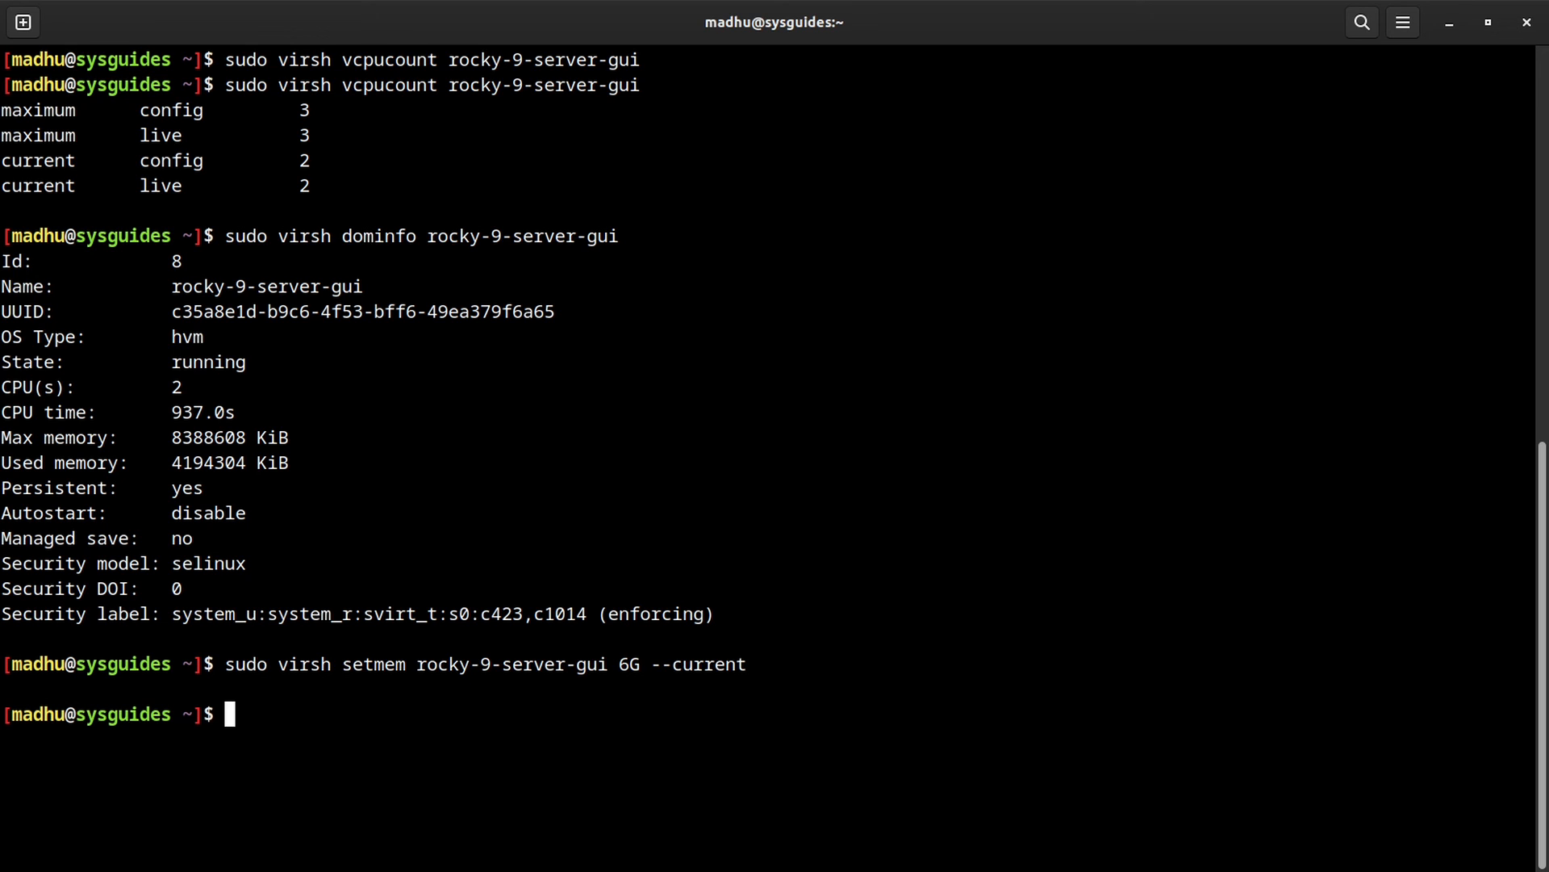
# Step: Rerun virsh dominfo and confirm used memory now reads 6291456 KiB
pyautogui.press('Up')
pyautogui.press('Up')
pyautogui.press('Return')
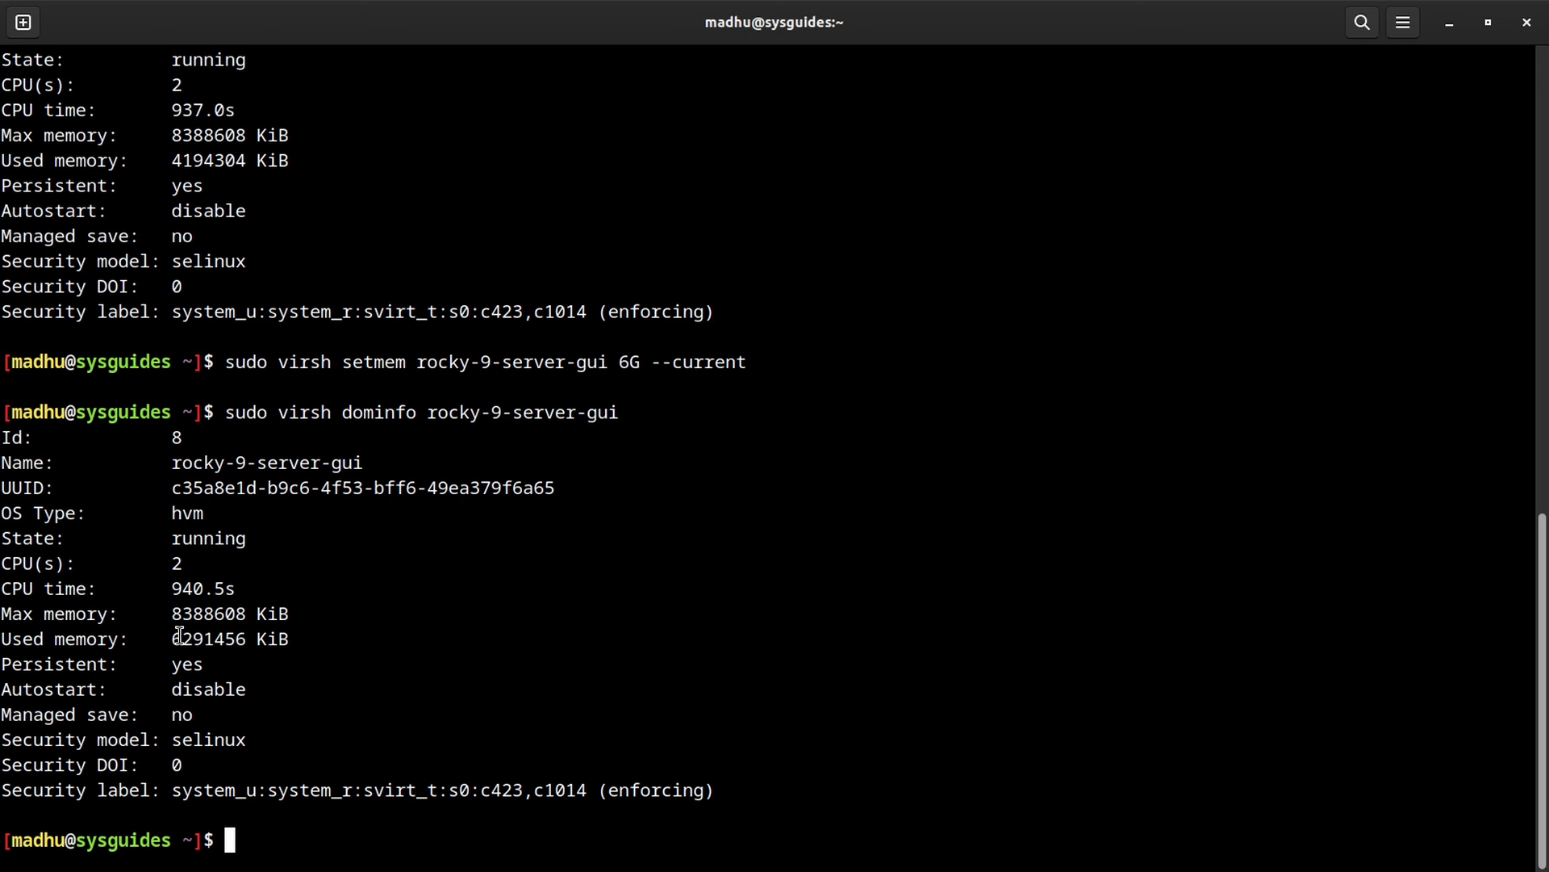
pyautogui.moveTo(169, 640); pyautogui.dragTo(244, 639)
pyautogui.click(811, 660)
pyautogui.press('super')
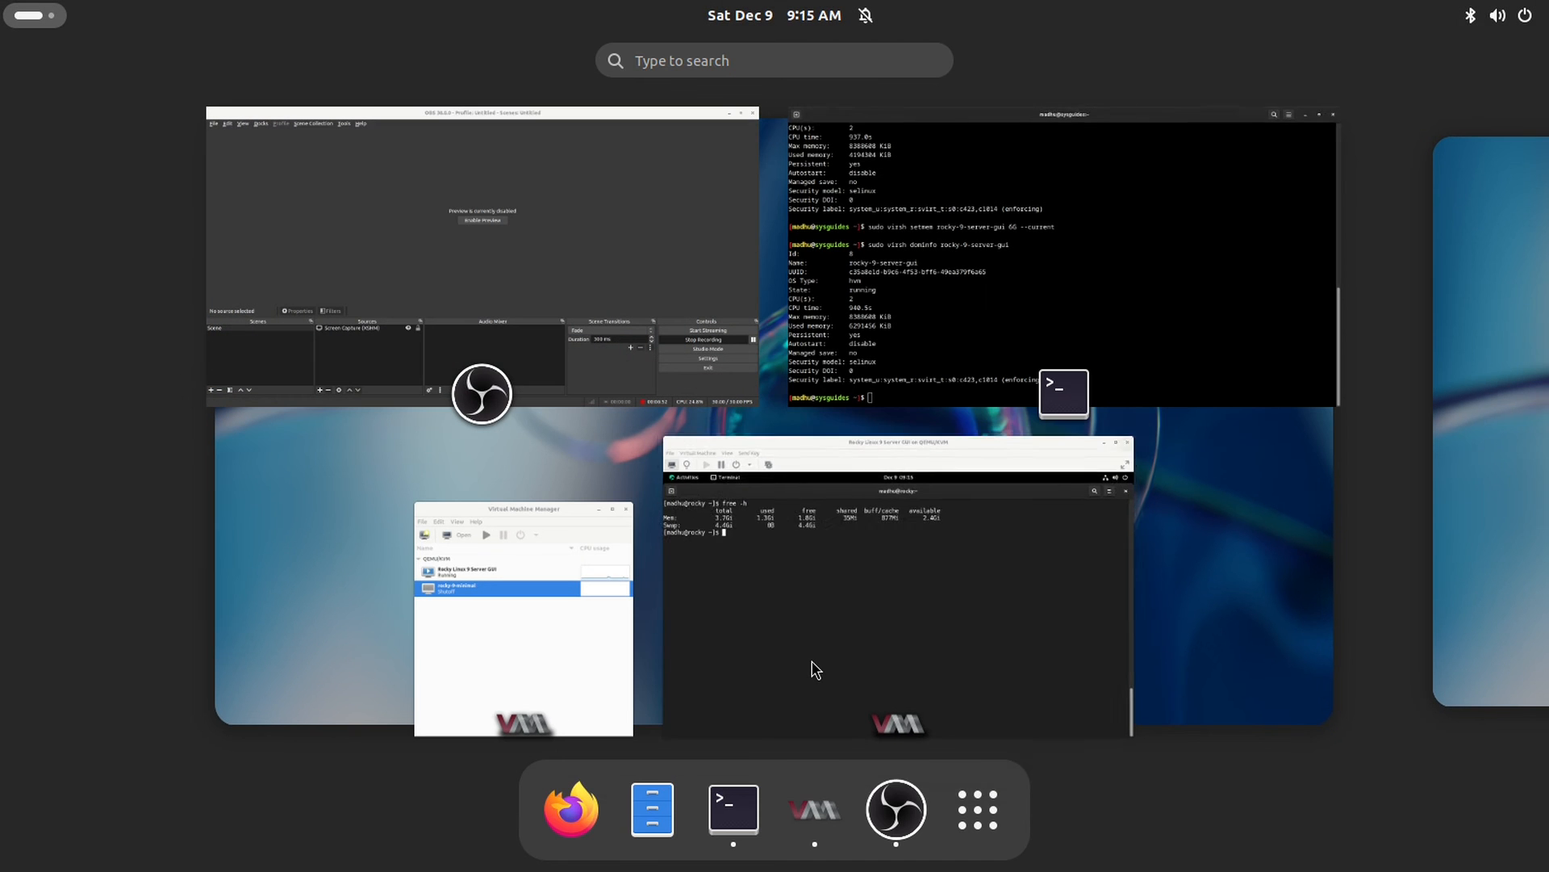
# Step: Rerun free -h in the Rocky guest, confirming 5.7Gi total, then return to the host terminal
pyautogui.click(801, 580)
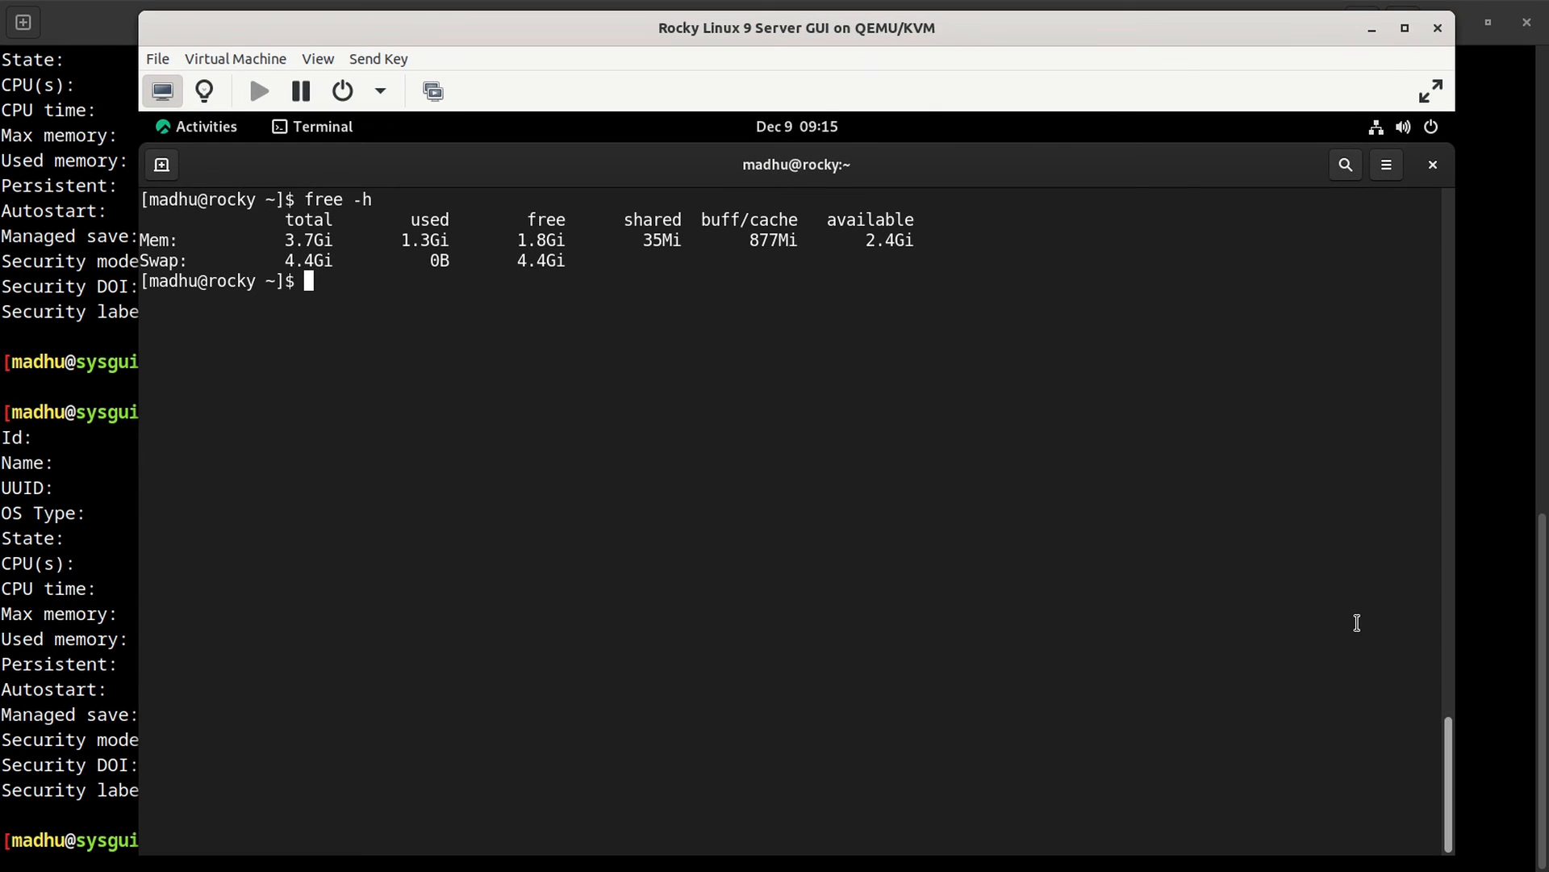
pyautogui.press('Up')
pyautogui.press('Return')
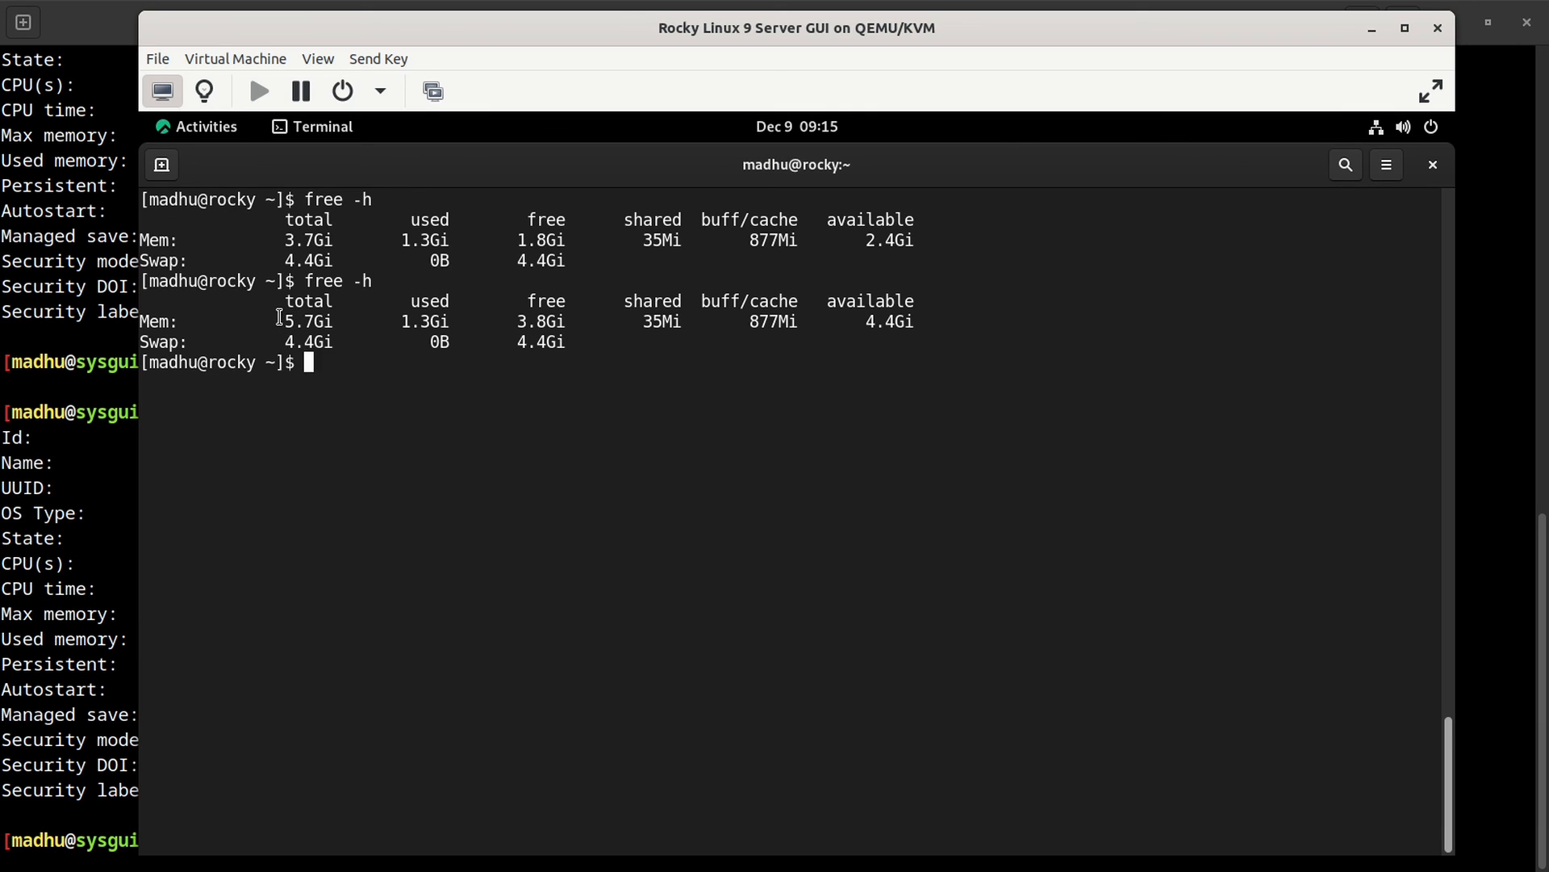
pyautogui.moveTo(284, 321); pyautogui.dragTo(335, 322)
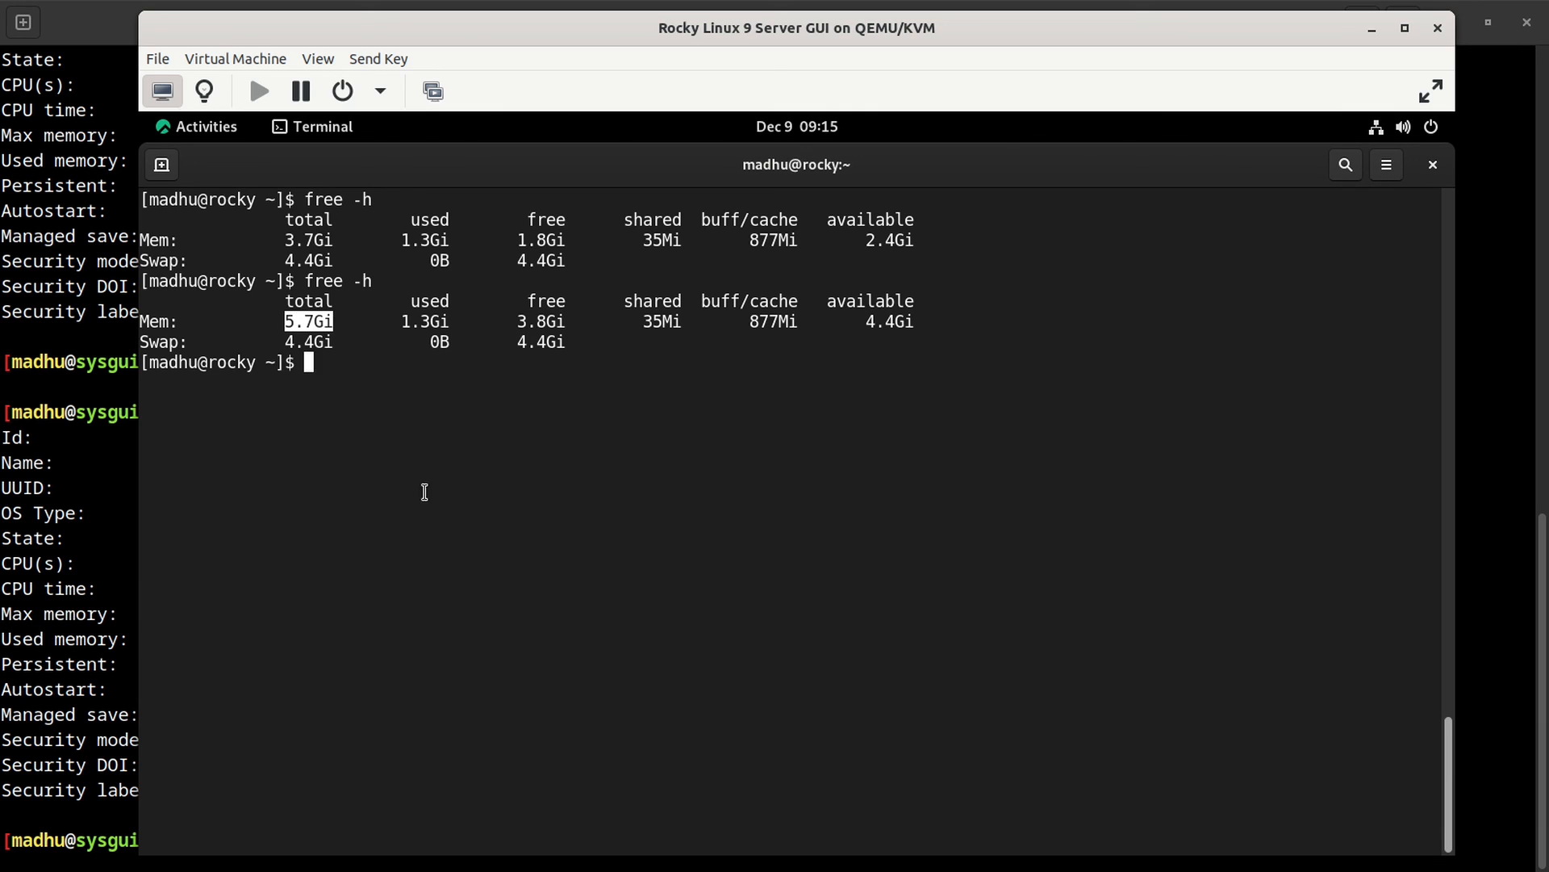
pyautogui.click(960, 585)
pyautogui.click(99, 525)
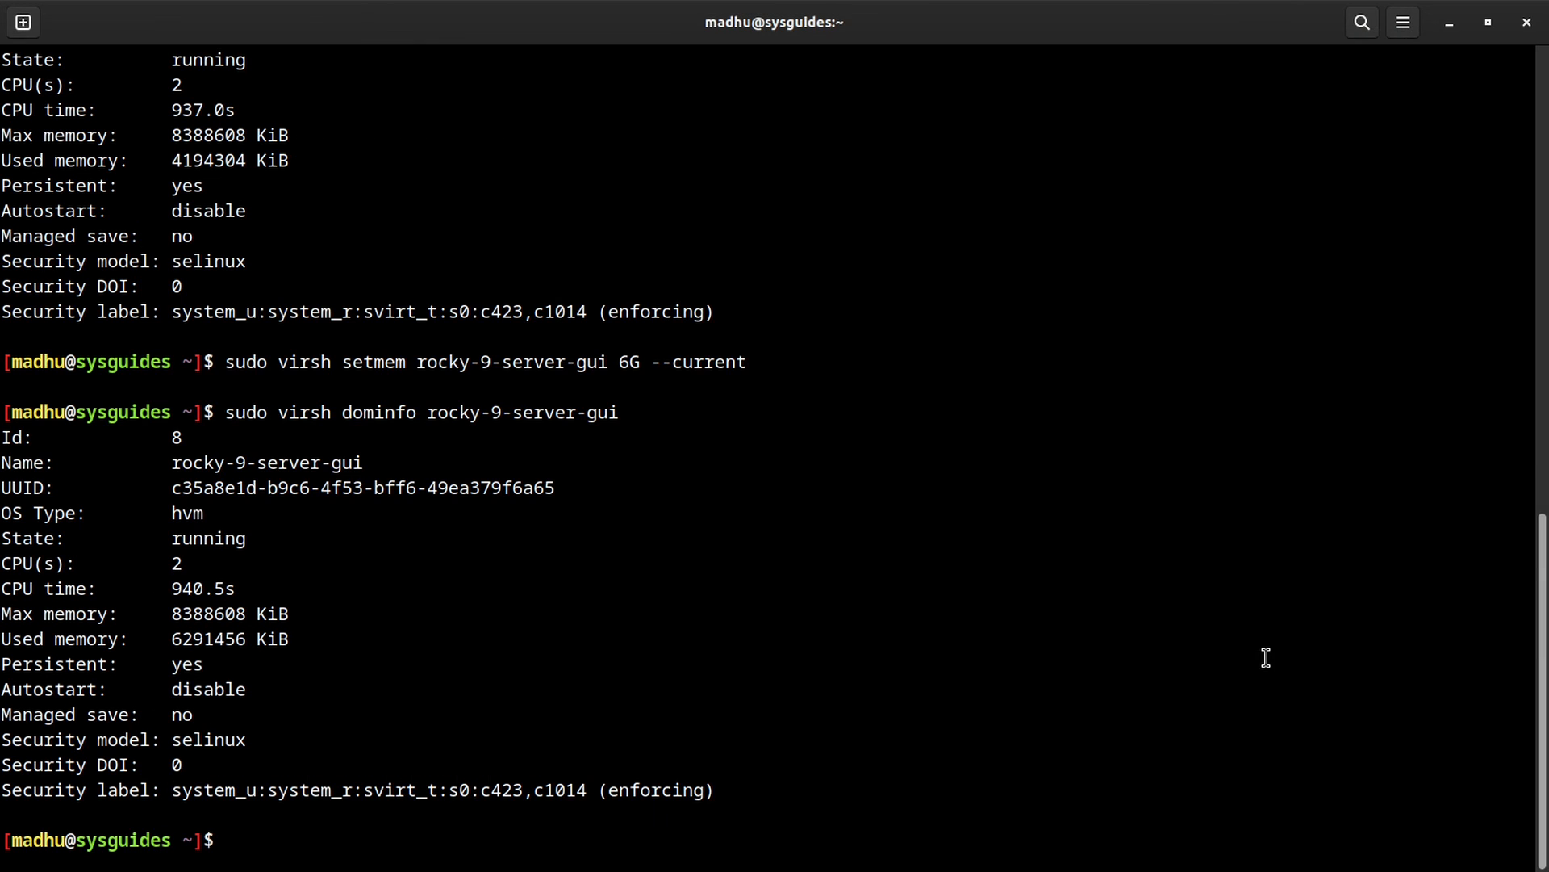
# Step: Run sudo virsh setmem rocky-9-server-gui 6G --config to persist the 6G memory
pyautogui.press('Up')
pyautogui.press('Up')
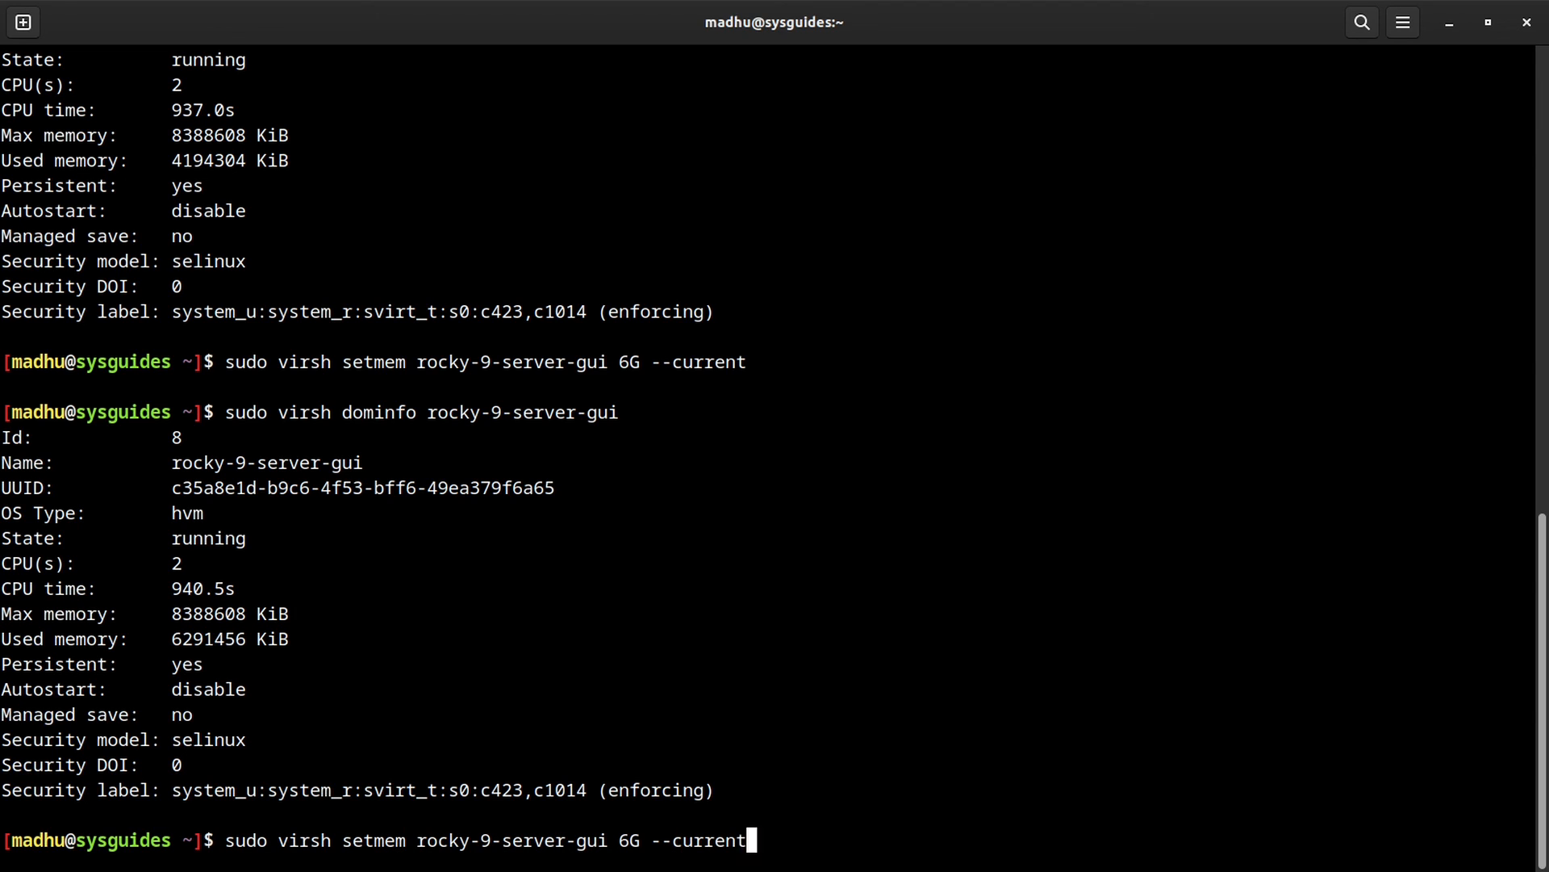
pyautogui.press('BackSpace')
pyautogui.press('BackSpace')
pyautogui.press('BackSpace')
pyautogui.press('BackSpace')
pyautogui.press('BackSpace')
pyautogui.press('BackSpace')
pyautogui.write('onfig')
pyautogui.press('Return')
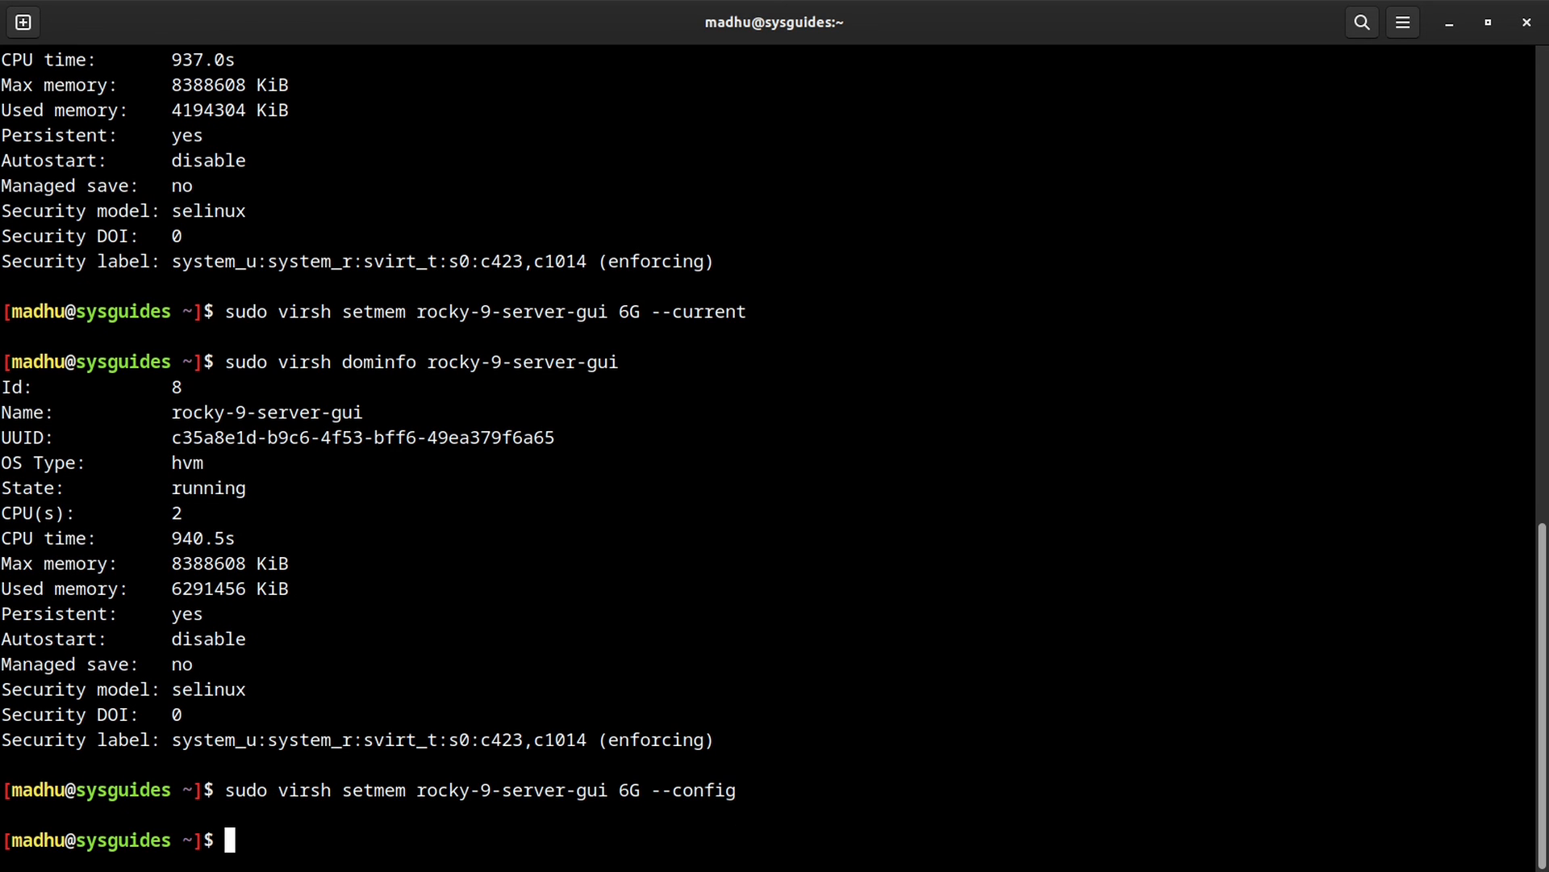